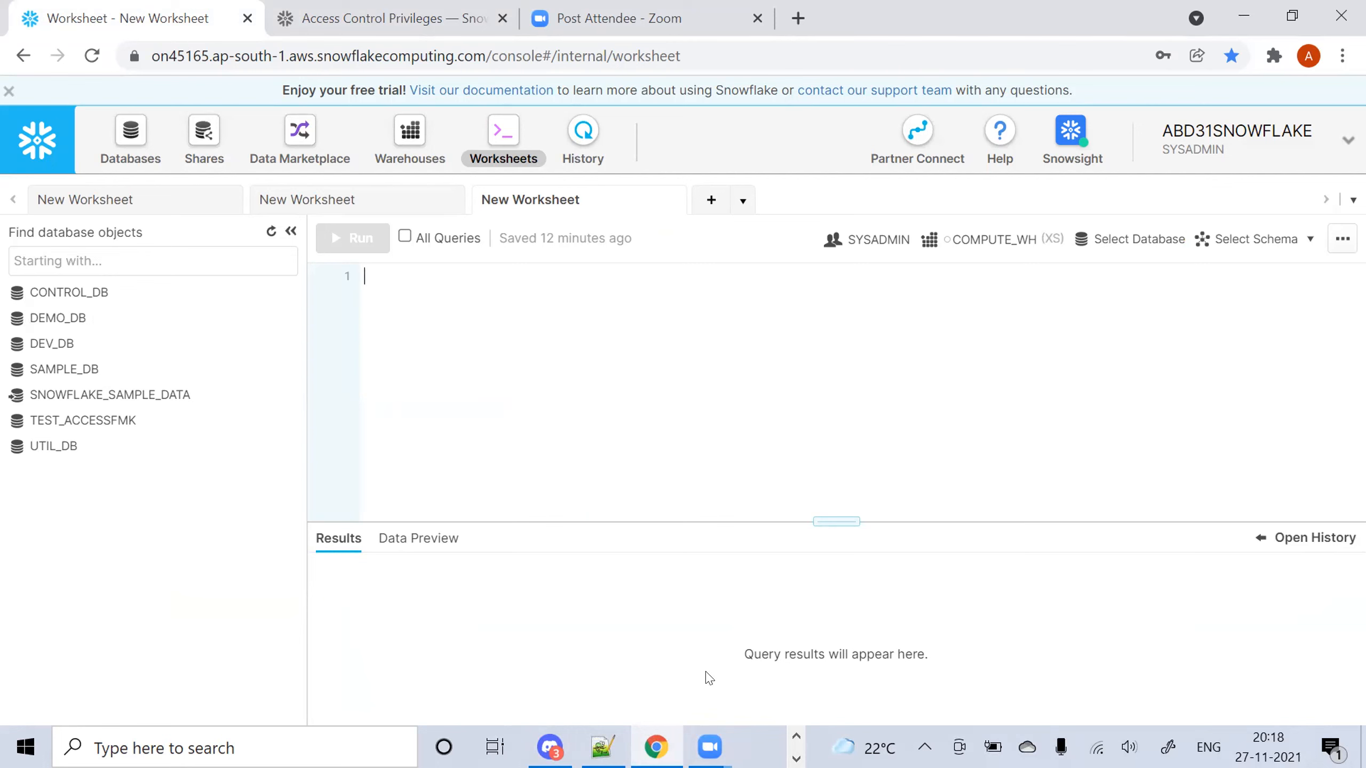
Find grants_json_format in the Teaching\SF_SQL folder and bring up its context menu
left_click(796, 737)
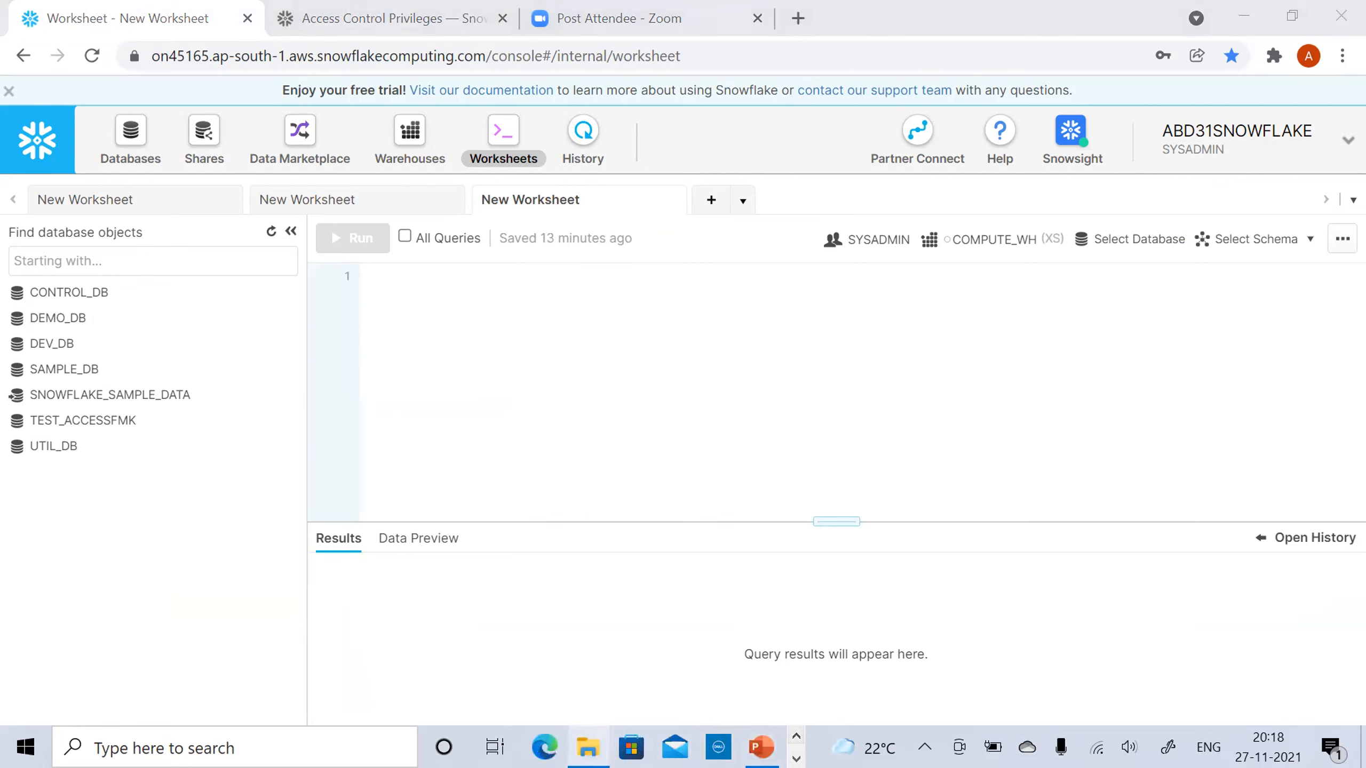
left_click(588, 747)
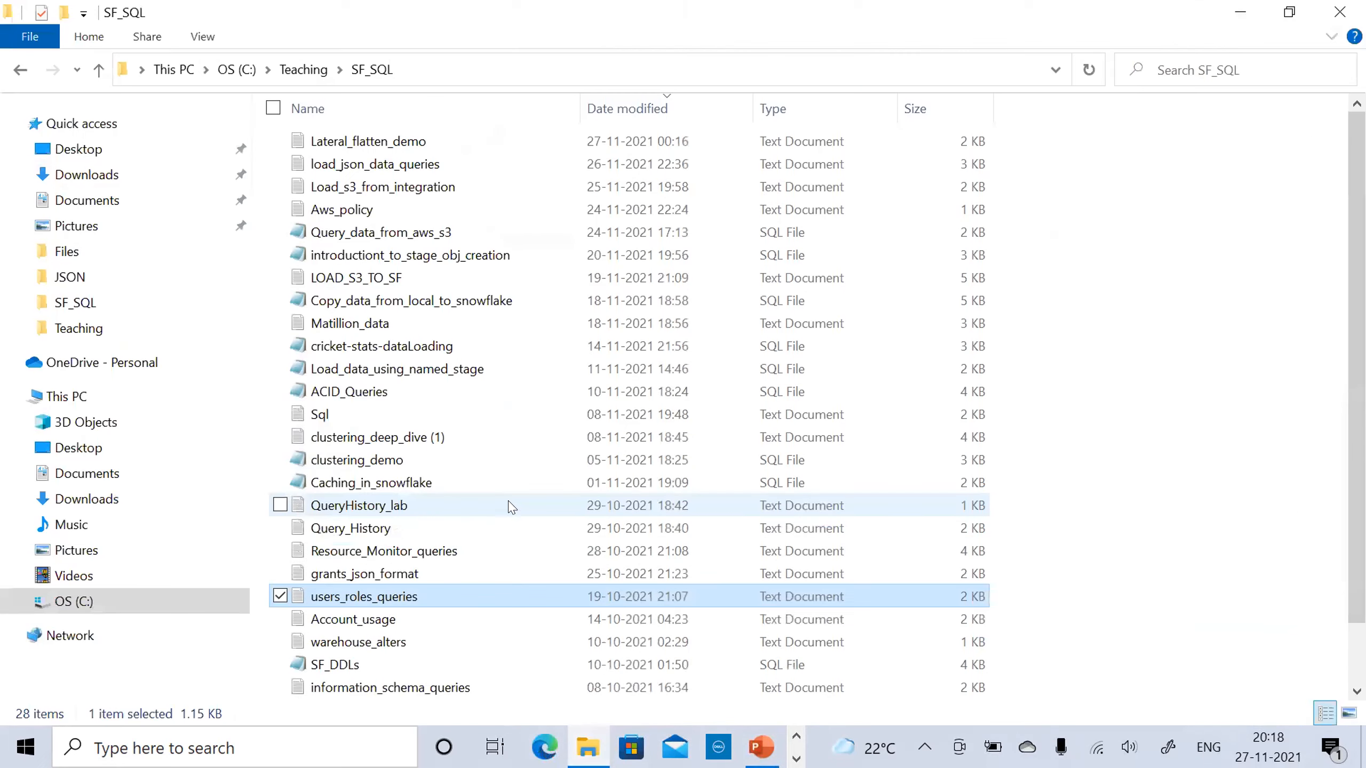
left_click(371, 574)
right_click(380, 576)
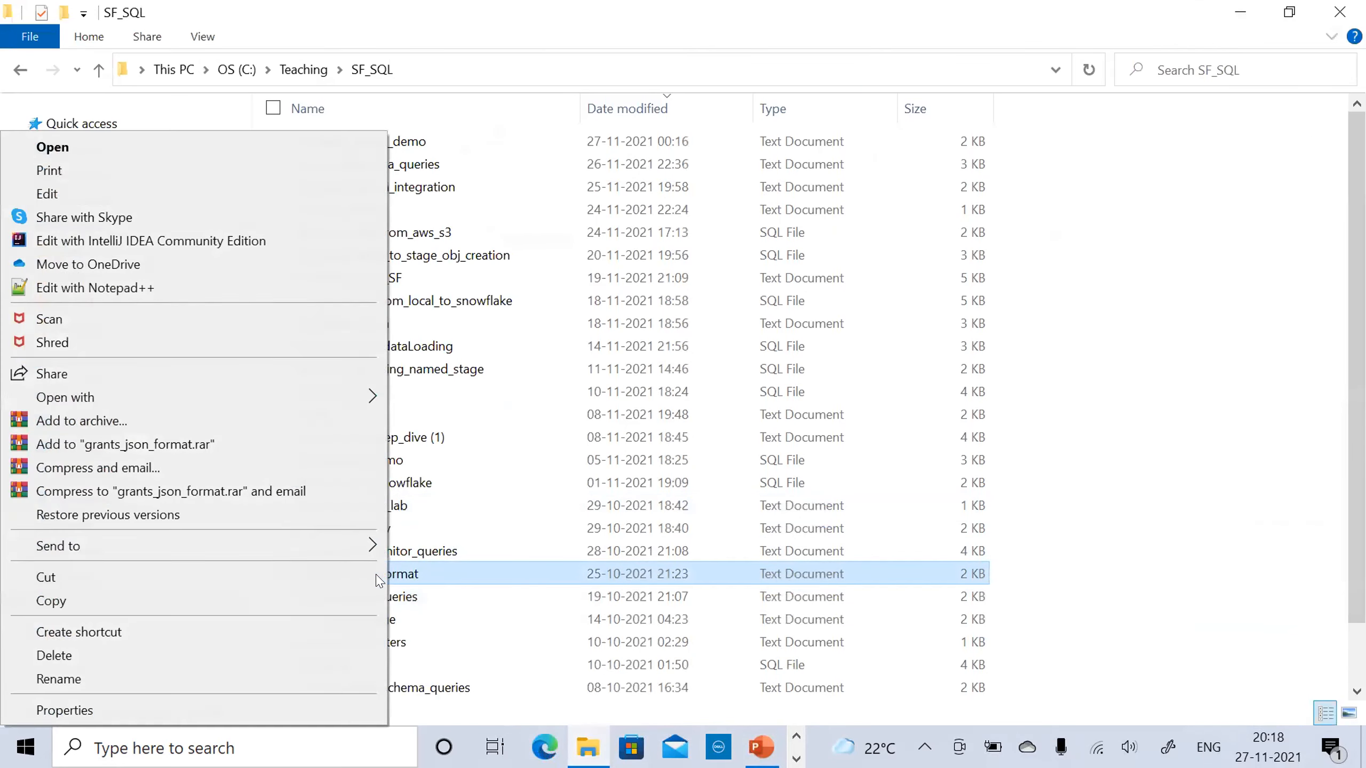
Open grants_json_format in Notepad++, check the GRANTS_TO_ROLES source on line 18, and return to the browser
left_click(161, 290)
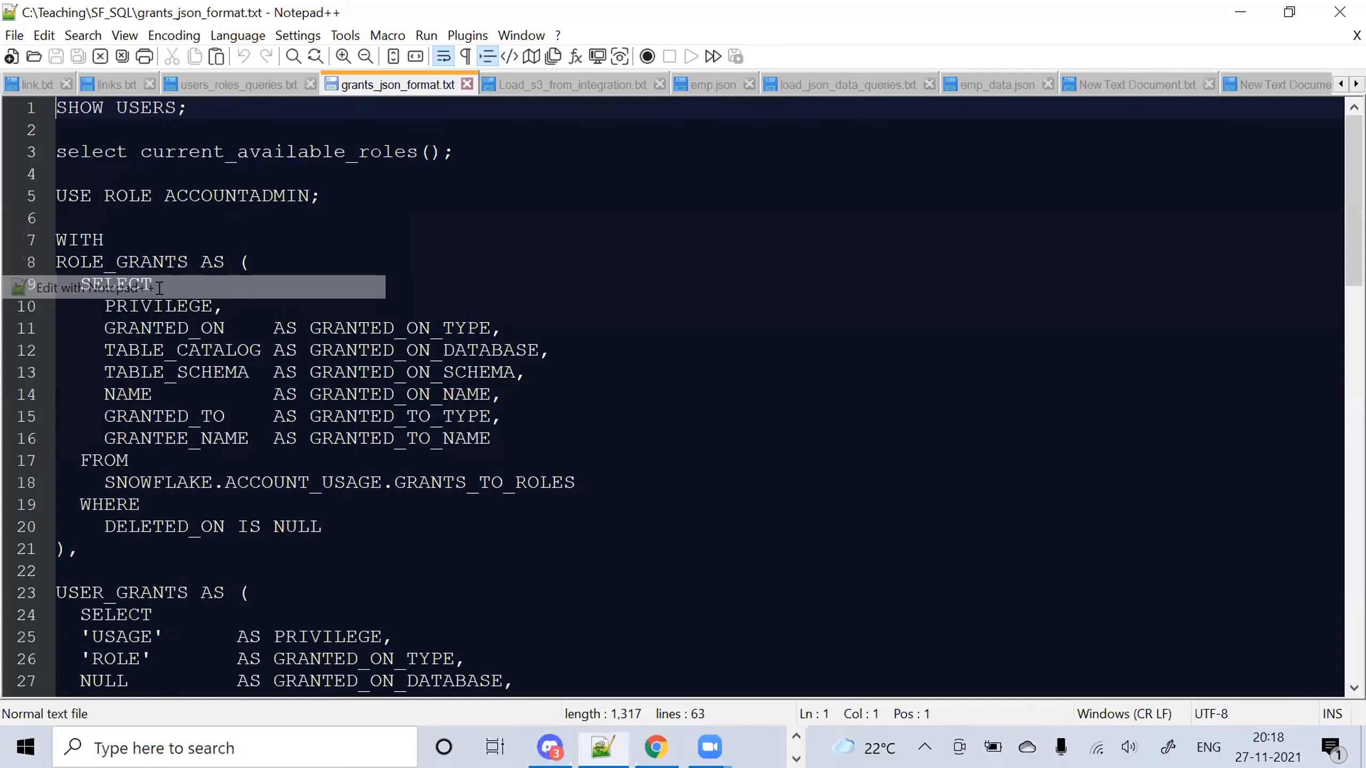
left_click(798, 483)
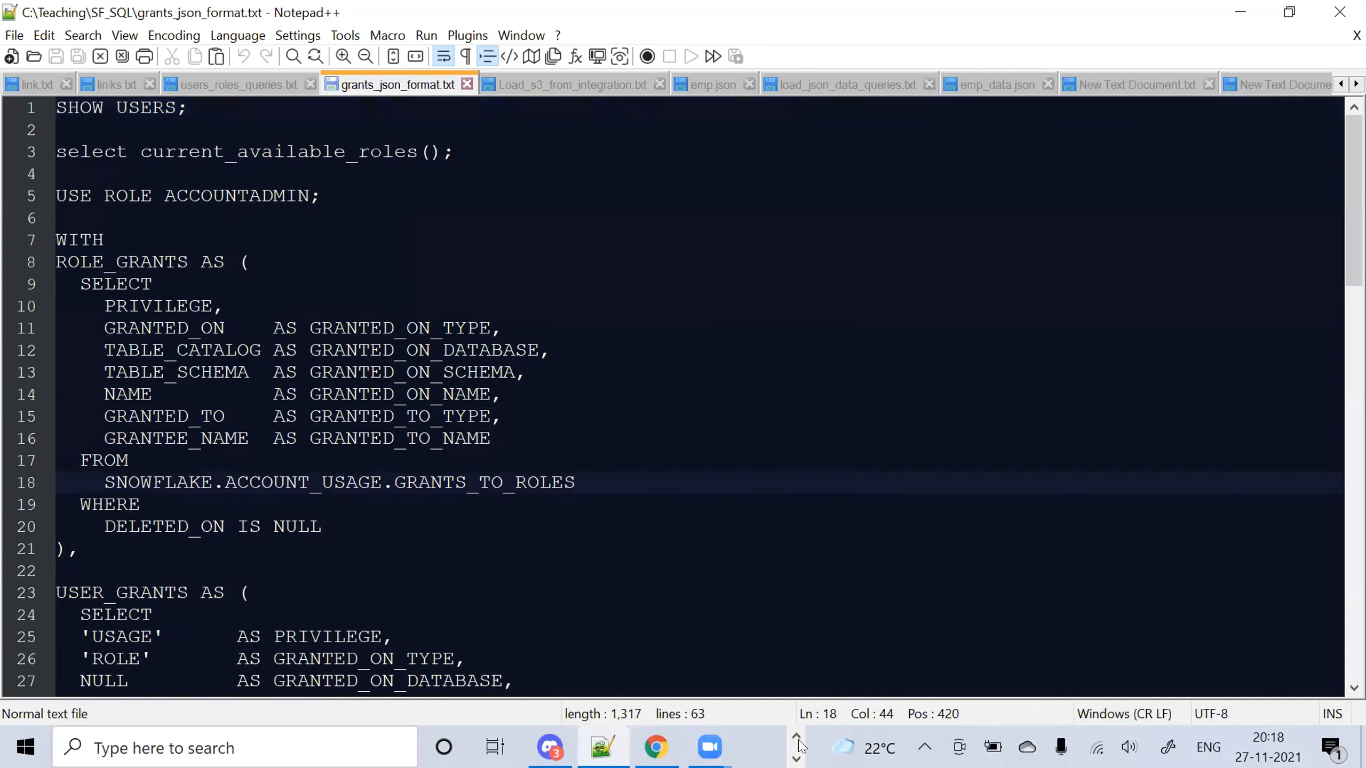
left_click(655, 747)
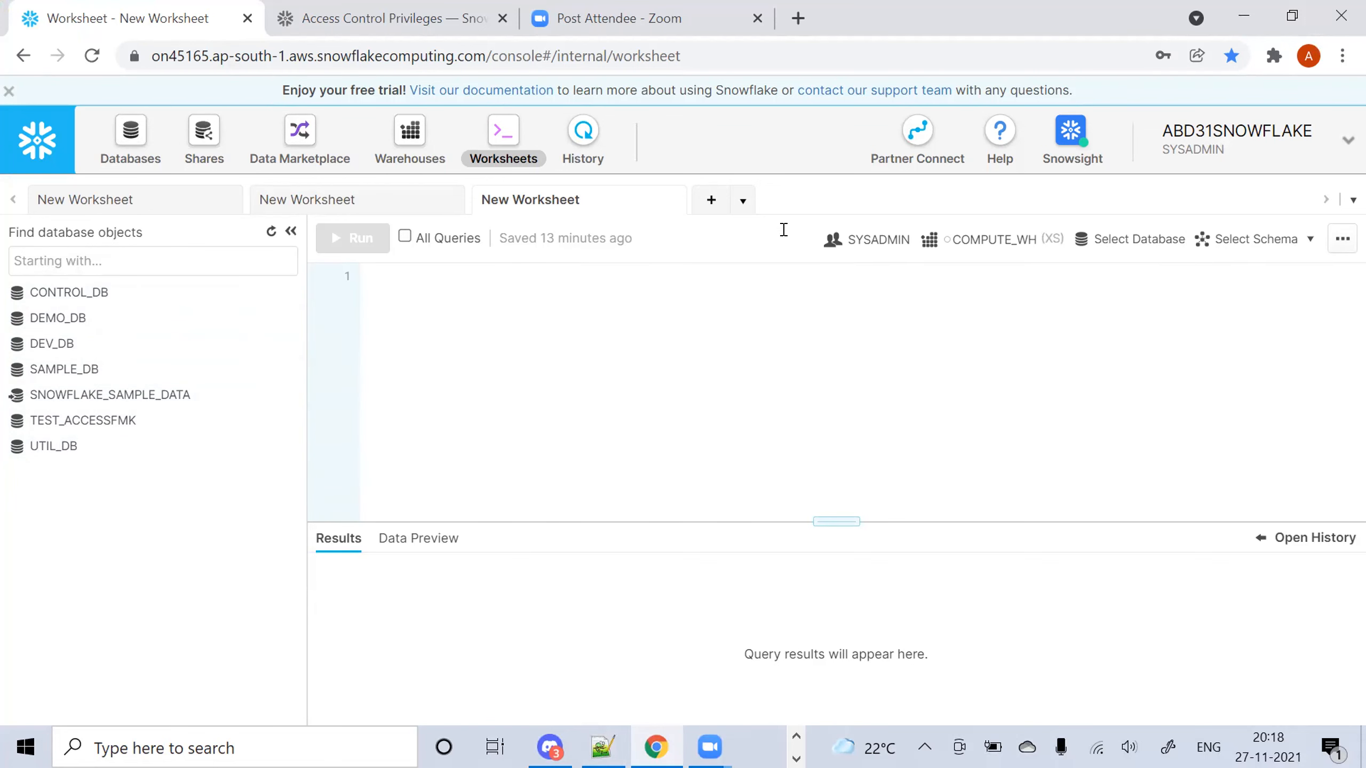
Change the worksheet role to ACCOUNTADMIN
left_click(854, 239)
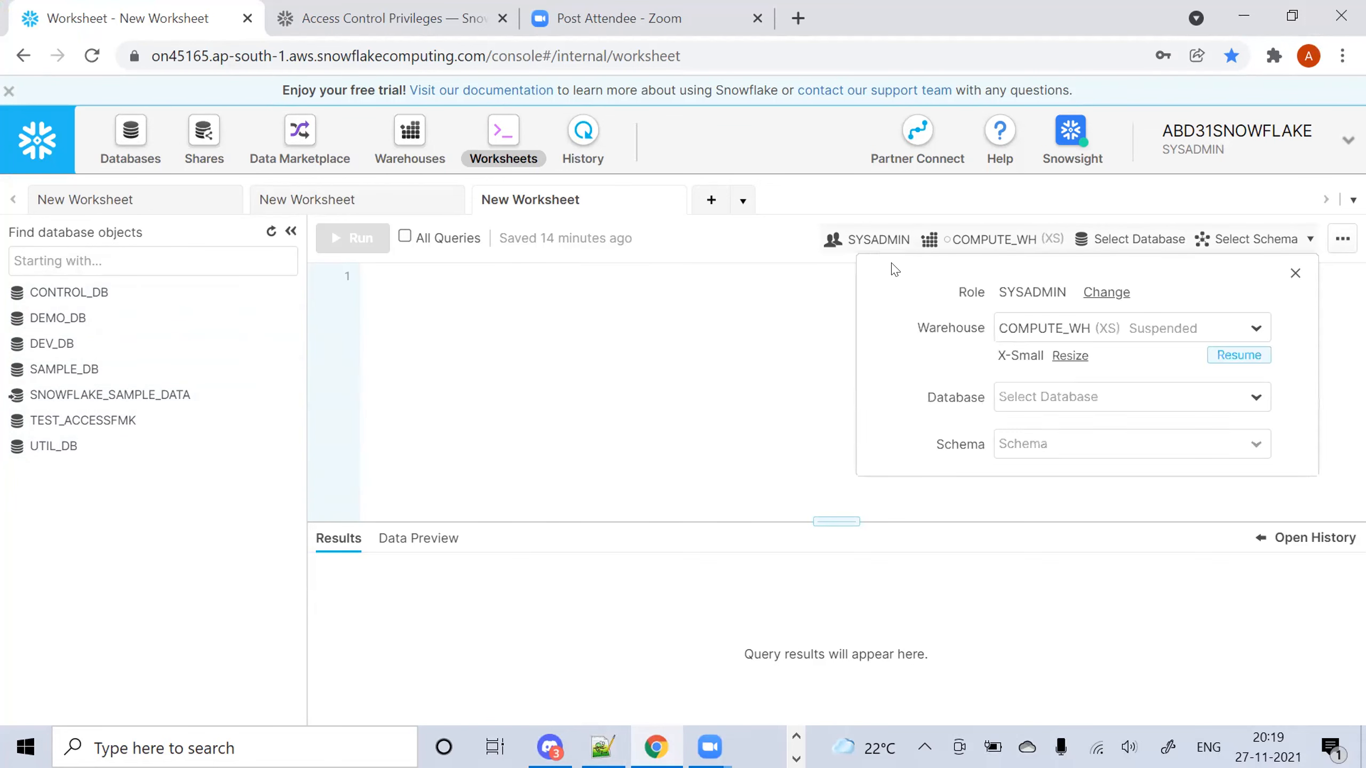
left_click(1084, 297)
left_click(1089, 300)
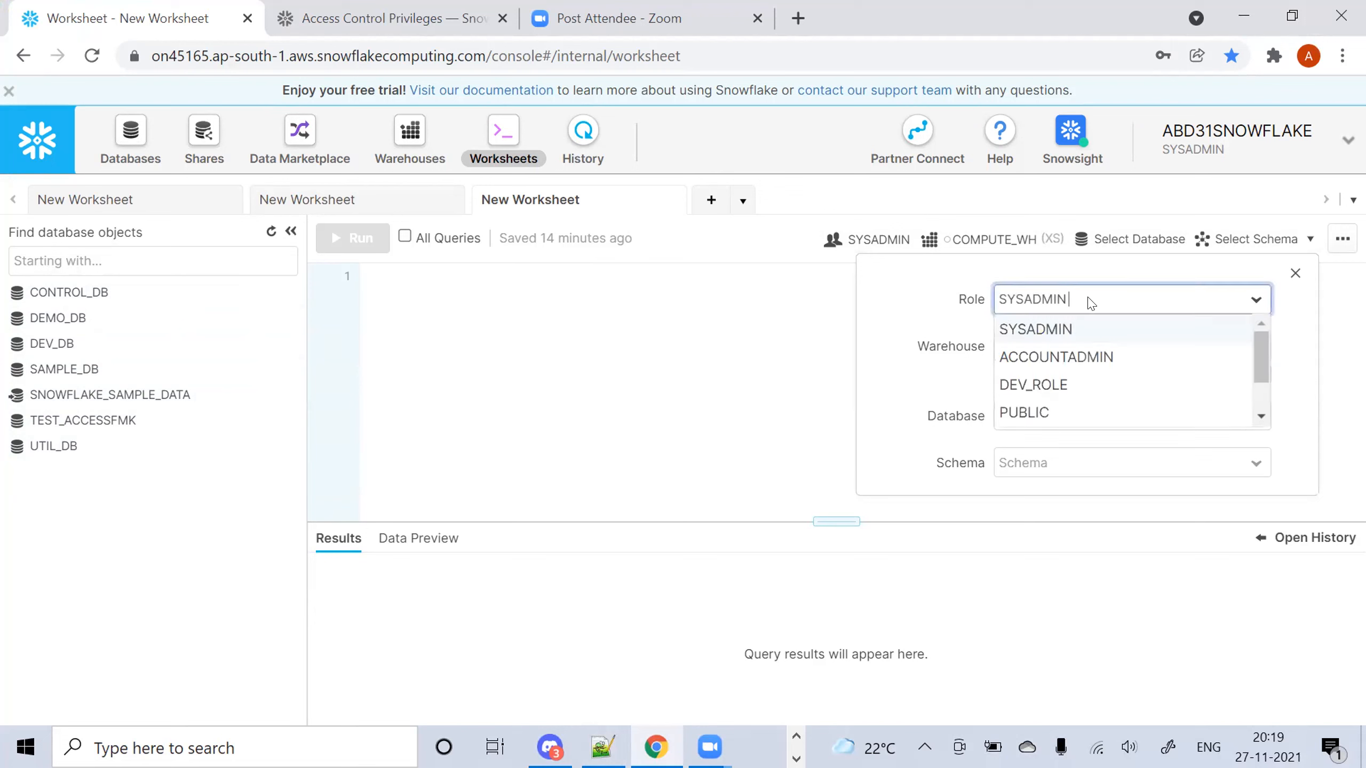
left_click(1072, 357)
left_click(436, 309)
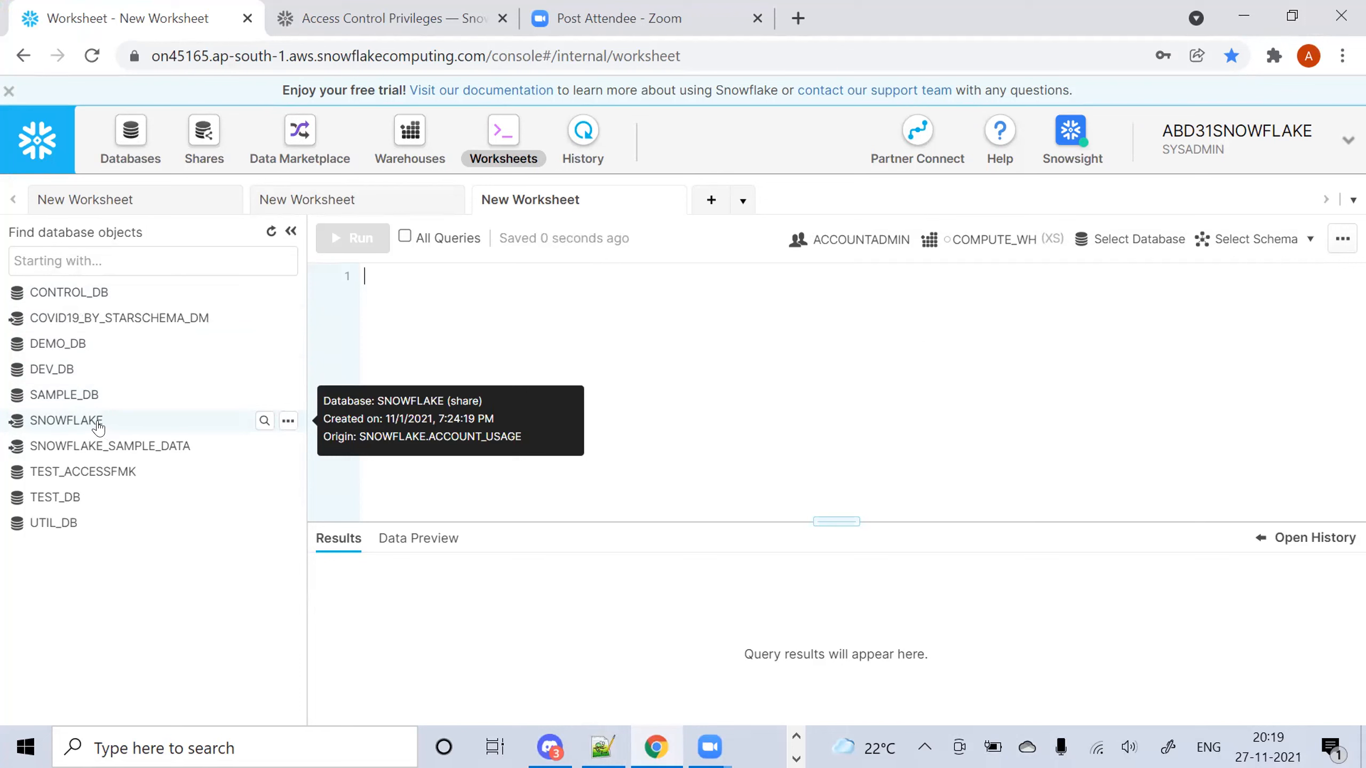
Write select * from "SNOWFLAKE"."ACCOUNT_USAGE"."GRANTS_TO_ROLES" using the object browser's view name
left_click(135, 429)
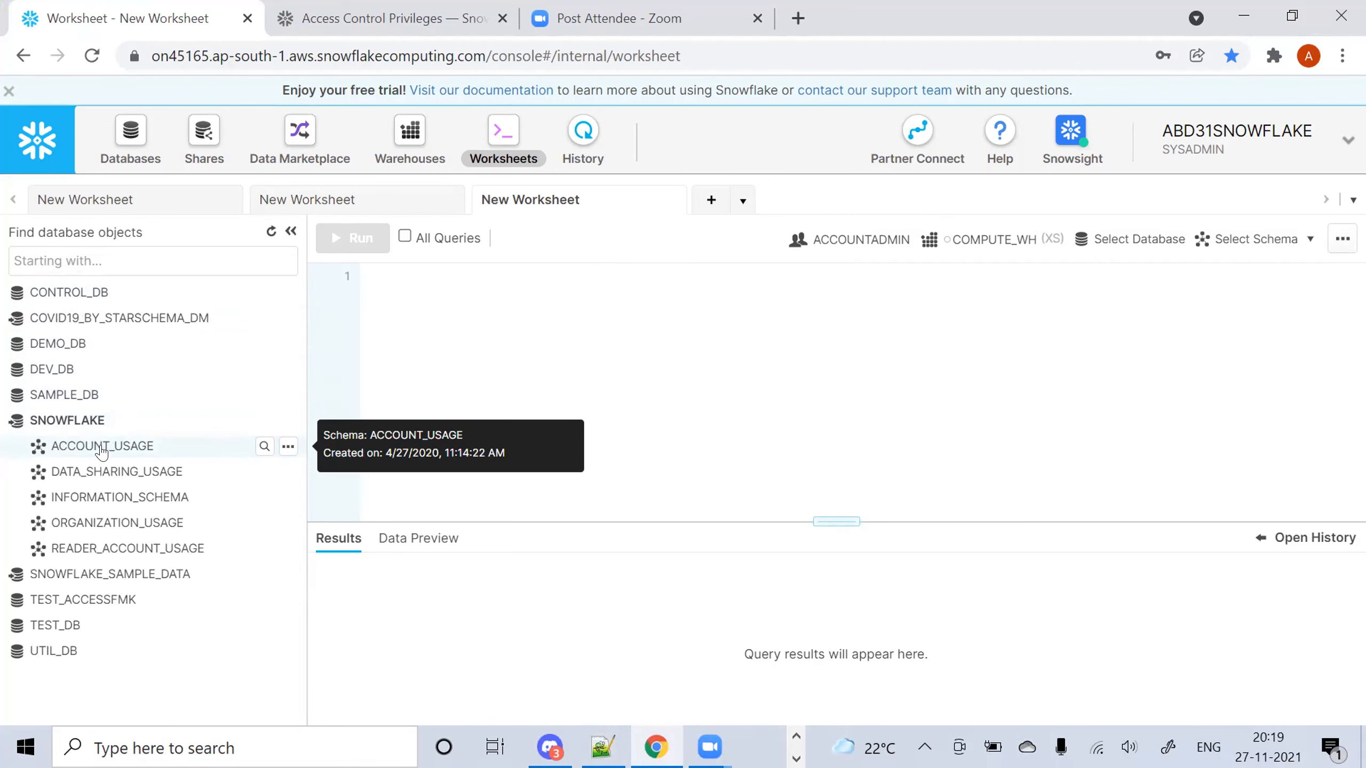
left_click(102, 445)
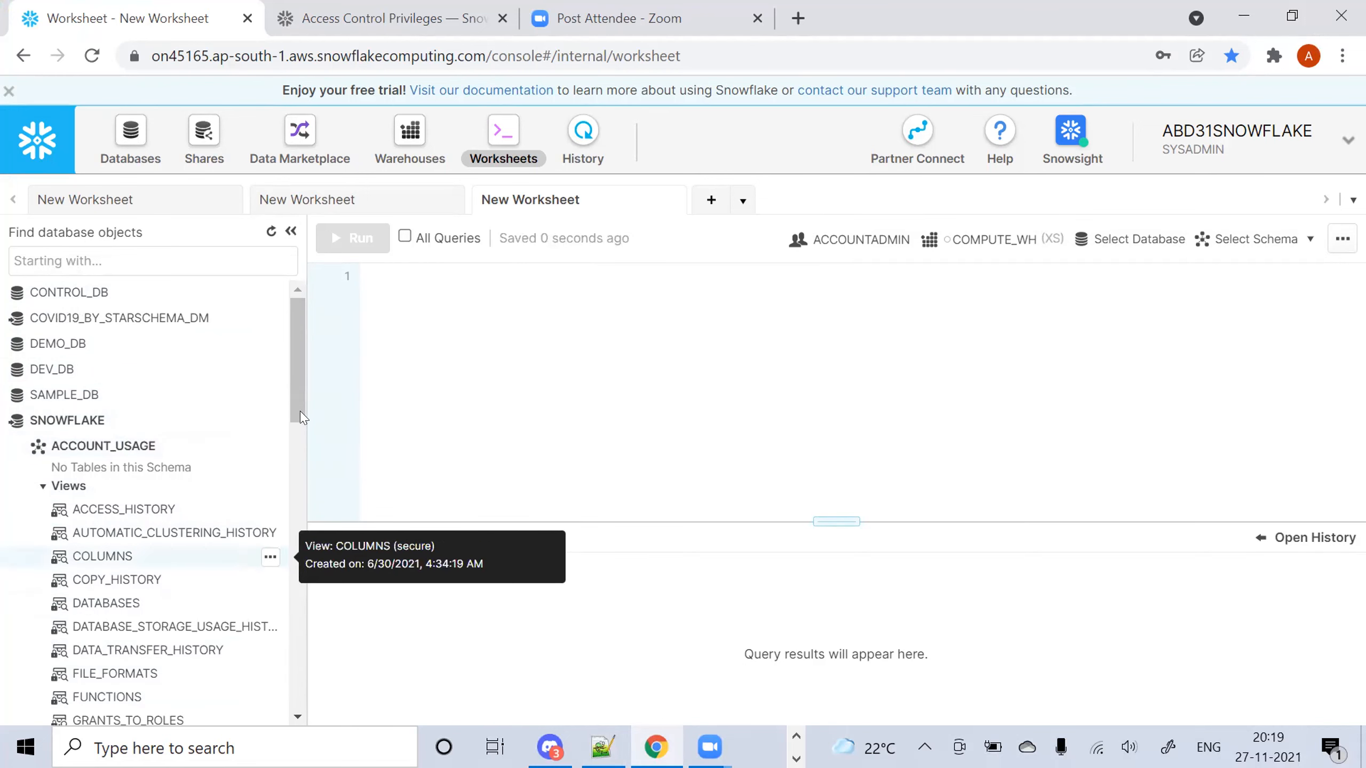
left_click_drag(301, 386, 301, 442)
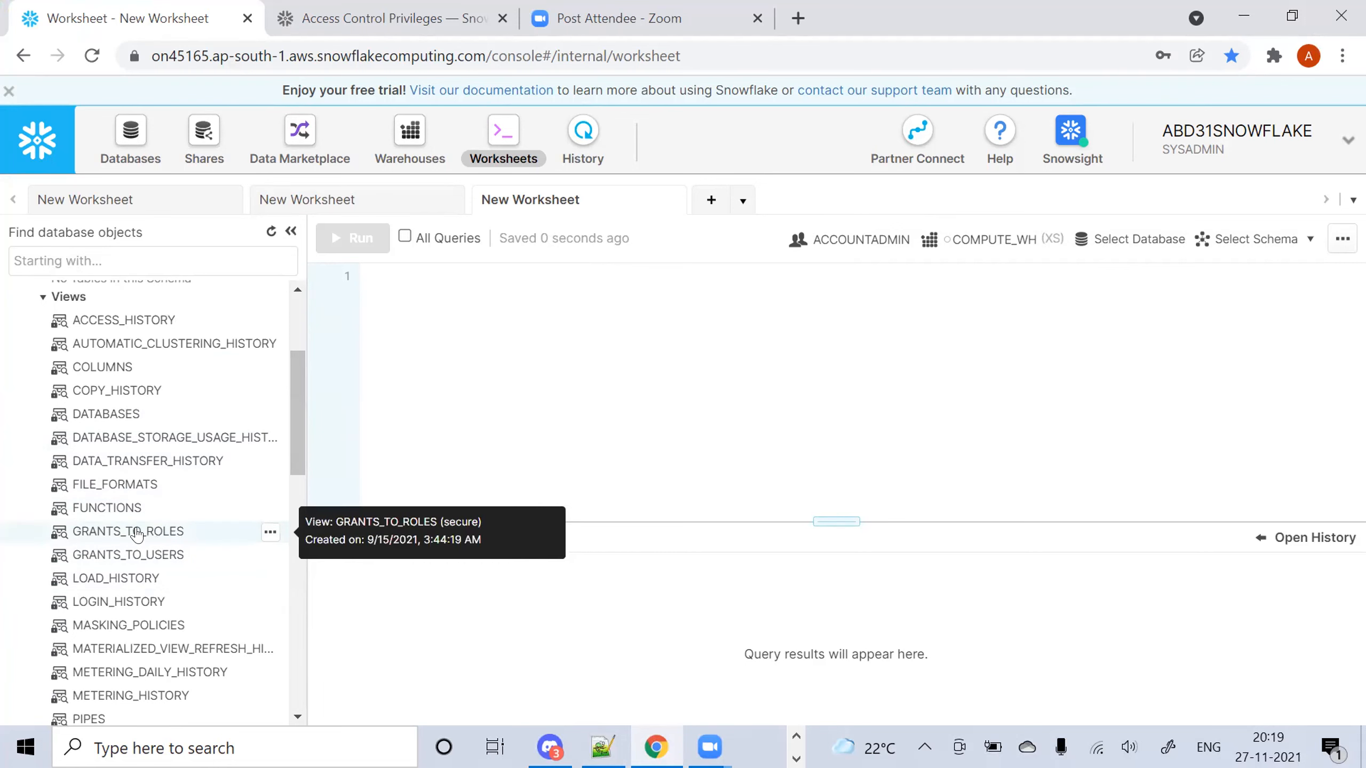
left_click_drag(297, 405, 297, 427)
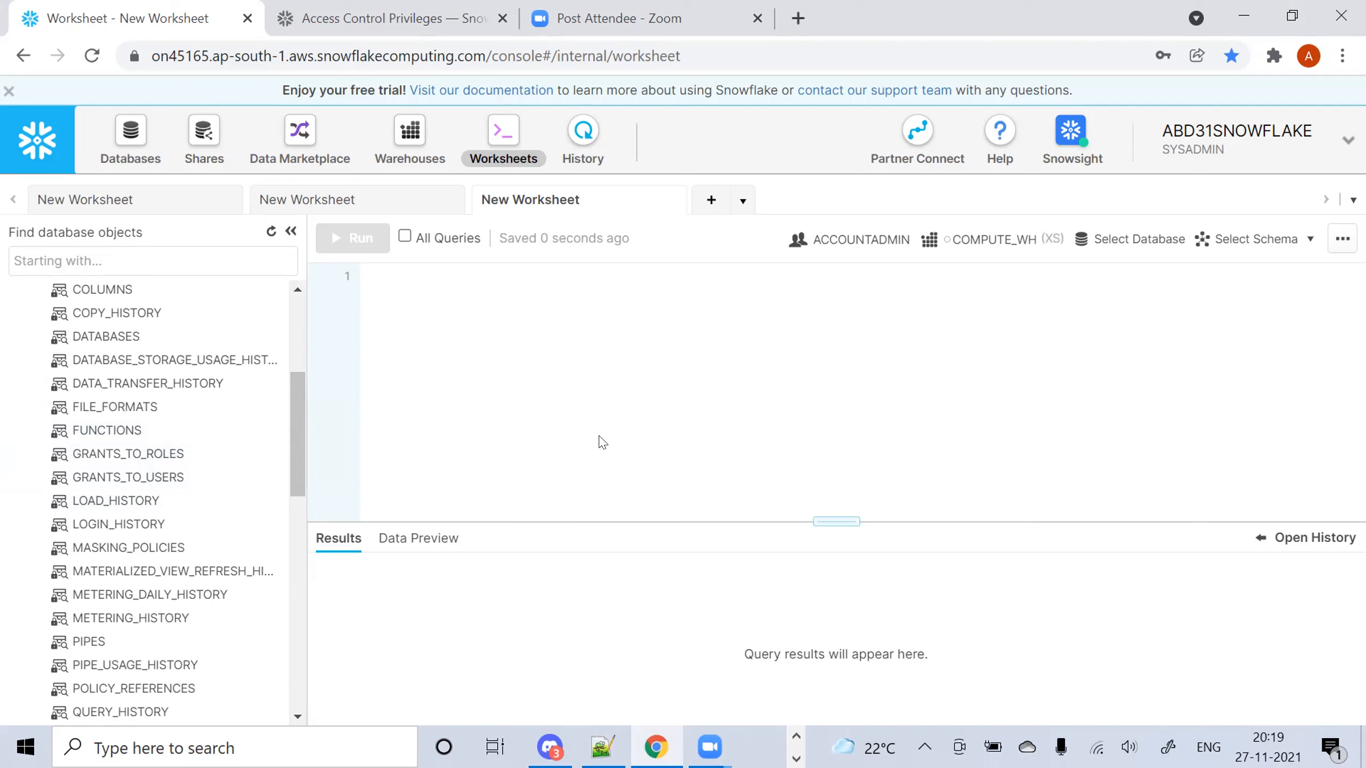
type("select")
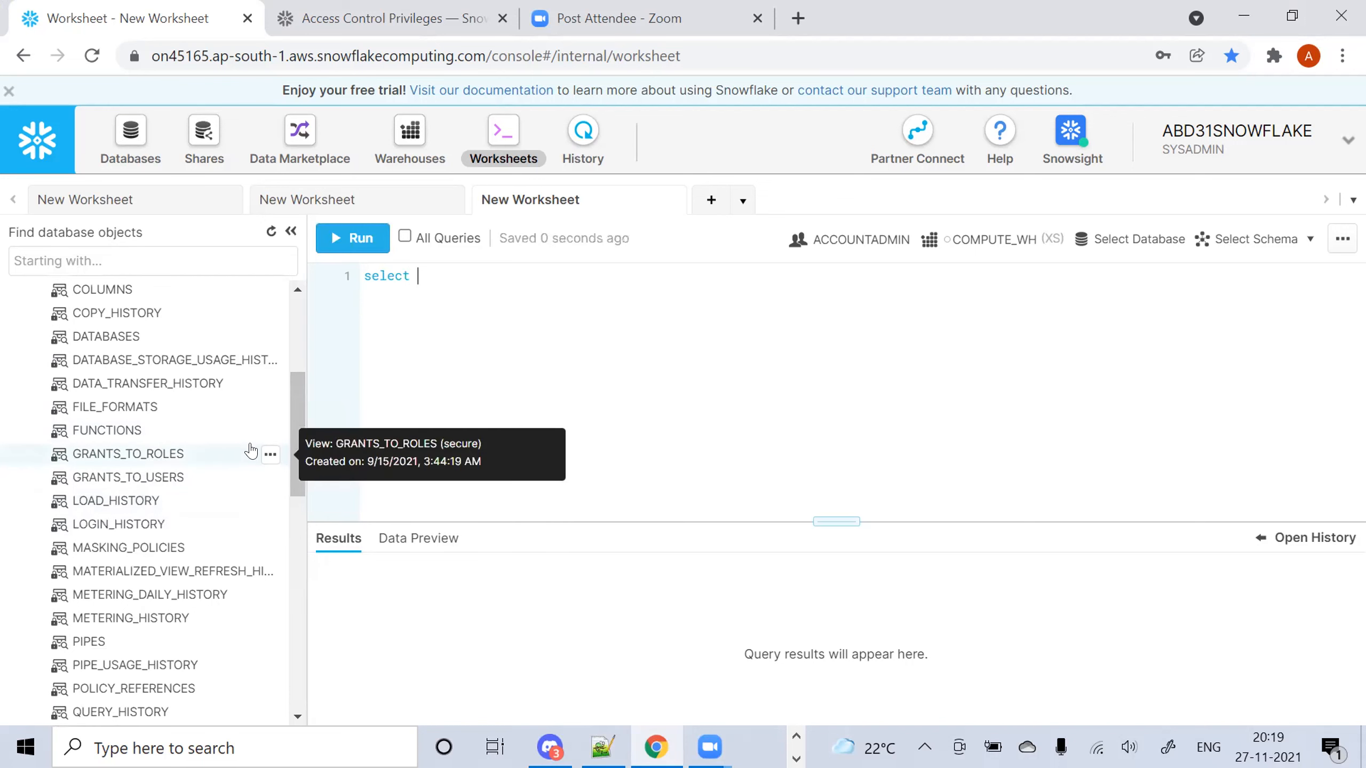
left_click(271, 455)
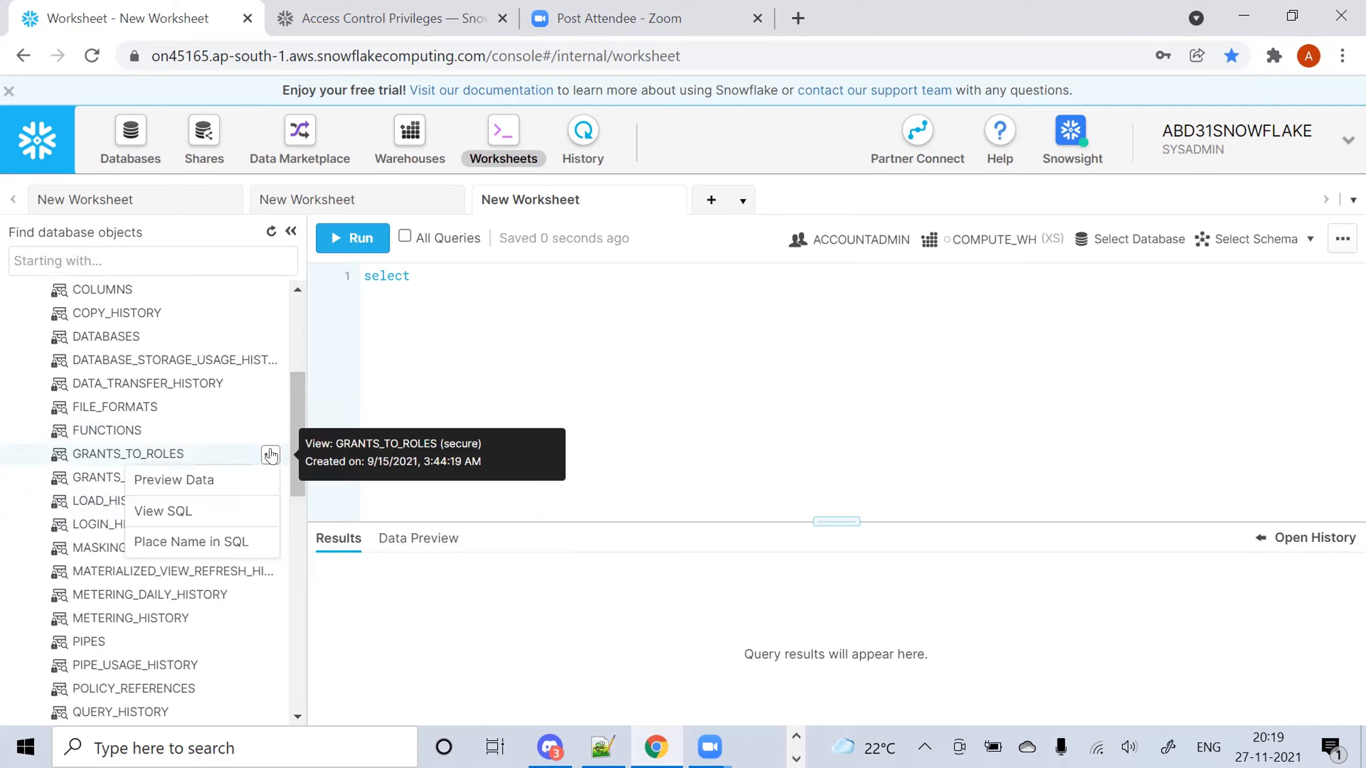
left_click(223, 541)
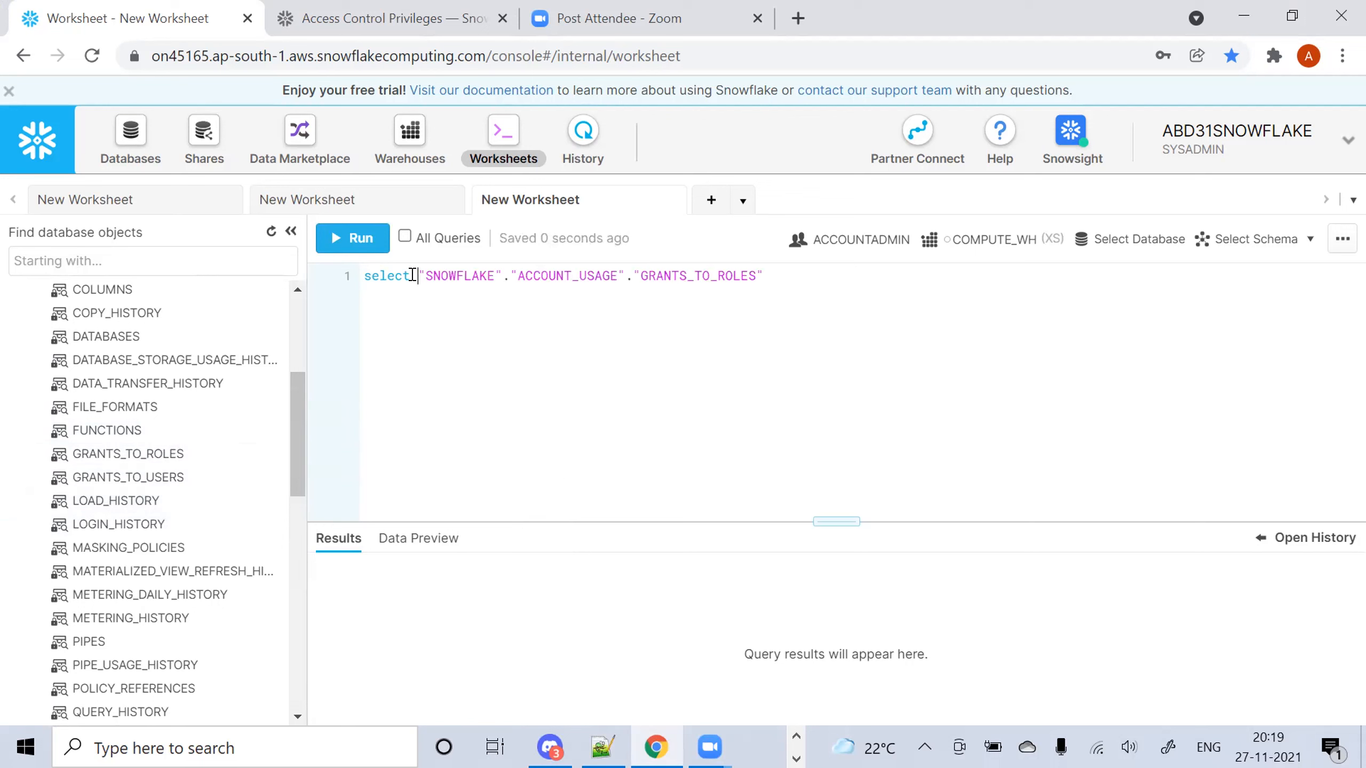
type("* from ")
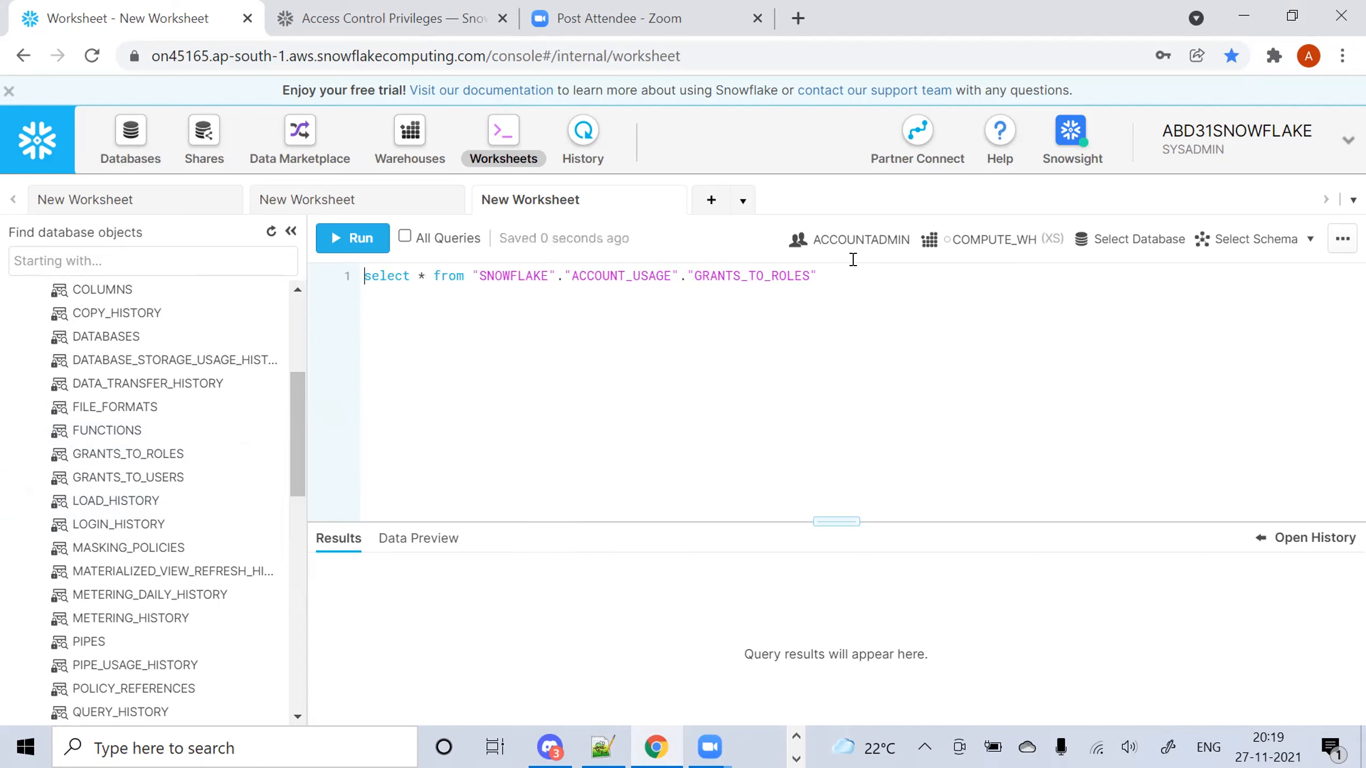
type(";")
Run the GRANTS_TO_ROLES query, then add a GRANTS_TO_USERS copy on line 3
key("ctrl+Return")
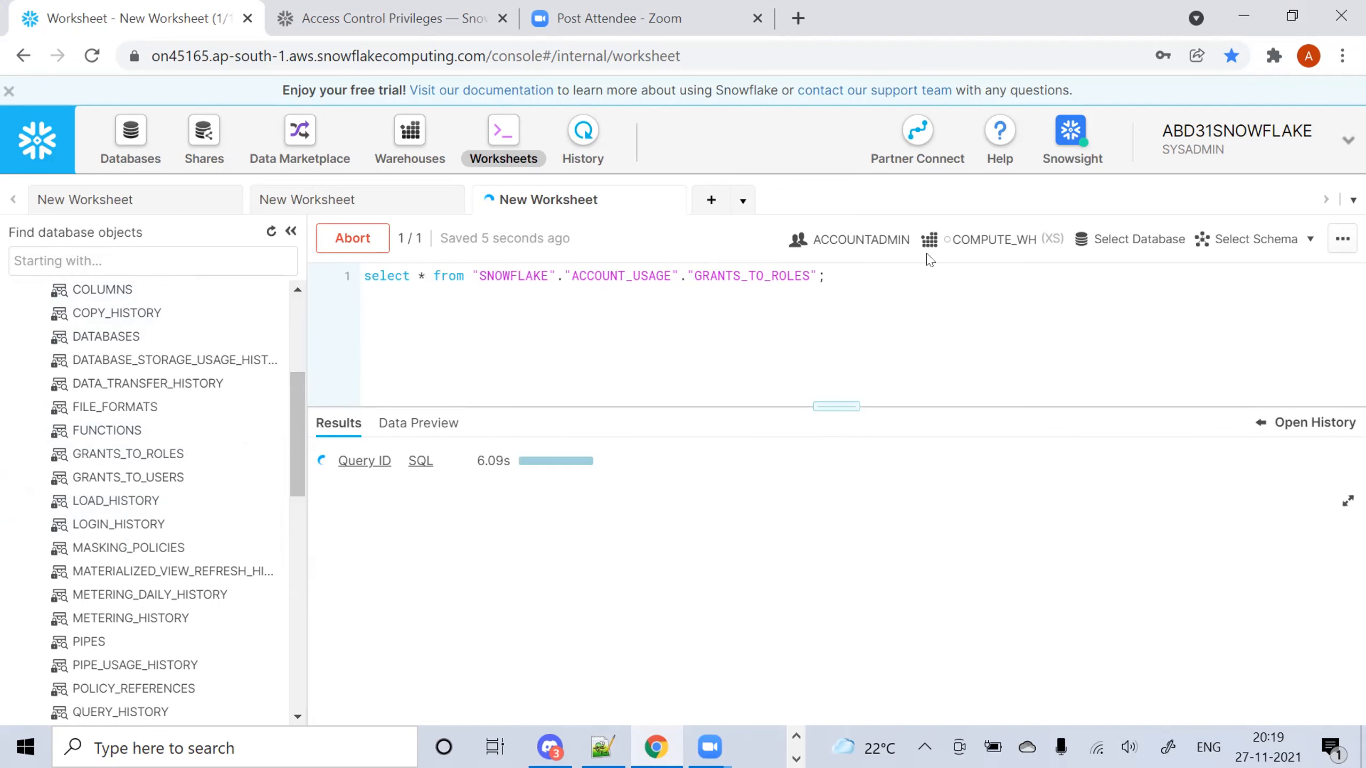
left_click_drag(887, 271, 329, 269)
key("ctrl+c")
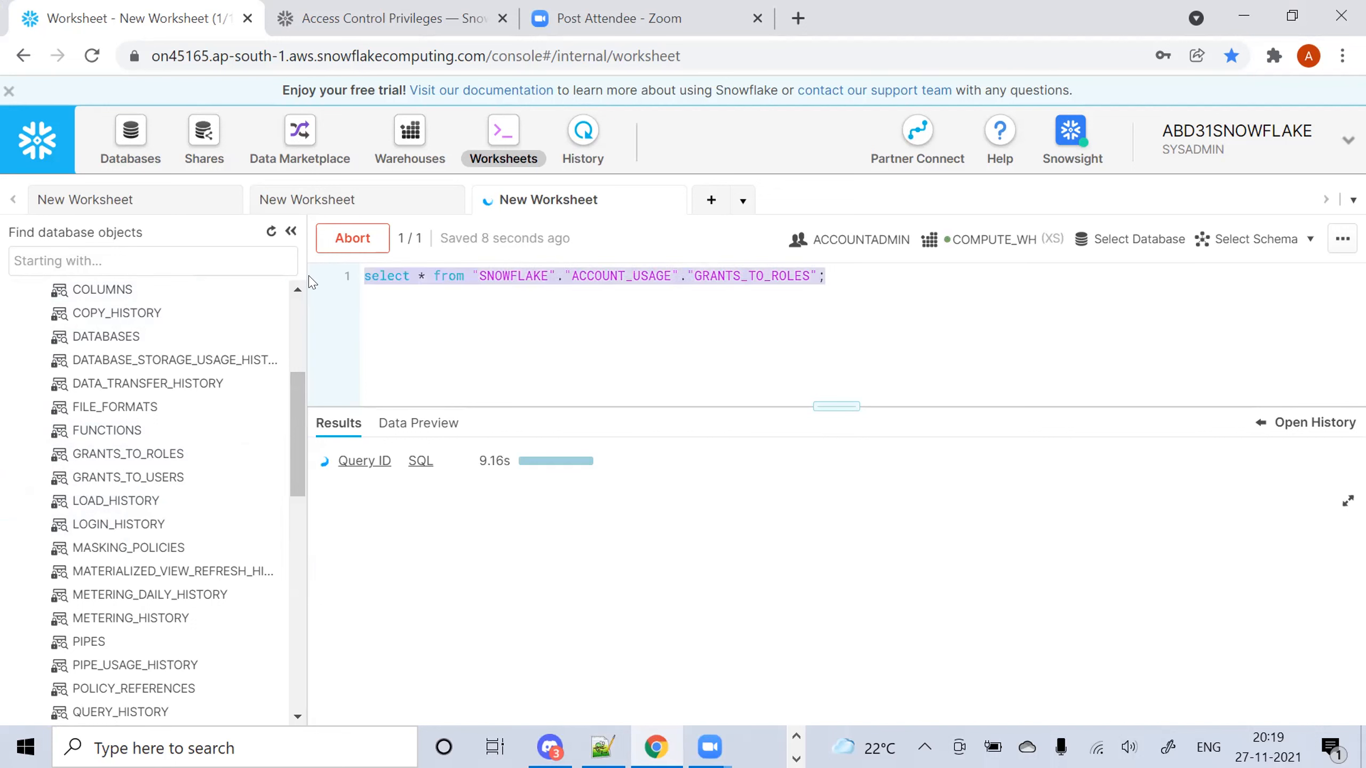
left_click(838, 276)
key("Return")
key("Return")
key("ctrl+v")
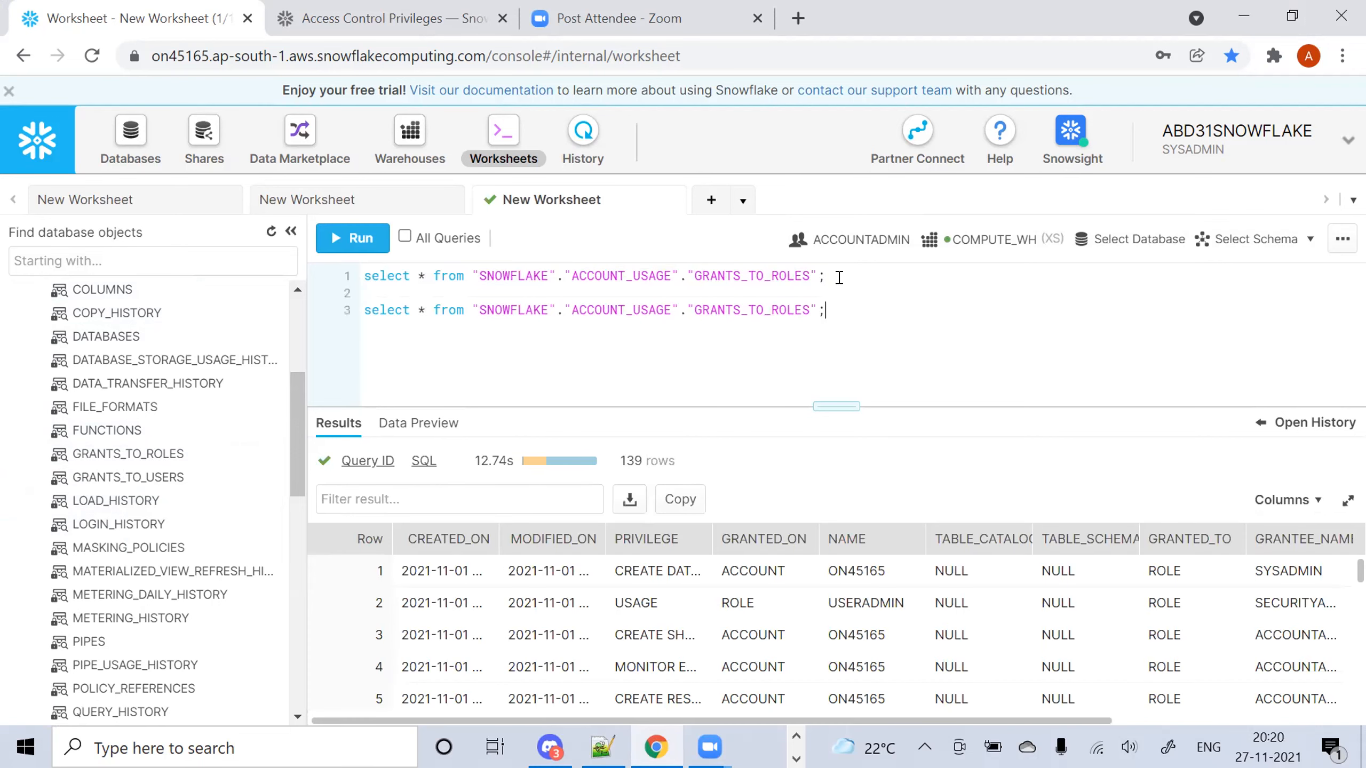
left_click(801, 310)
key("Delete")
key("Delete")
key("Delete")
type("USER")
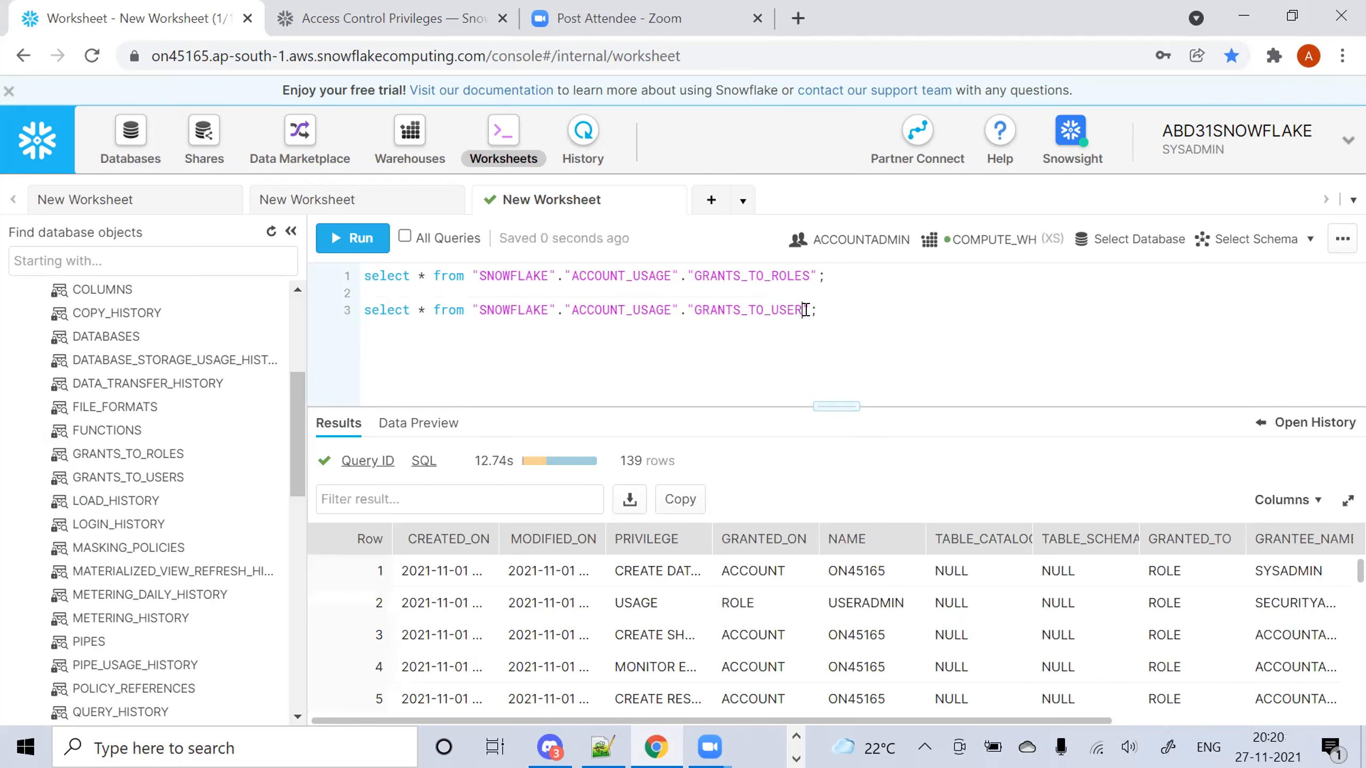
type("S\"")
Enlarge the results pane and widen the PRIVILEGE, GRANTED_ON and NAME columns
left_click_drag(807, 406, 800, 258)
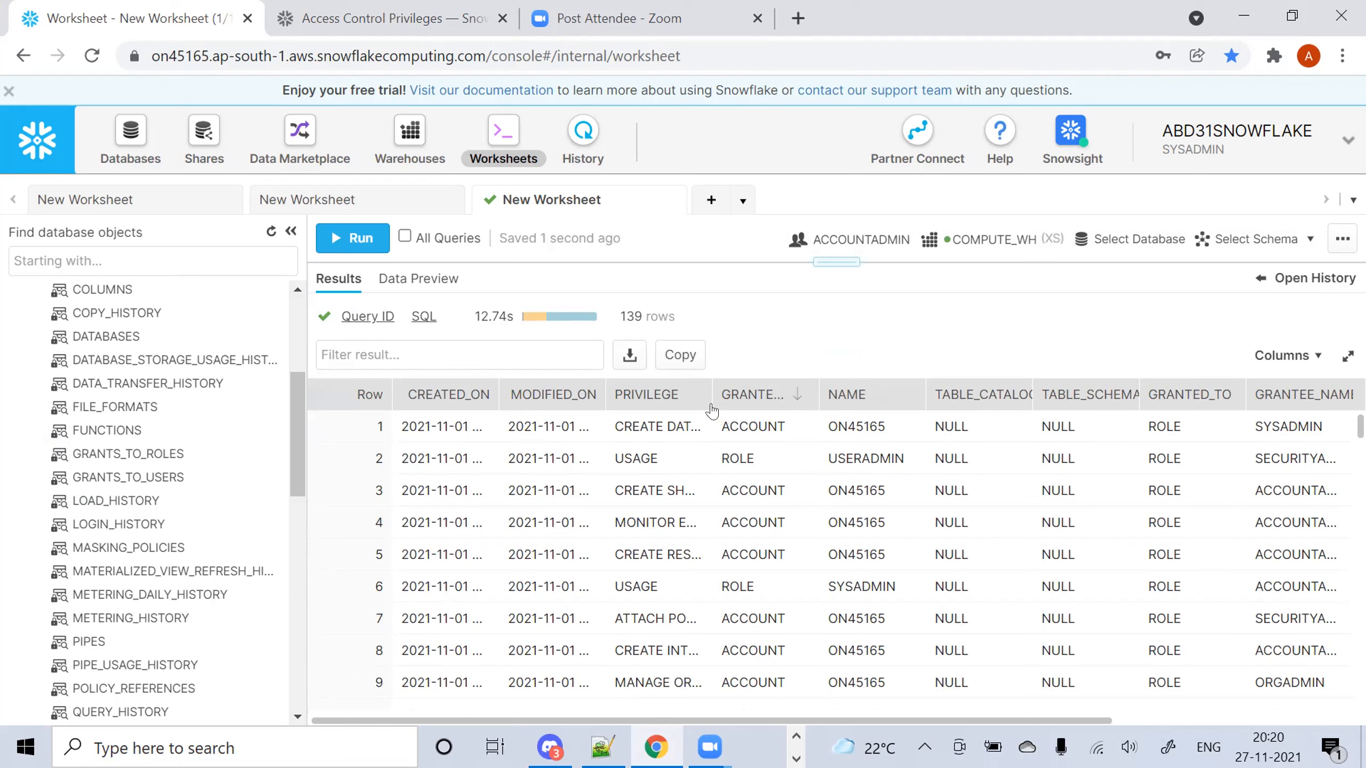
left_click_drag(712, 409, 784, 409)
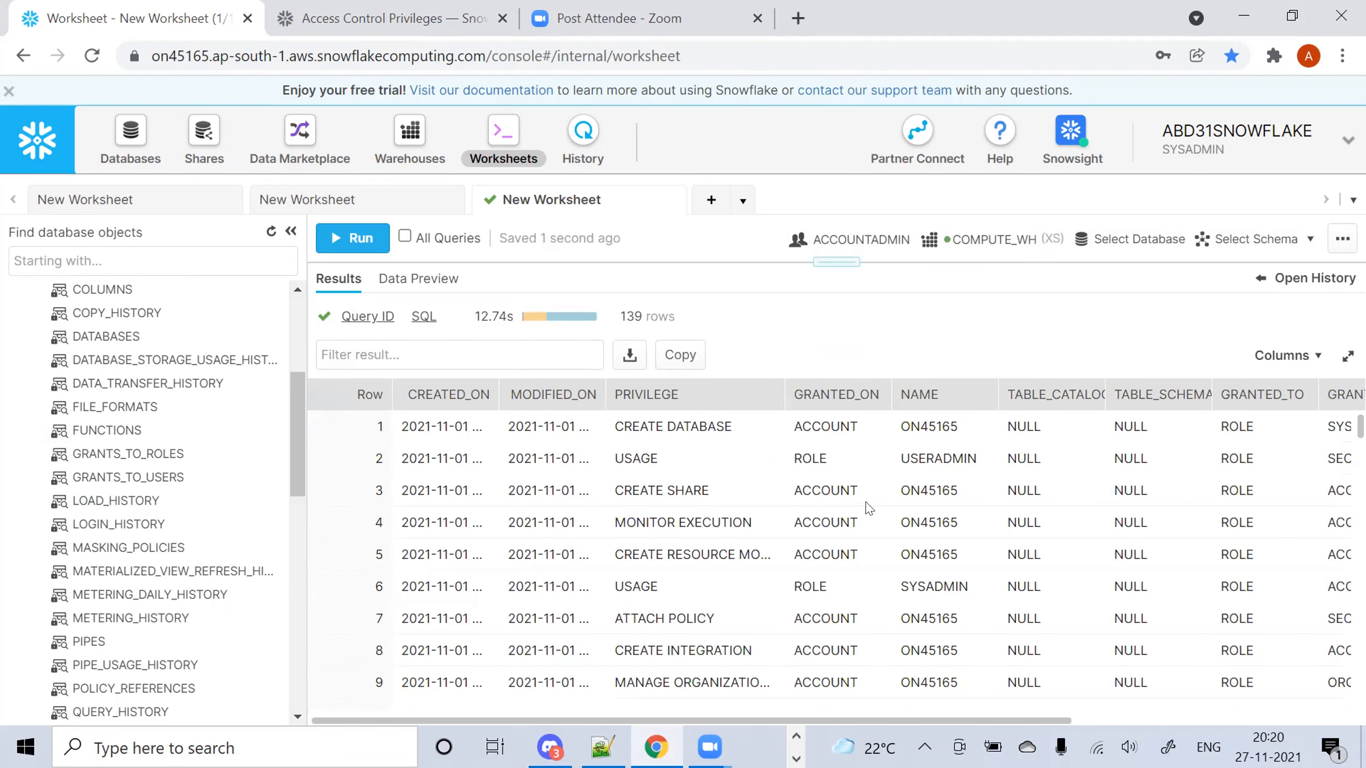
left_click_drag(887, 407, 922, 409)
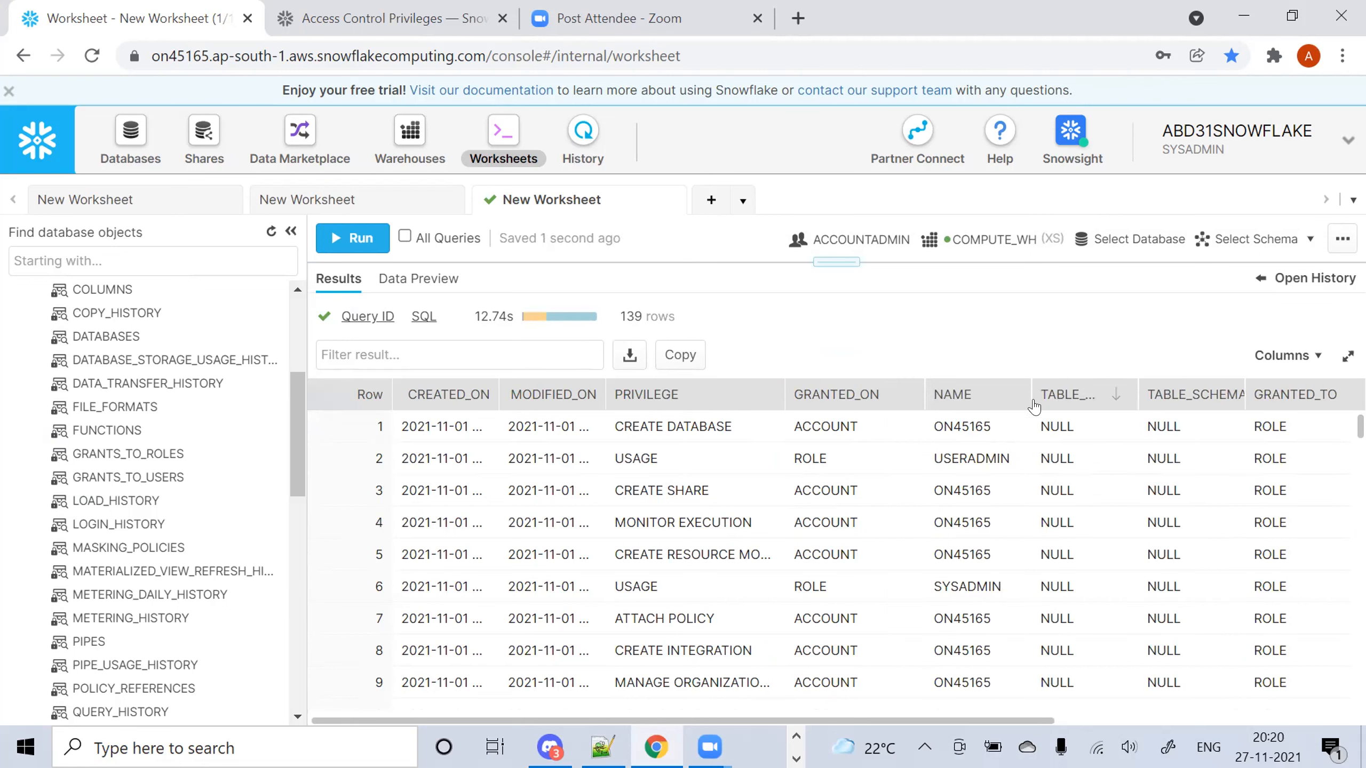
left_click_drag(1031, 396, 1128, 396)
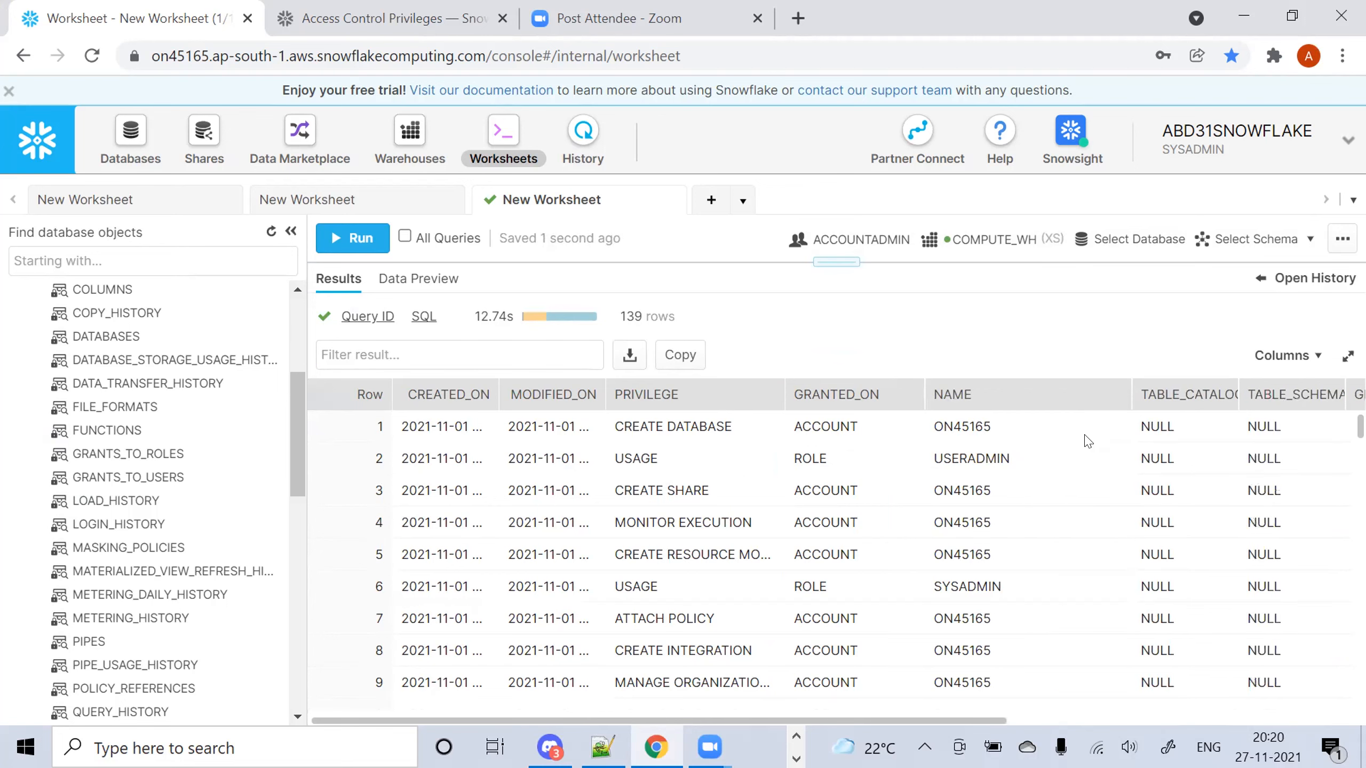
left_click_drag(960, 721, 731, 603)
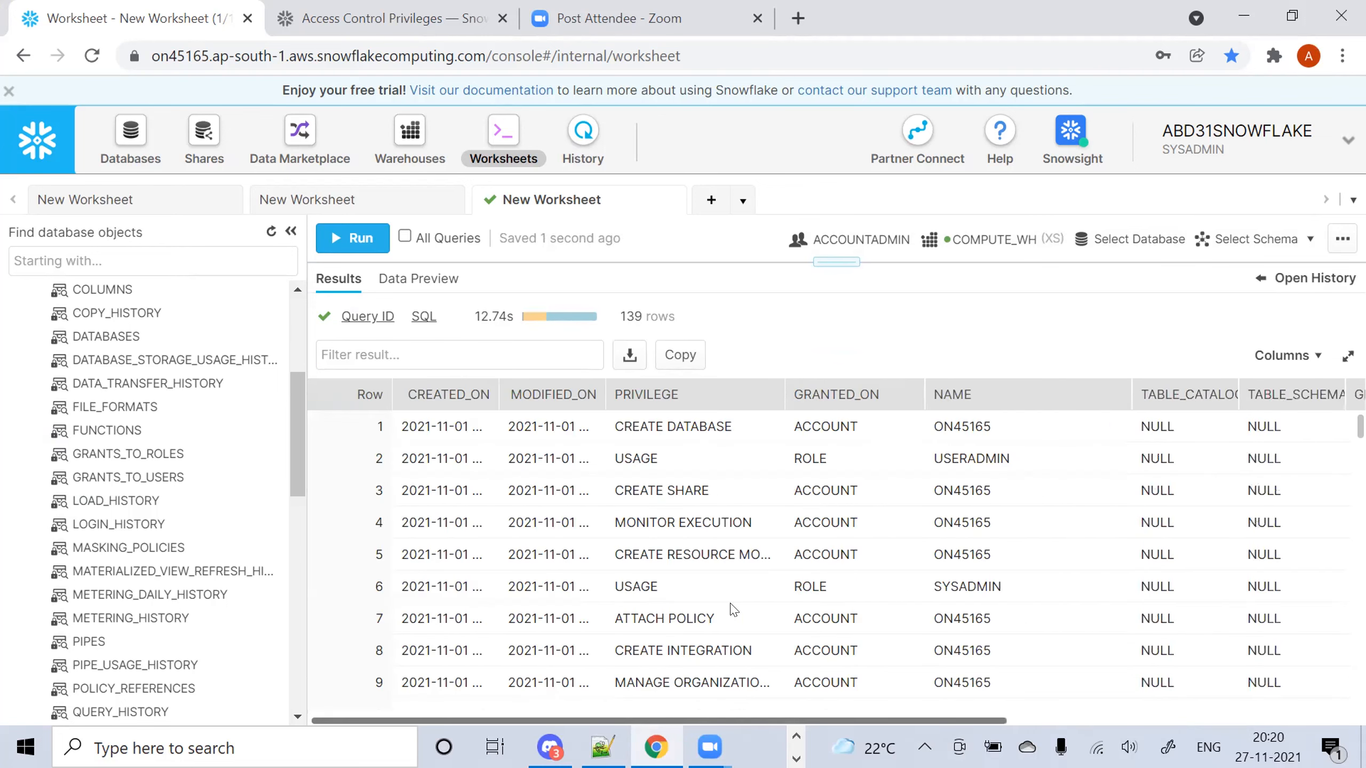
Switch the whole session role to ACCOUNTADMIN from the account menu
left_click(1293, 148)
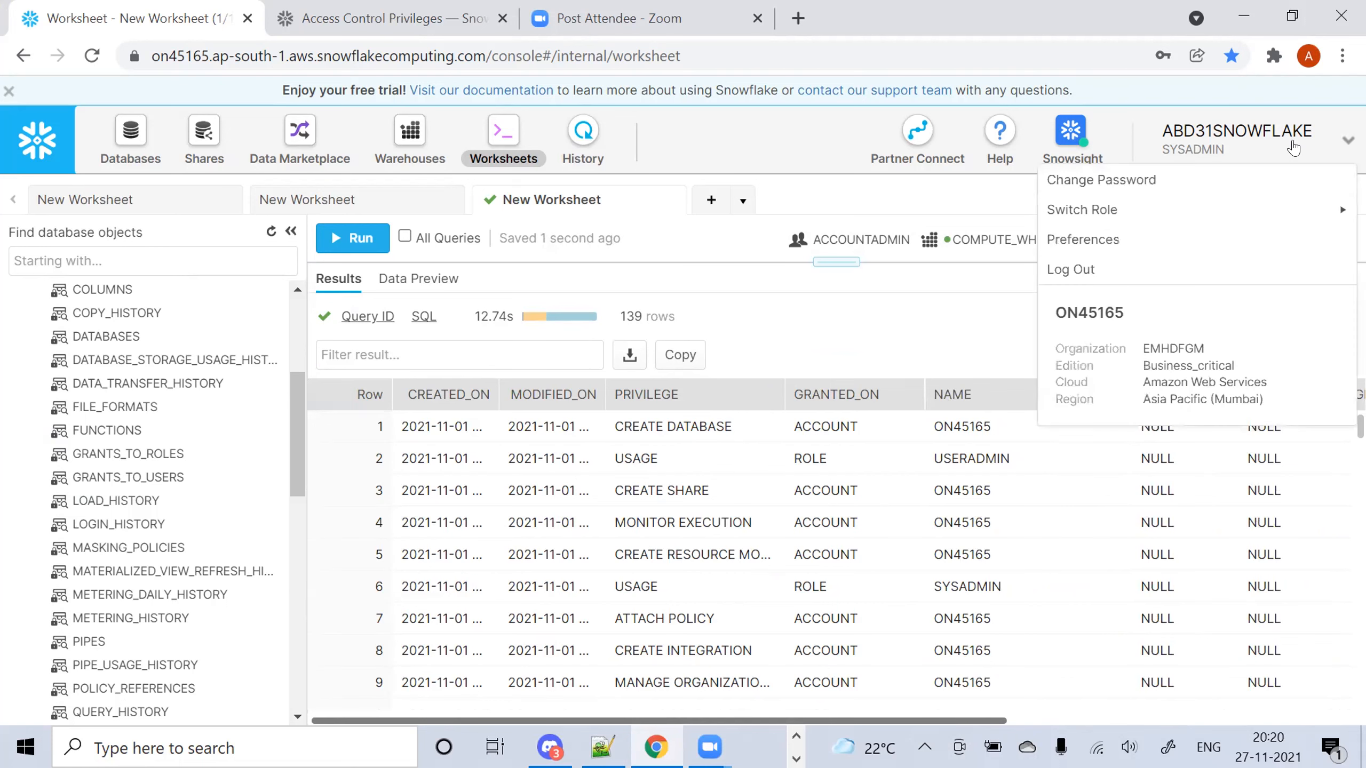
mouse_move(1096, 213)
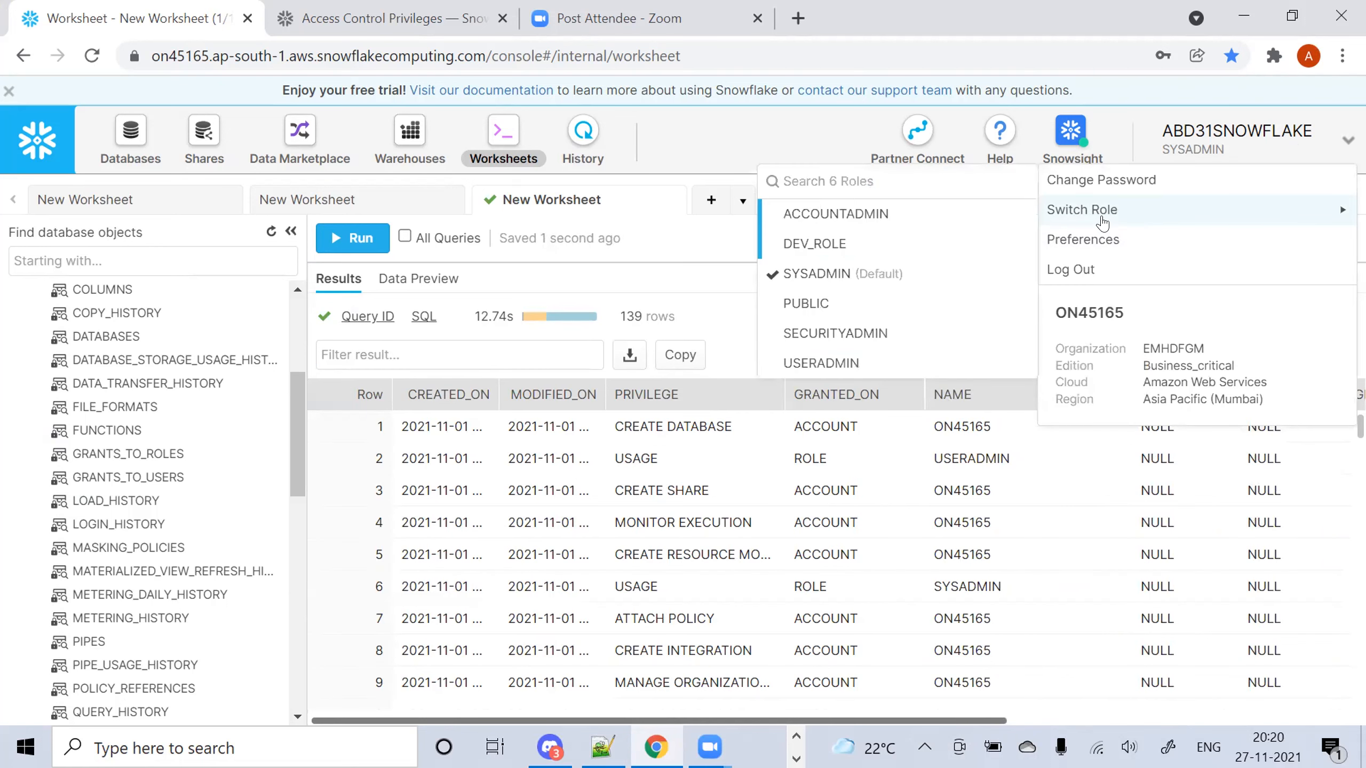
left_click(833, 214)
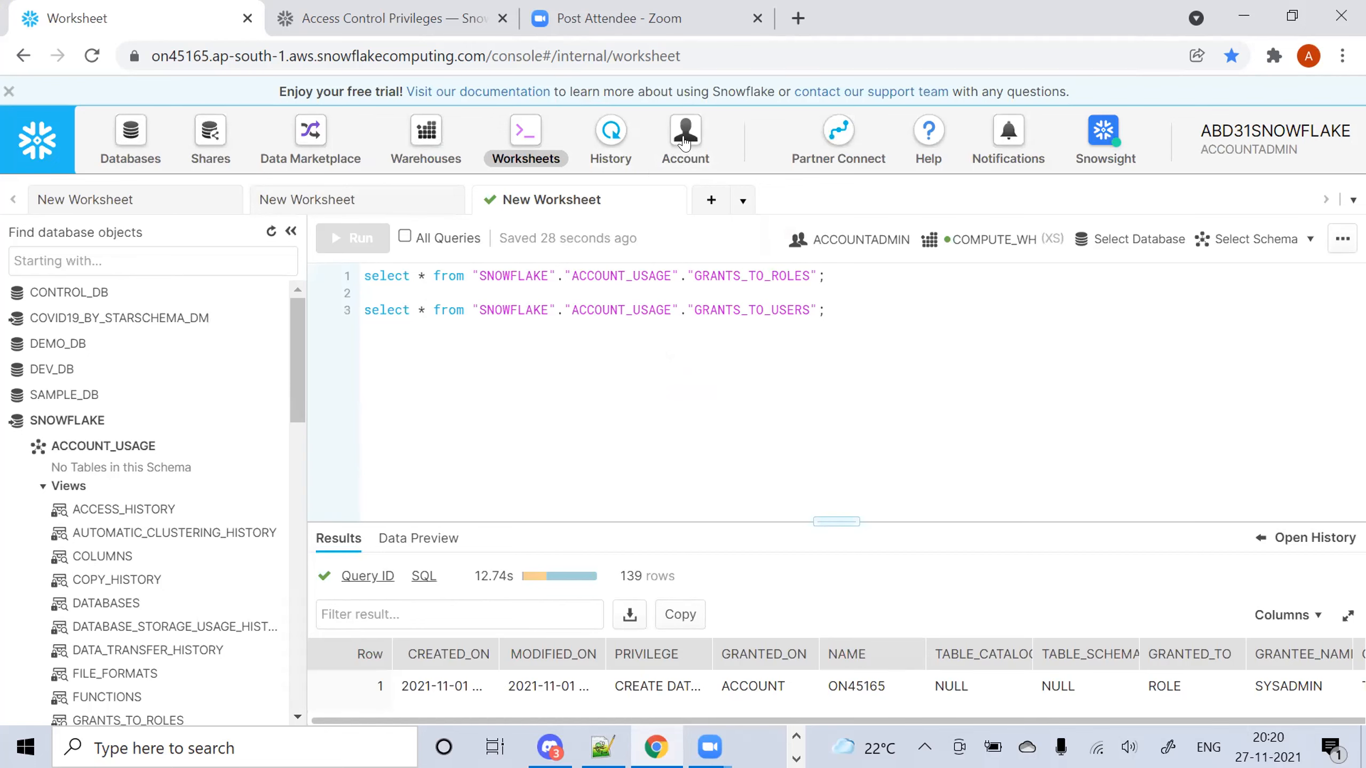
Look up DEV_ROLE on the Account Roles page, then go back to the worksheet
left_click(689, 141)
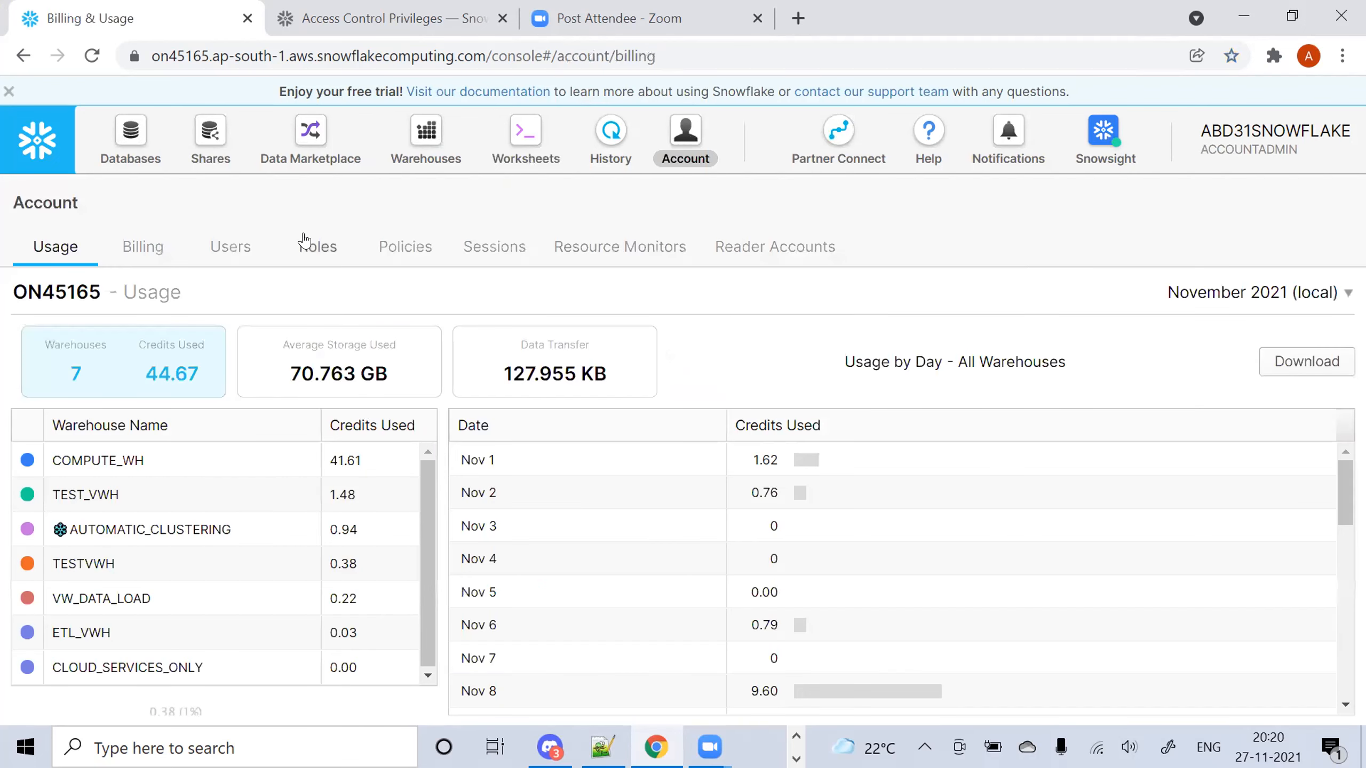
left_click(317, 247)
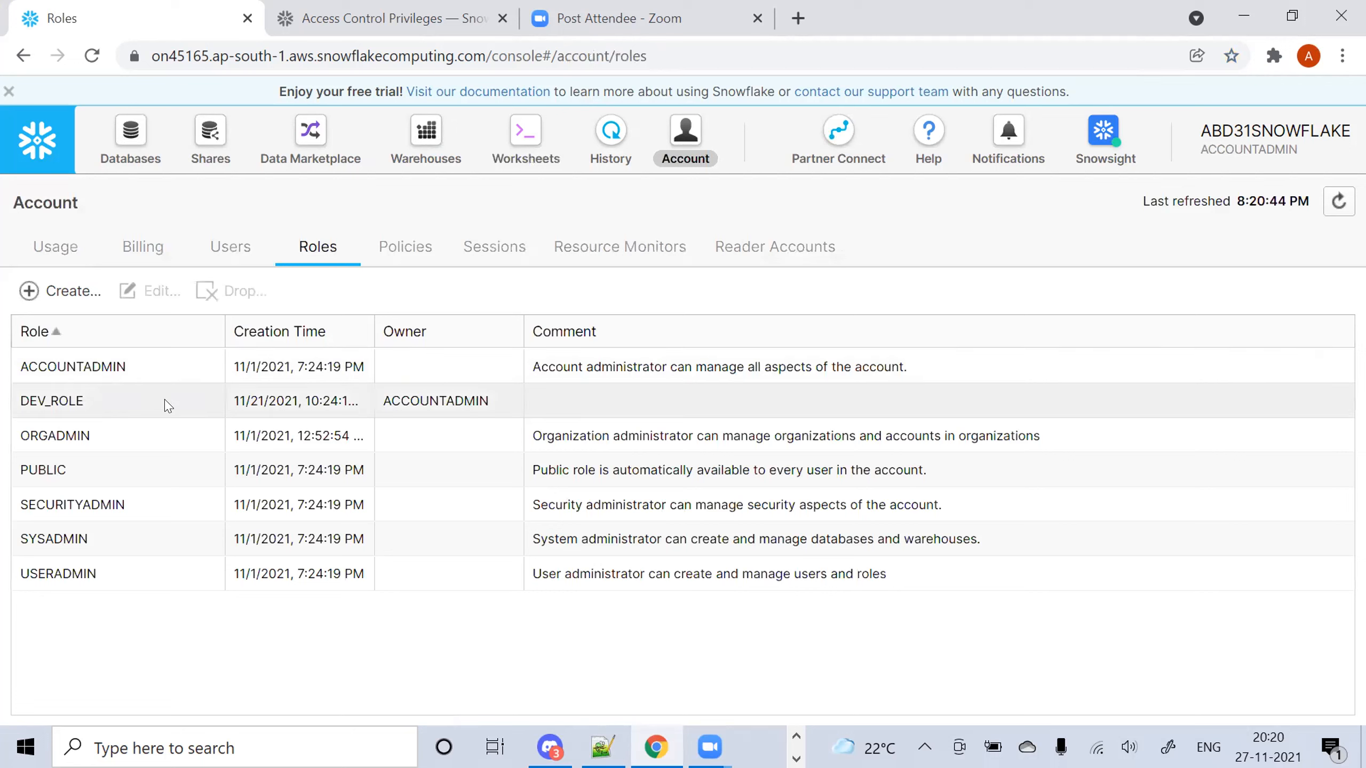
left_click_drag(151, 406, 8, 407)
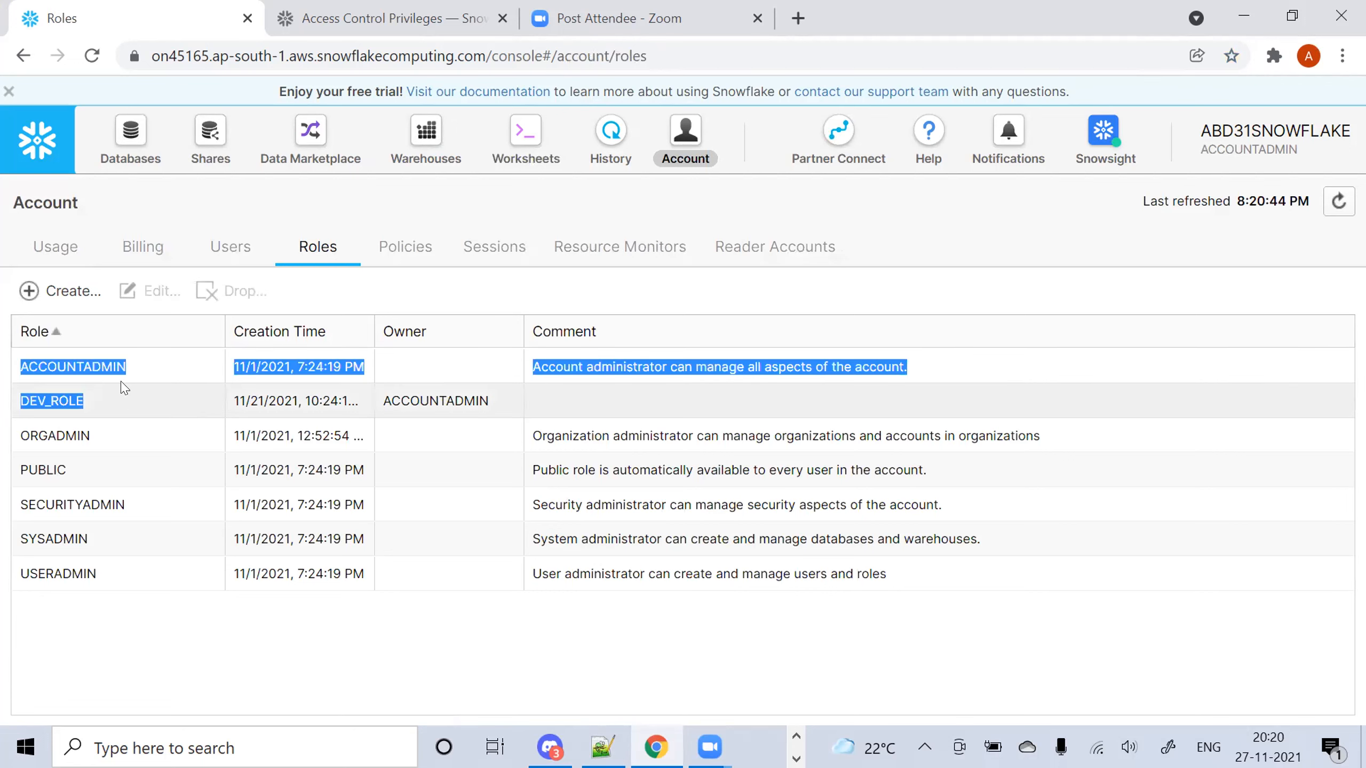
left_click(121, 395)
left_click_drag(116, 405, 19, 402)
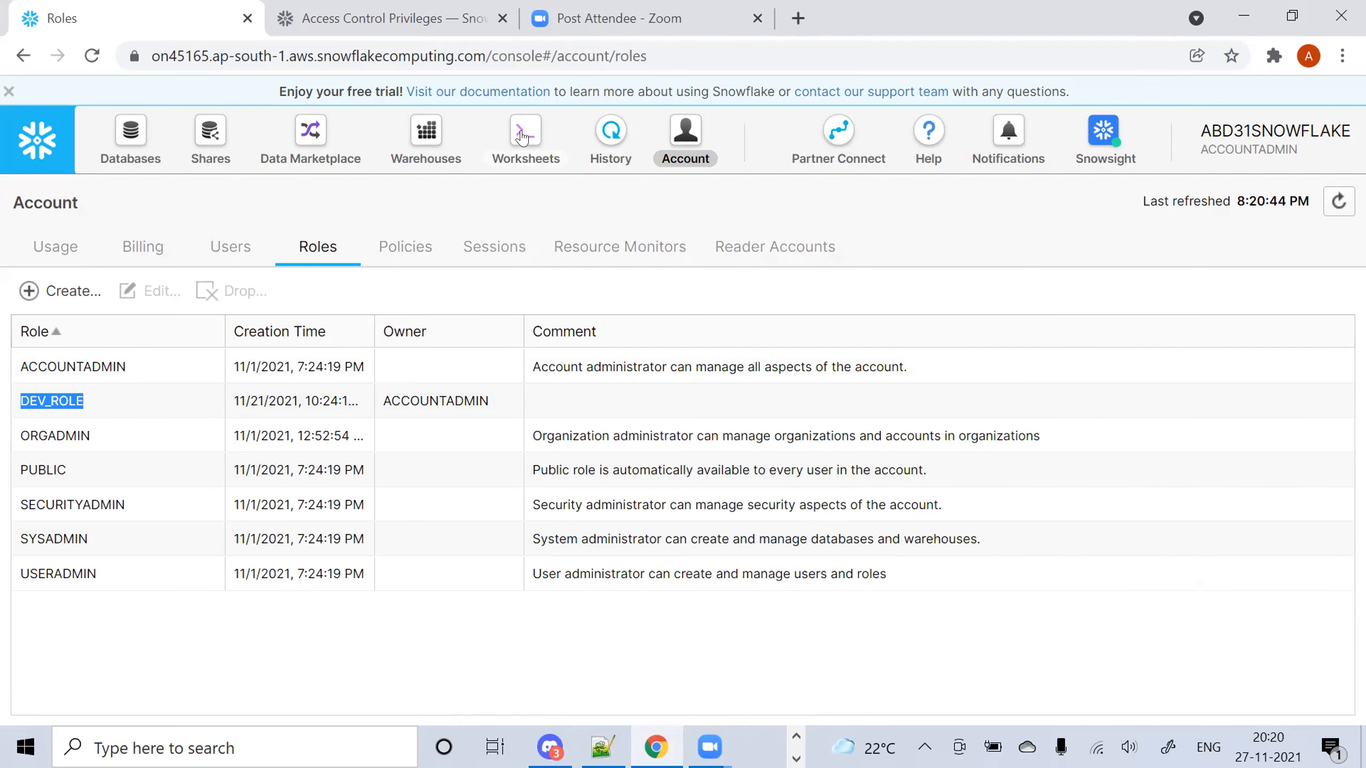
left_click(525, 137)
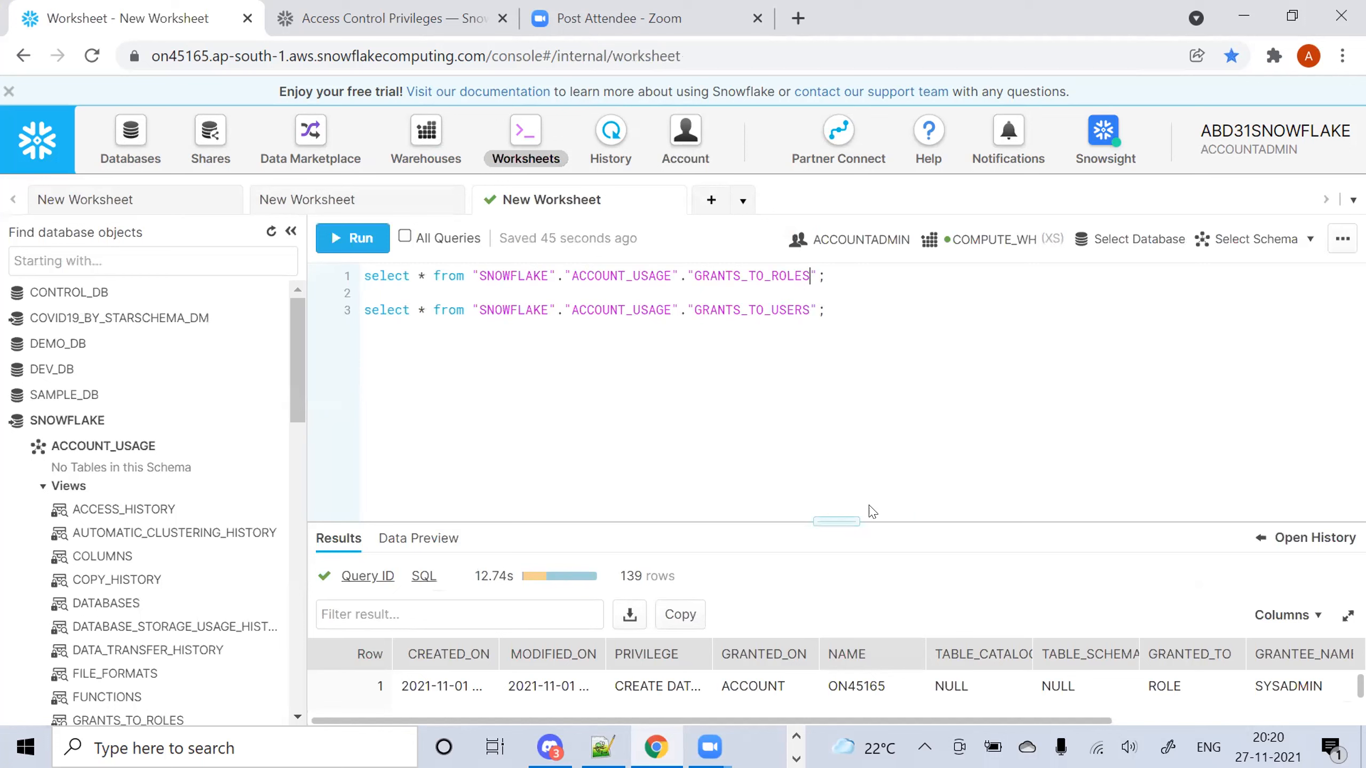
Filter the GRANTS_TO_ROLES query with WHERE NAME = 'DEV_ROLE' and run it
left_click_drag(829, 513, 829, 450)
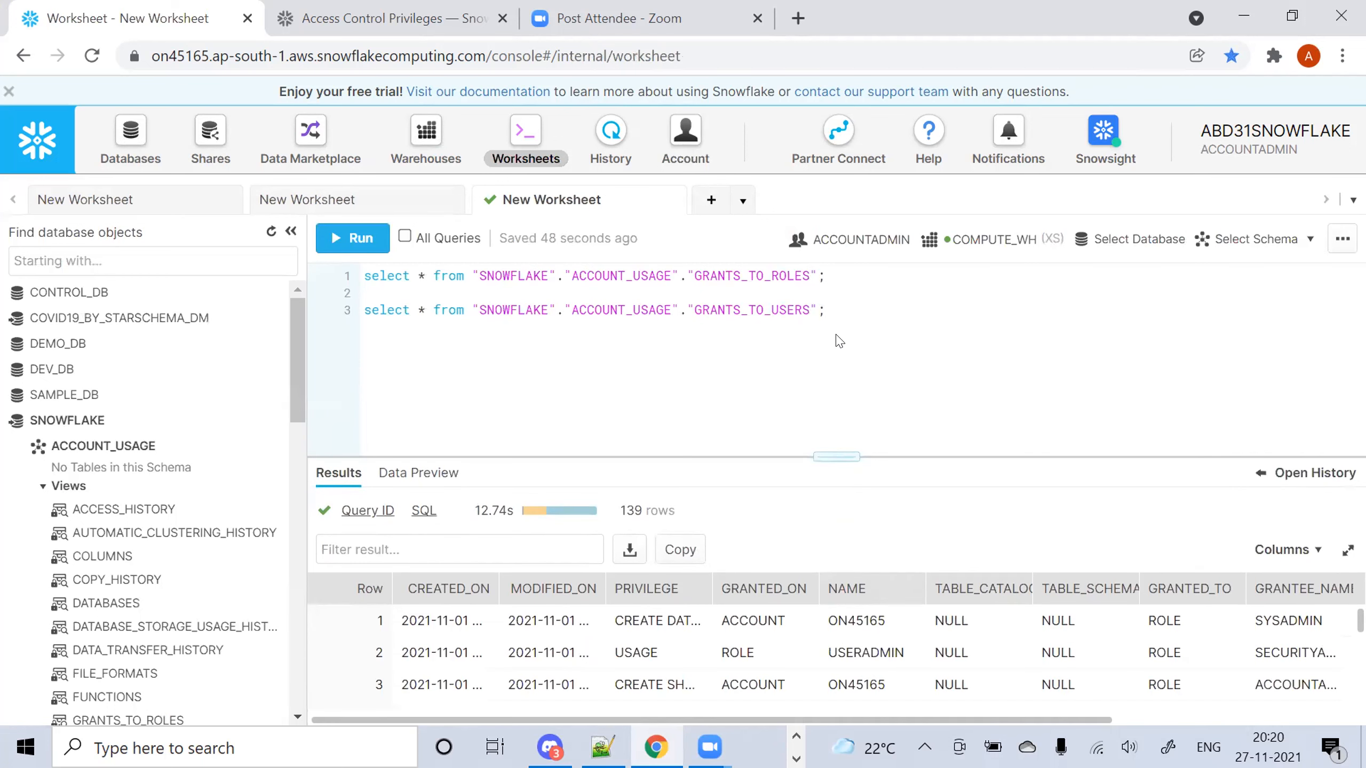
key("Return")
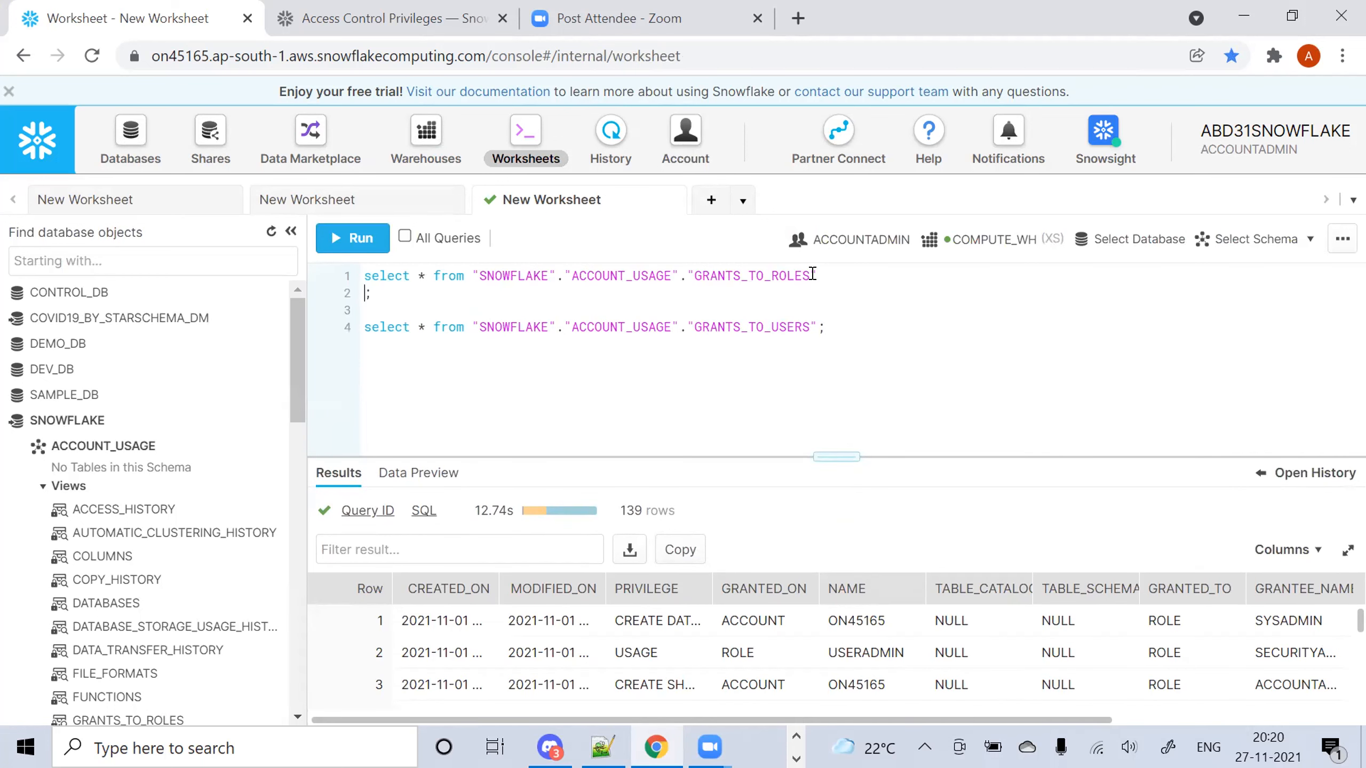
type("WHERE ")
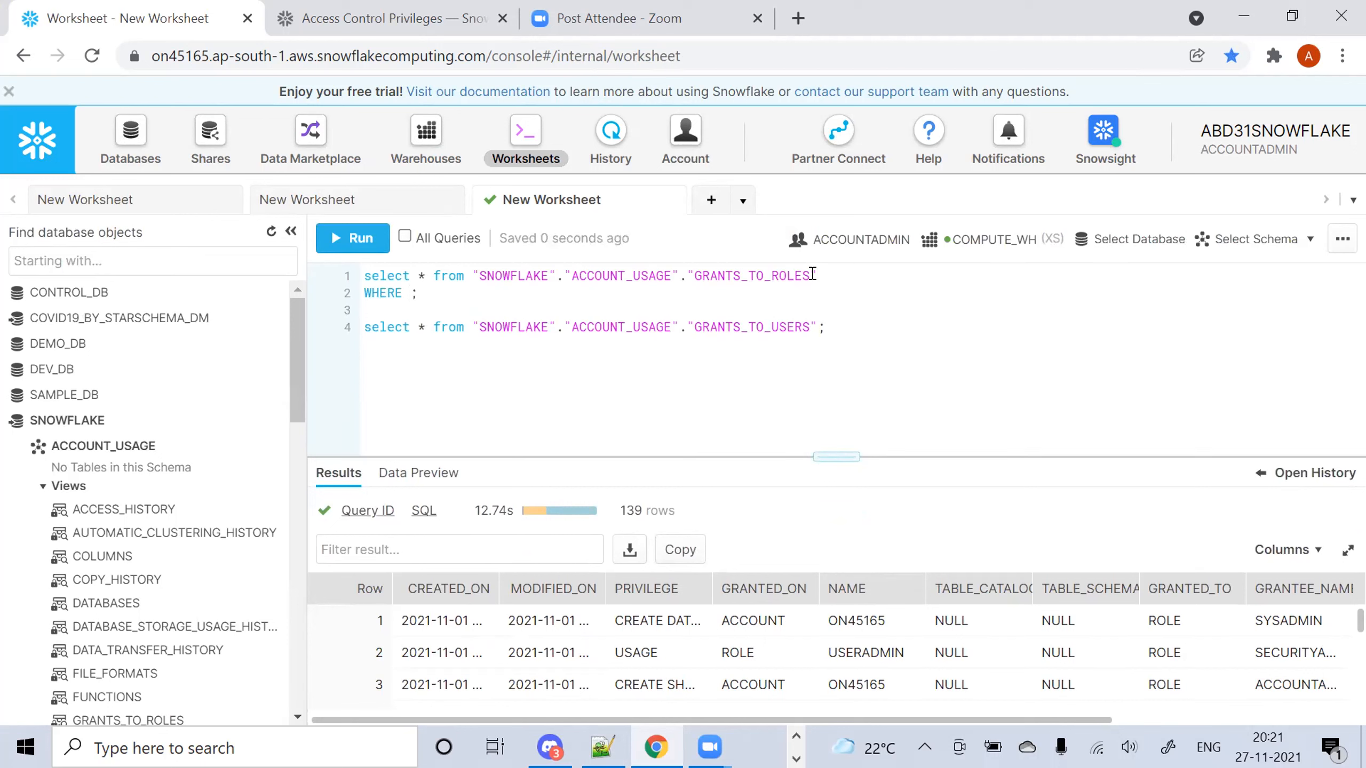
type("NAME = 'DEV_ROLE")
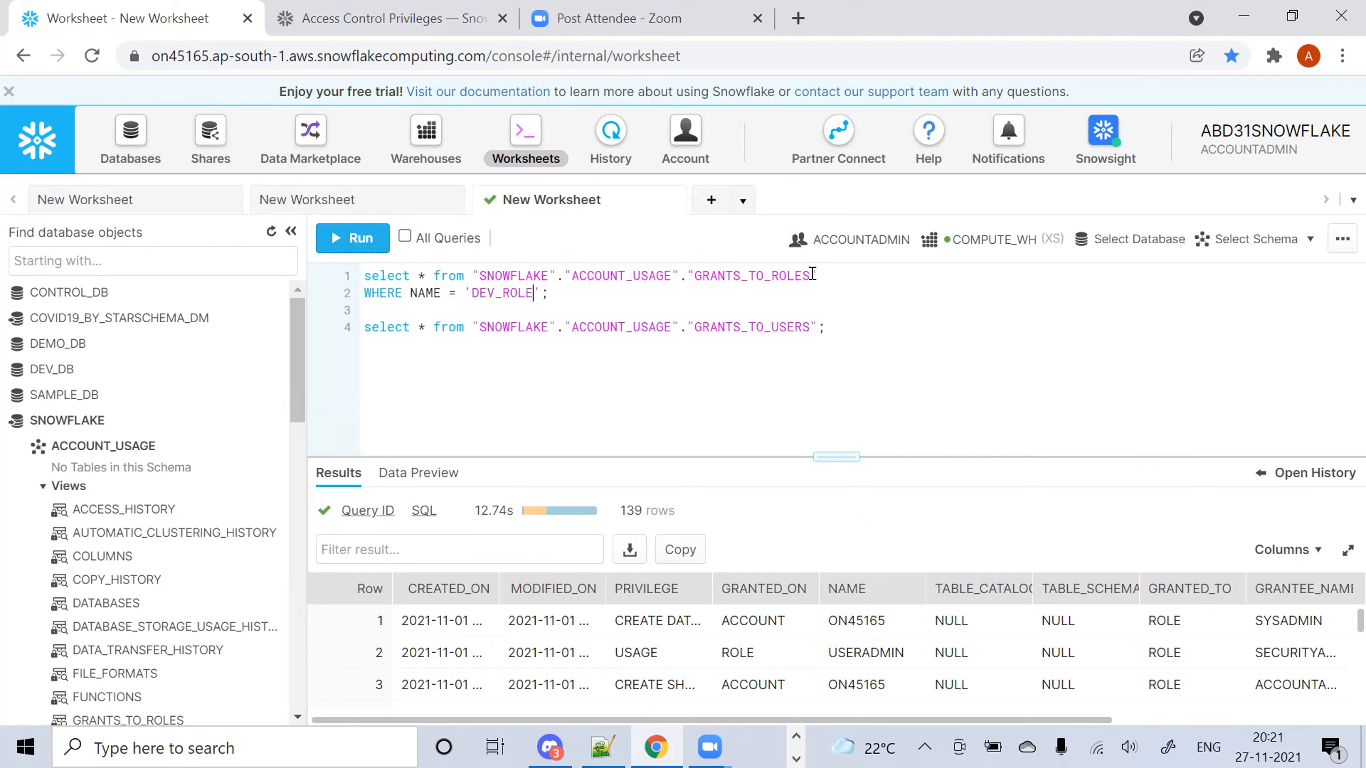
key("ctrl+Return")
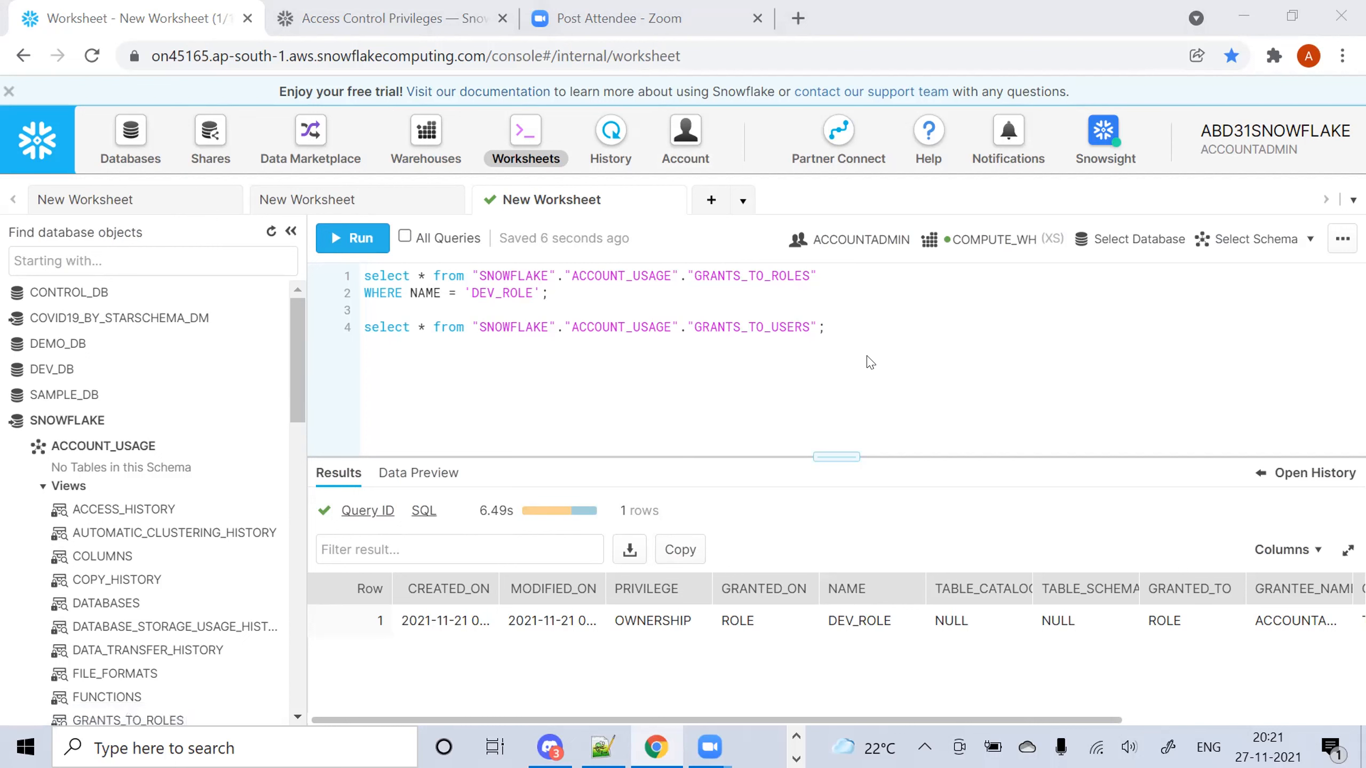
Duplicate the two-line DEV_ROLE query as lines 4–5
left_click_drag(830, 456, 817, 357)
left_click_drag(1054, 721, 1146, 705)
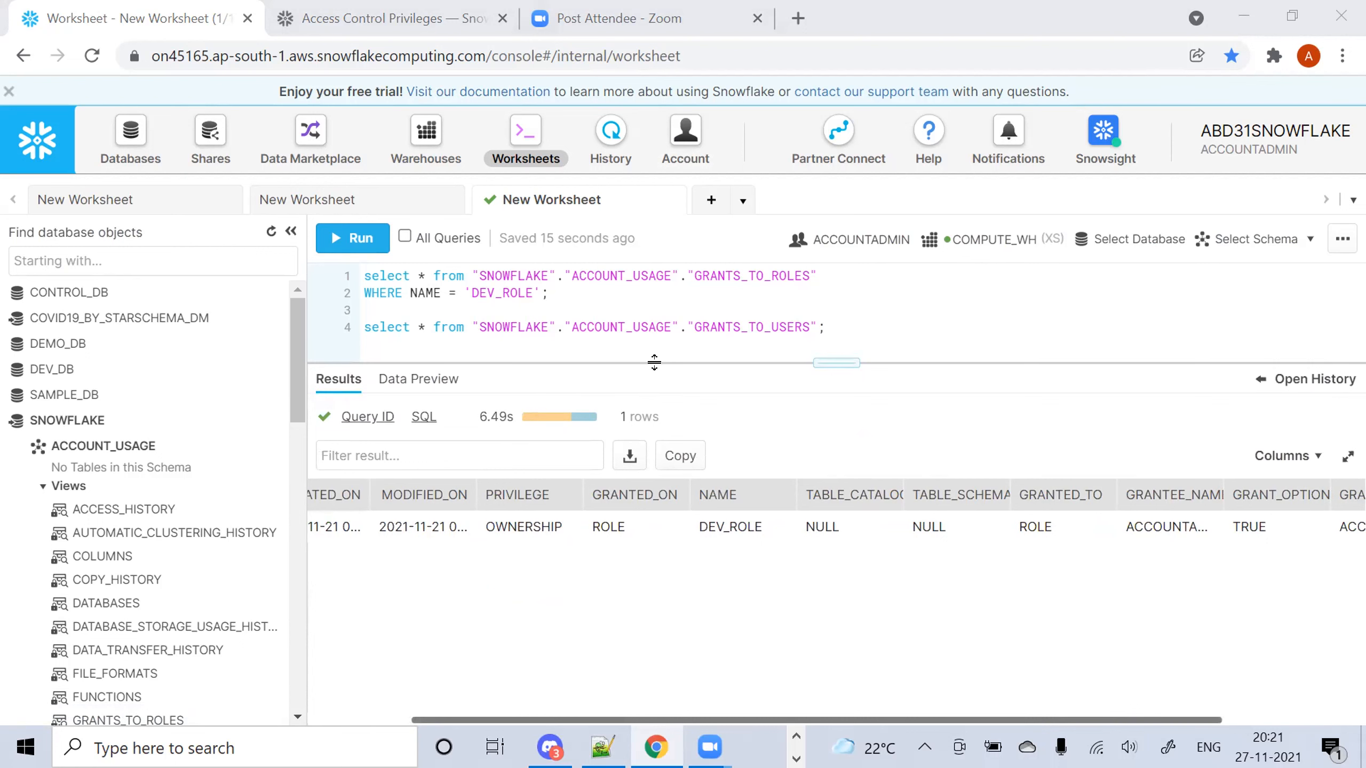
left_click_drag(656, 365, 666, 429)
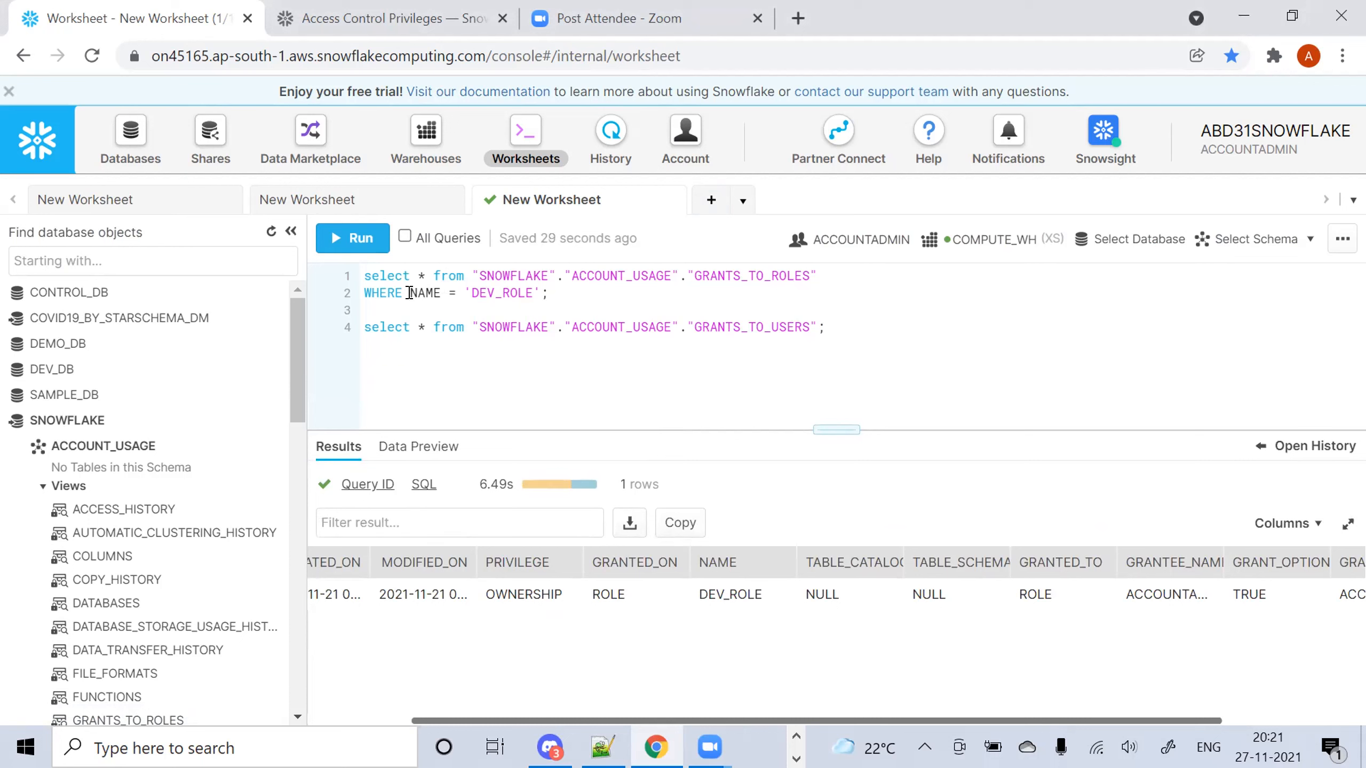
left_click_drag(565, 287, 253, 254)
key("ctrl+c")
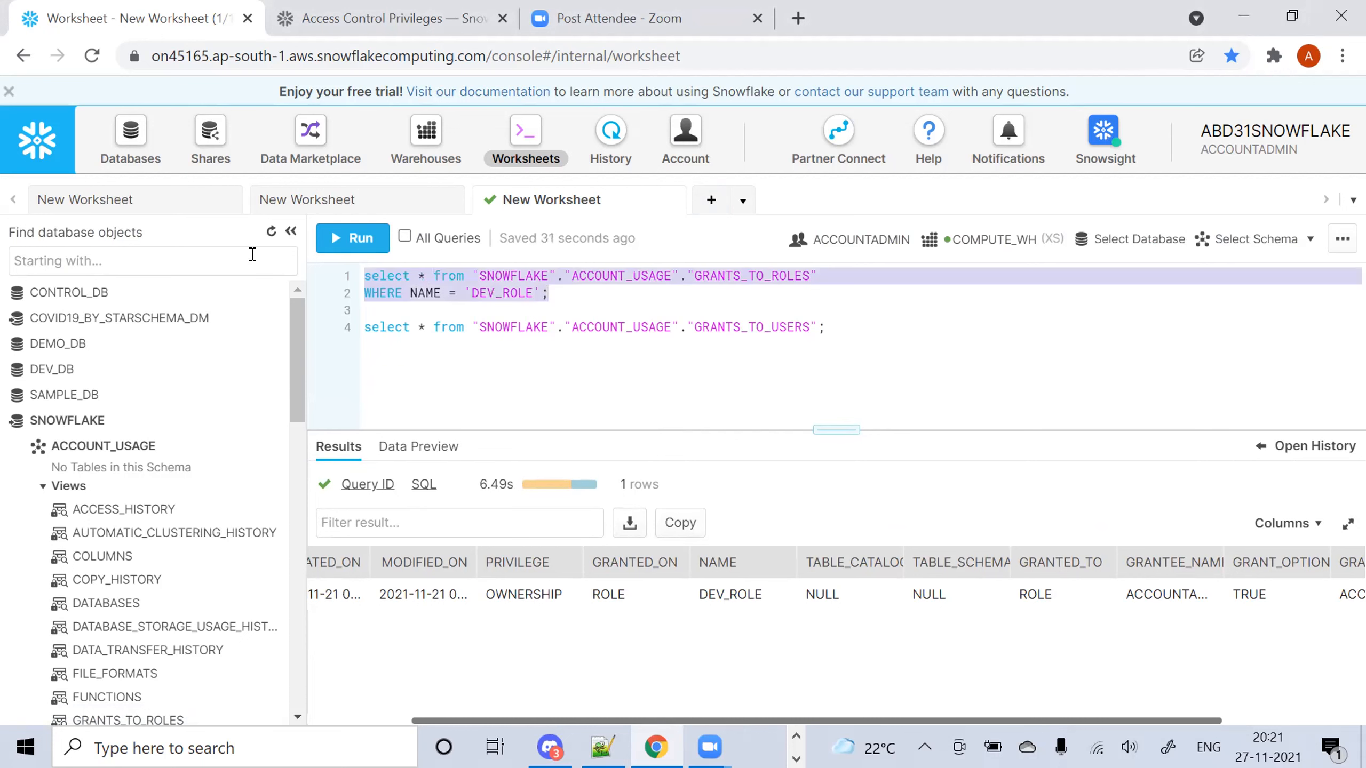
key("Right")
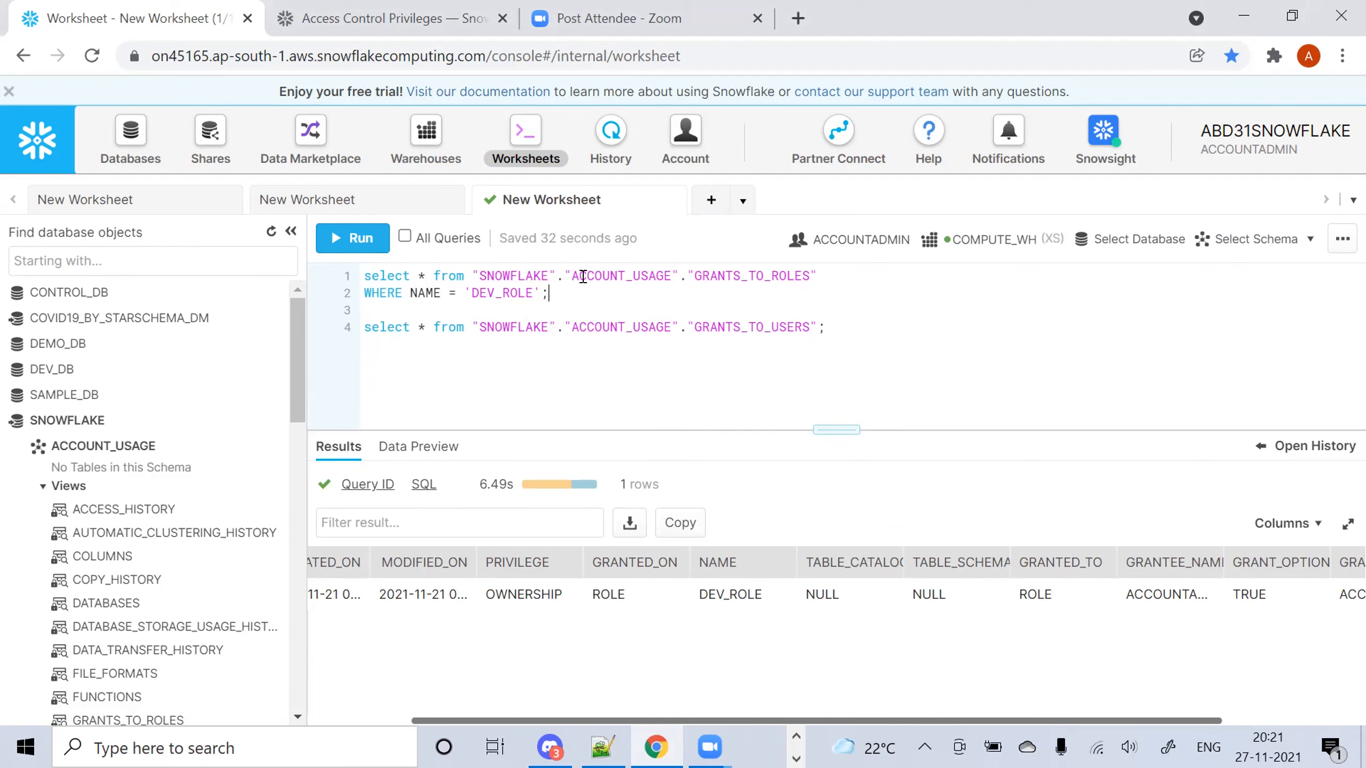
key("Return")
key("Return")
key("ctrl+v")
left_click(411, 342)
Change the copy's filter to GRANTEE_NAME = 'DEV_ROLE' and run it, returning 7 grants
type("GRANTEE_")
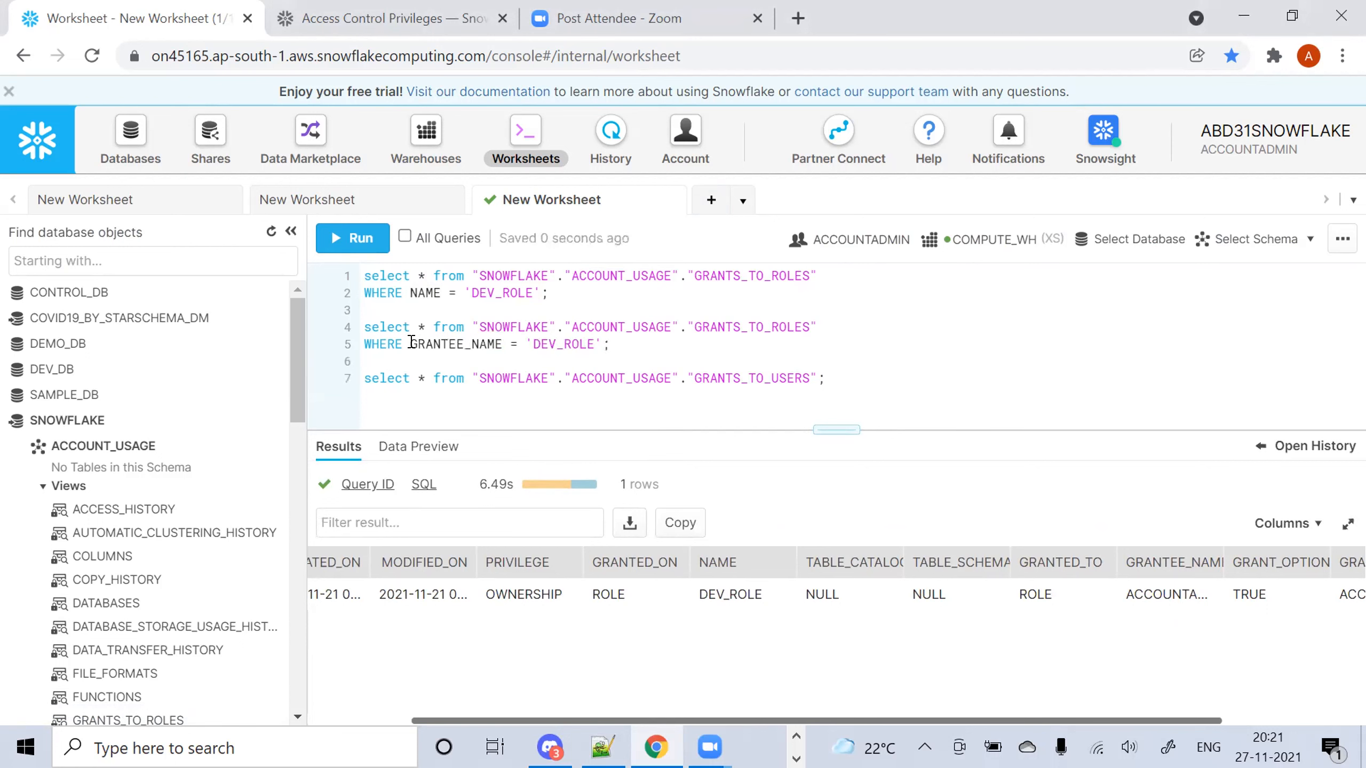
key("ctrl+Return")
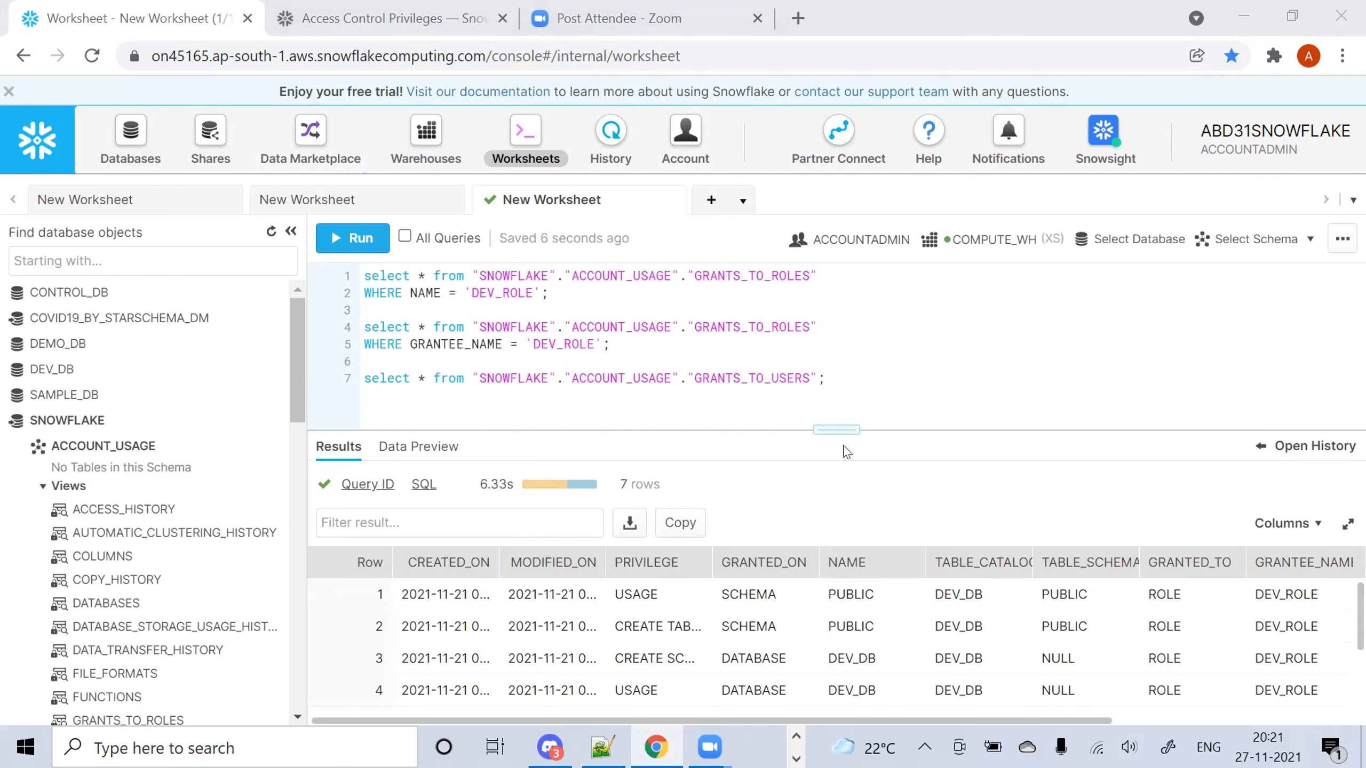
left_click_drag(831, 429, 829, 353)
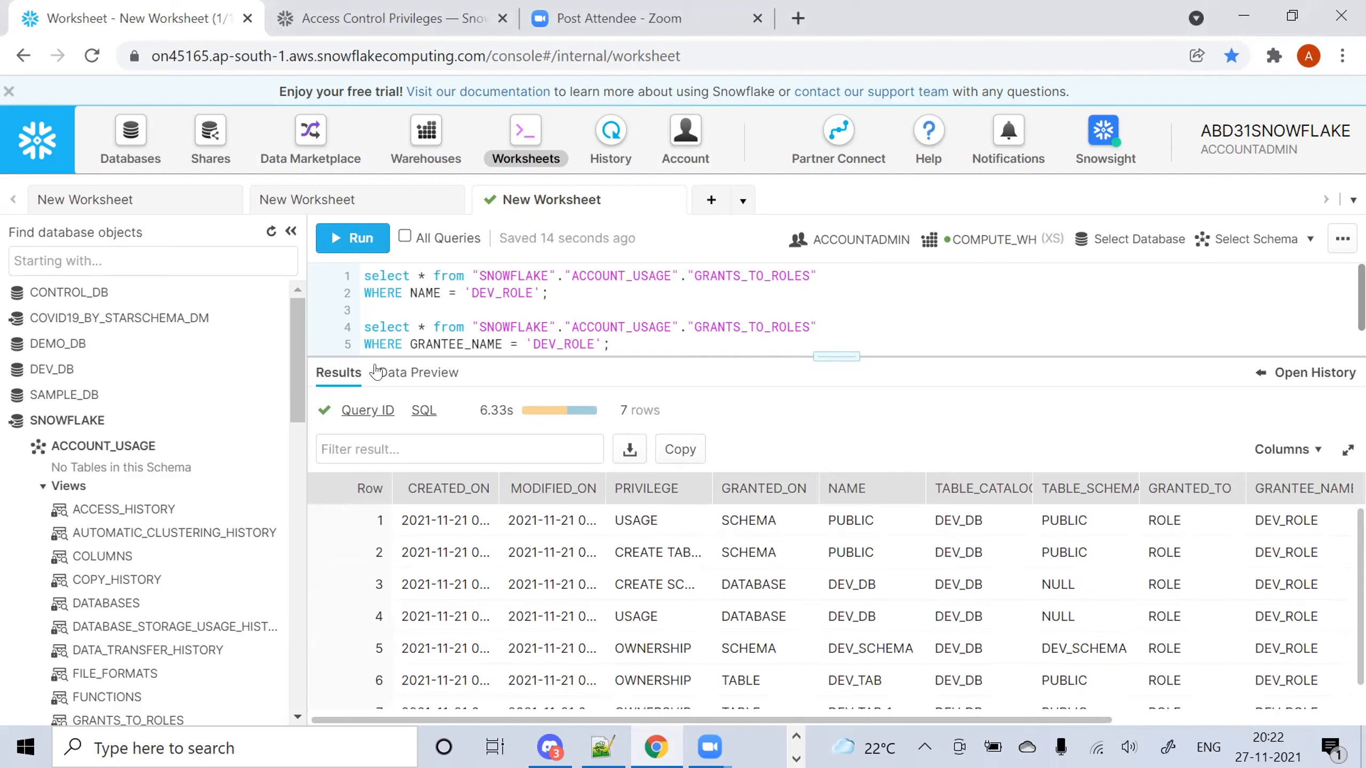
left_click(100, 419)
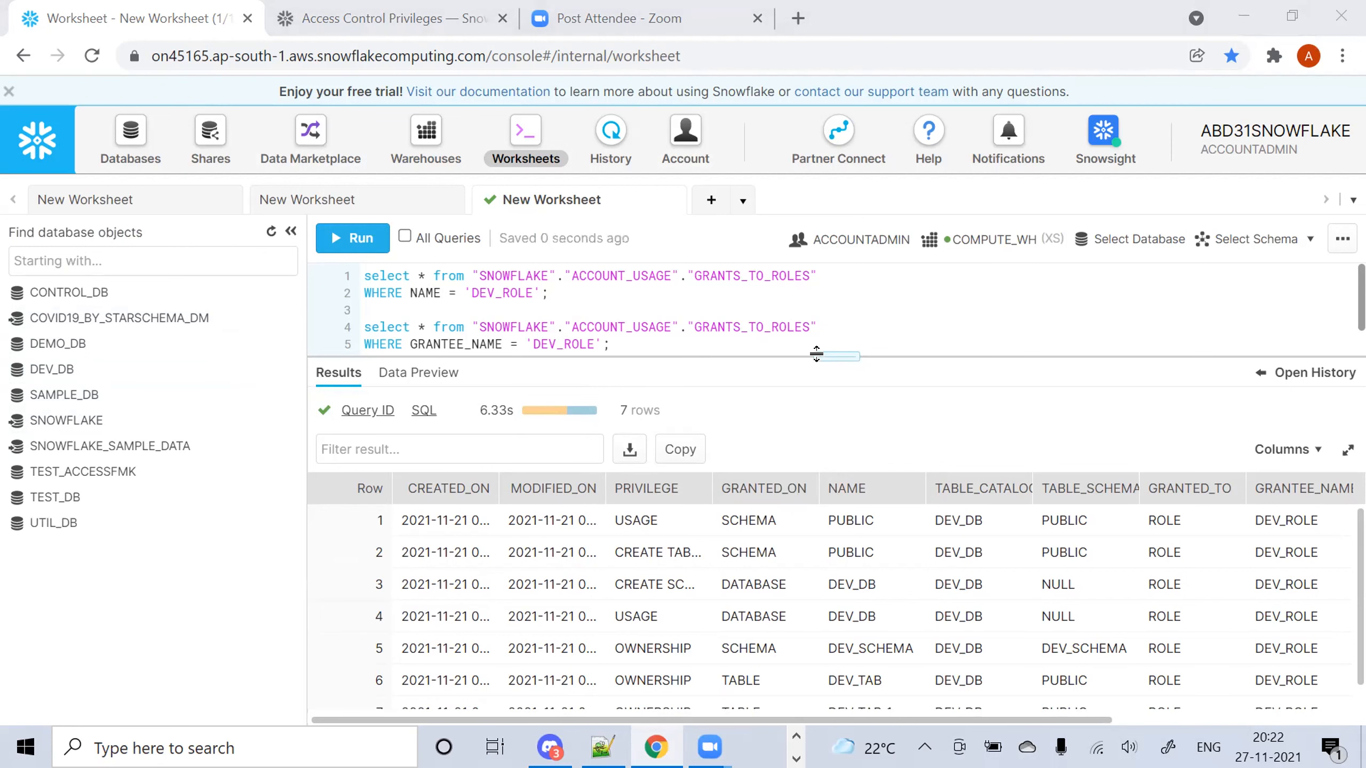
left_click_drag(816, 355, 814, 256)
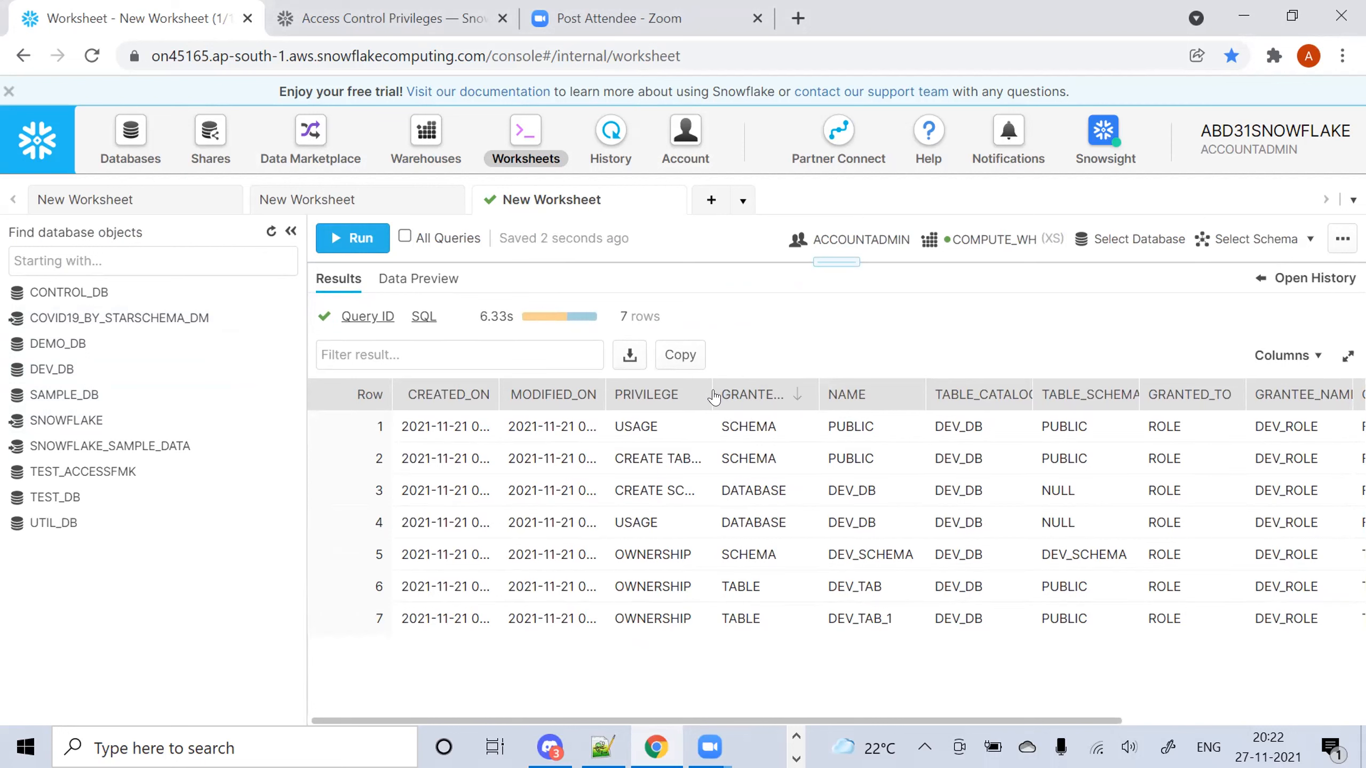
Widen the PRIVILEGE column and scroll across the DEV_ROLE grant results
left_click_drag(705, 392, 875, 395)
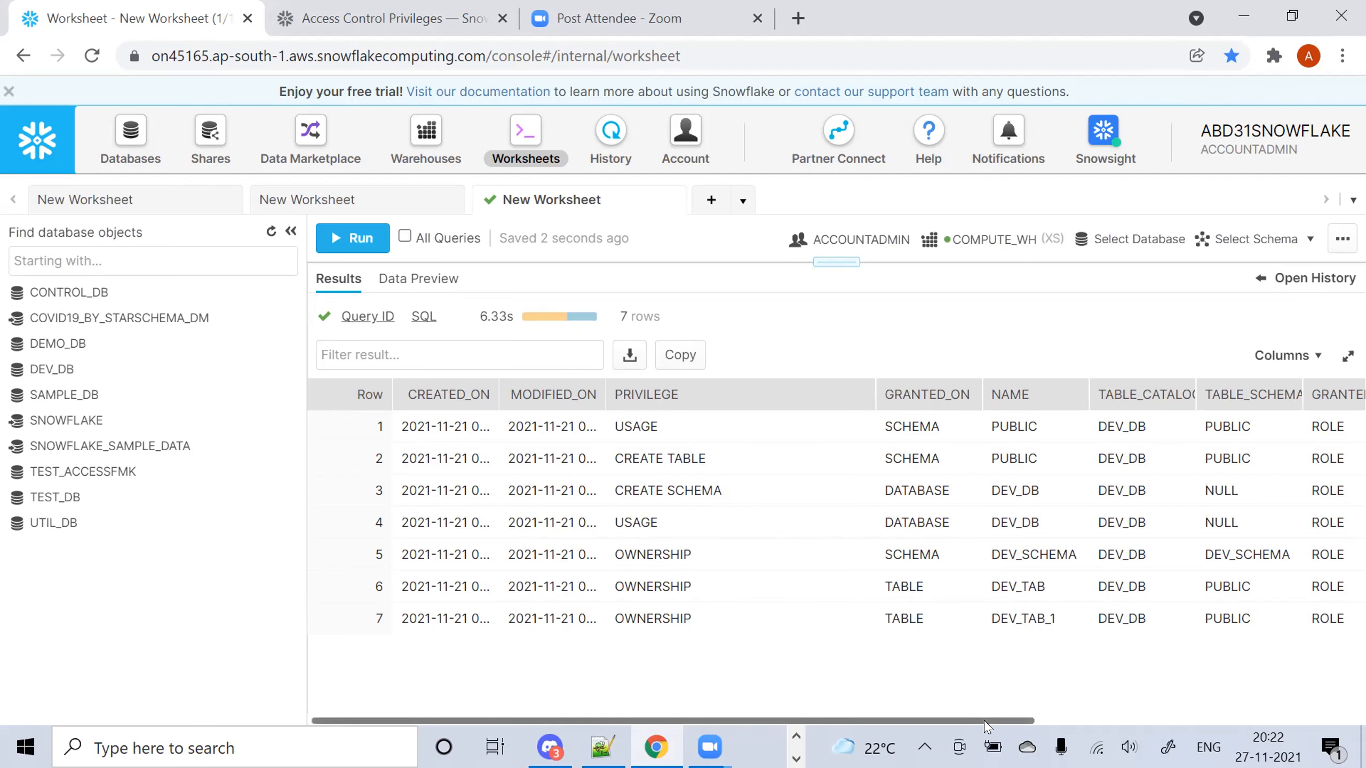
left_click_drag(985, 720, 1130, 721)
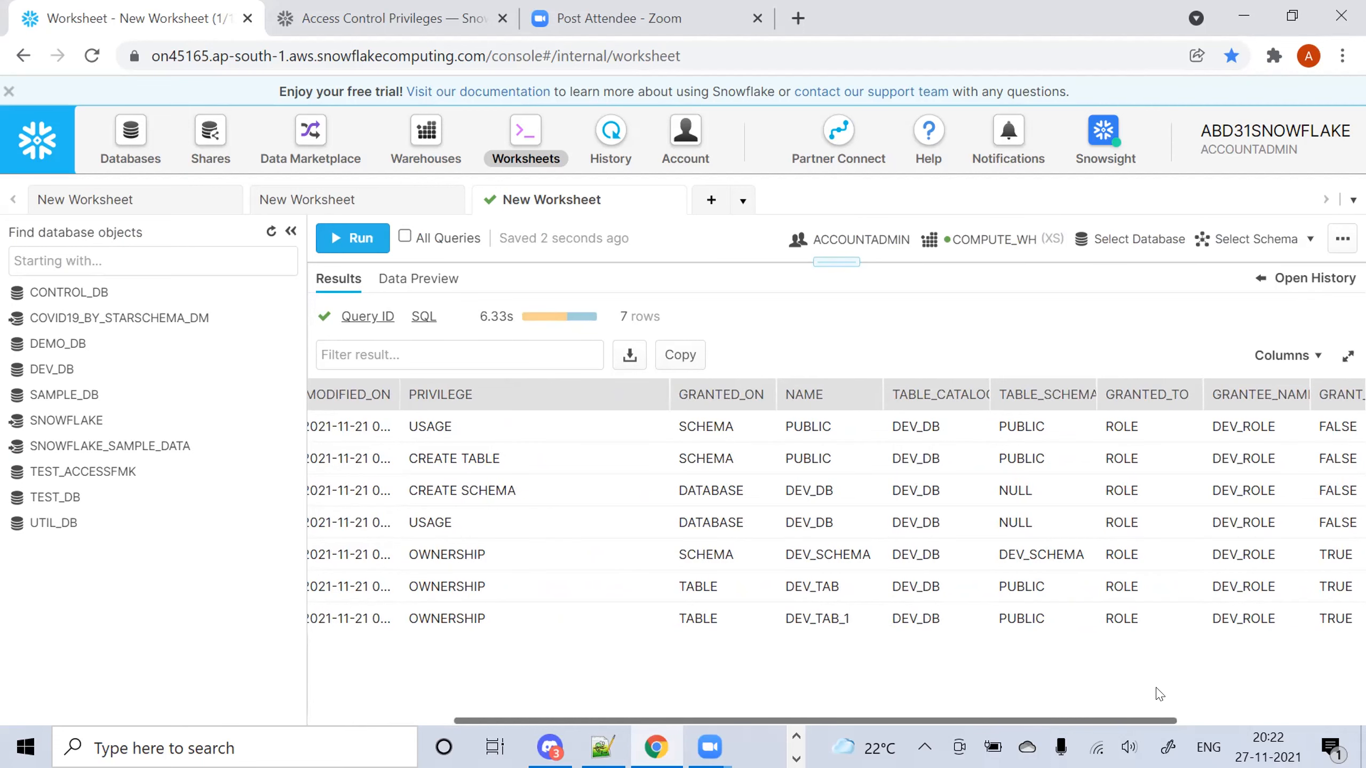
left_click_drag(1146, 721, 1325, 703)
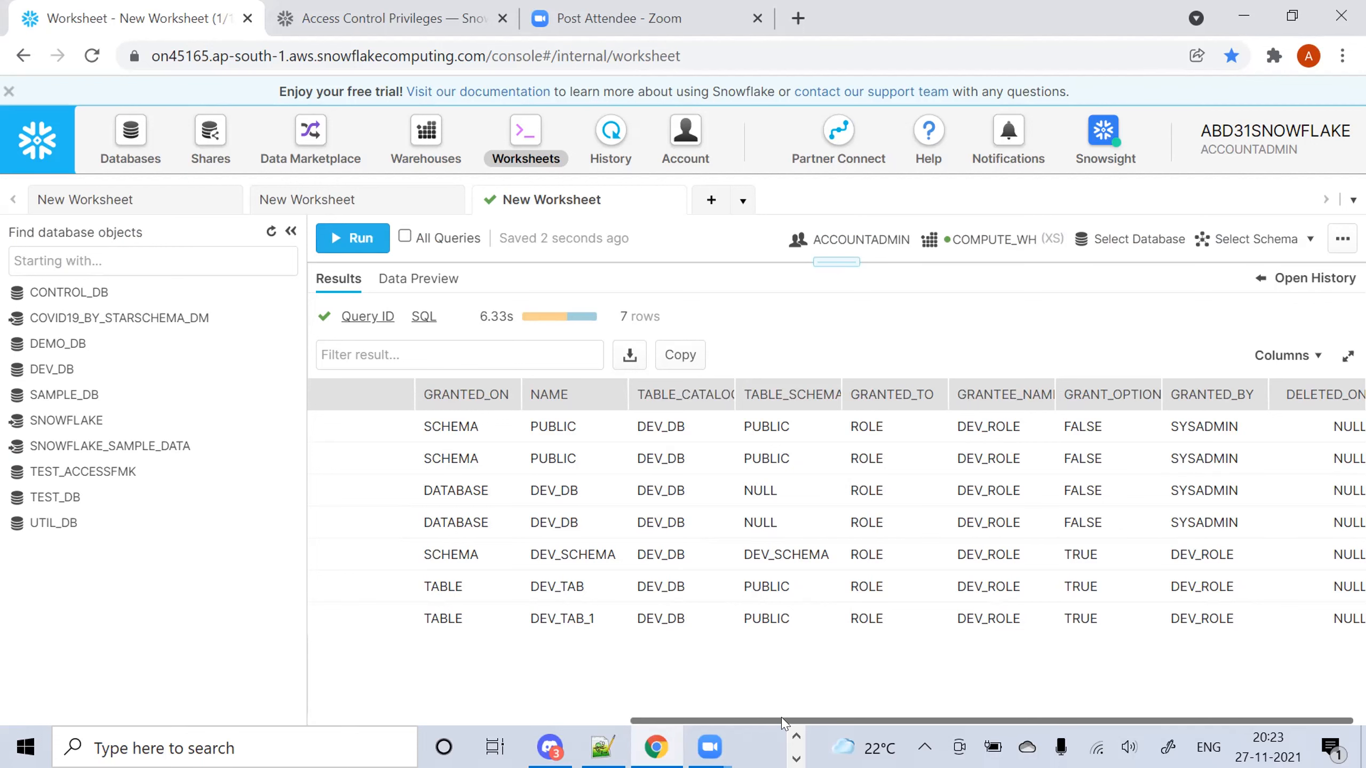
left_click_drag(710, 722, 359, 700)
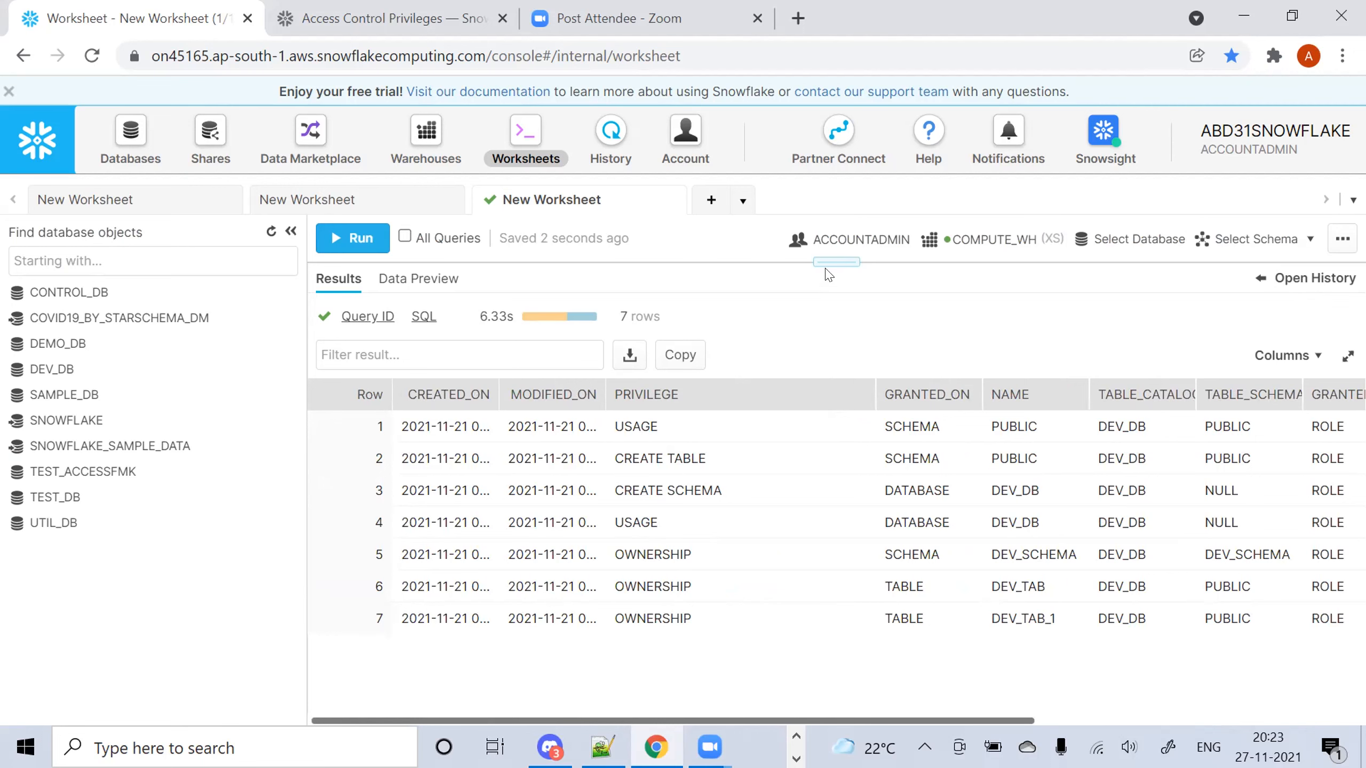
left_click_drag(822, 261, 821, 383)
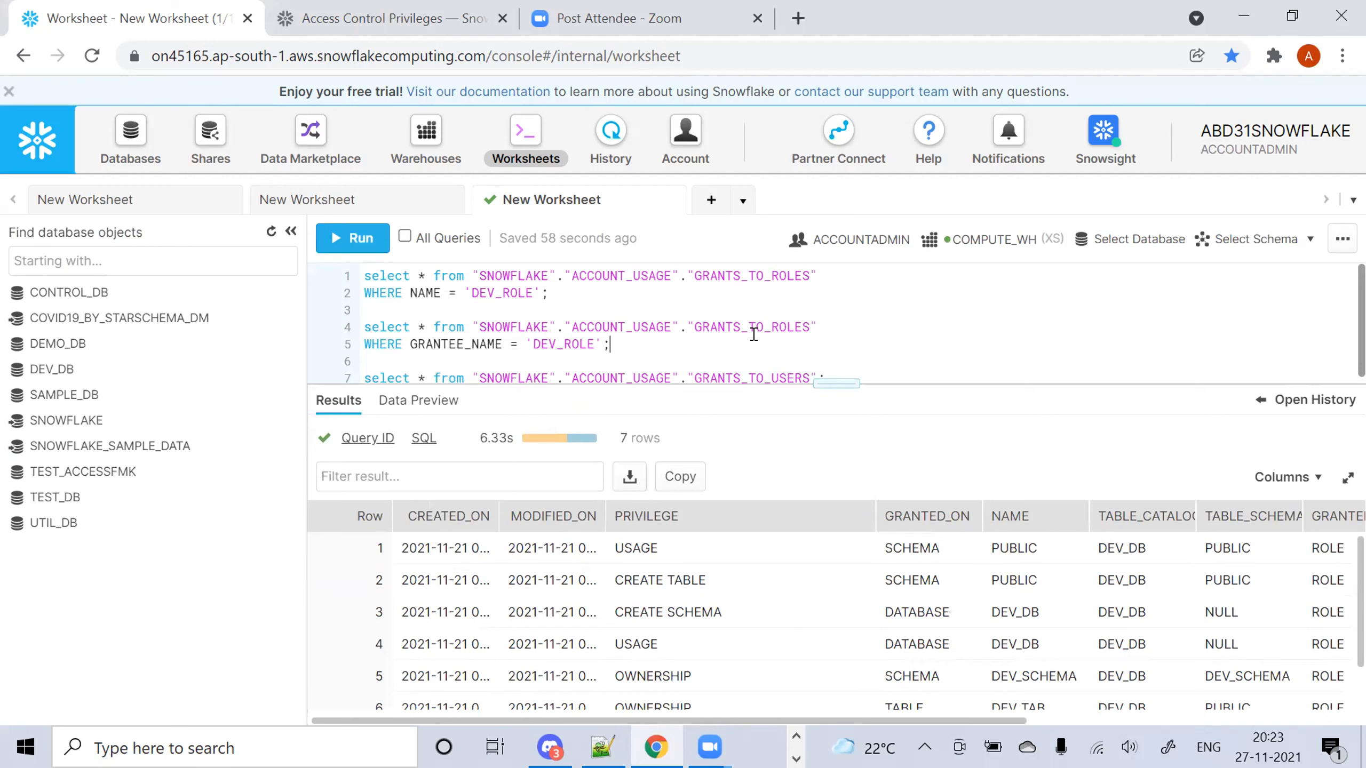
Run the GRANTS_TO_USERS query on line 7 and highlight its 6 user grant rows, including DEV_ROLE
key("Down")
key("Down")
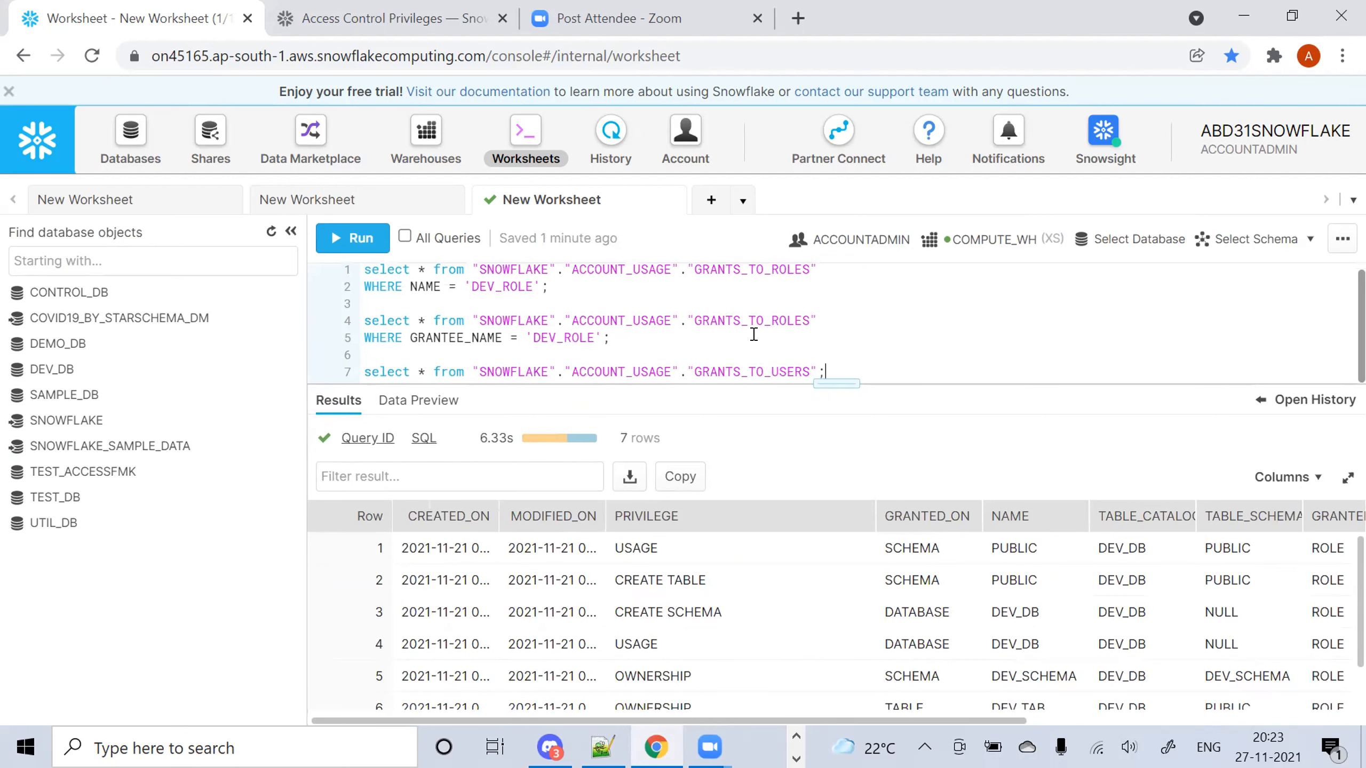
key("ctrl+Return")
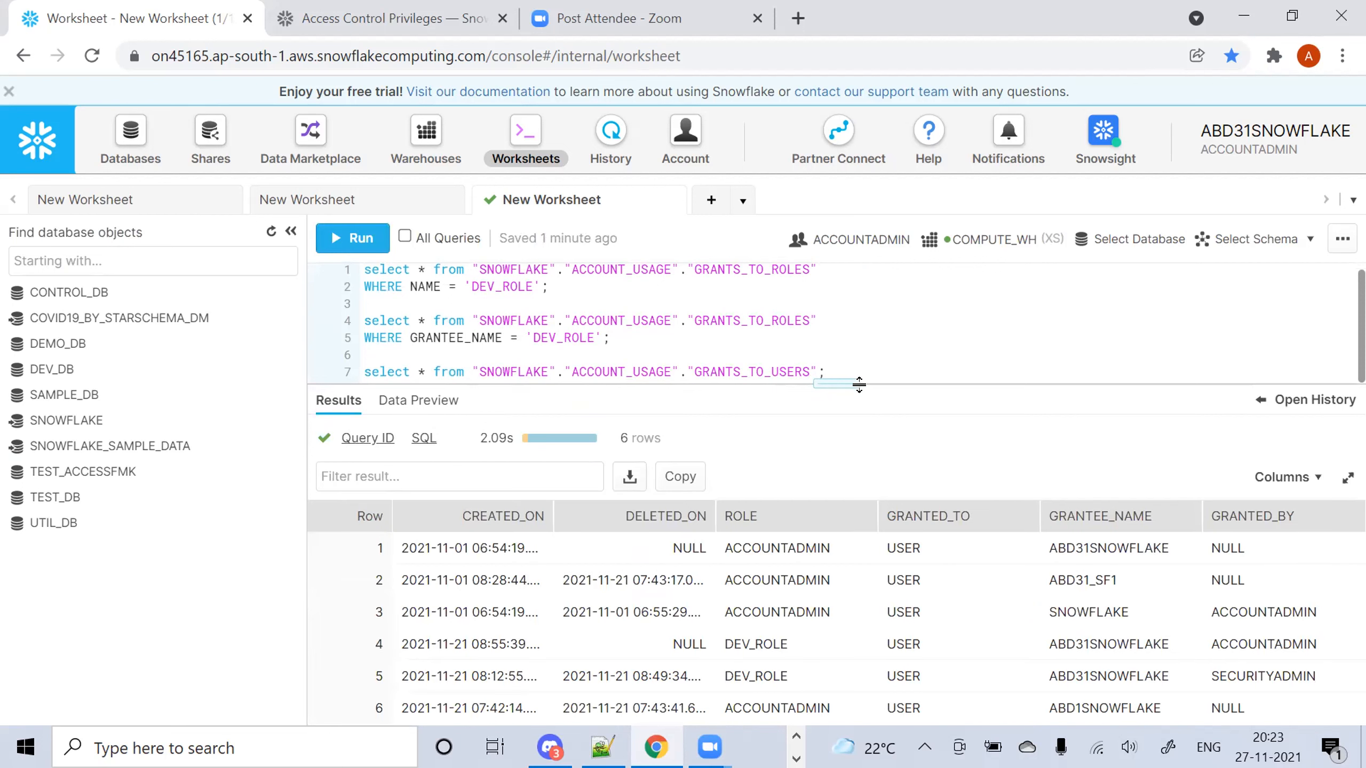
left_click_drag(839, 383, 838, 291)
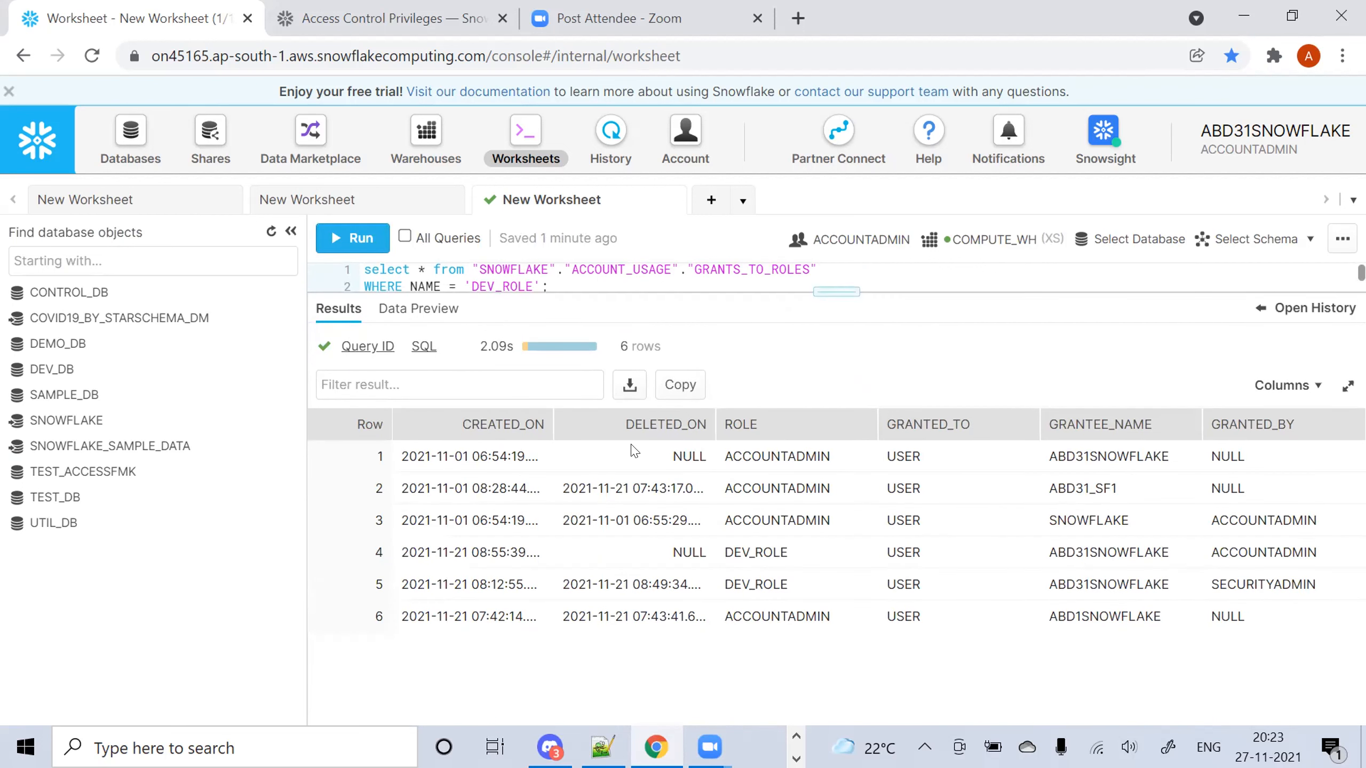
left_click_drag(742, 456, 791, 568)
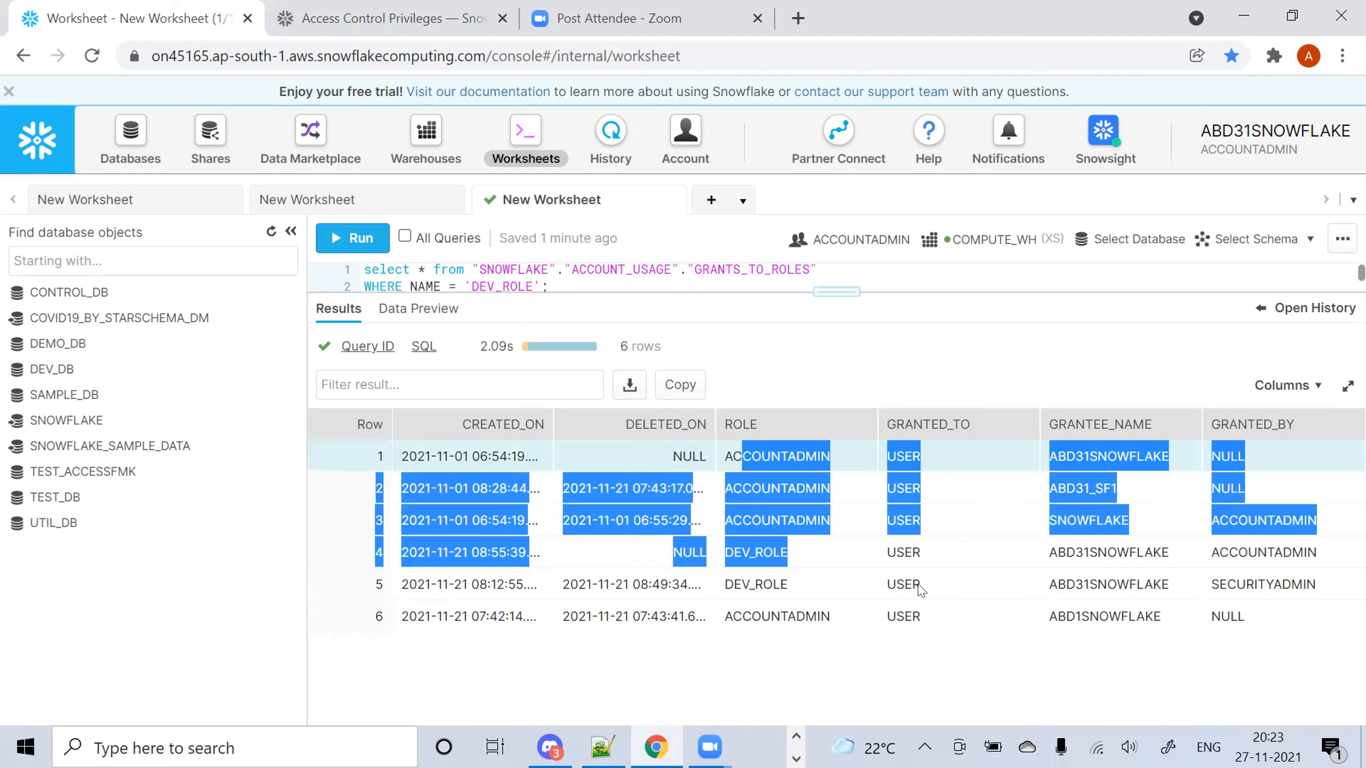
left_click(854, 589)
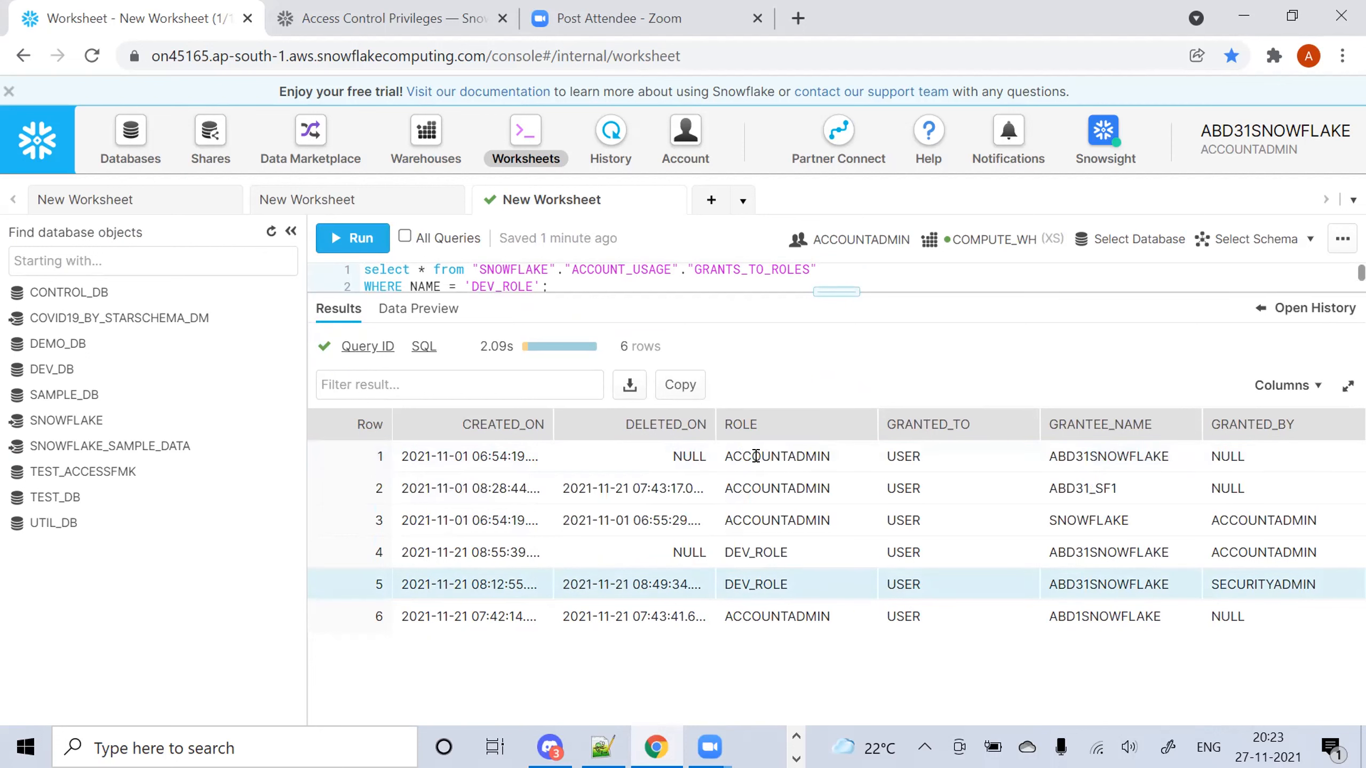
left_click_drag(755, 456, 769, 543)
left_click(932, 486)
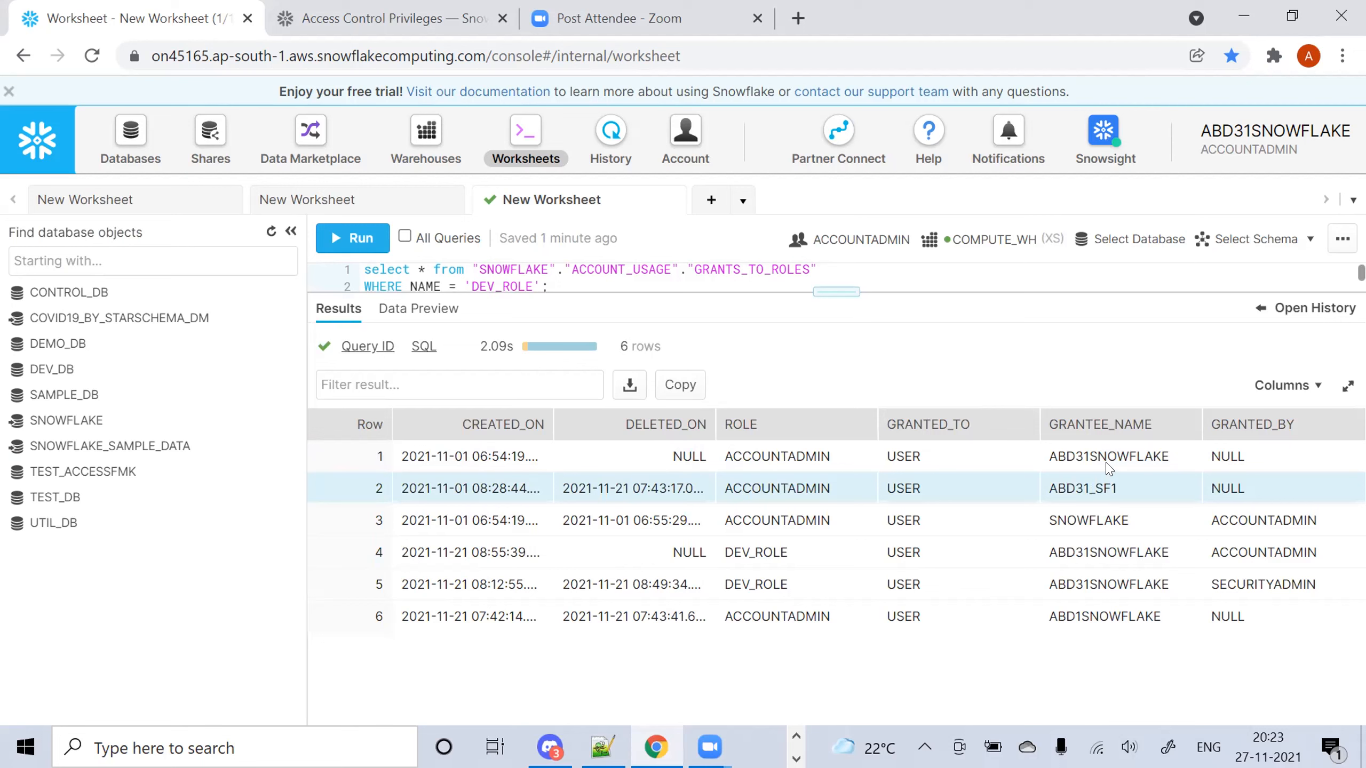
left_click_drag(1102, 457, 1121, 552)
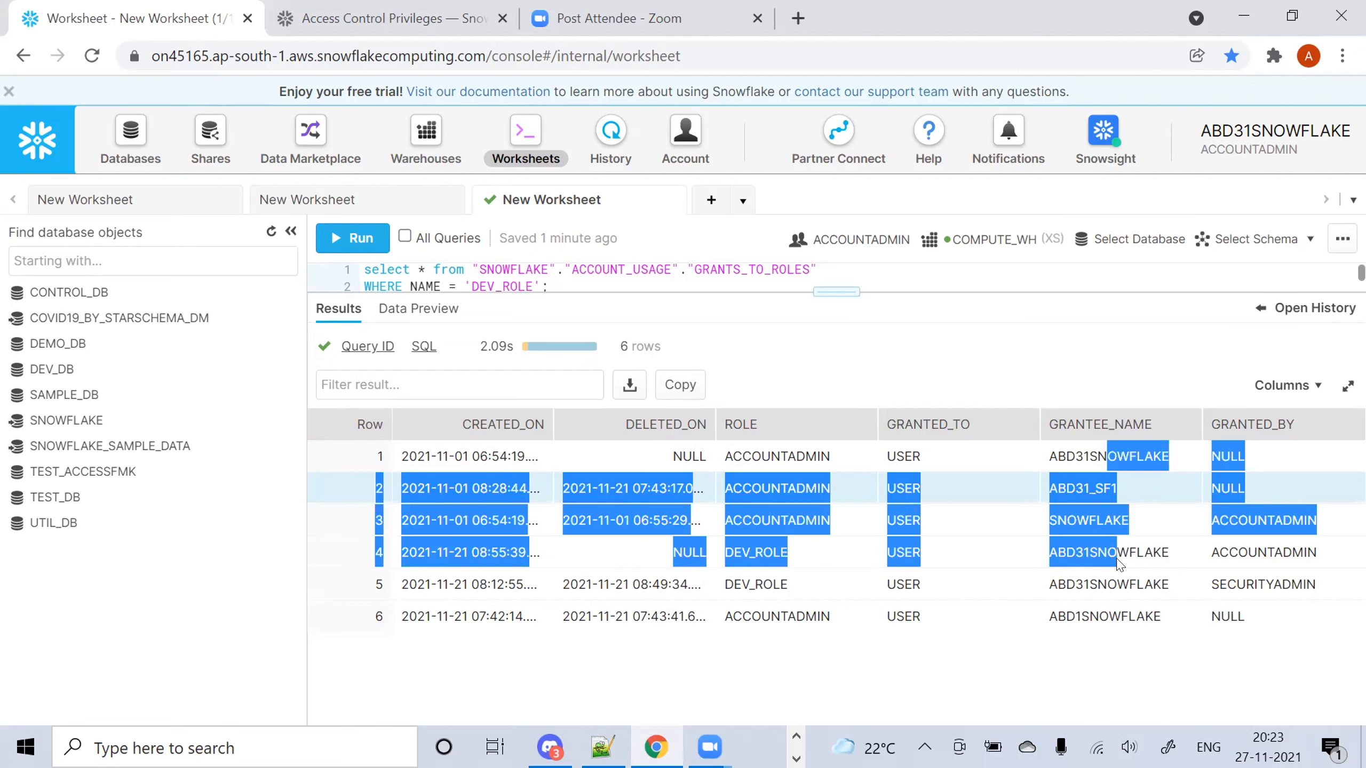
left_click(823, 453)
left_click_drag(823, 453, 788, 530)
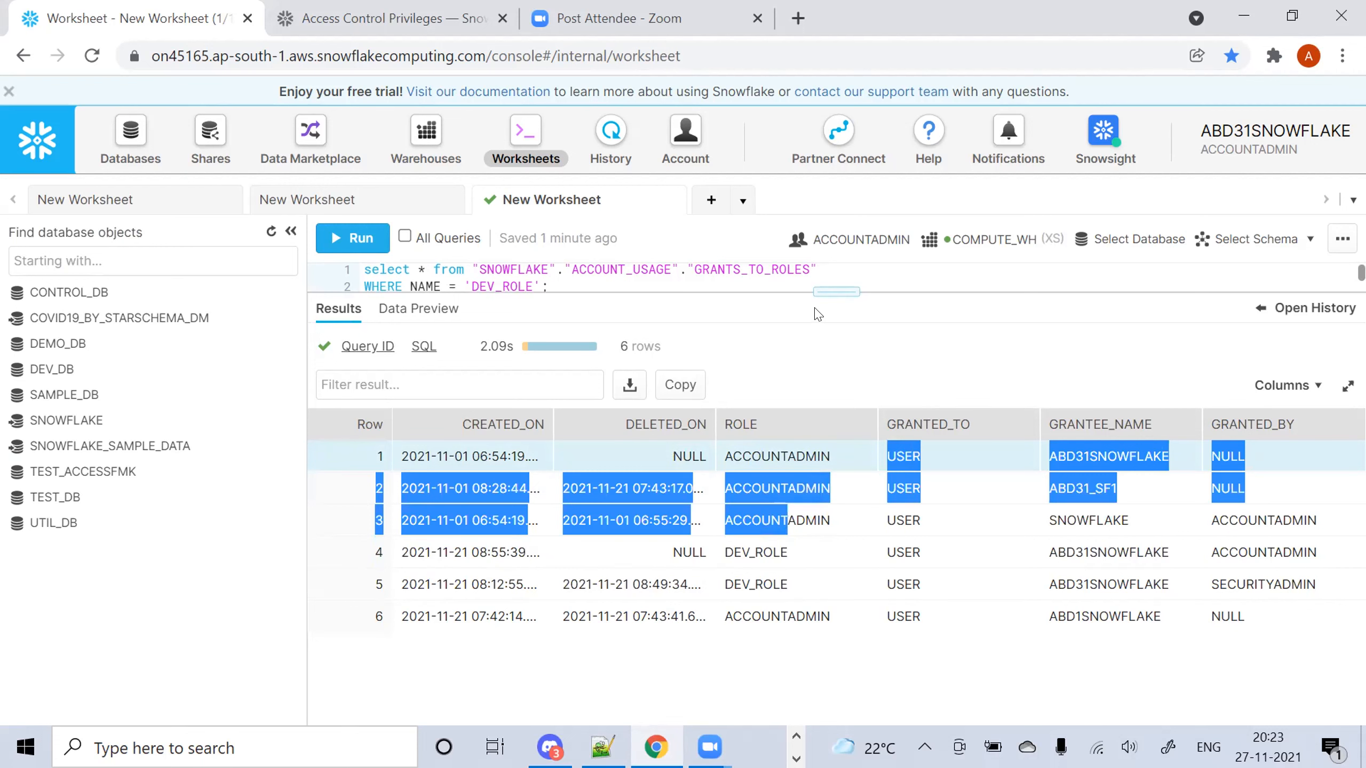
Compare the GRANTS_TO_ROLES and GRANTS_TO_USERS view names, then bring up grants_json_format.txt
left_click_drag(833, 291, 835, 464)
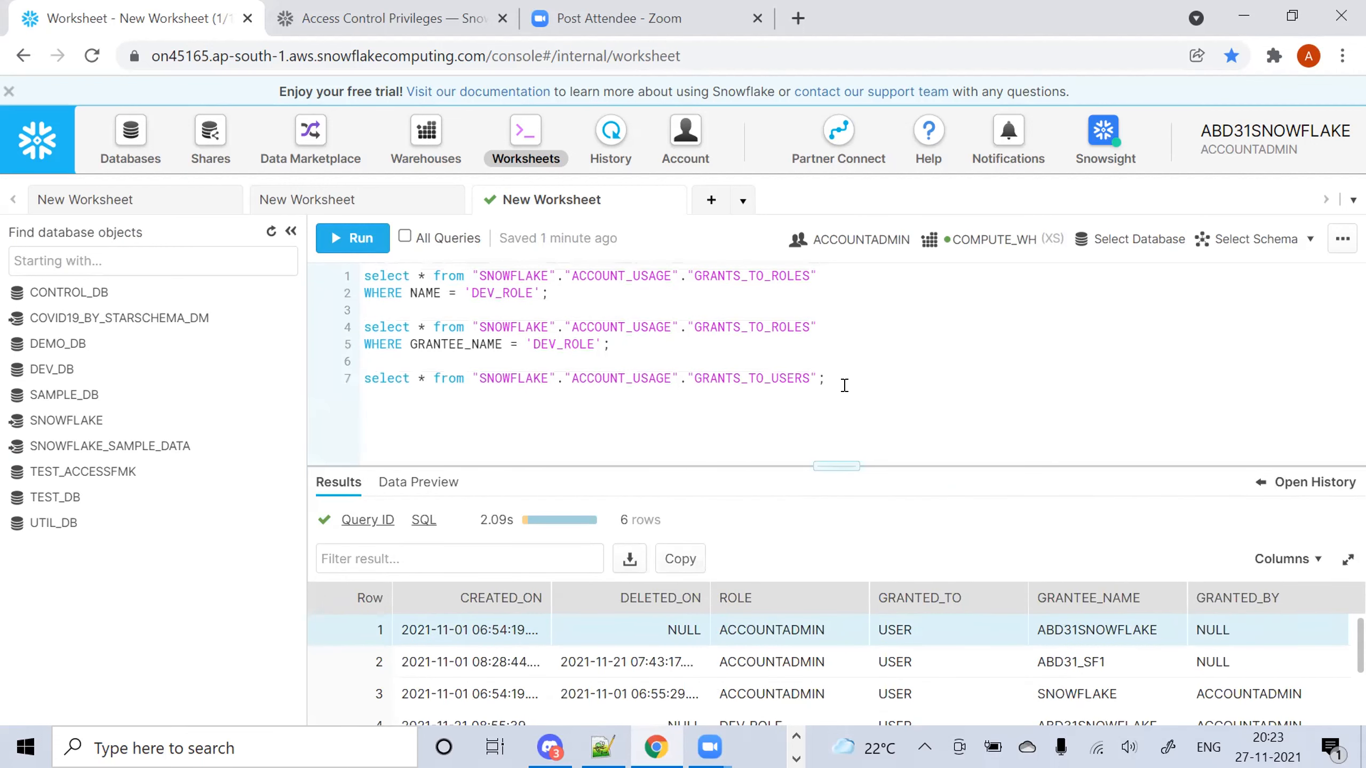
double_click(758, 275)
double_click(763, 377)
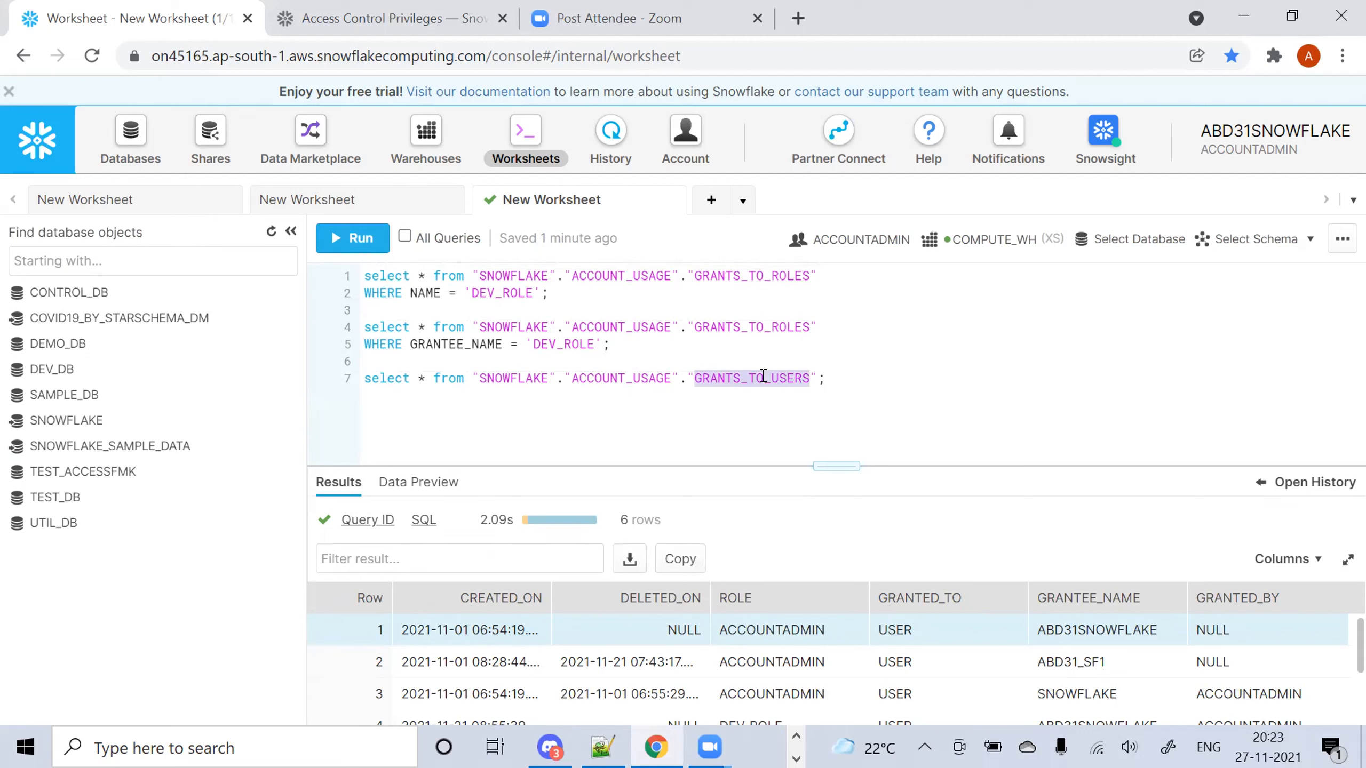
left_click(692, 401)
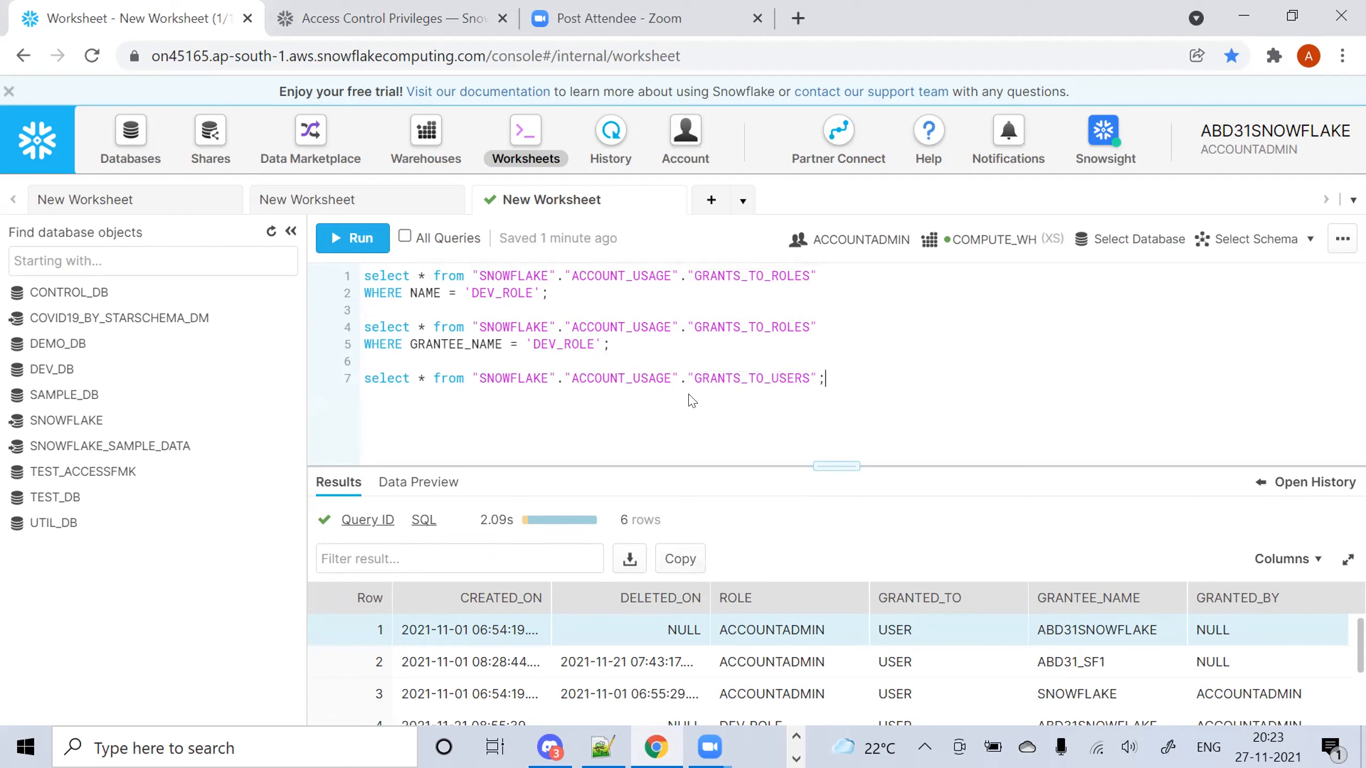
mouse_move(603, 747)
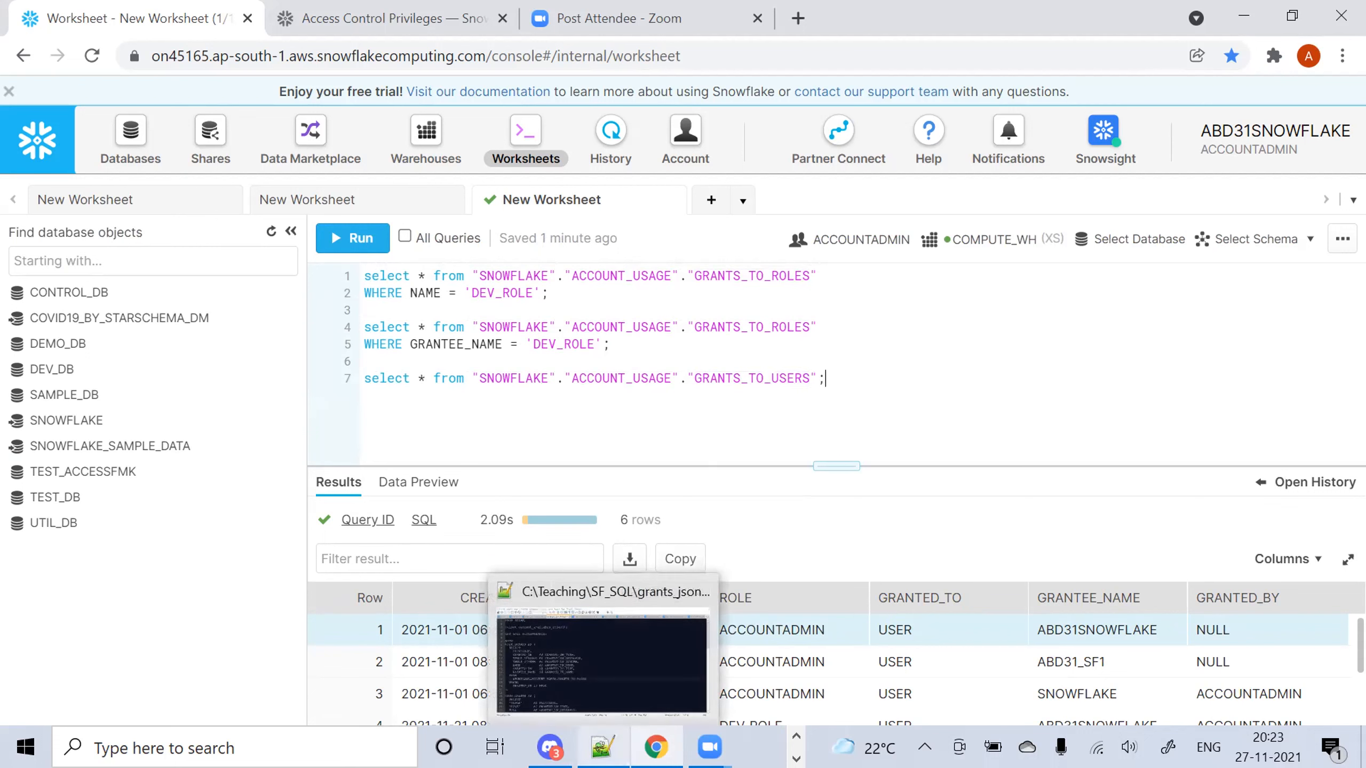
left_click(603, 692)
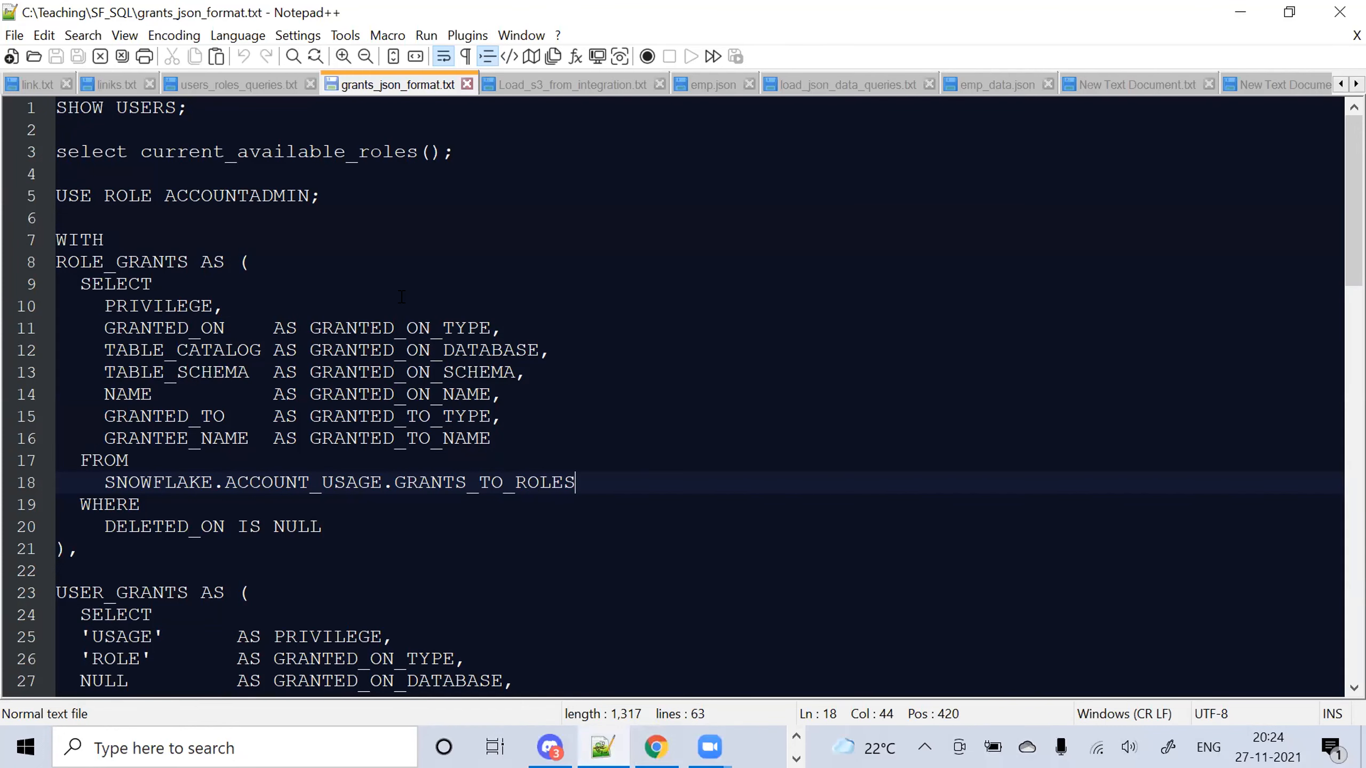
In link.txt, find the snowflakeinspector.hashmapinc.com link and open it in Chrome
left_click(37, 86)
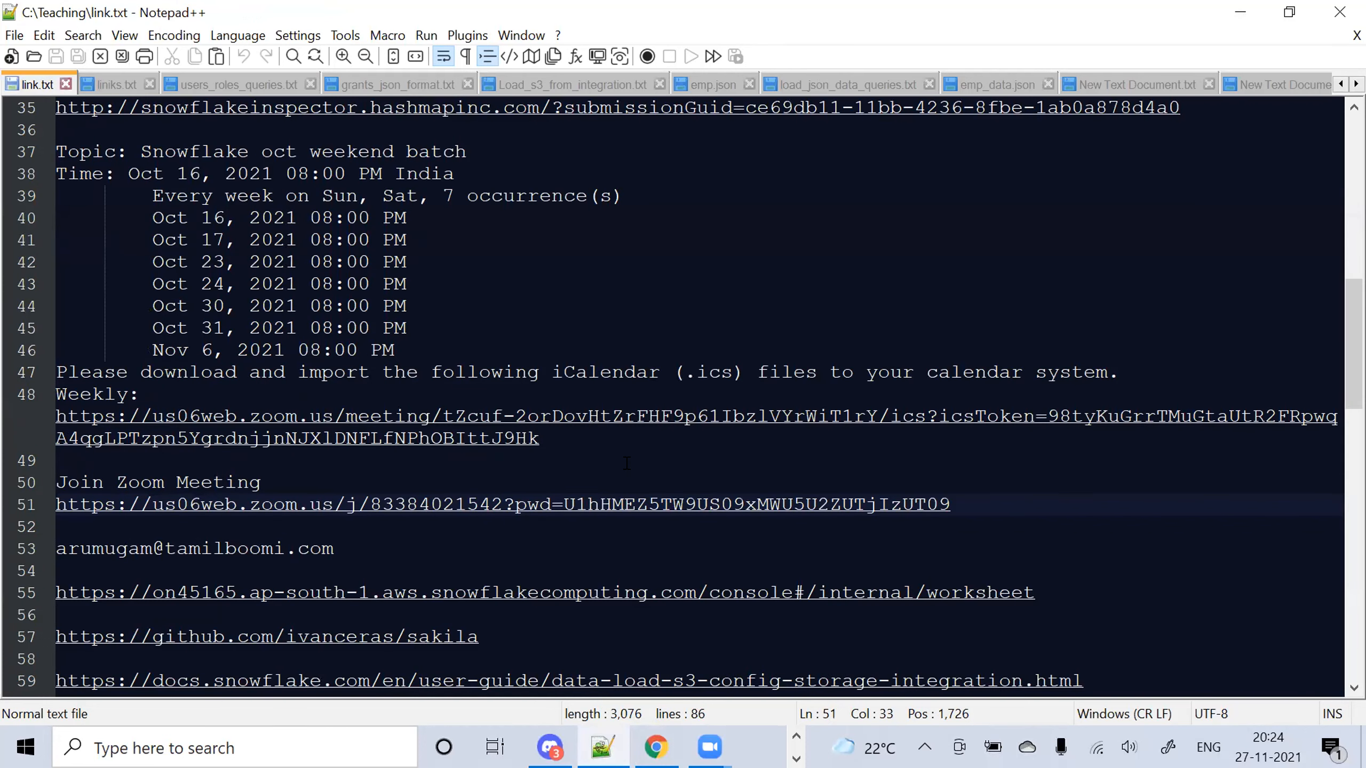
key("Down")
key("Down")
key("Down")
key("Down")
key("Down")
key("Down")
key("Down")
key("Down")
key("Down")
key("Down")
key("Down")
key("Down")
key("Down")
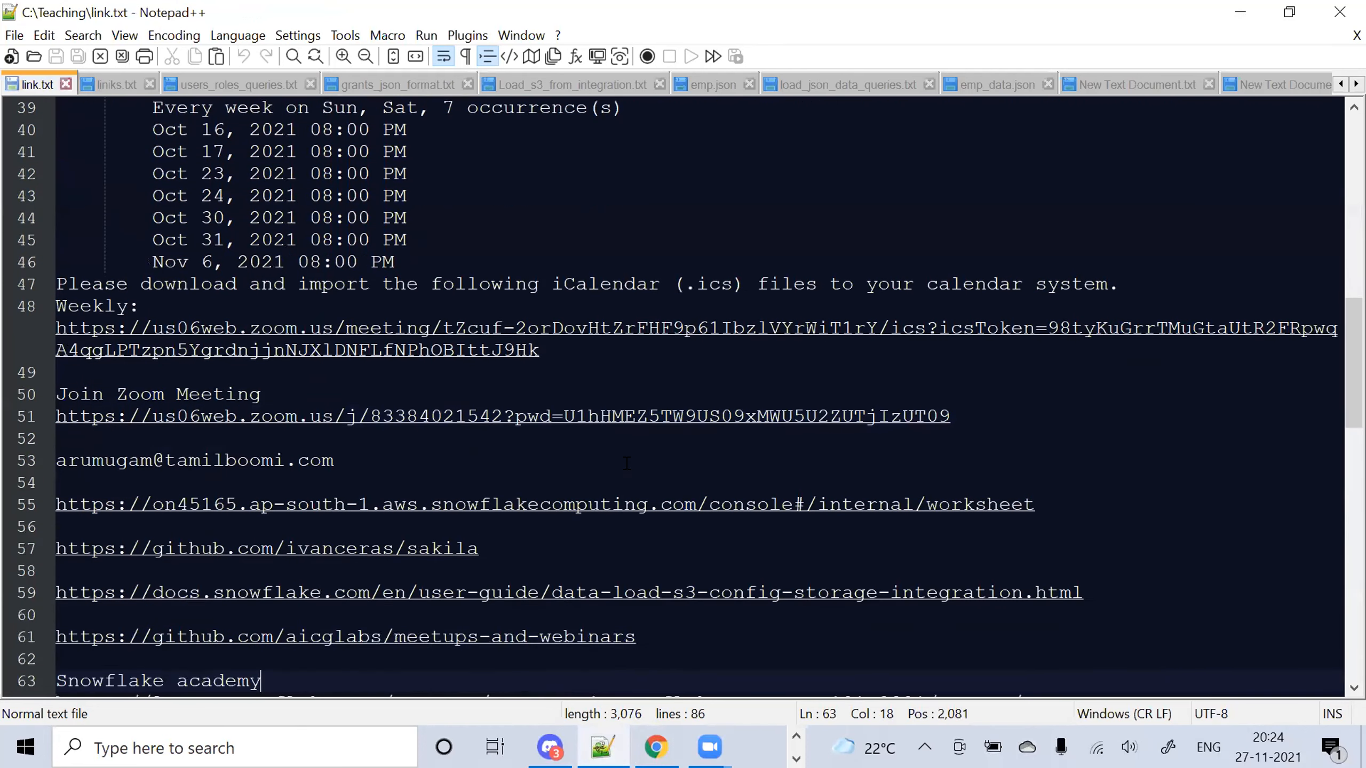
key("Down")
key("Down")
key("Down")
key("Down")
key("Down")
key("Down")
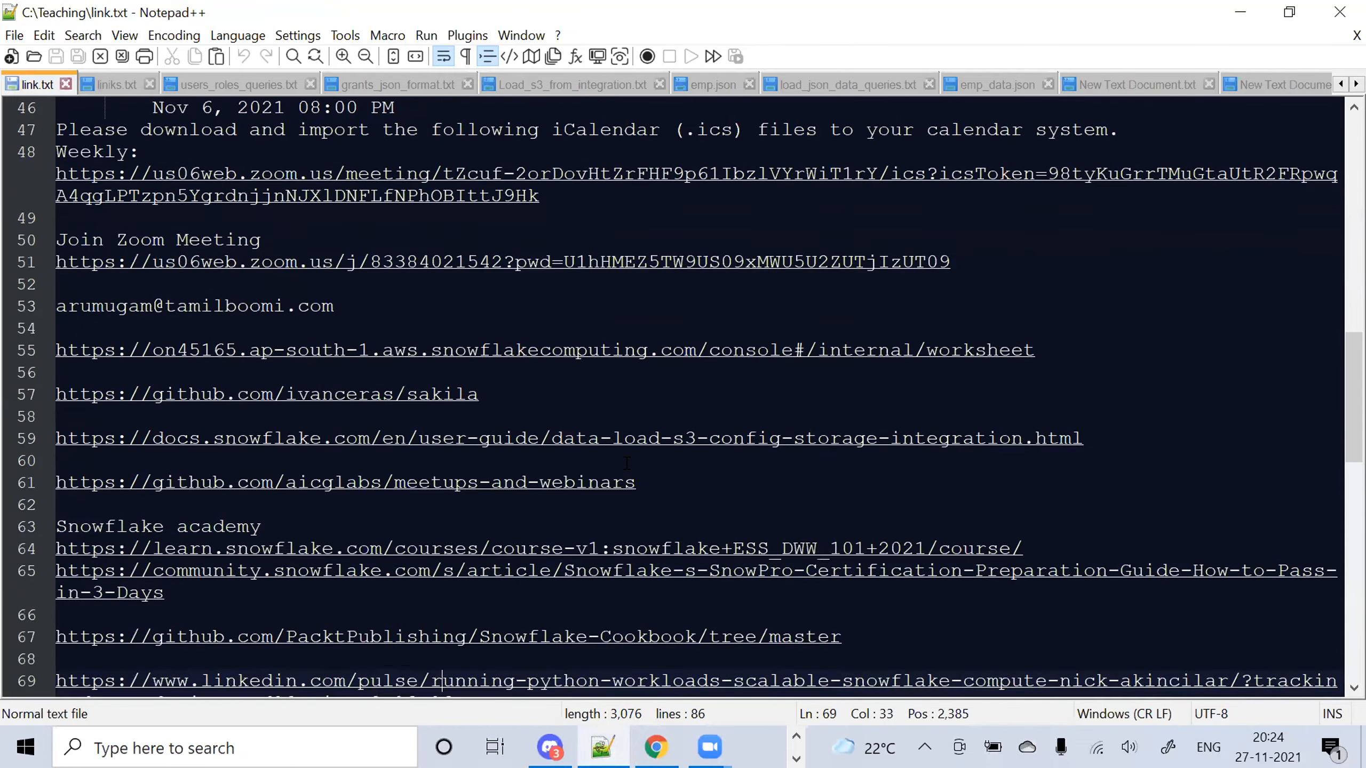
key("Down")
key("Up")
key("Up")
key("Up")
key("Up")
key("Up")
key("Up")
key("Up")
key("Up")
key("Up")
key("Up")
key("Up")
key("Up")
key("Up")
key("Up")
key("Up")
key("Up")
key("Up")
key("Up")
key("Up")
key("Up")
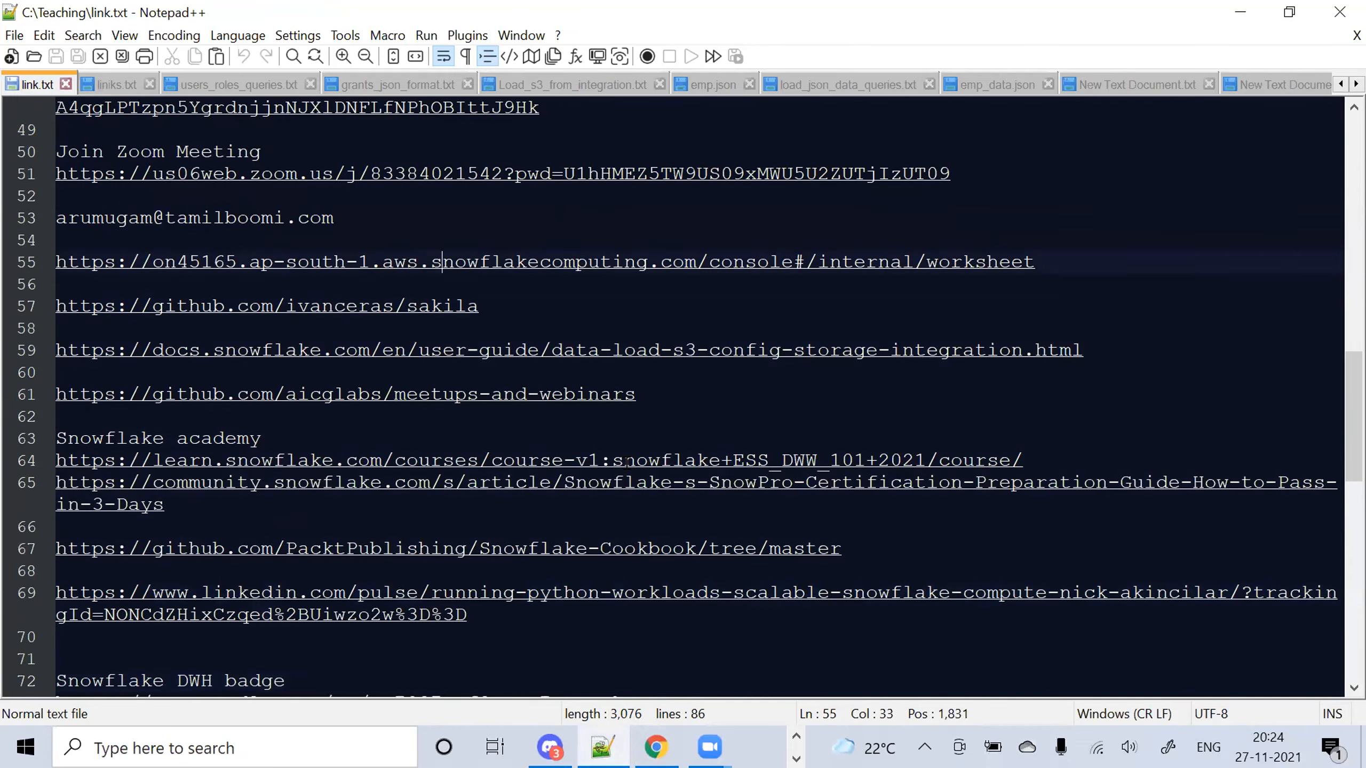
key("Up")
key("Up")
key("Up")
key("Up")
key("Up")
key("Up")
key("Up")
key("Up")
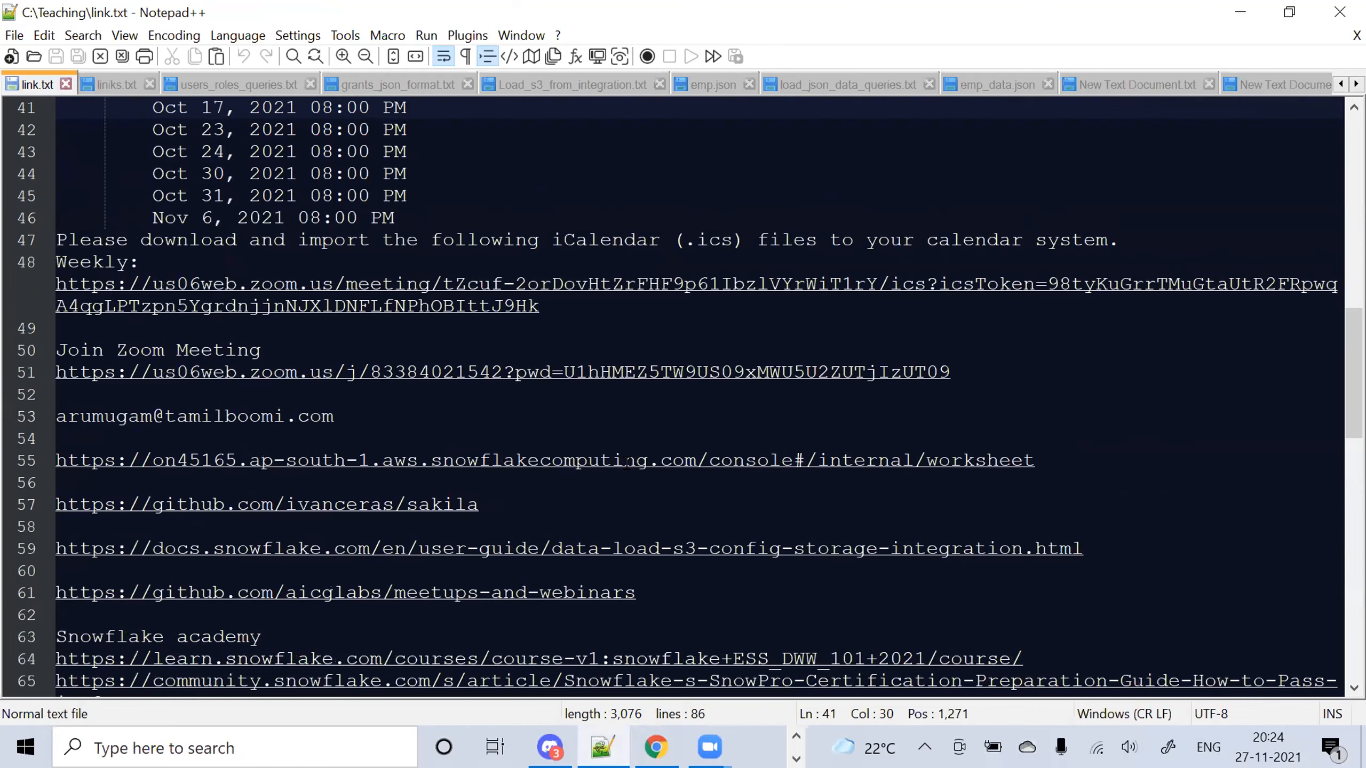
key("Up")
key("Down")
key("Down")
key("Down")
key("Down")
key("Down")
key("Down")
key("Down")
key("Down")
key("Down")
key("Down")
key("Down")
key("Down")
key("Down")
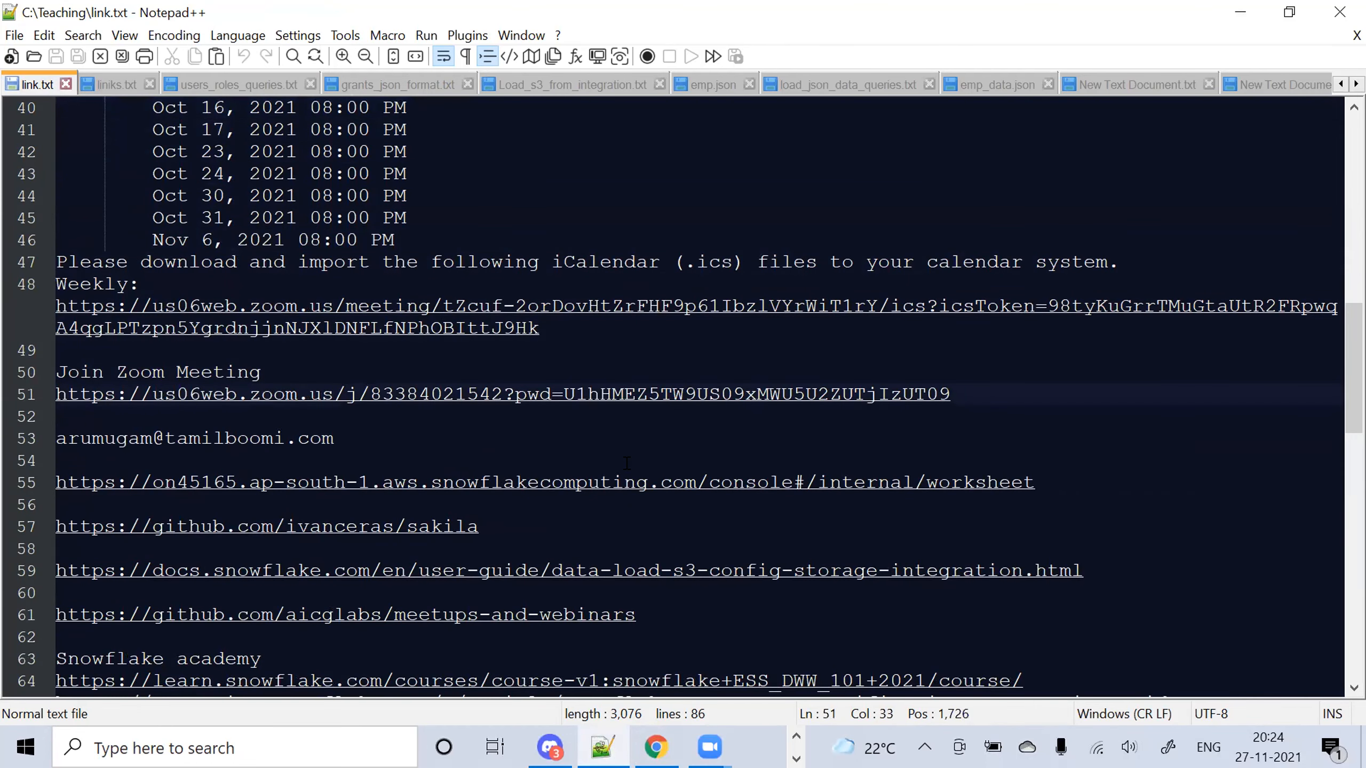
key("Up")
key("Up")
key("Up")
key("Up")
key("Up")
key("Up")
key("Up")
key("Up")
key("Up")
key("Up")
key("Up")
key("Up")
key("Up")
key("Up")
key("Up")
key("Up")
key("Up")
key("Up")
key("Up")
key("Up")
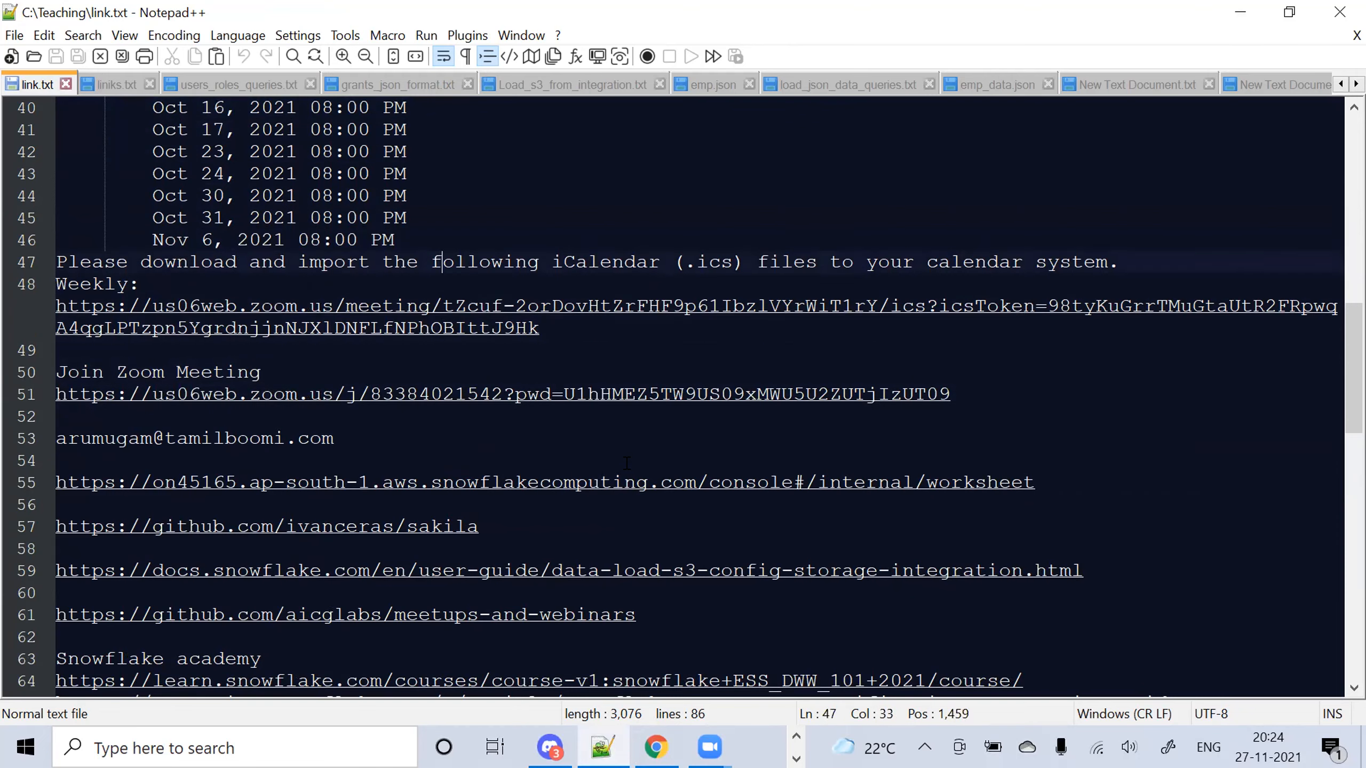
key("Up")
key("Up")
key("Up")
key("Up")
key("Up")
key("Up")
key("Up")
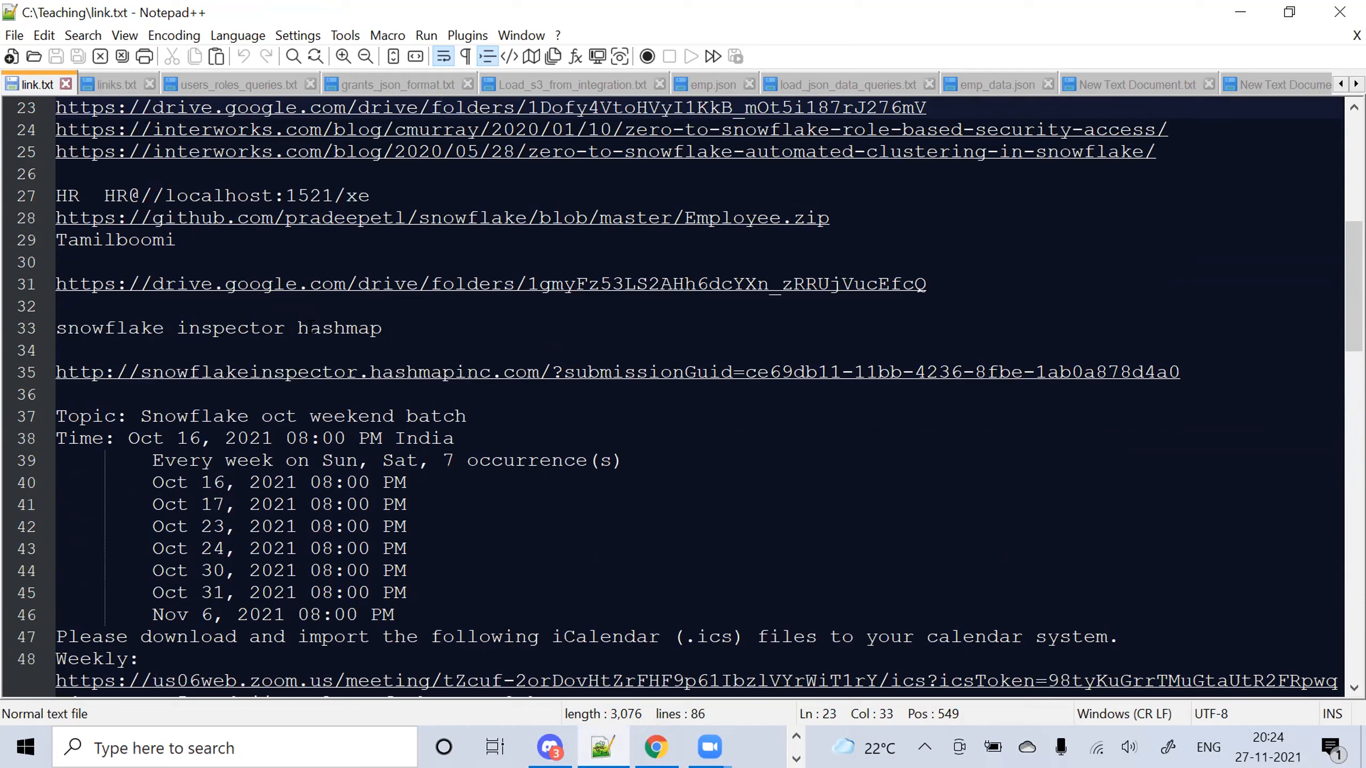
left_click(679, 372)
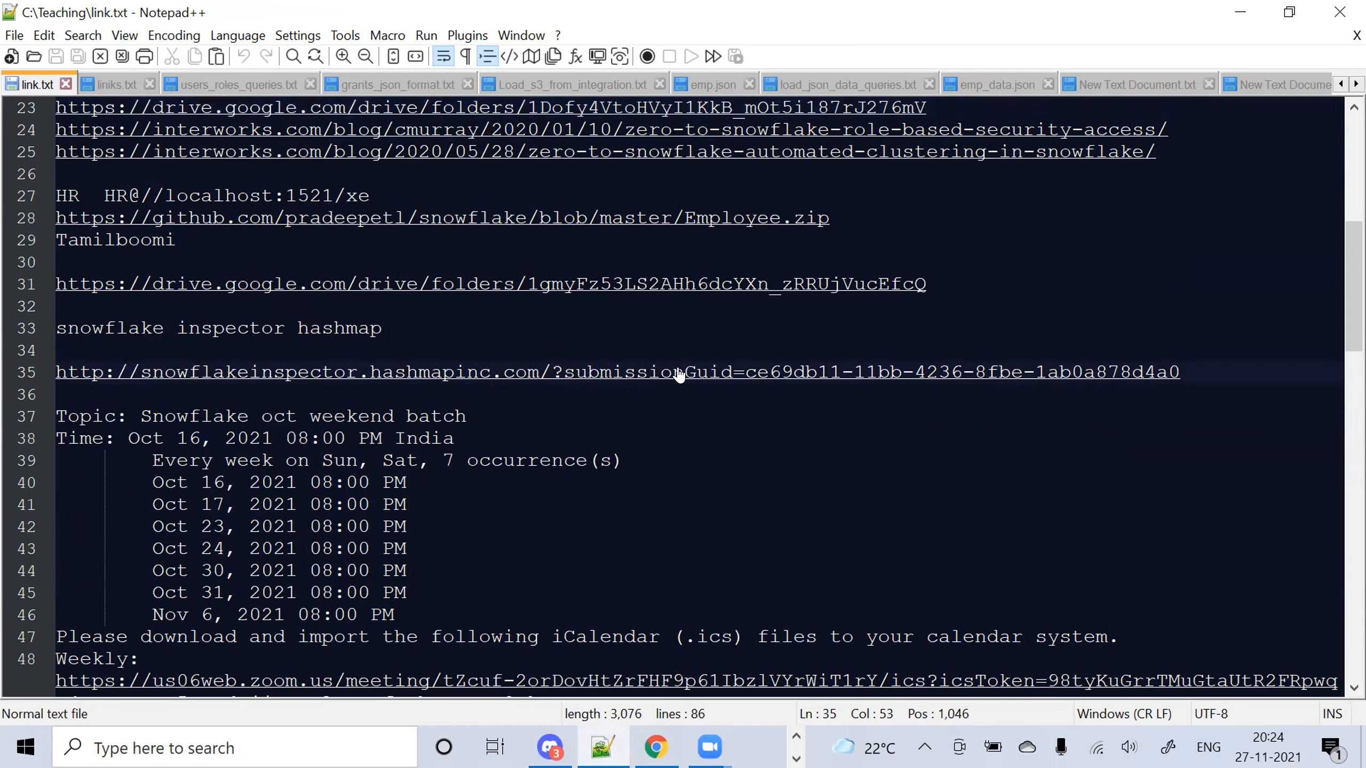
double_click(679, 373)
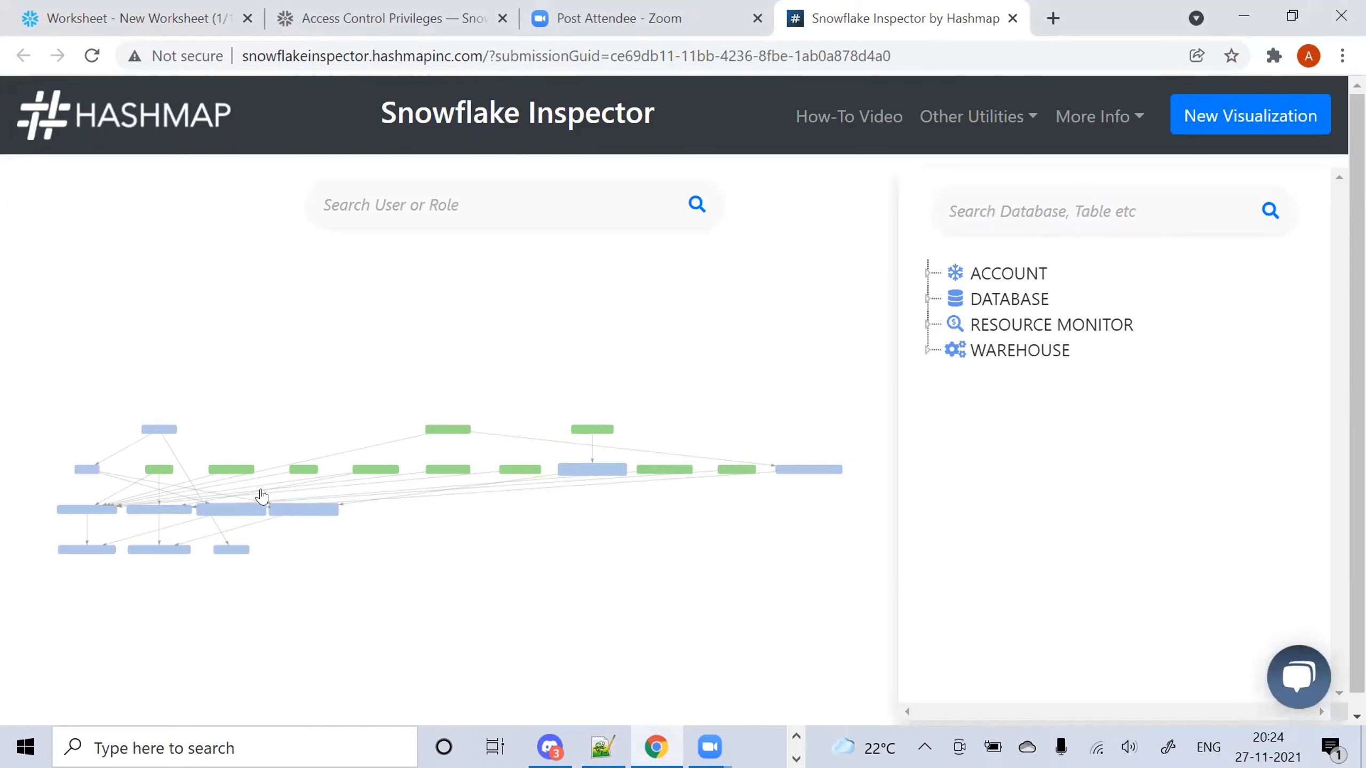
Select the Snowflake Inspector page address, then switch back to the Snowflake worksheet
left_click(280, 65)
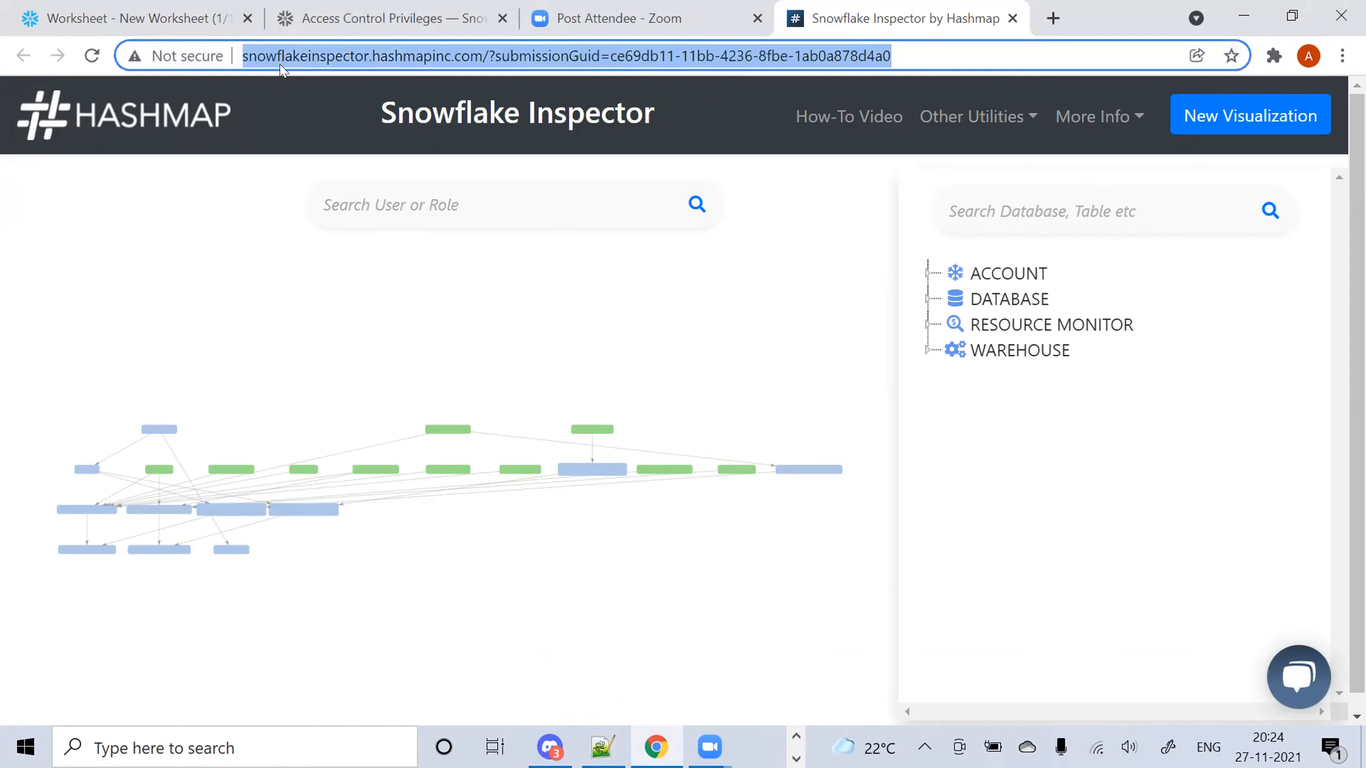
key("alt+Tab")
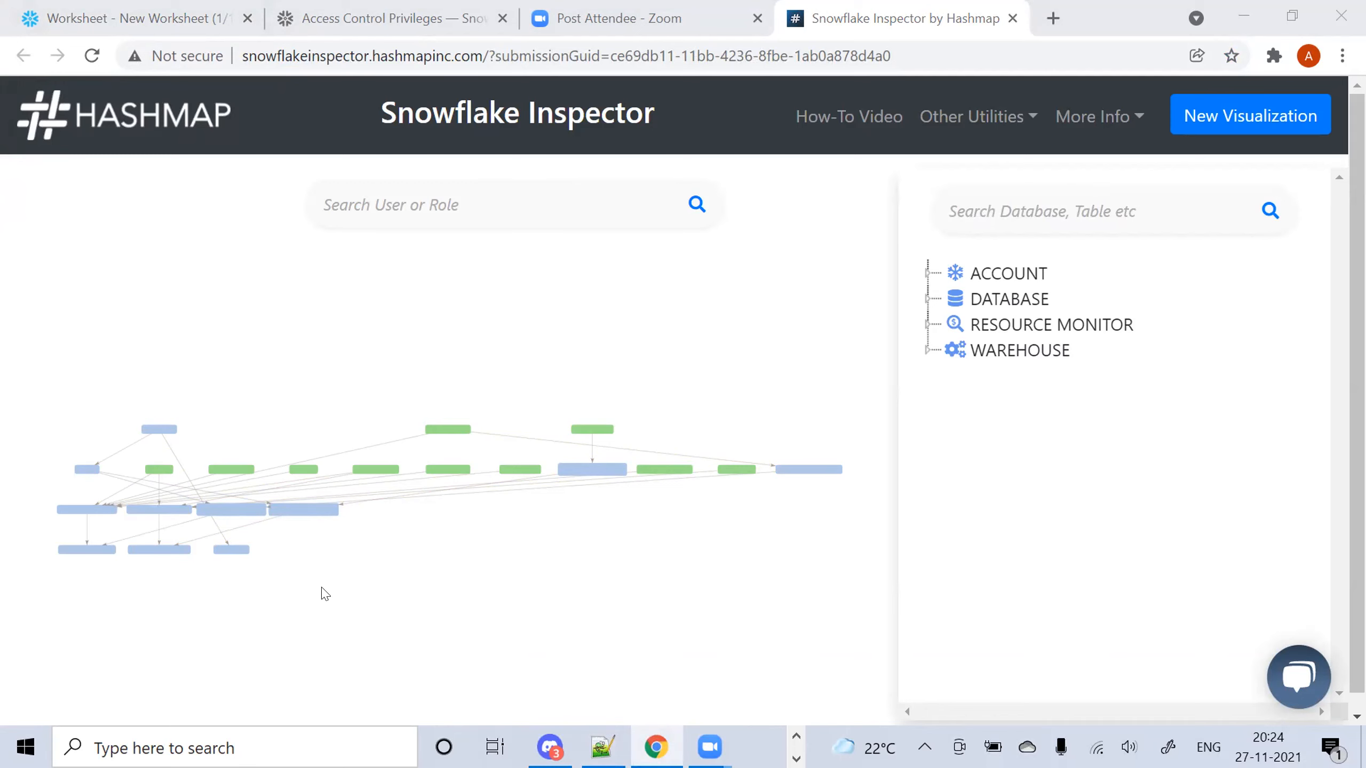
left_click(198, 17)
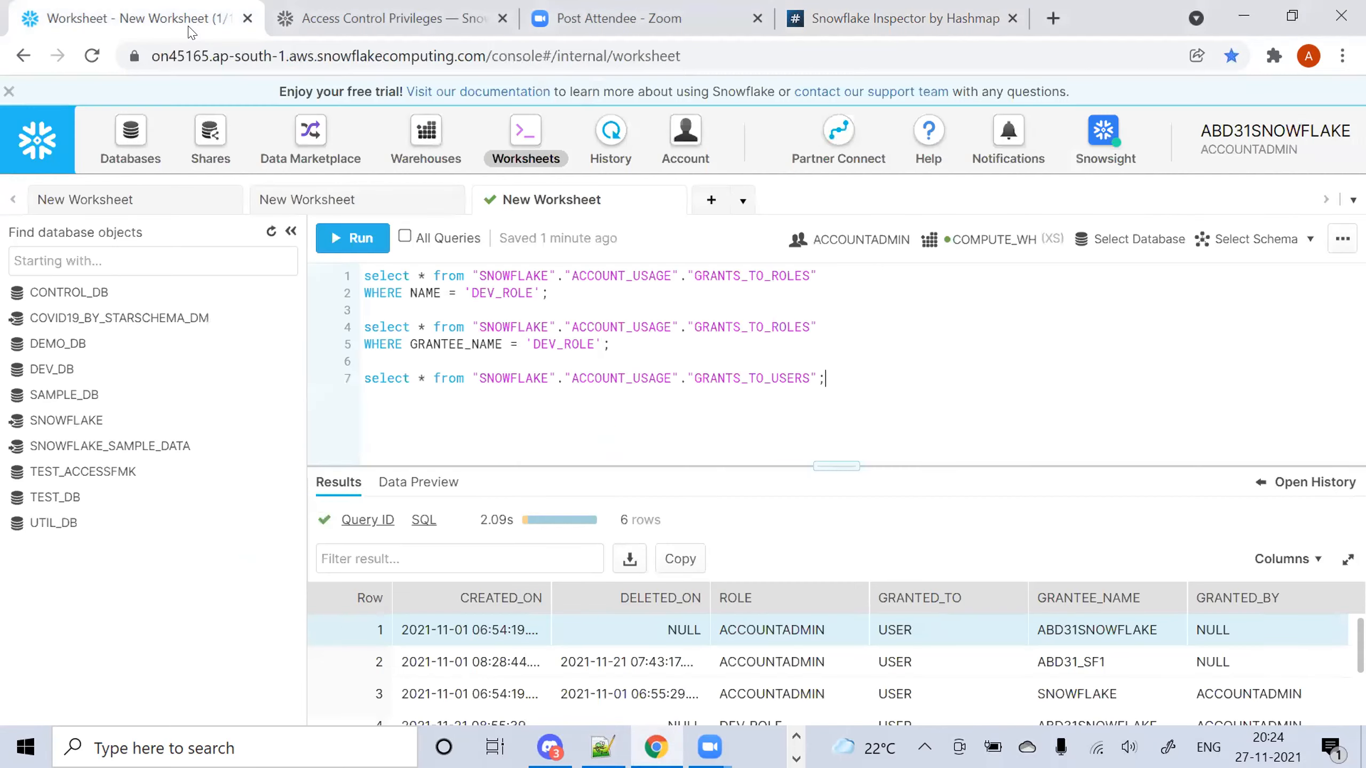
left_click(602, 746)
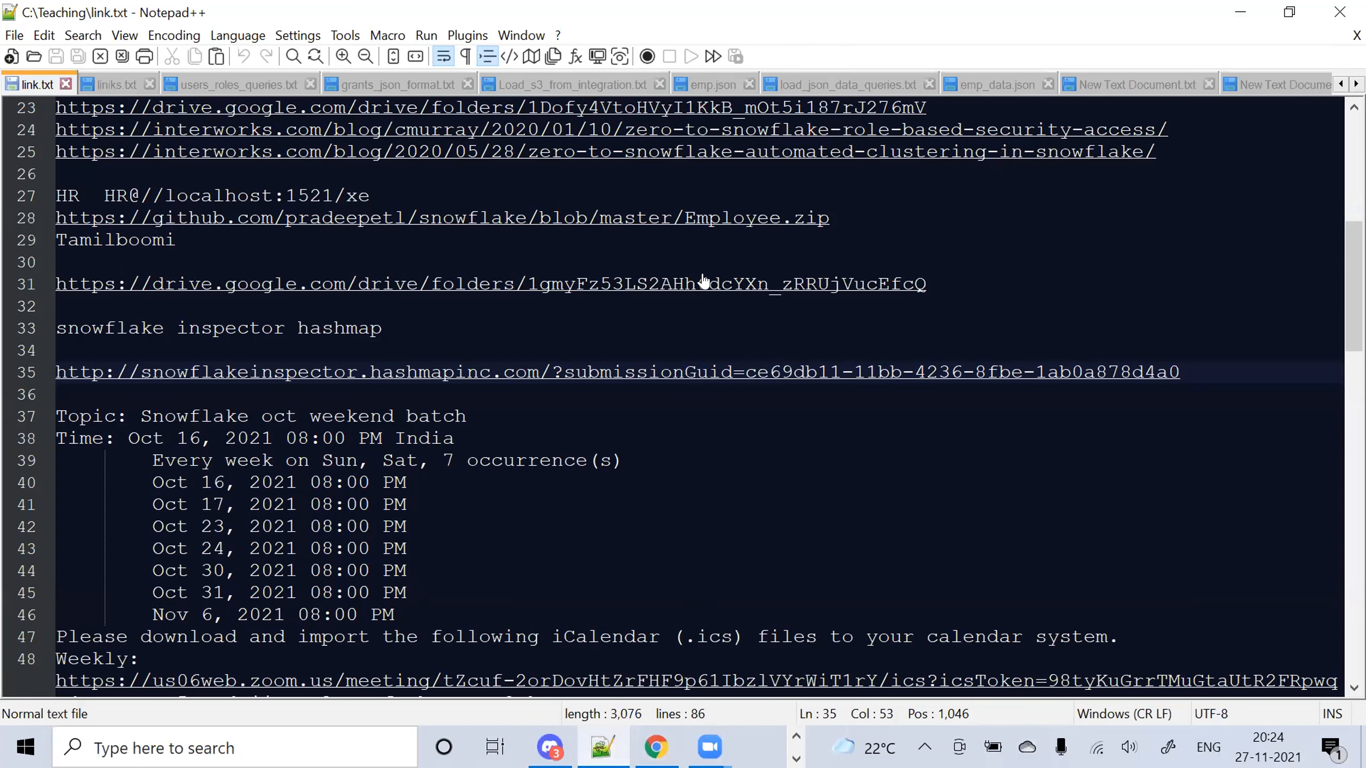
left_click(1356, 84)
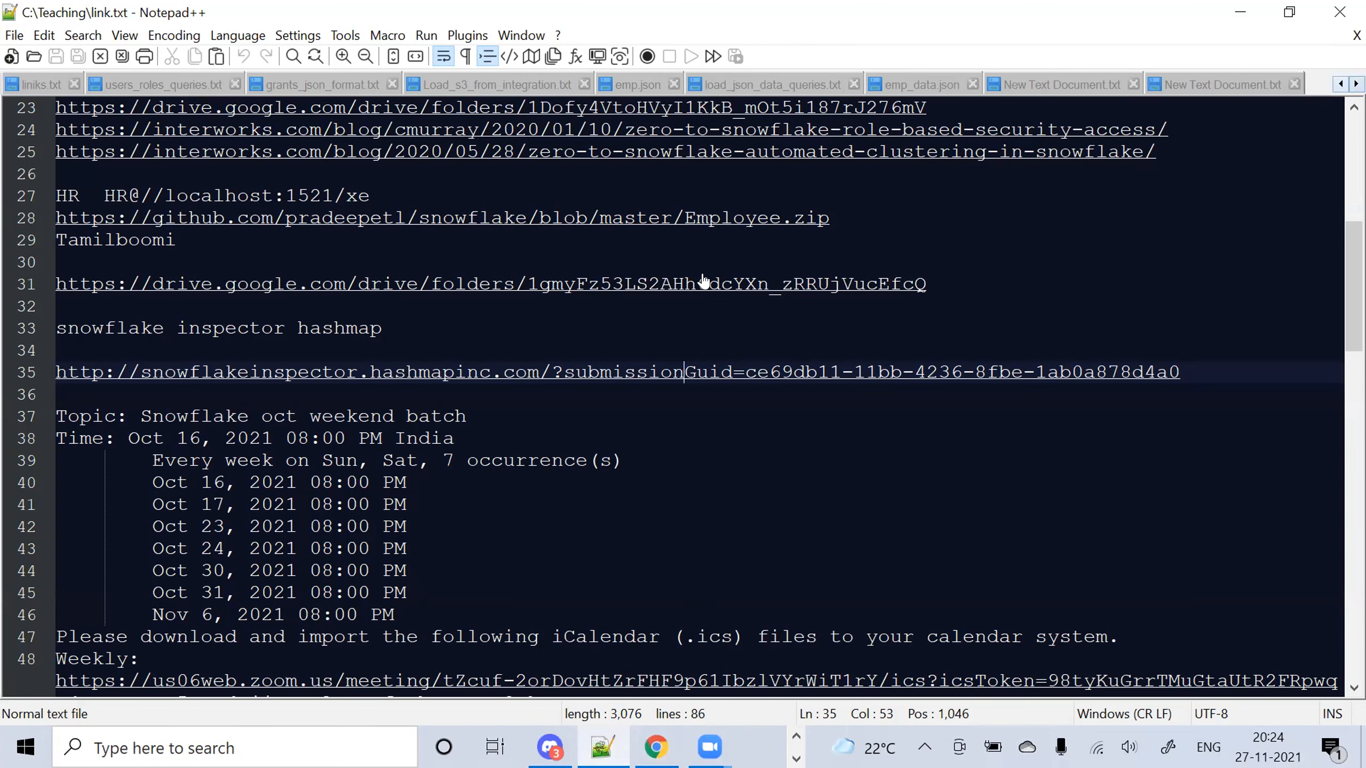
left_click(1062, 84)
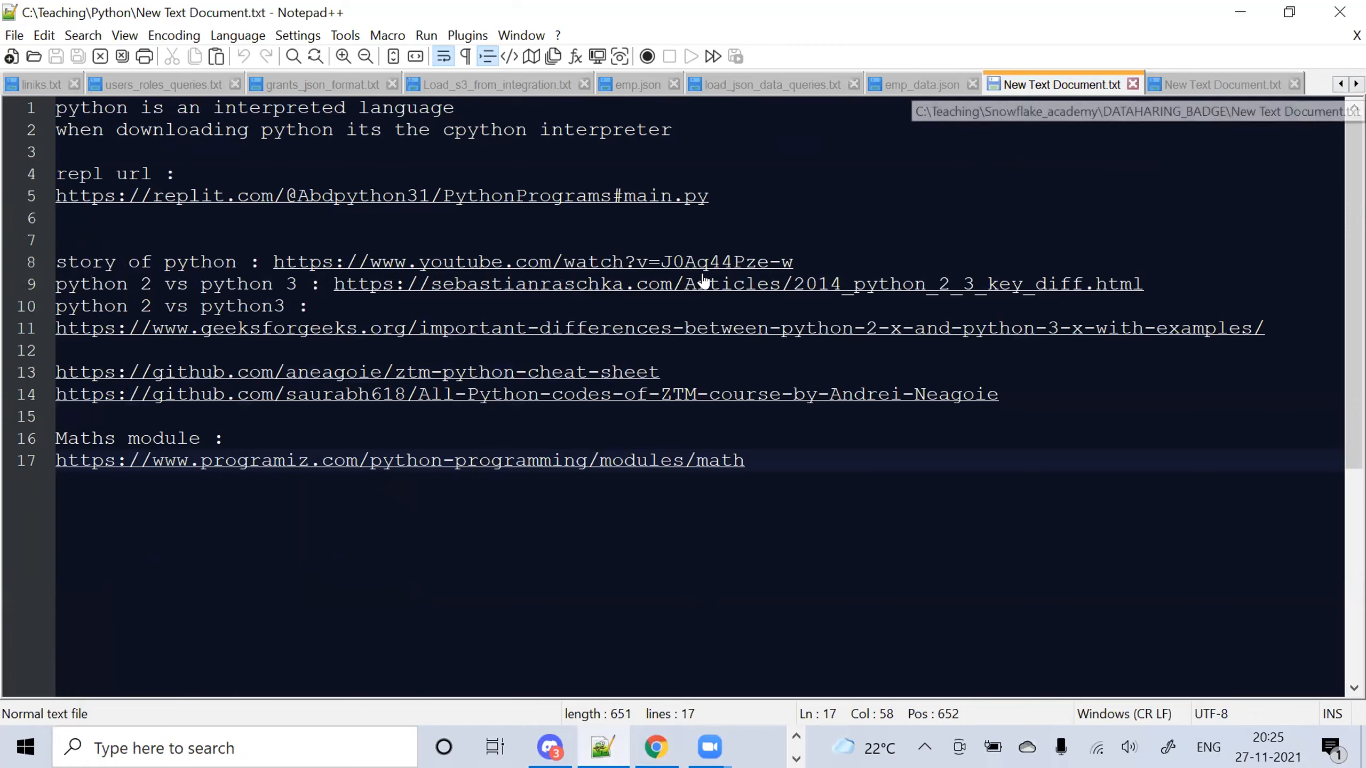
left_click(1221, 85)
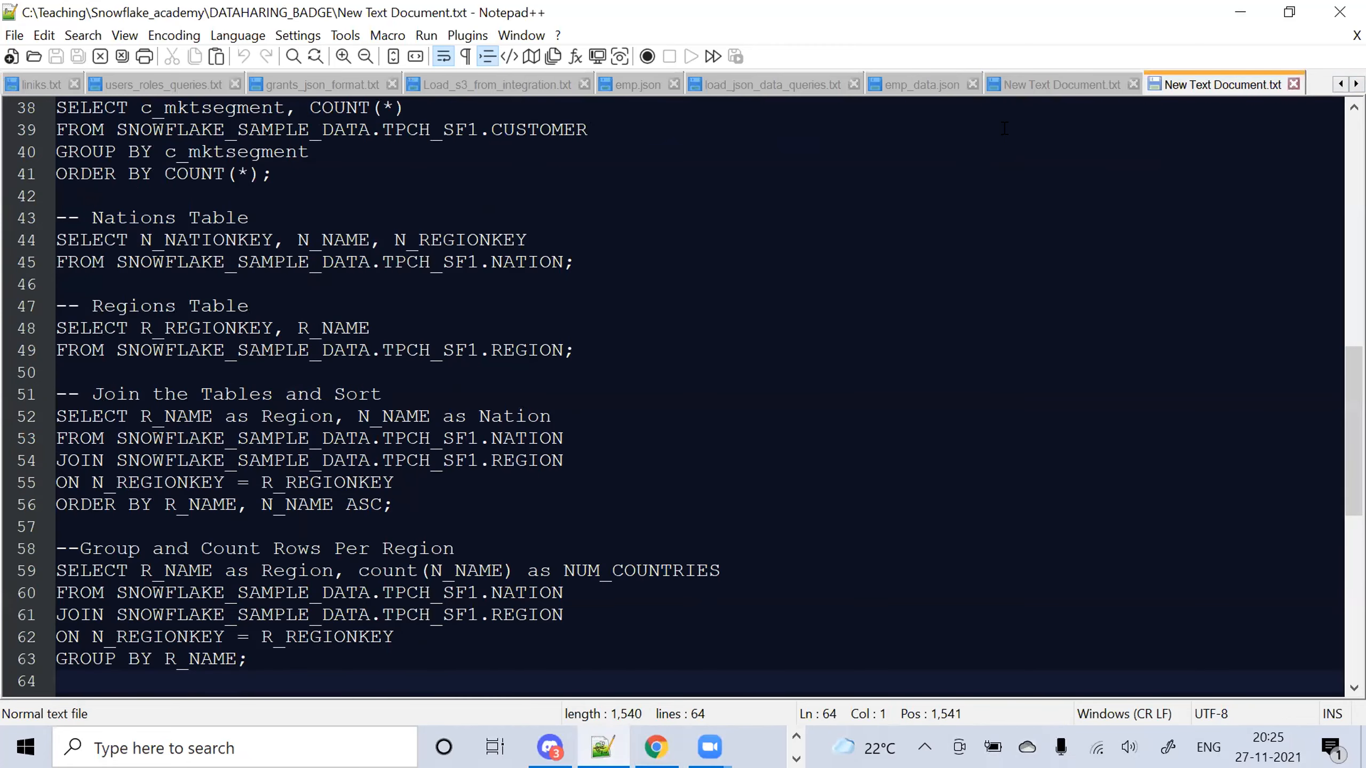
double_click(225, 21)
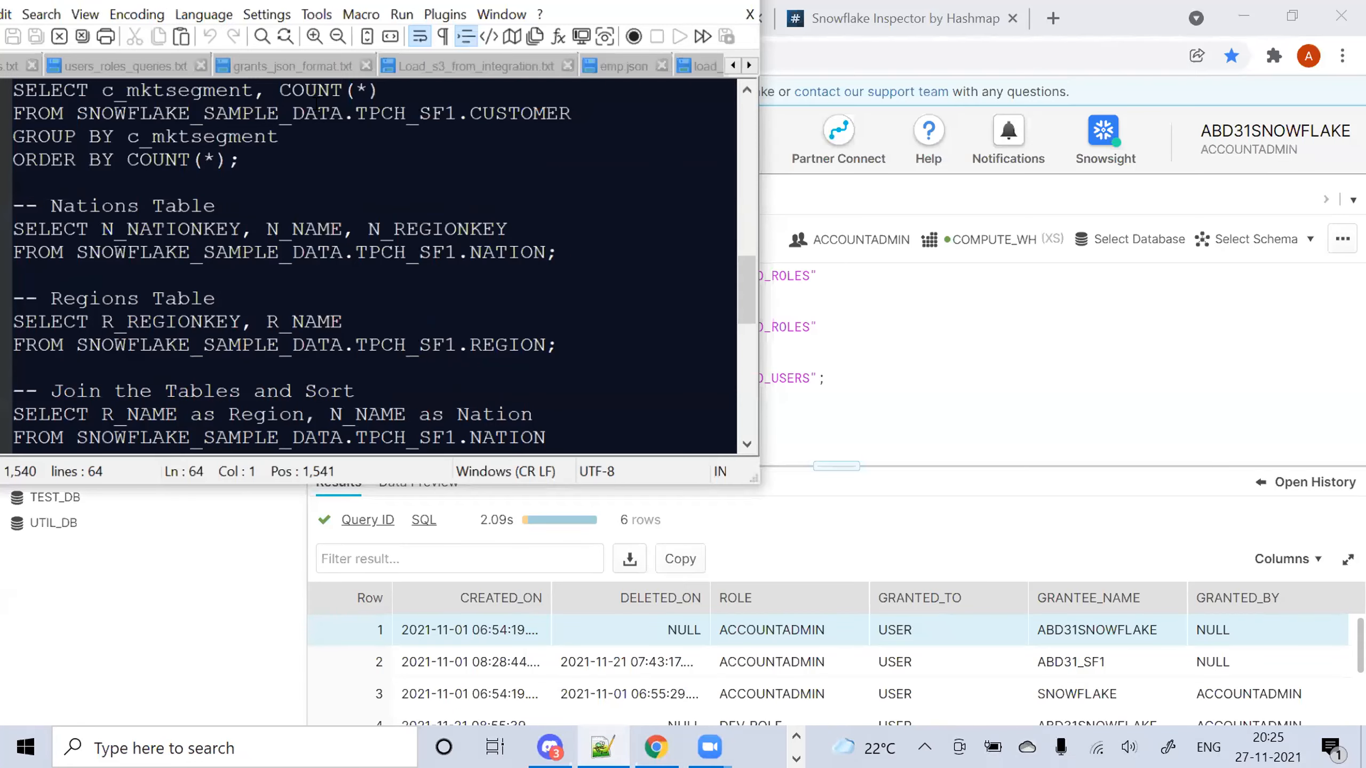
left_click(310, 91)
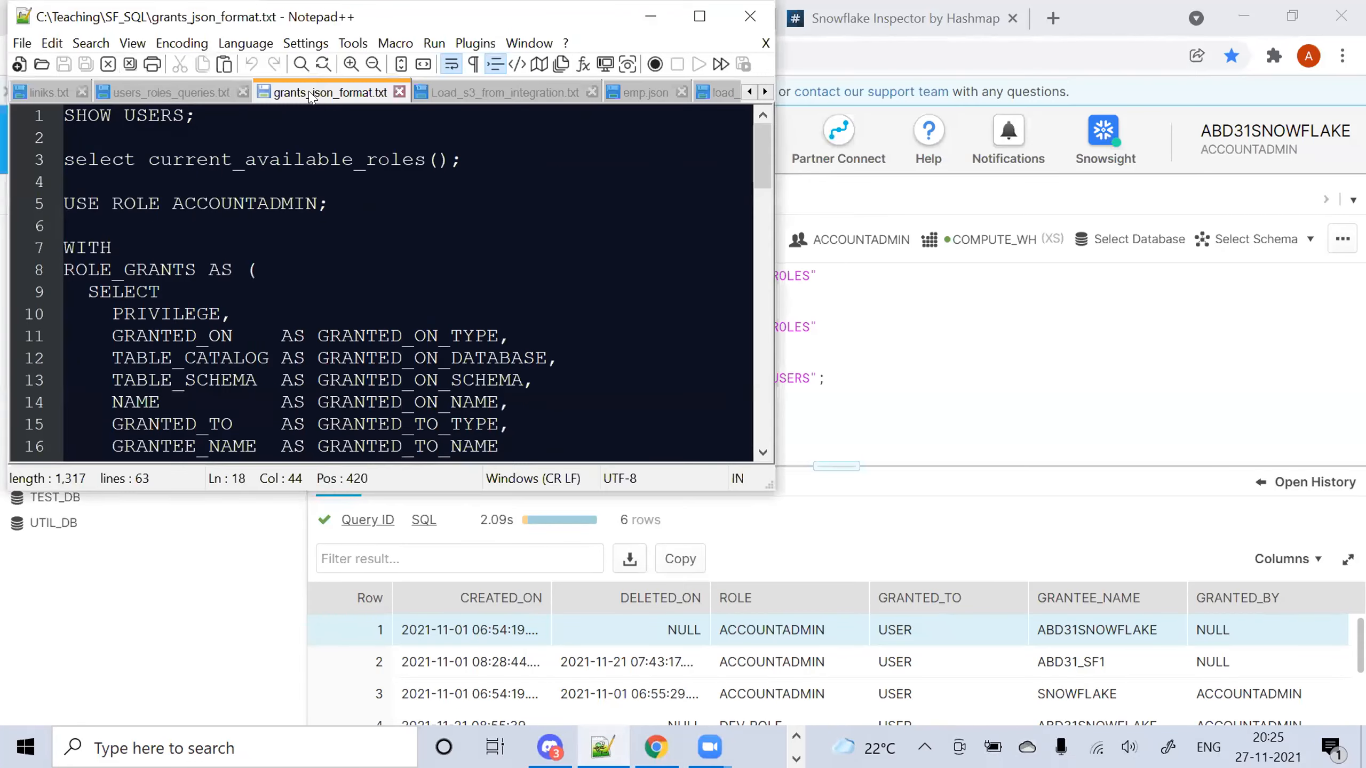
double_click(175, 24)
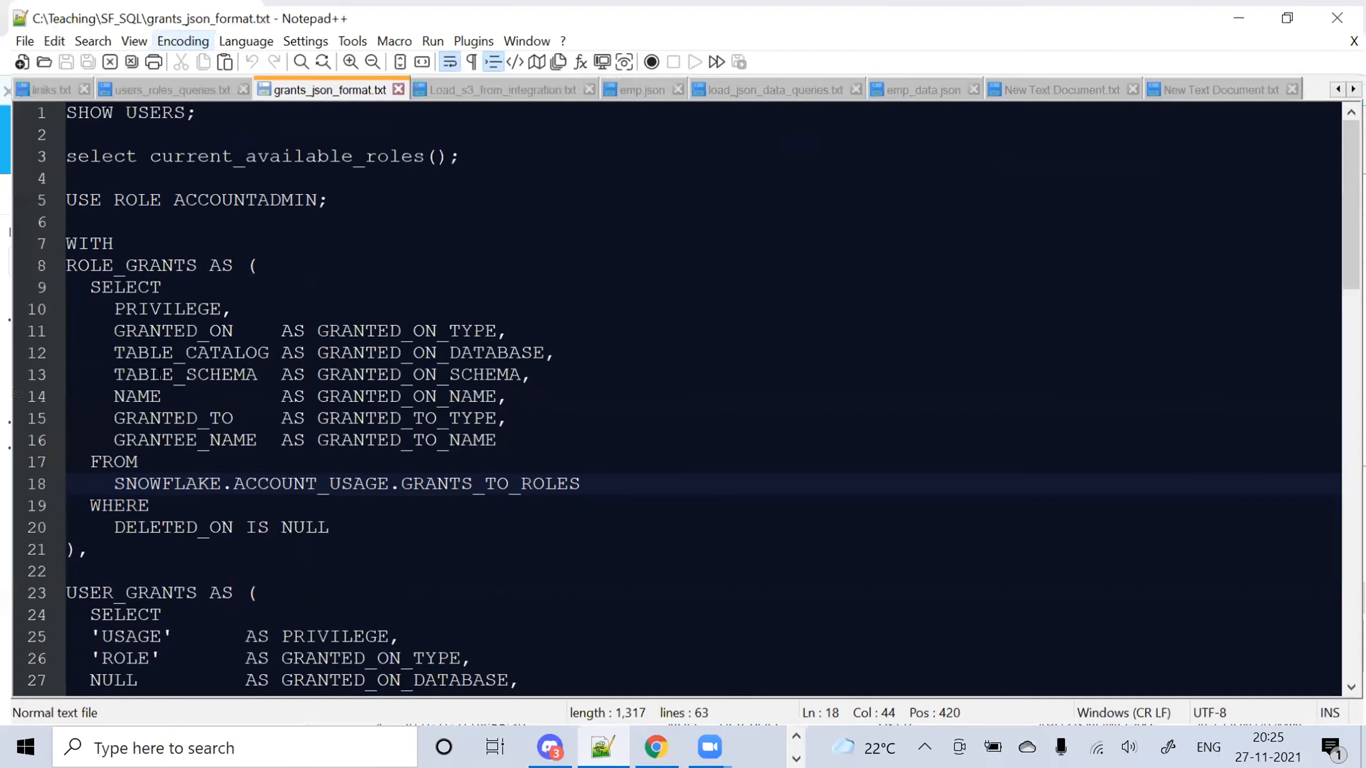
left_click_drag(389, 504, 60, 299)
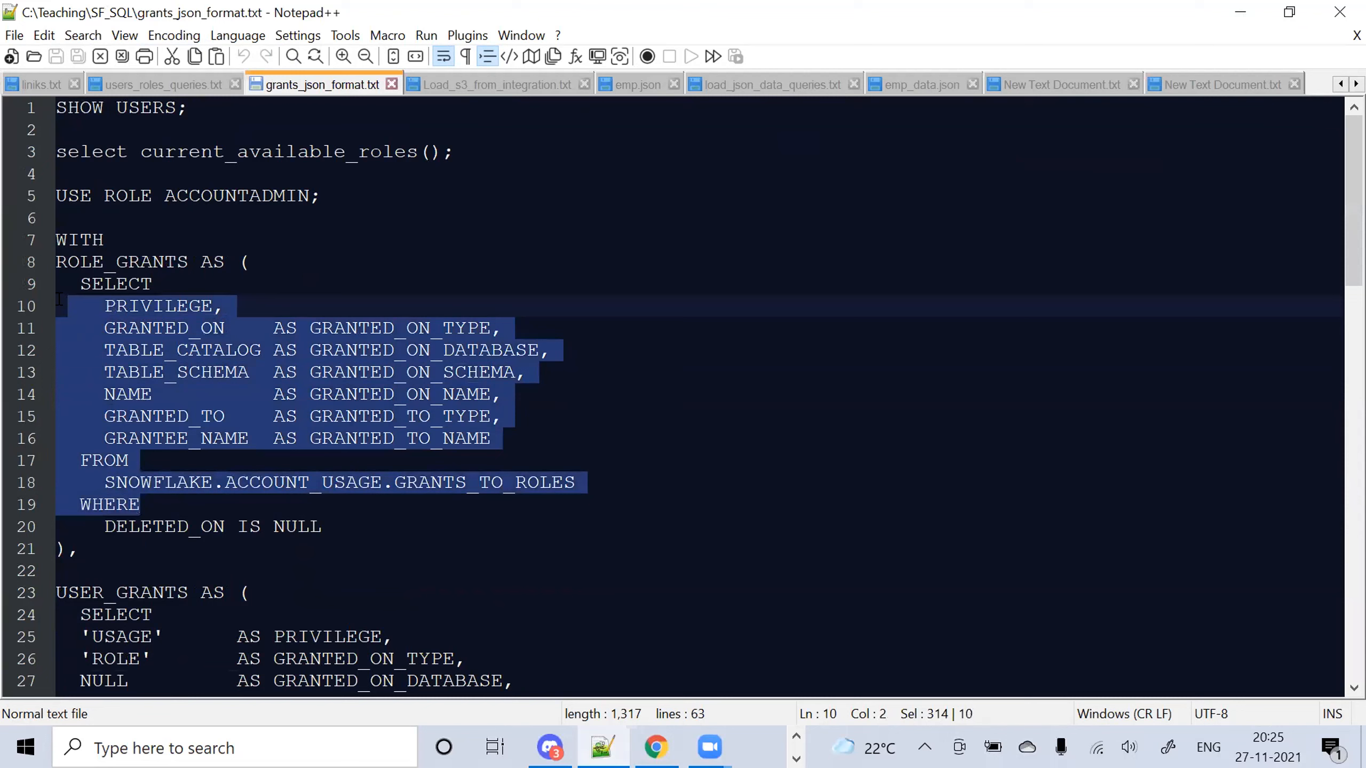
left_click(139, 324)
left_click(95, 306)
left_click(103, 325)
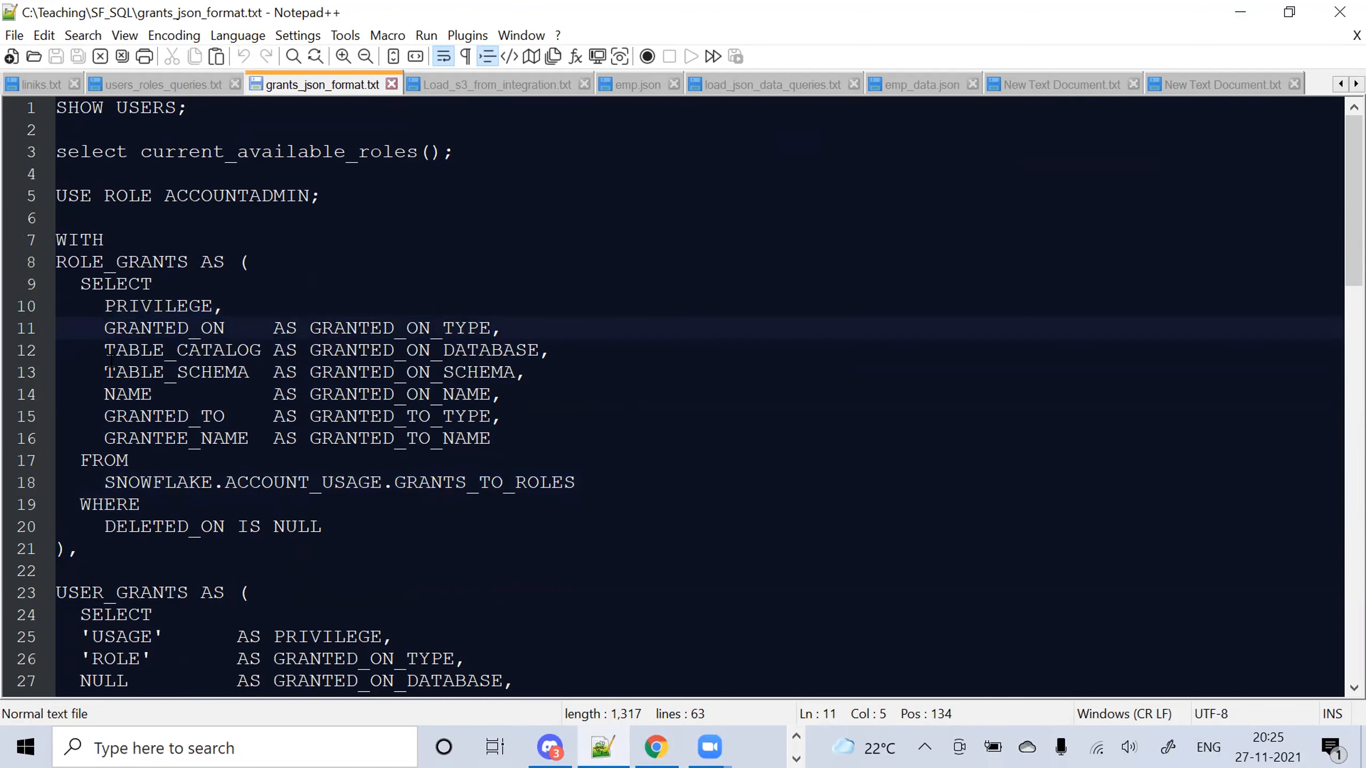
double_click(245, 438)
double_click(480, 482)
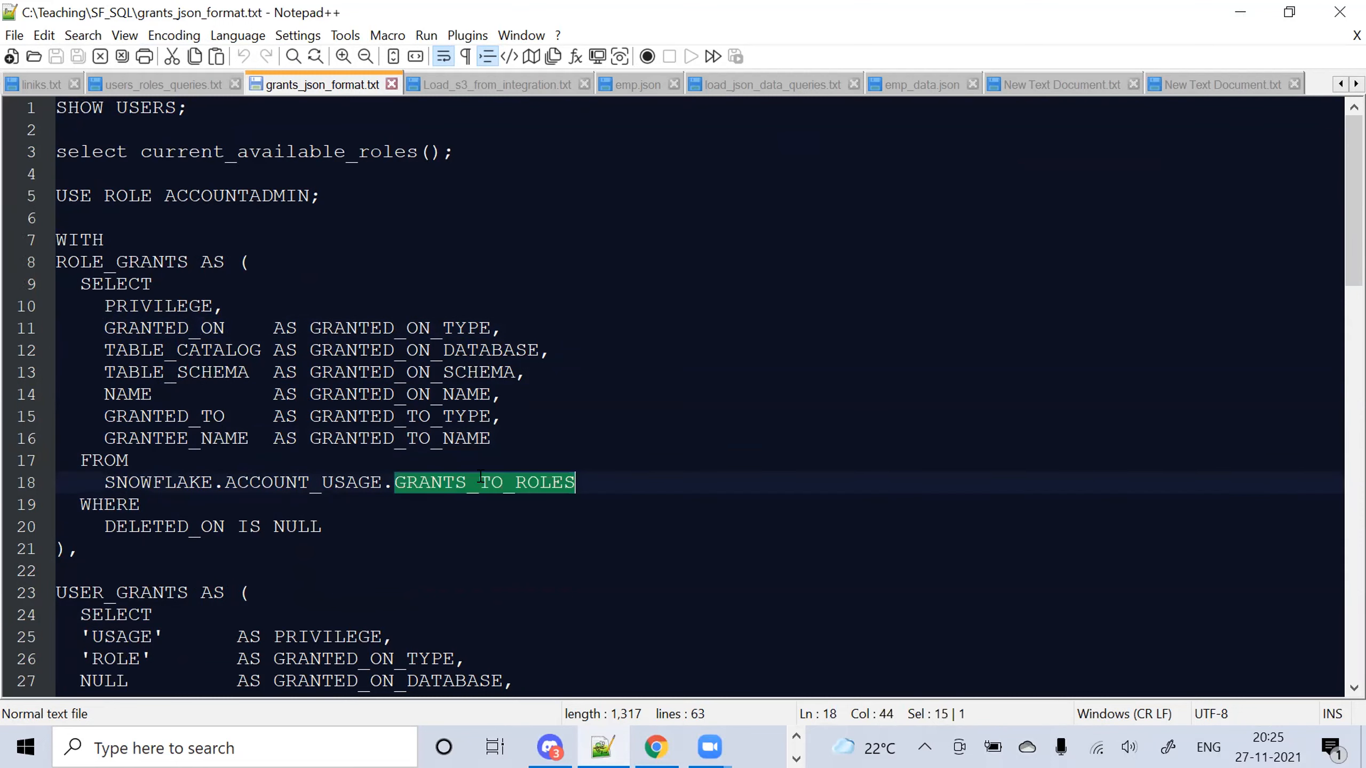
left_click_drag(391, 523, 115, 523)
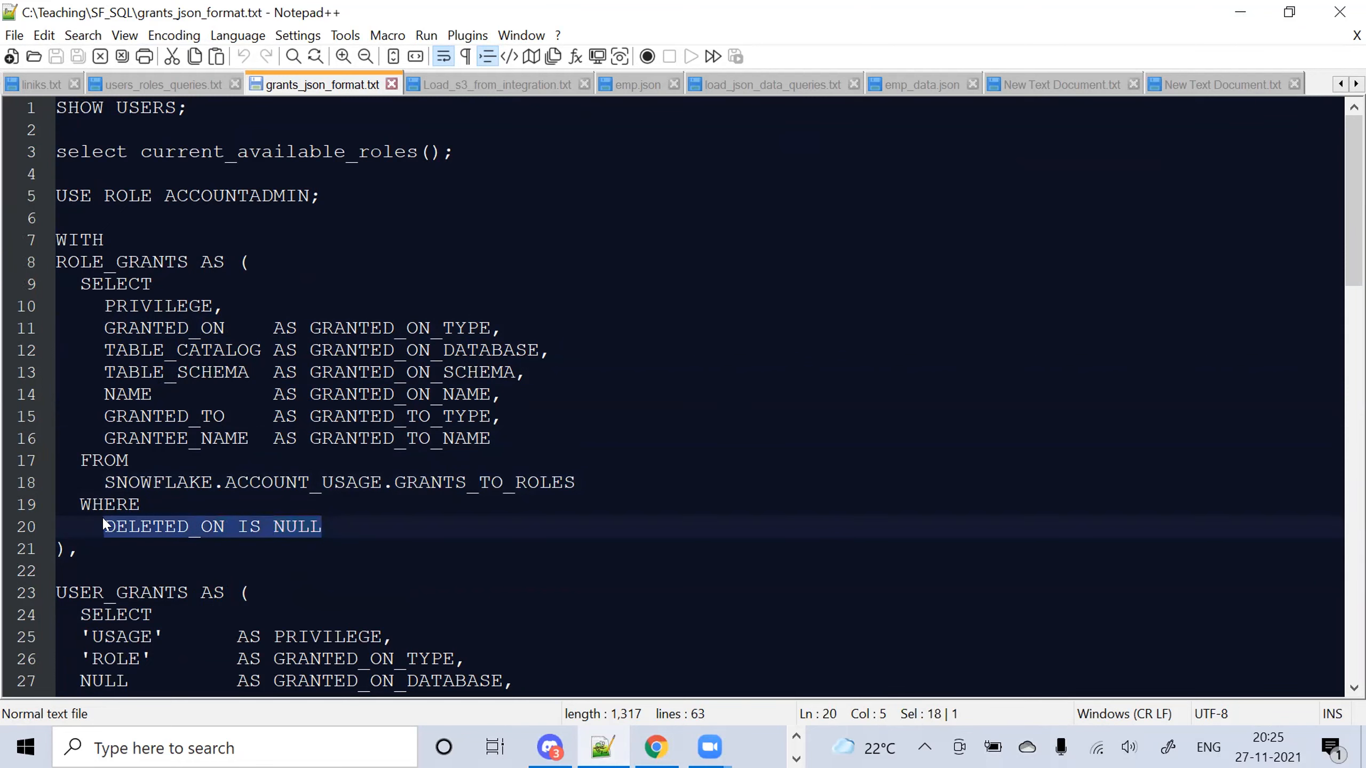
key("Down")
key("Down")
key("Down")
key("Down")
key("Down")
key("Down")
key("Down")
key("Down")
key("Down")
key("Down")
key("Down")
key("Down")
key("Down")
key("Down")
key("Down")
key("Down")
key("Down")
key("Down")
key("Down")
key("Down")
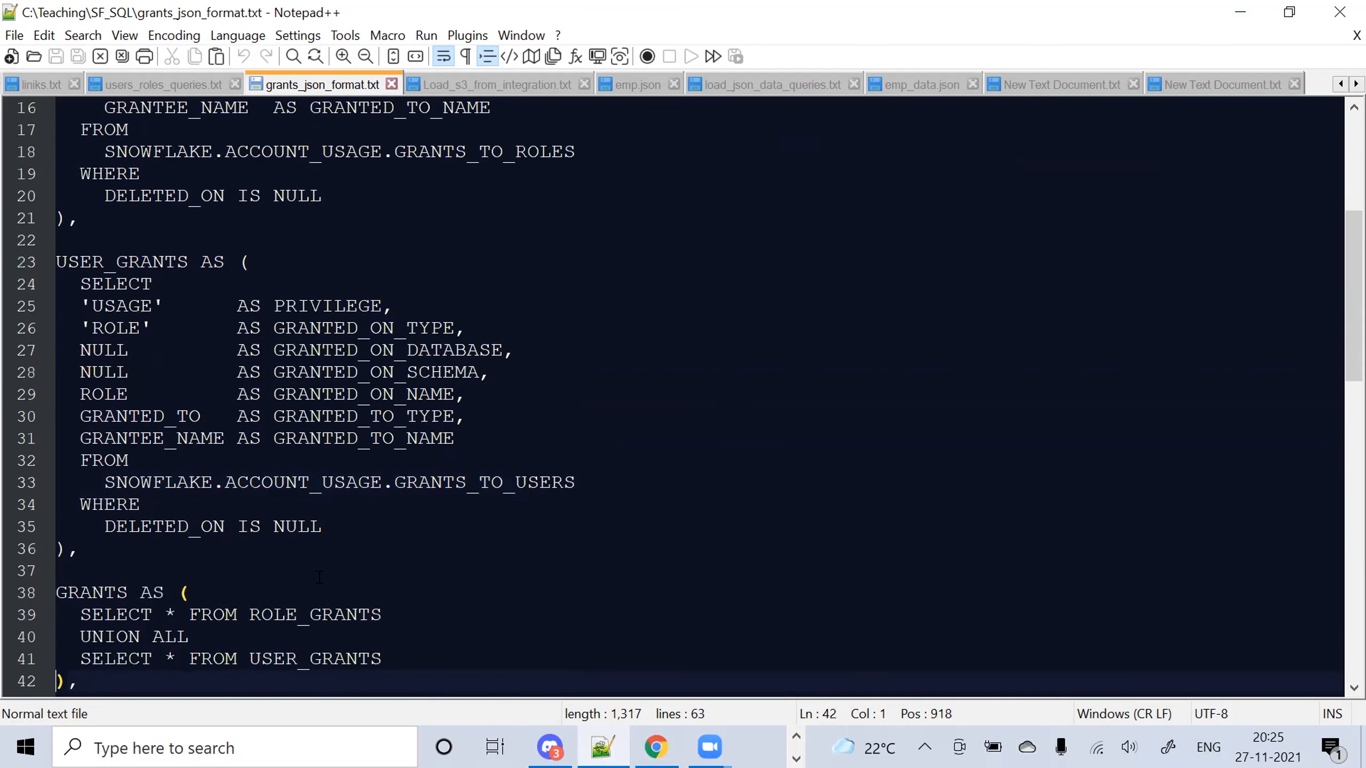
left_click_drag(93, 328, 209, 373)
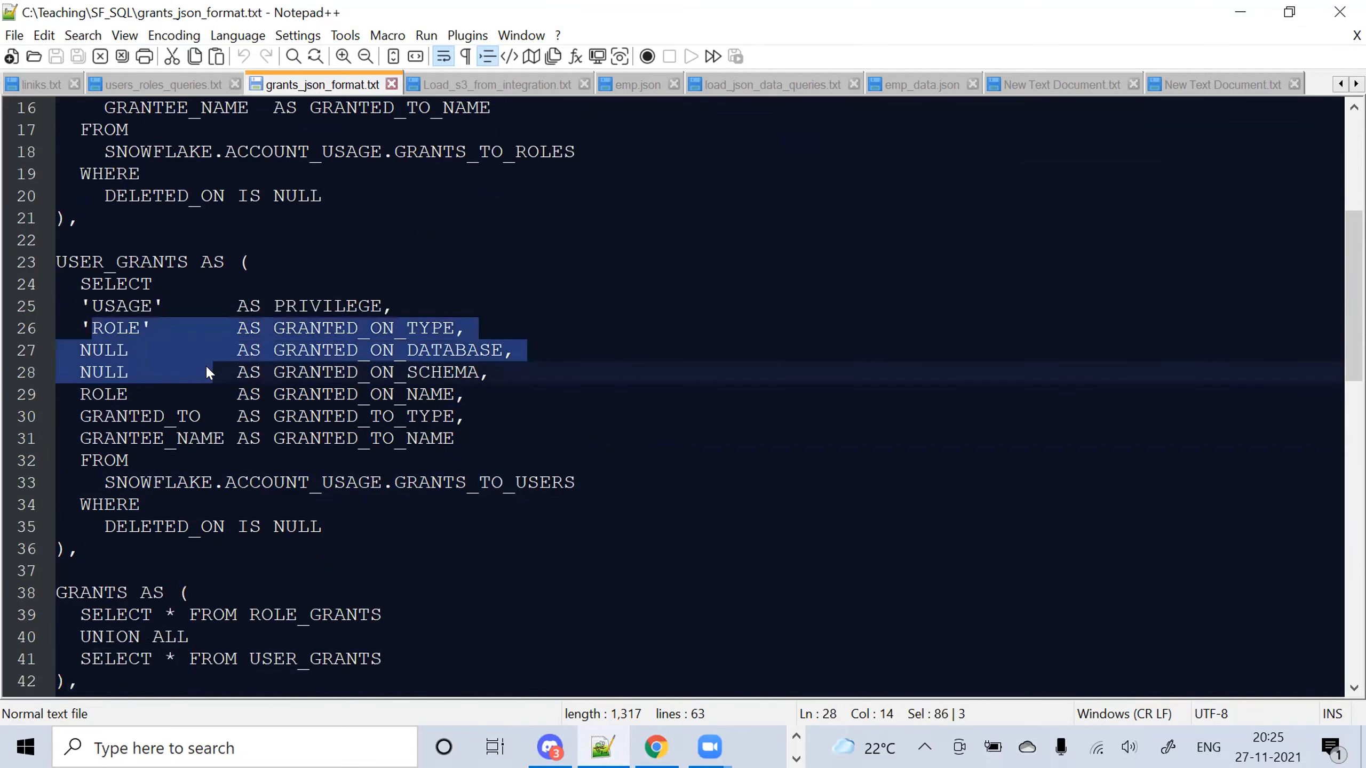
double_click(518, 481)
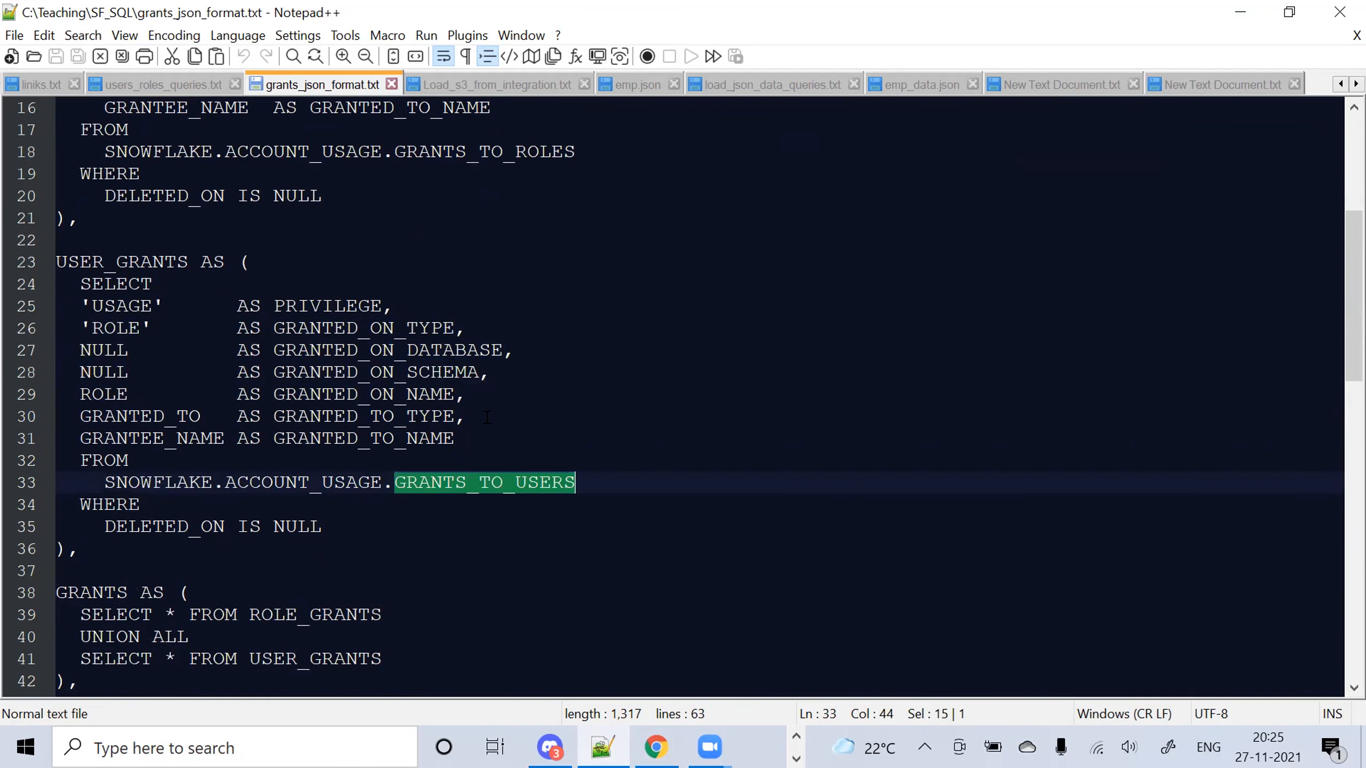
left_click(492, 371)
left_click_drag(493, 366, 93, 356)
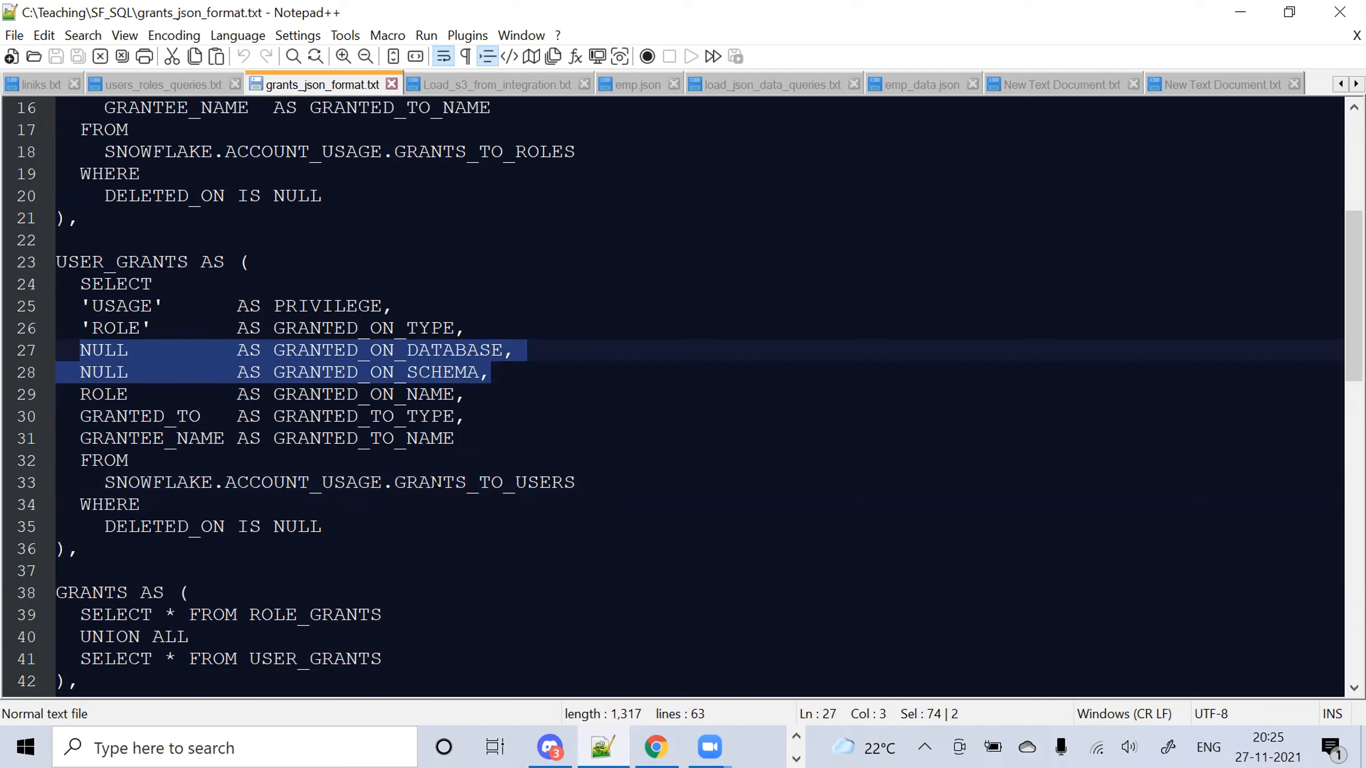
double_click(440, 483)
double_click(425, 152)
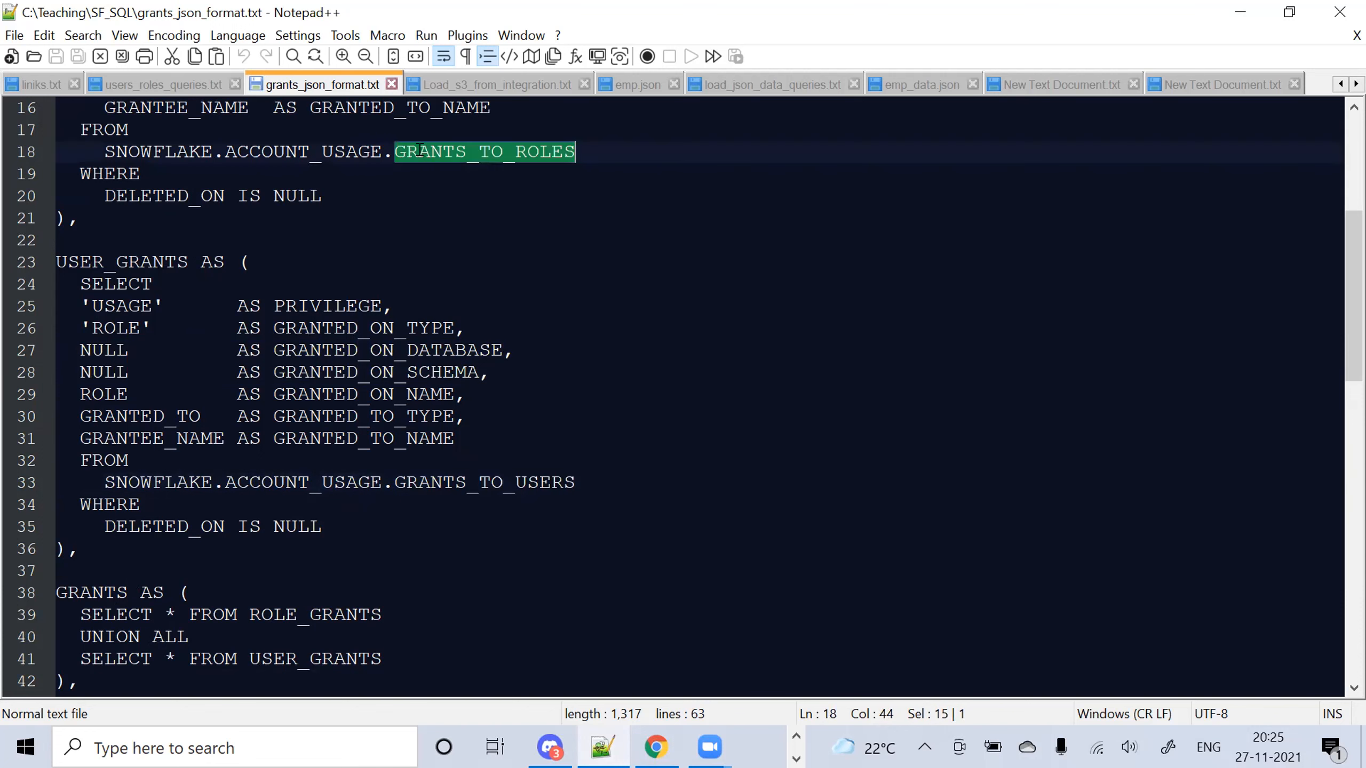
left_click_drag(490, 364, 81, 359)
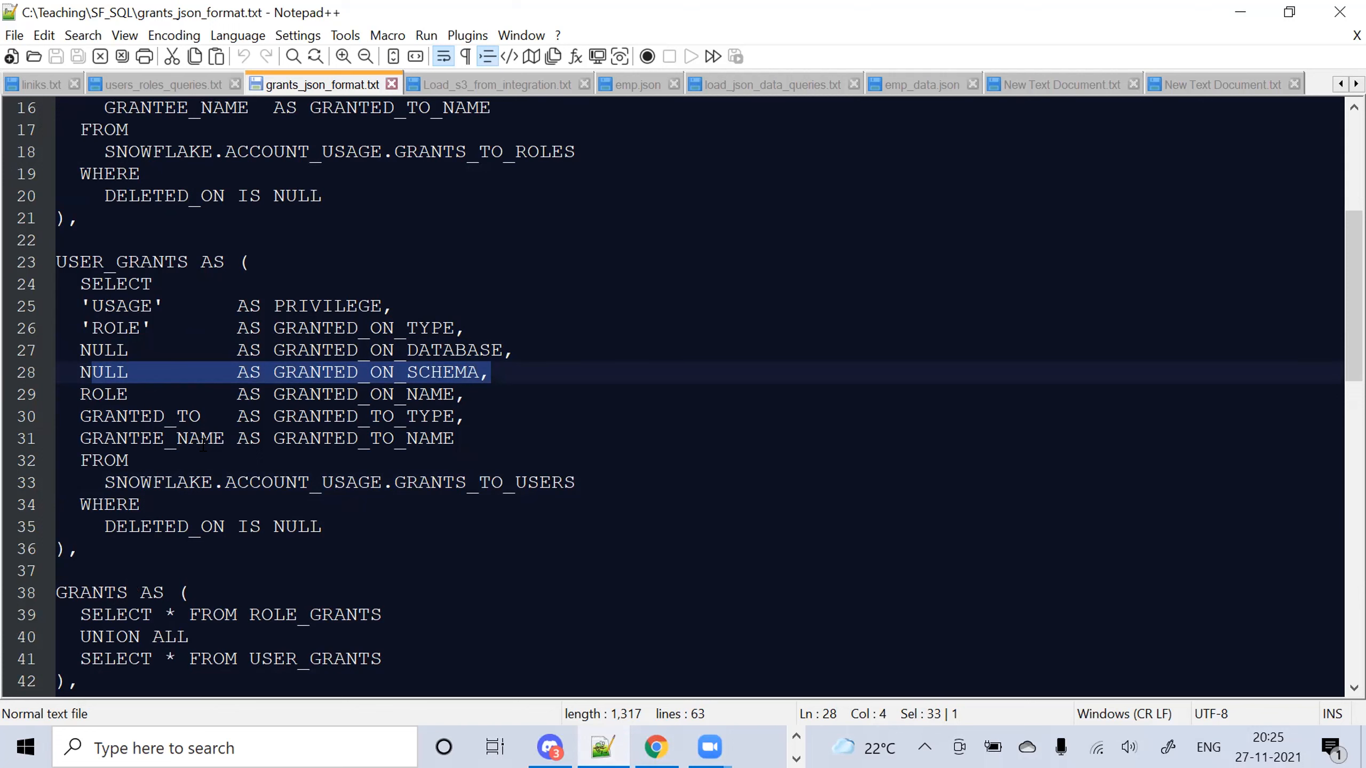
left_click(414, 504)
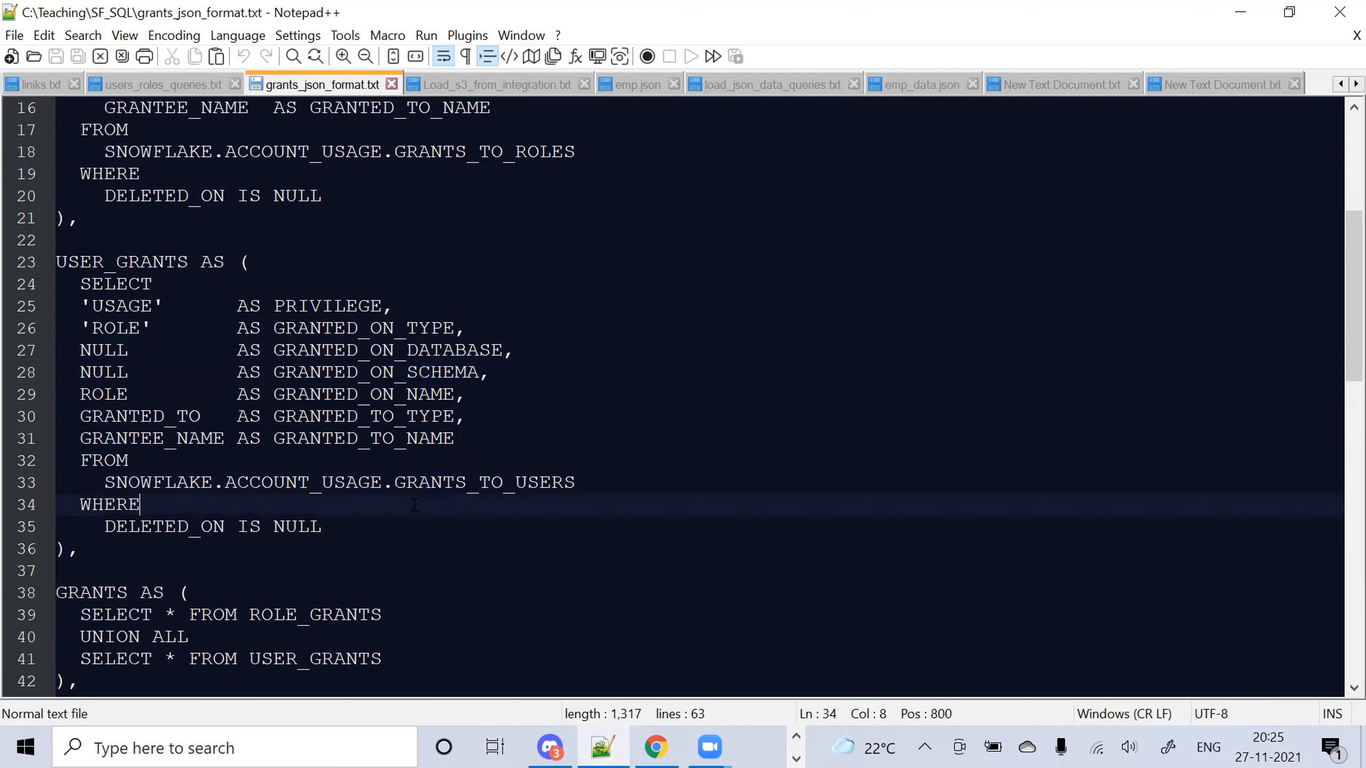
key("Up")
key("Up")
key("Up")
key("Up")
key("Up")
key("Up")
key("Up")
key("Up")
key("Up")
key("Up")
key("Up")
key("Up")
key("Up")
key("Up")
key("Up")
key("Up")
key("Up")
key("Up")
key("Up")
key("Up")
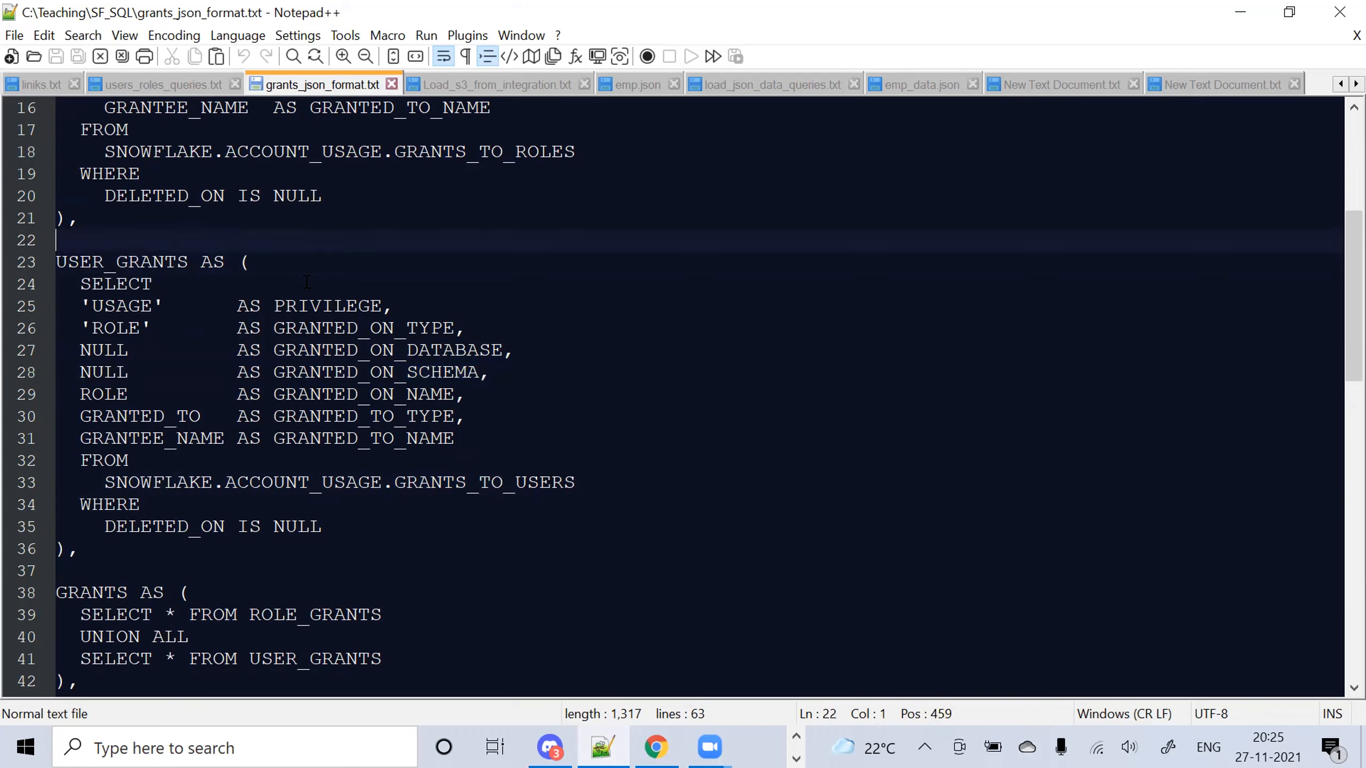
key("Up")
key("Up")
key("Up")
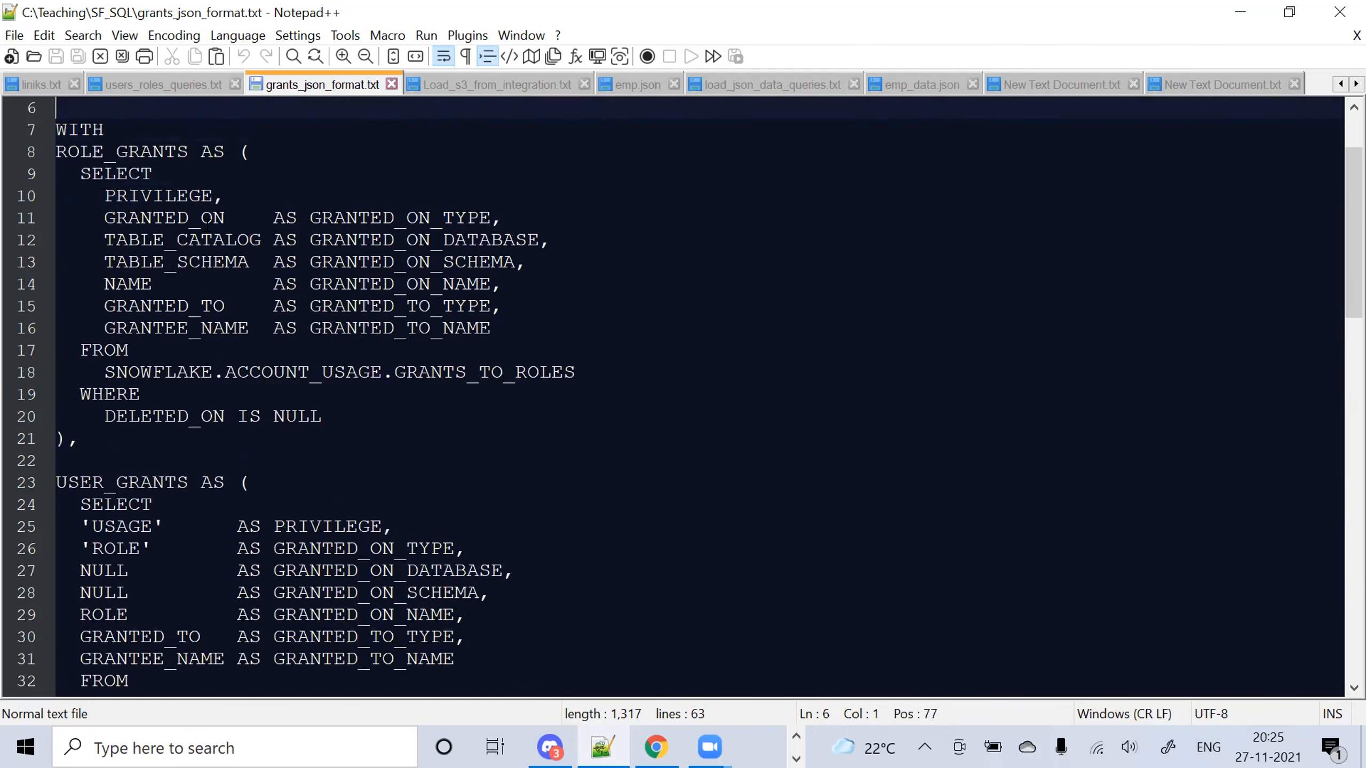
Select the grants-to-JSON query lines down to the final SELECT FROM JSON_GRANTS line
left_click_drag(92, 195, 394, 372)
key("Down")
key("Down")
key("Down")
key("Down")
key("Down")
key("Down")
key("Down")
key("Down")
key("Down")
key("Down")
key("Down")
key("Down")
key("Down")
key("Down")
key("Down")
key("Down")
key("Down")
key("Down")
key("Down")
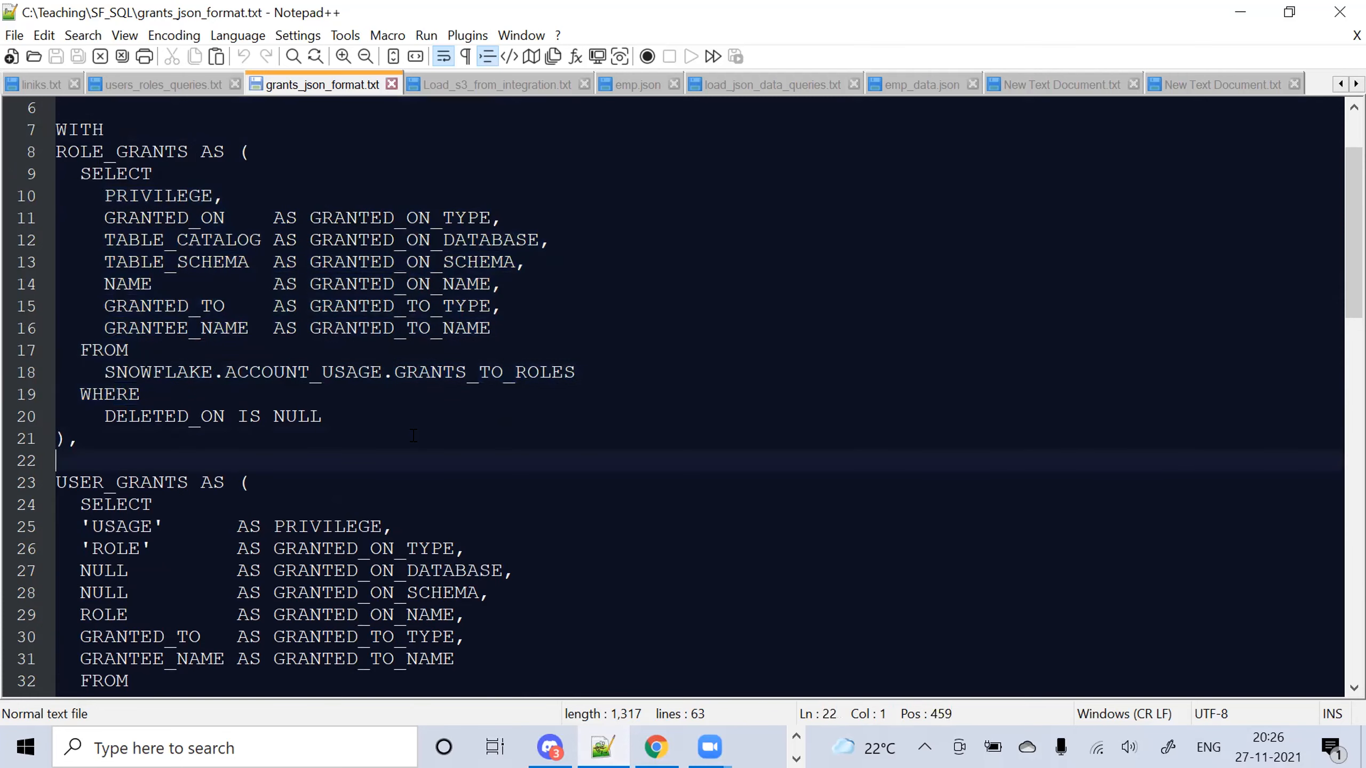
key("Down")
key("Down")
key("Down")
key("Down")
key("Down")
key("Down")
key("Down")
key("Down")
key("Down")
key("Down")
key("Down")
key("Down")
key("Down")
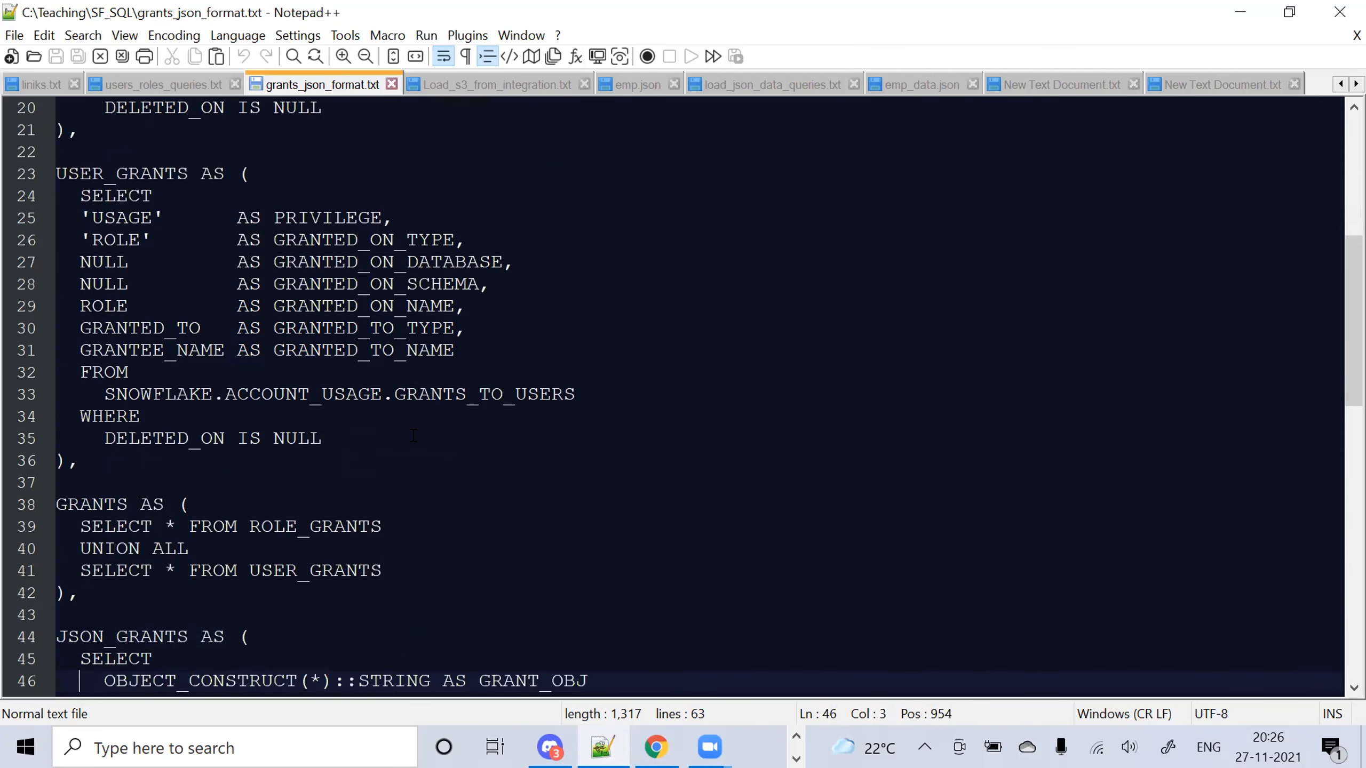
key("Down")
key("Down")
key("Down")
key("Down")
key("Down")
key("Down")
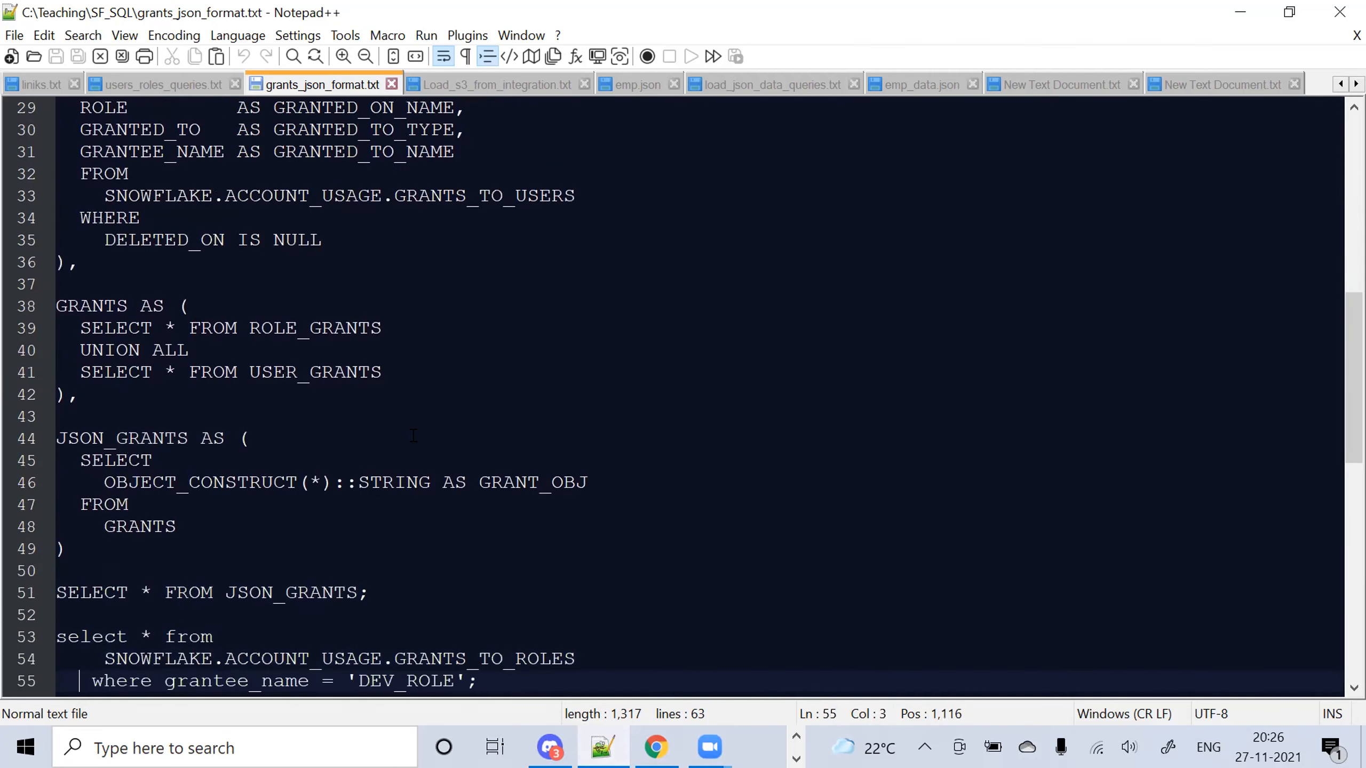
key("Down")
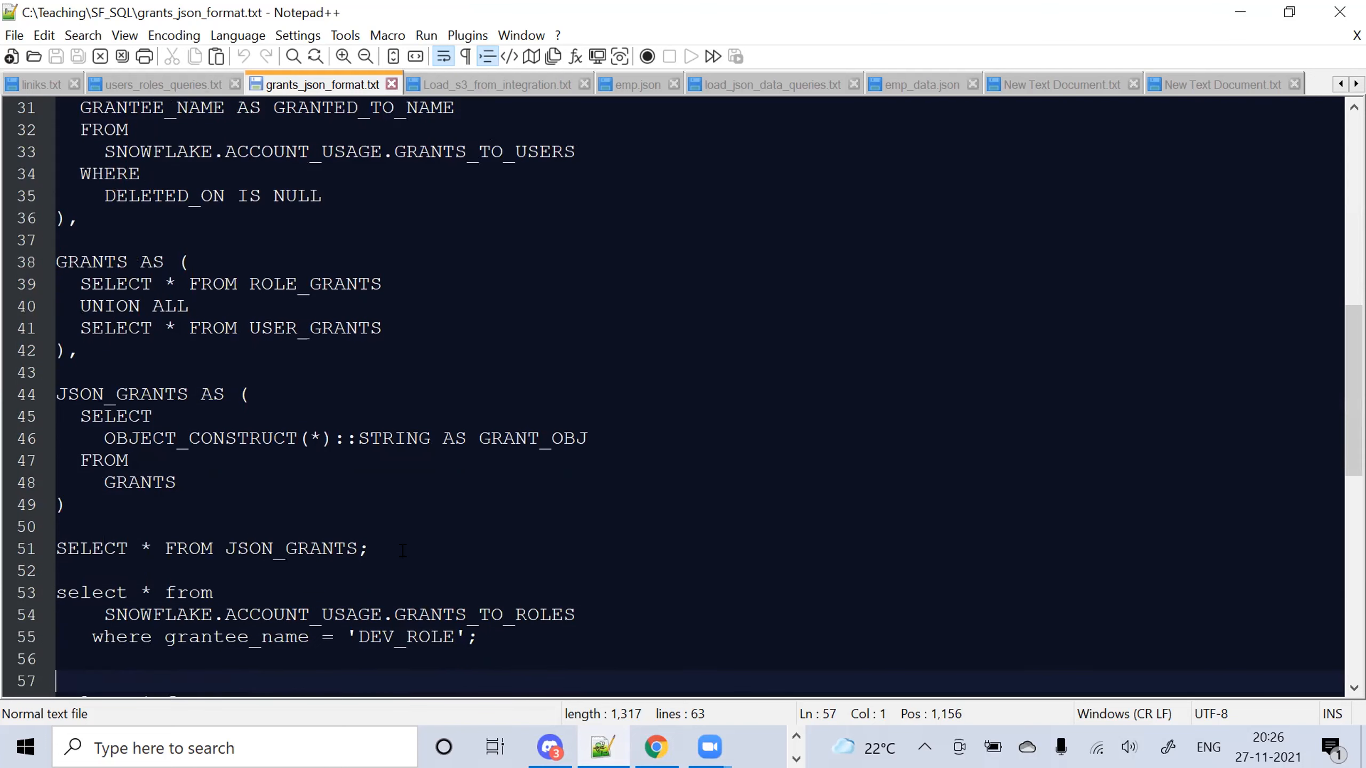
left_click(403, 547)
Highlight the OBJECT_CONSTRUCT(*) call on line 46
left_click(127, 438)
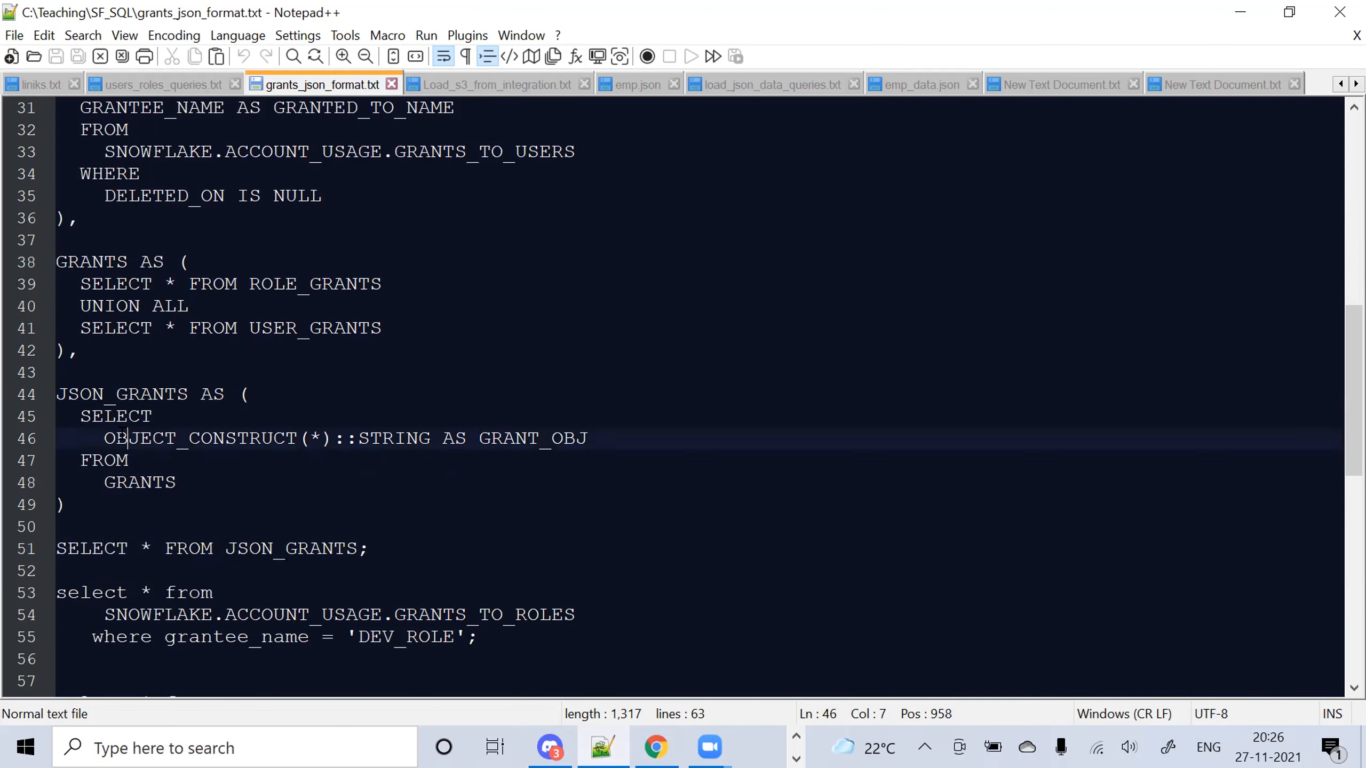
double_click(123, 433)
left_click_drag(124, 433, 316, 432)
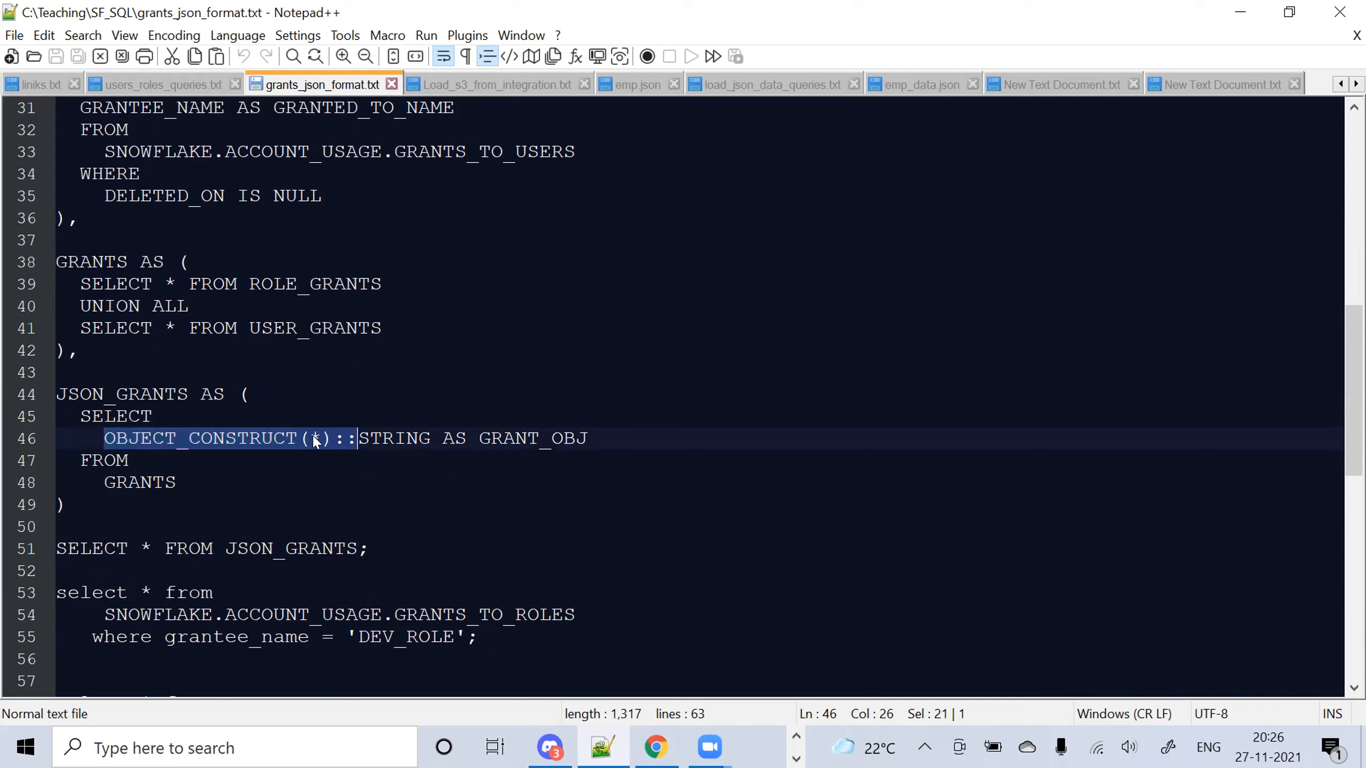
left_click(91, 438)
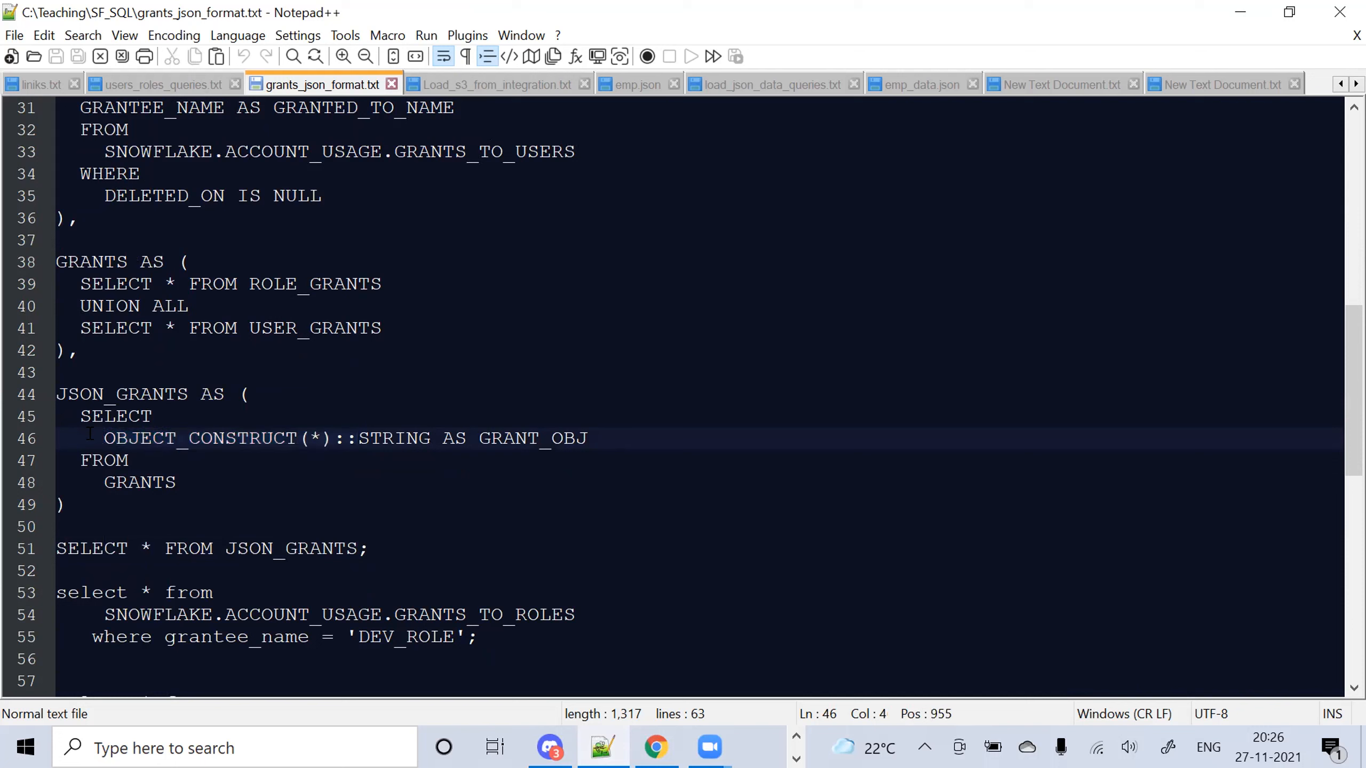
left_click_drag(90, 433, 380, 440)
Select the whole query through line 51, copy it, and return to the Snowflake worksheet
left_click(387, 545)
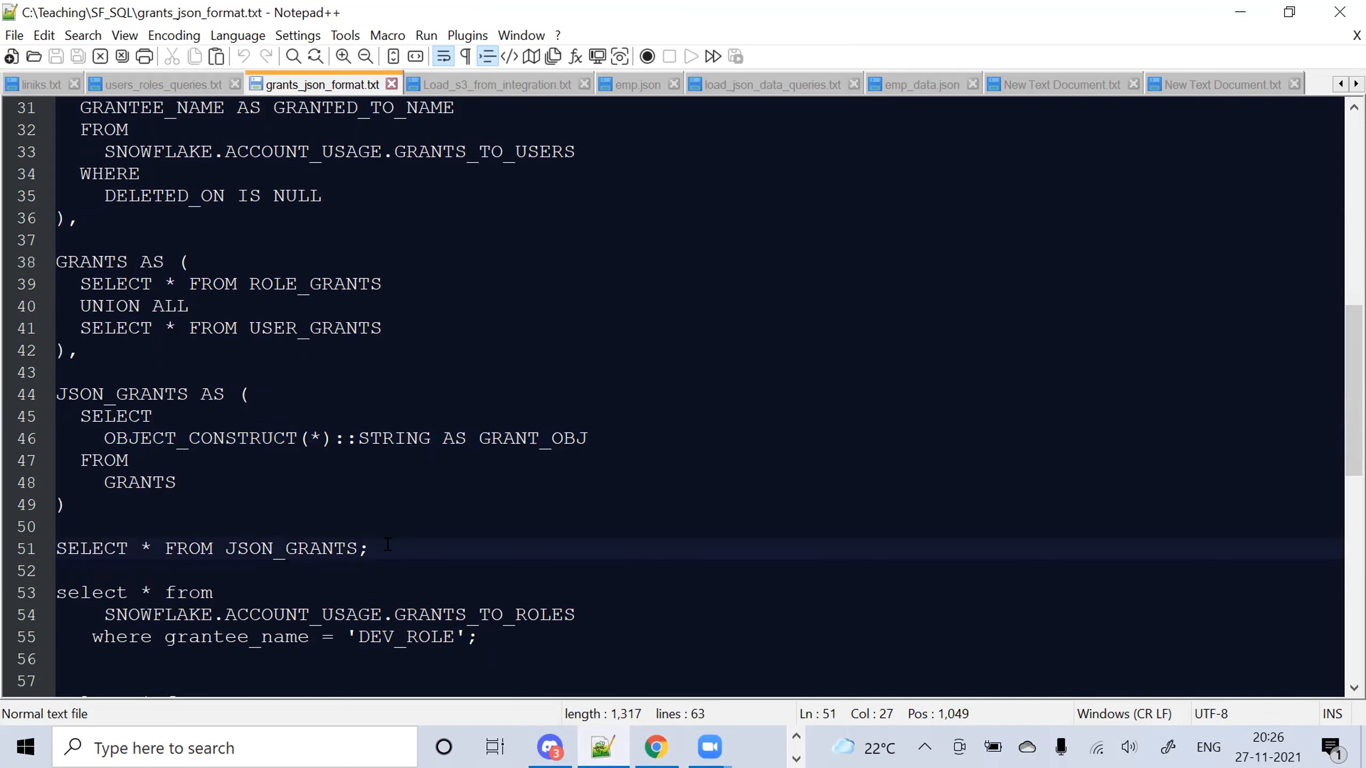
left_click_drag(399, 547, 408, 470)
left_click(32, 255)
key("shift+Down")
key("shift+Down")
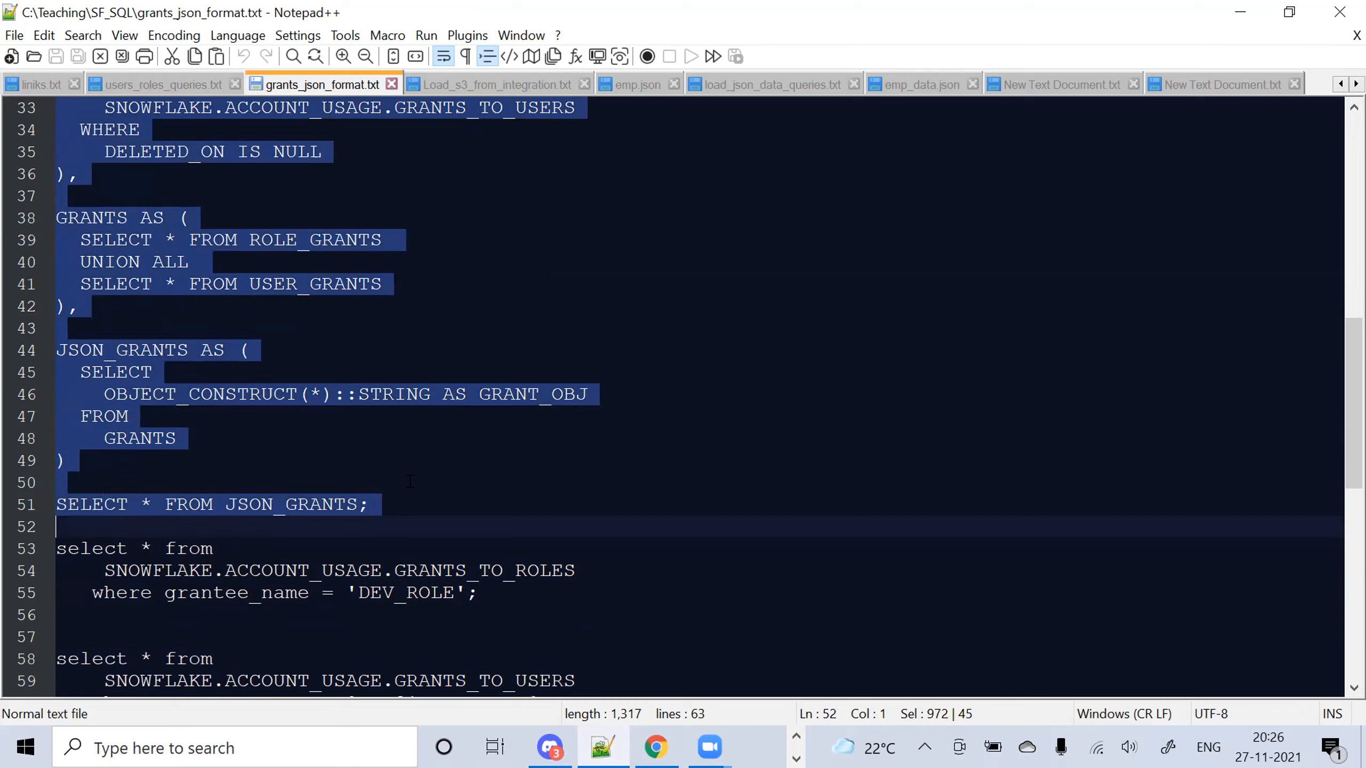
left_click(656, 747)
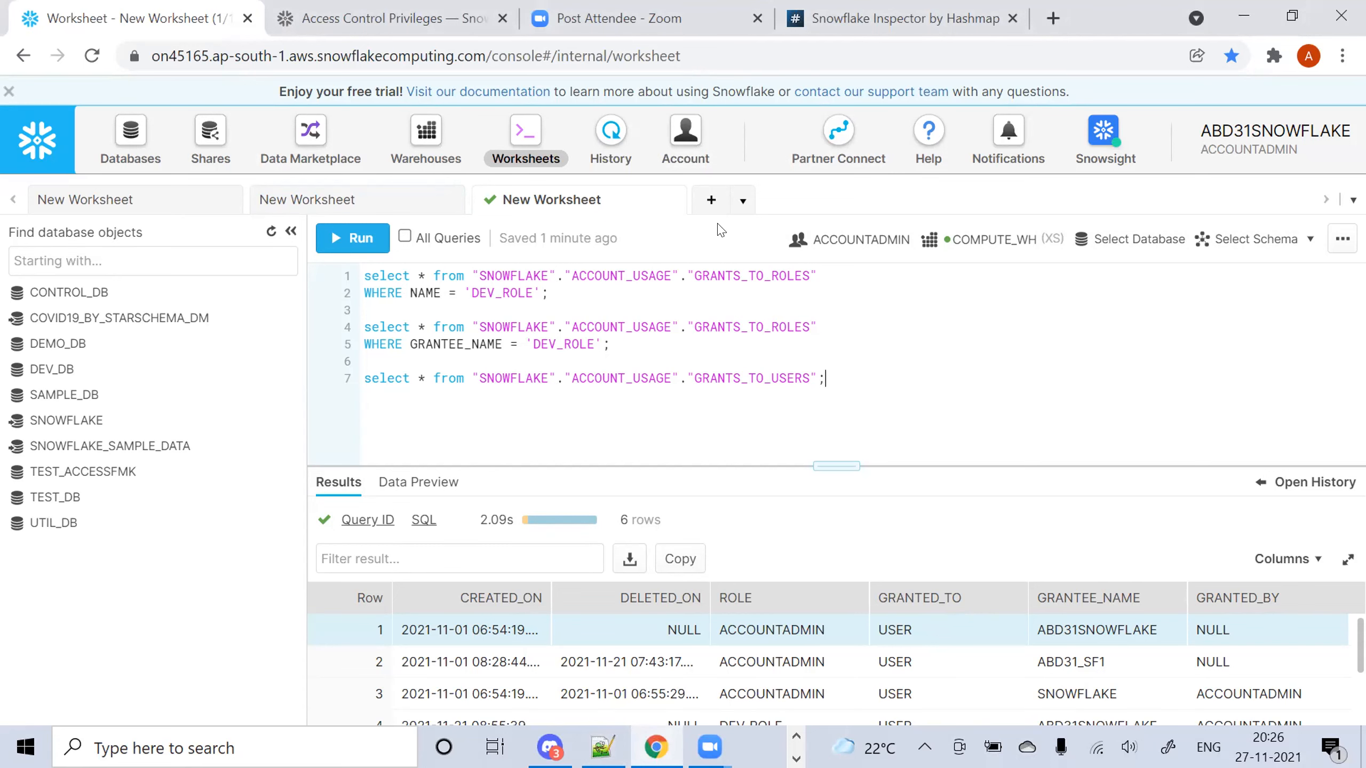
Paste the grants-to-JSON query into a new worksheet and add an AND after line 29
left_click(710, 199)
left_click(491, 327)
key("ctrl+v")
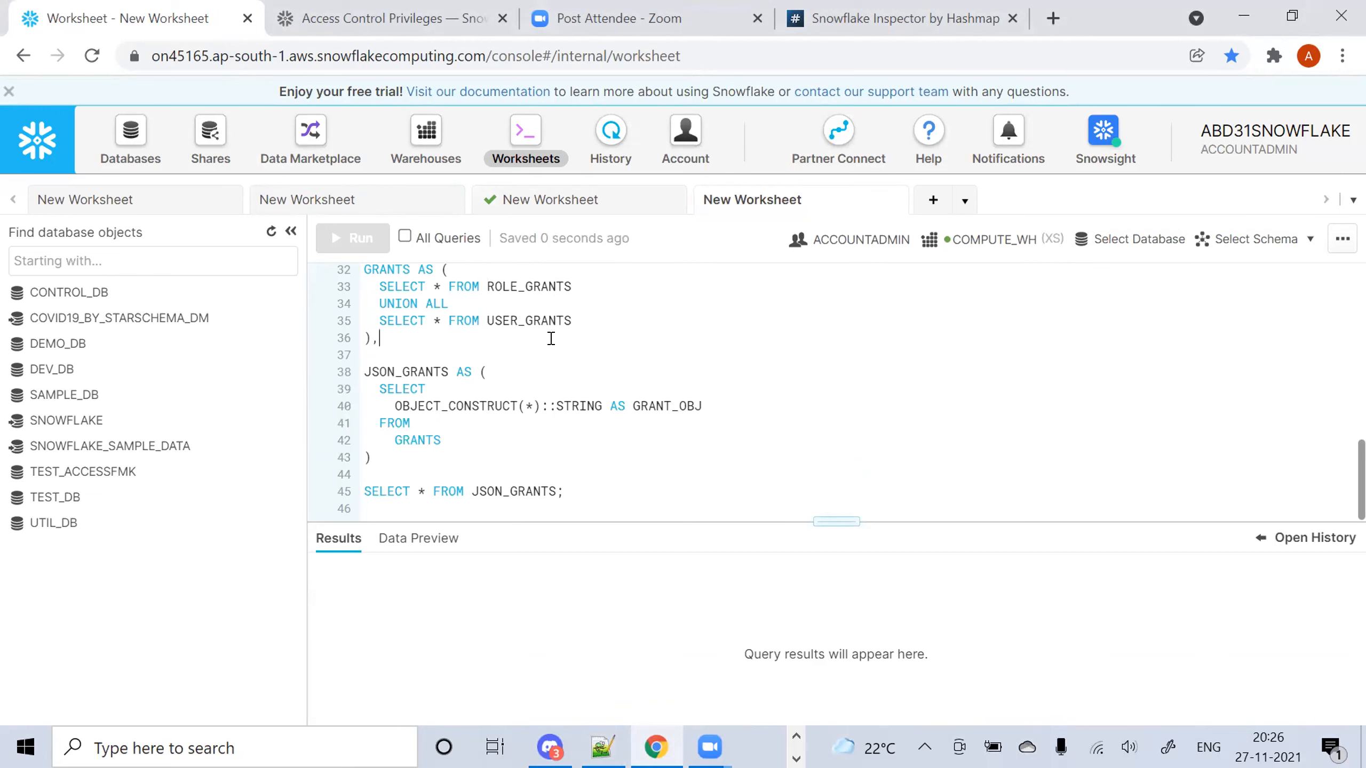
key("Up")
key("Up")
key("Up")
key("Up")
key("Up")
key("Up")
key("Up")
key("Up")
key("Up")
key("Up")
key("Up")
key("Up")
key("Up")
key("Up")
key("Up")
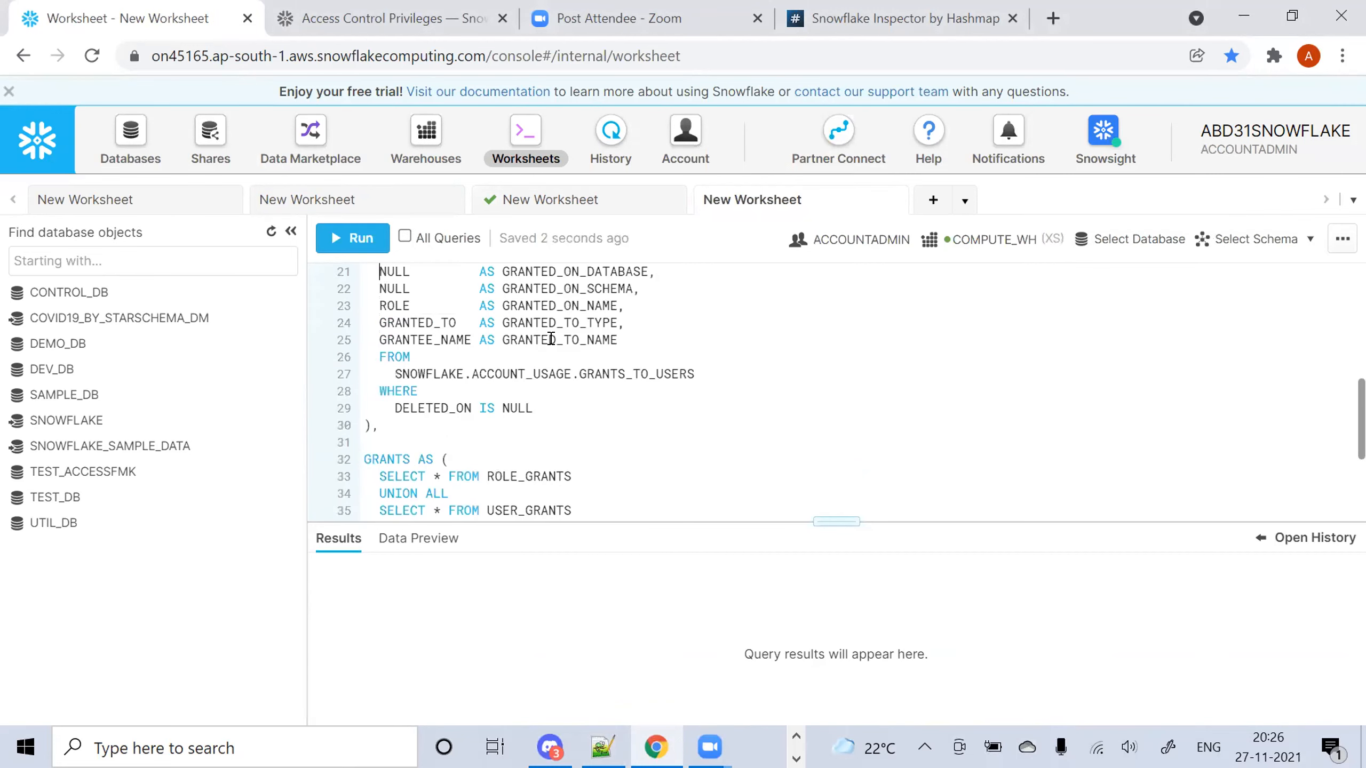
key("Up")
key("Up")
key("Up")
key("Up")
key("Up")
key("Up")
left_click(561, 501)
key("Return")
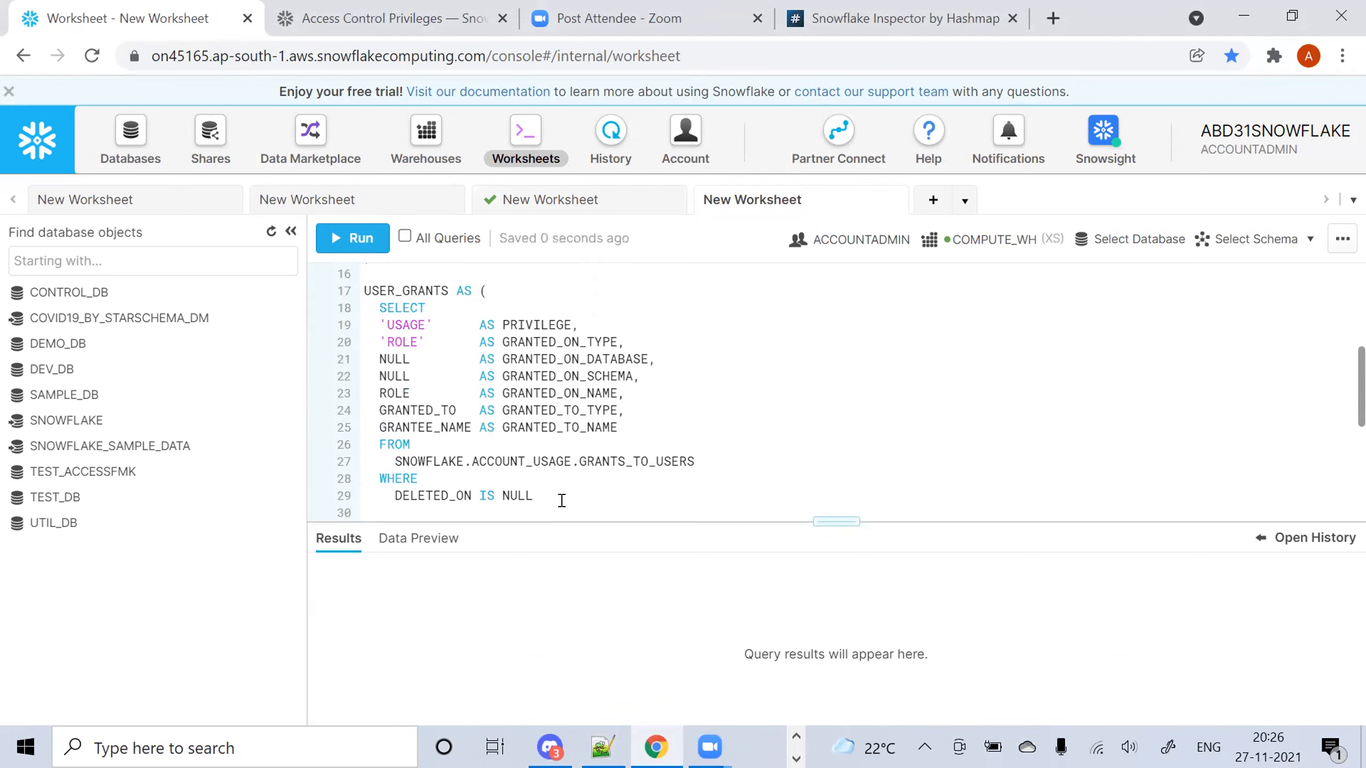
type("AND")
Check the GRANTEE_NAME = 'DEV_ROLE' filter in the earlier grants worksheet
left_click(576, 213)
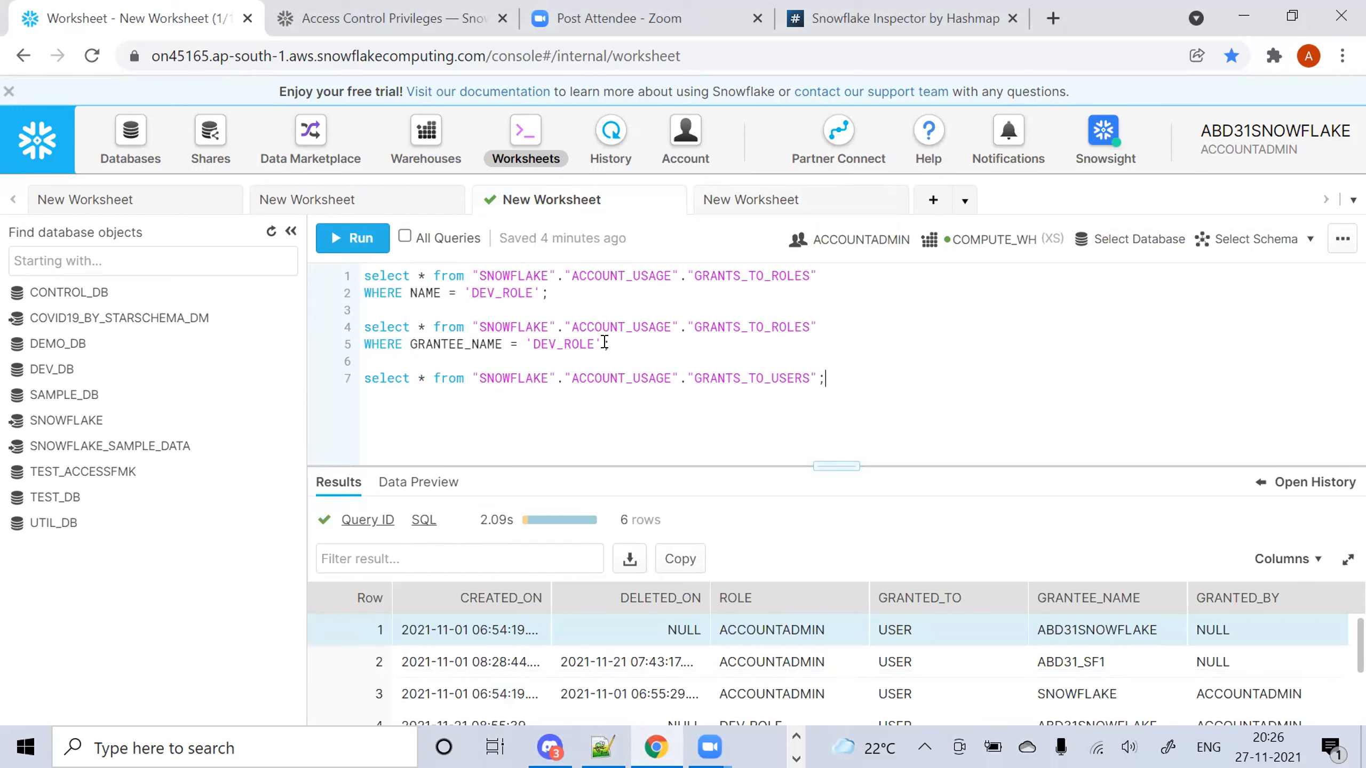
left_click_drag(612, 343, 413, 342)
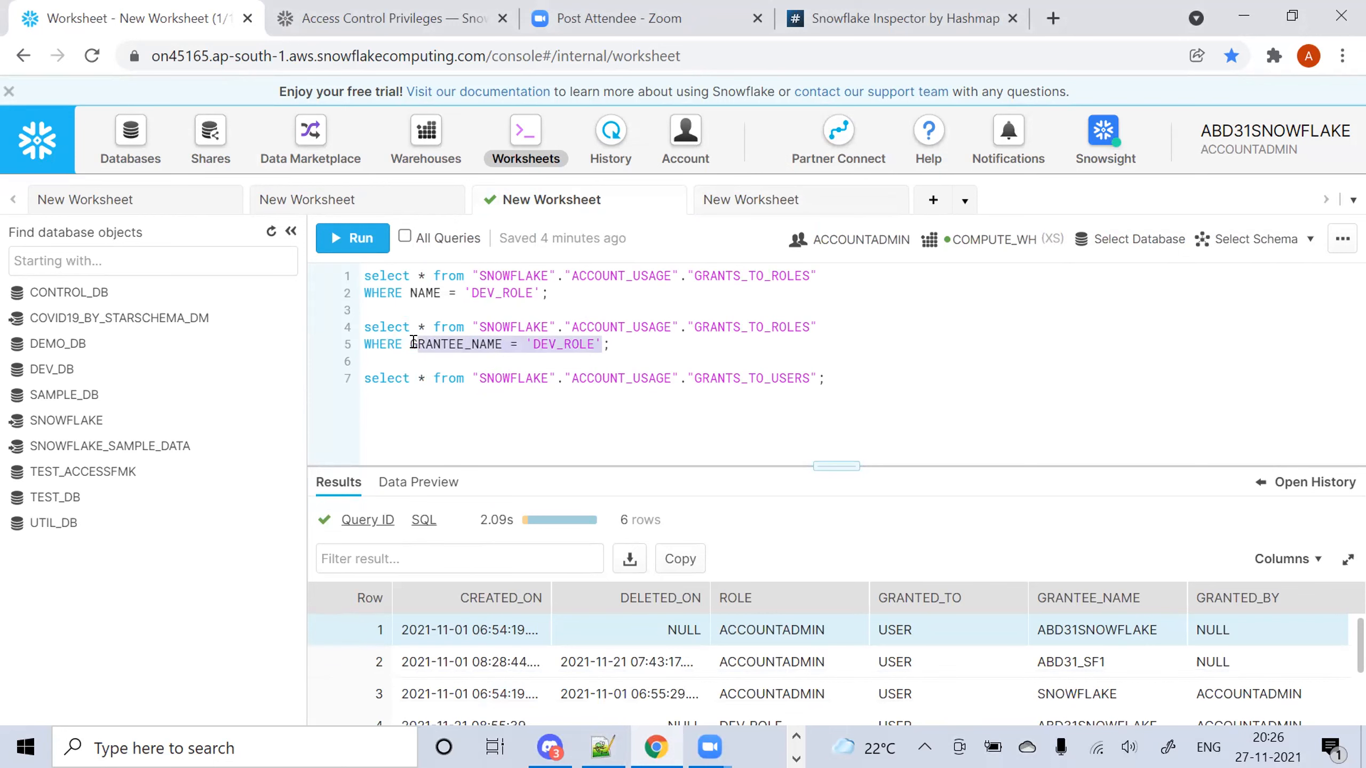
left_click(789, 196)
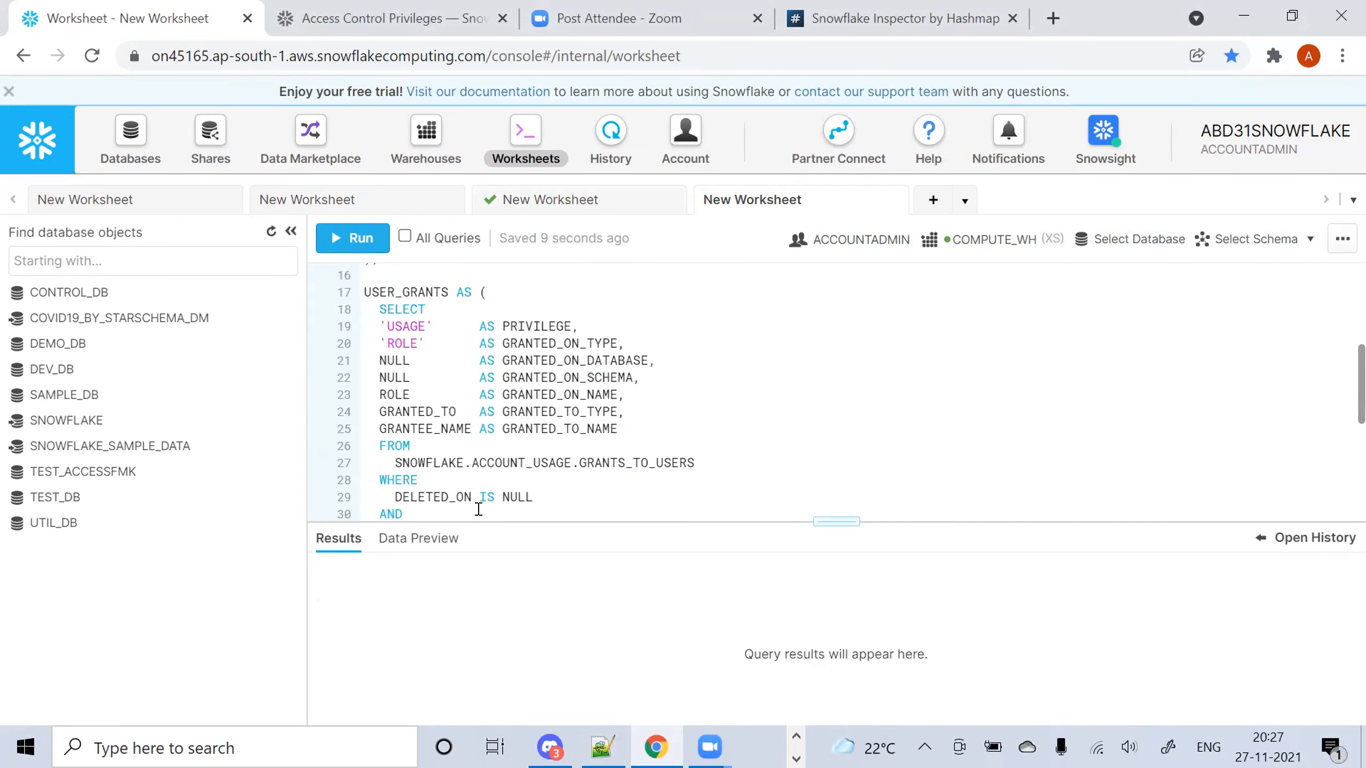
Replace the stray AND on line 30 with '),' and run the query, returning 138 rows
left_click_drag(441, 501, 387, 507)
left_click(409, 507)
key("BackSpace")
key("BackSpace")
type("),")
key("ctrl+Return")
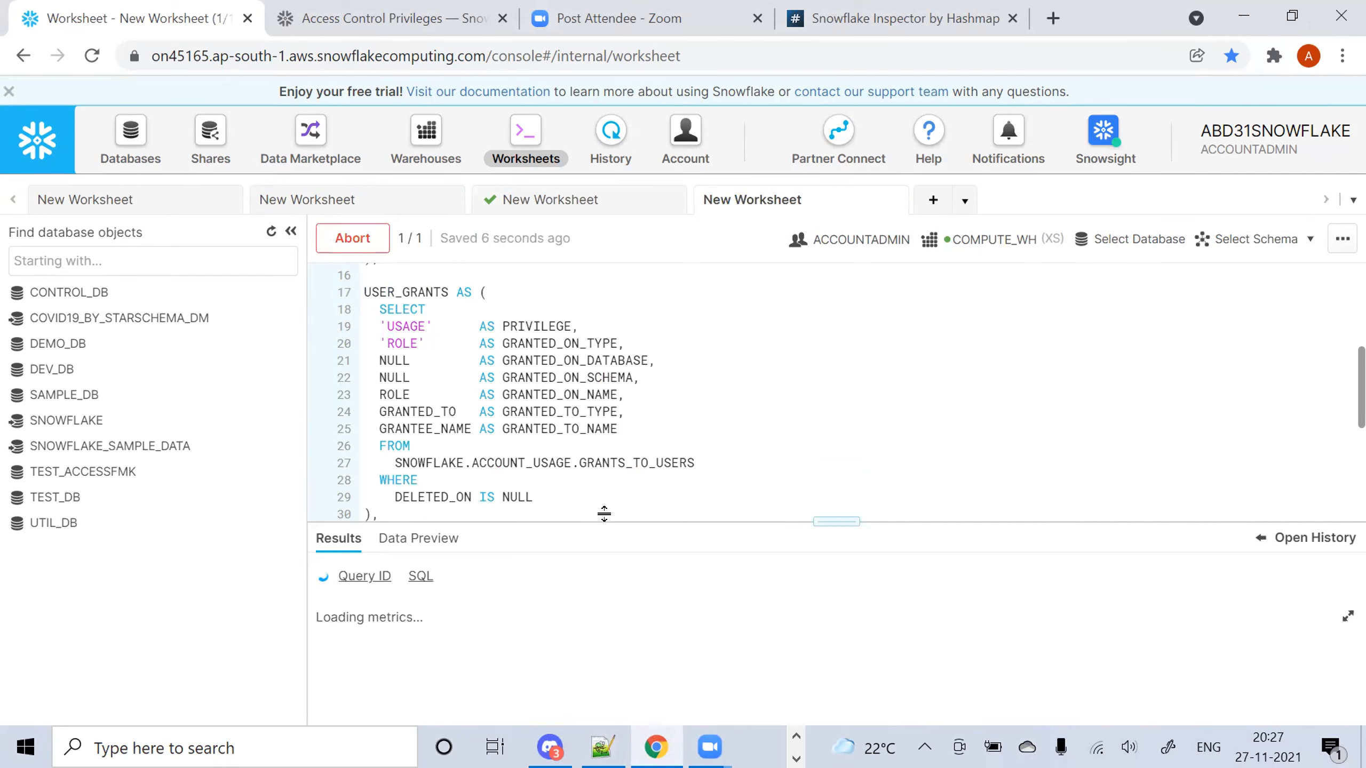
left_click_drag(651, 520, 670, 366)
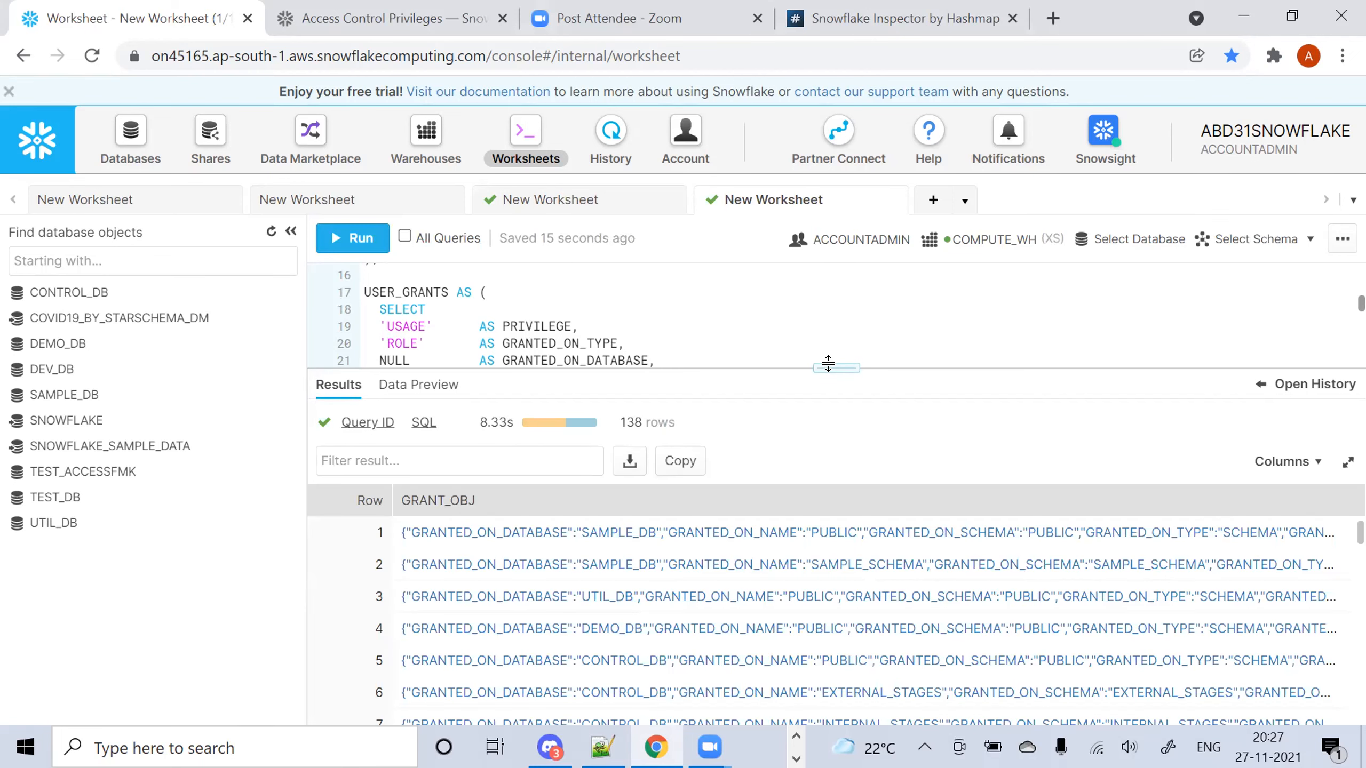
Enlarge the results pane and view the full JSON of the first GRANT_OBJ row
left_click_drag(825, 367, 823, 271)
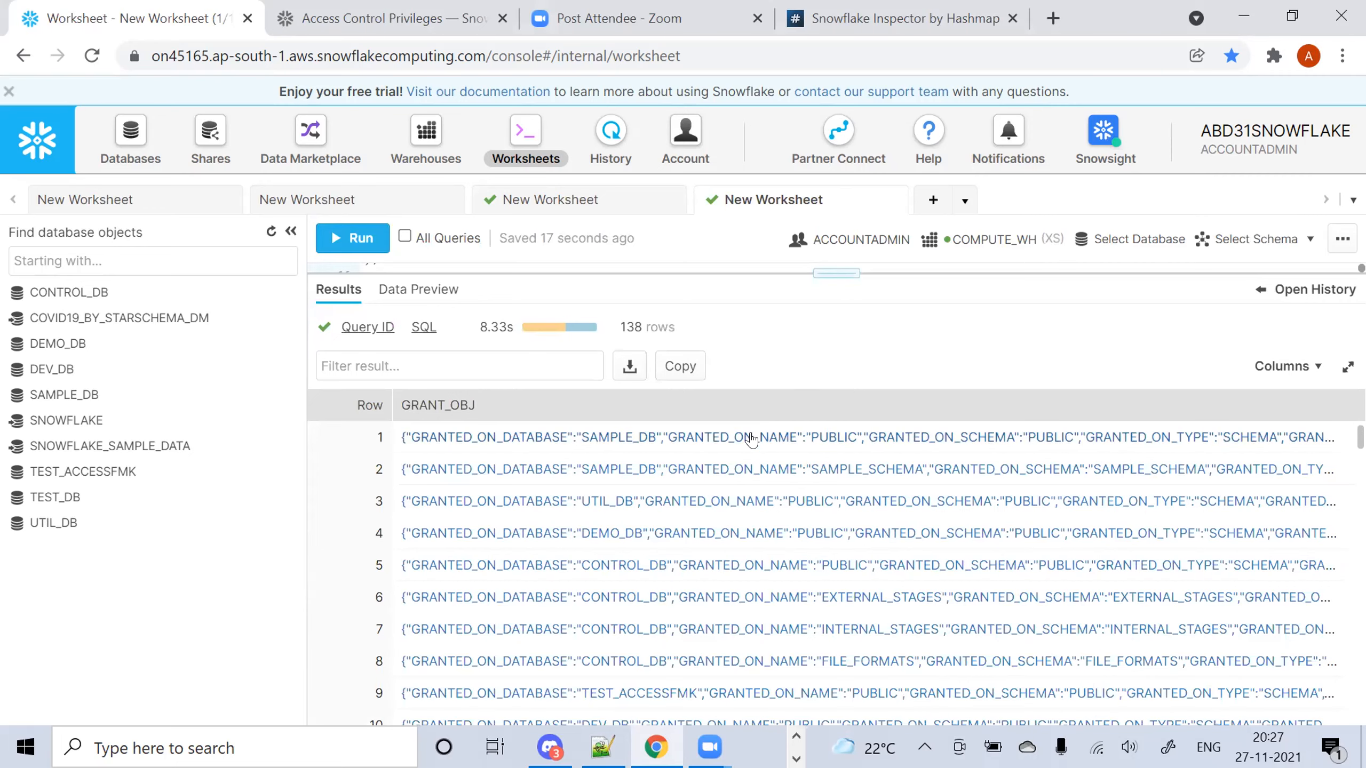
double_click(752, 438)
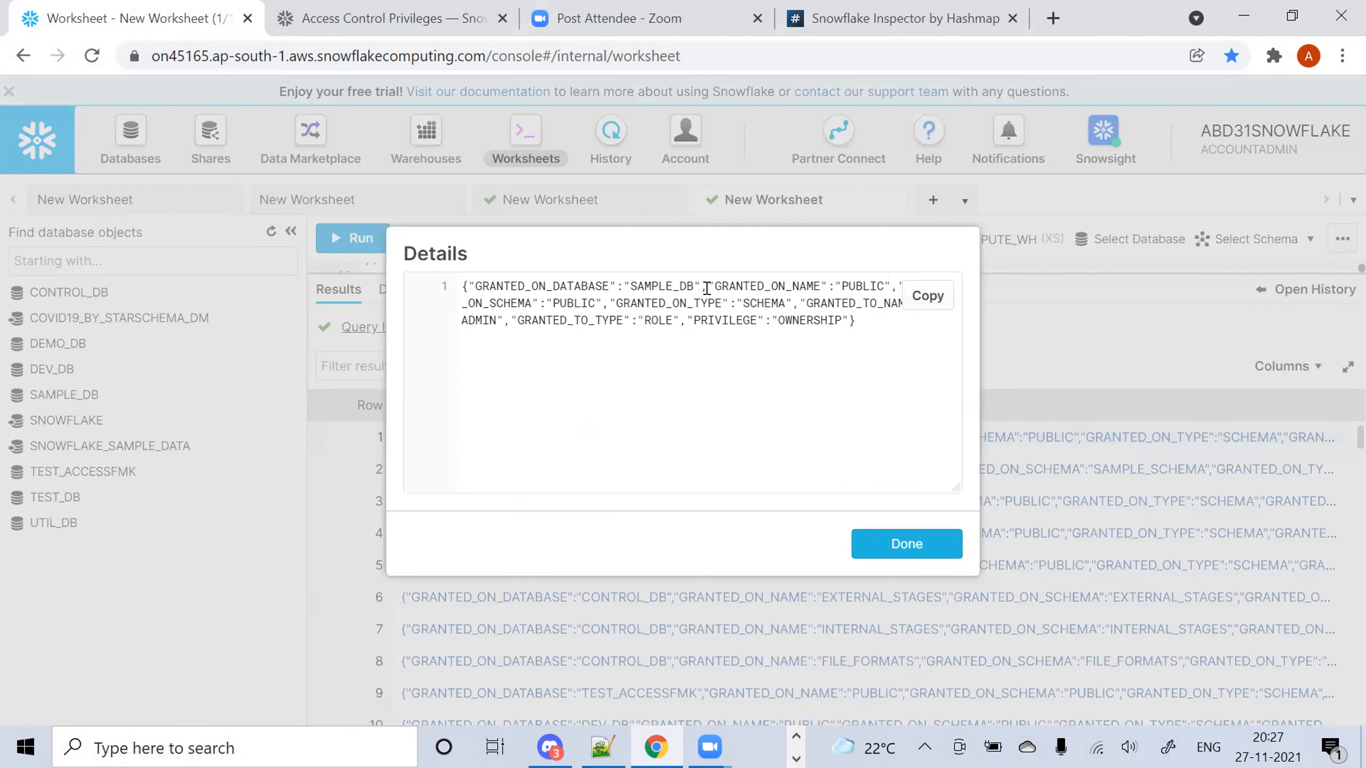
left_click_drag(759, 252, 582, 258)
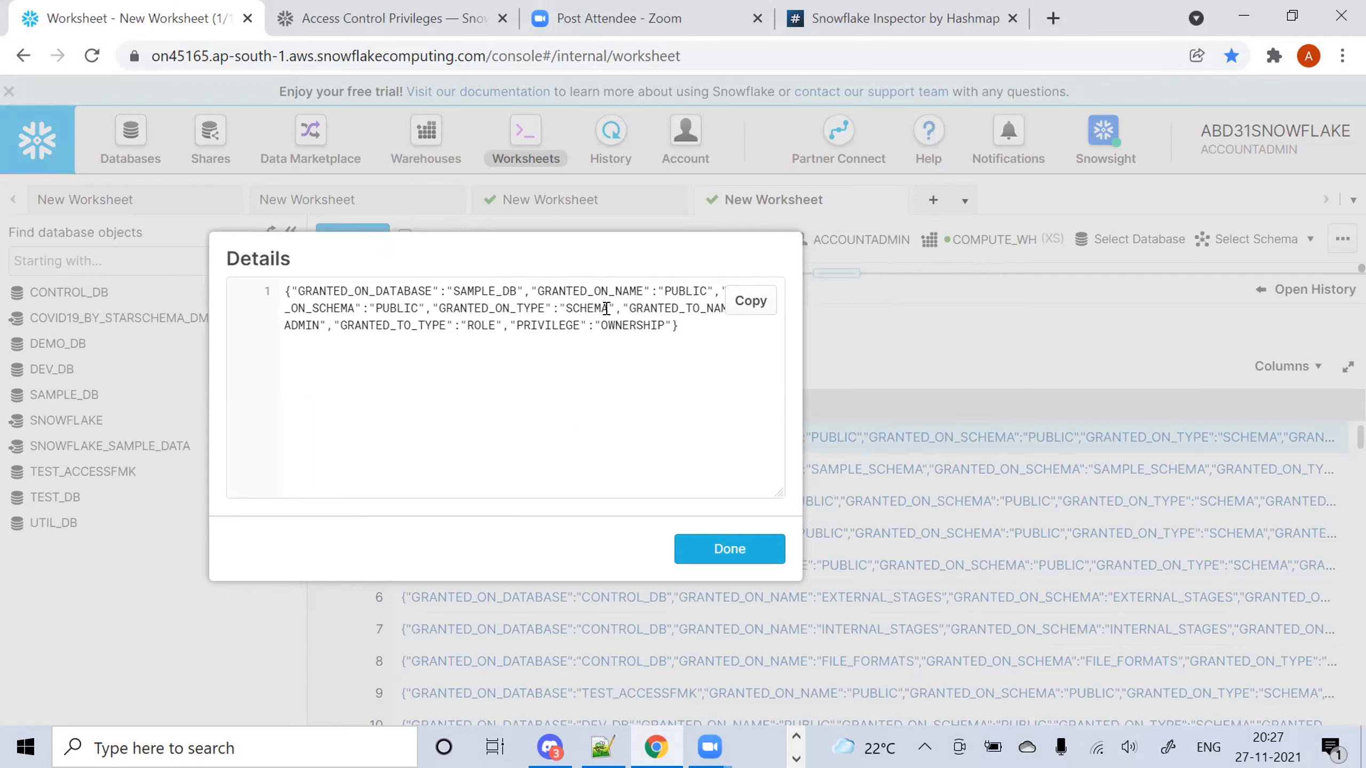
left_click(719, 559)
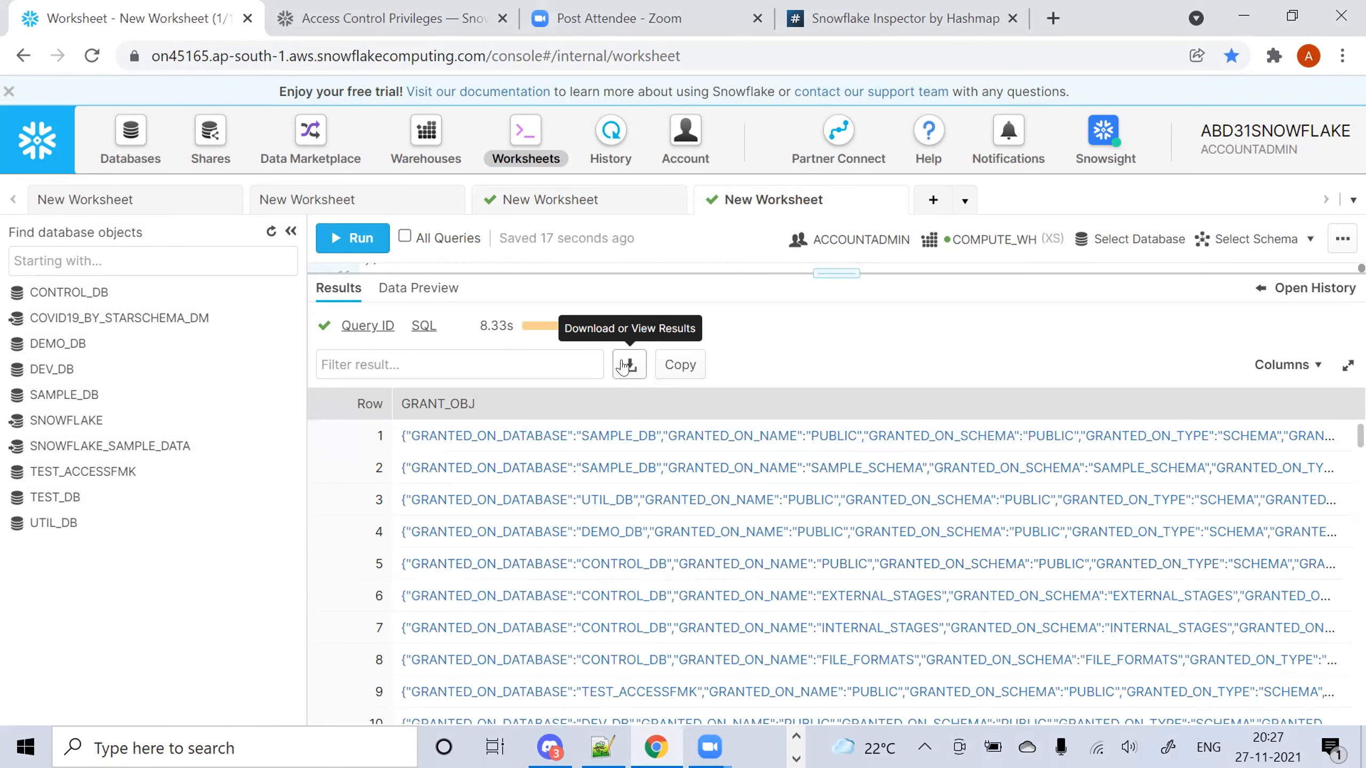
Copy the 138 result rows and export them as result.tsv
left_click(627, 366)
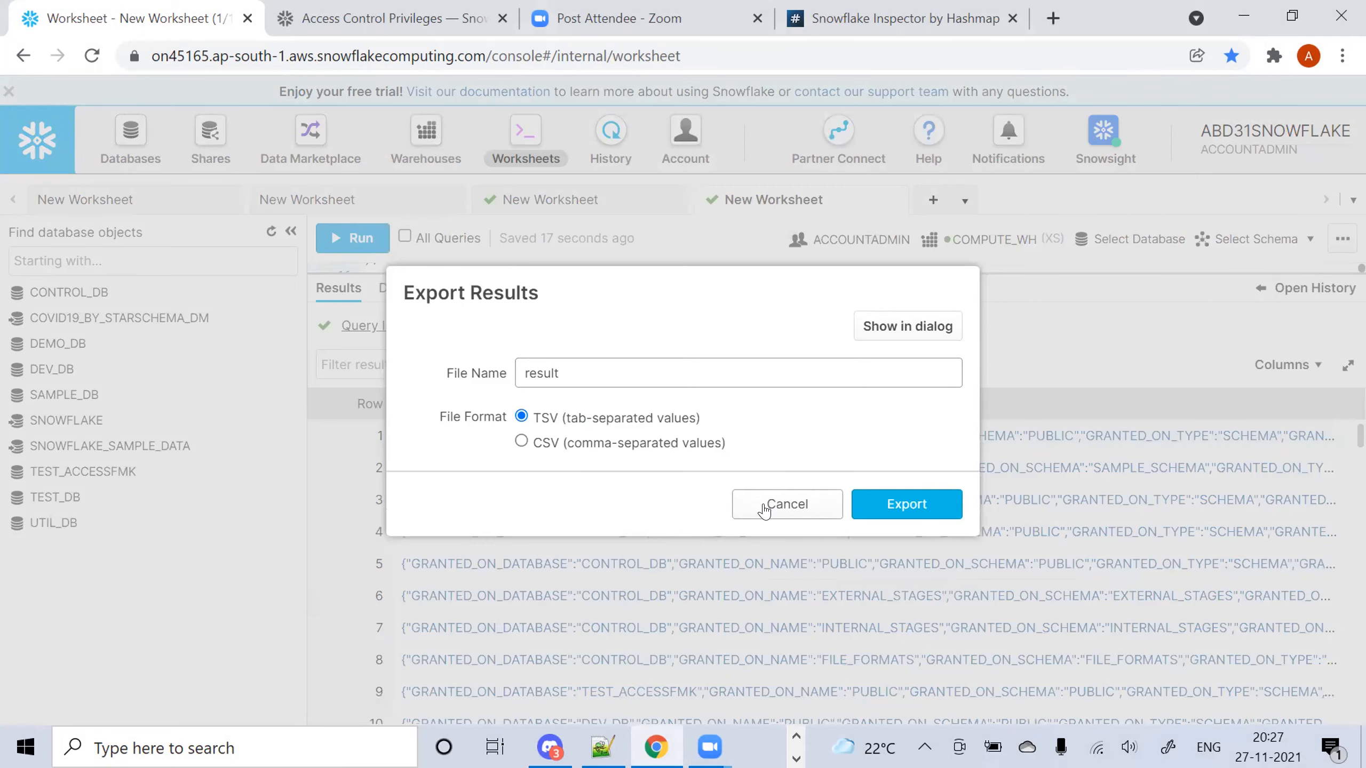
left_click(765, 504)
left_click(680, 368)
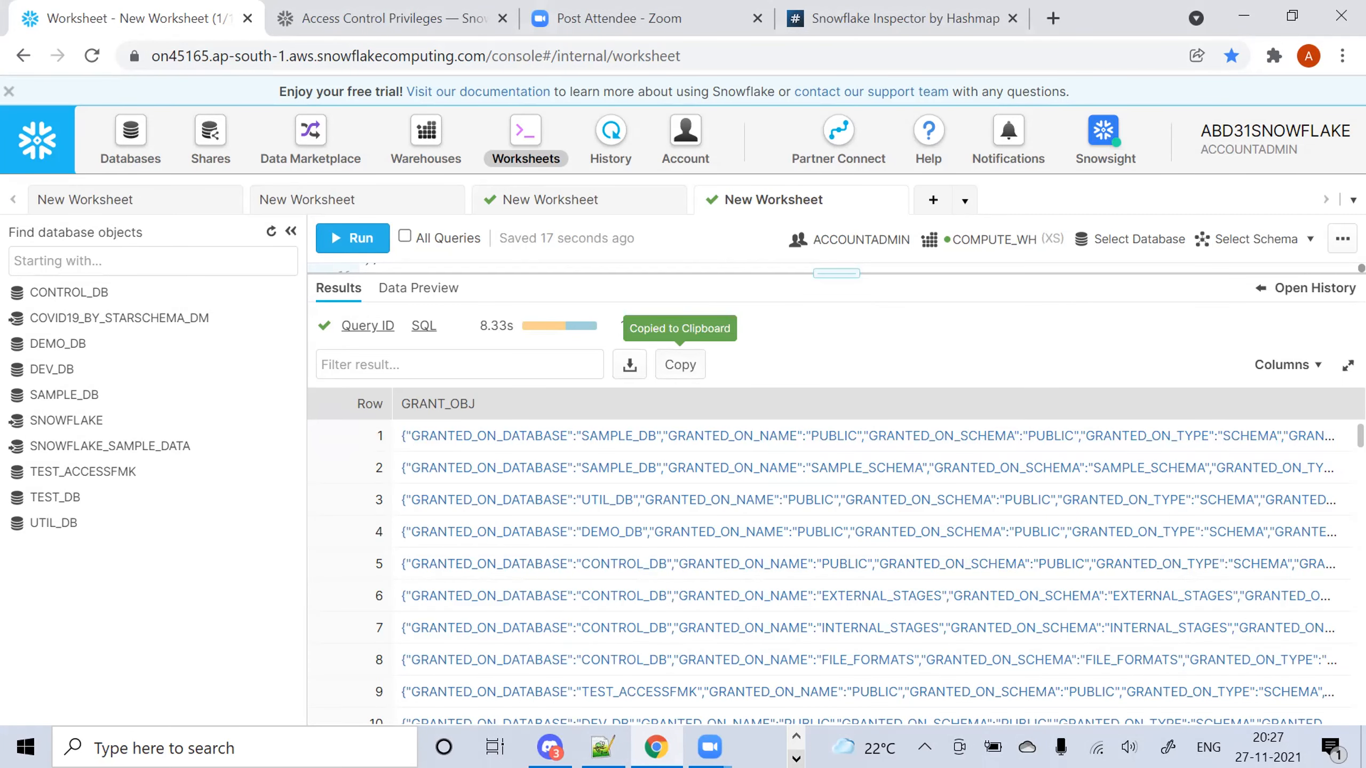
left_click(632, 366)
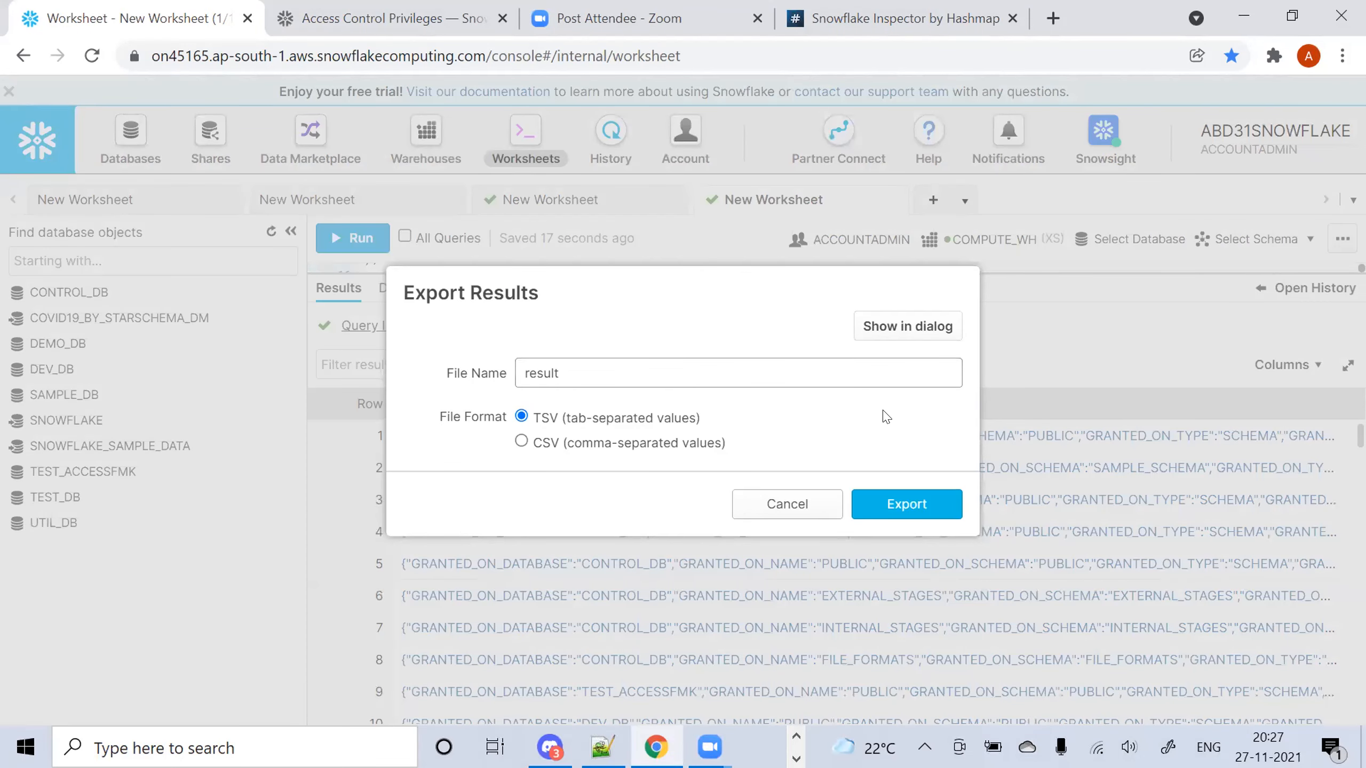
left_click(894, 502)
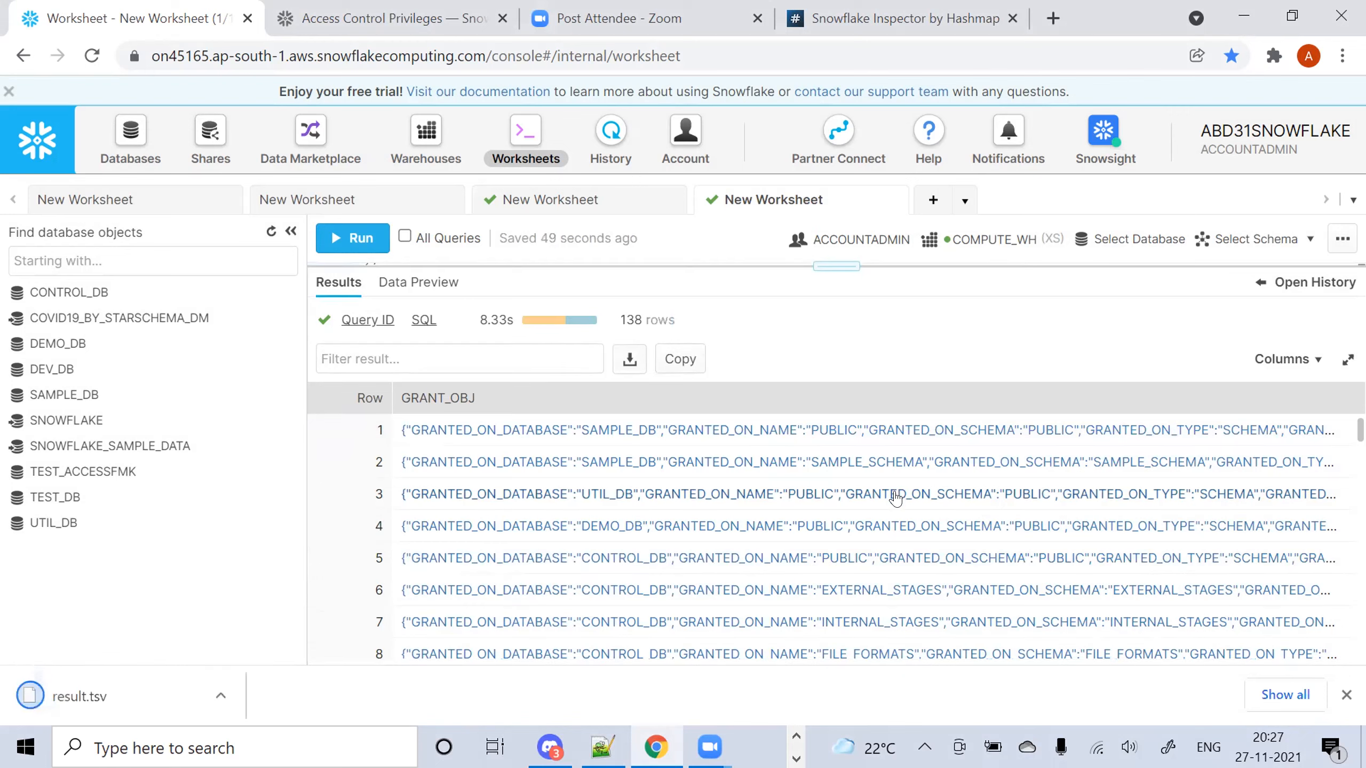
Show the downloaded result.tsv in its folder
left_click(229, 695)
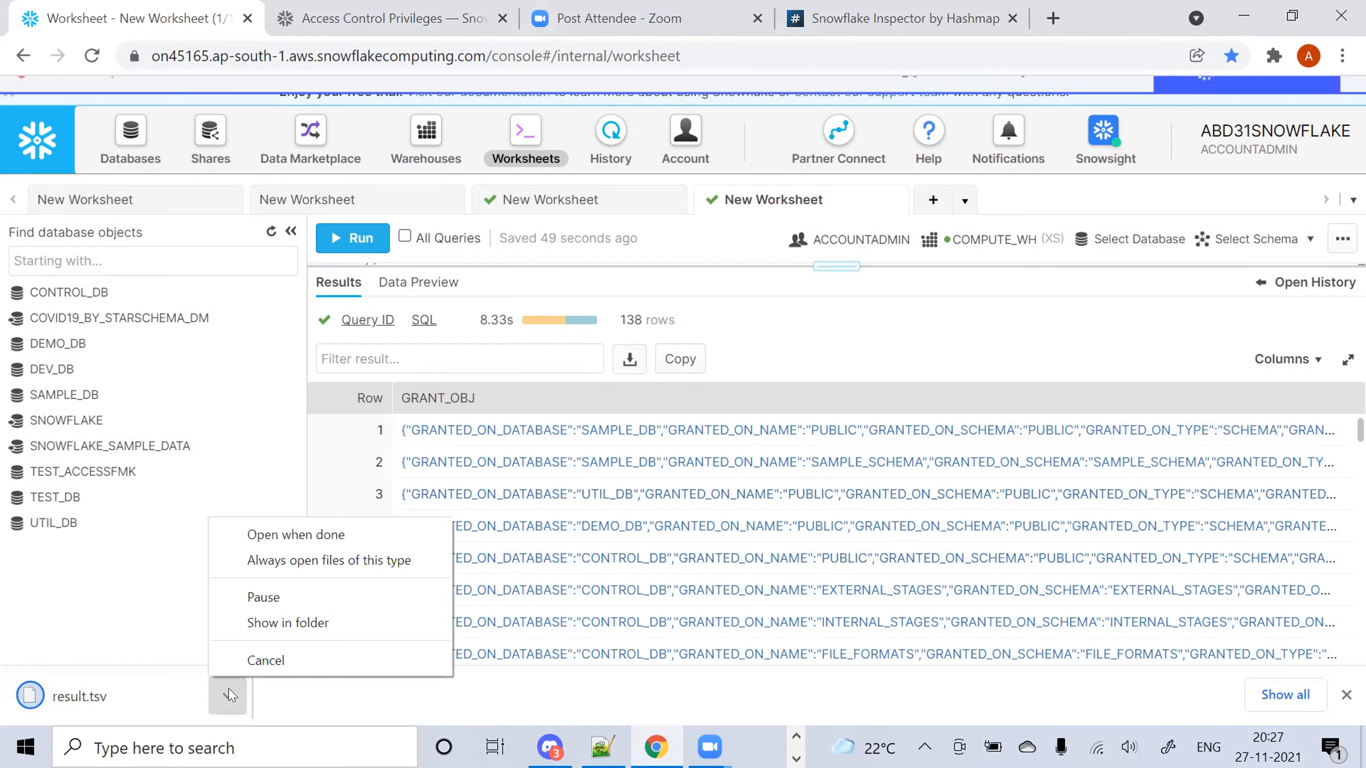
left_click(300, 635)
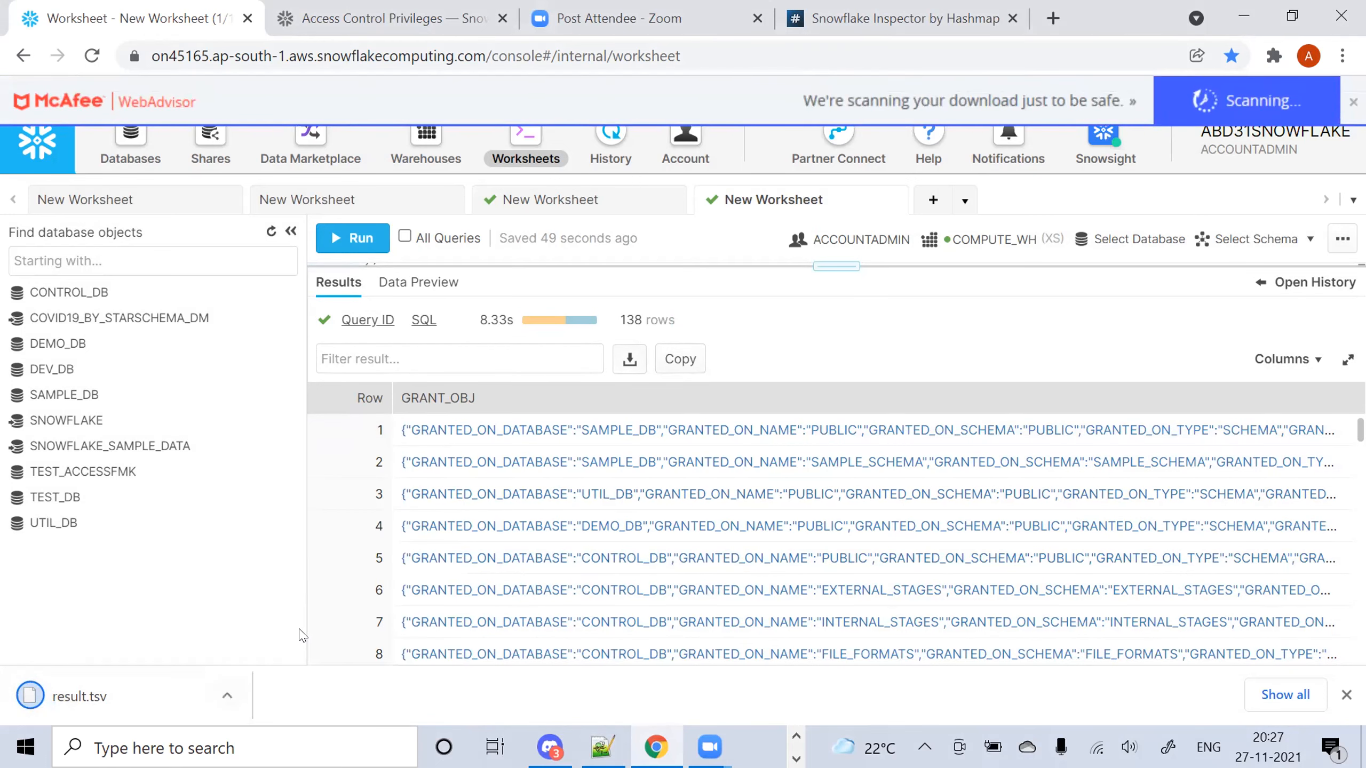
left_click(221, 704)
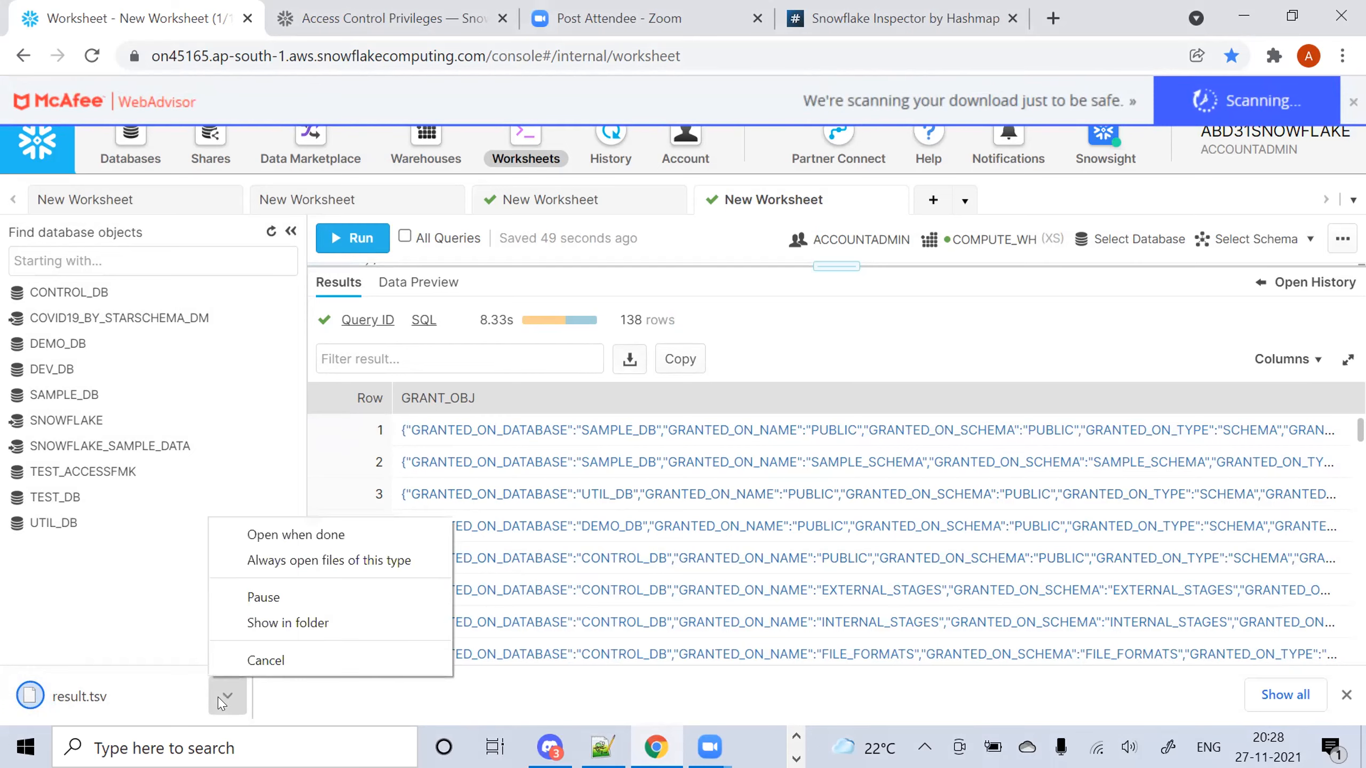
left_click(647, 747)
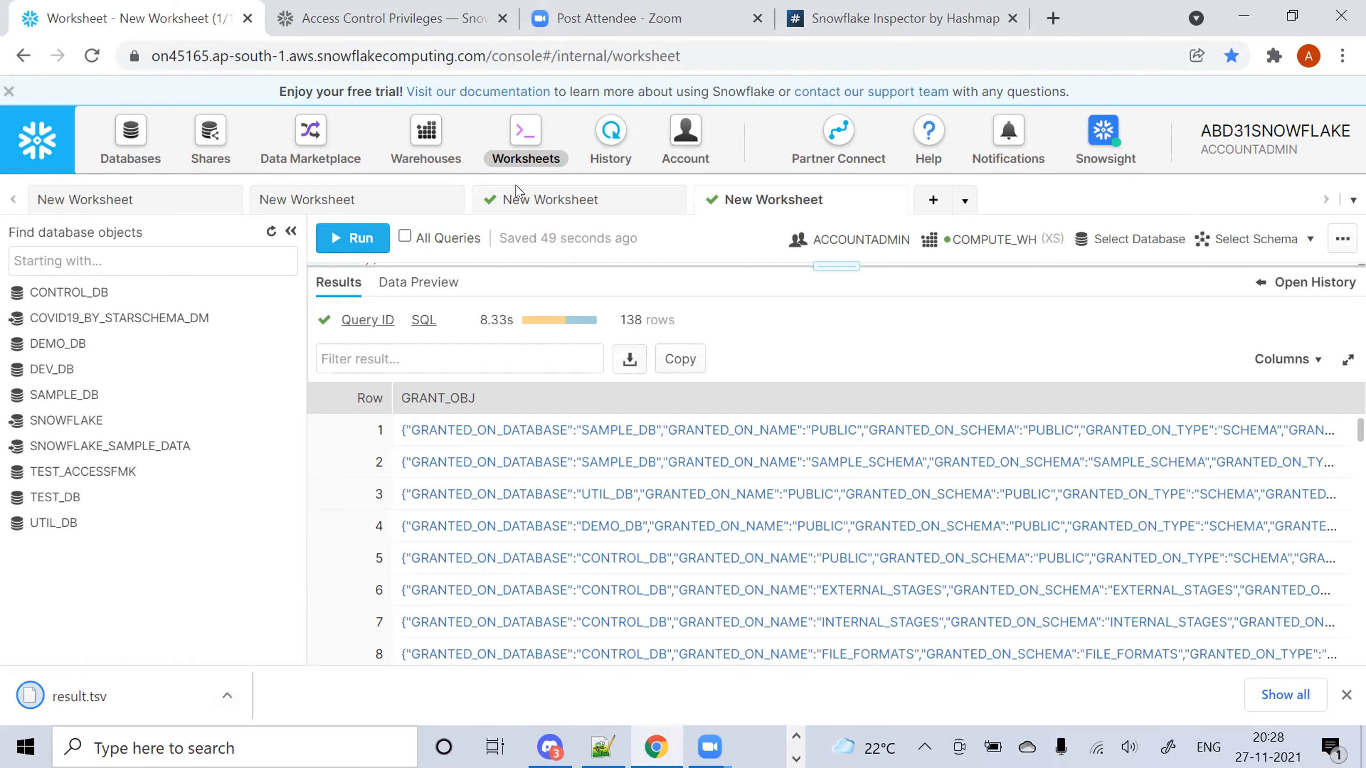
Start a new visualization in Snowflake Inspector and review its grants query text
key("ctrl+4")
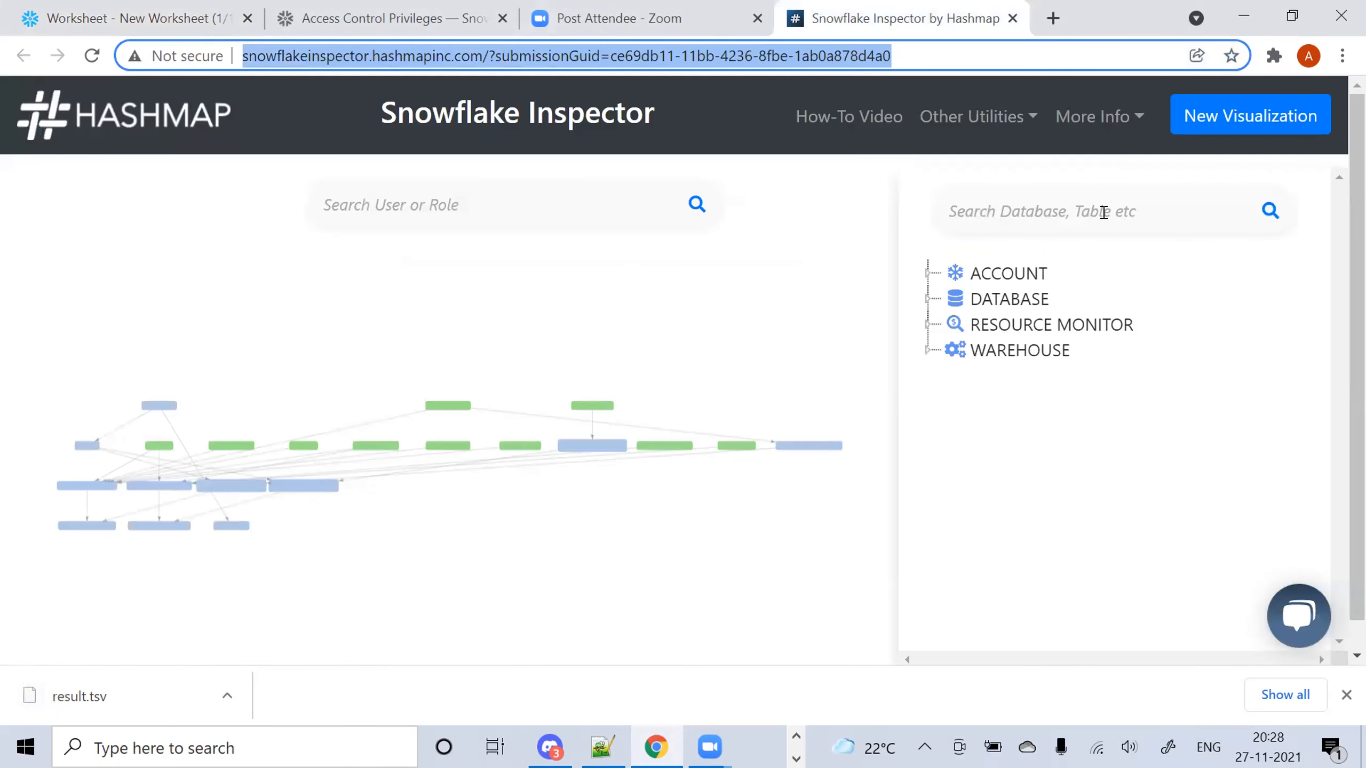
left_click(1264, 98)
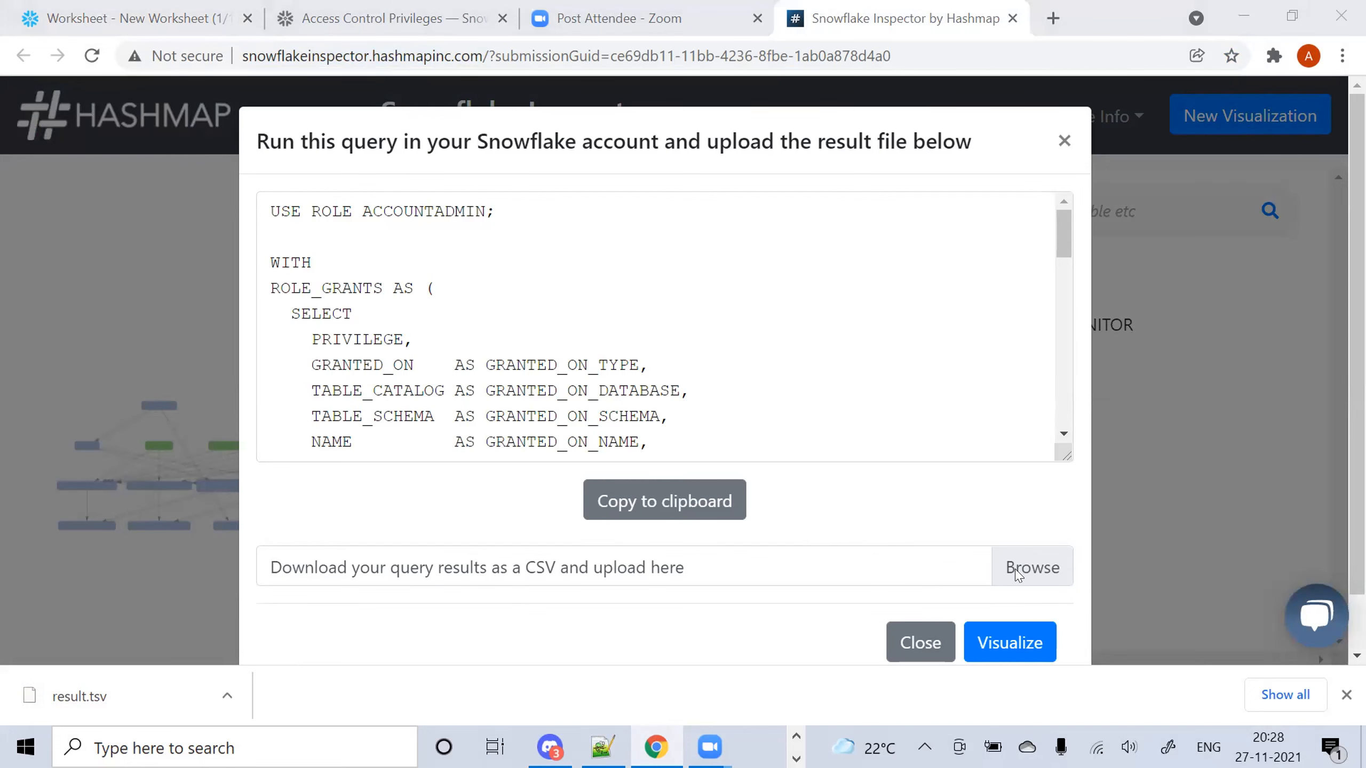
left_click(903, 554)
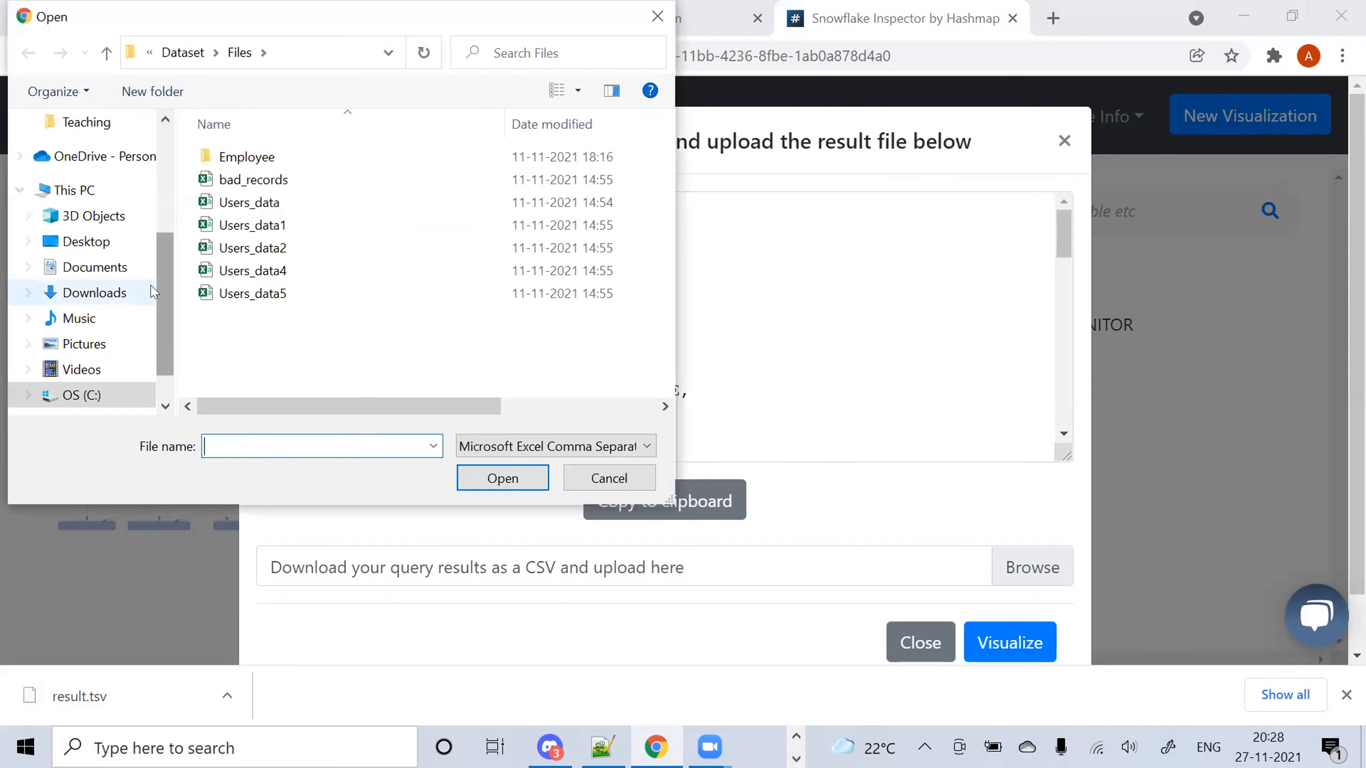
left_click(153, 292)
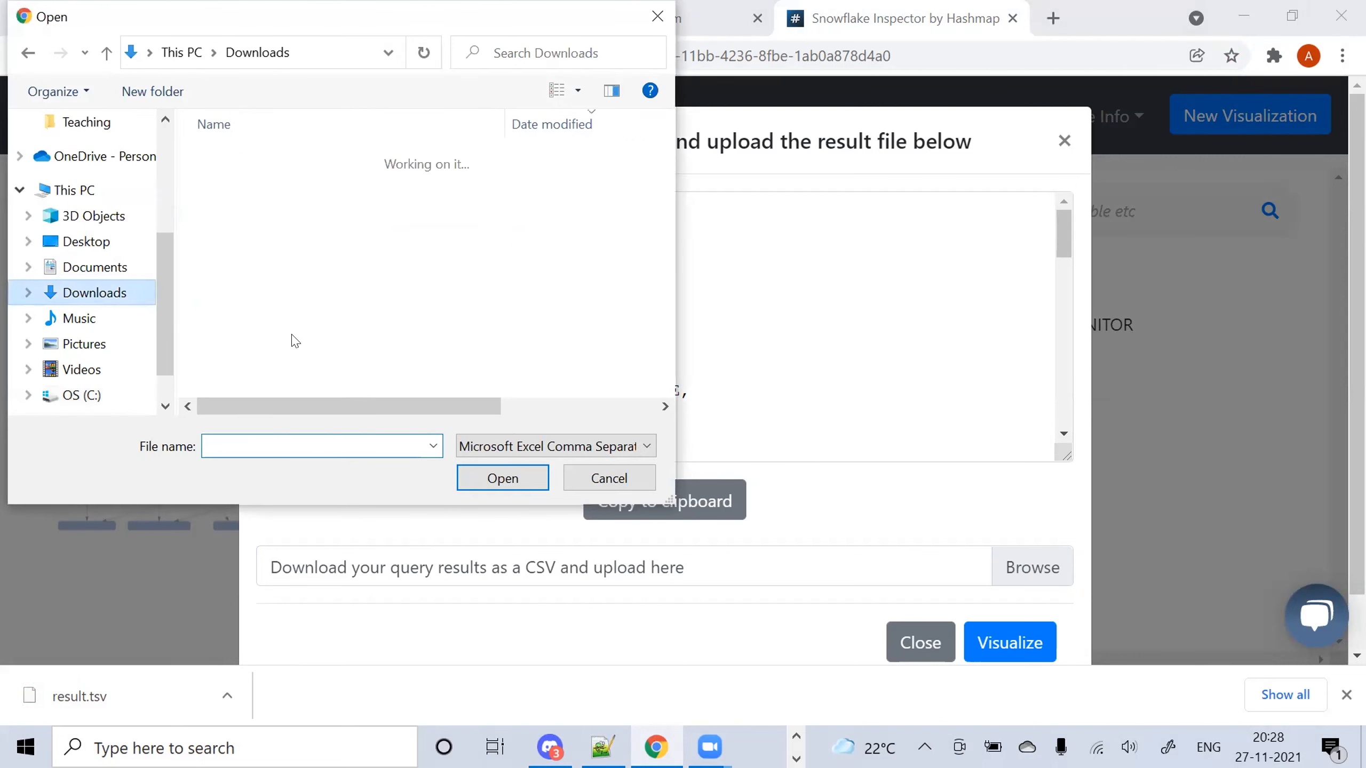
left_click(609, 478)
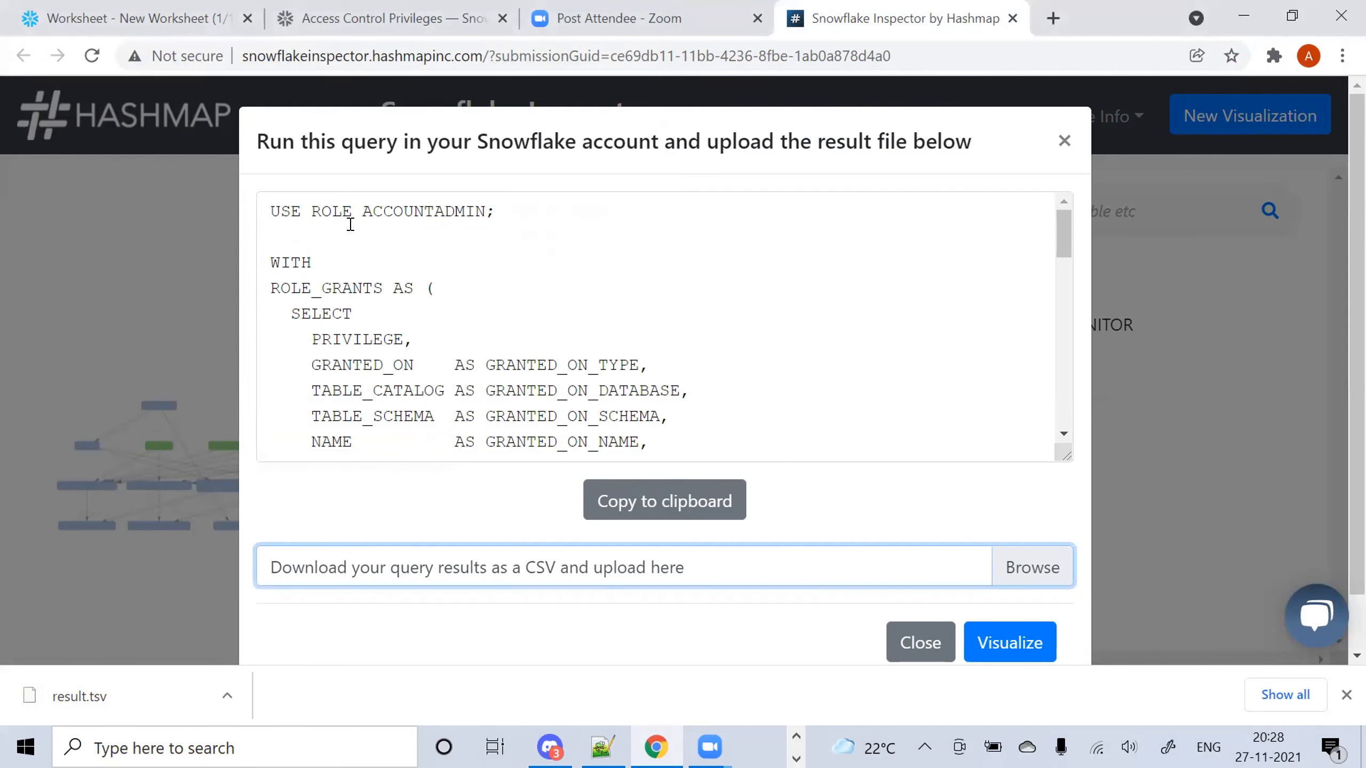
left_click_drag(271, 210, 557, 391)
left_click(557, 391)
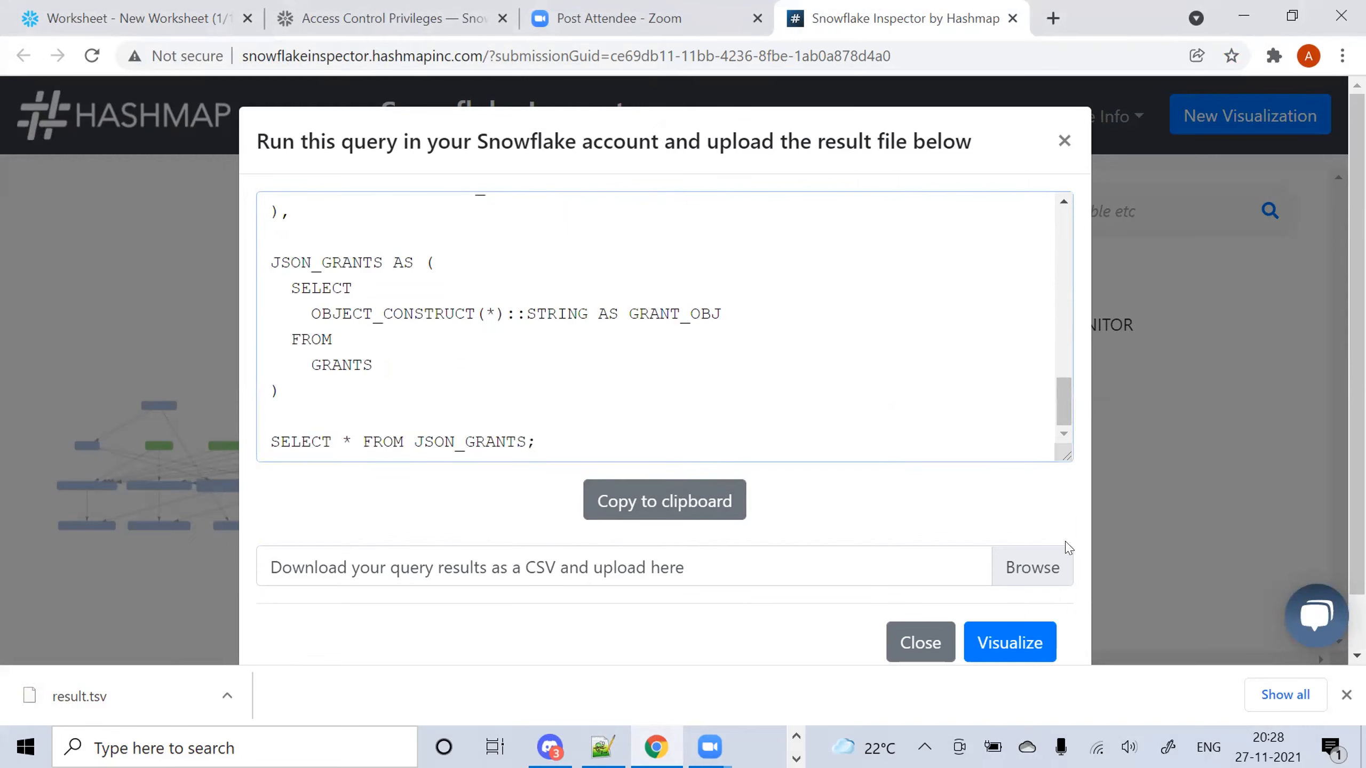
Upload result.tsv from Downloads with the file filter set to All Files
left_click(983, 575)
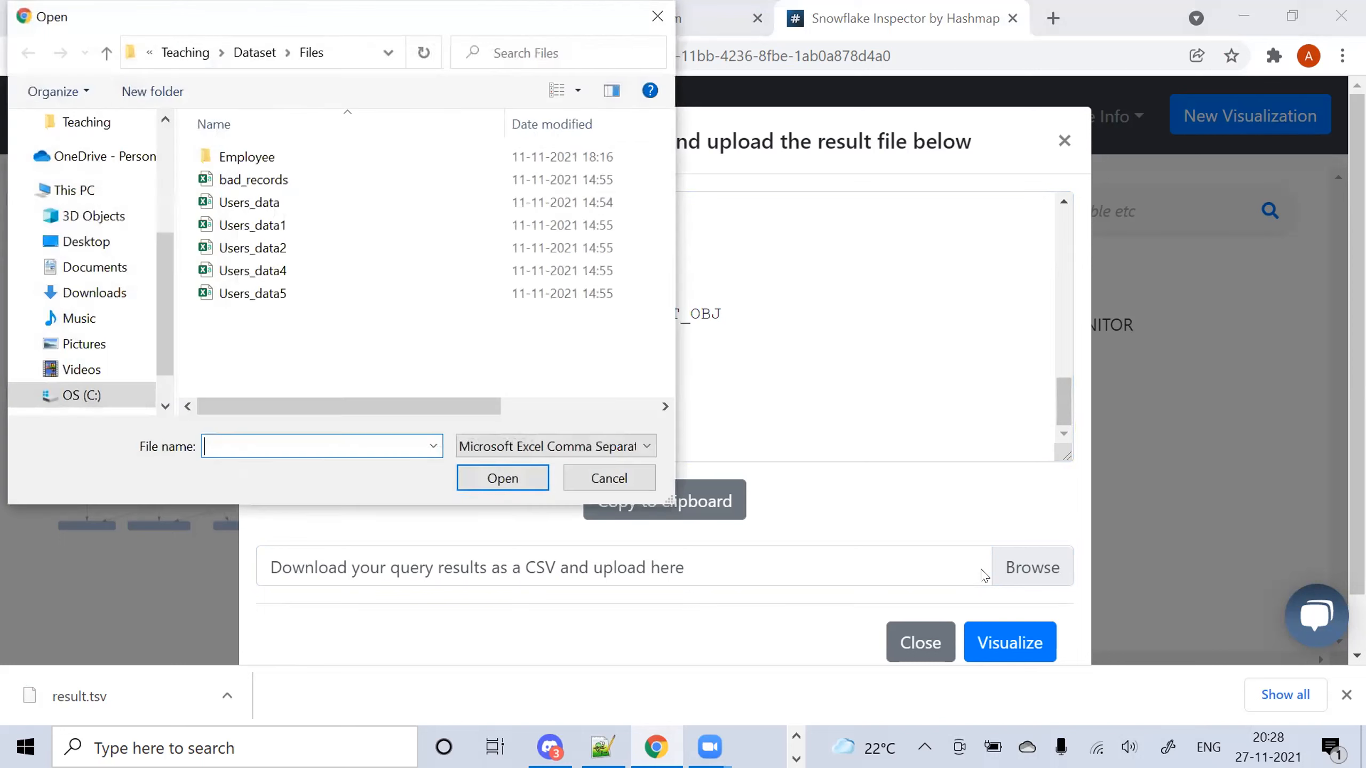
scroll(165, 300, "up", 3)
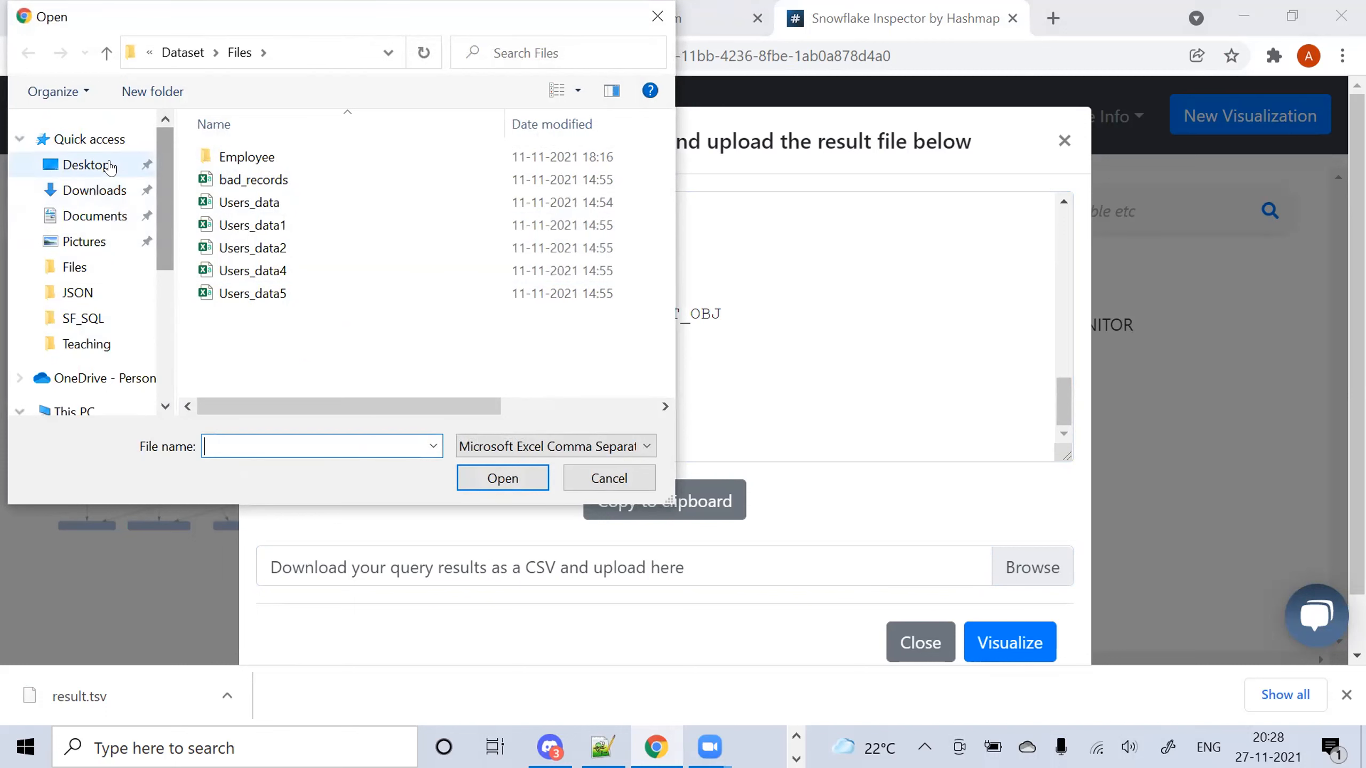
left_click(116, 192)
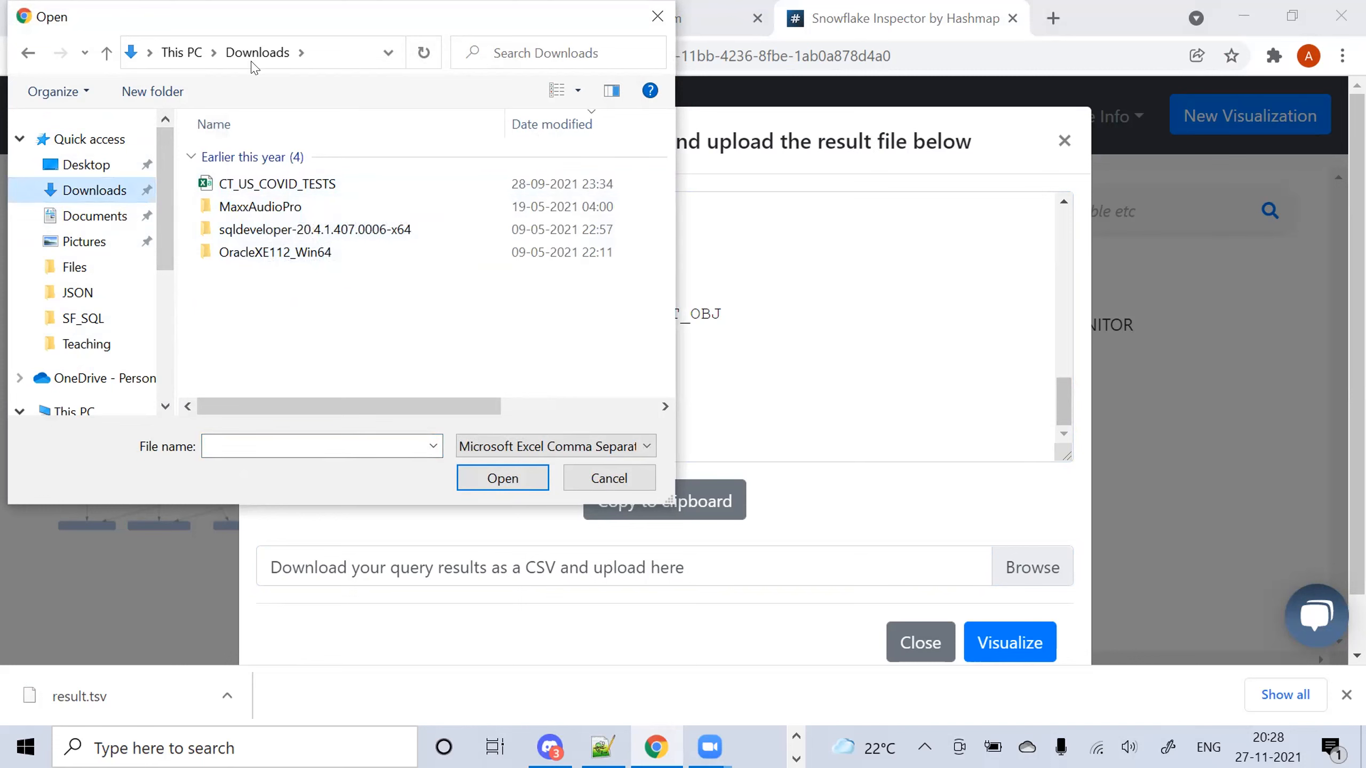
left_click(618, 447)
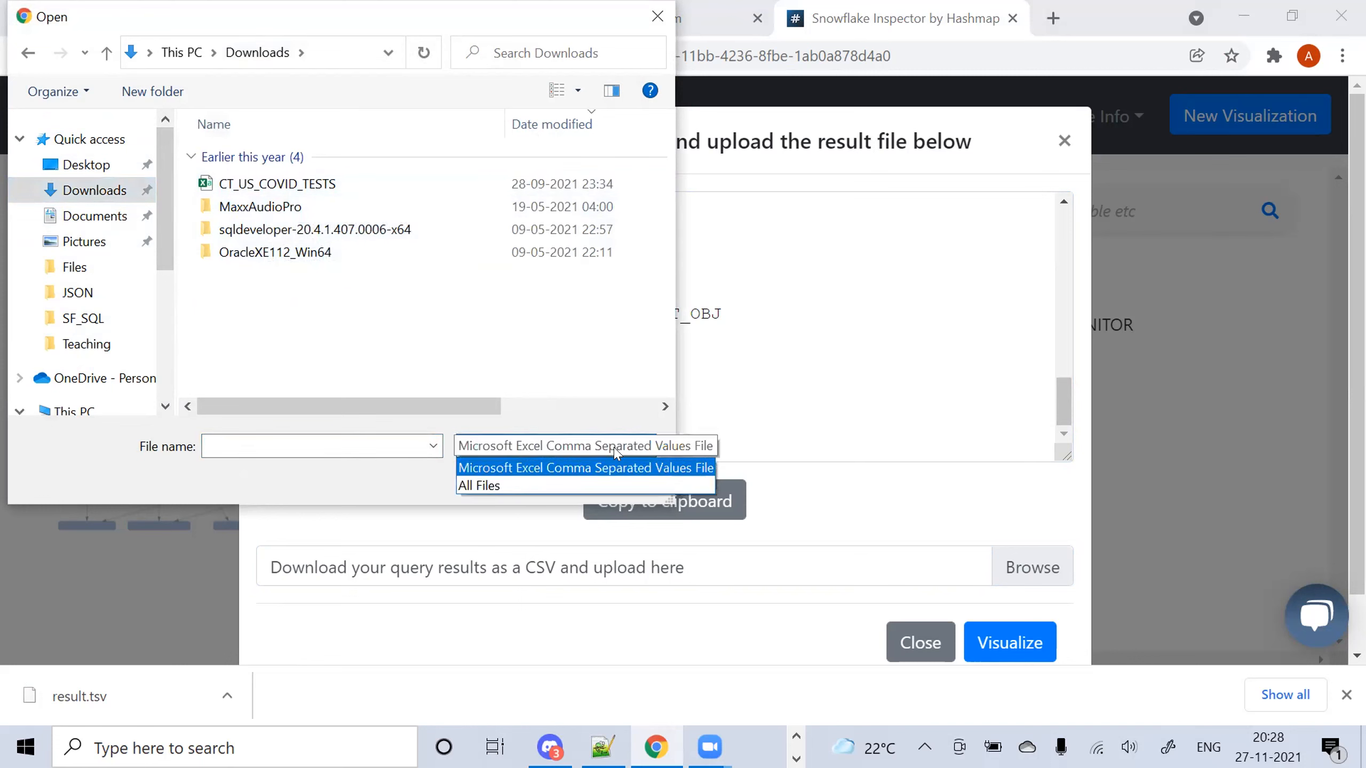
left_click(564, 484)
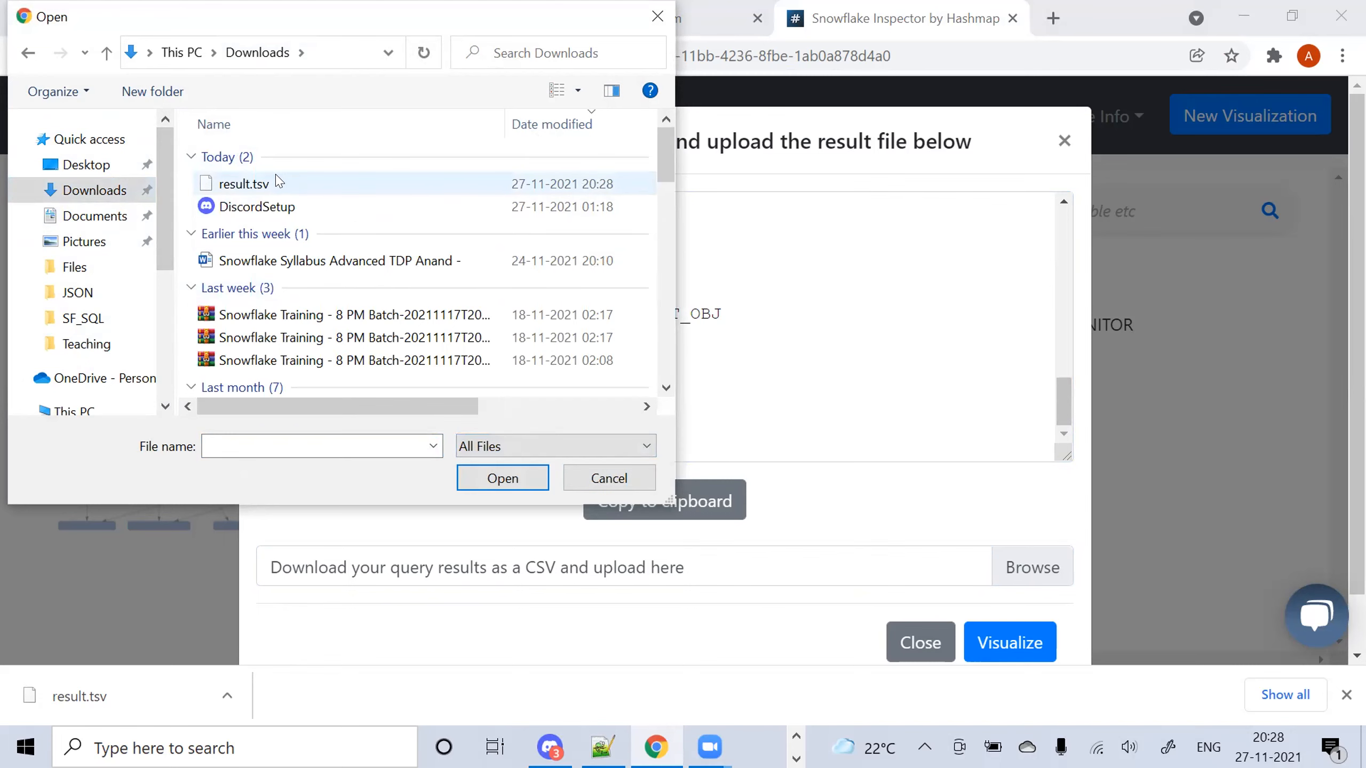
double_click(278, 183)
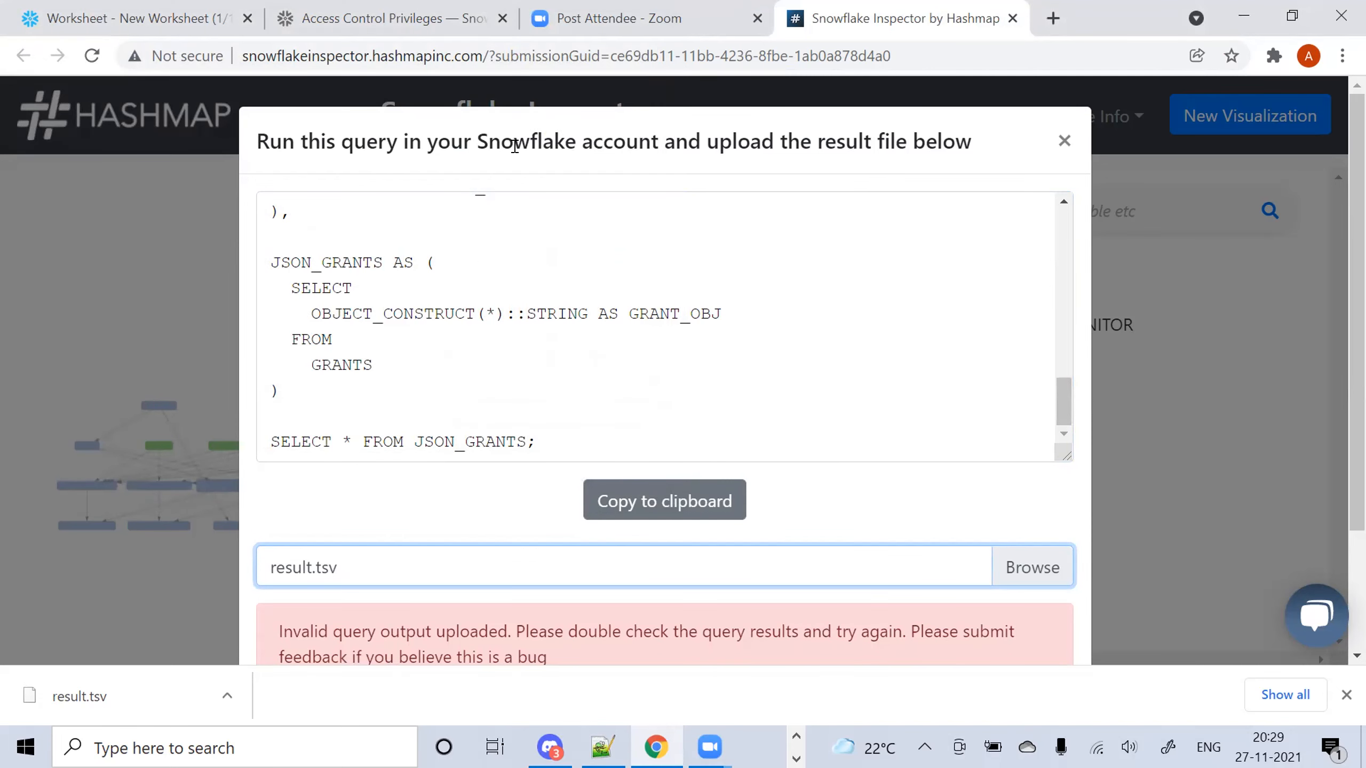
After the invalid query output error, cancel the file browse and close the upload window
left_click_drag(492, 145, 353, 102)
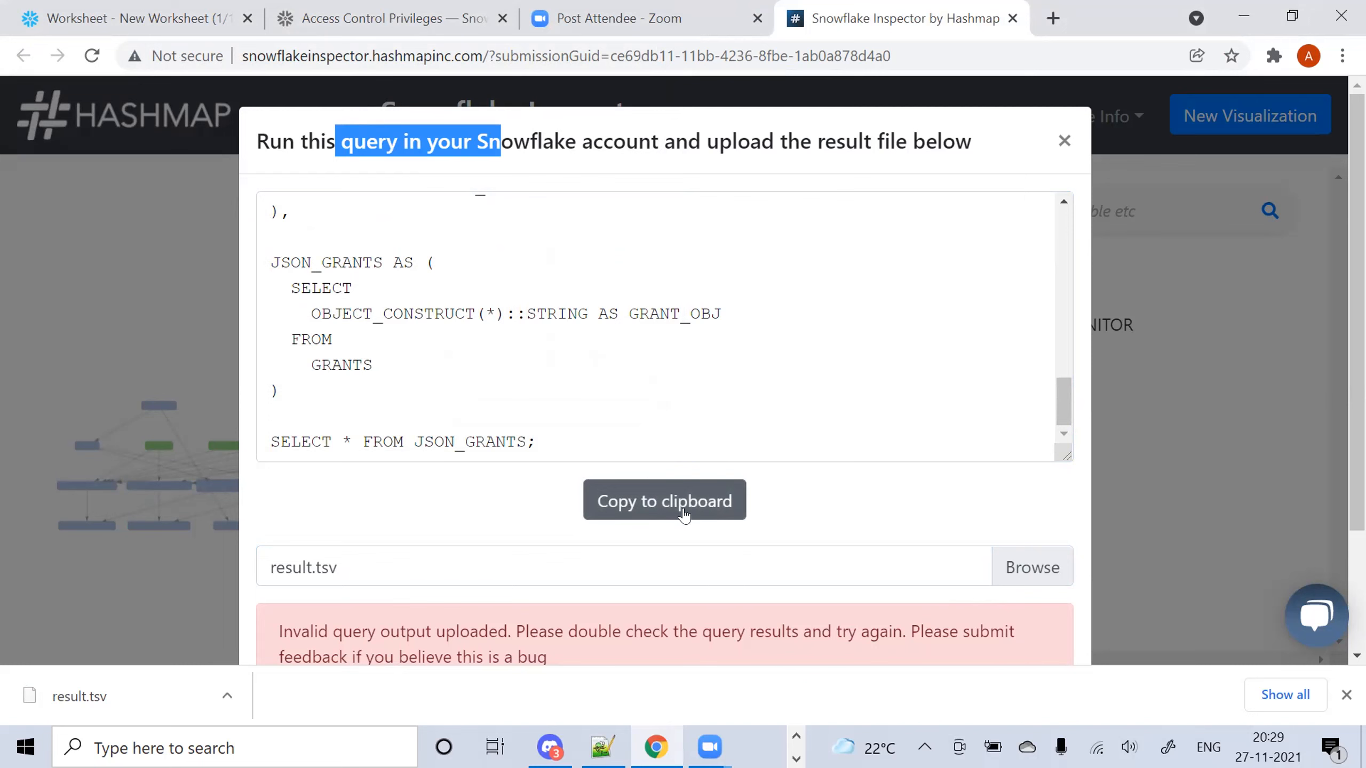
left_click(396, 569)
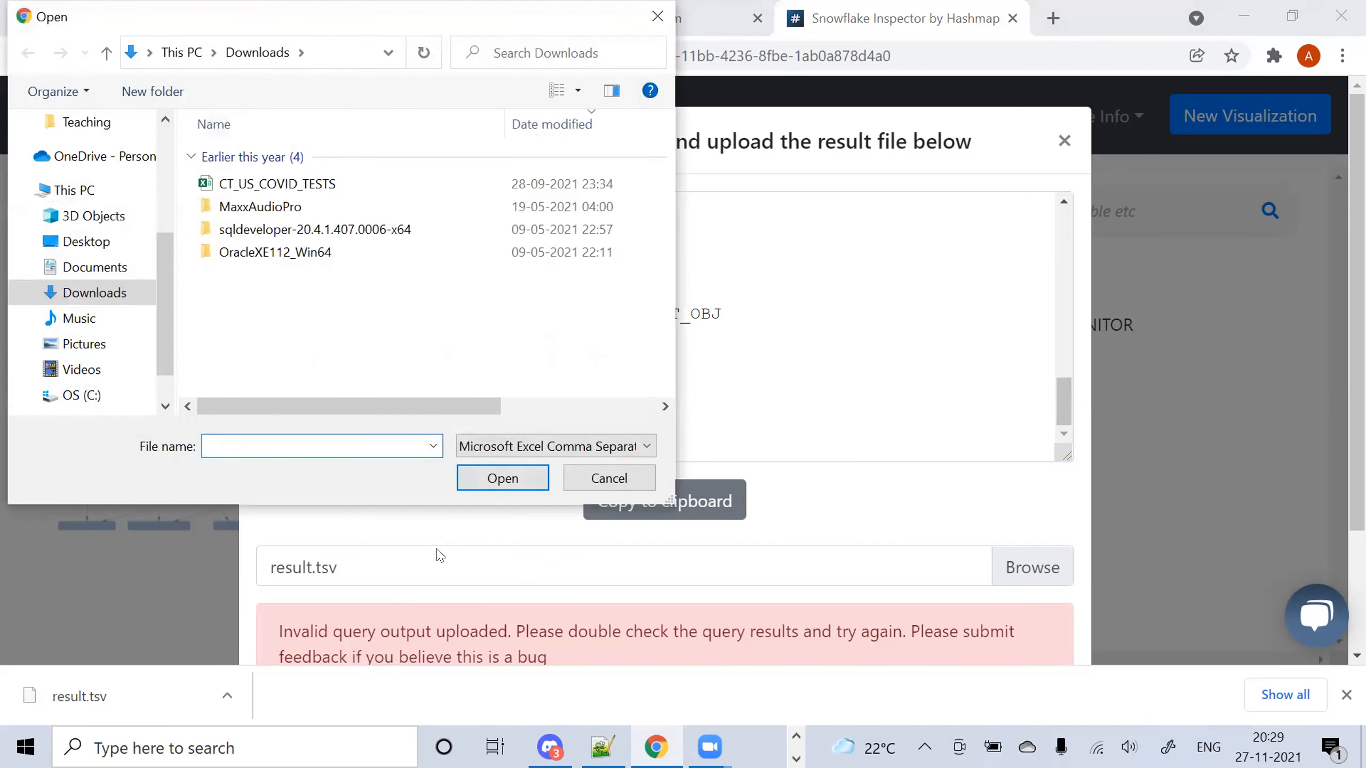
left_click(608, 478)
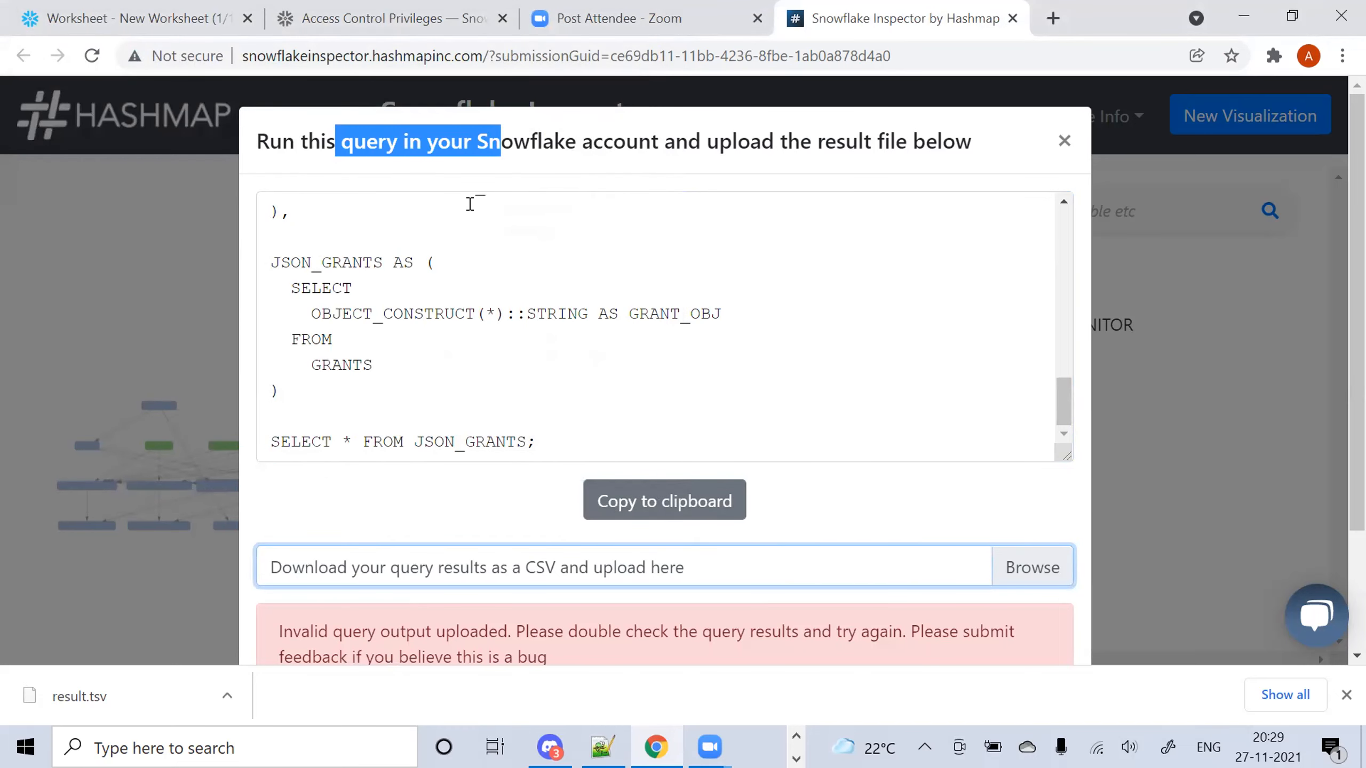
left_click(1065, 140)
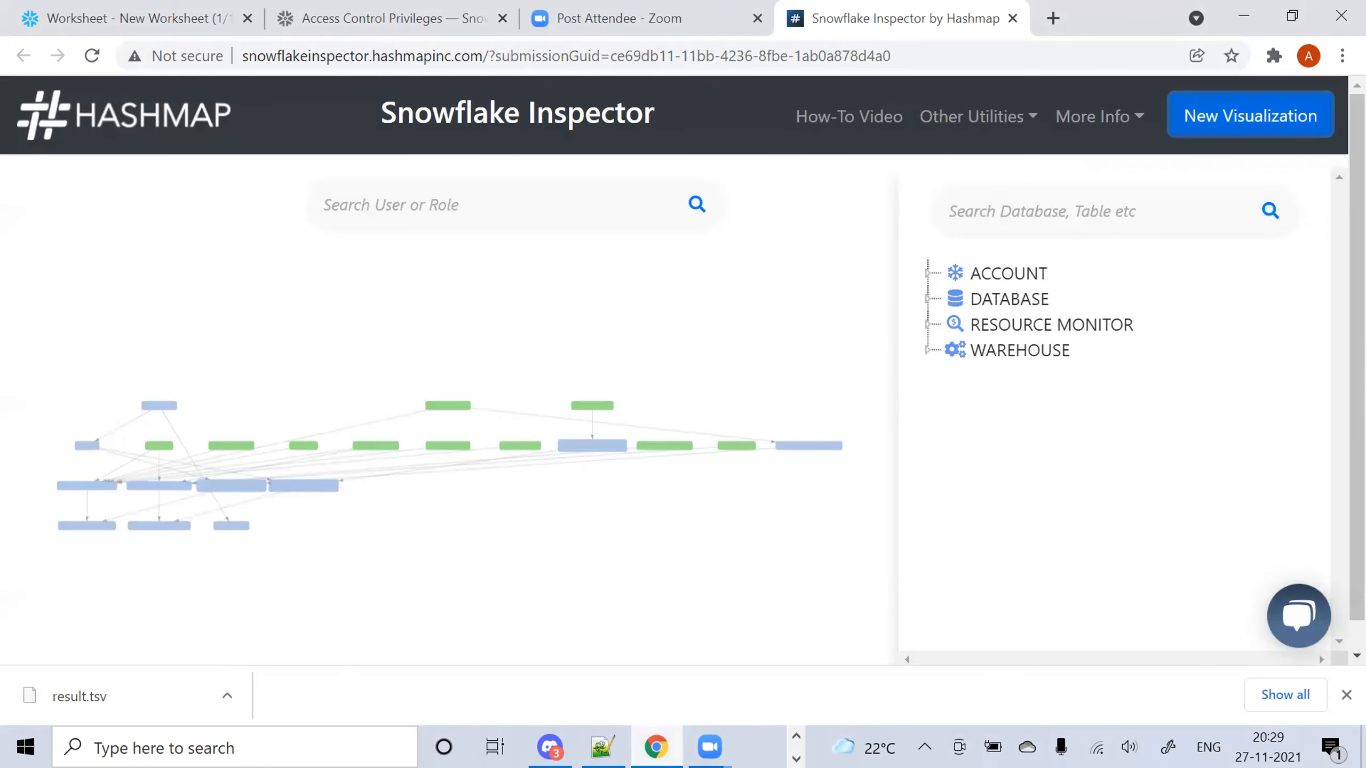
left_click(602, 747)
Export the worksheet's GRANT_OBJ results in CSV format as result.csv
left_click(657, 747)
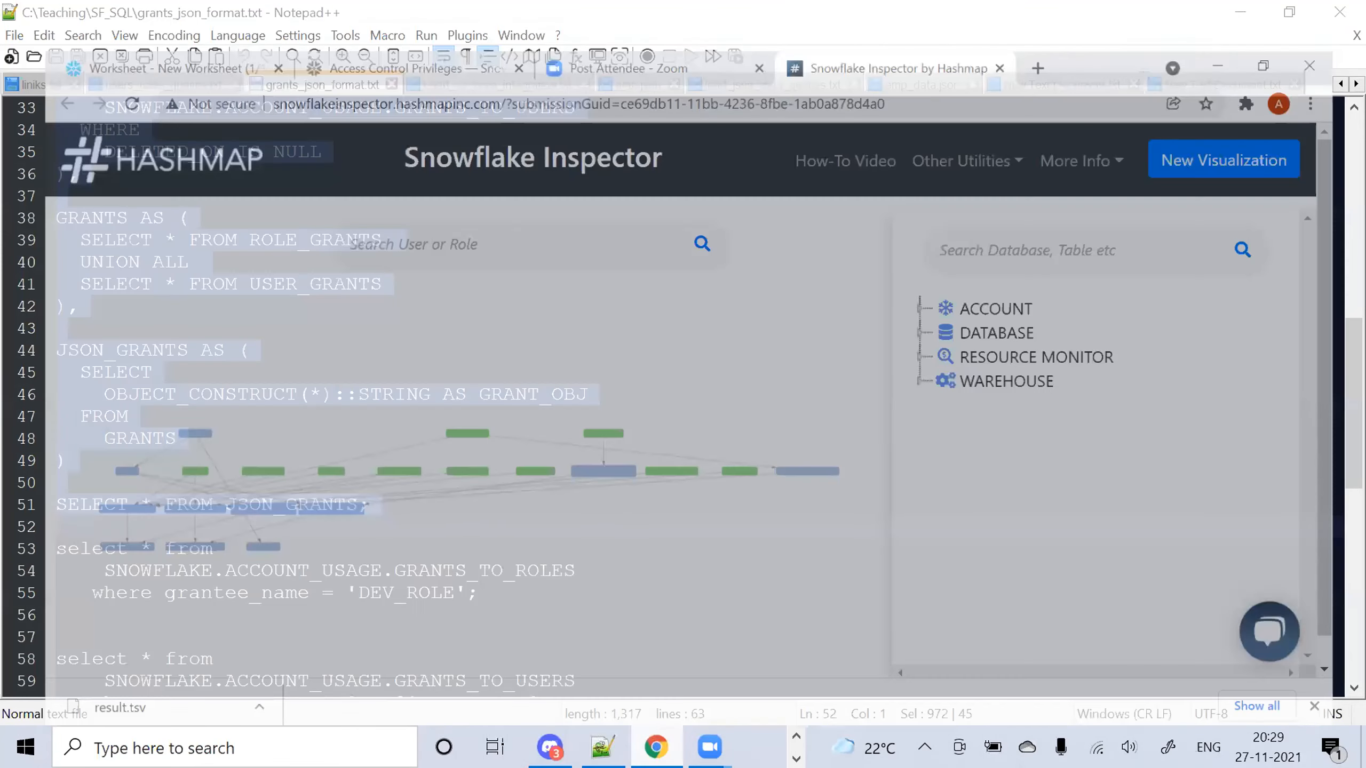
left_click(136, 14)
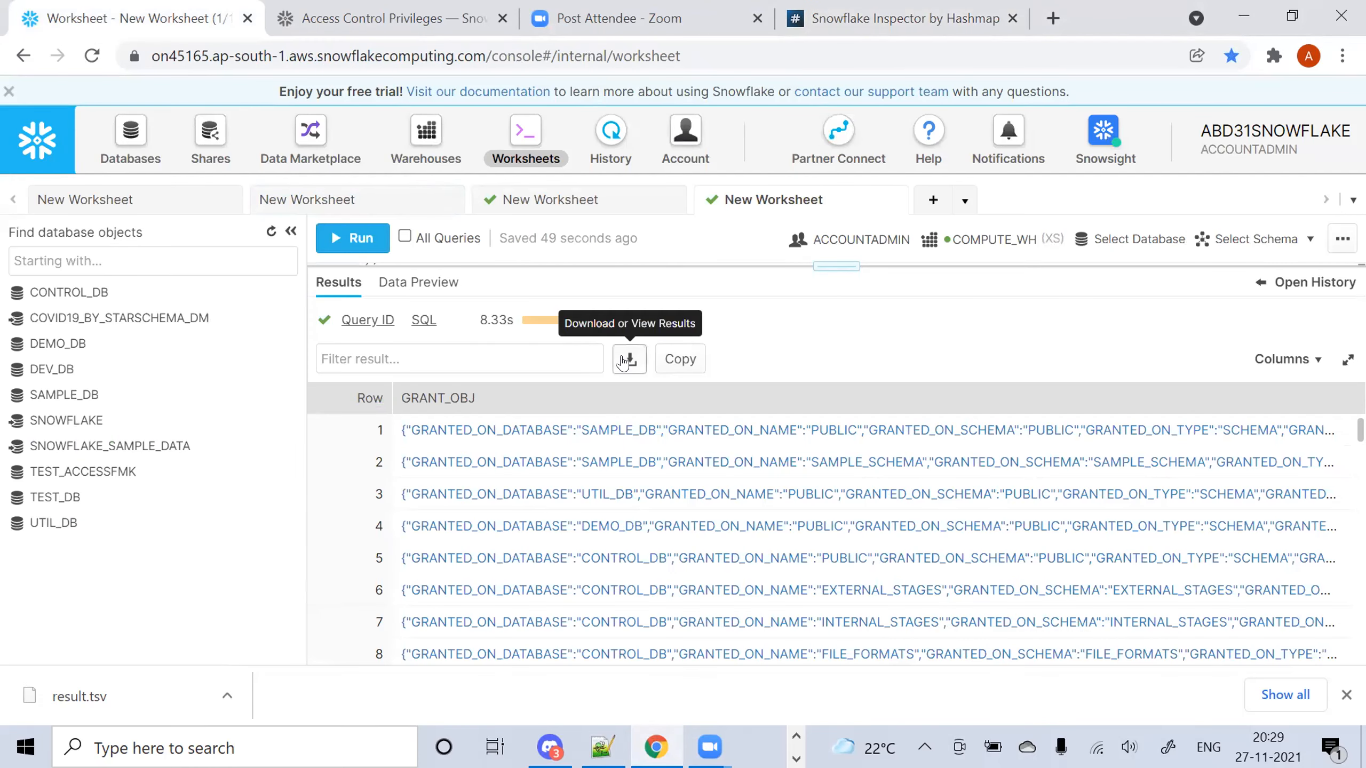
left_click(629, 359)
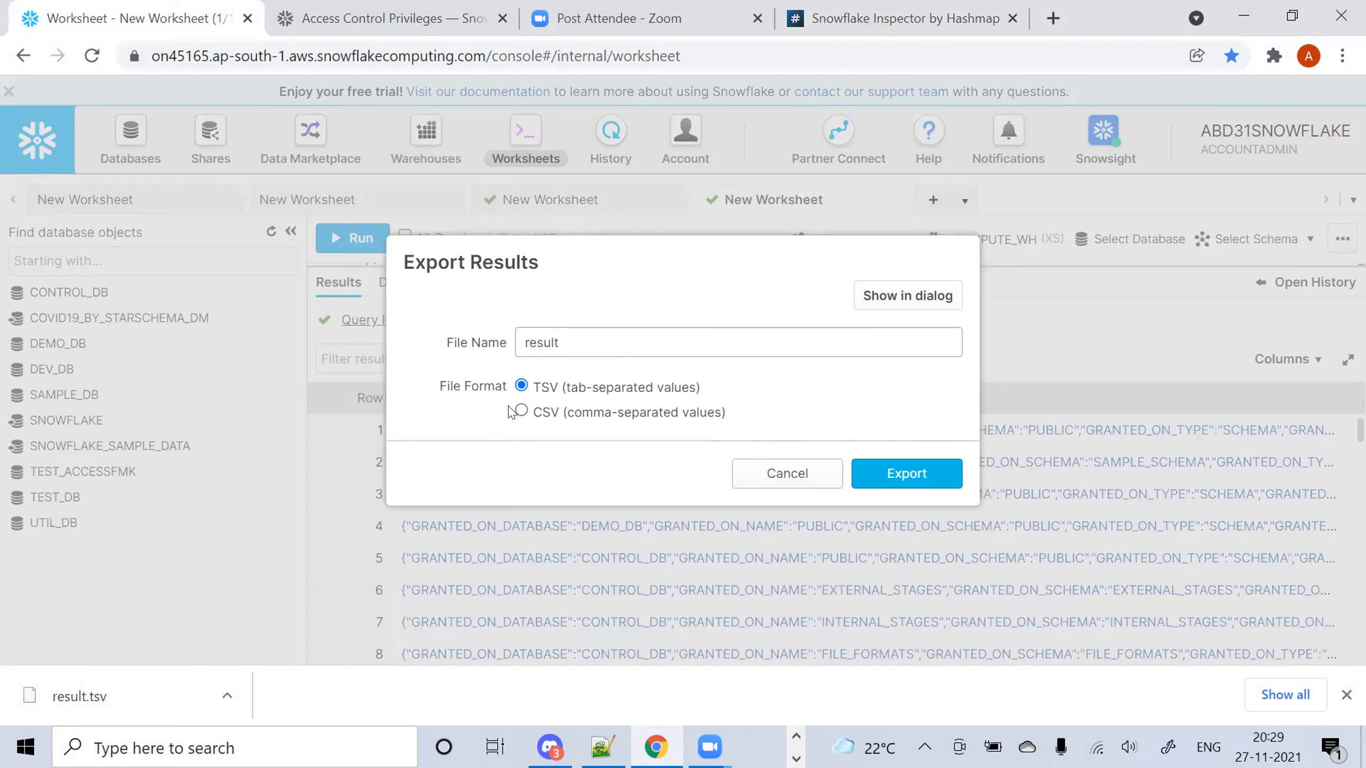
left_click(521, 411)
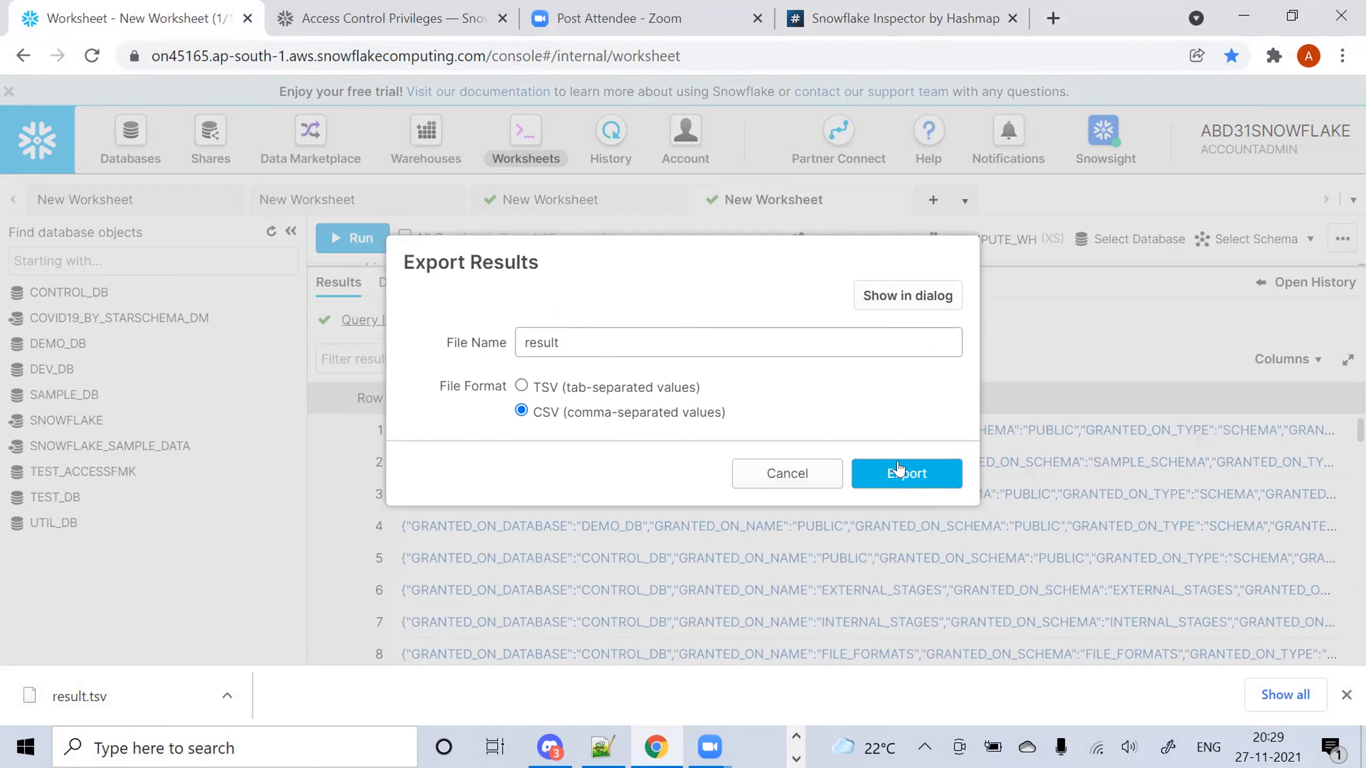
left_click(898, 469)
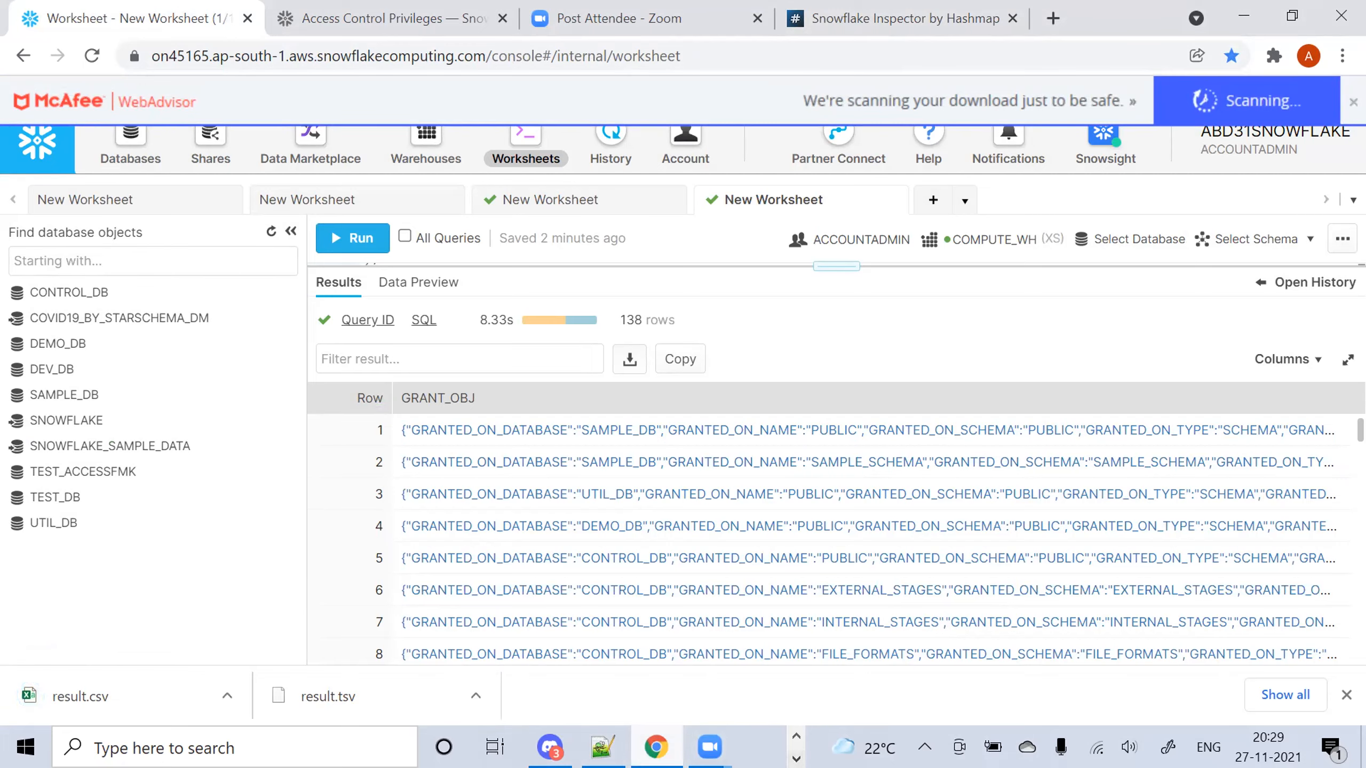
Open a new visualization in the Snowflake Inspector tab
key("alt+Tab")
key("alt+Tab")
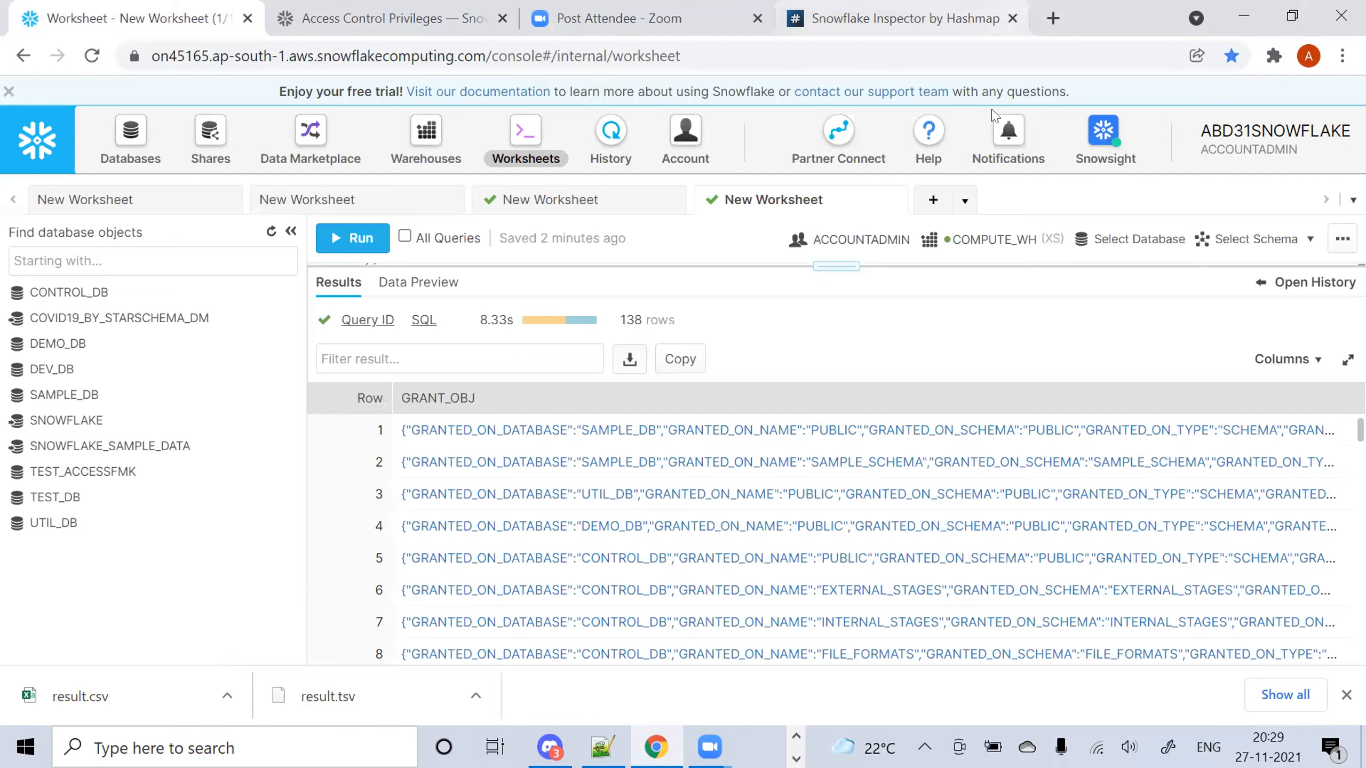
left_click(844, 17)
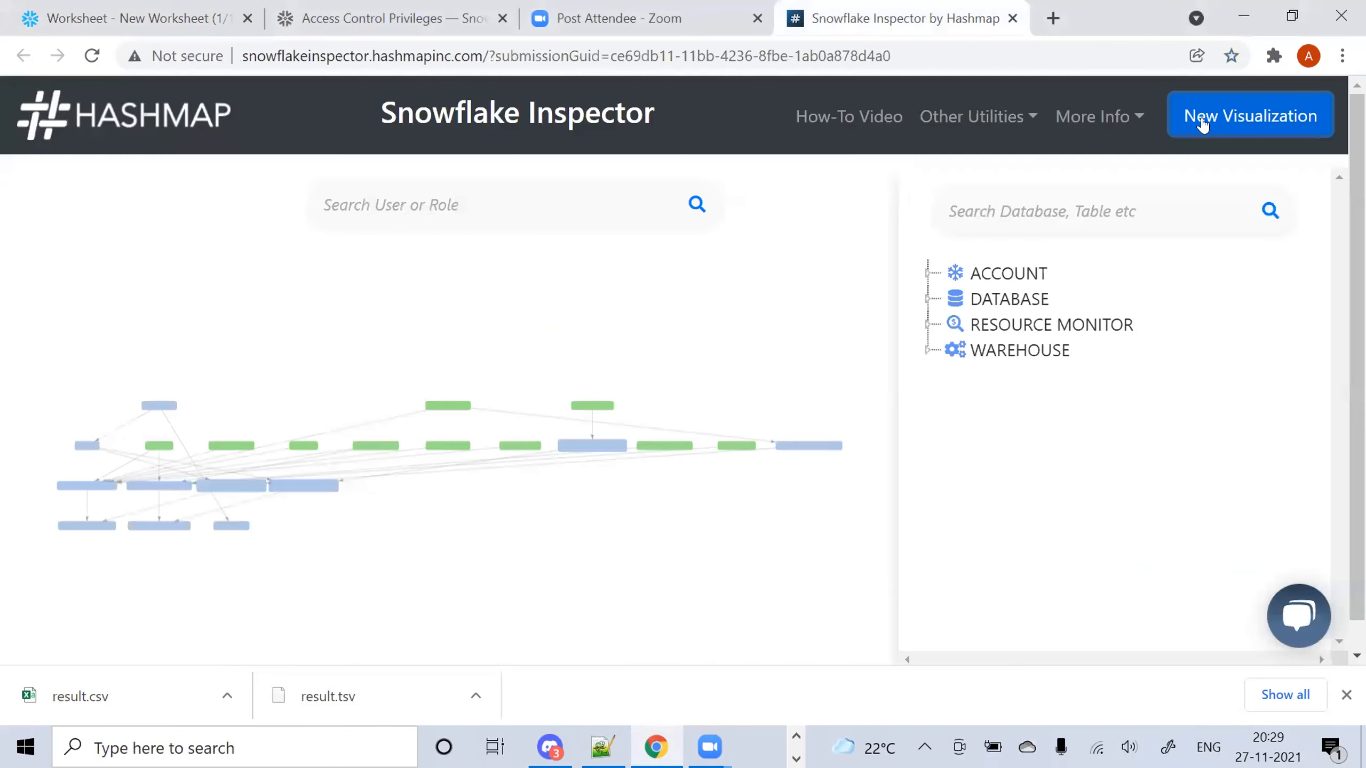
left_click(1201, 123)
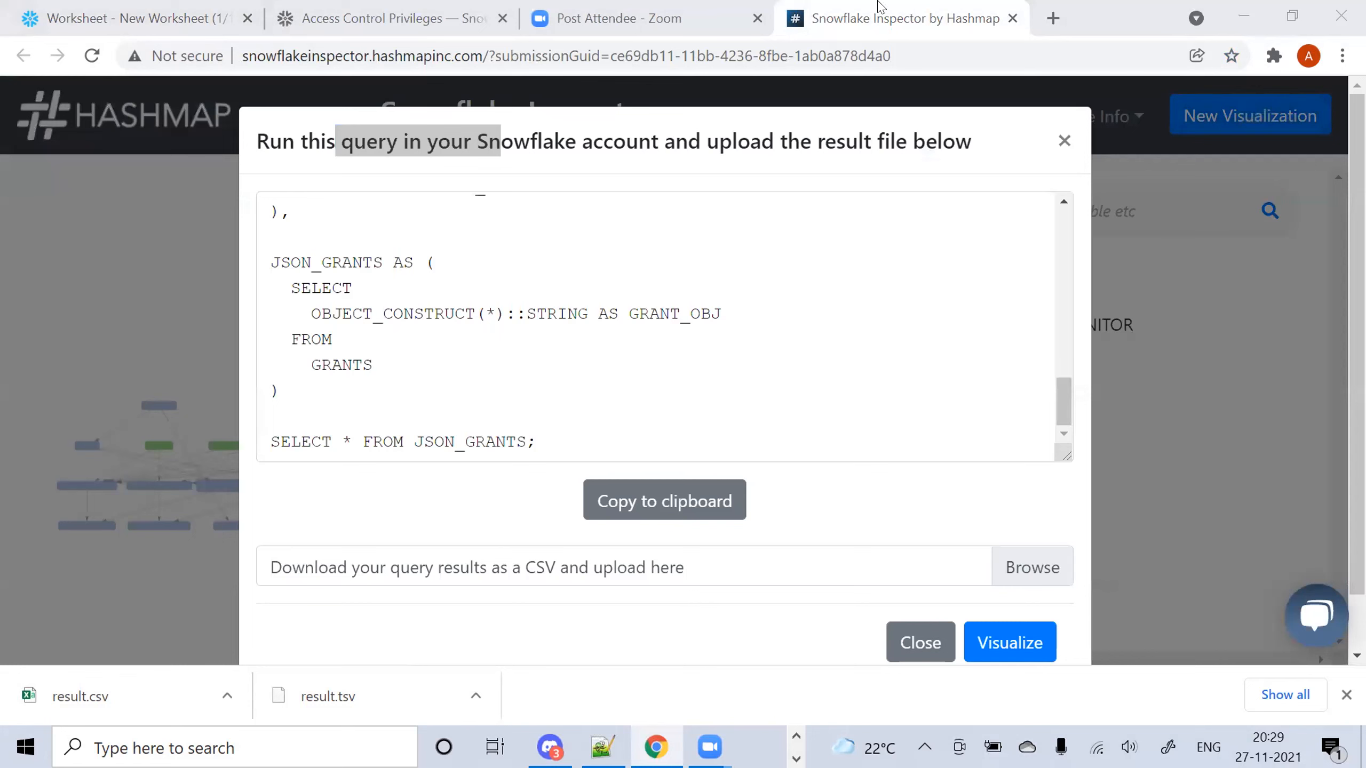
Upload result.csv from Downloads and visualize it as an ACCOUNTADMIN/DEV_ROLE role graph
left_click(701, 558)
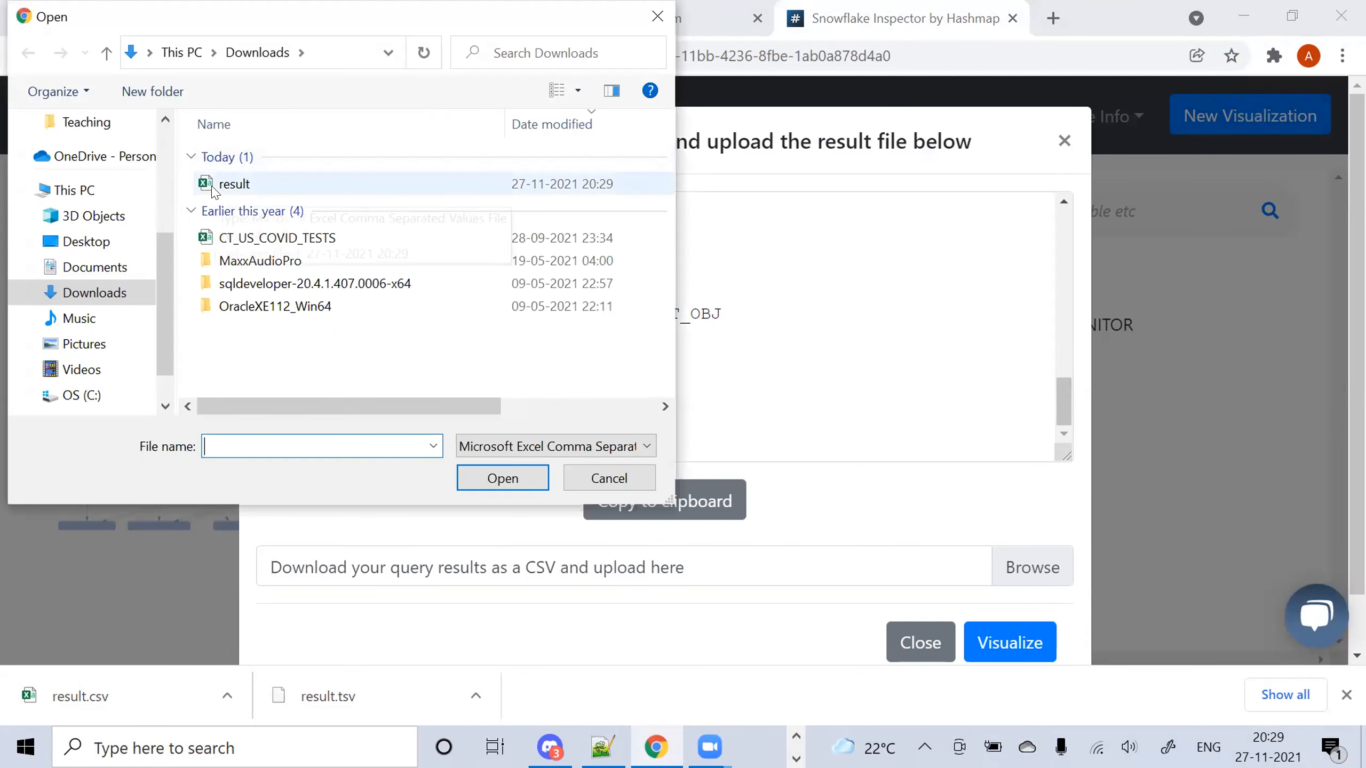
double_click(217, 188)
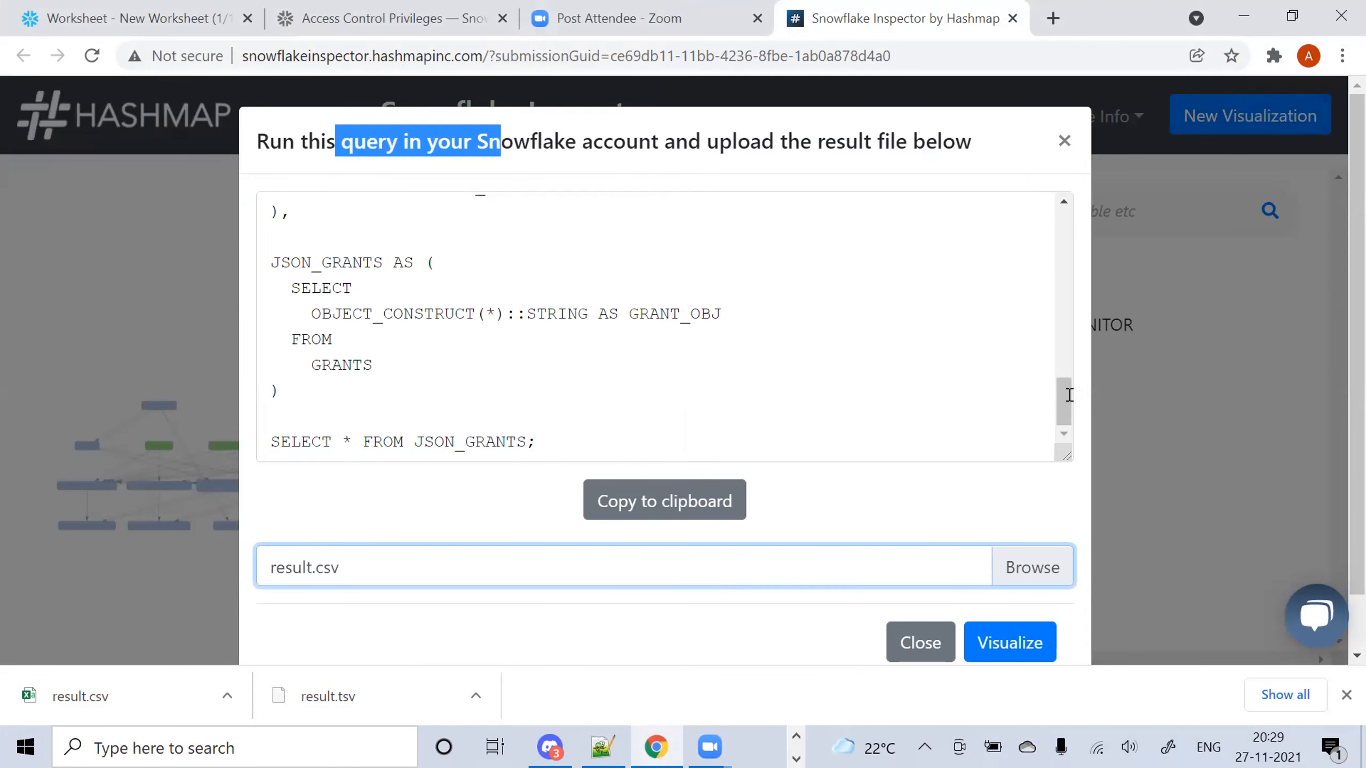
left_click(1066, 398)
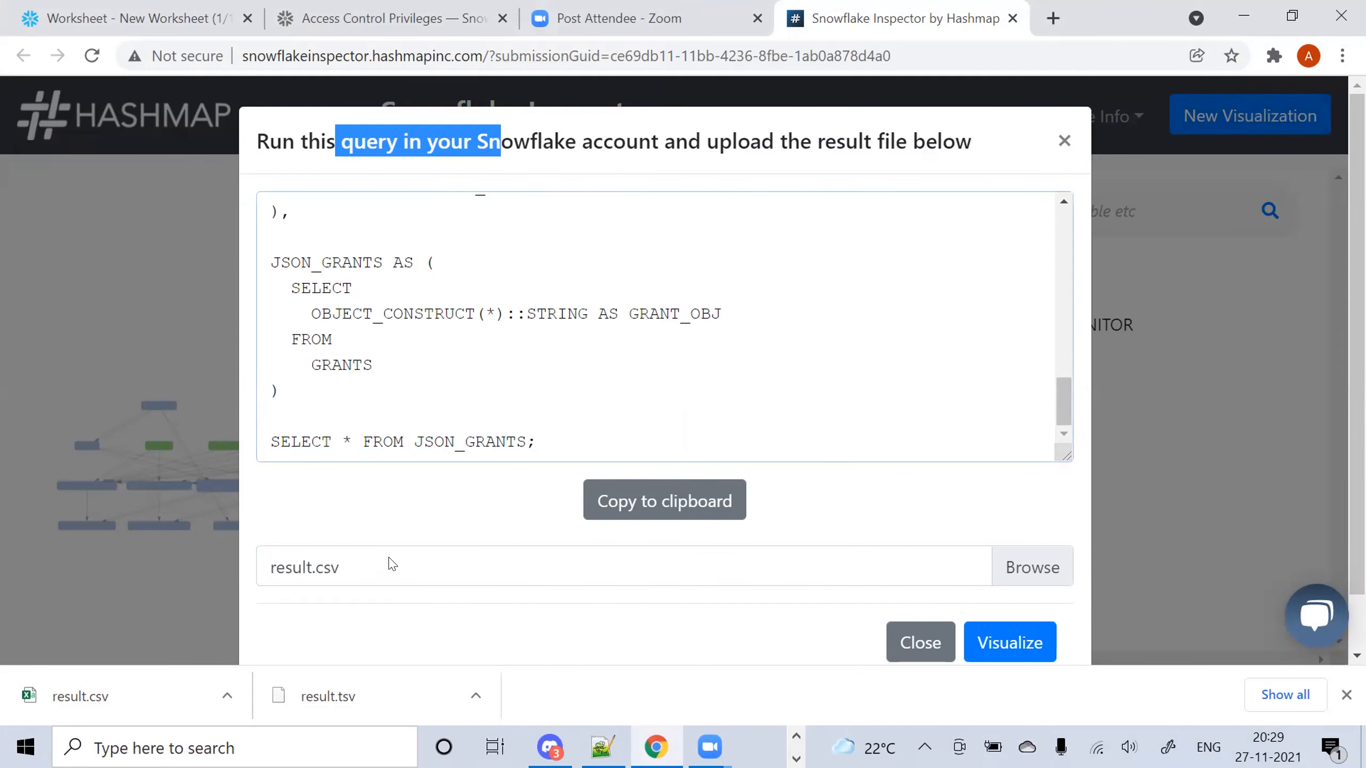
left_click(1024, 645)
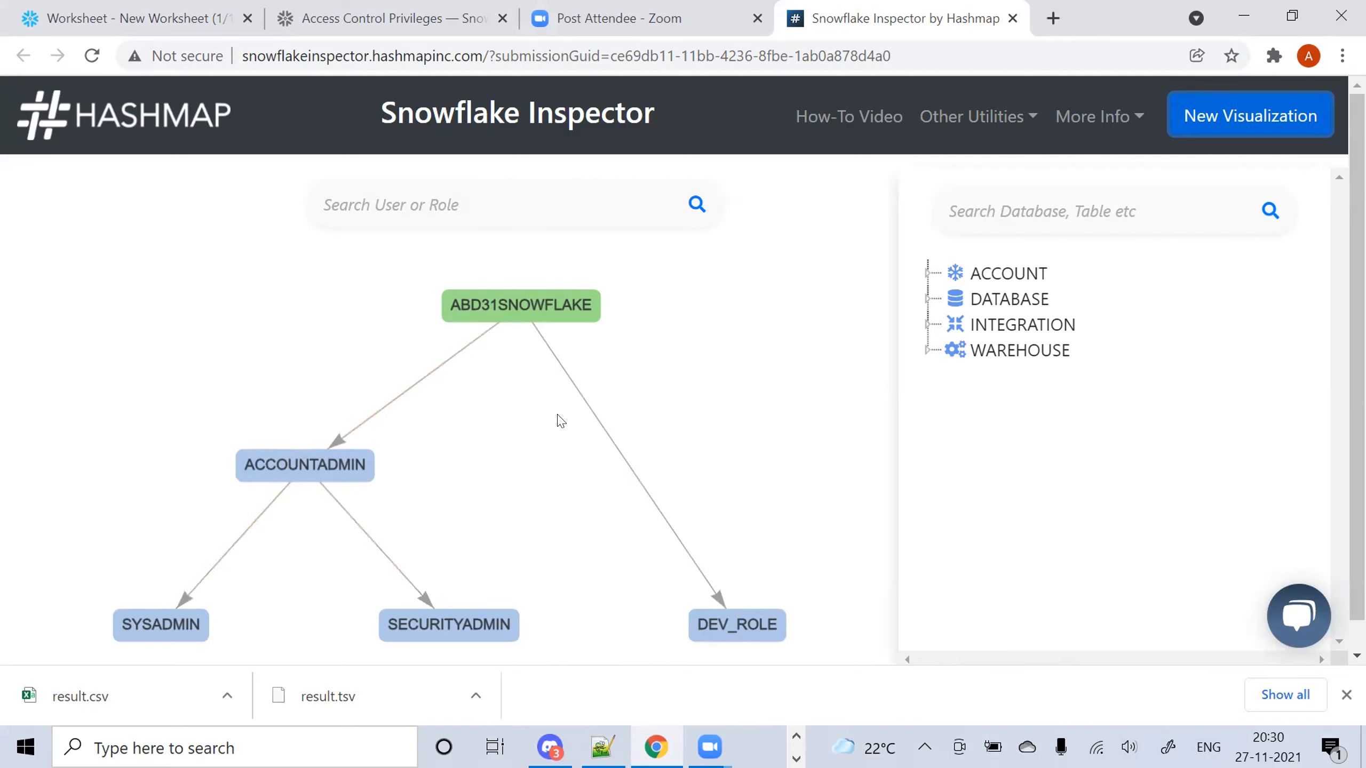
Scroll over the Inspector page and check its address
scroll(559, 420, "down", 10)
scroll(559, 419, "up", 10)
scroll(559, 420, "down", 10)
scroll(560, 420, "up", 10)
scroll(559, 419, "down", 10)
scroll(559, 419, "up", 8)
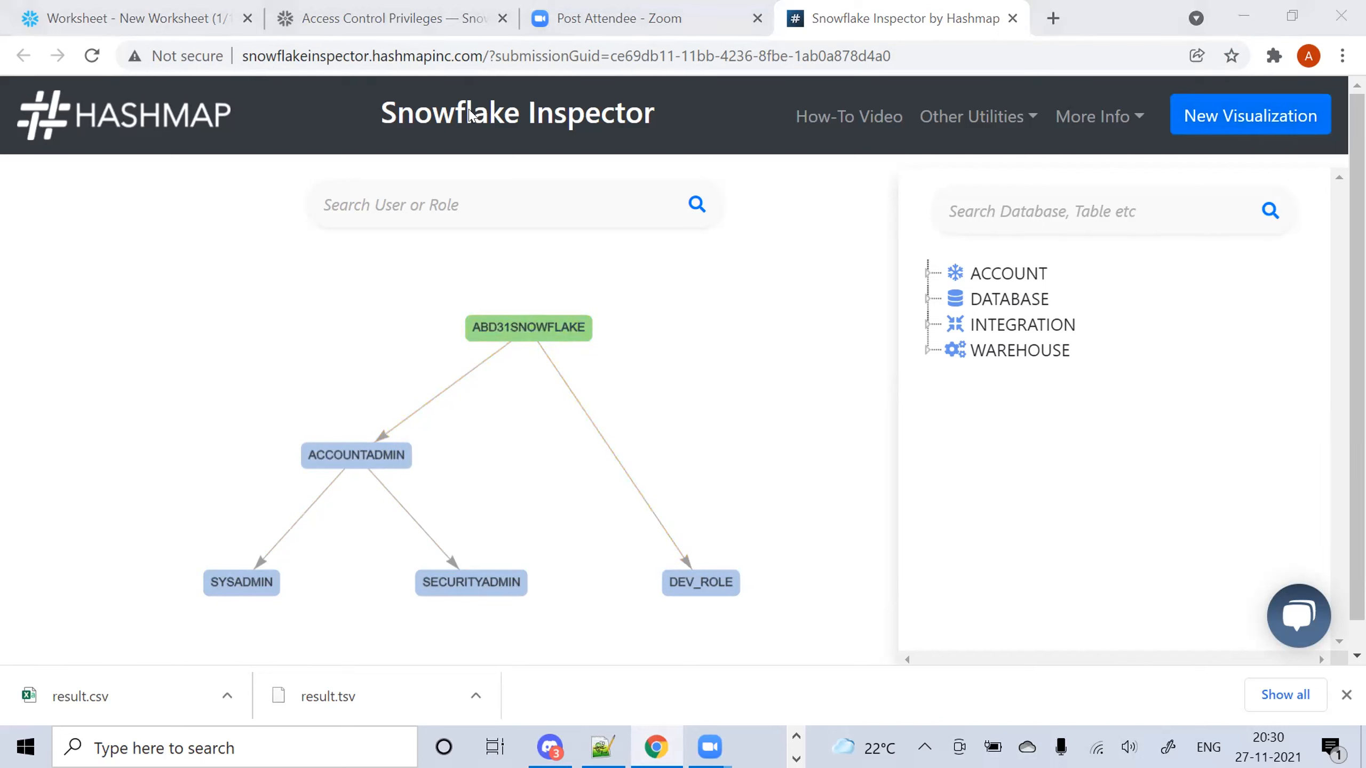
left_click(446, 55)
left_click(419, 53)
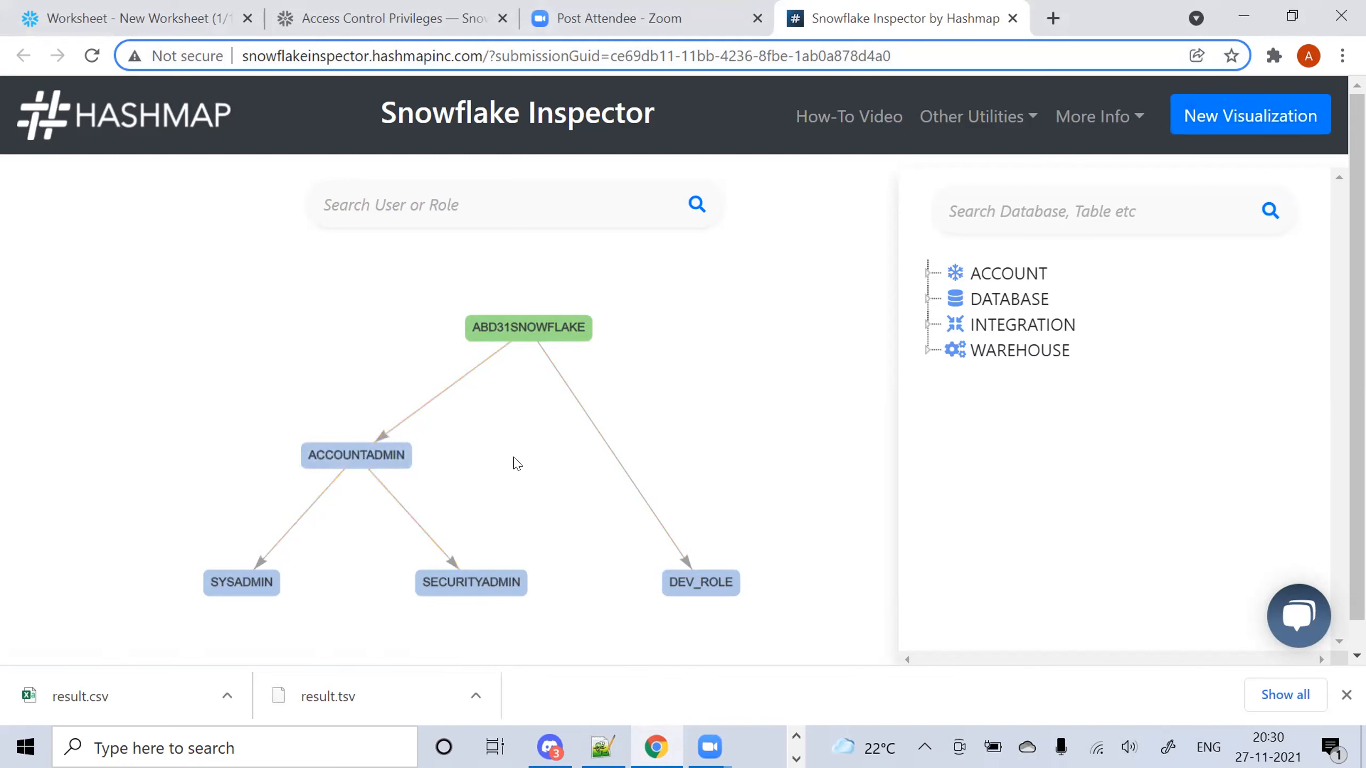
Close the query window, inspect the ABD31SNOWFLAKE node's links, and close the downloads bar
left_click(1273, 115)
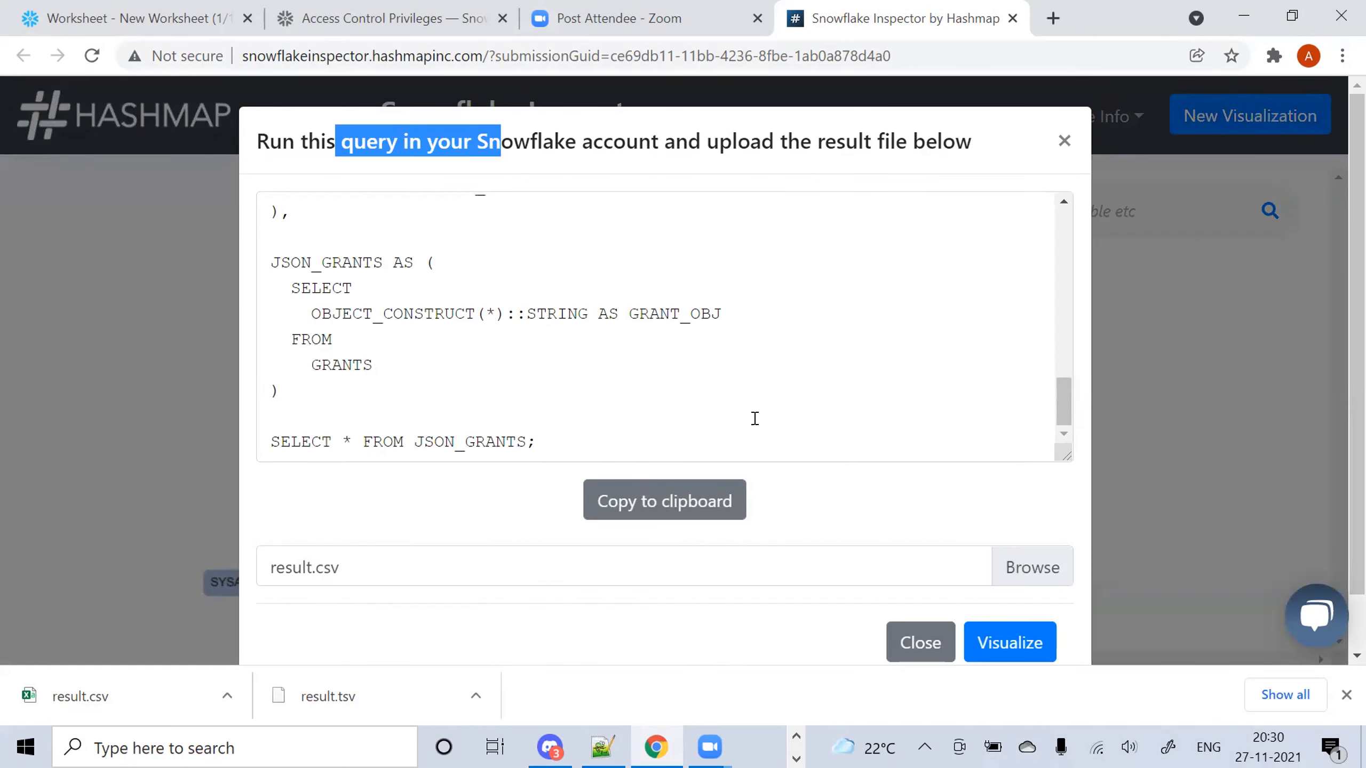
left_click(1063, 141)
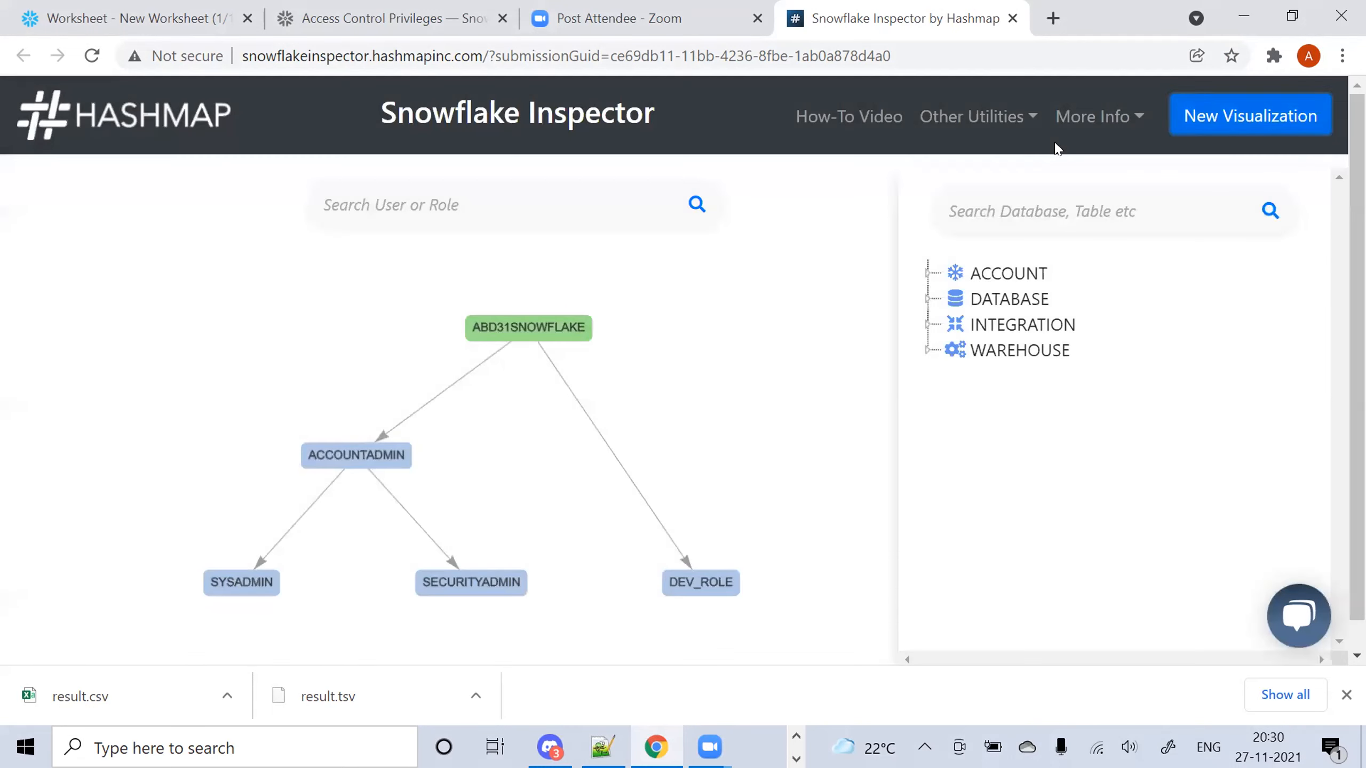
left_click(495, 339)
left_click(370, 403)
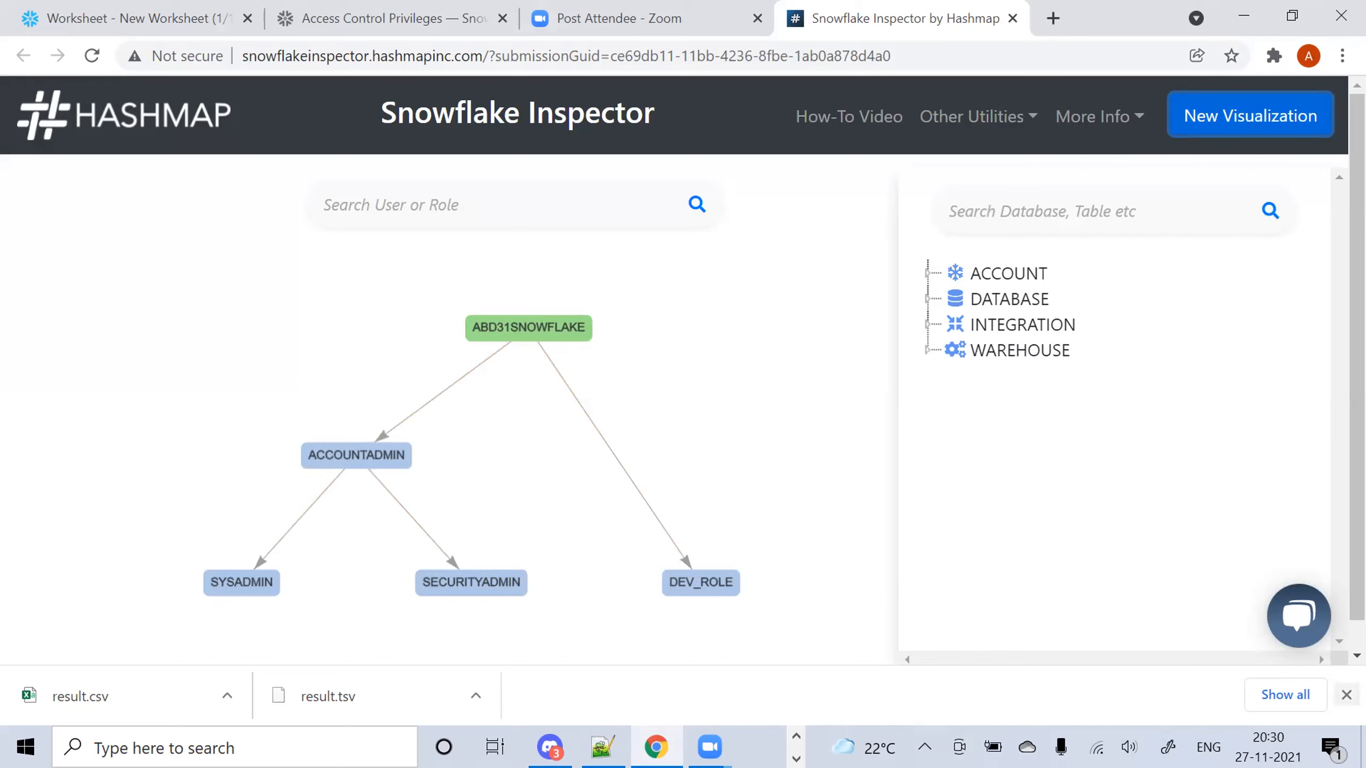
left_click(1345, 694)
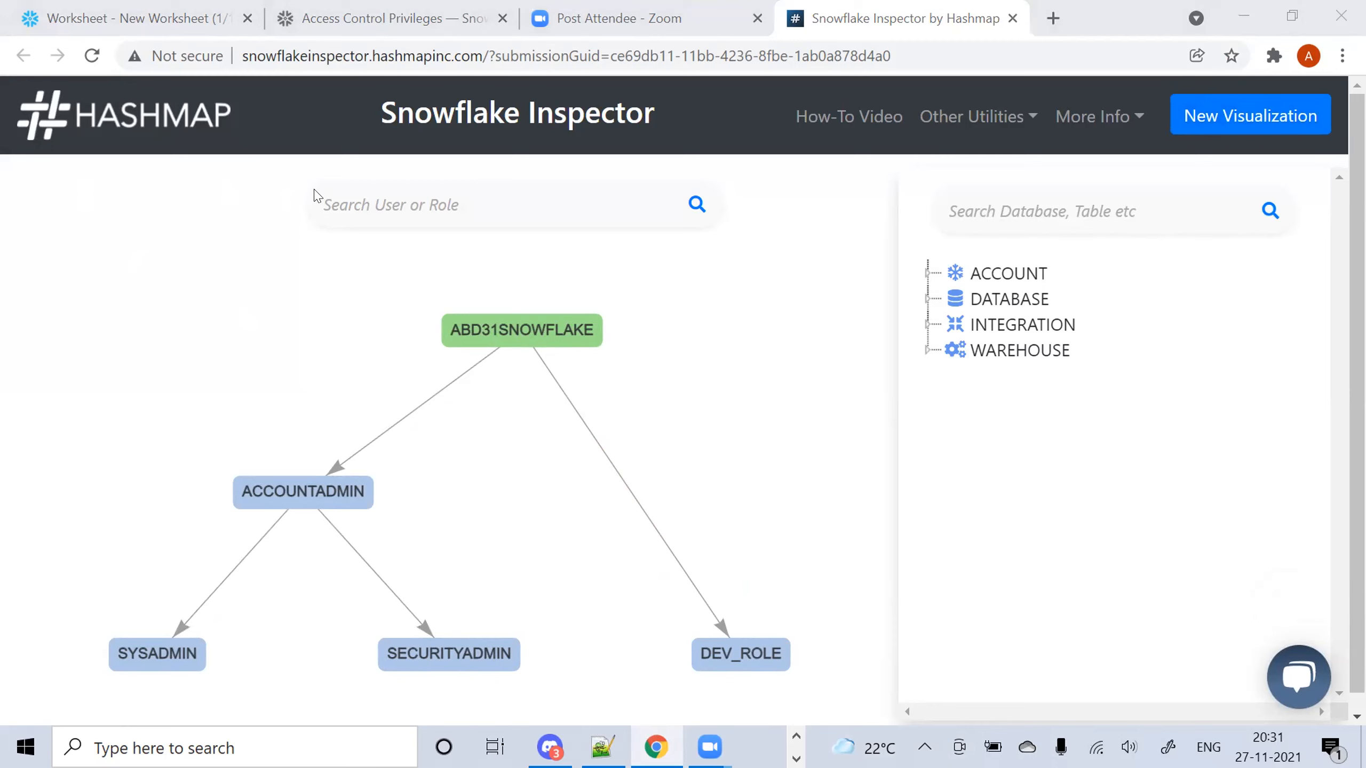
Launch Paint via a PA search and draw a rectangle near the top-left
left_click(139, 745)
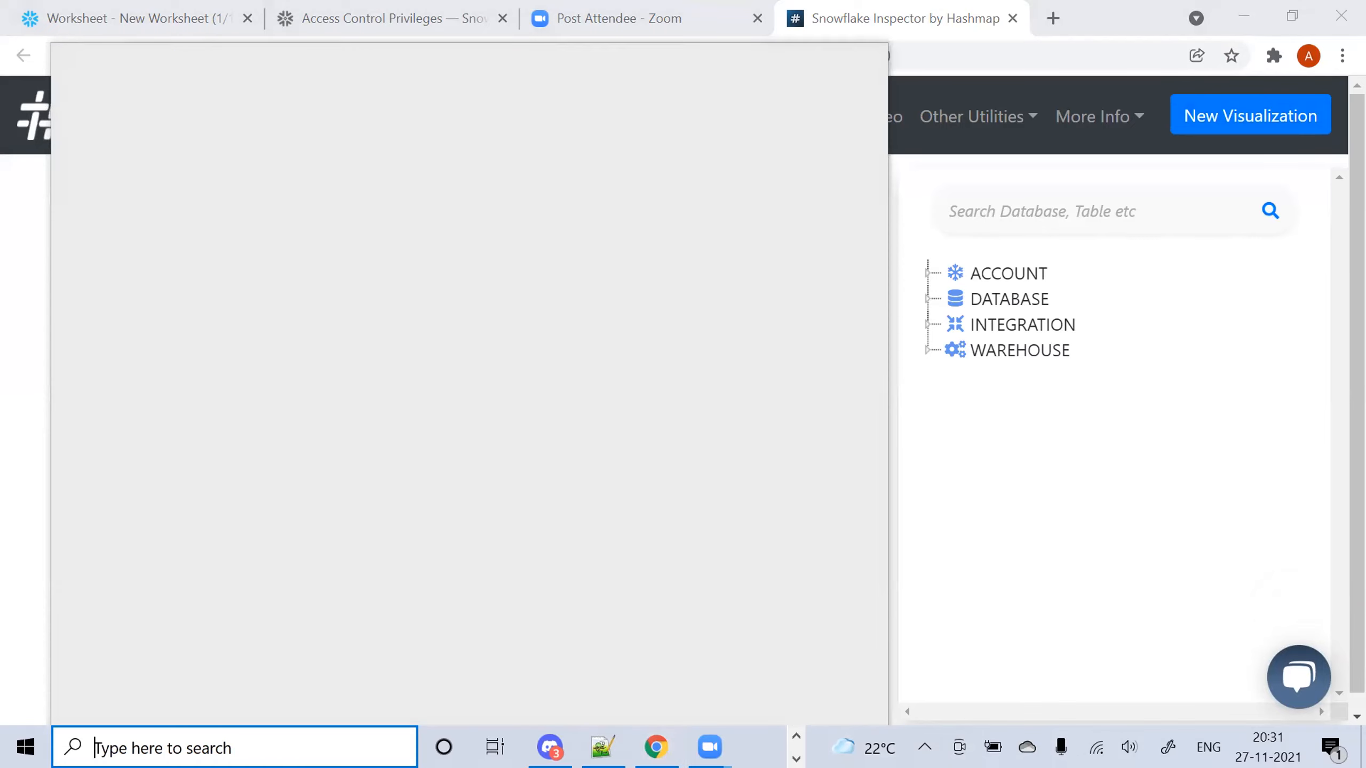
type("PA")
key("Return")
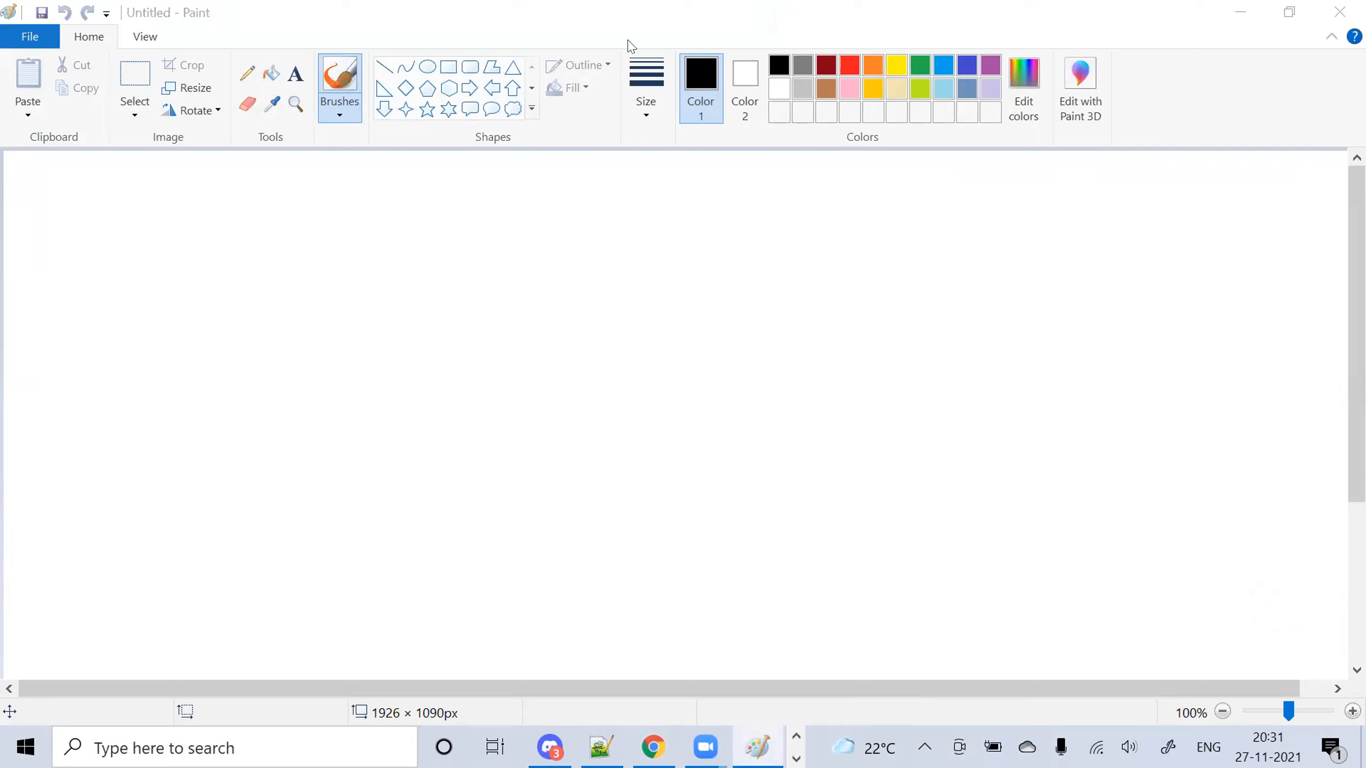
left_click(439, 63)
left_click(446, 67)
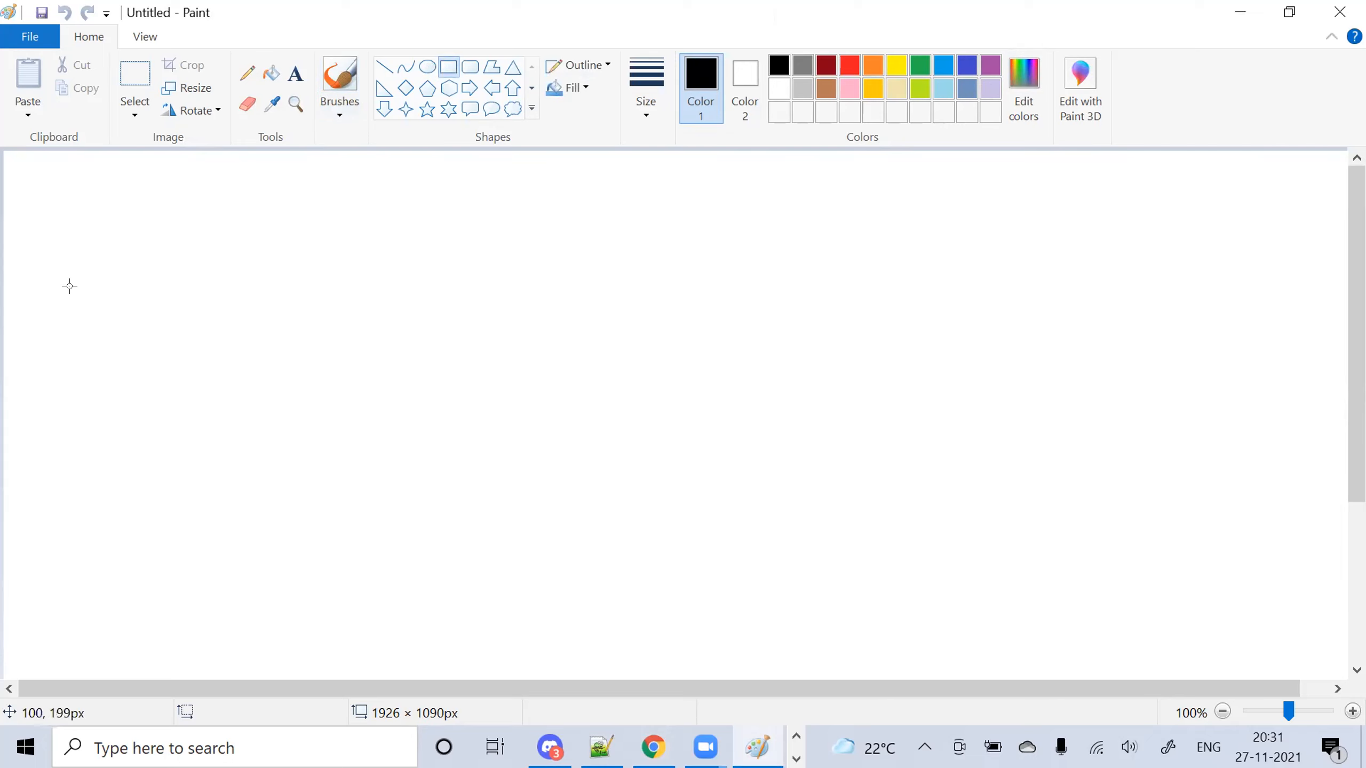
left_click_drag(45, 279, 265, 416)
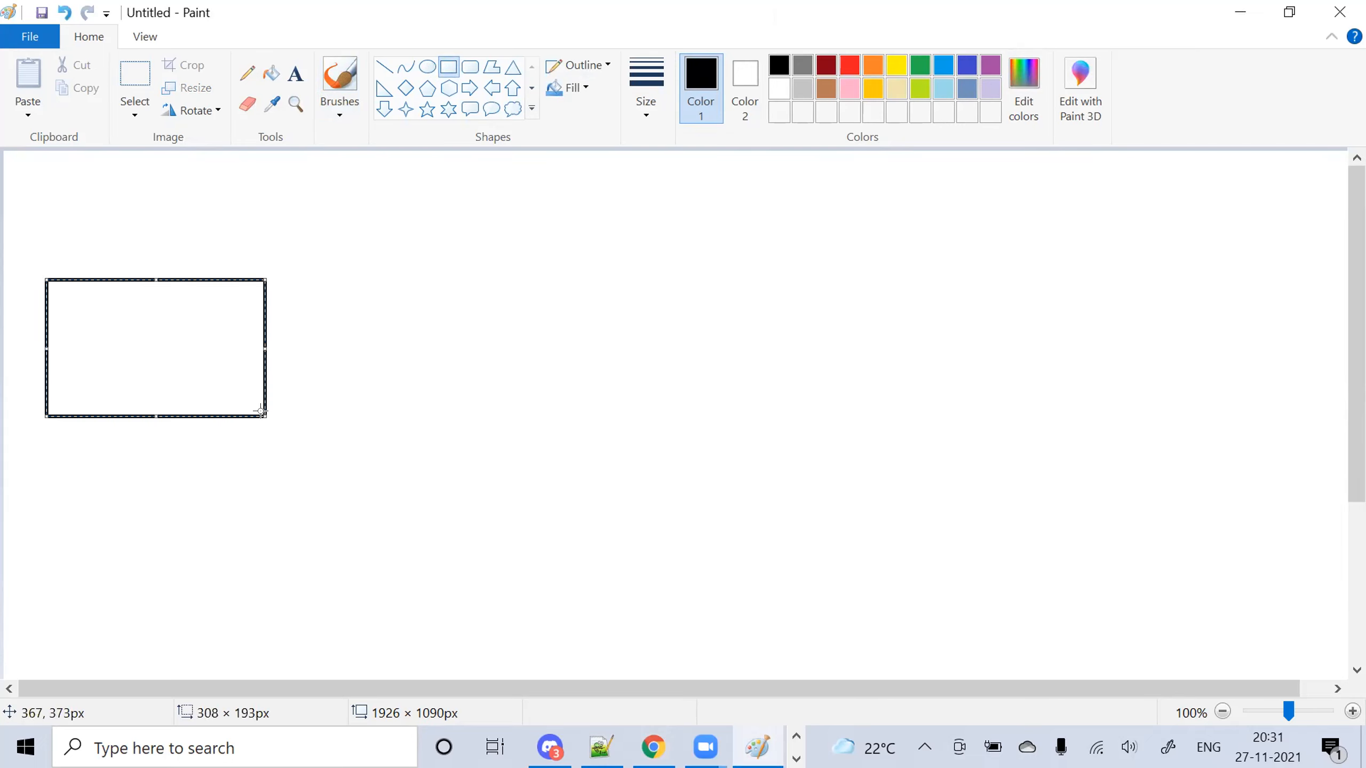
Label the rectangle 'dev : dev1,dev2,dev3' above it
left_click(296, 74)
left_click_drag(49, 235, 155, 251)
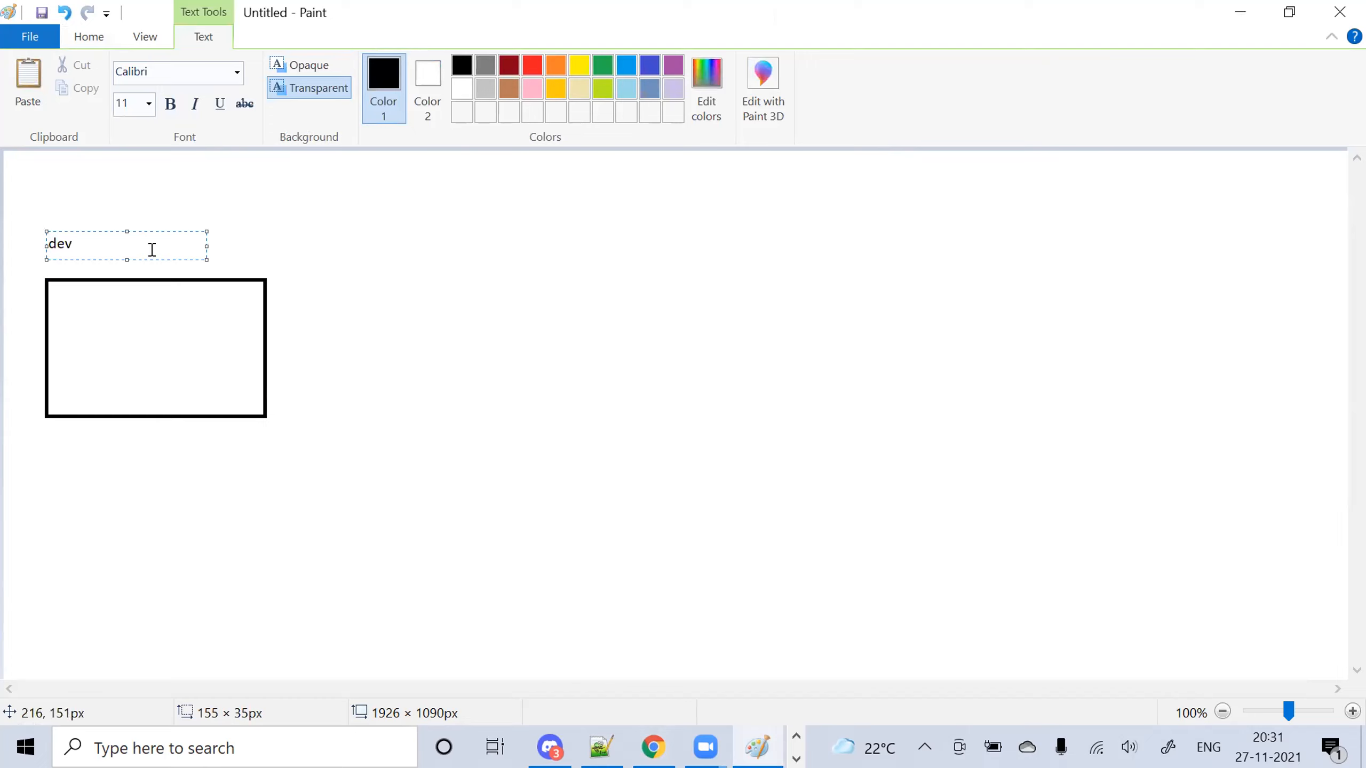
type(": dev1,dev2,dev3")
left_click(487, 385)
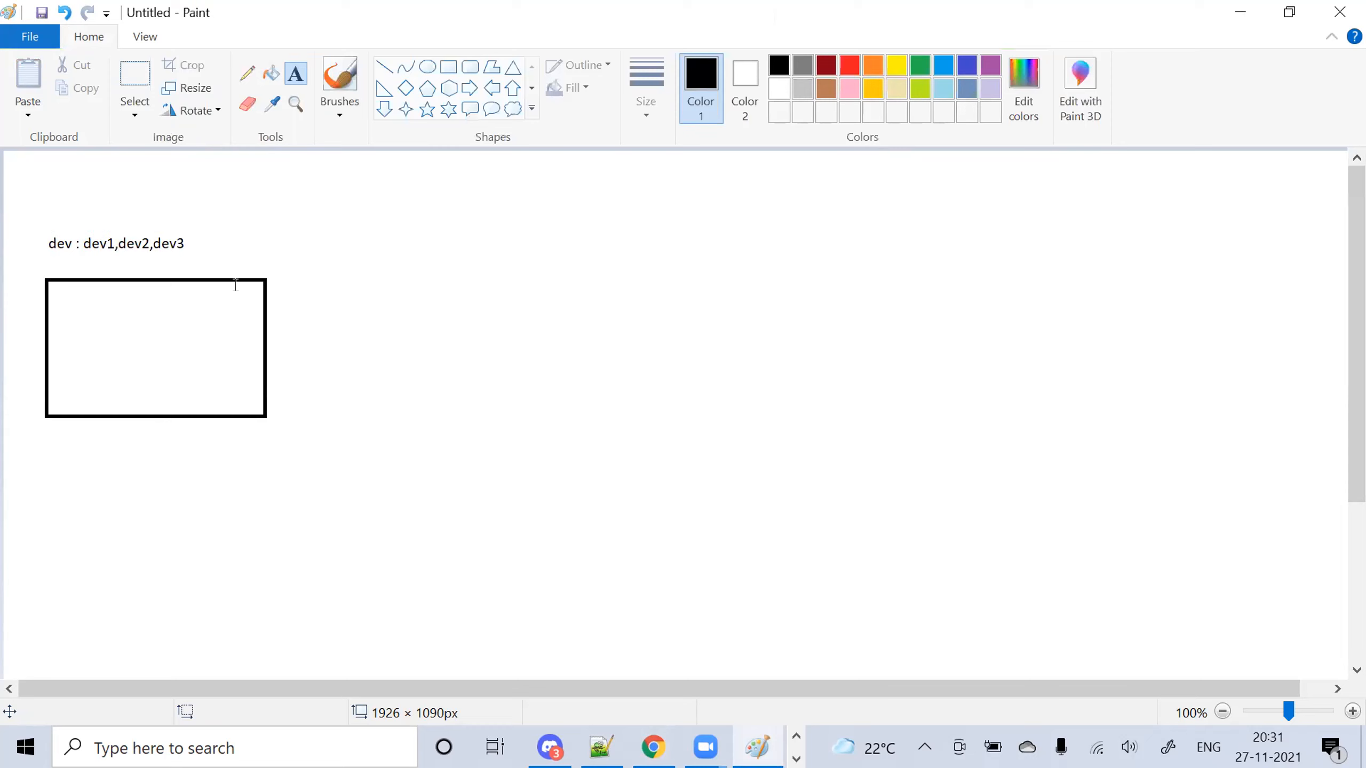
Draw a second rectangle below and label it 'QA: qa1,qa2,qa3'
left_click(448, 67)
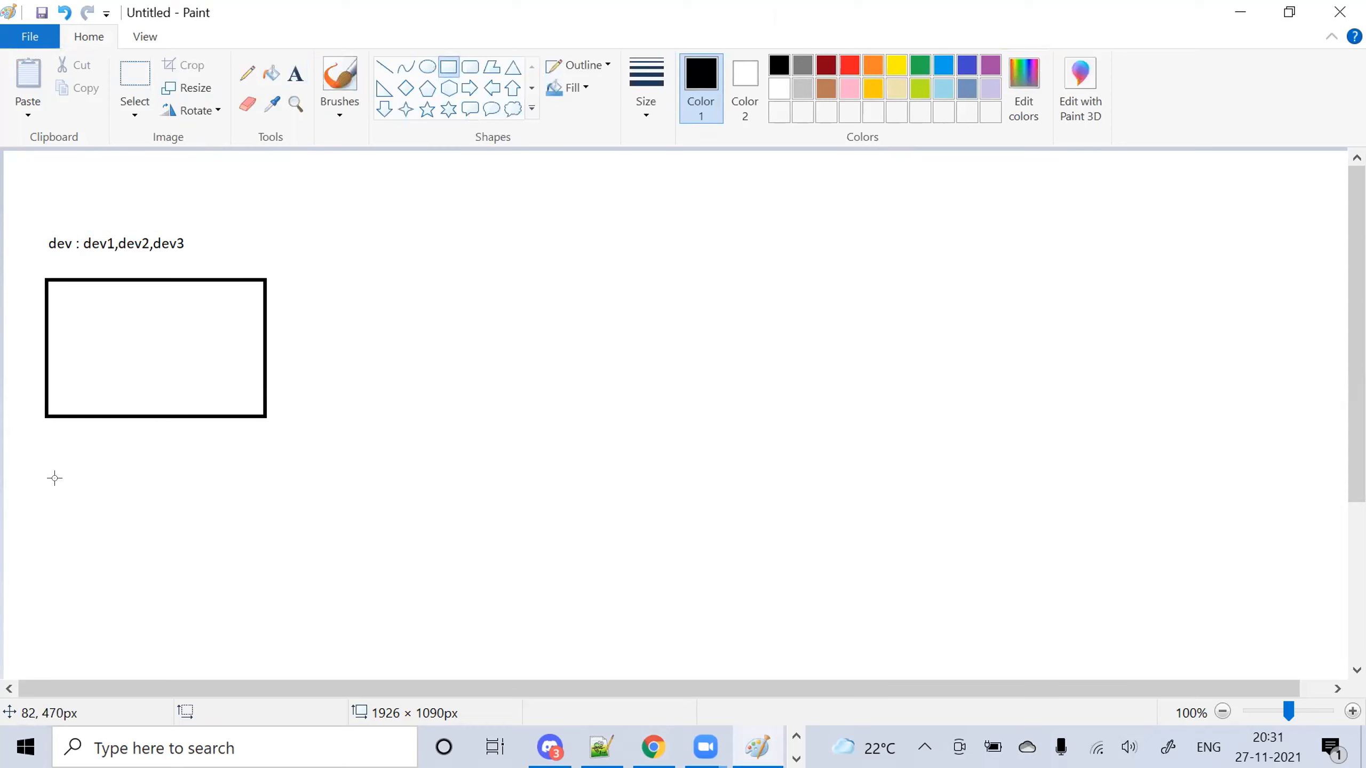
left_click_drag(42, 469, 260, 588)
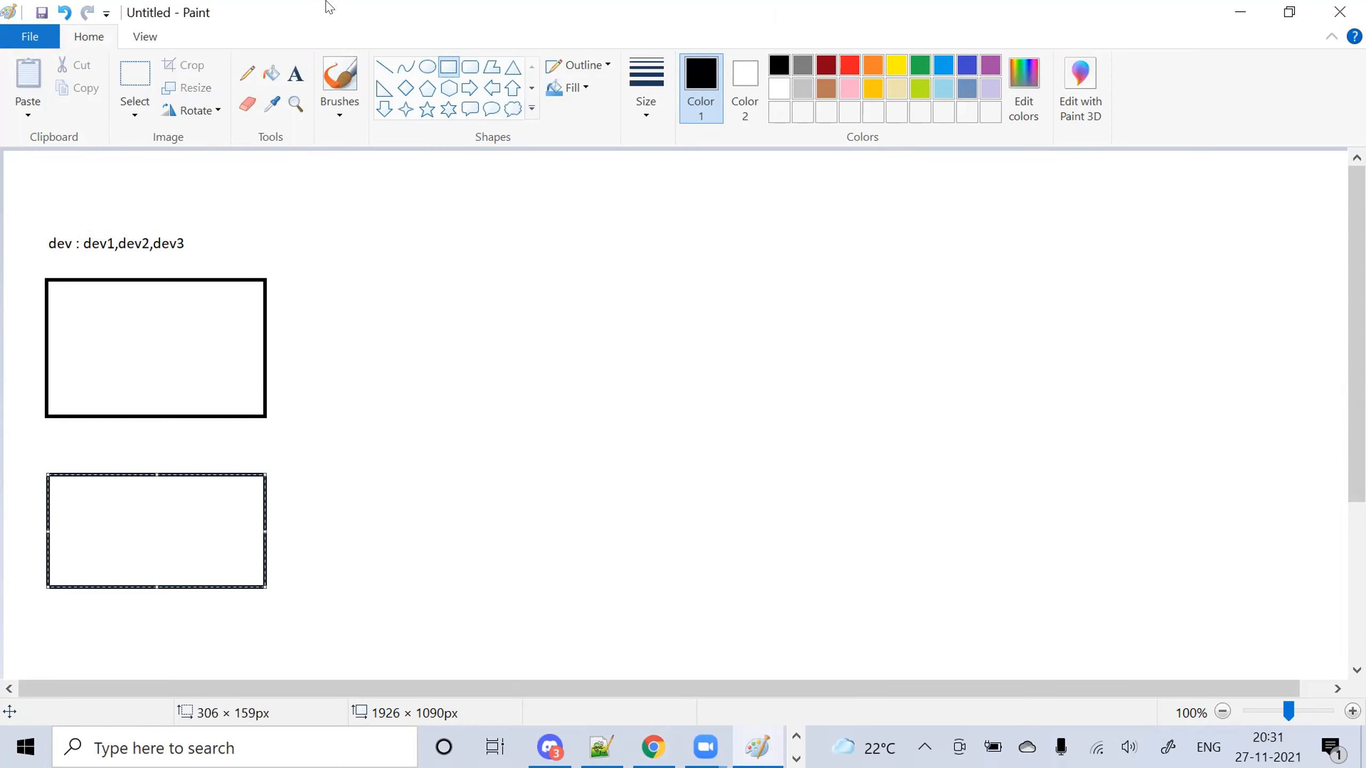
left_click(296, 73)
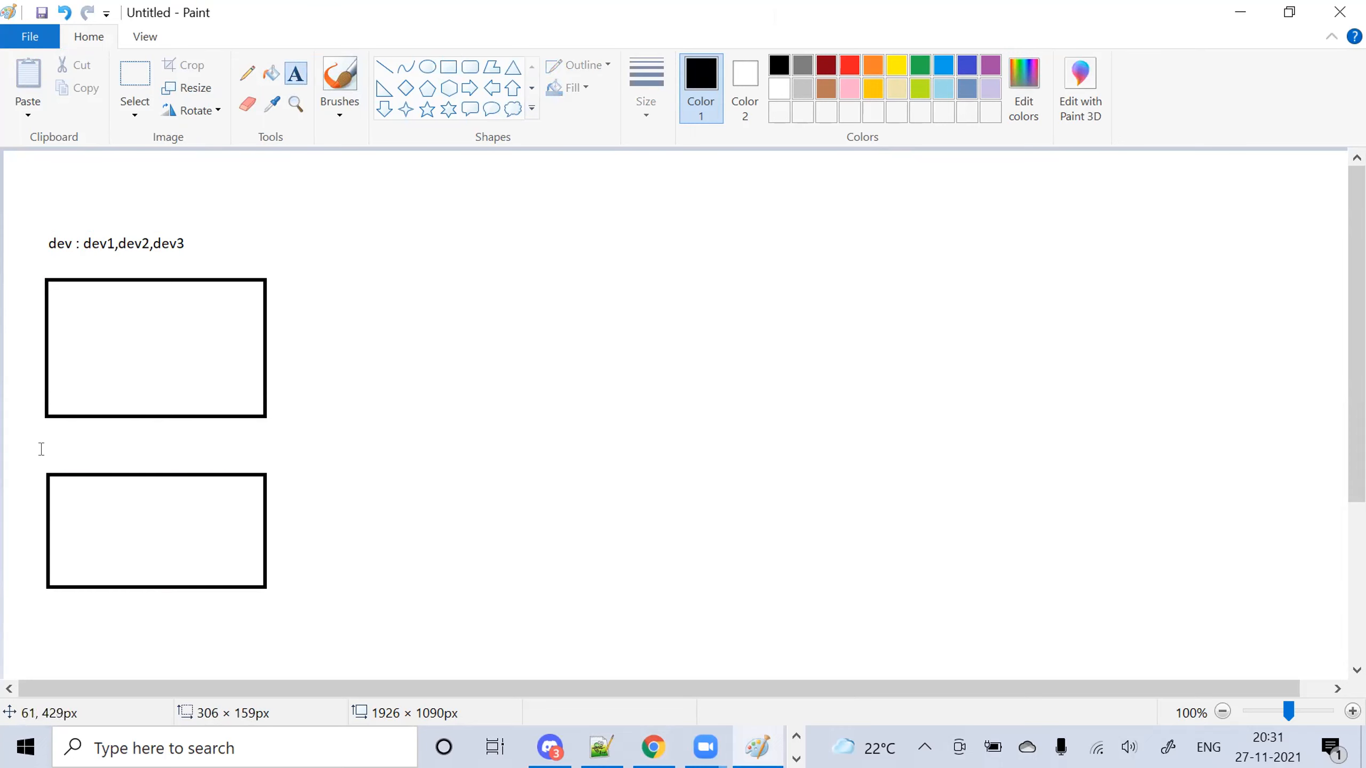
left_click_drag(49, 440, 129, 447)
type("QA:")
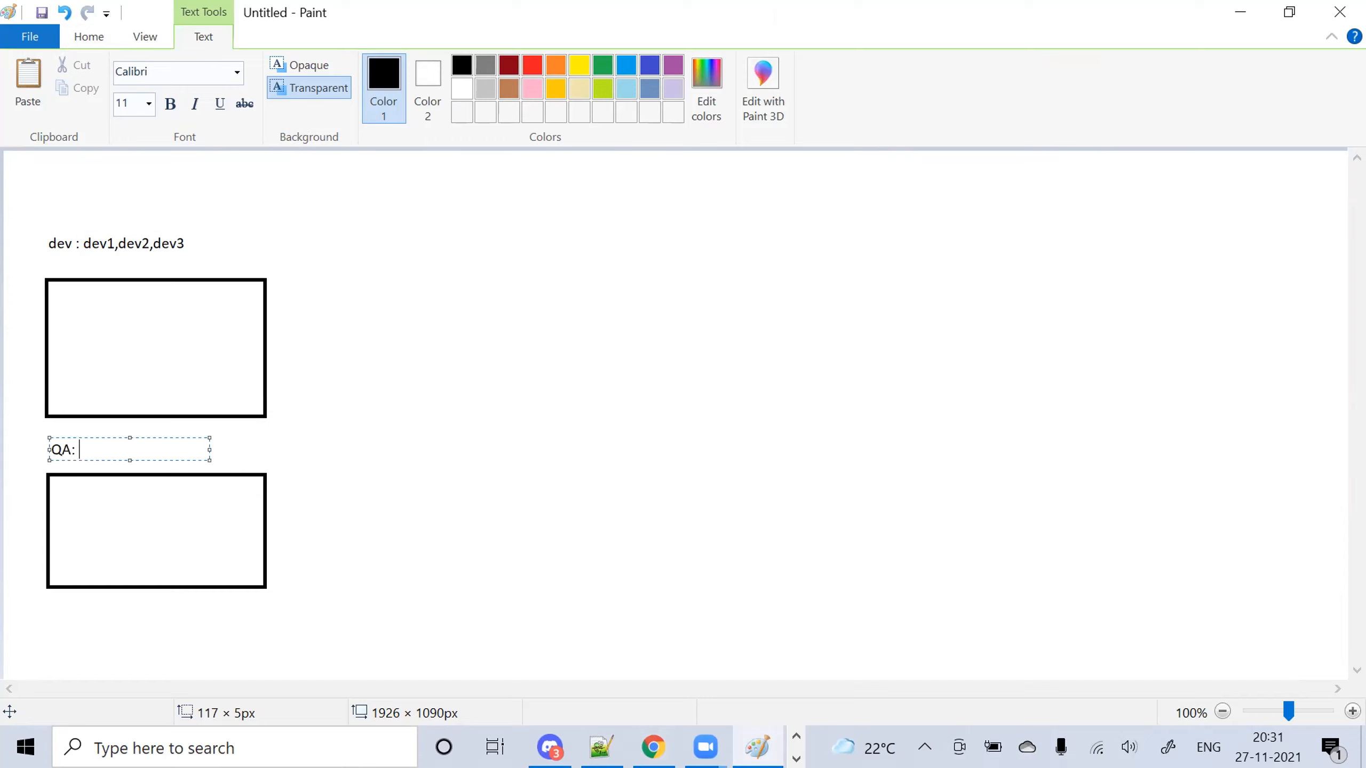
type("a2,qa3")
left_click(70, 235)
Add a 'Users' heading at the canvas's top-left
left_click(71, 235)
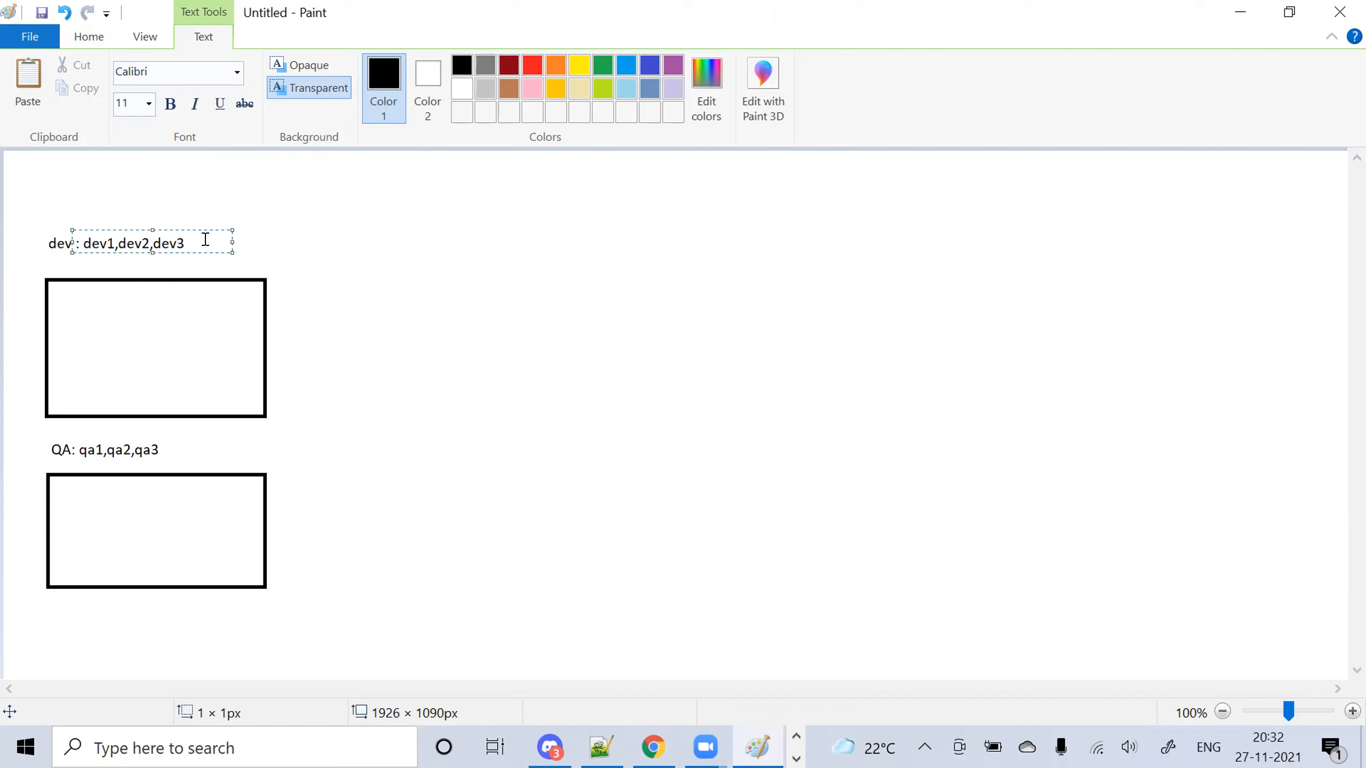
left_click(70, 242)
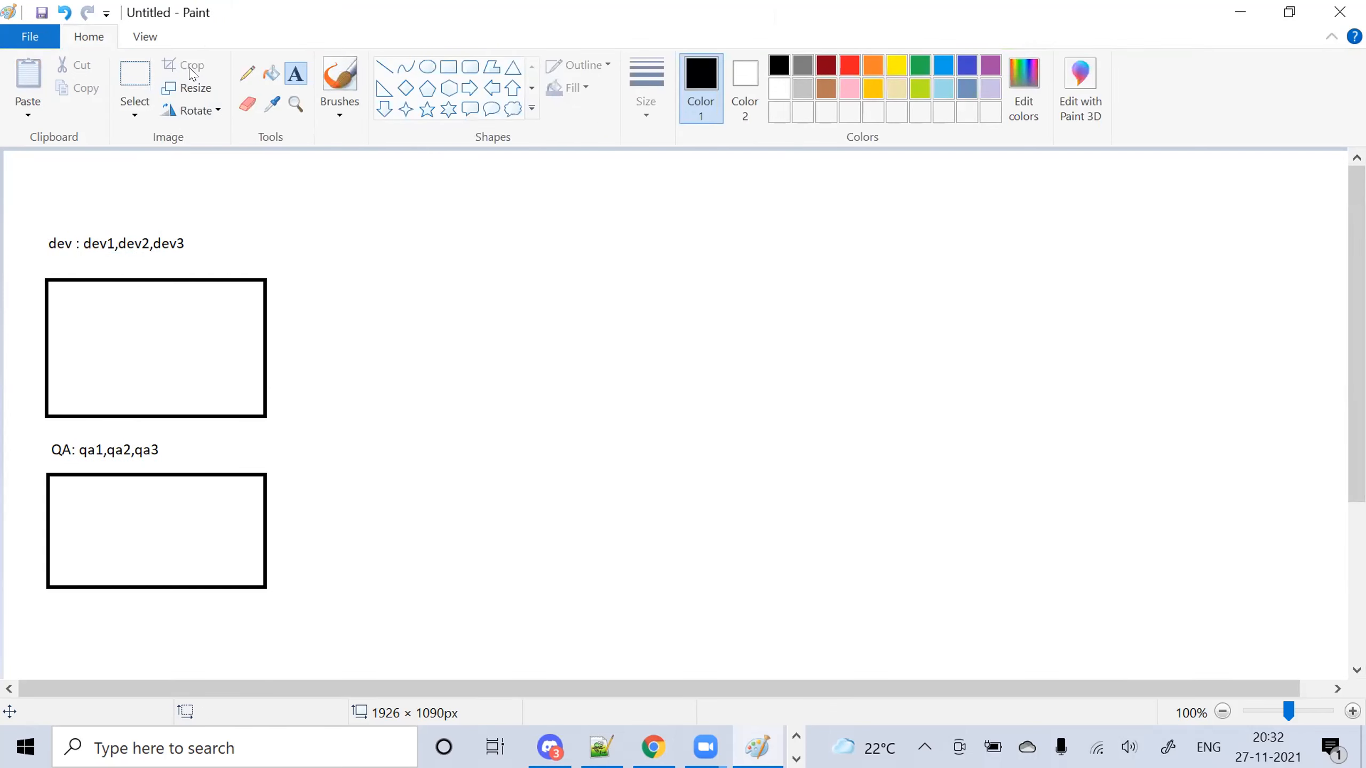
left_click_drag(21, 170, 92, 175)
type("Users")
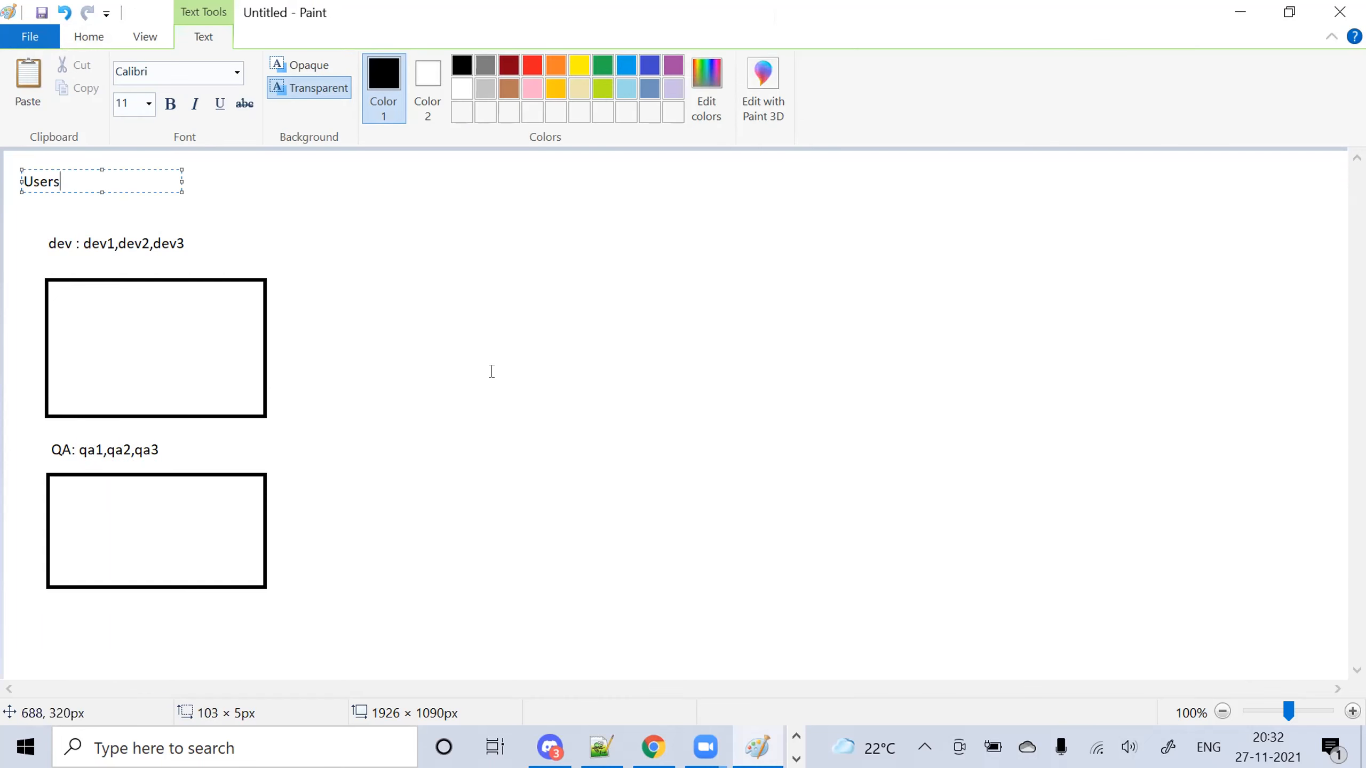
left_click(468, 339)
Draw a smaller rectangle below the QA box, labelled 'Prod supp: prod1,prod2,prod3'
left_click(448, 66)
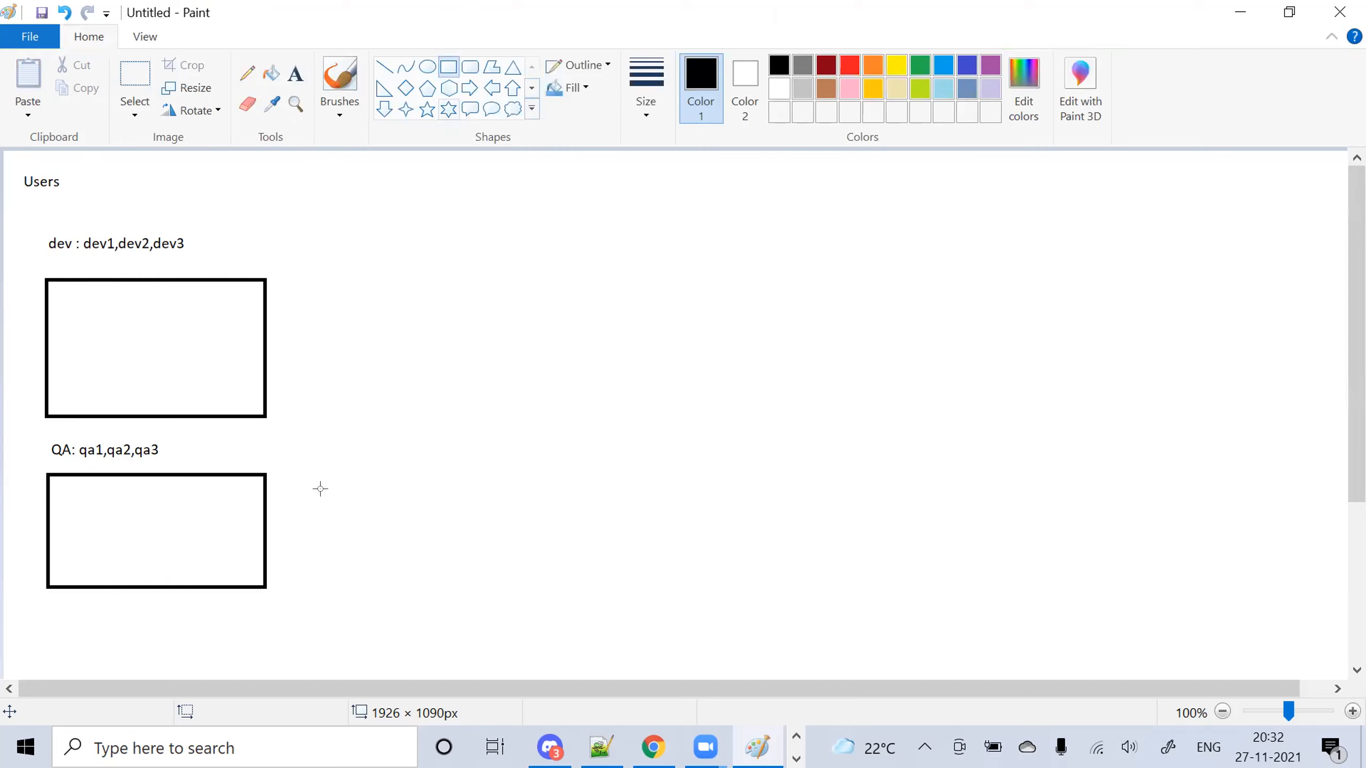
left_click_drag(133, 620, 287, 667)
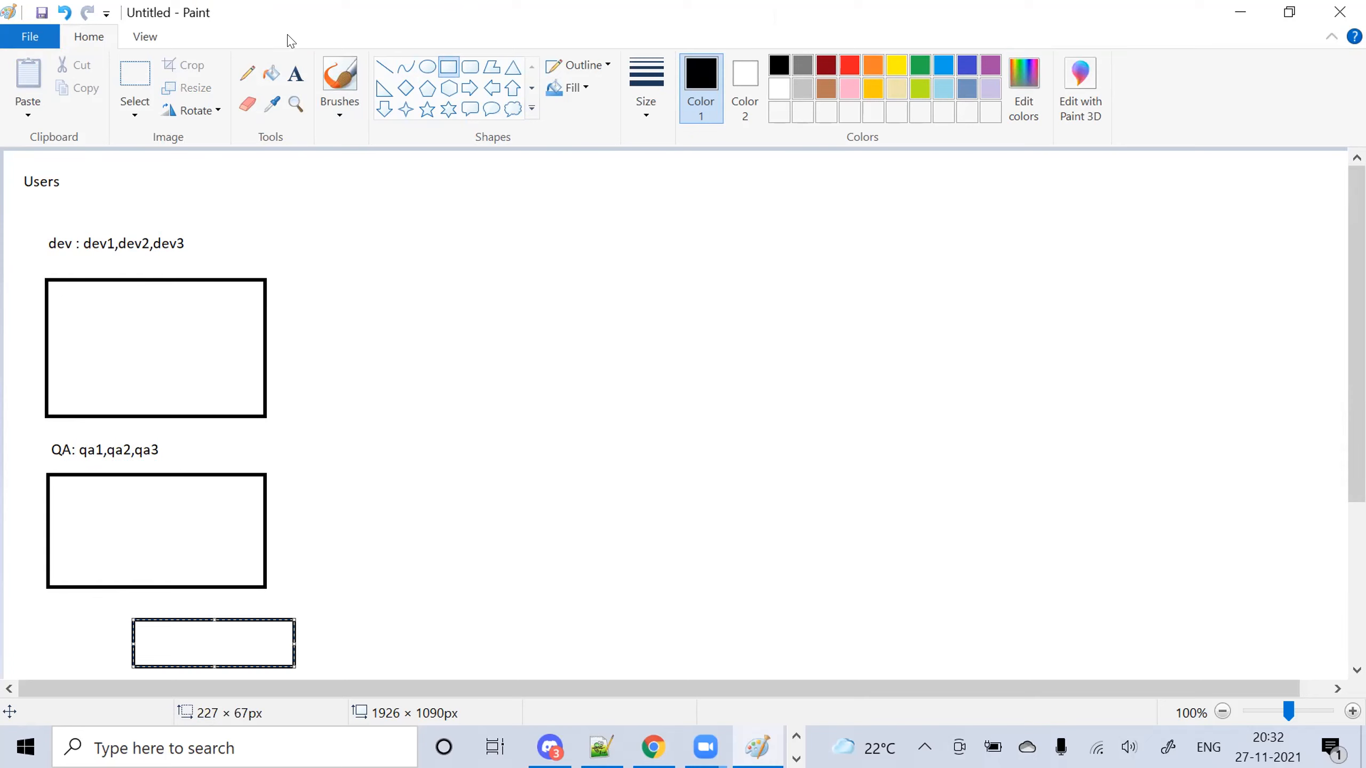
left_click(295, 73)
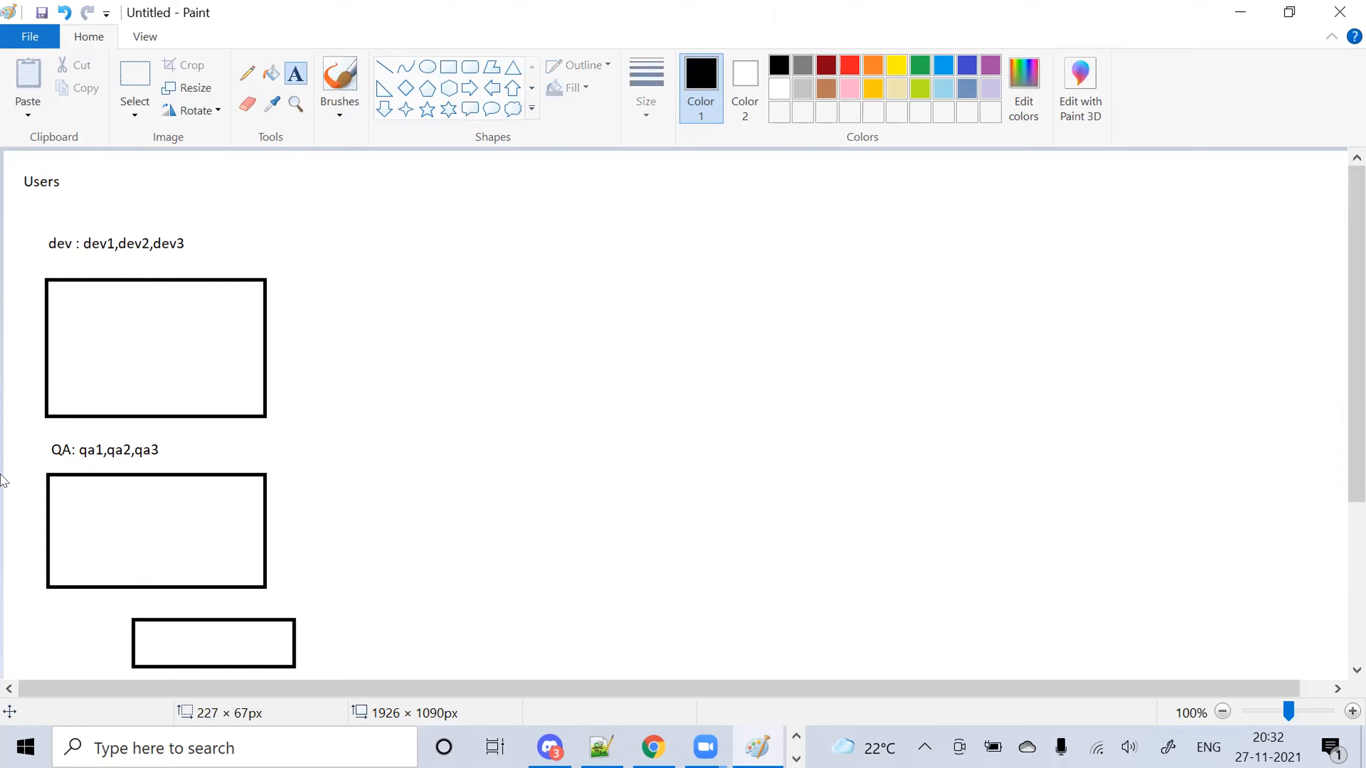
left_click_drag(39, 601, 199, 623)
type("Pro")
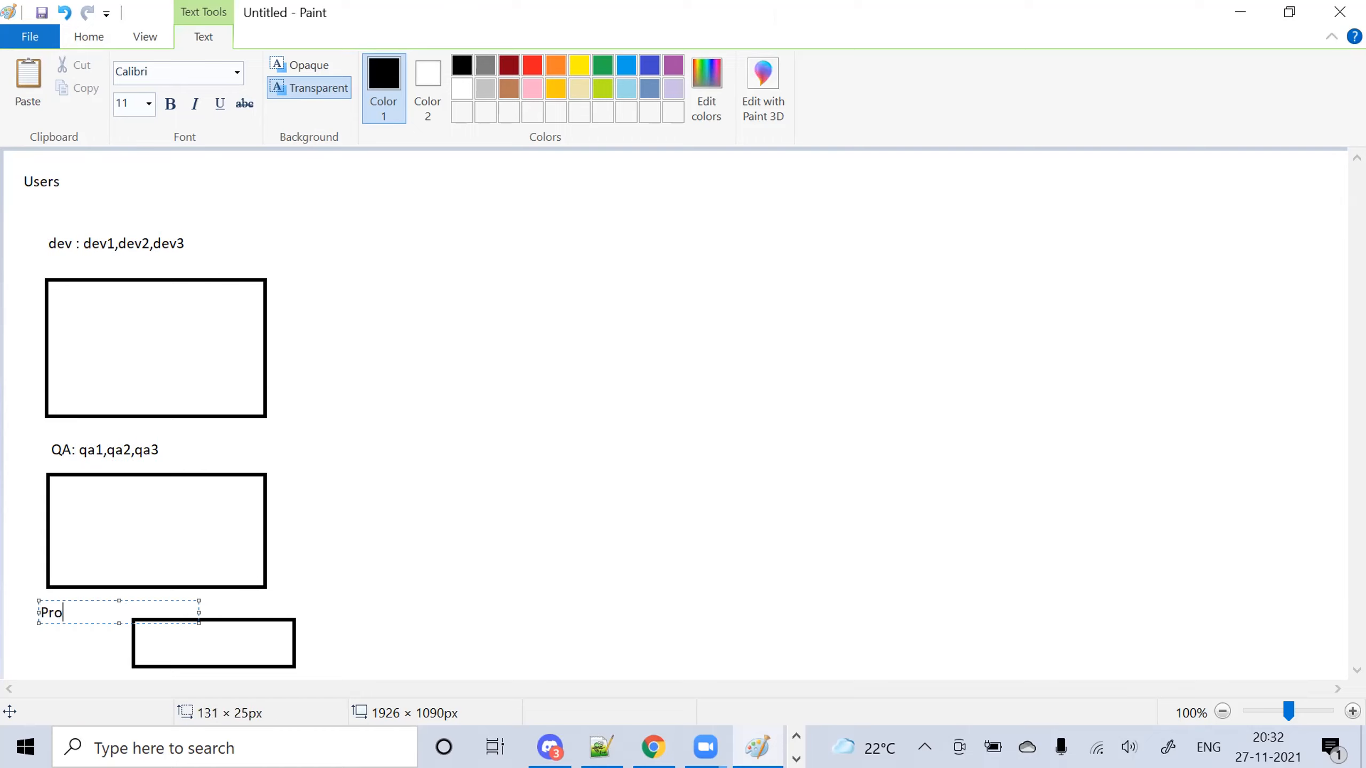
type("d supp: prod")
type("1,pro")
type("d2,prod3")
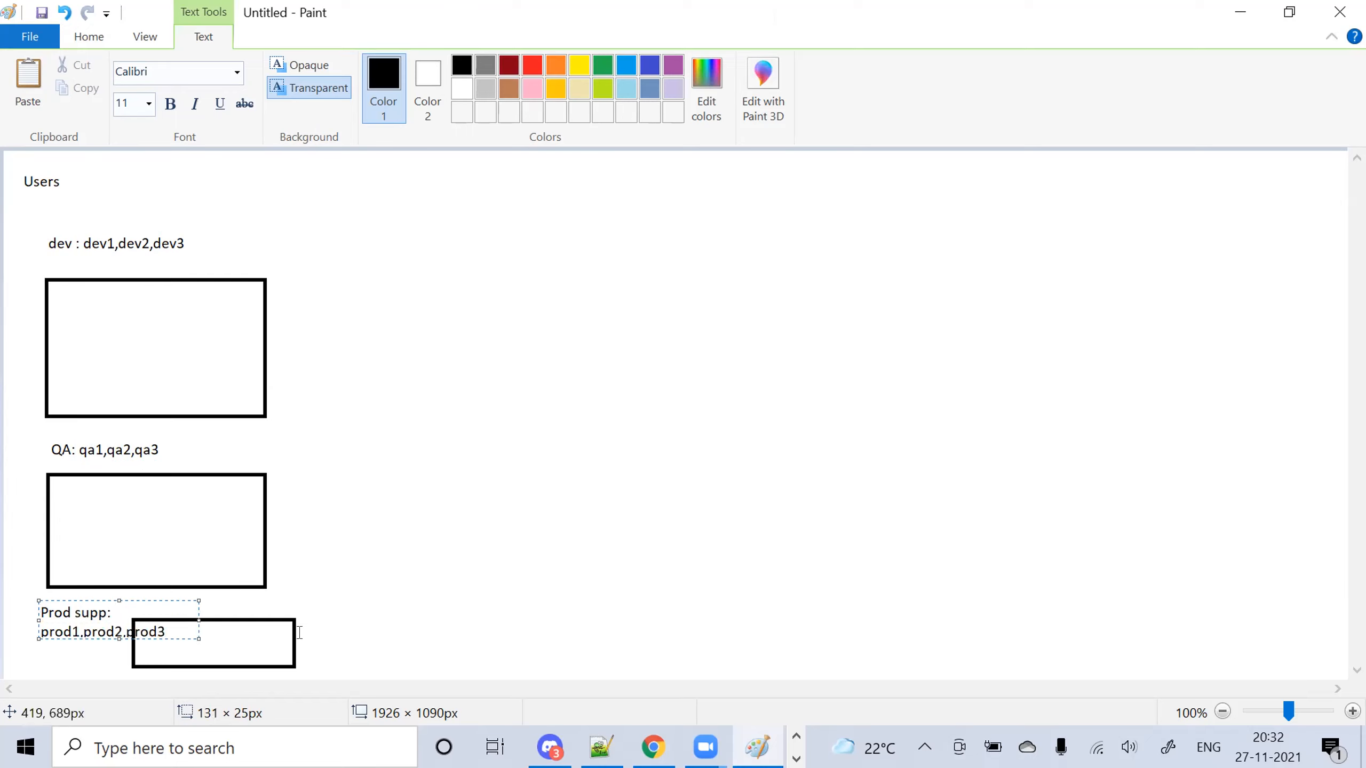
left_click(564, 503)
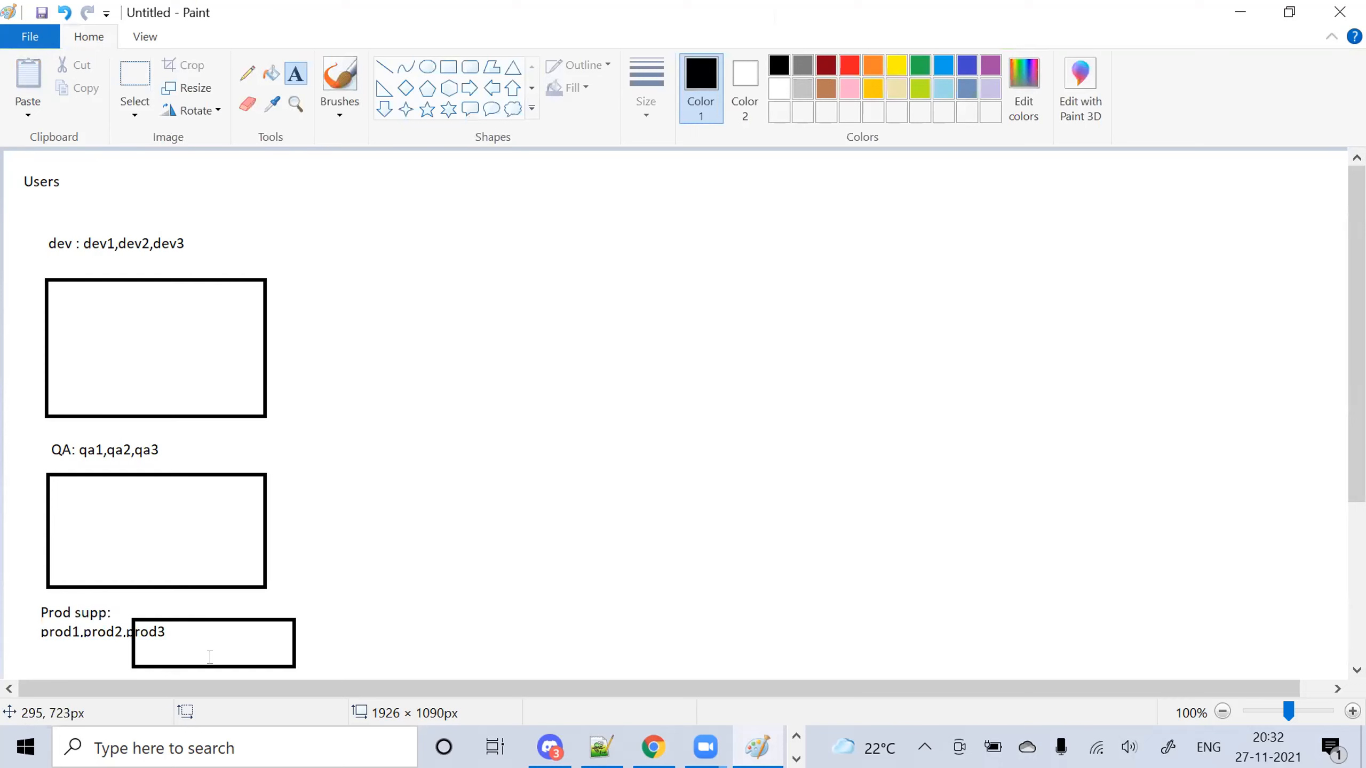
With the Oval shape, draw three tall ellipses left to right beside the user boxes
left_click(427, 66)
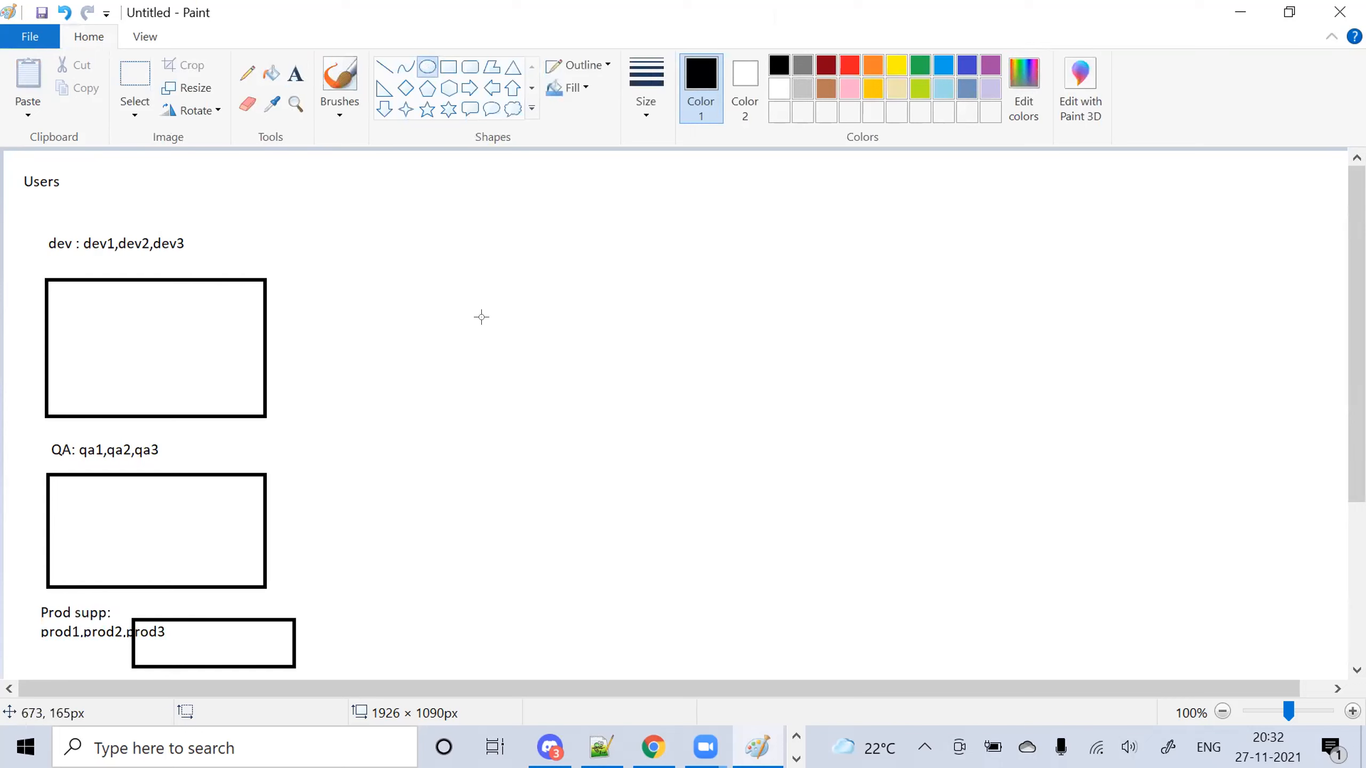
left_click_drag(399, 341, 557, 579)
left_click_drag(659, 333, 828, 574)
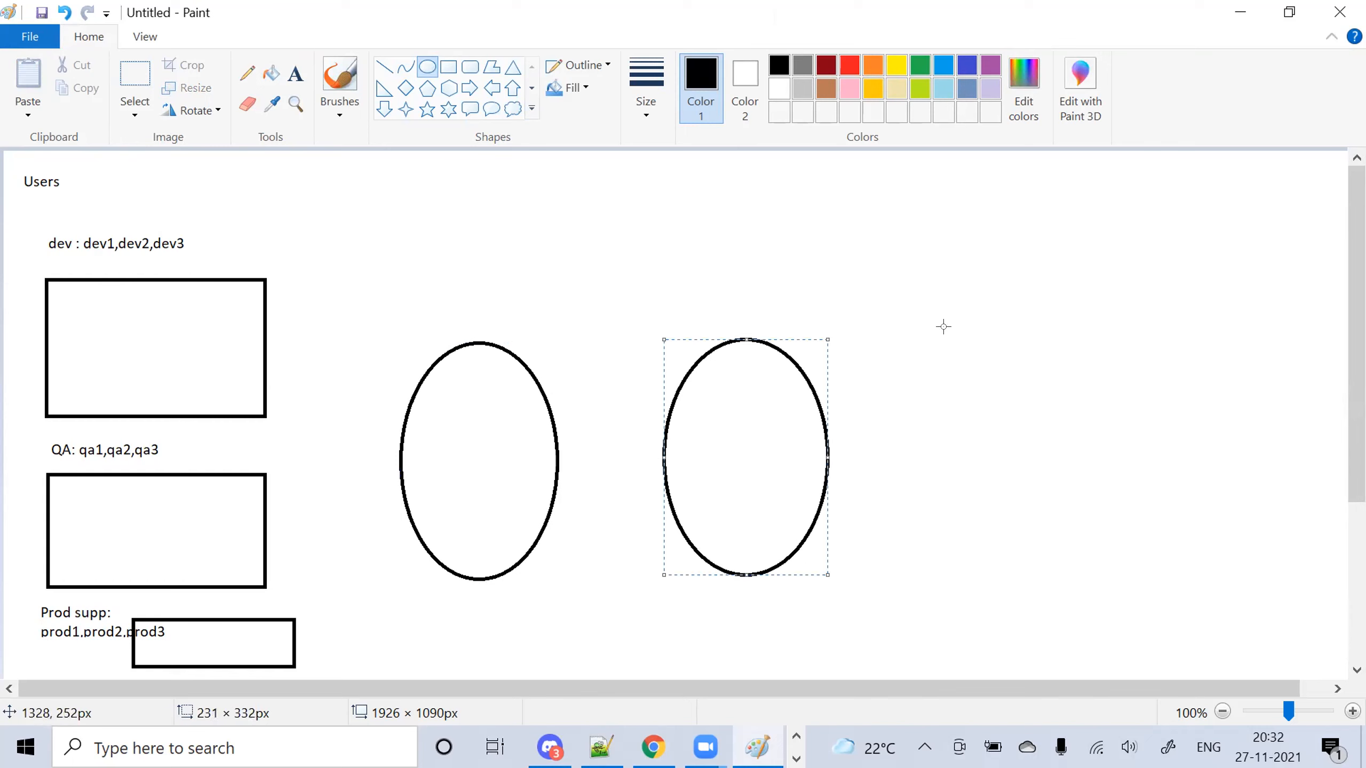
left_click_drag(943, 327, 1118, 572)
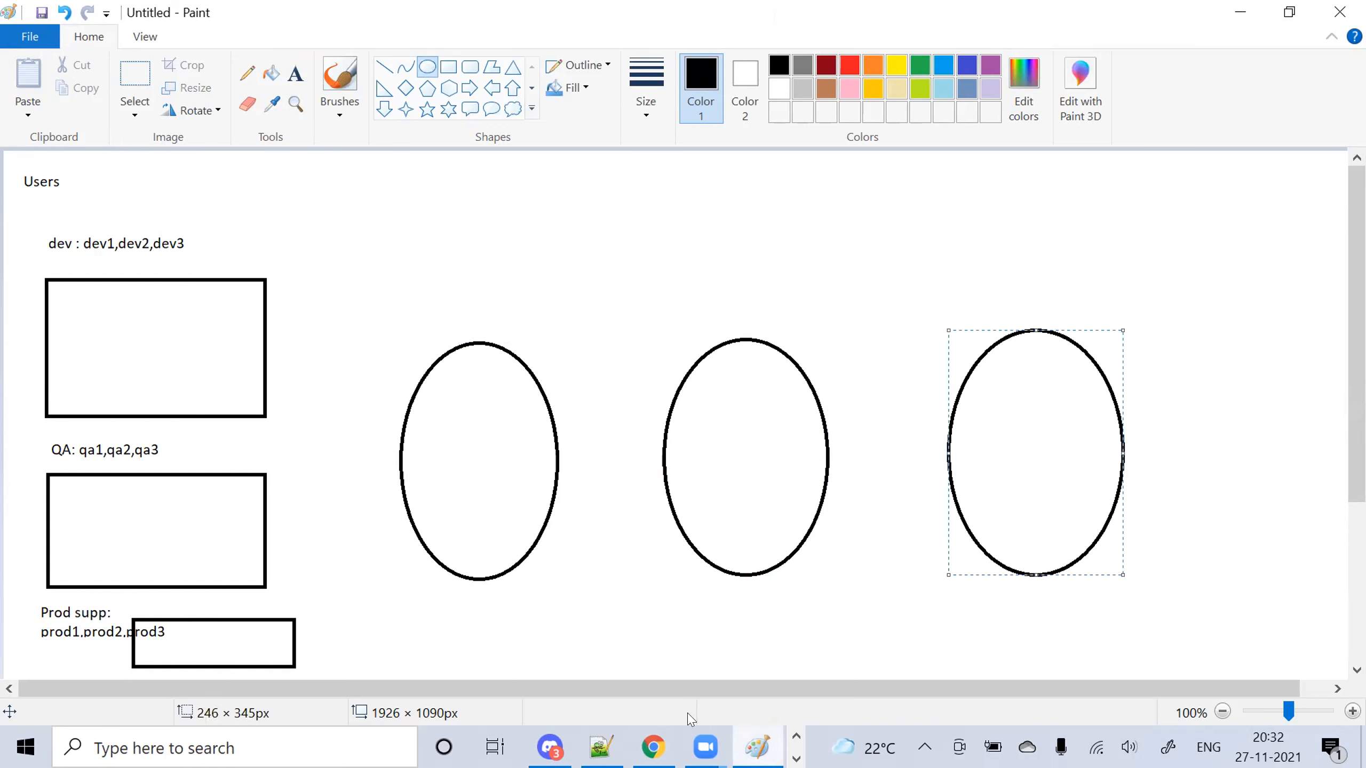
left_click(797, 759)
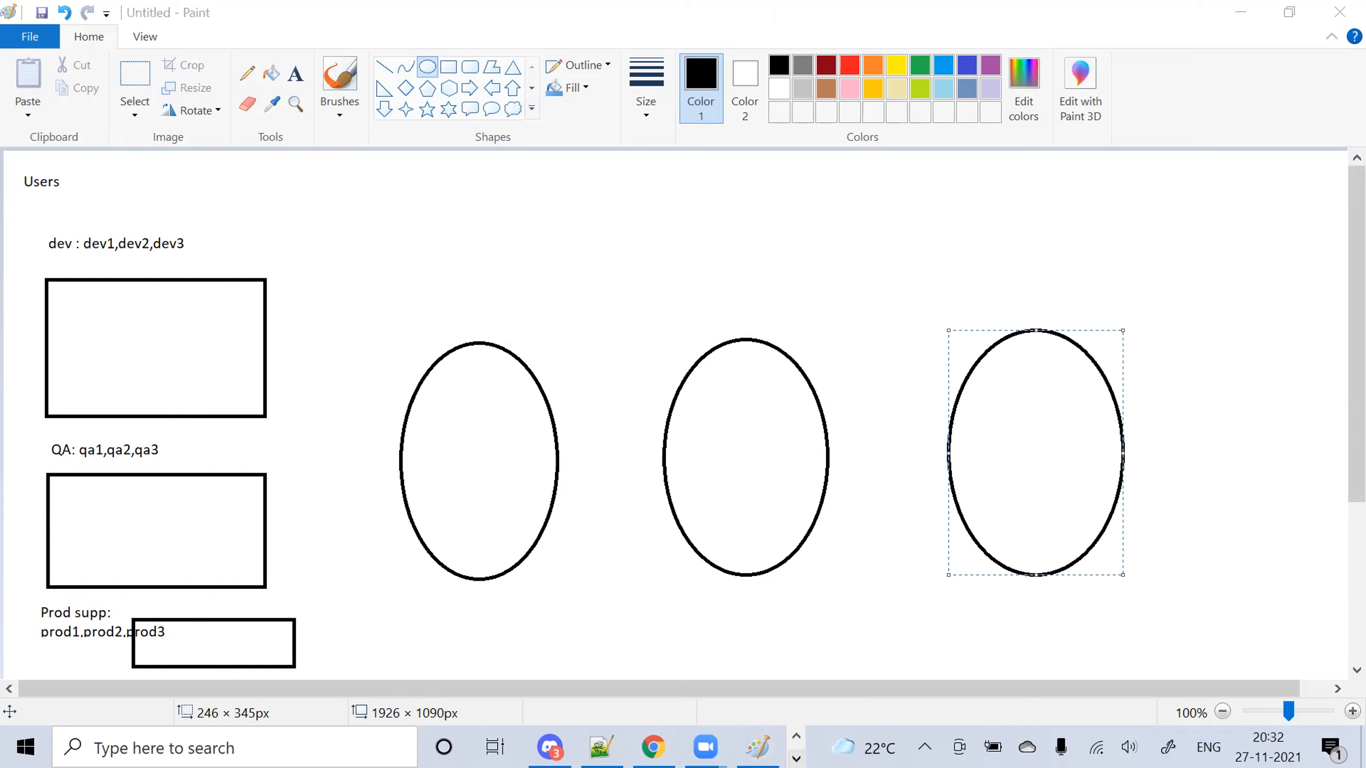
left_click(797, 759)
From File Explorer, go to Teaching\UseCases and open the user_roles.jpg picture in Photos
left_click(588, 747)
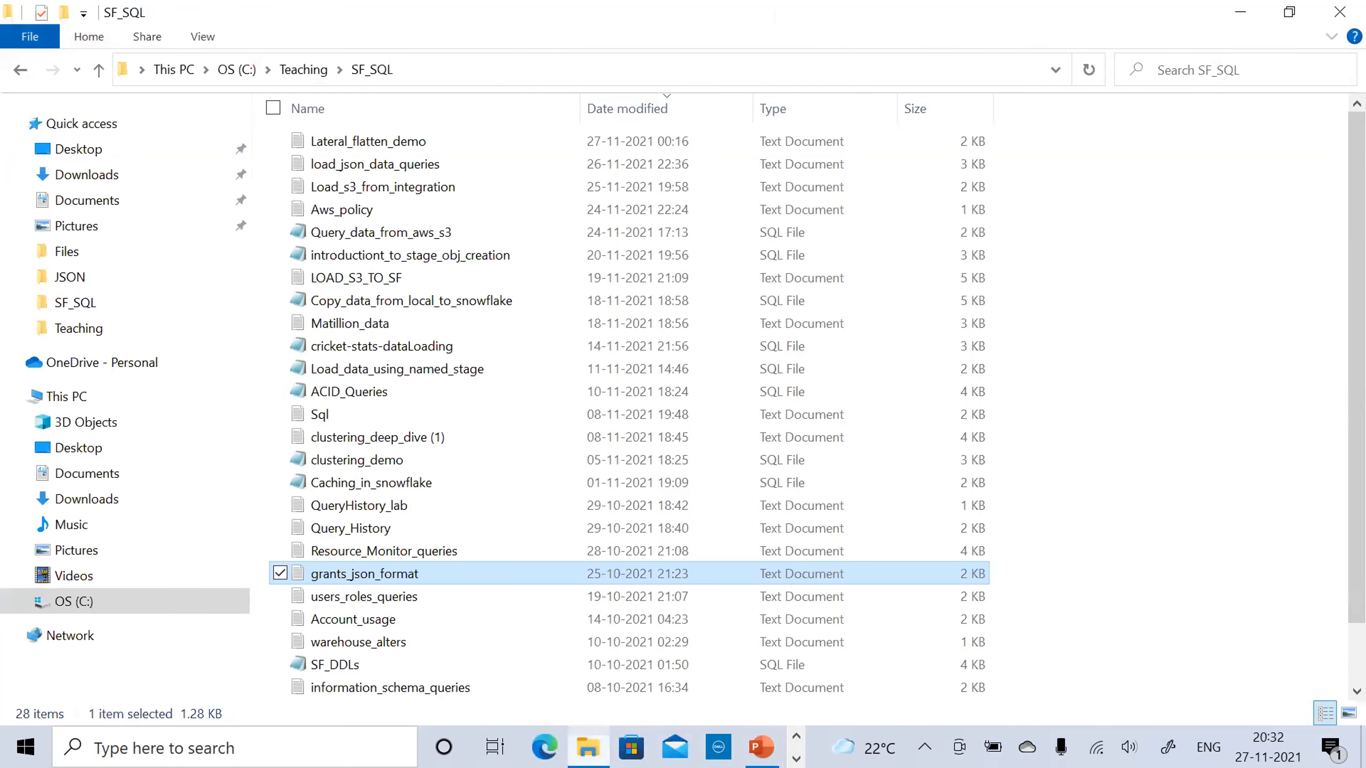
left_click(293, 70)
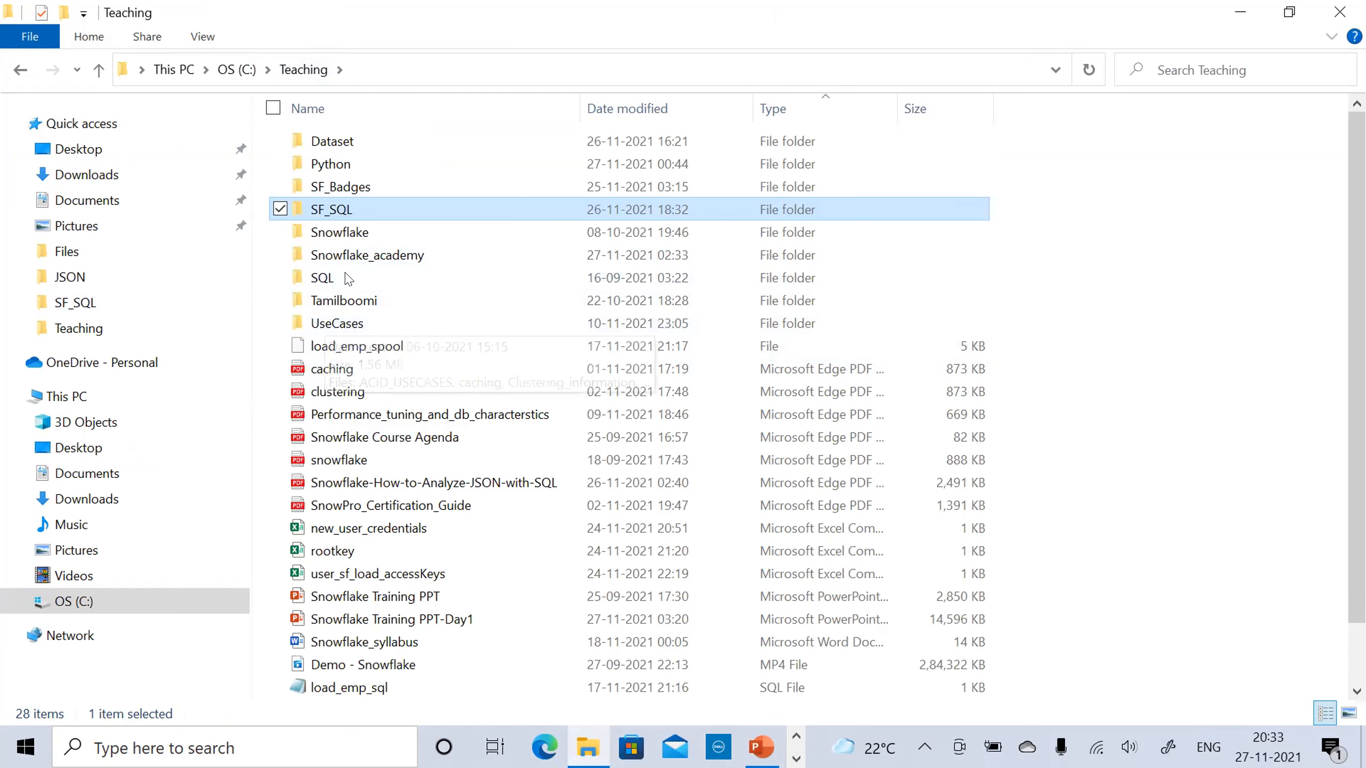
key("alt+Tab")
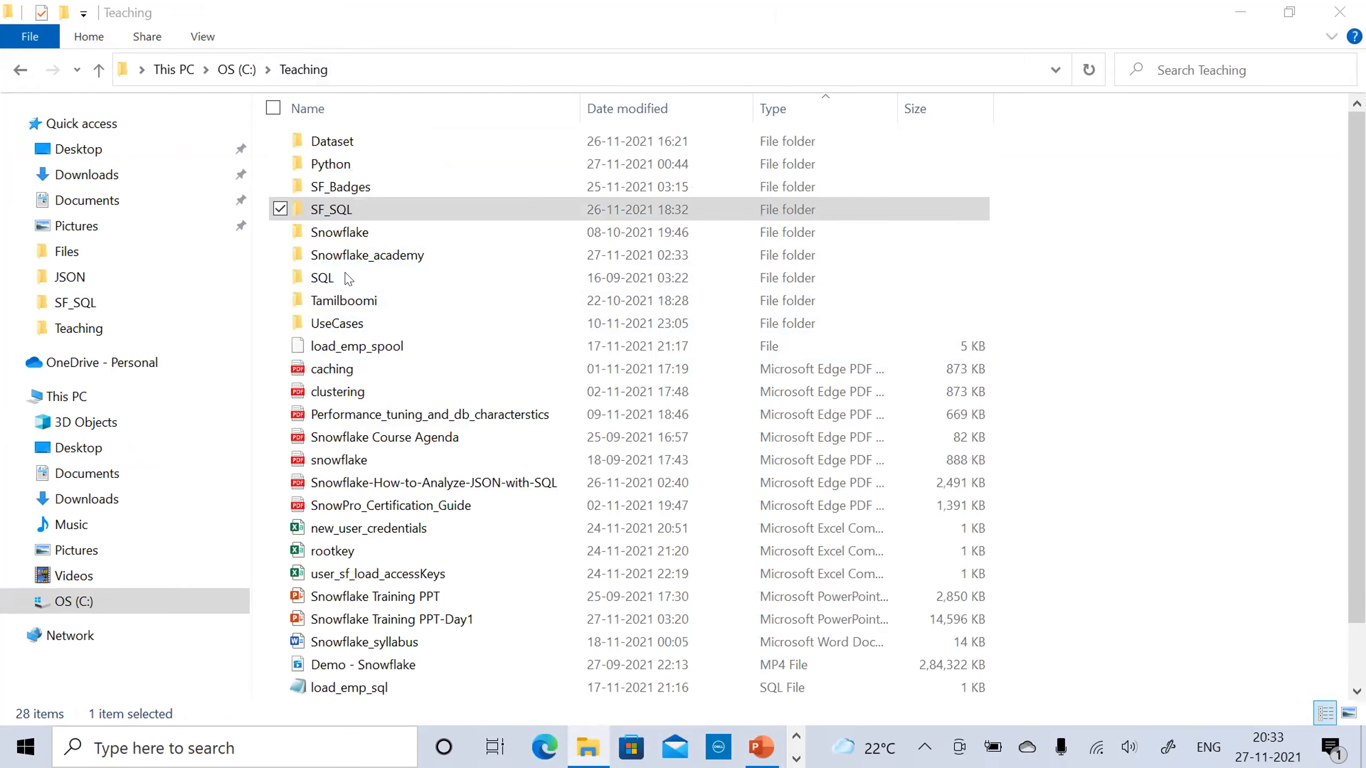
double_click(340, 323)
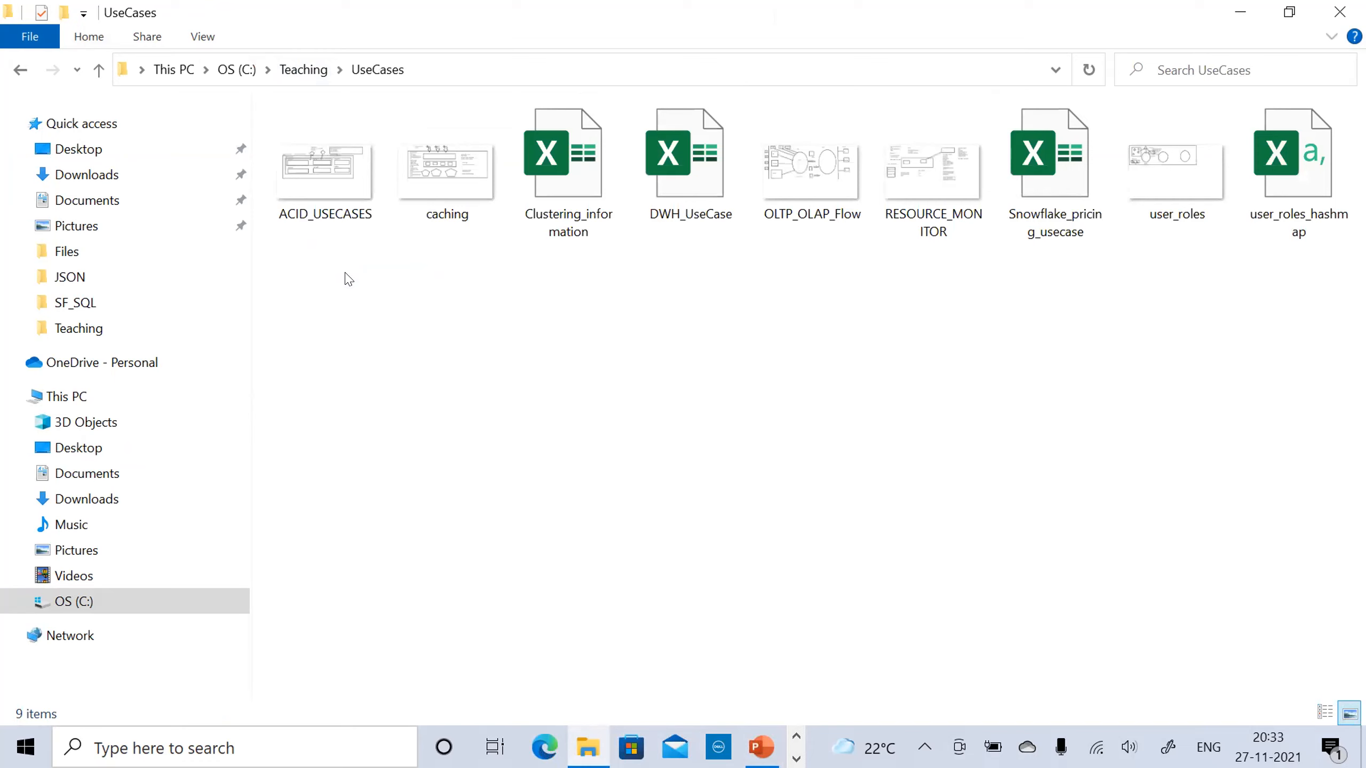
double_click(1175, 190)
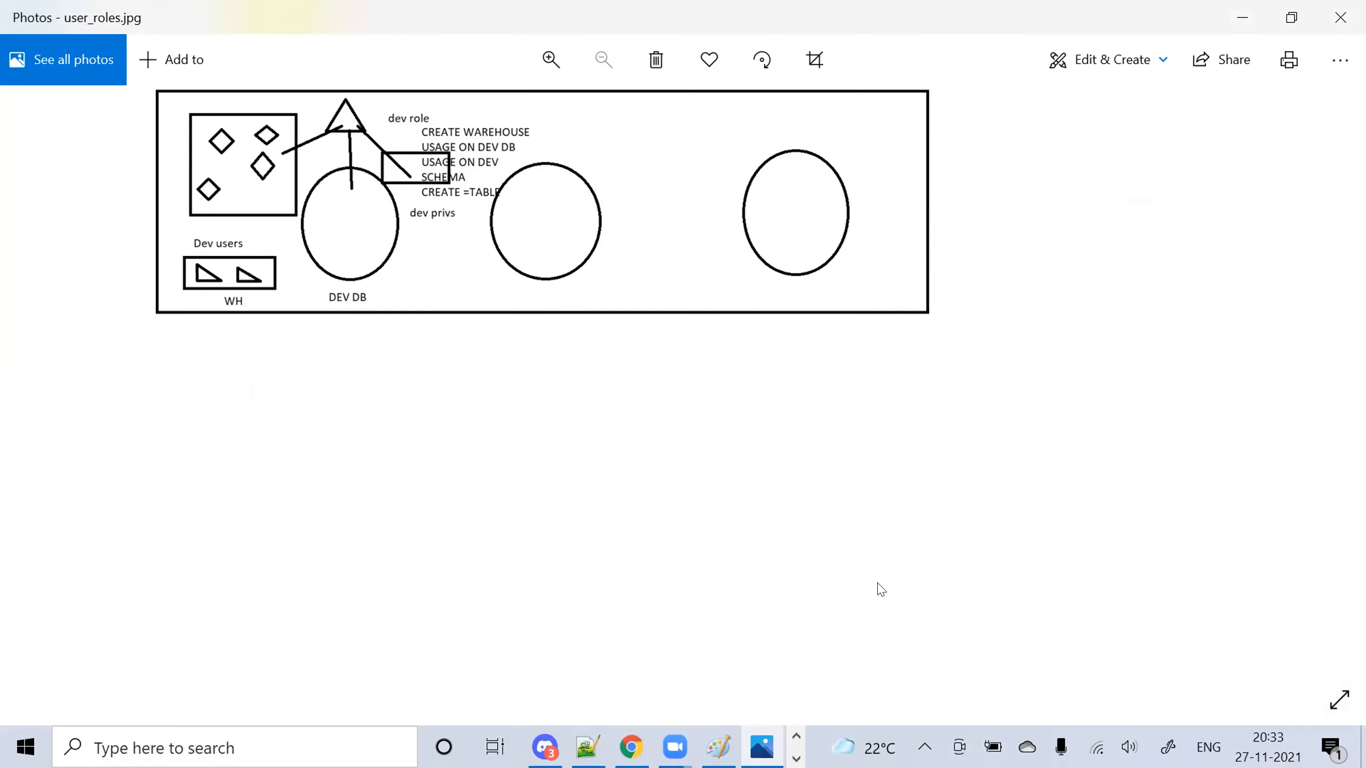
Close the user_roles picture in Photos to return to the UseCases folder listing
left_click(1341, 17)
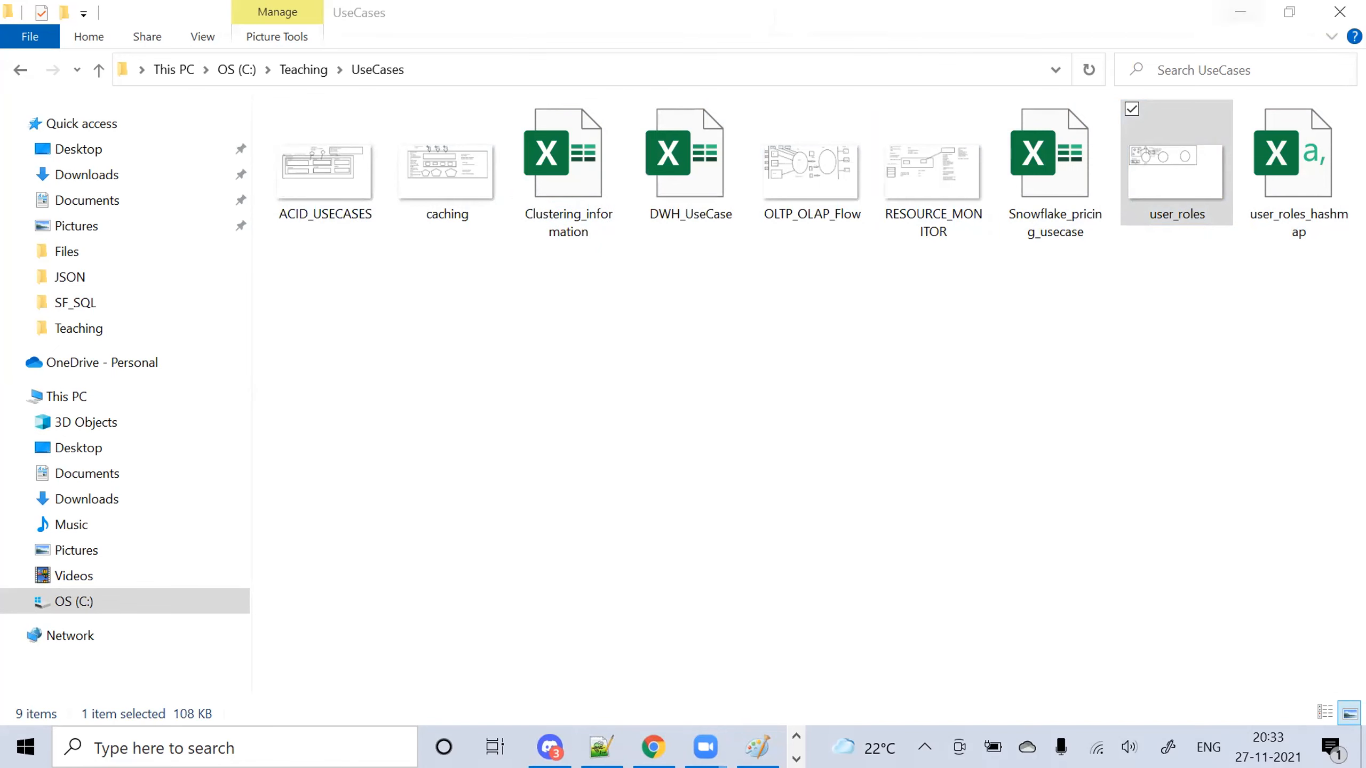
Back in Paint, undo a stray oval and label the left ellipse 'dev db'
left_click(1239, 11)
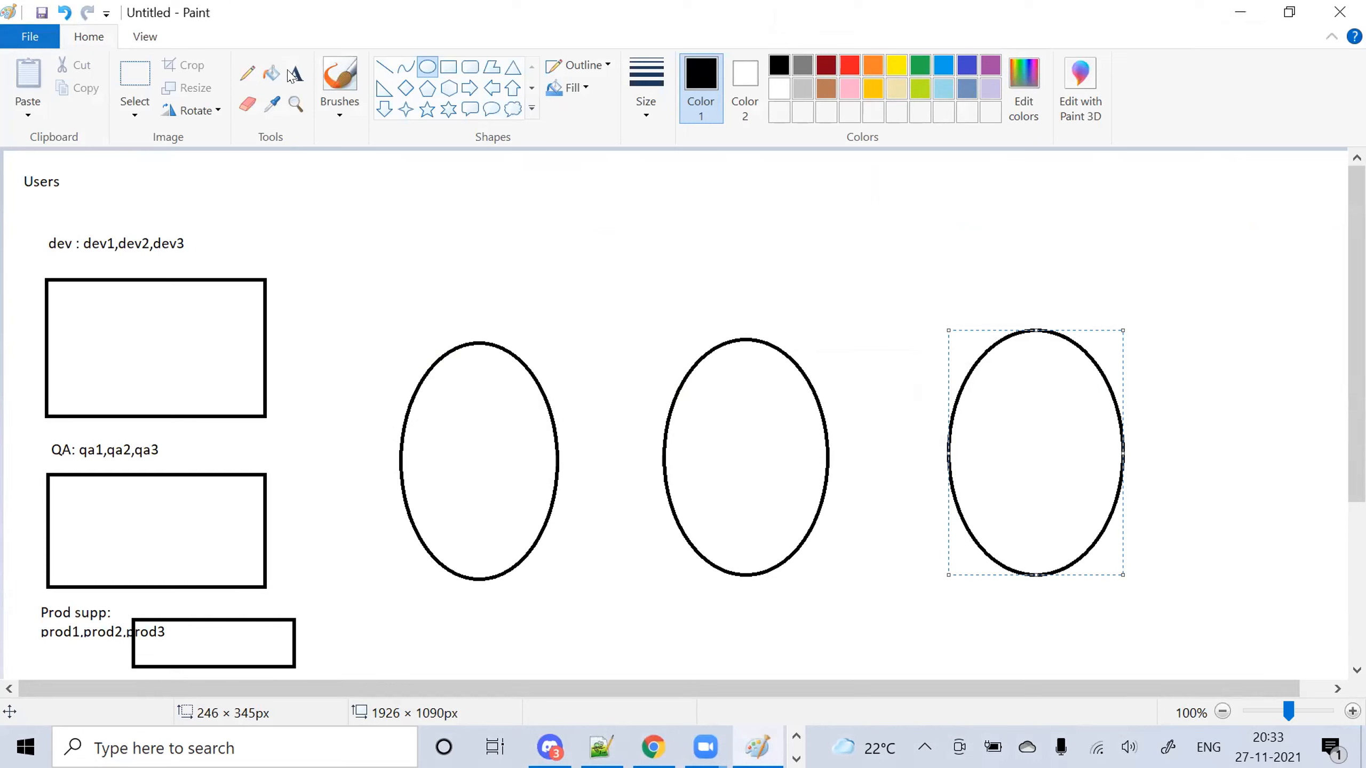
left_click_drag(416, 311, 476, 328)
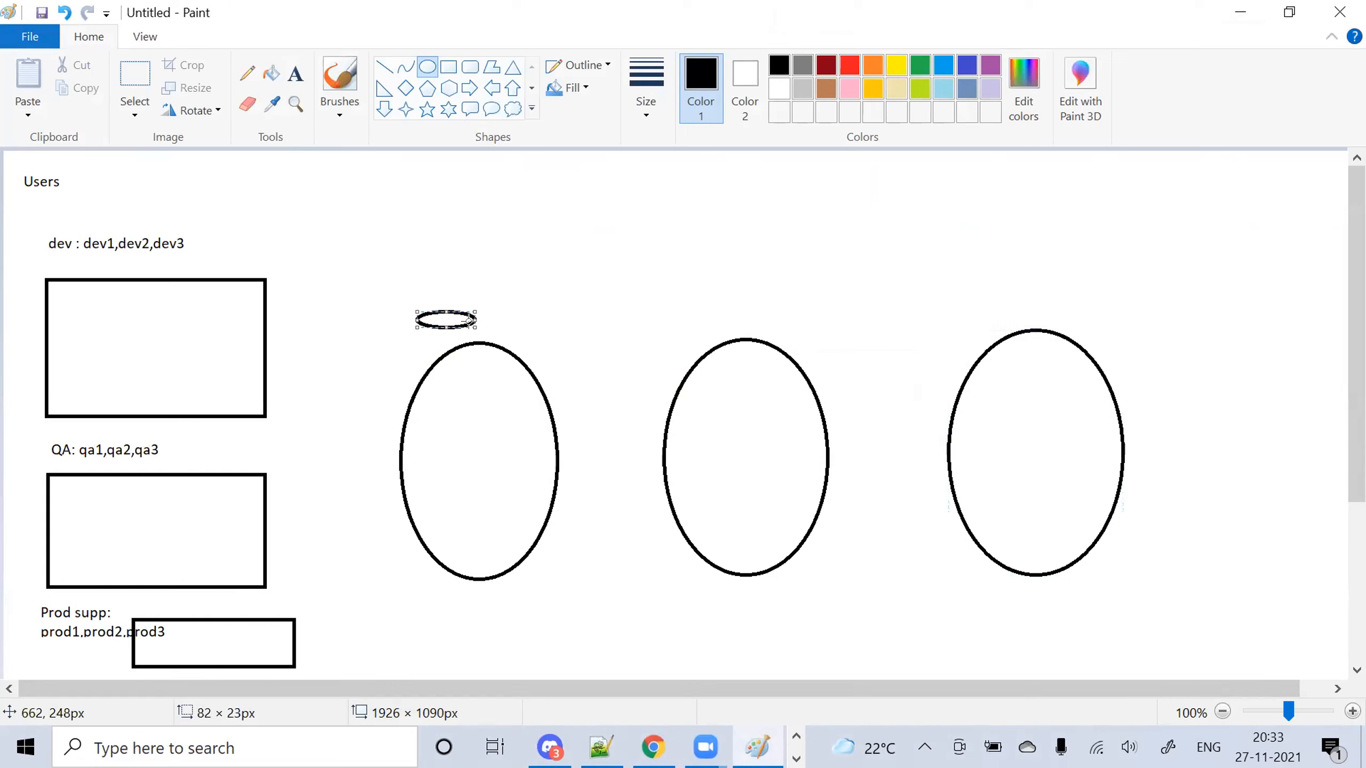
key("ctrl+z")
left_click(295, 73)
left_click_drag(414, 274, 519, 307)
type("dev db")
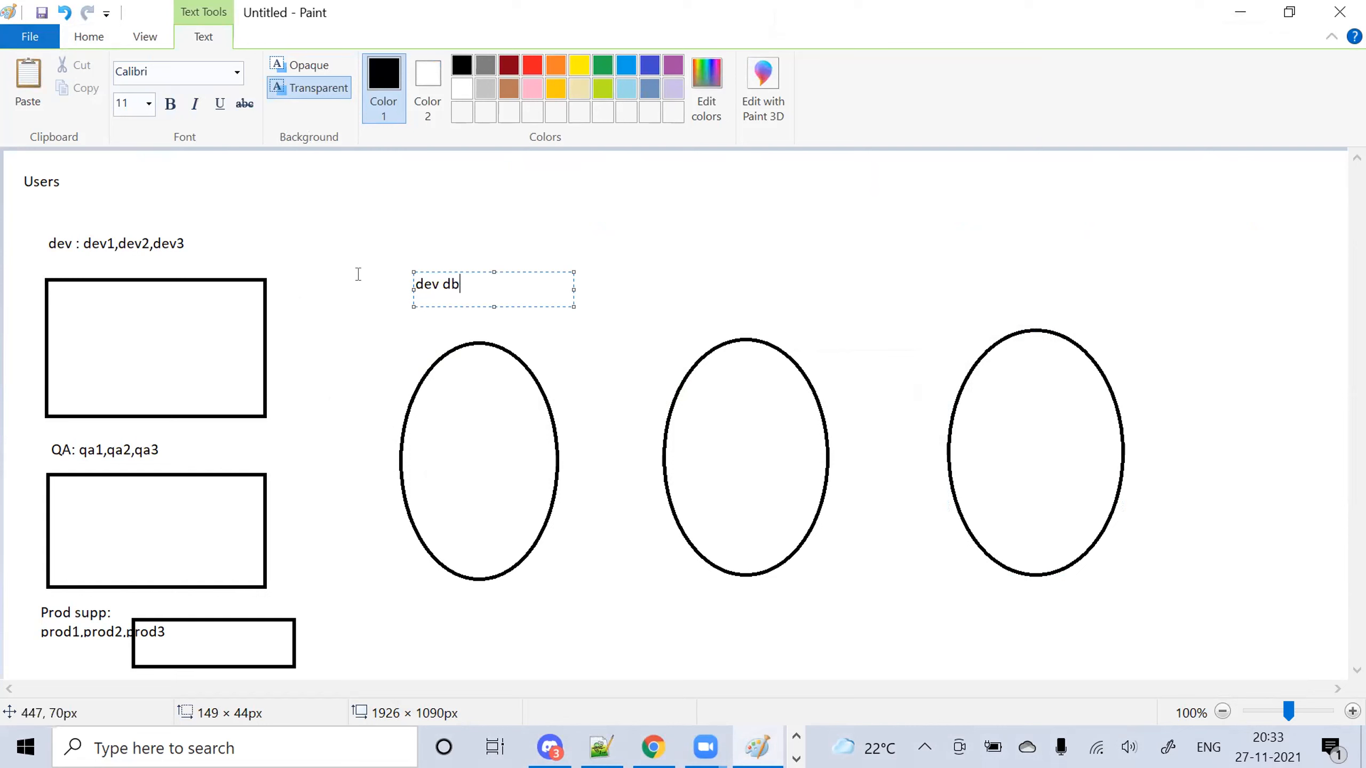
left_click(360, 274)
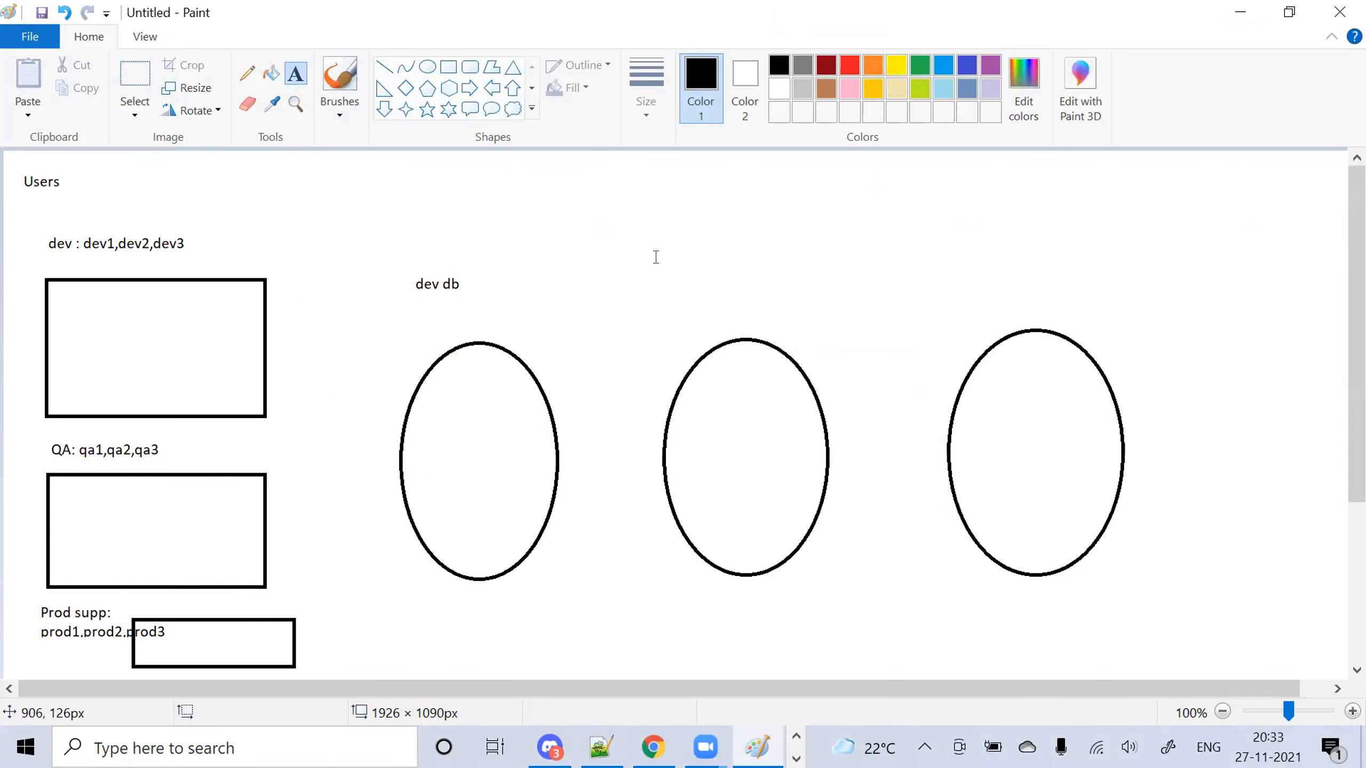
Label the middle ellipse 'QA DB' and the right ellipse 'prod db'
left_click_drag(686, 271, 739, 274)
type("QA DB")
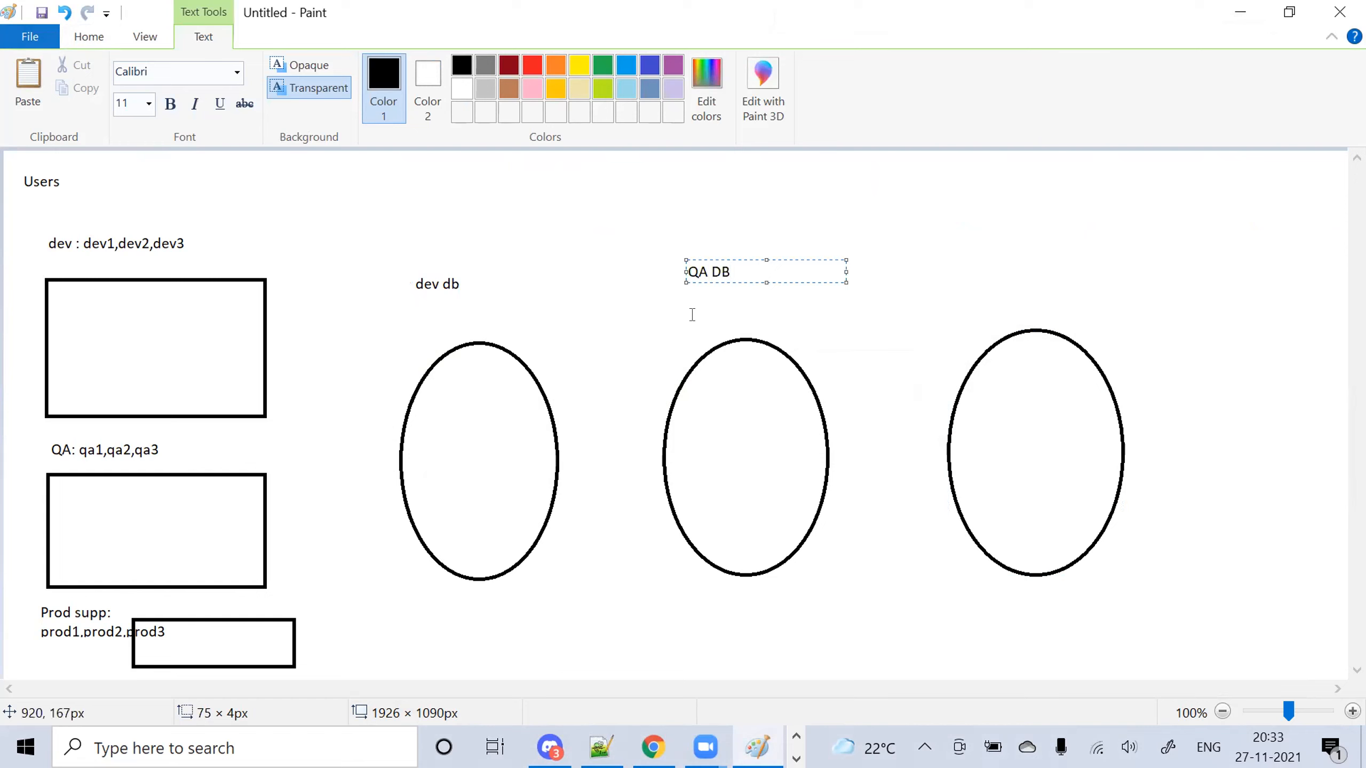
left_click(400, 348)
left_click(299, 82)
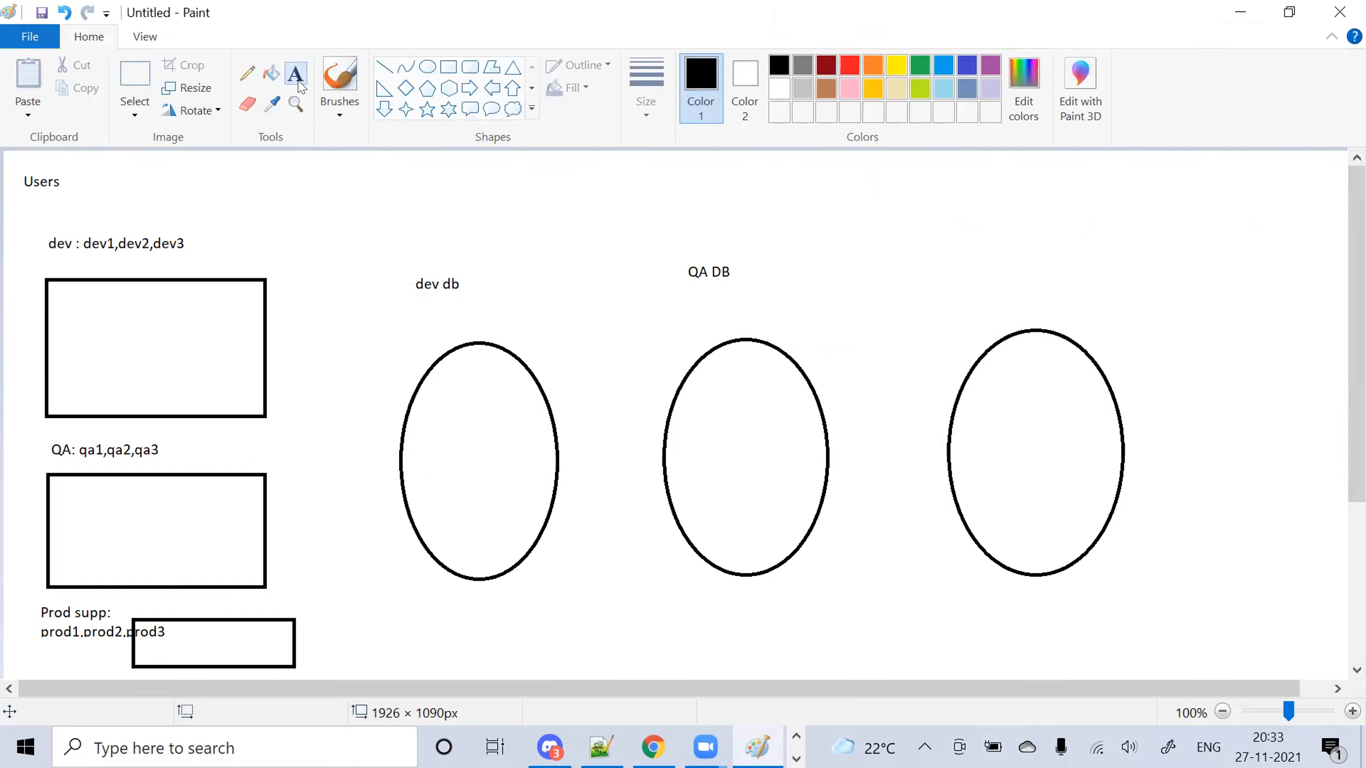
left_click(948, 258)
type("prod db")
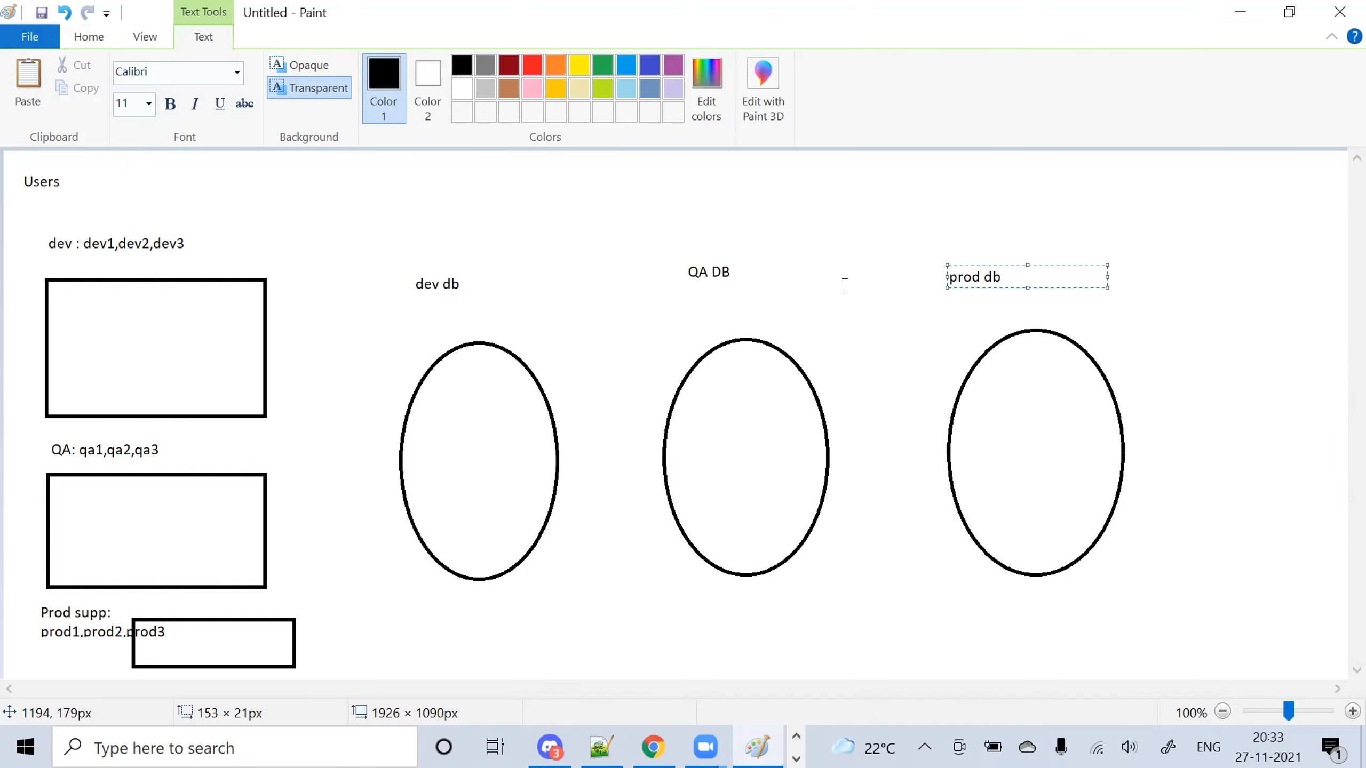
left_click(845, 287)
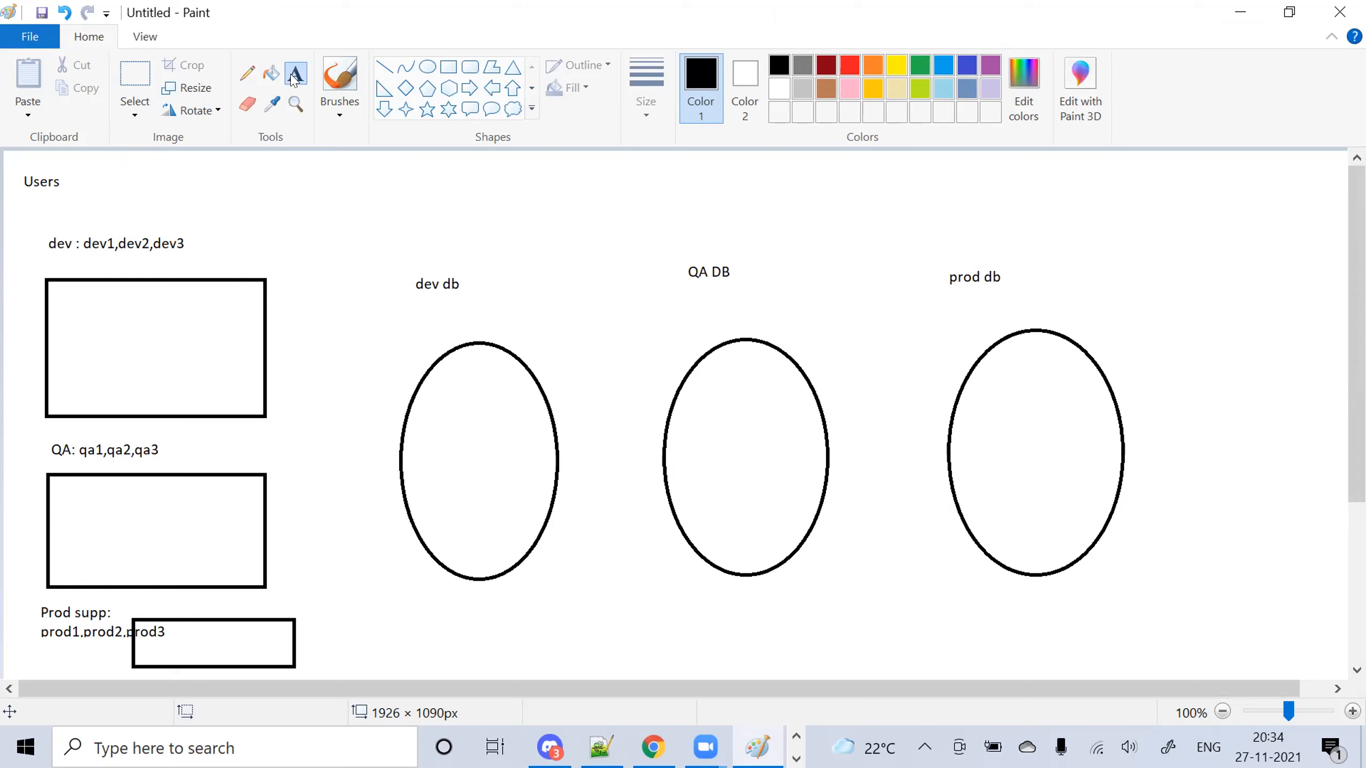
Beside the dev db ellipse, write the list create table, select, update, insert, delete, one per line
left_click_drag(339, 320, 400, 366)
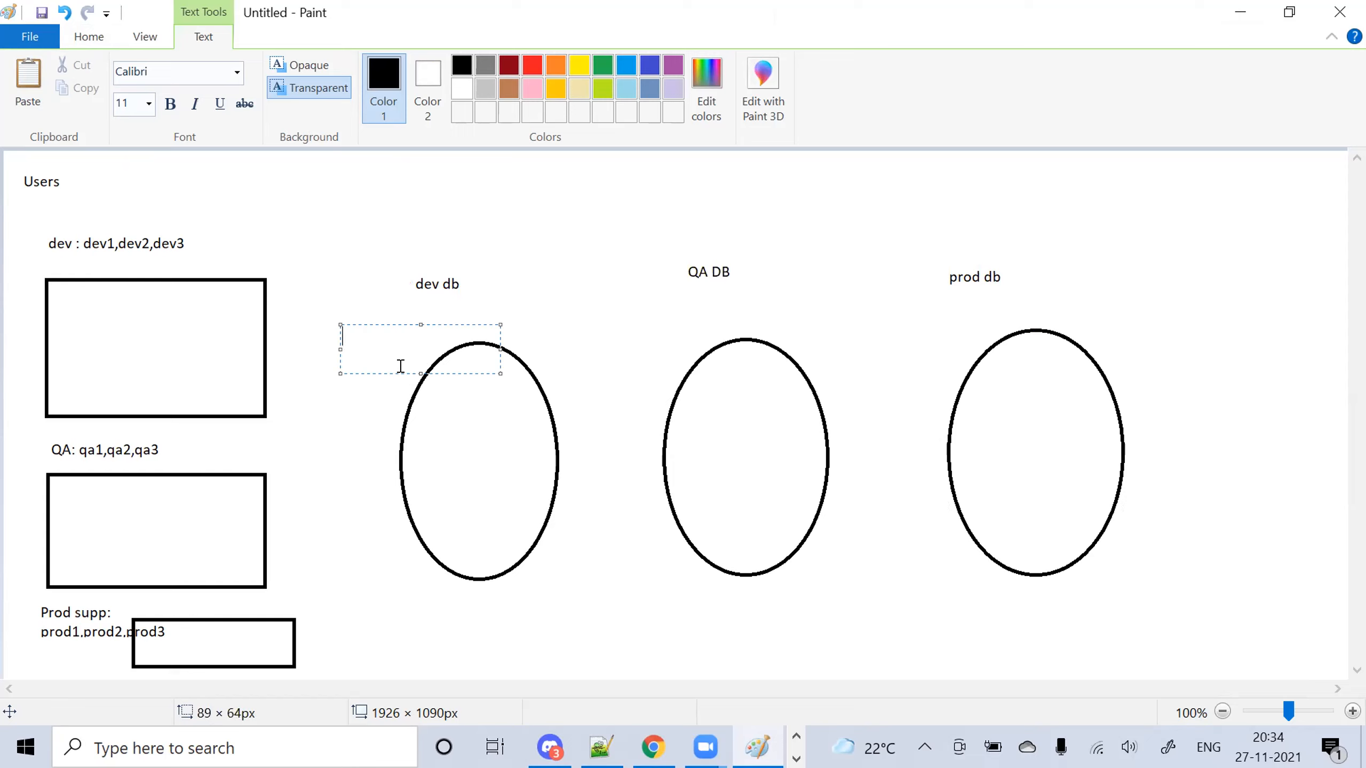
type("create table")
key("Return")
type("select")
key("Return")
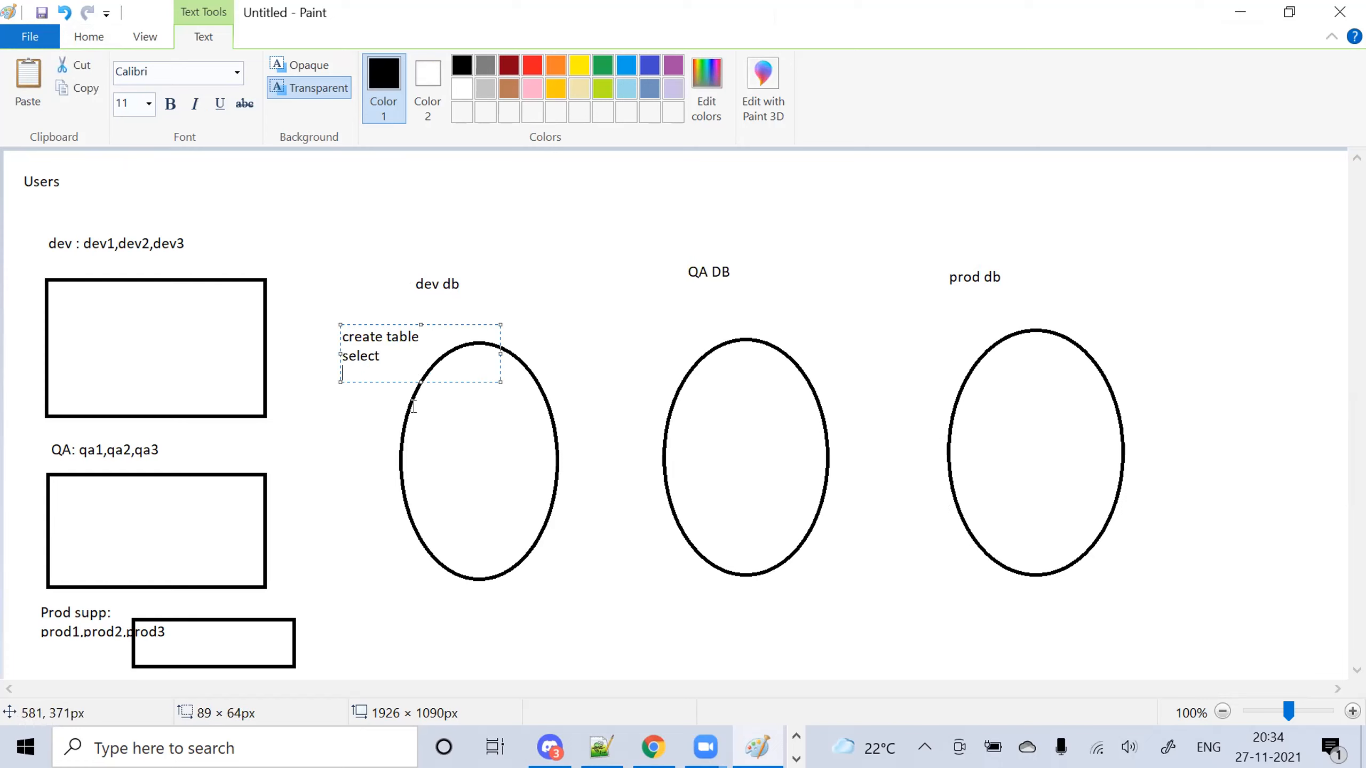
type("update")
key("Return")
type("insert")
key("Return")
type("delete")
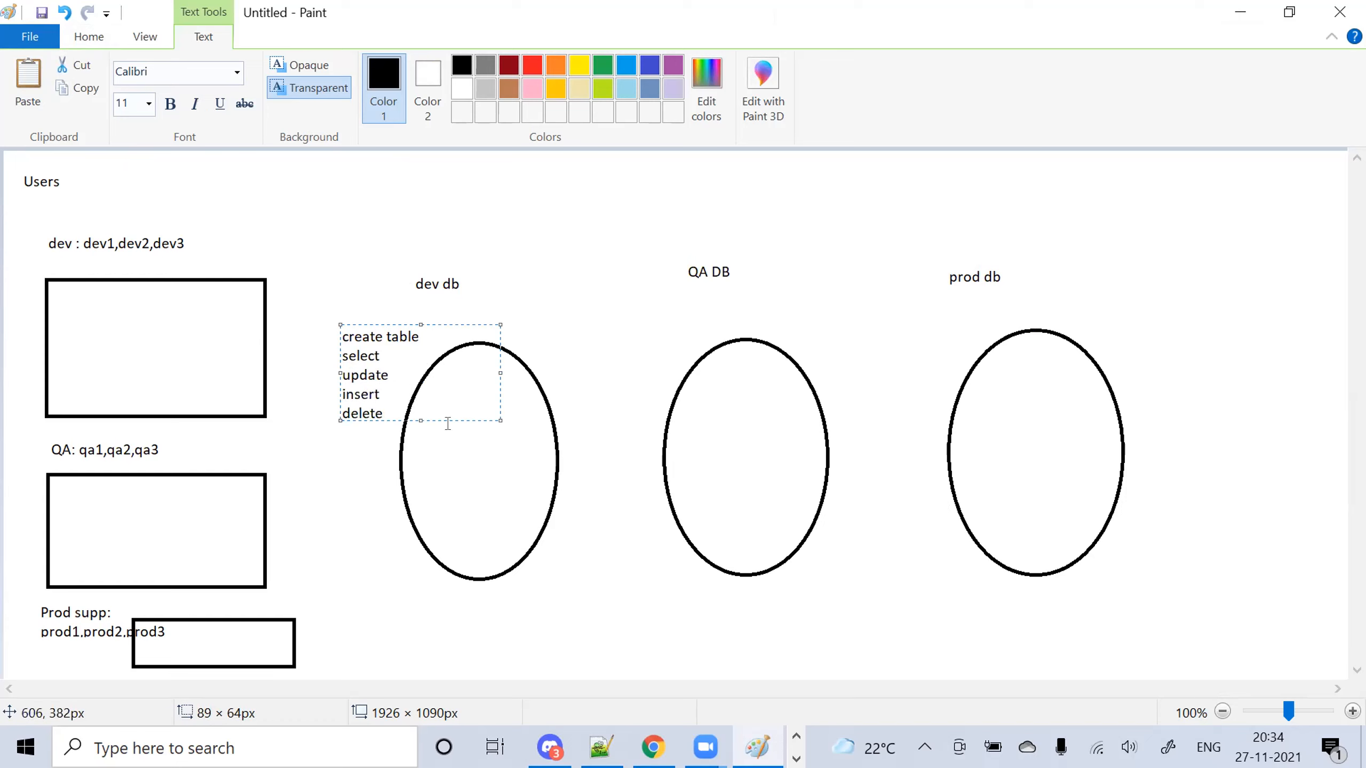
left_click(541, 583)
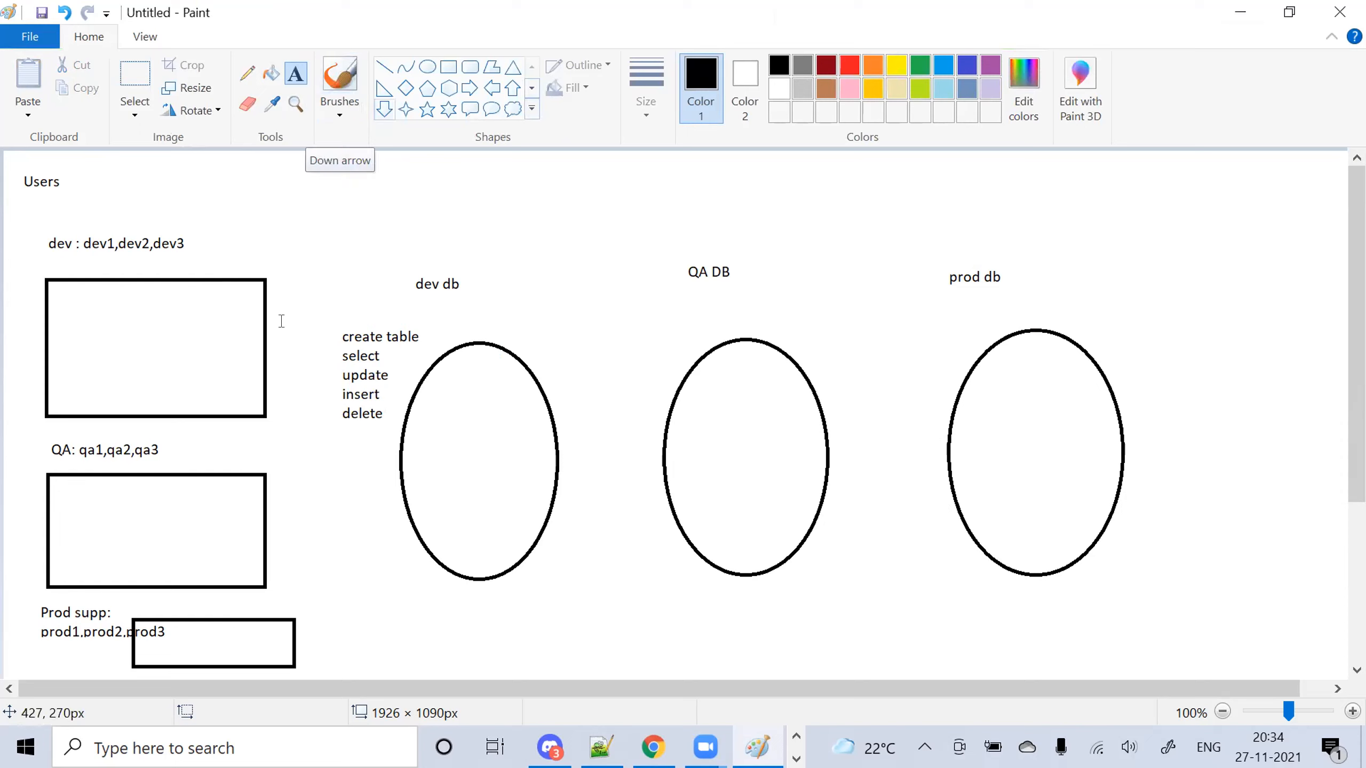
Draw straight lines from the dev db privilege list to the dev box and the Prod supp box
left_click(389, 73)
left_click_drag(334, 339, 208, 290)
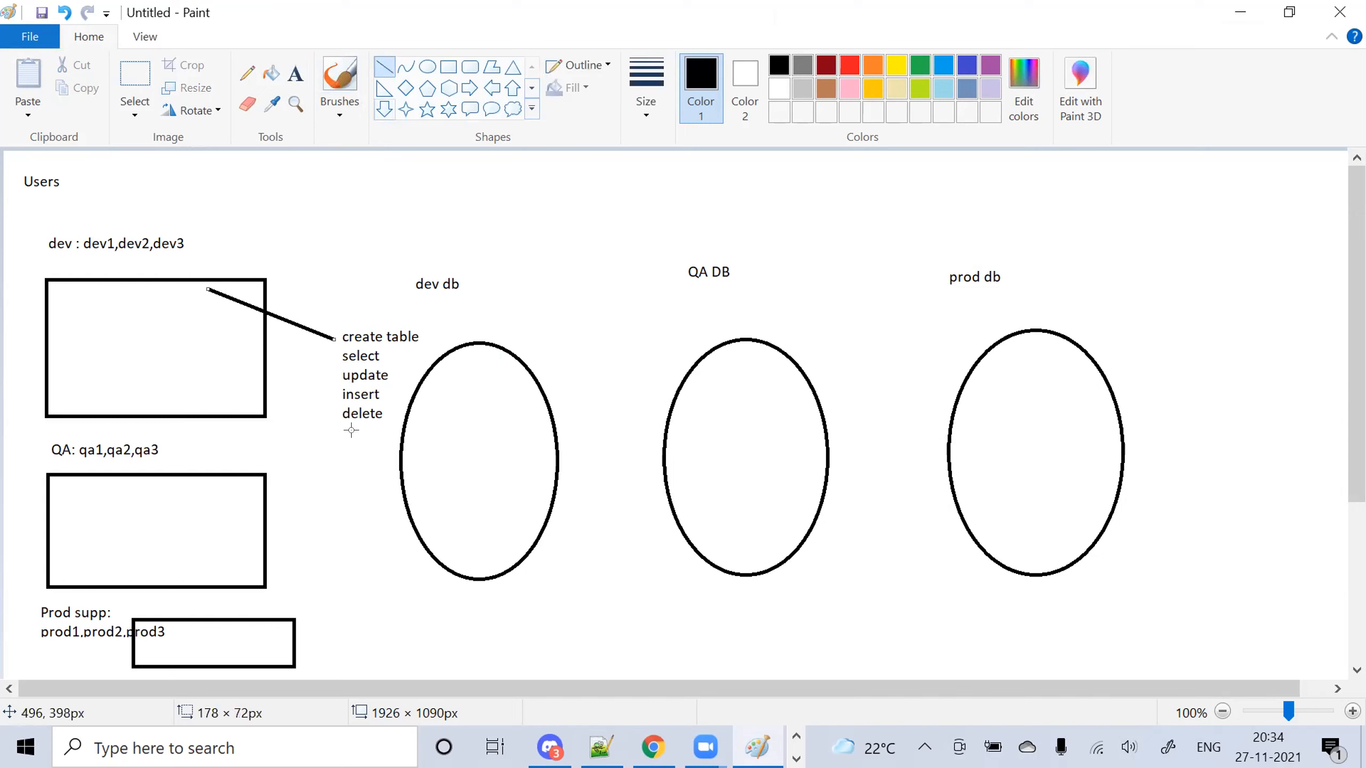
mouse_move(355, 428)
left_mouse_down()
mouse_move(339, 565)
mouse_move(264, 665)
mouse_move(257, 644)
left_mouse_up()
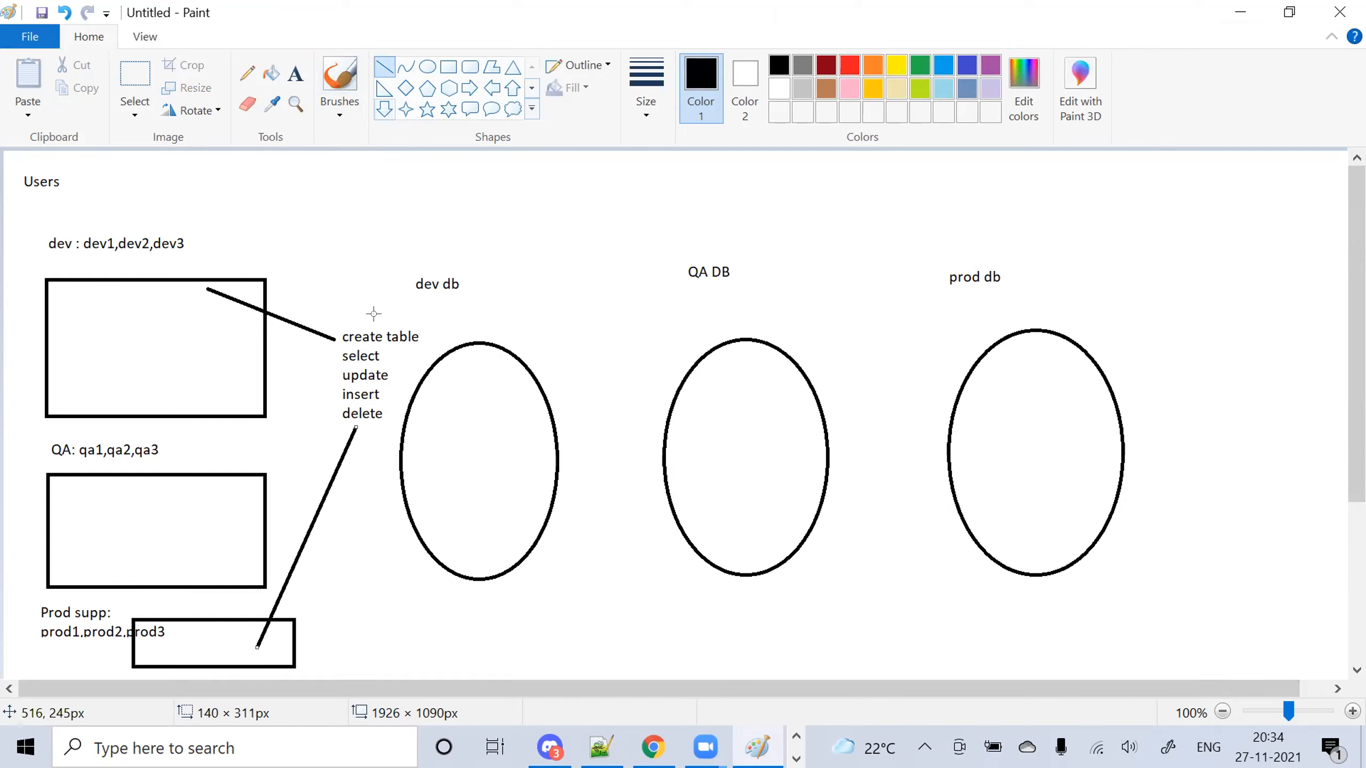
left_click(295, 73)
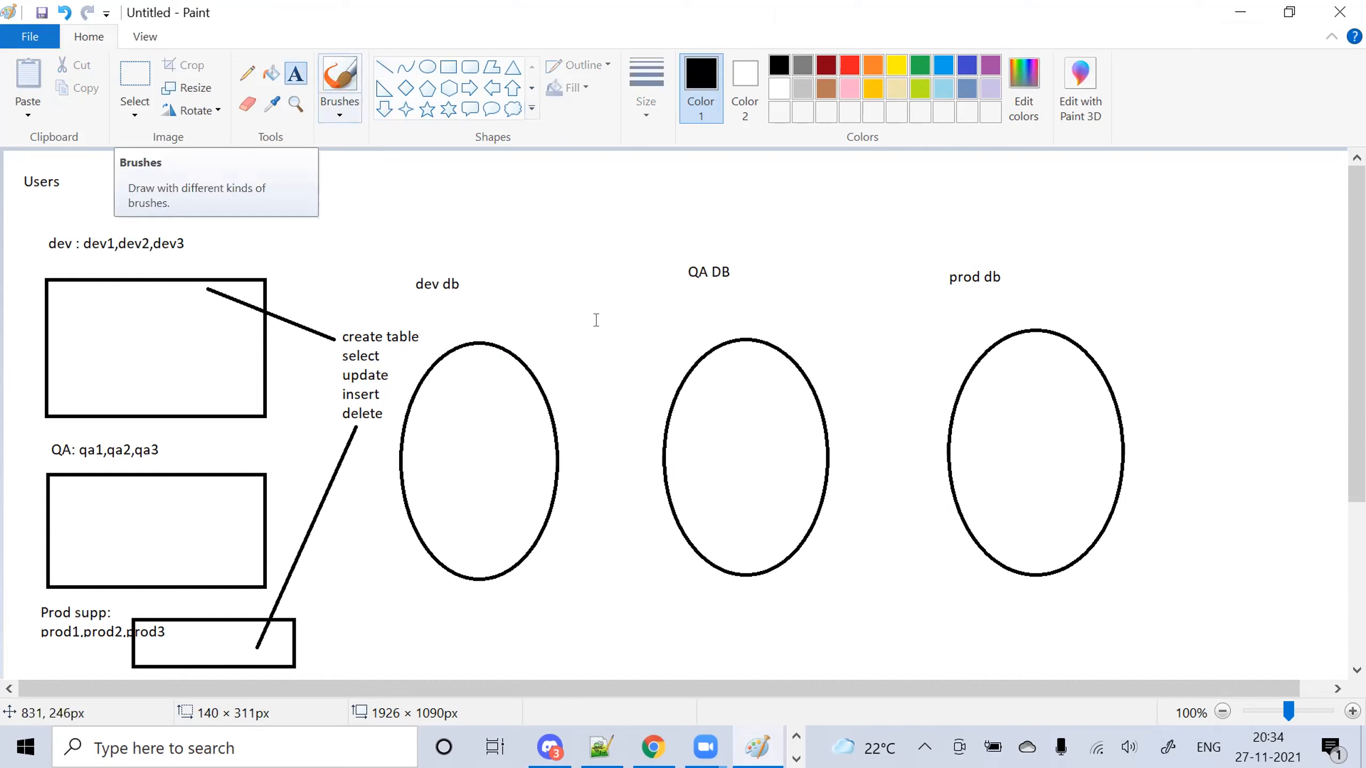
Add a 'create table / DML DDL' privilege list beside the QA DB ellipse
left_click_drag(586, 321, 642, 407)
type("create table")
key("Return")
type("selec")
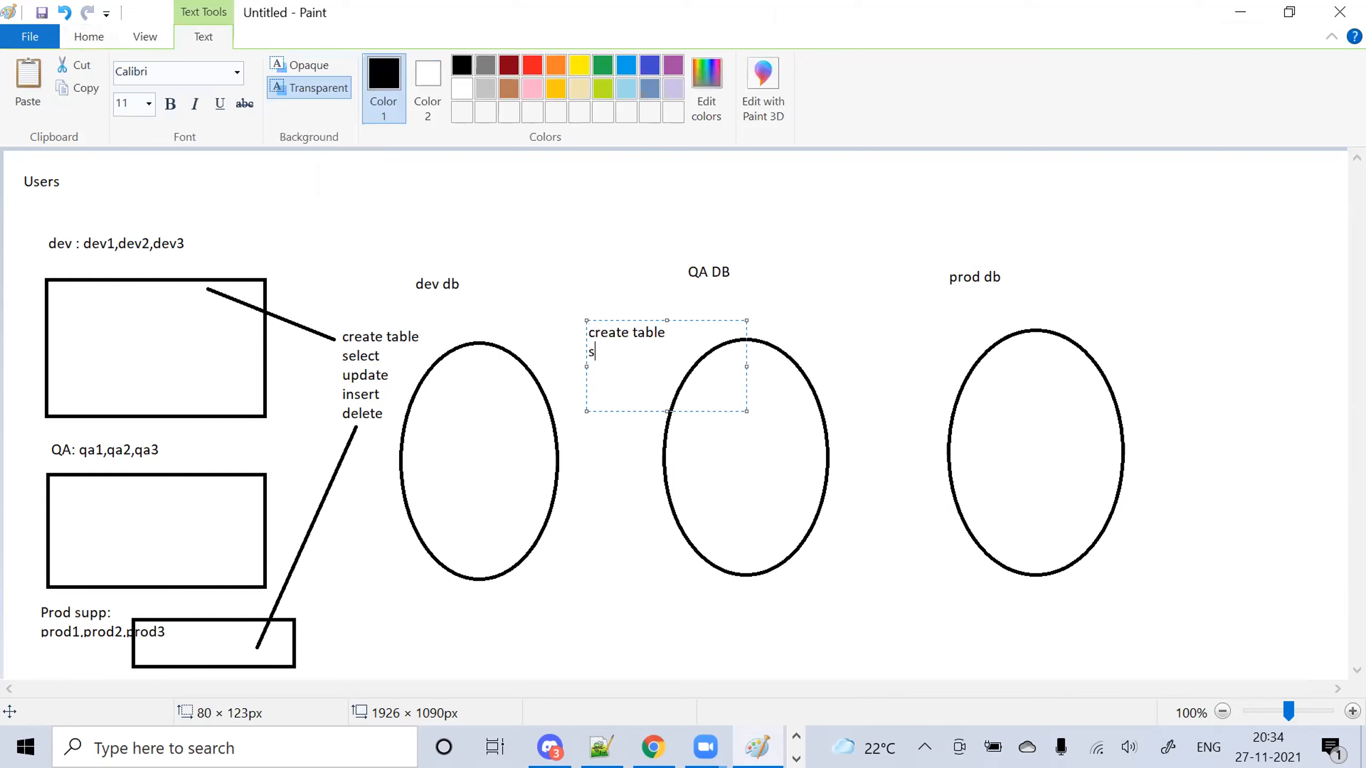
key("BackSpace")
key("BackSpace")
type("DML ")
type("DD")
left_click(619, 506)
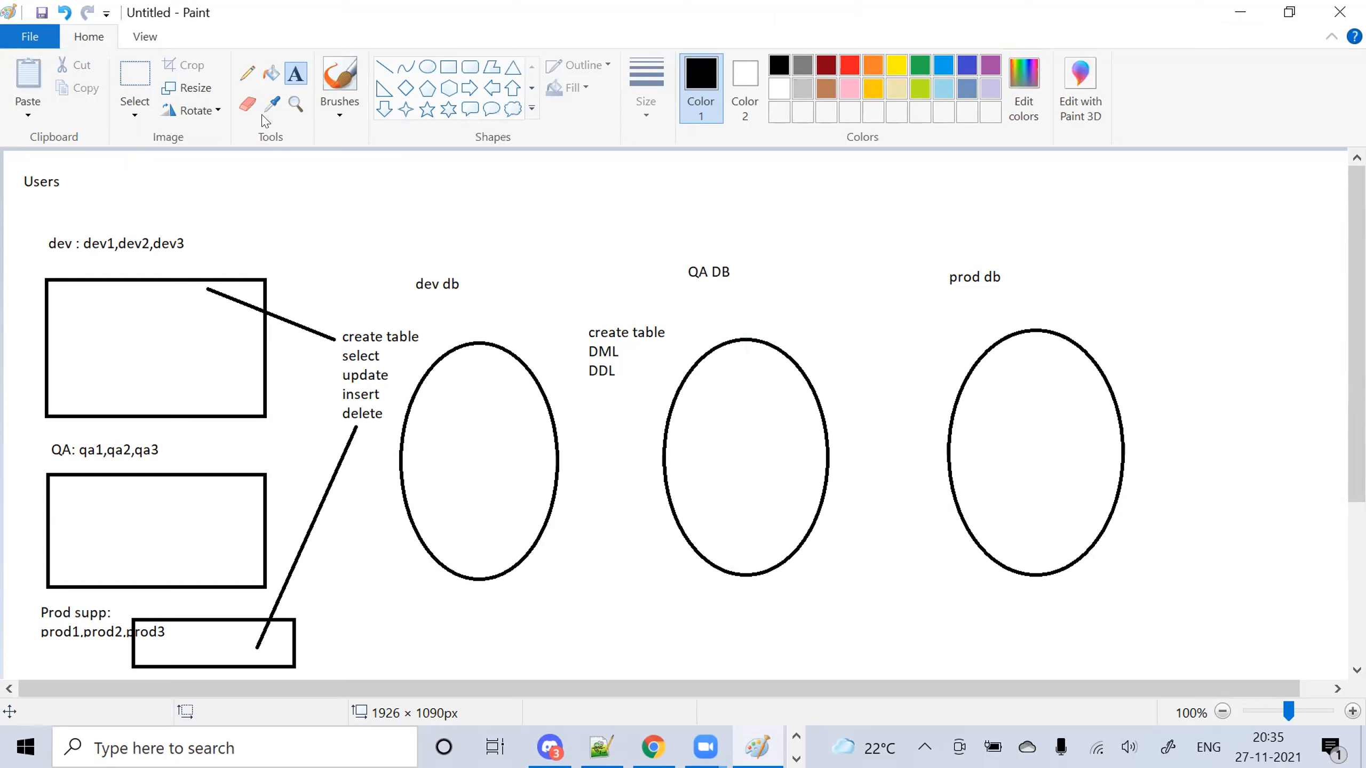
Add the same 'create table / DML DDL' privilege list beside the prod db ellipse
left_click(293, 75)
left_click_drag(860, 322, 933, 400)
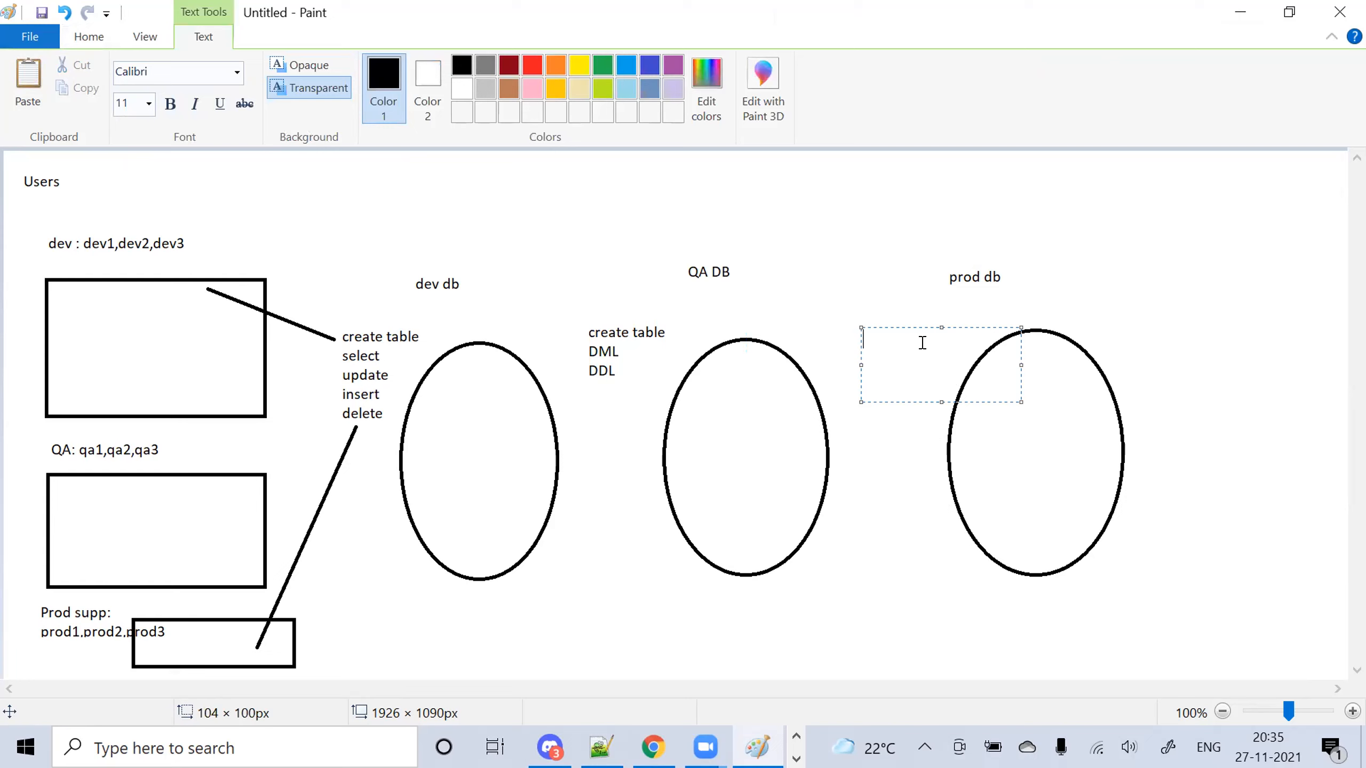
type("ate table")
key("Return")
type("select")
key("BackSpace")
key("BackSpace")
key("BackSpace")
key("BackSpace")
key("BackSpace")
key("BackSpace")
type("DML ")
type("DDL")
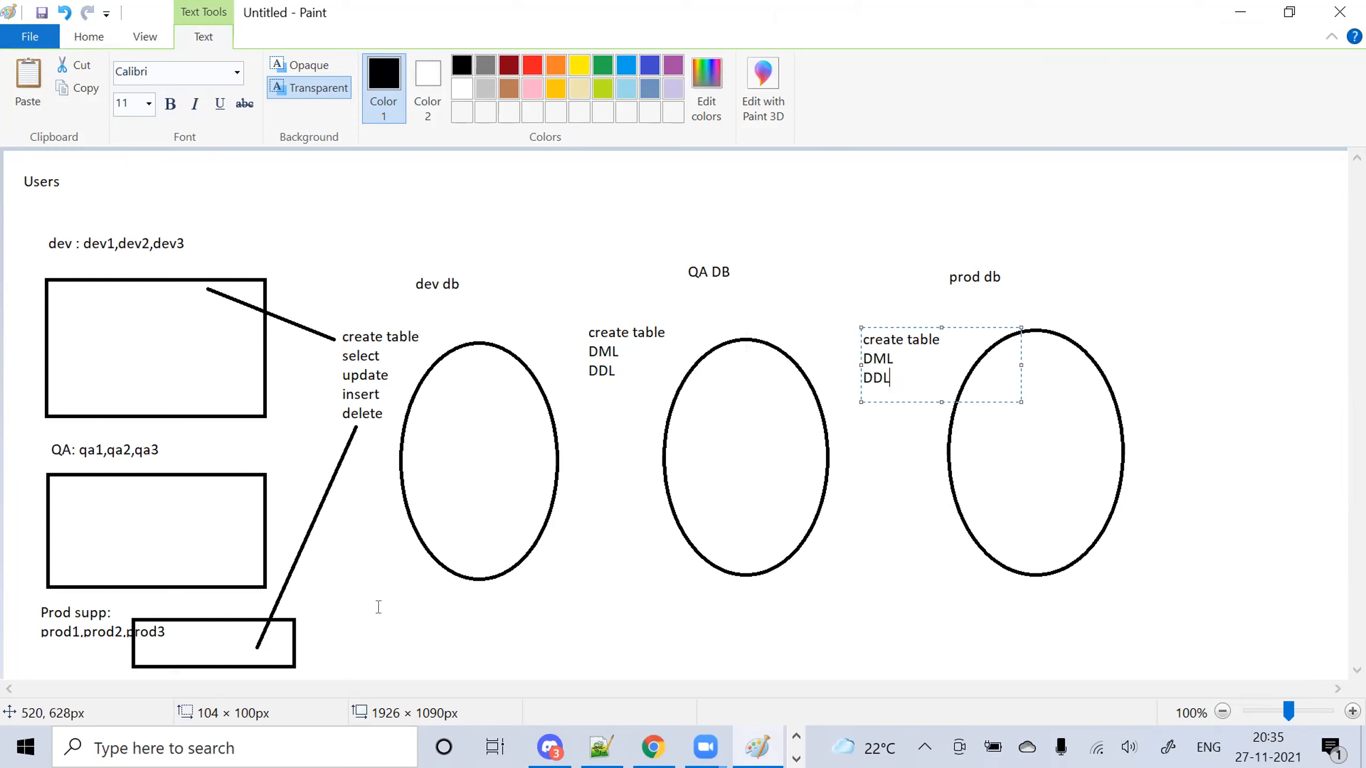
left_click(382, 619)
Open a few empty text boxes around the prod db list and discard them unchanged
left_click(892, 361)
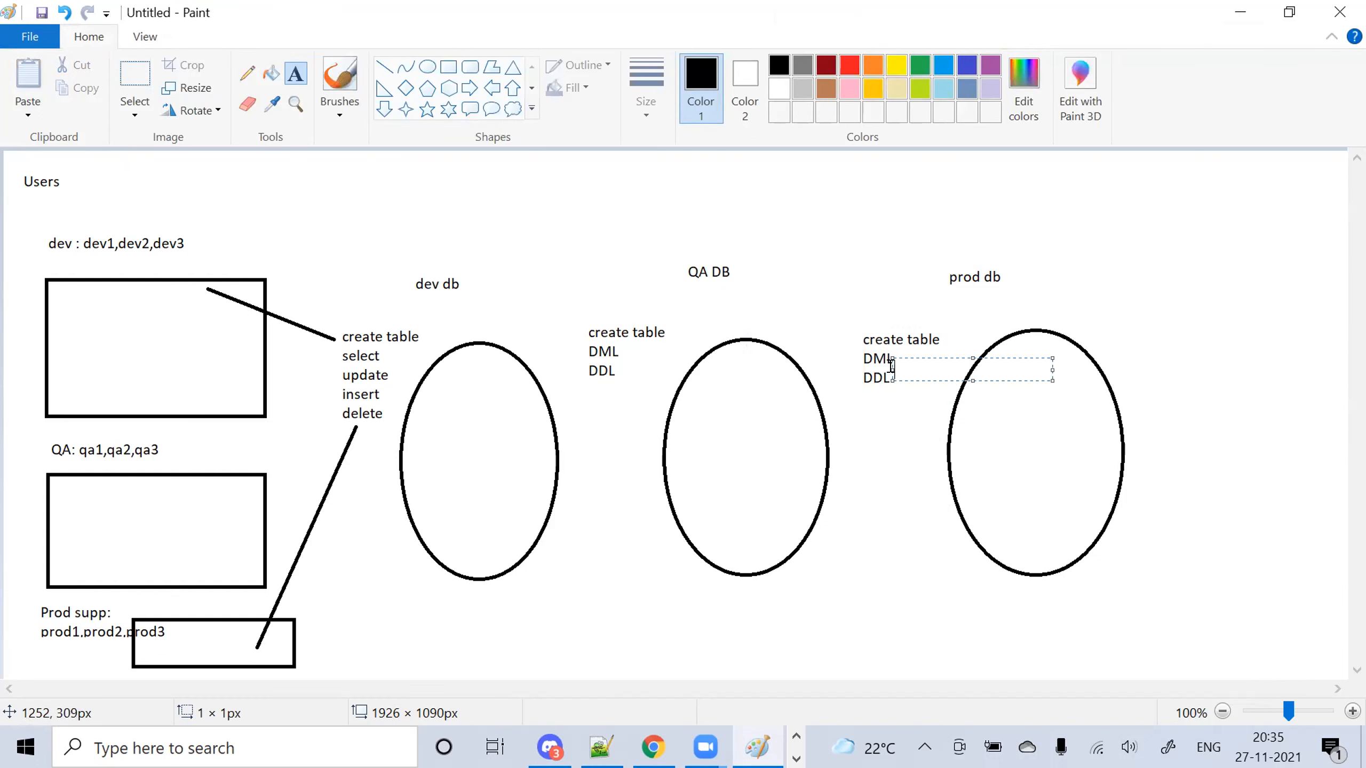
left_click(862, 326)
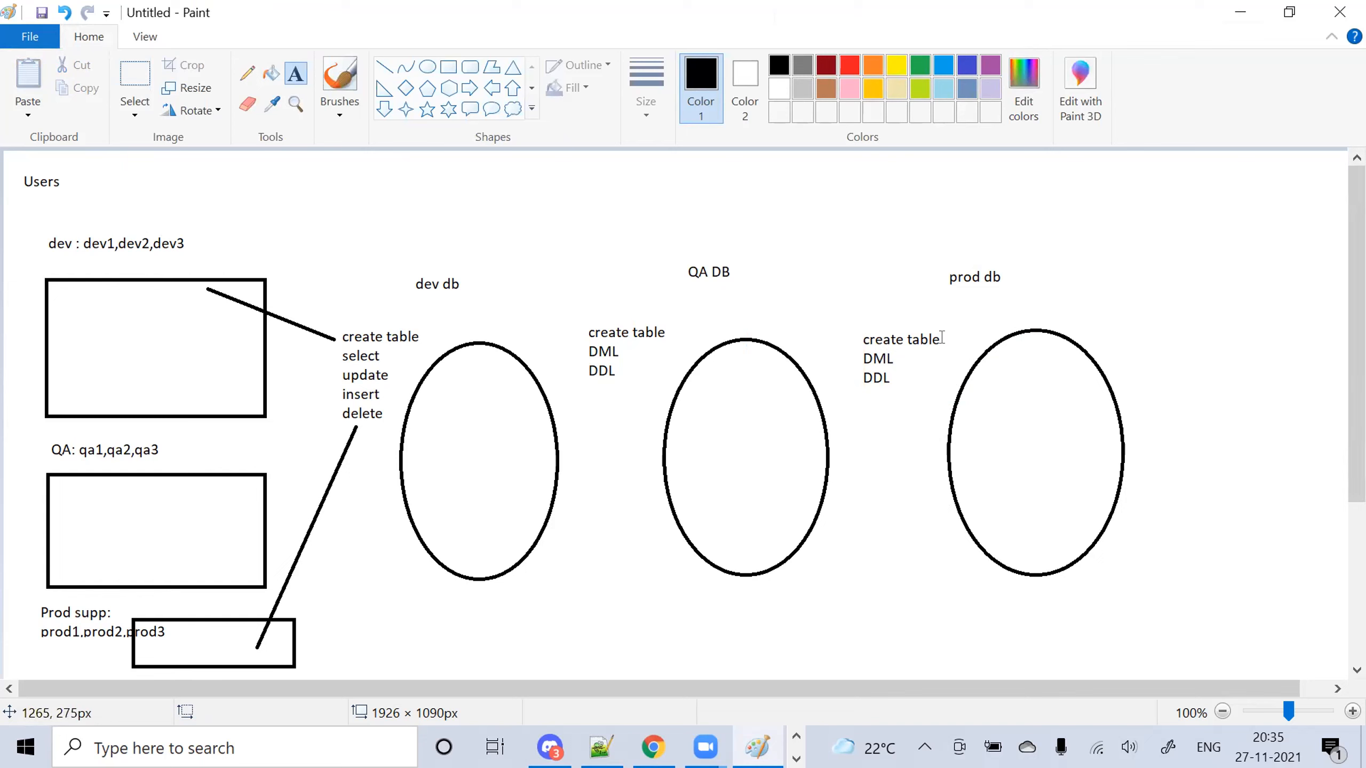
left_click(898, 359)
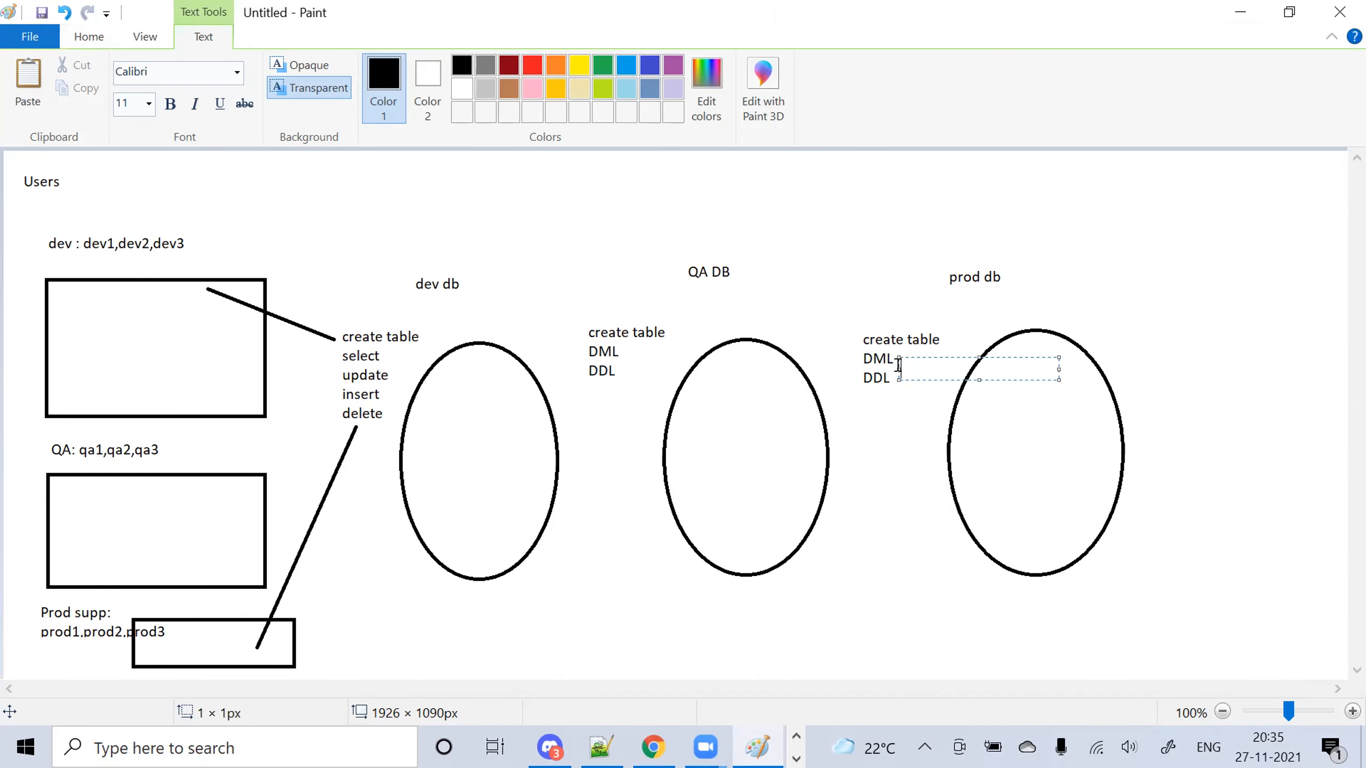
left_click(873, 380)
left_click(857, 340)
left_click(1070, 272)
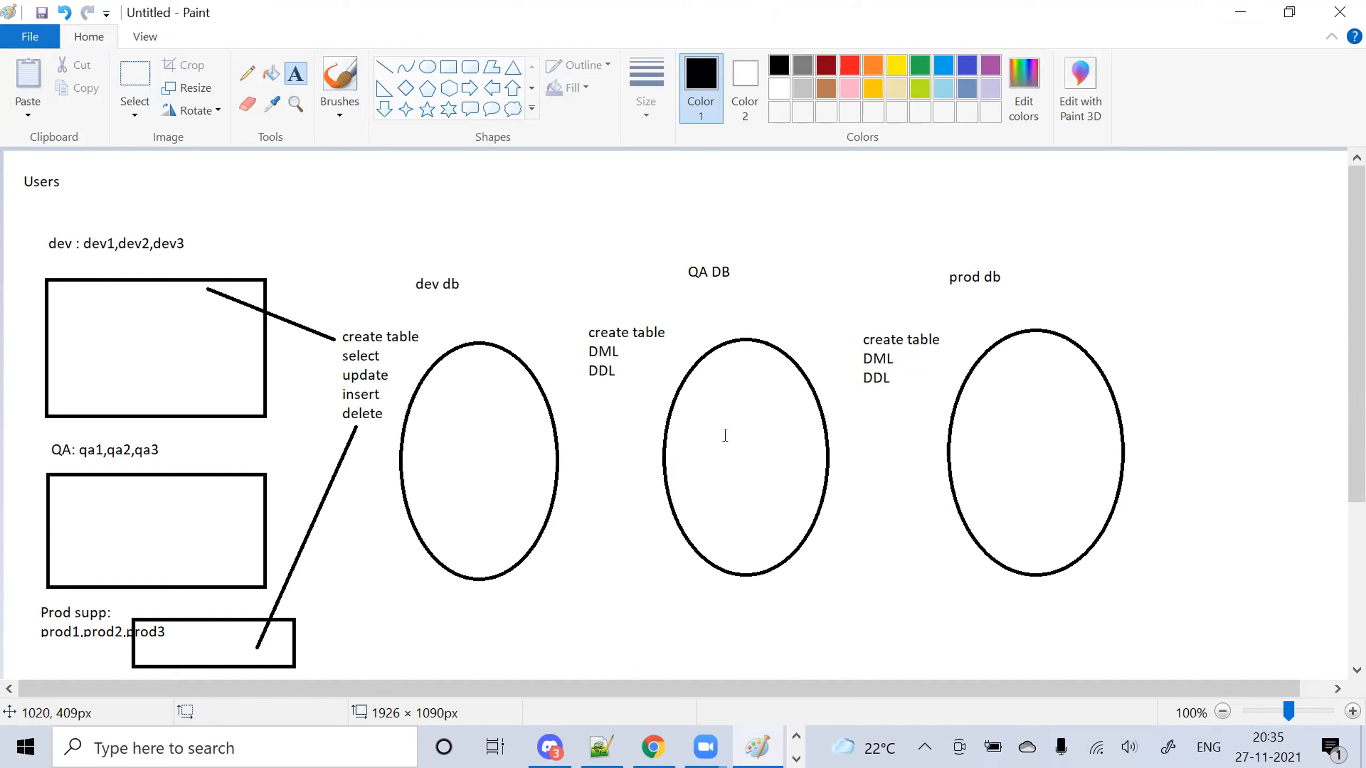
Write the note 'DEV : SELECT' at the left edge of the prod db ellipse
left_click(864, 434)
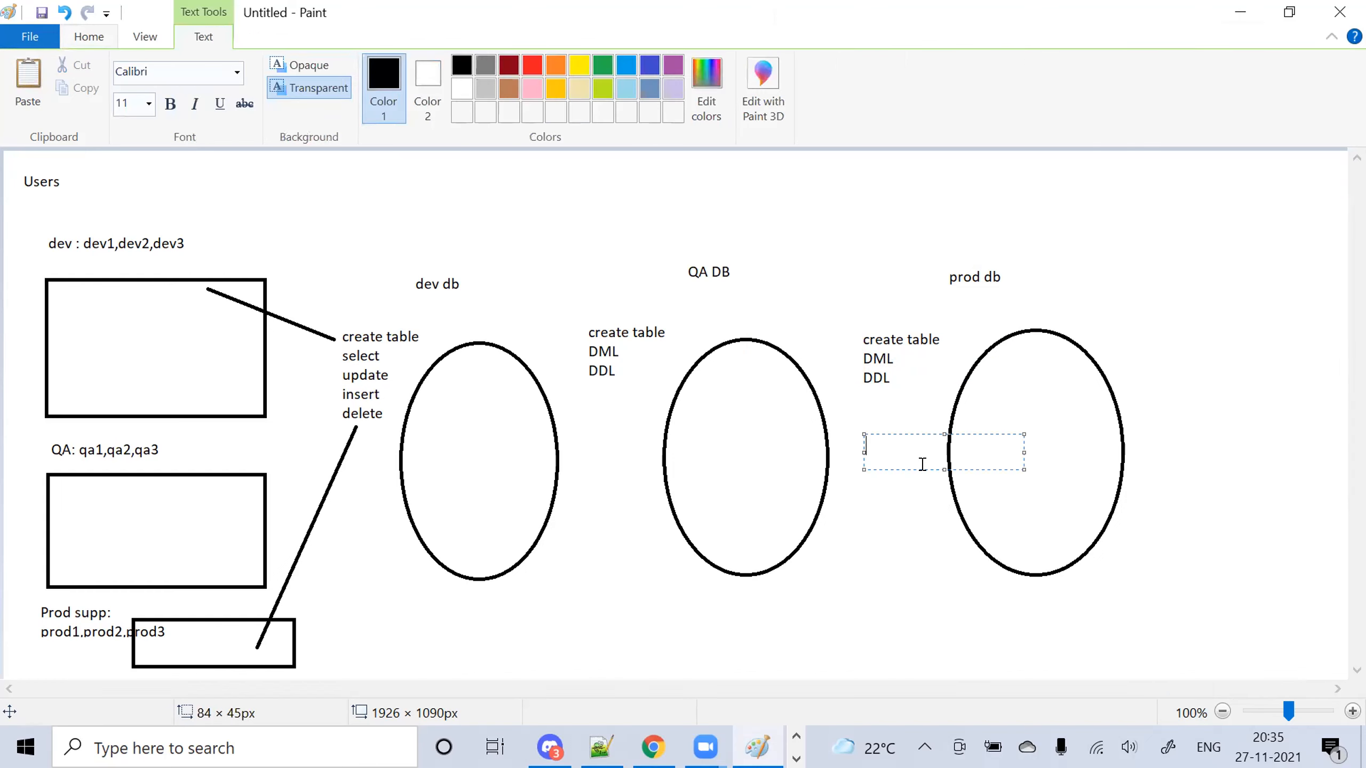
type("DEV : SELECT")
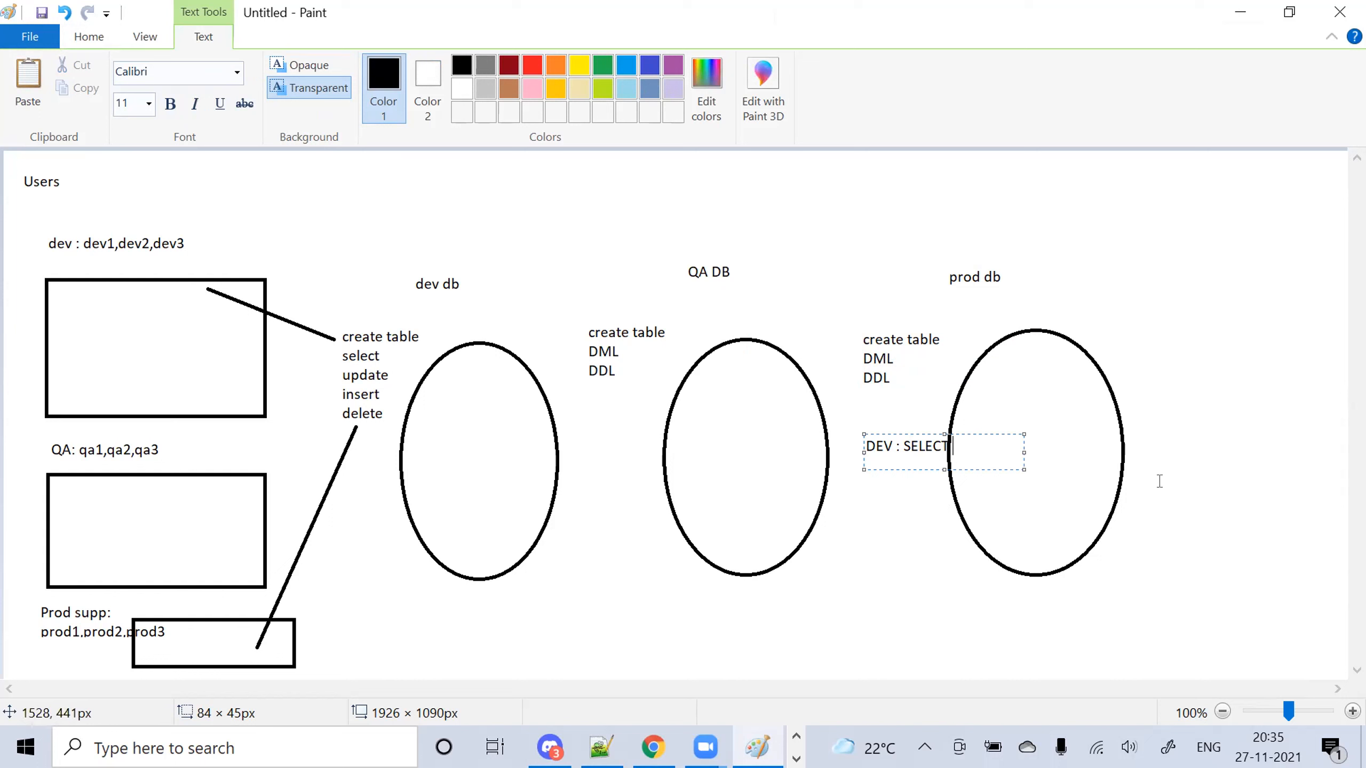
left_click(907, 549)
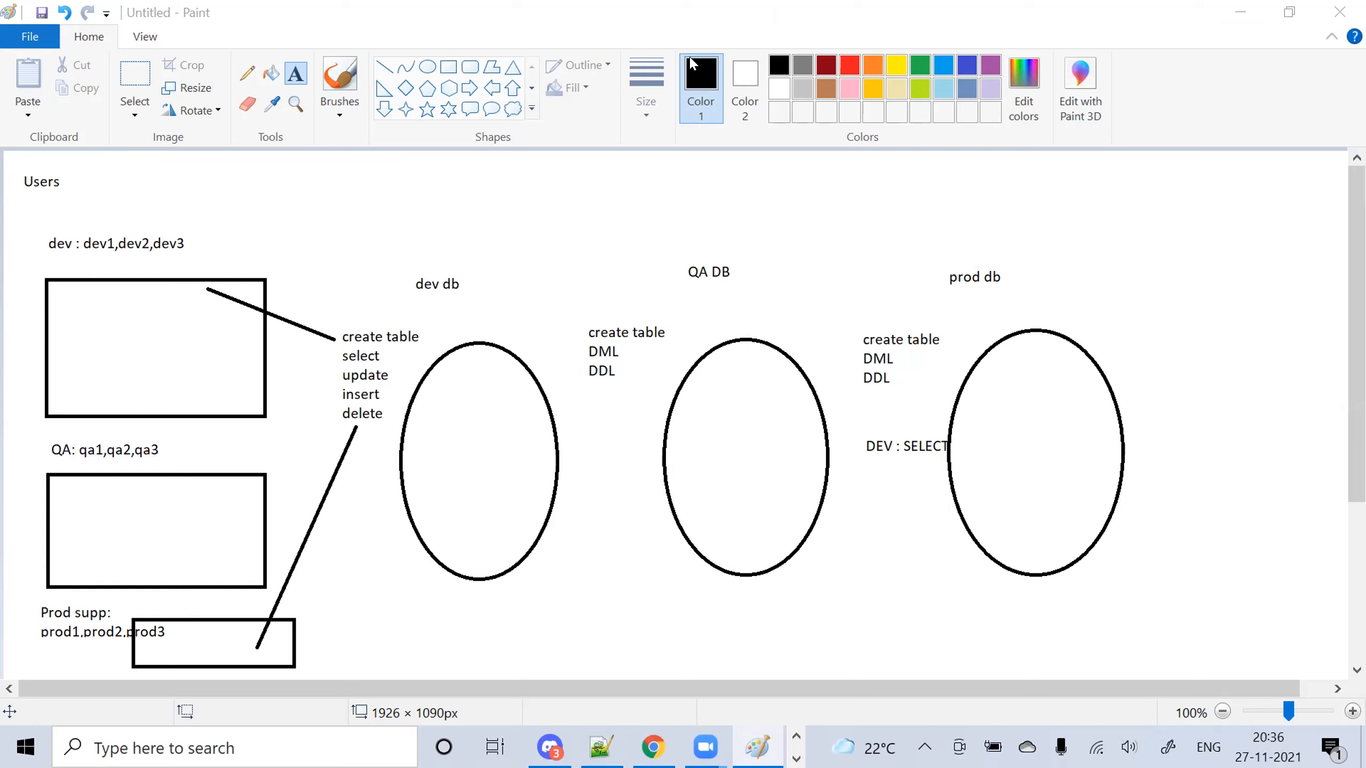
left_click(642, 746)
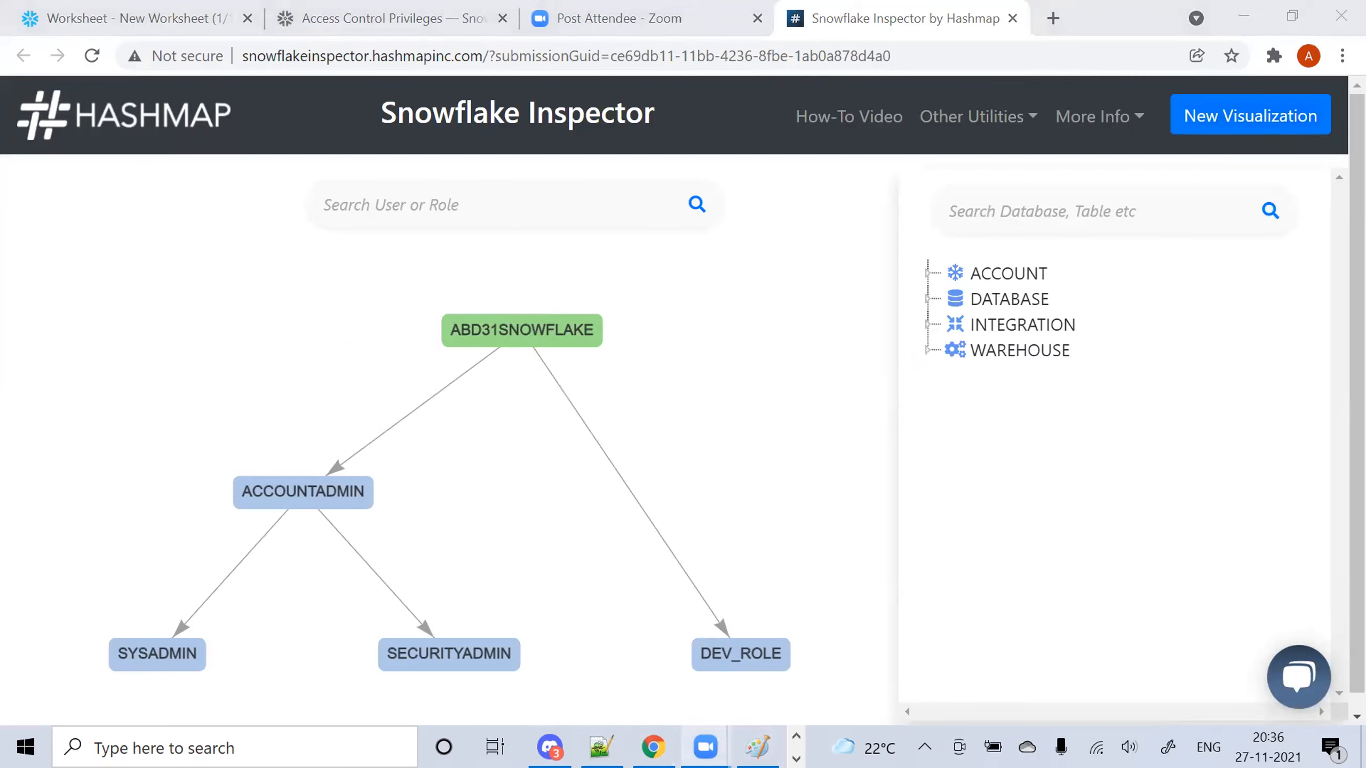
left_click(757, 747)
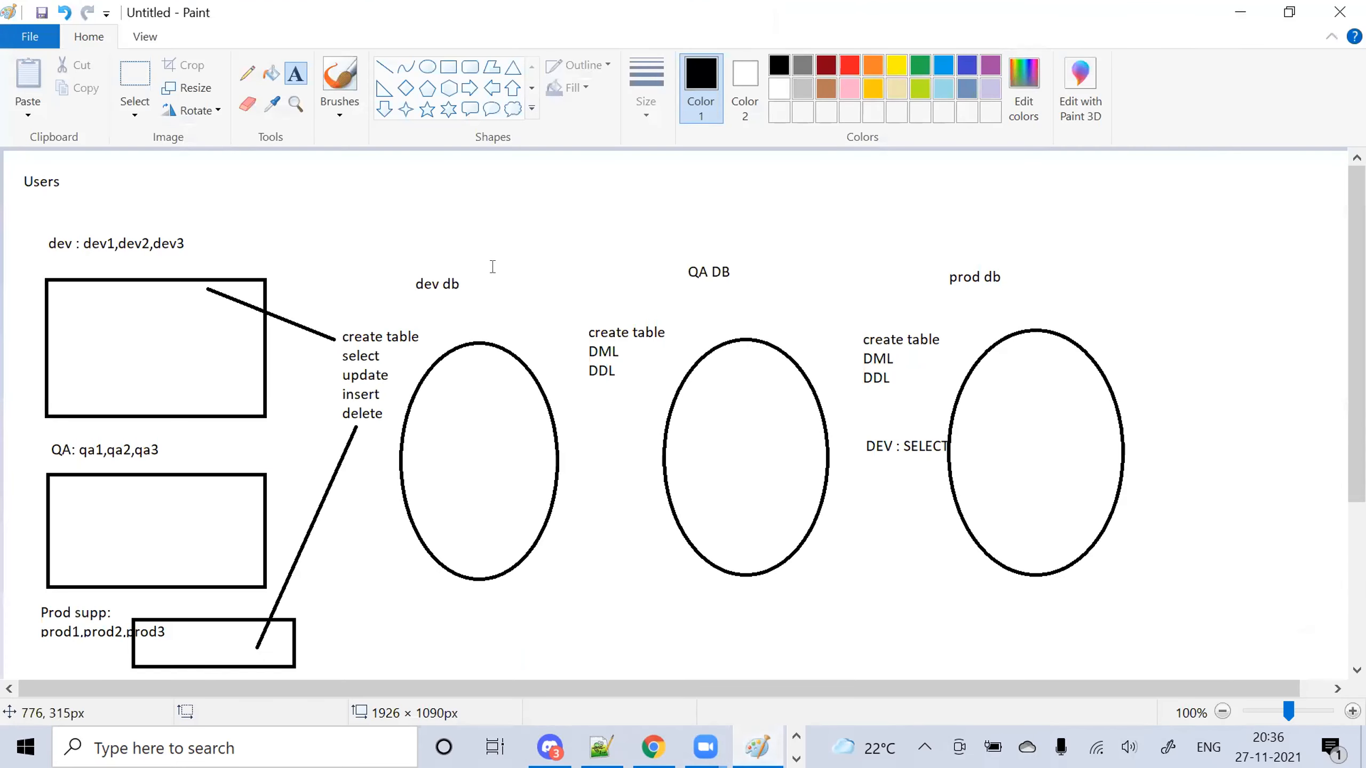
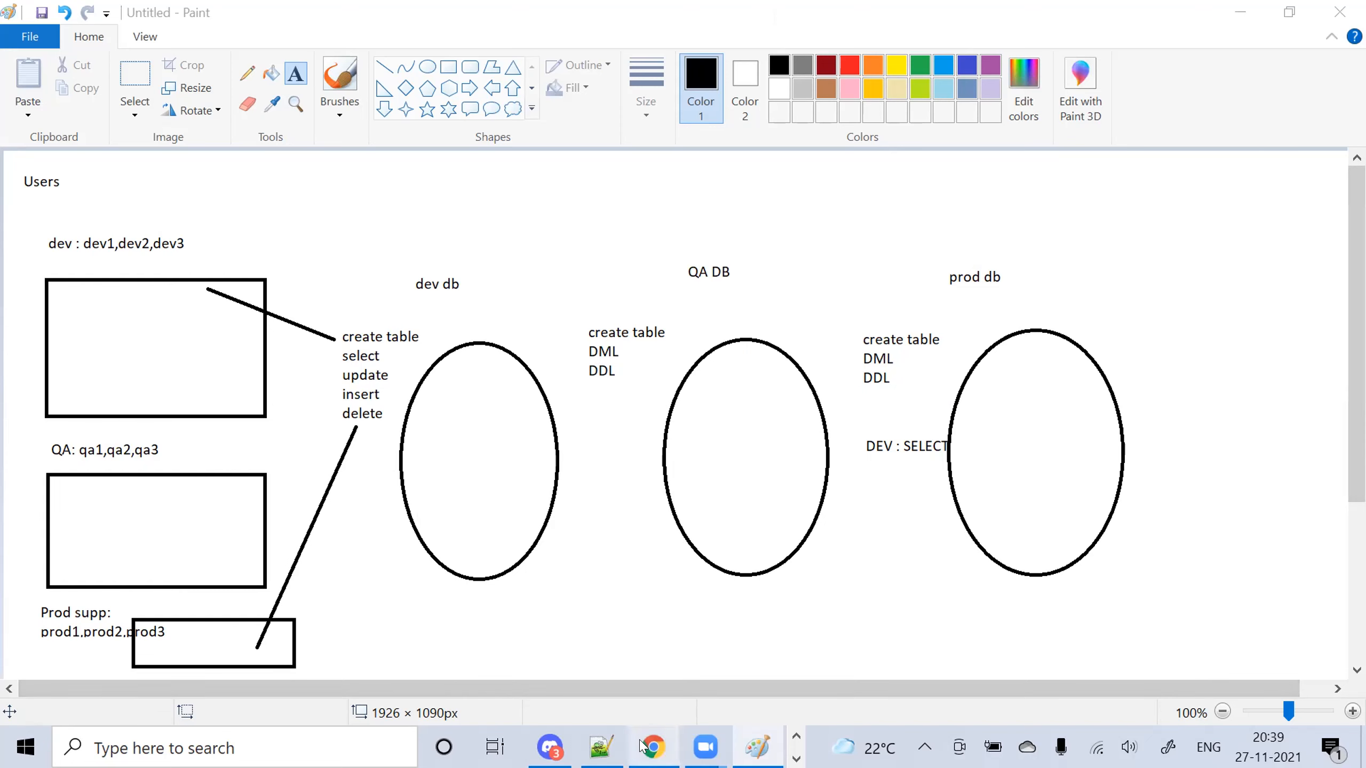
Glance between Chrome and the Paint diagram, ending on the Snowflake Inspector role graph
left_click(642, 747)
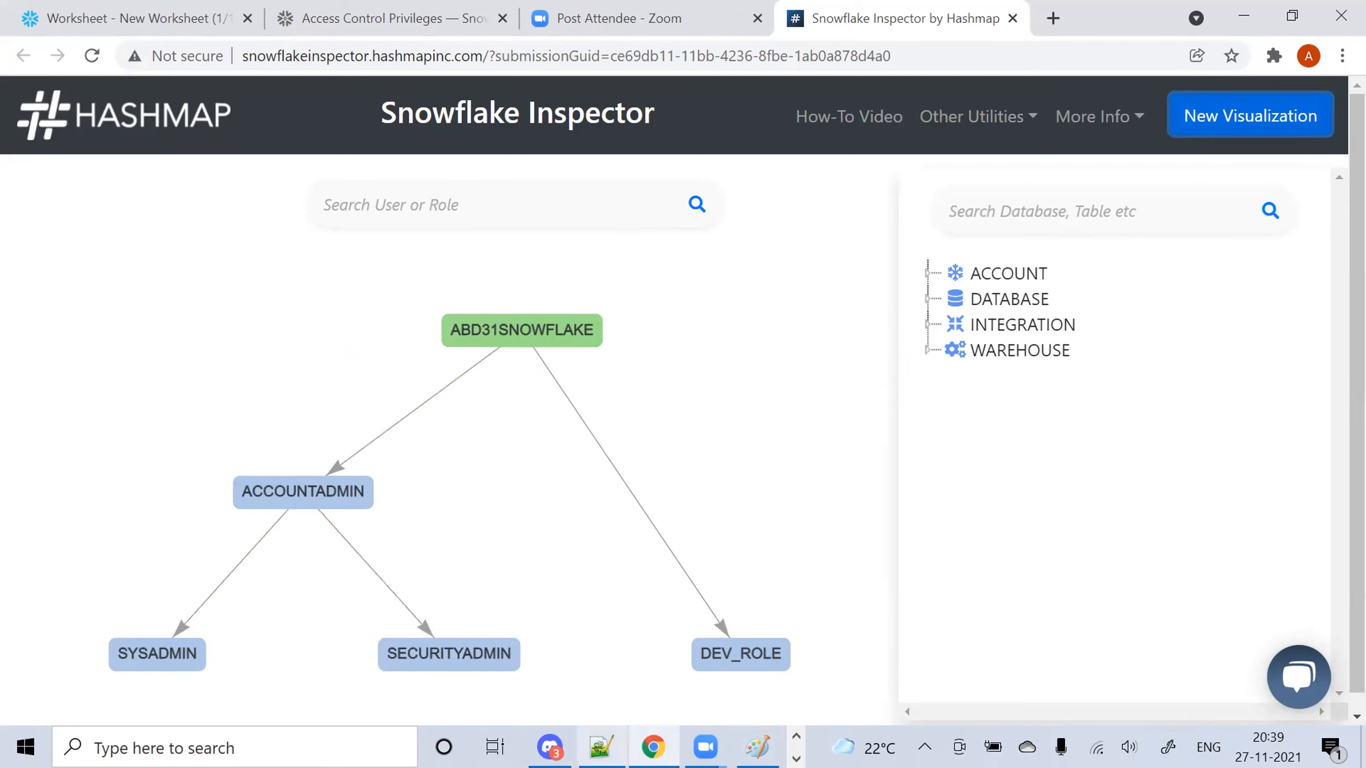
left_click(757, 747)
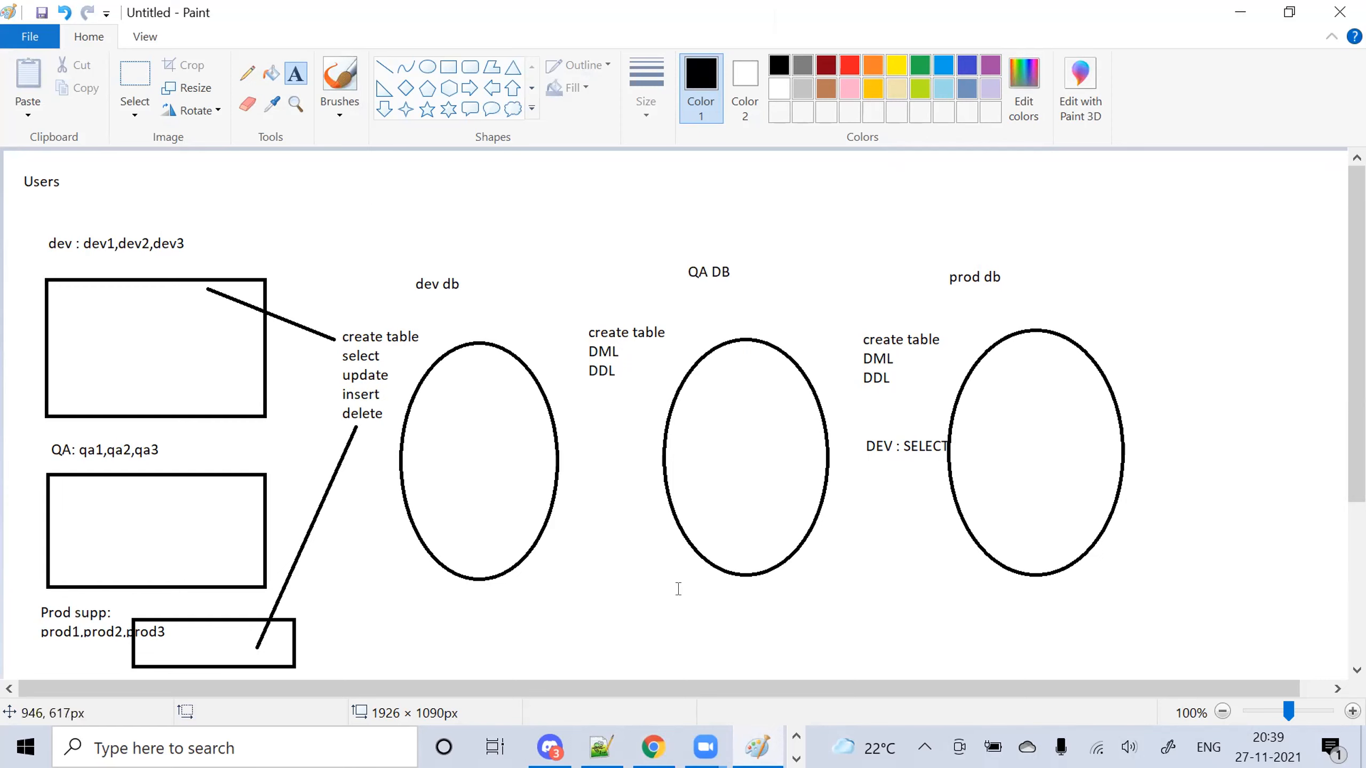
left_click(653, 747)
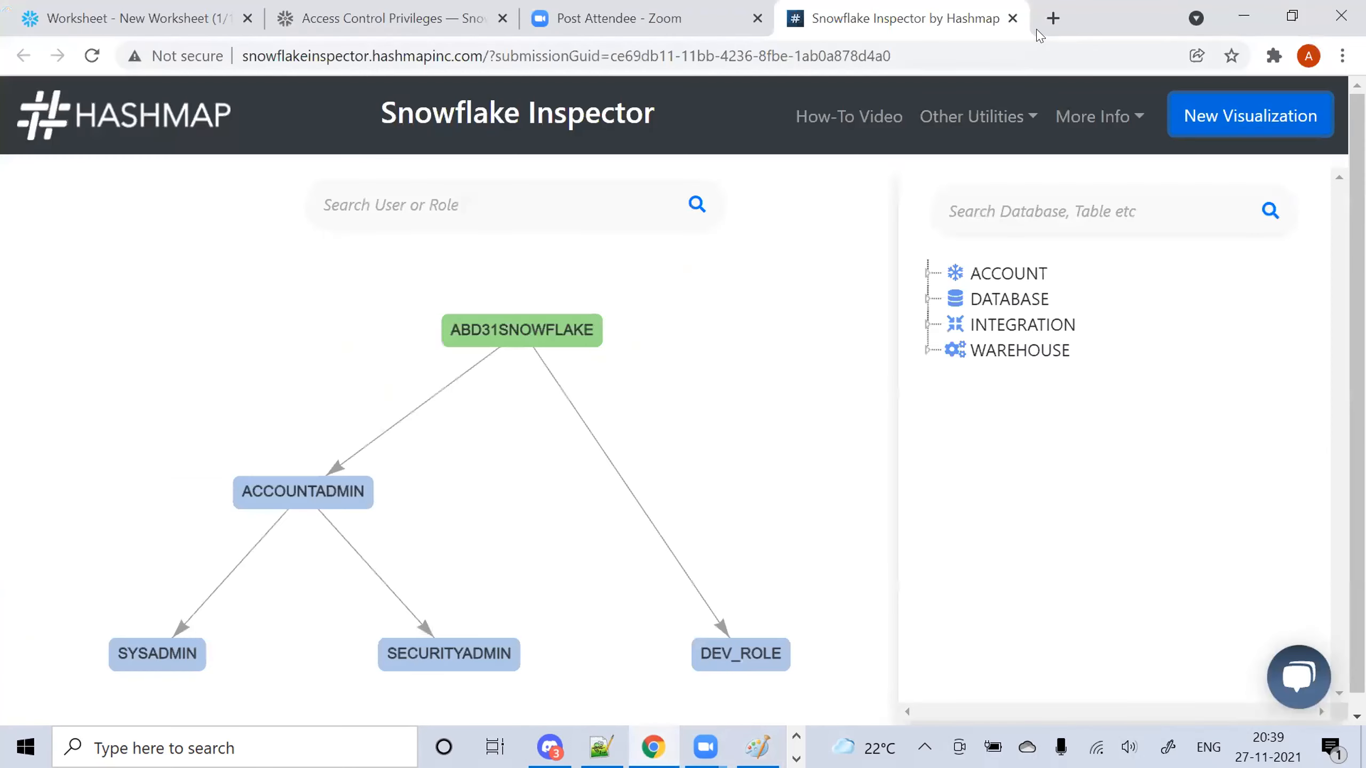
Load the Google home page in a new browser tab
left_click(1053, 17)
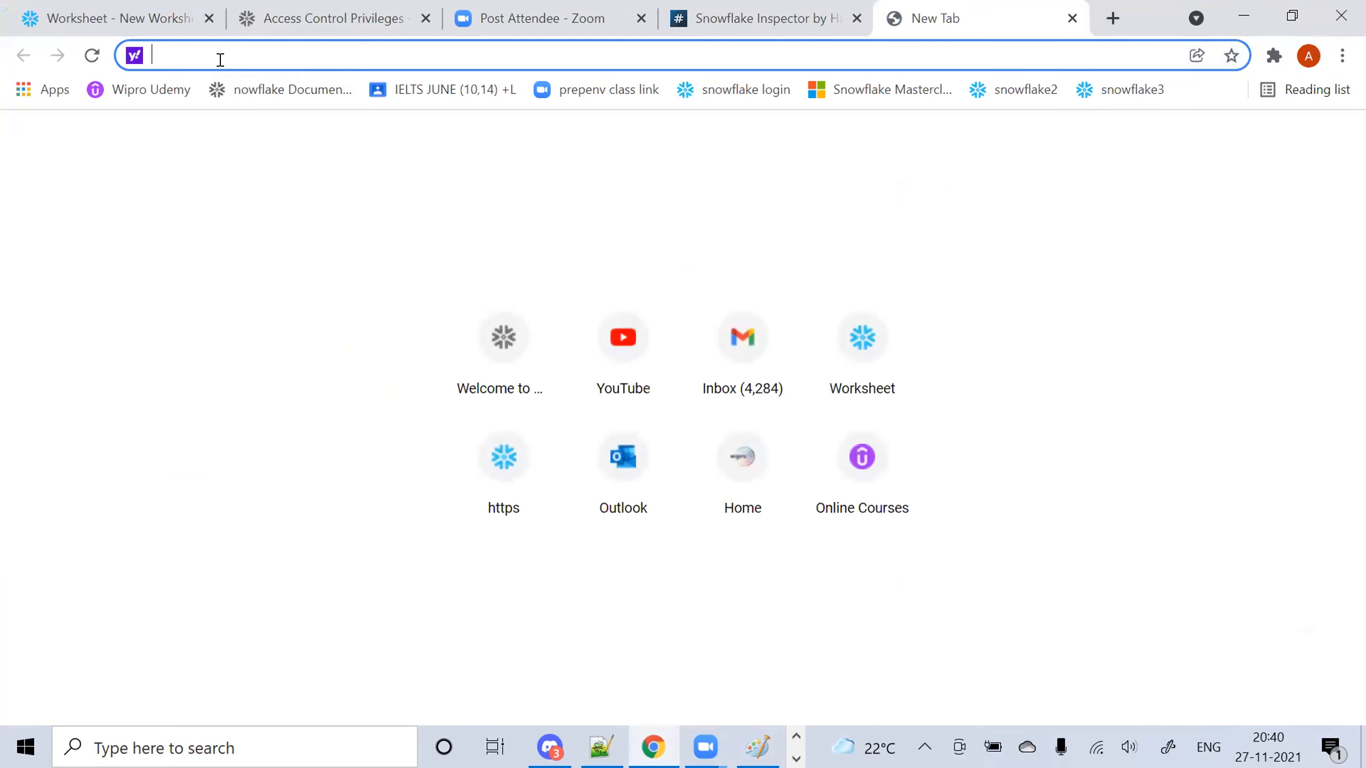
type("GOOGLE")
key("Return")
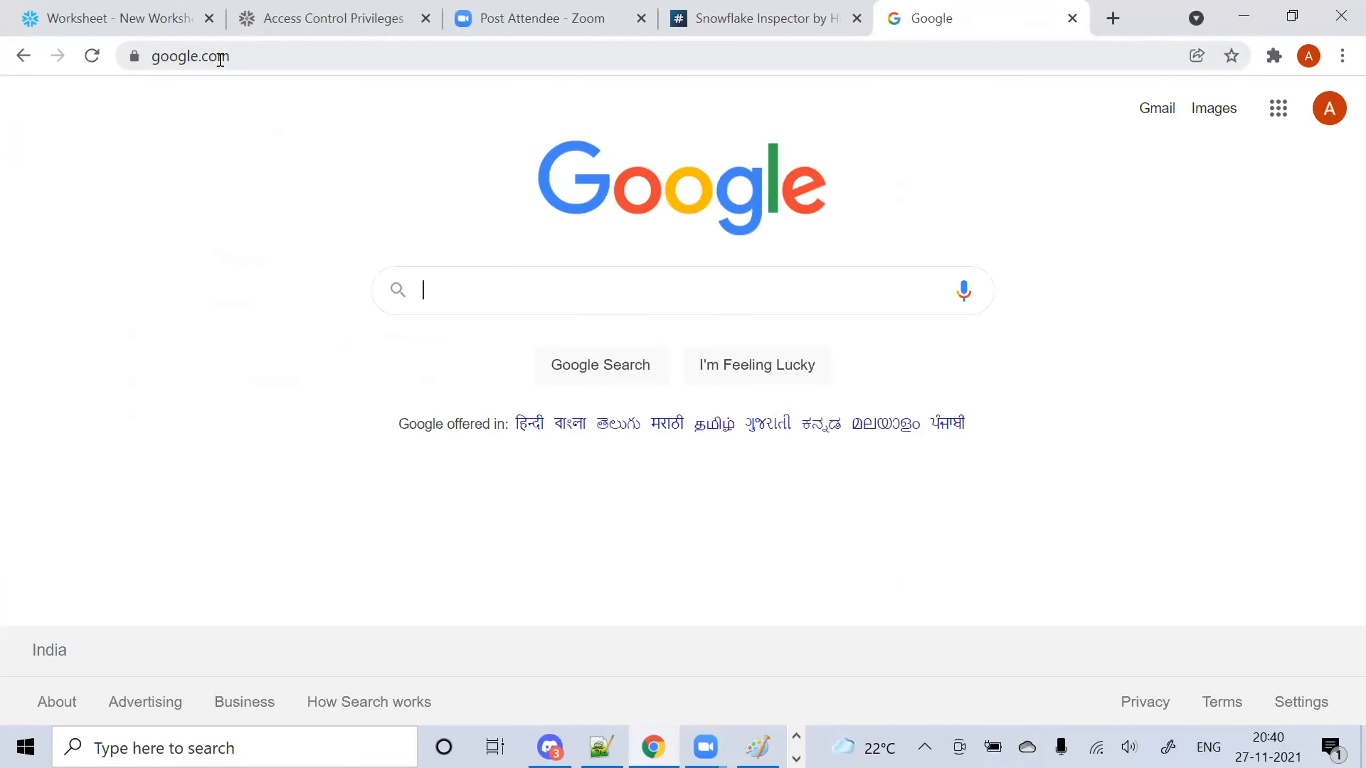
Search Google for 'snowflake trial' and open the Snowflake Trial signup result
left_click(458, 292)
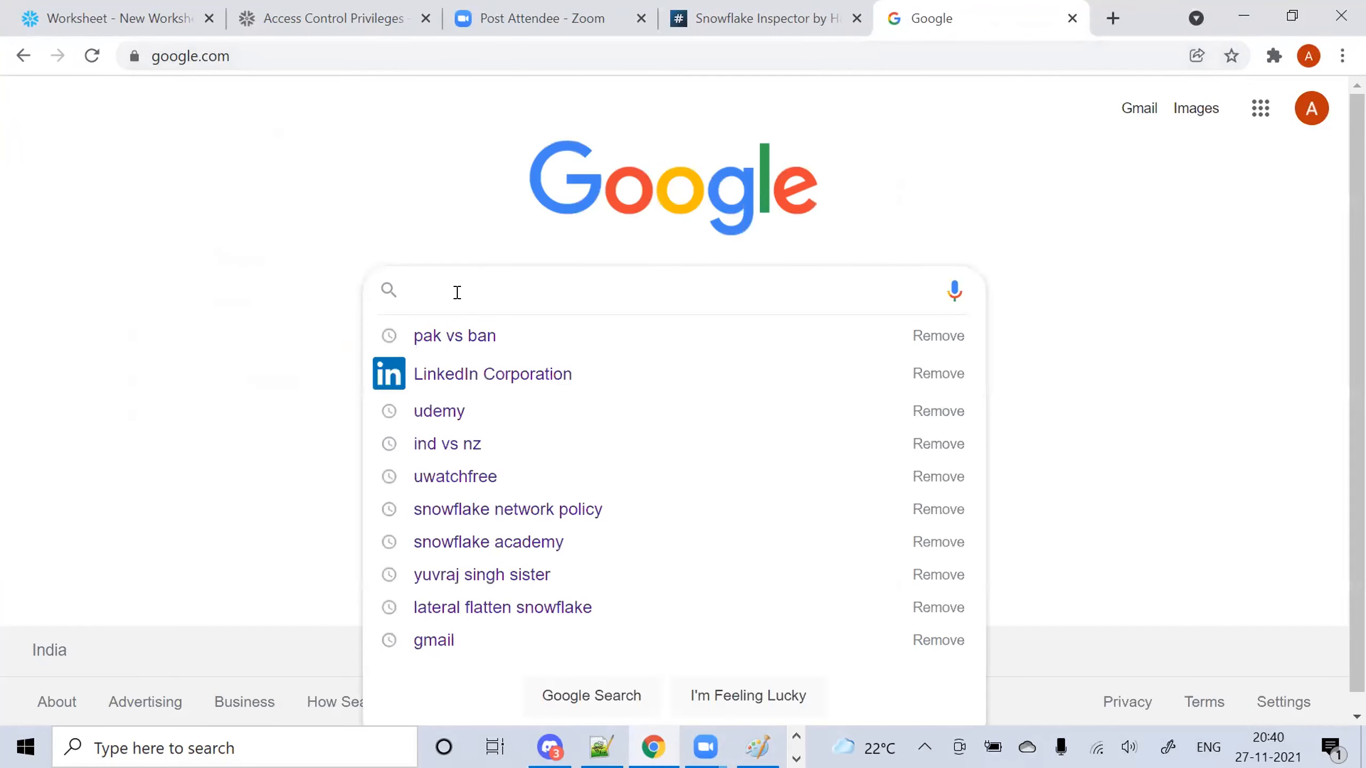
type("sxnow")
key("BackSpace")
key("BackSpace")
key("BackSpace")
key("BackSpace")
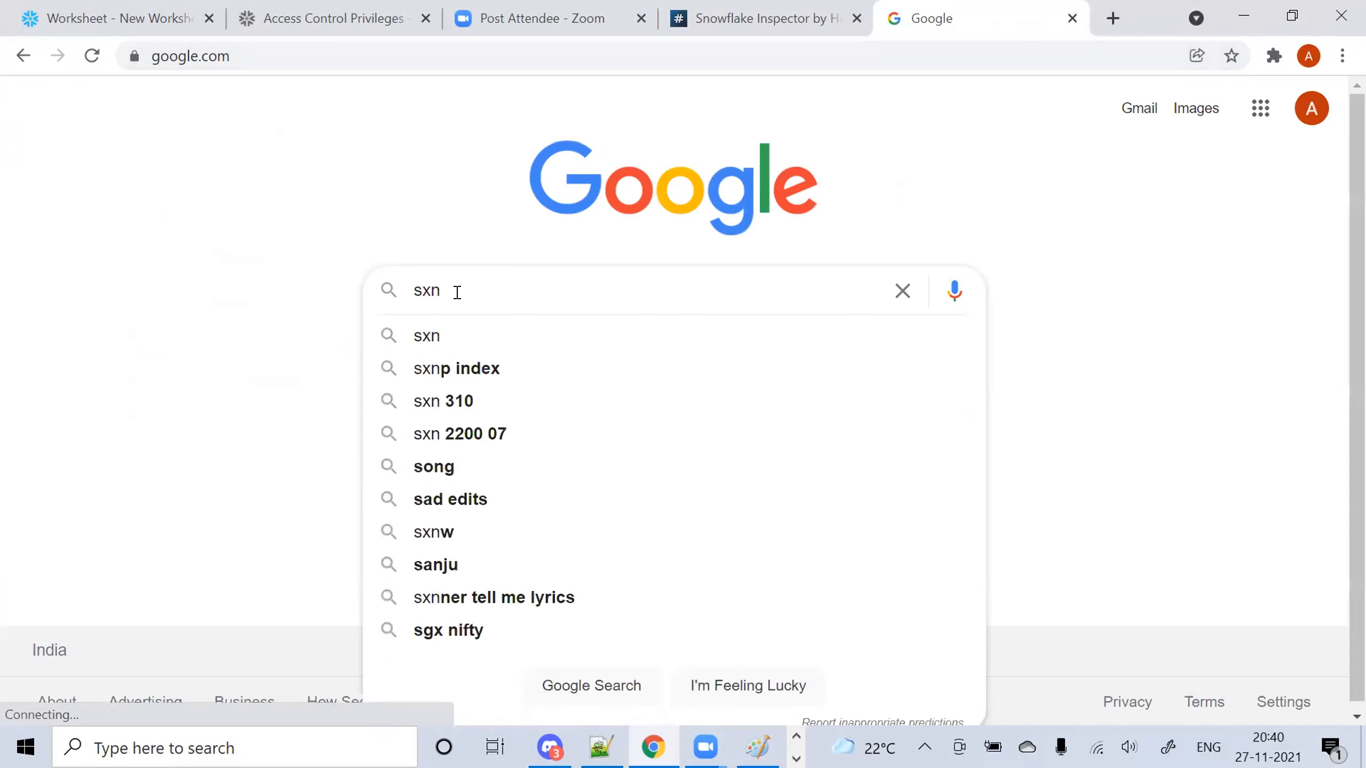
type("nowf")
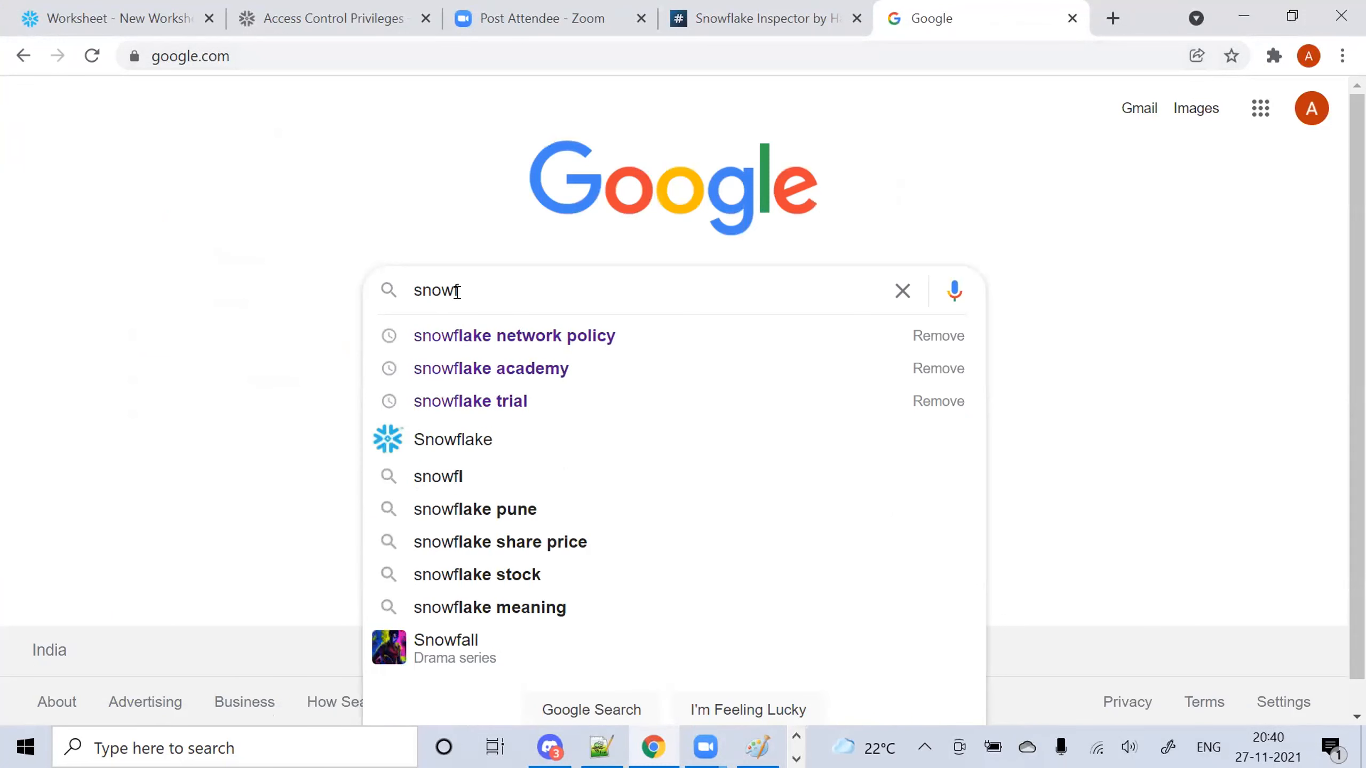
left_click(506, 413)
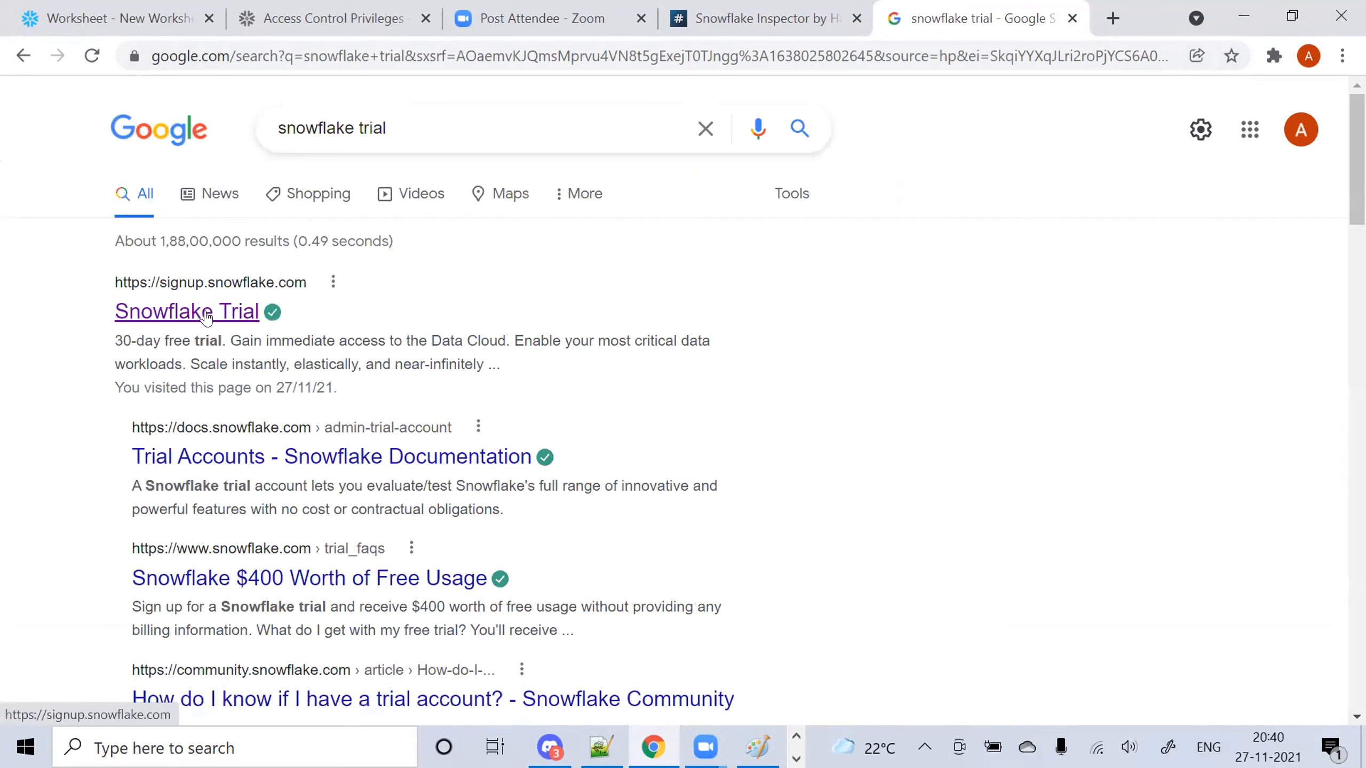
left_click(228, 310)
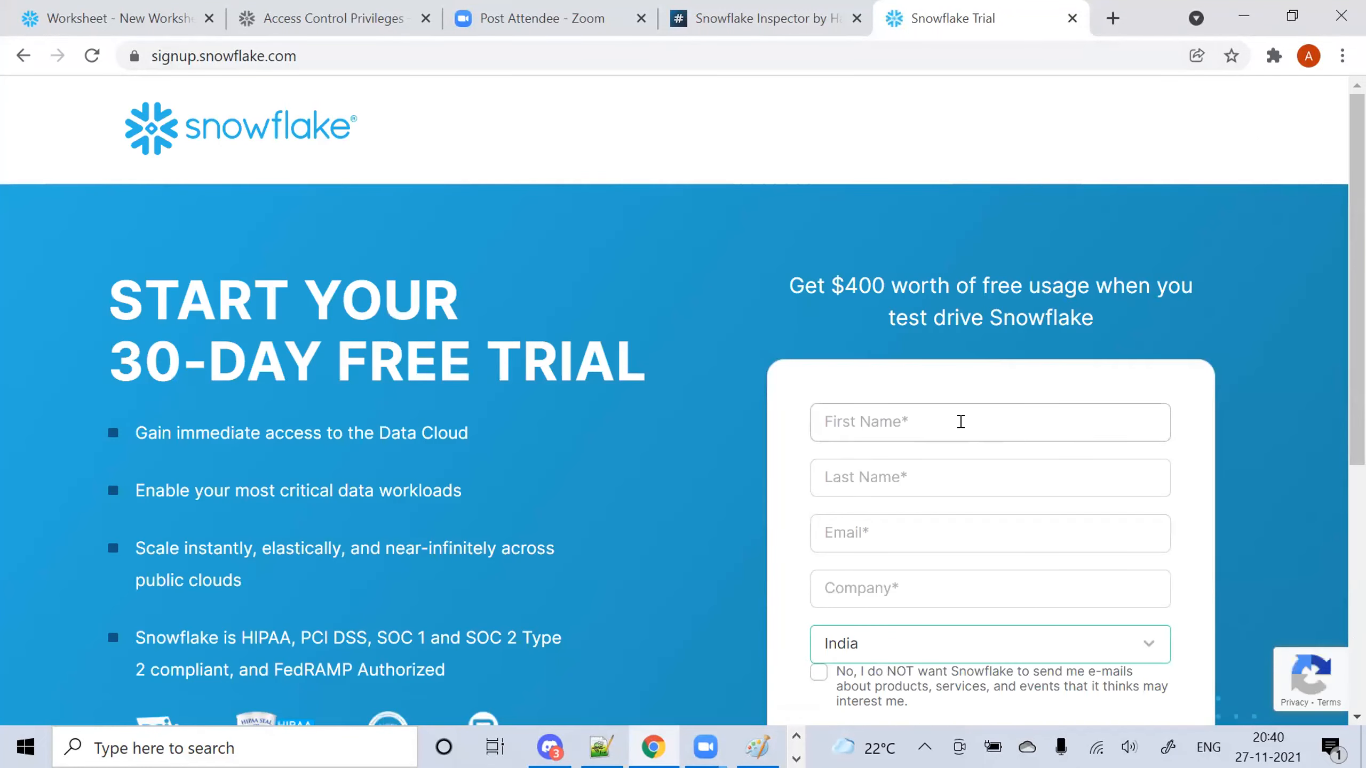
Enter a first name, last name and e-mail address on the Snowflake trial form
left_click(960, 422)
scroll(1357, 280, "down", 3)
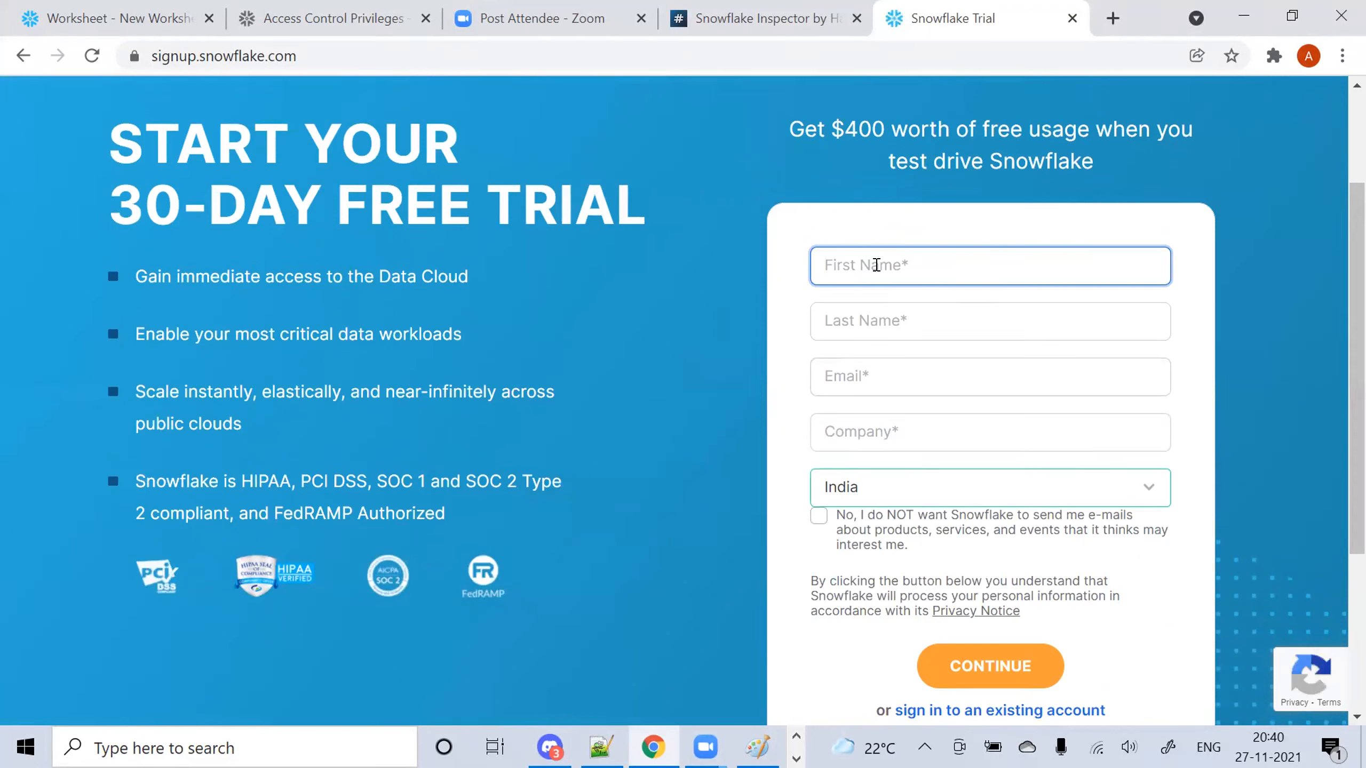
type("xyz")
key("Tab")
type("abc")
key("Tab")
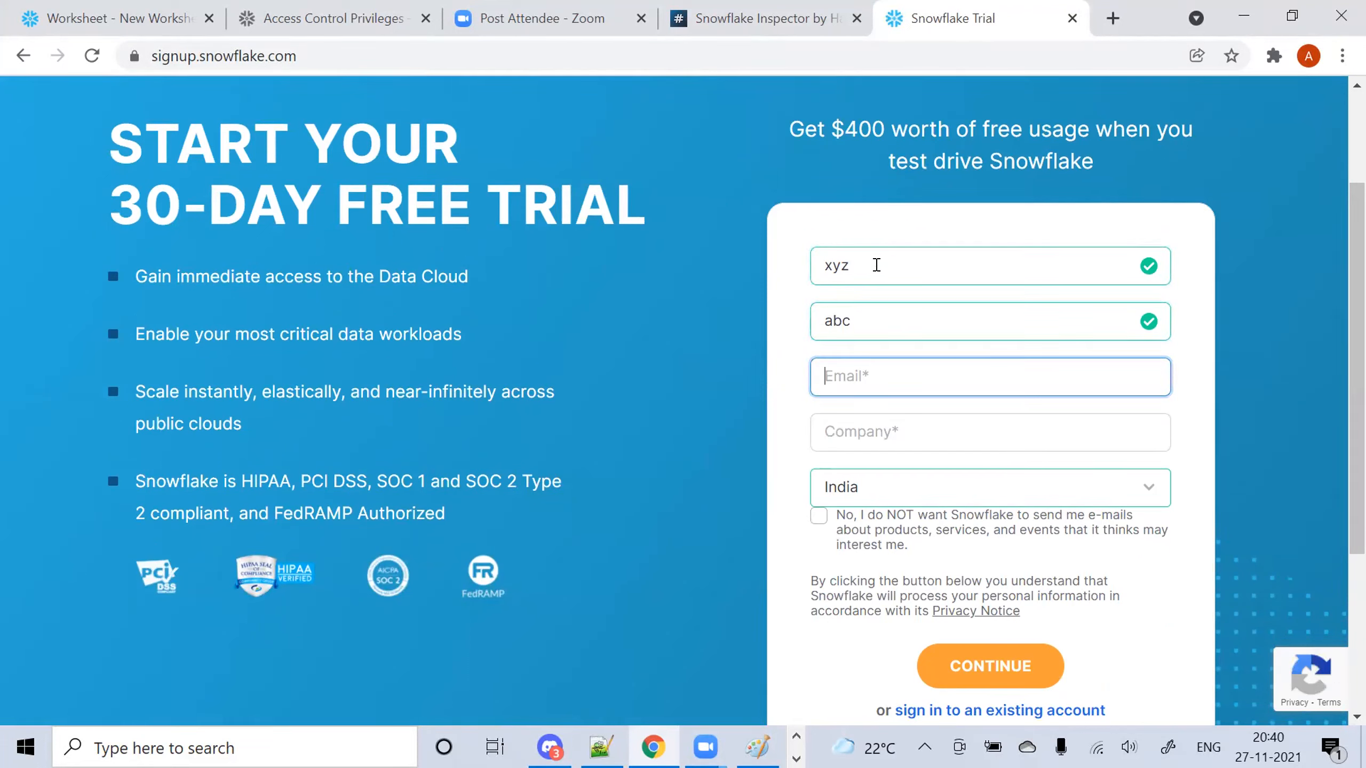
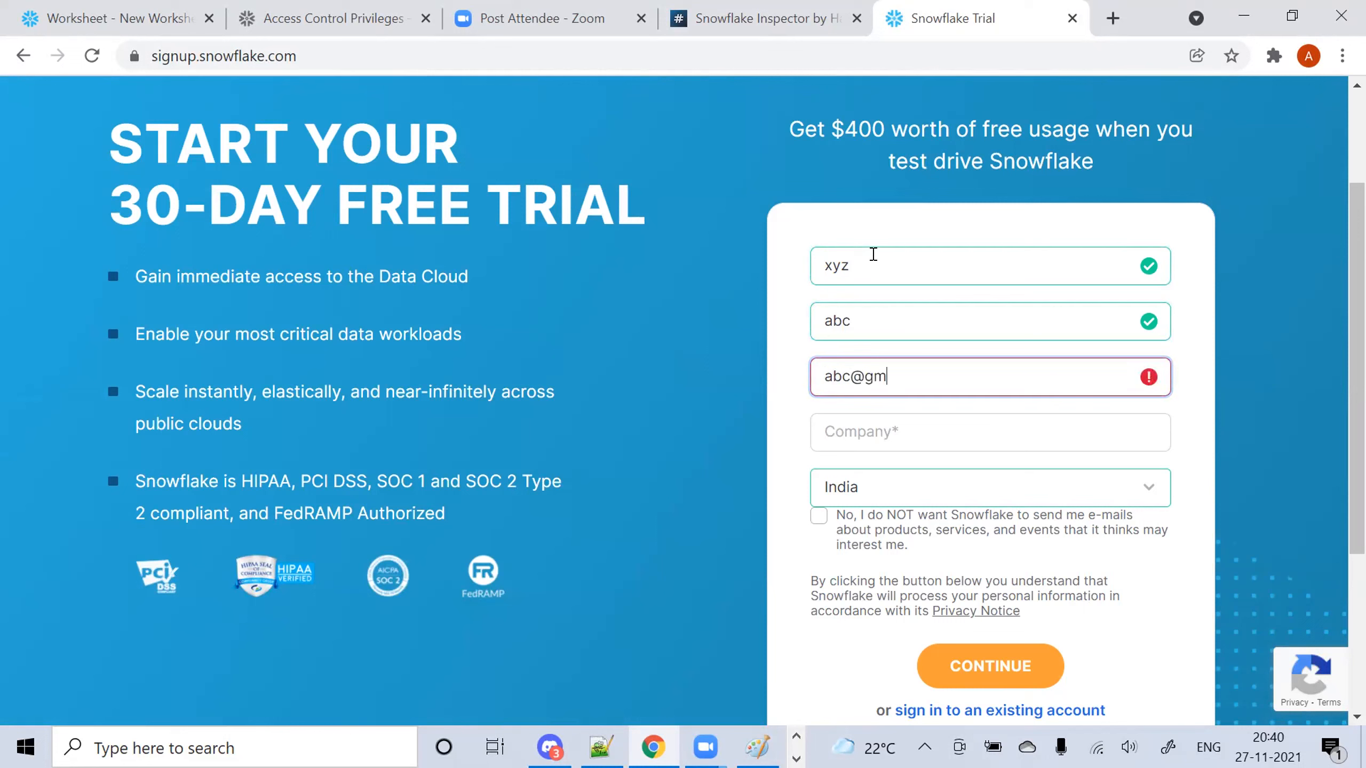
key("Tab")
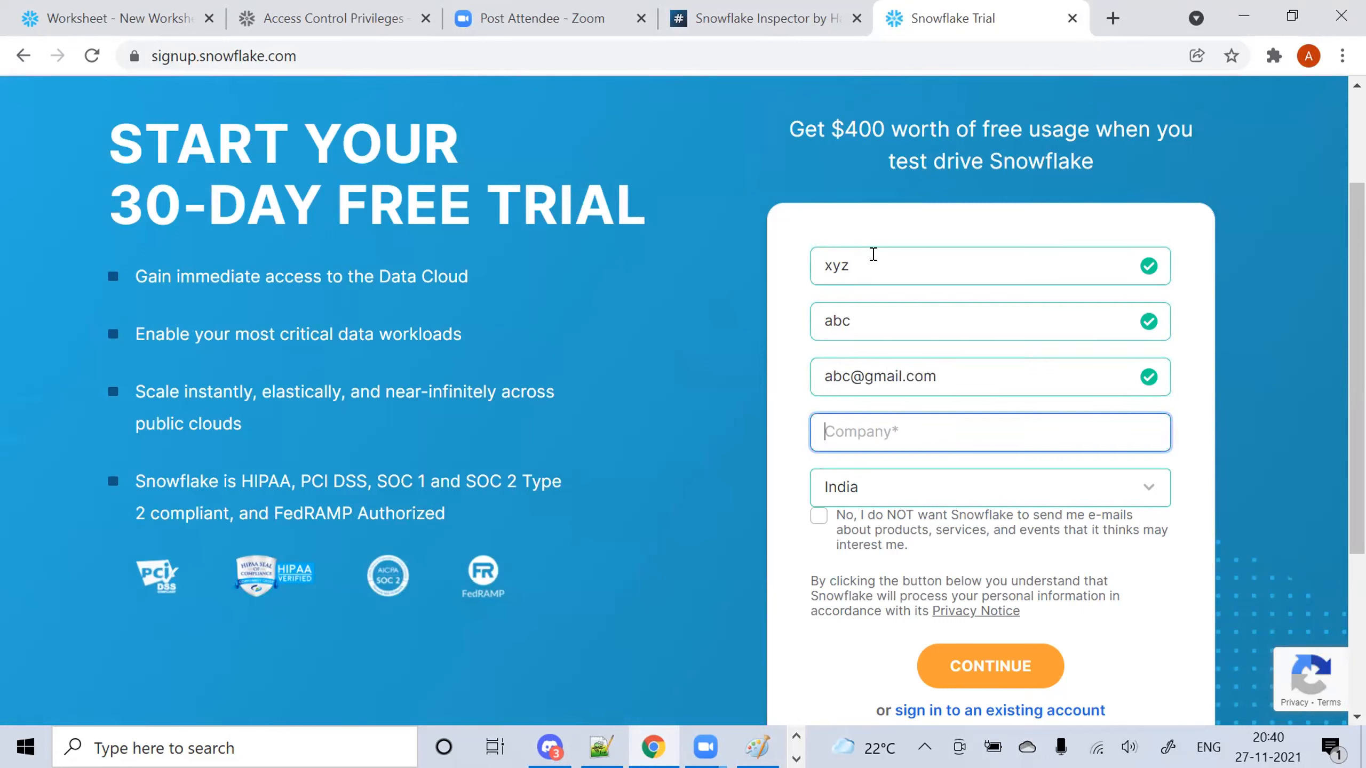
Enter company 'infosys' and opt out of Snowflake marketing e-mails
type("infosya")
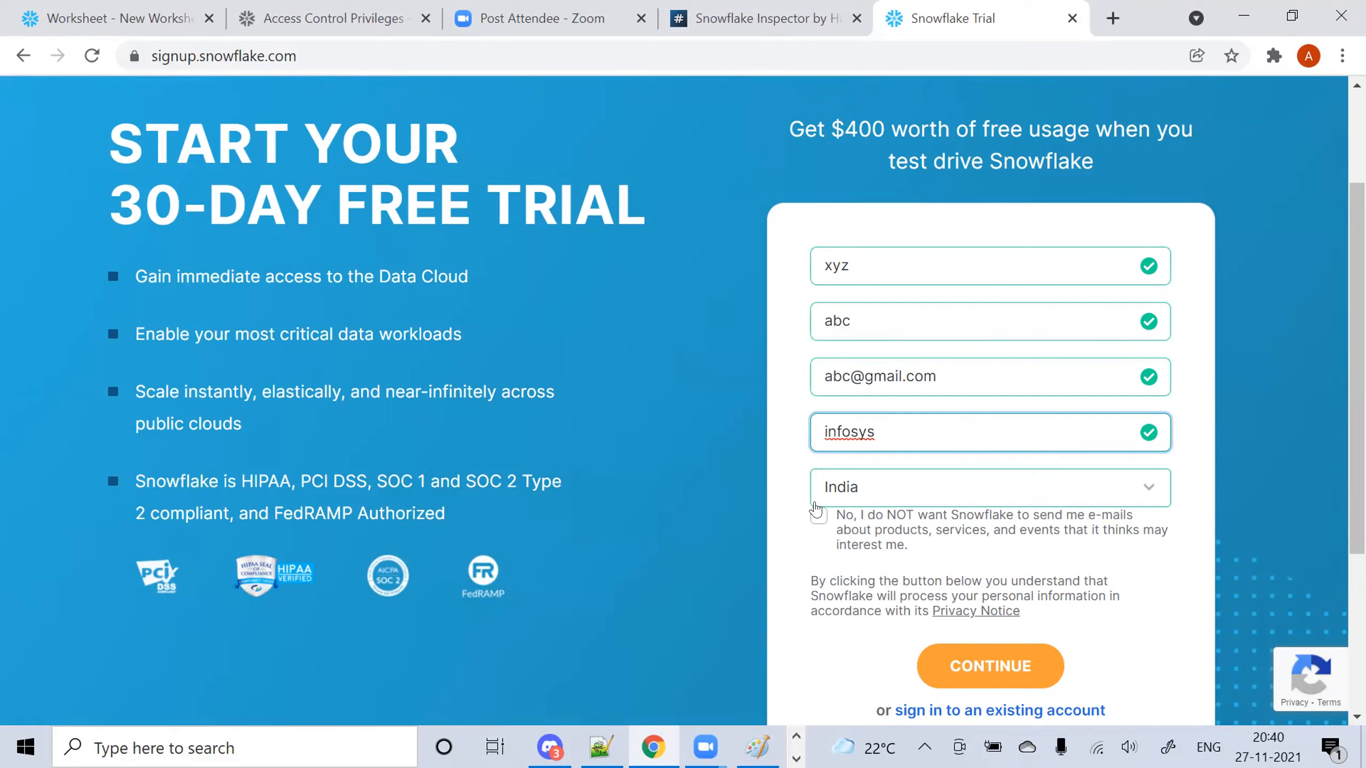
left_click(806, 524)
left_click(819, 515)
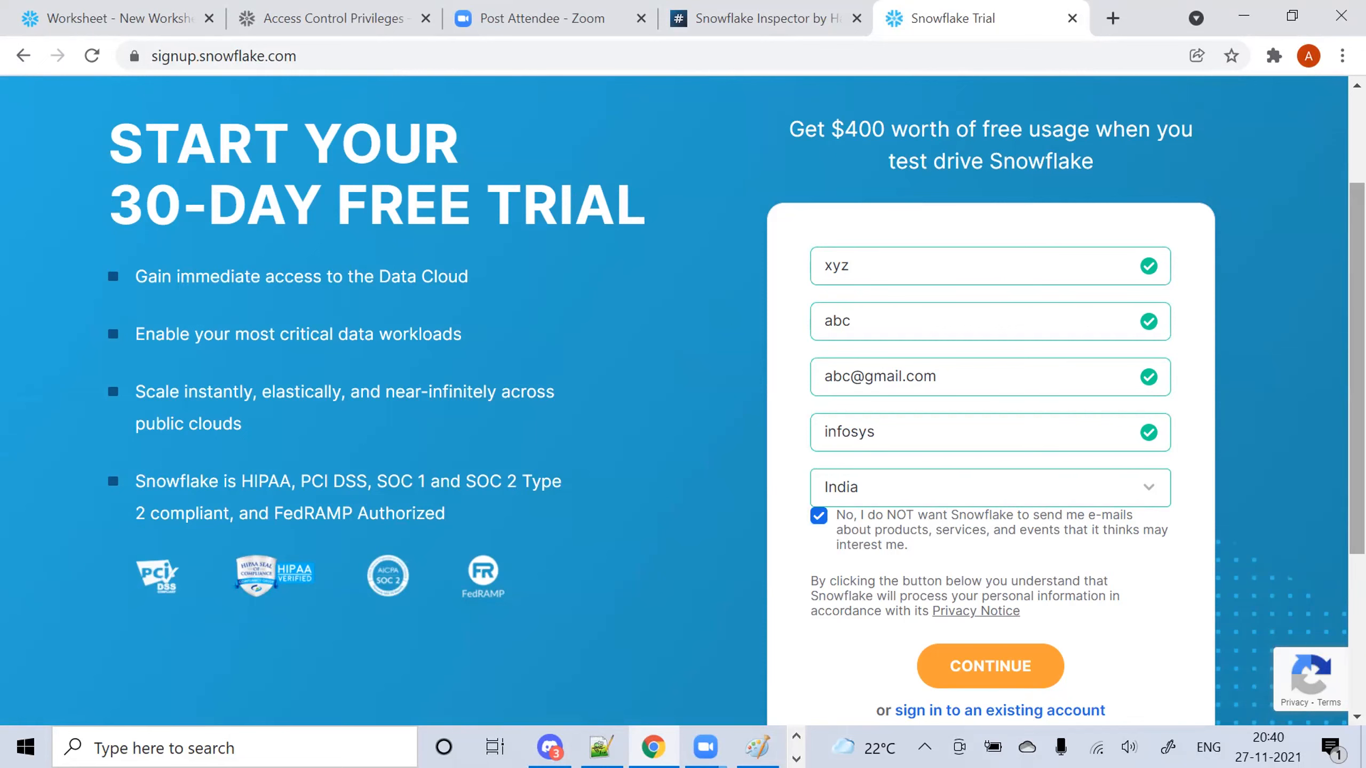
scroll(1009, 642, "down", 1)
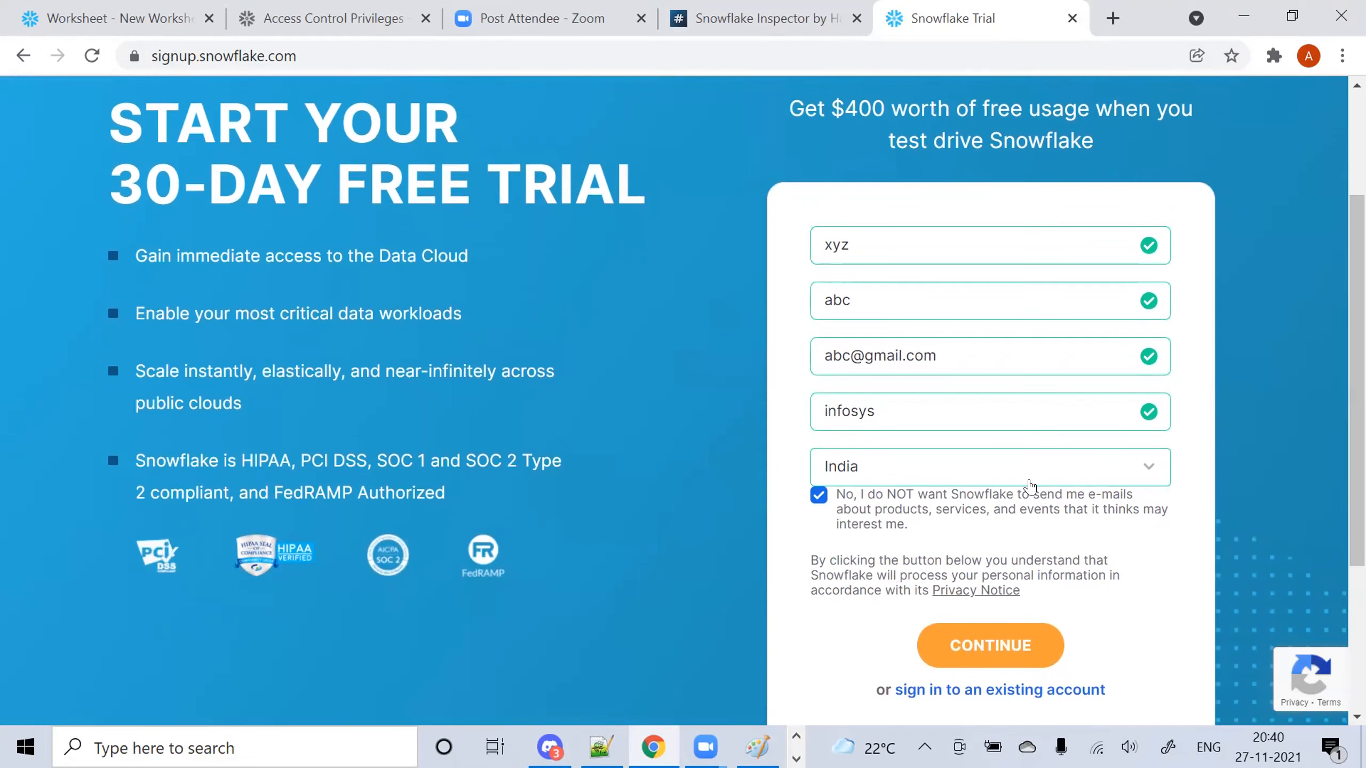
Submit the personal details and choose the Business Critical edition
left_click(1009, 641)
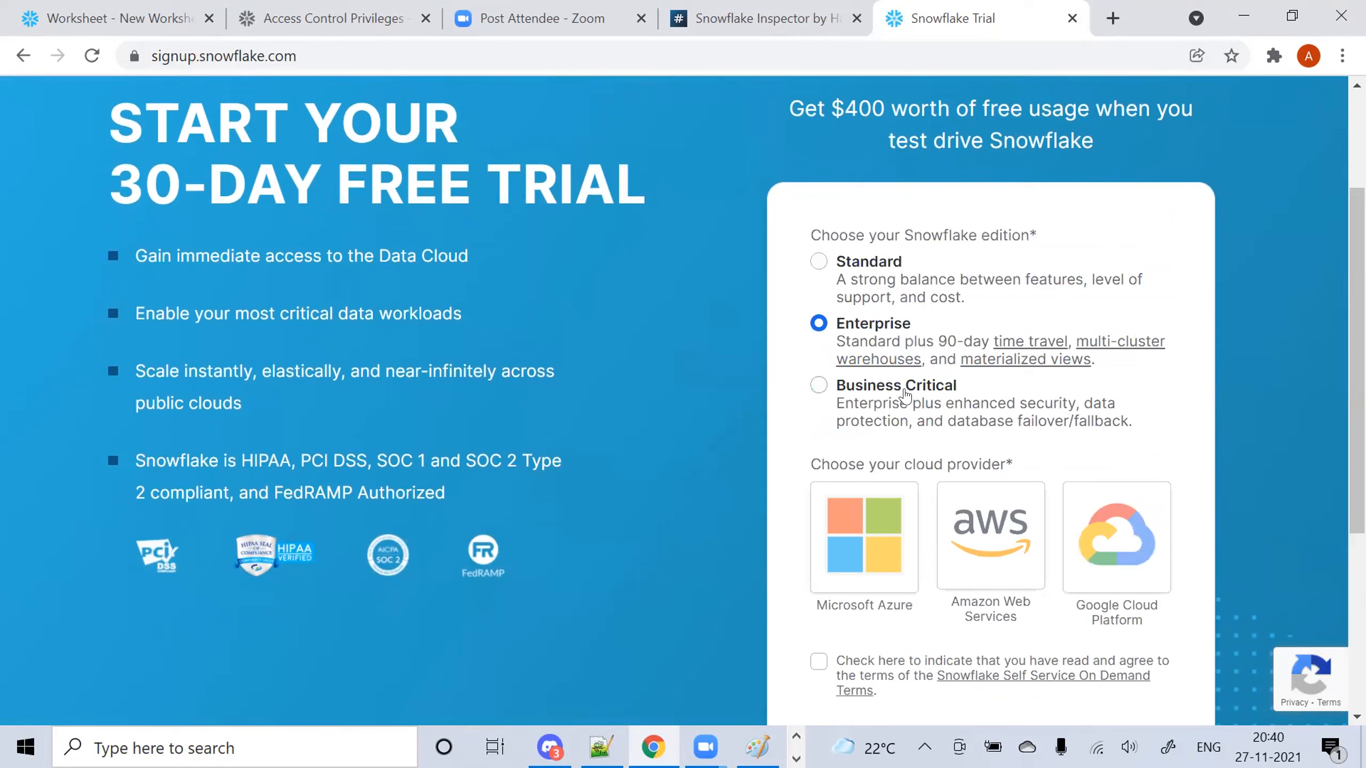
left_click(819, 387)
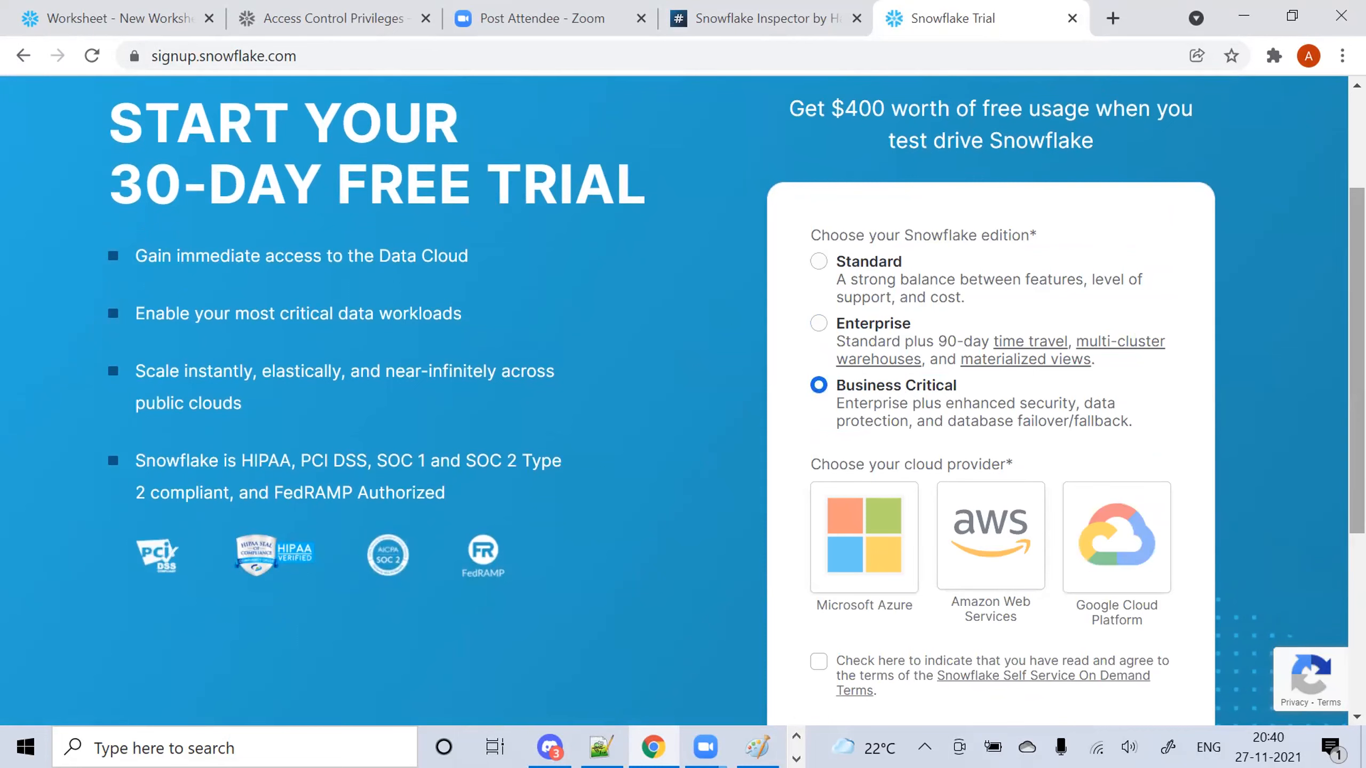
scroll(979, 242, "up", 2)
scroll(980, 242, "down", 2)
scroll(979, 242, "up", 1)
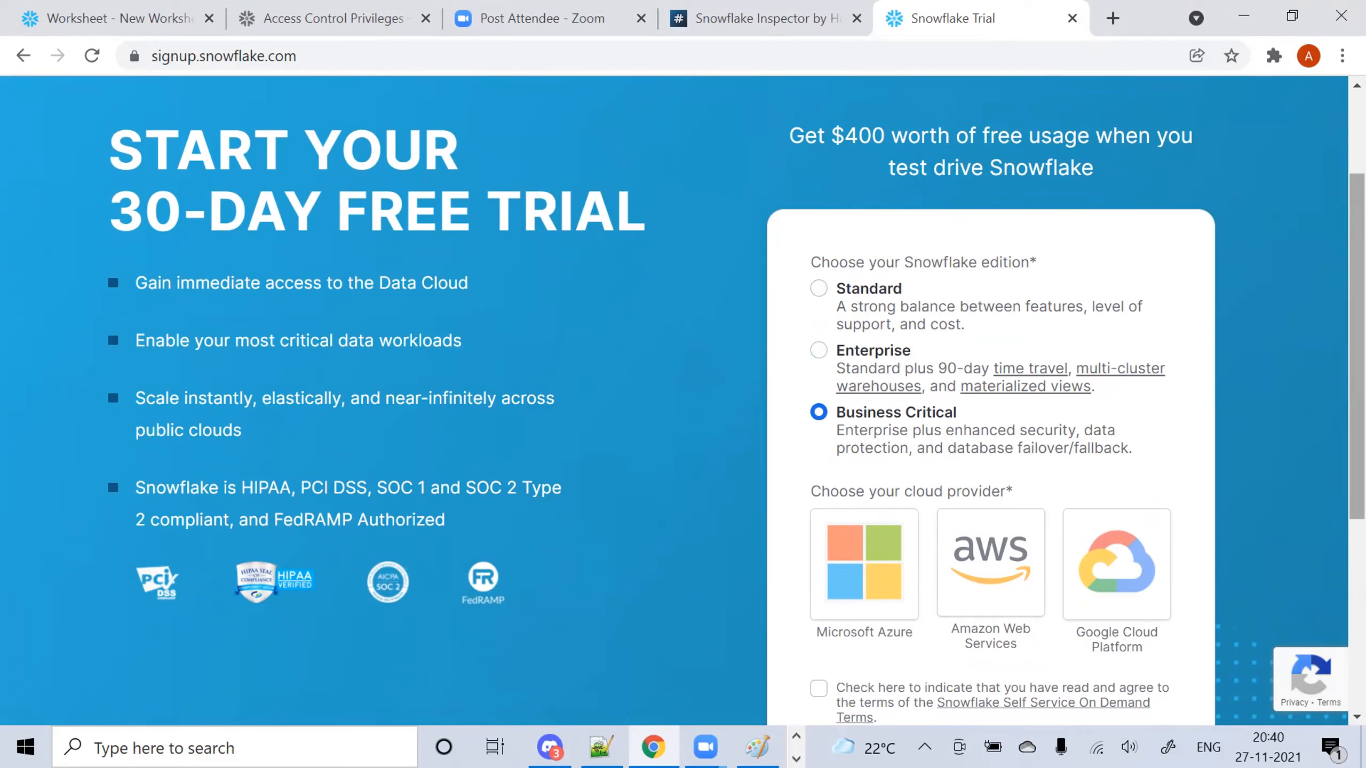
scroll(1358, 344, "down", 3)
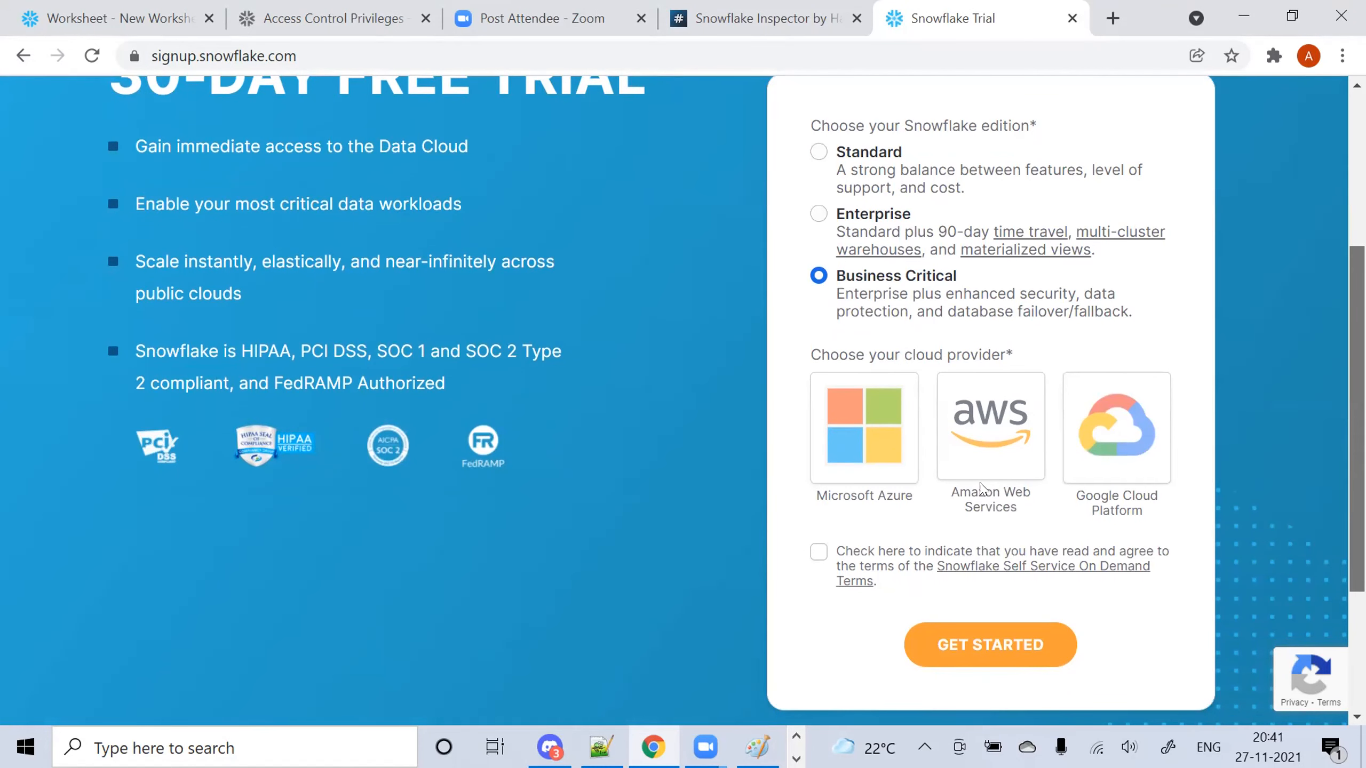
Pick Amazon Web Services in region US East (Ohio) and accept the terms
left_click(992, 445)
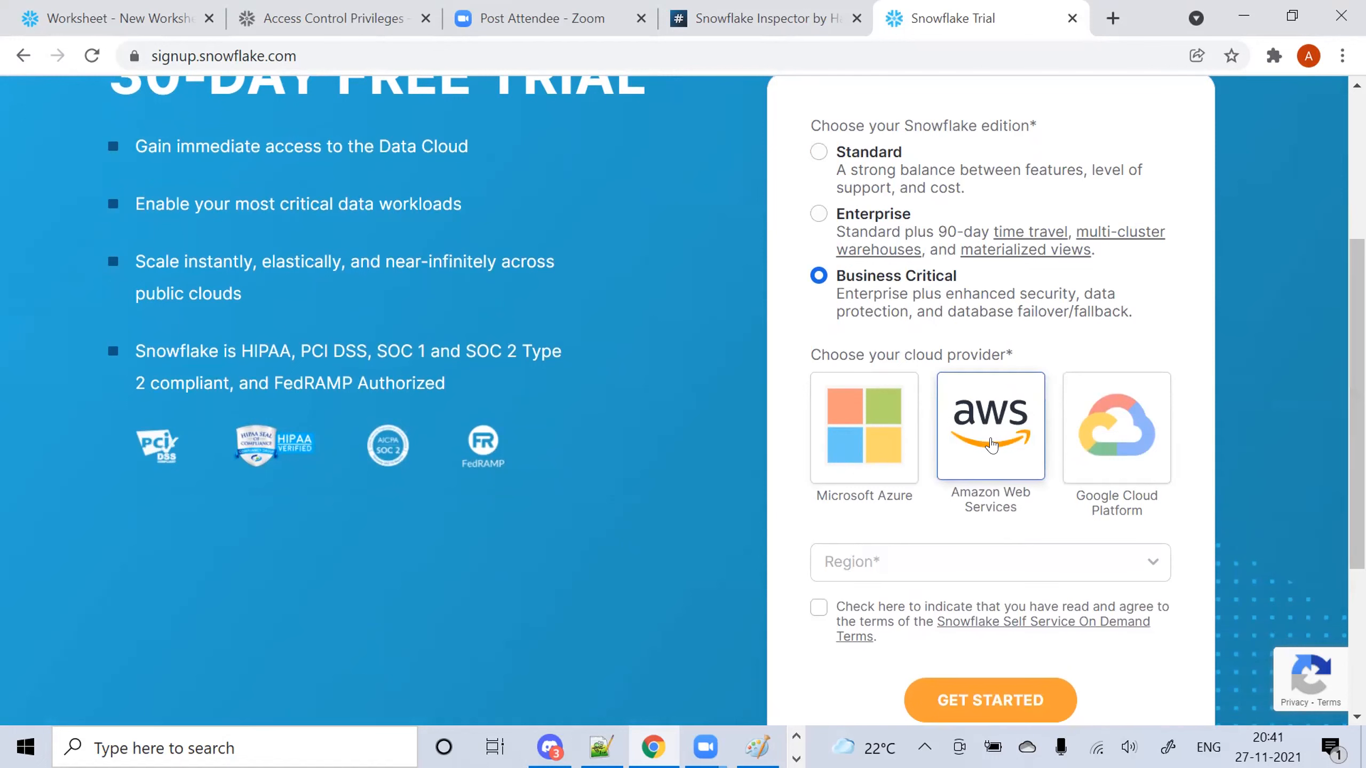
left_click(1001, 573)
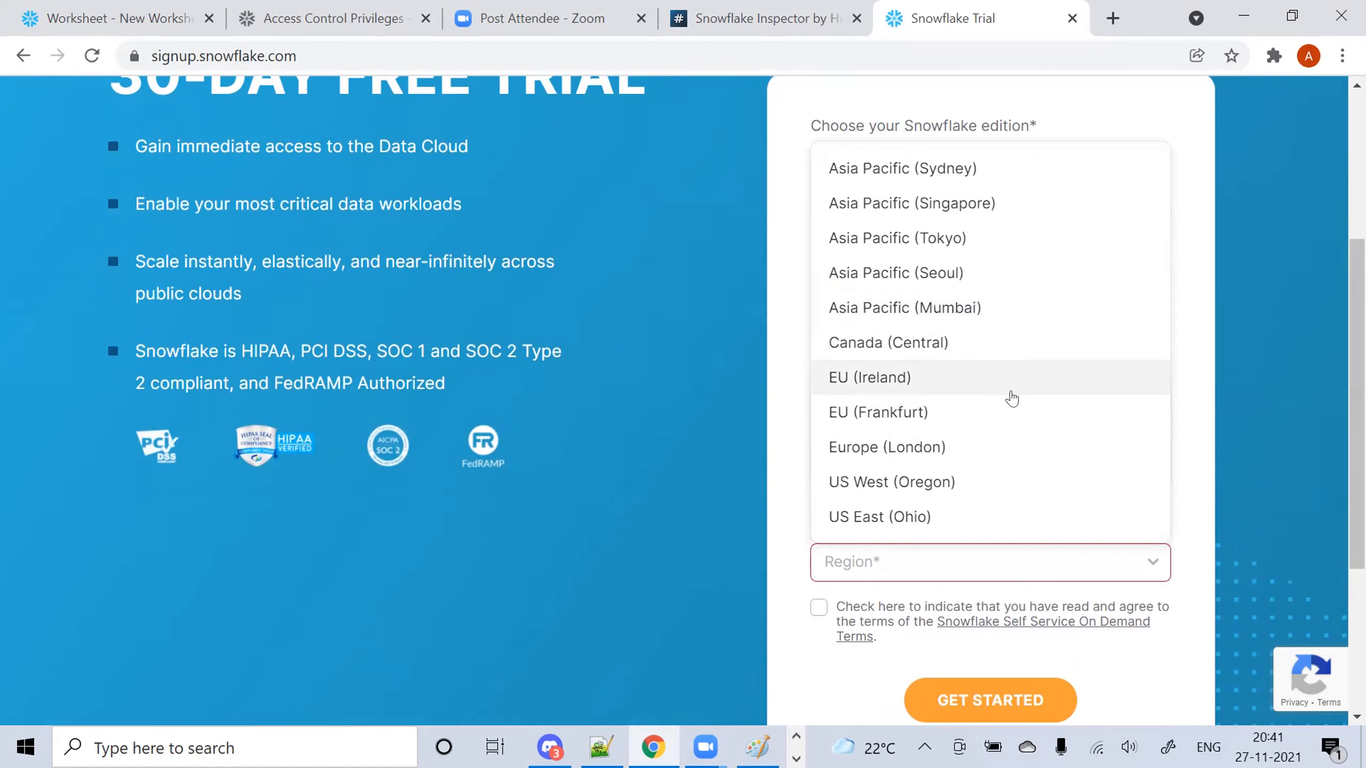
key("Up")
key("Up")
key("Up")
key("Up")
key("Up")
key("Up")
key("Up")
key("Up")
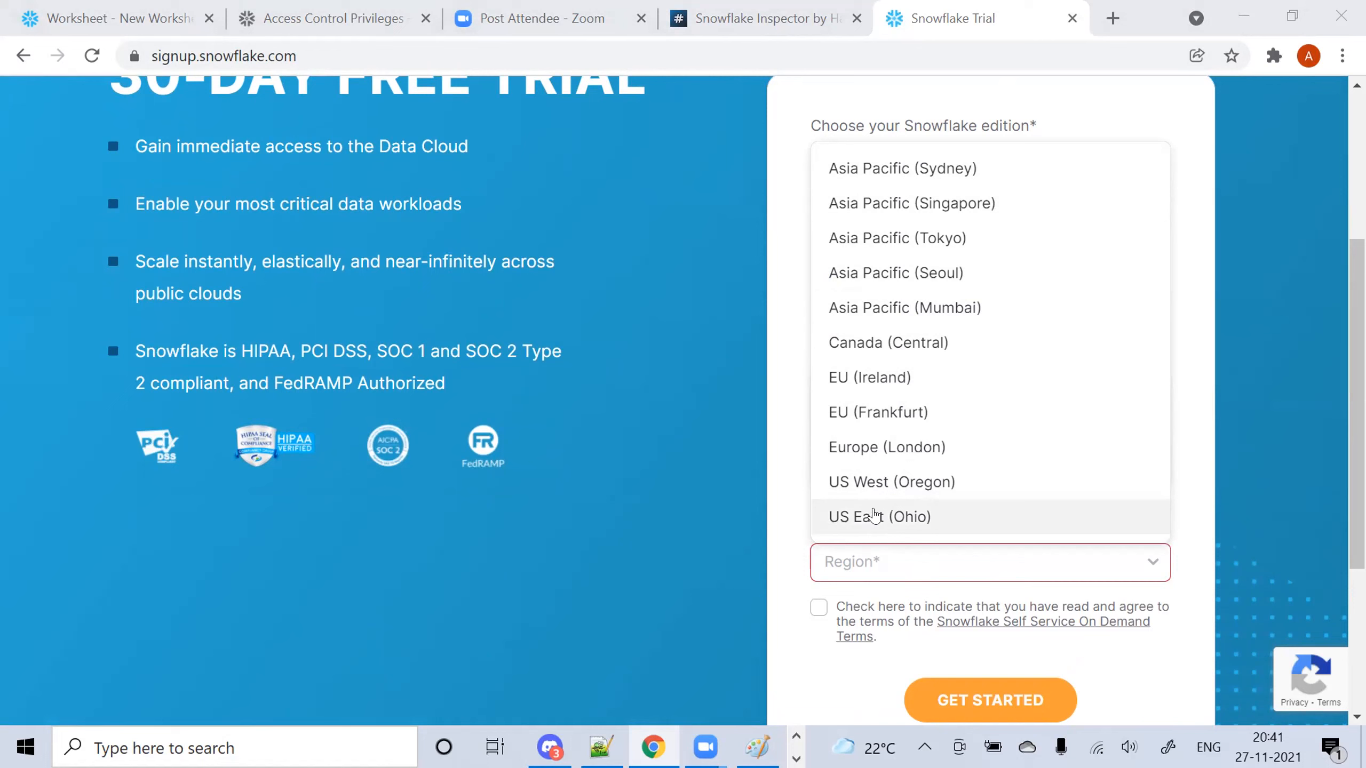
left_click(871, 513)
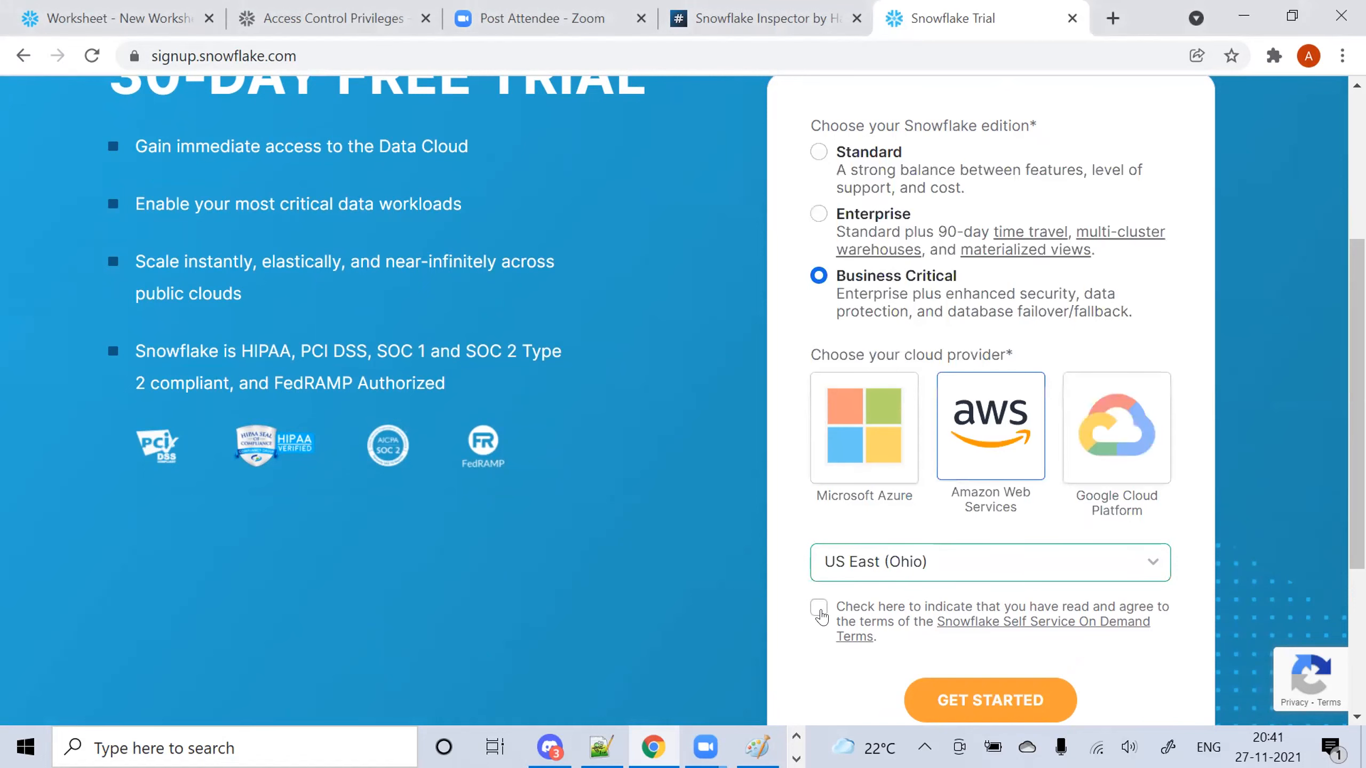
left_click(819, 608)
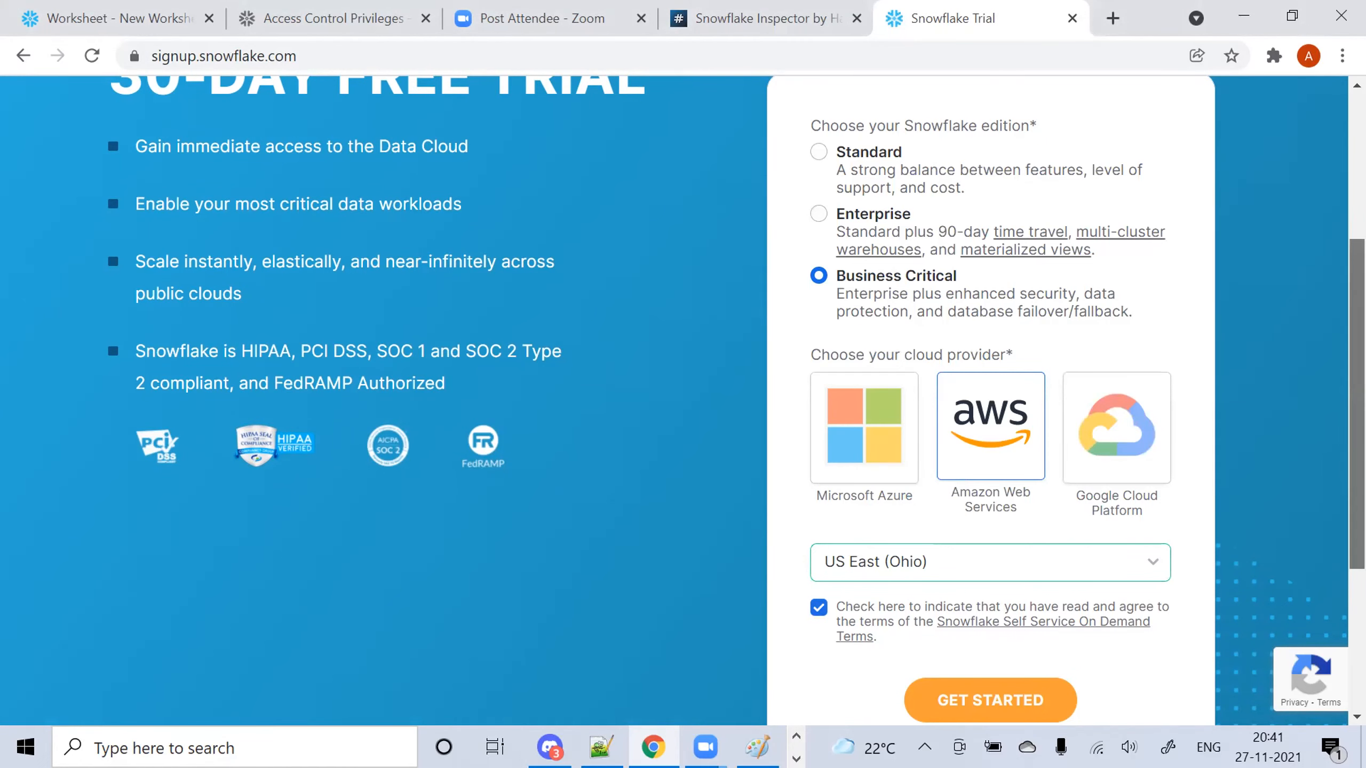
scroll(821, 616, "down", 2)
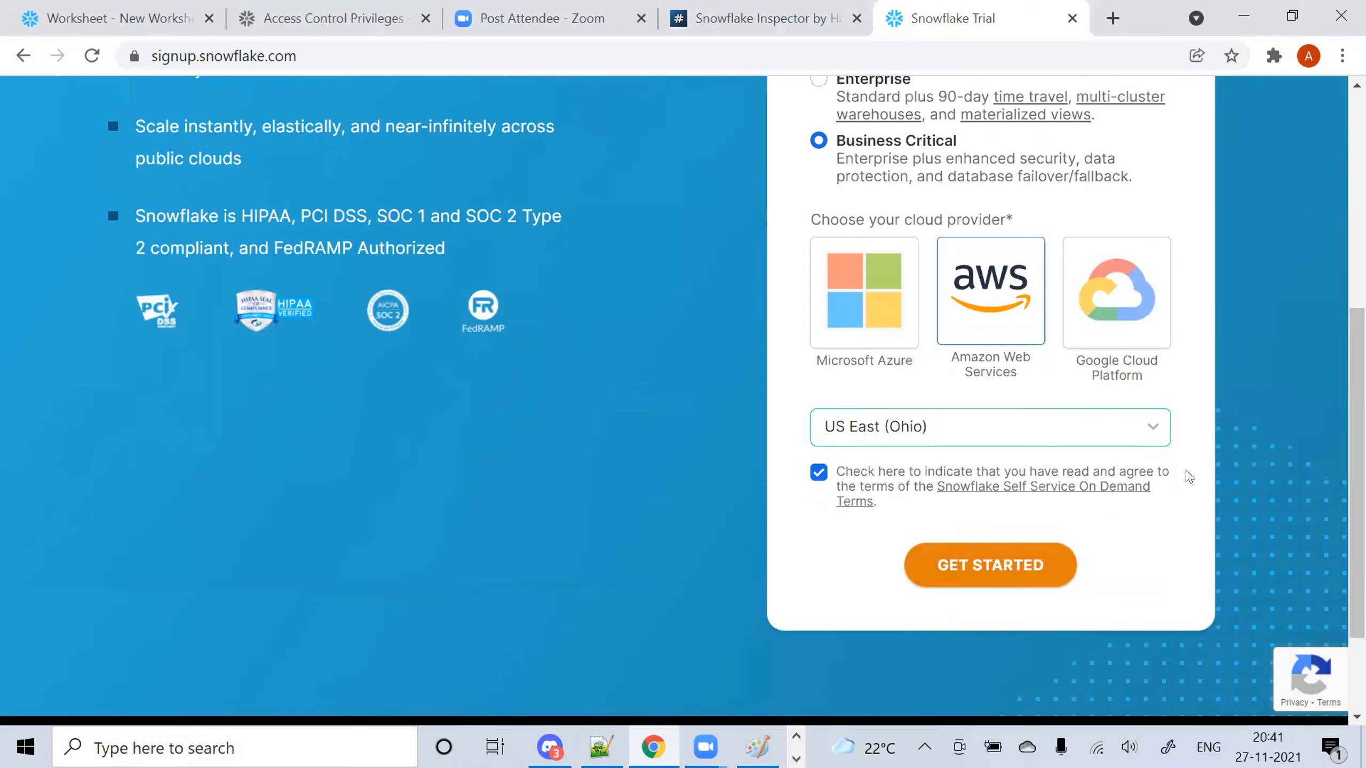
scroll(683, 377, "up", 5)
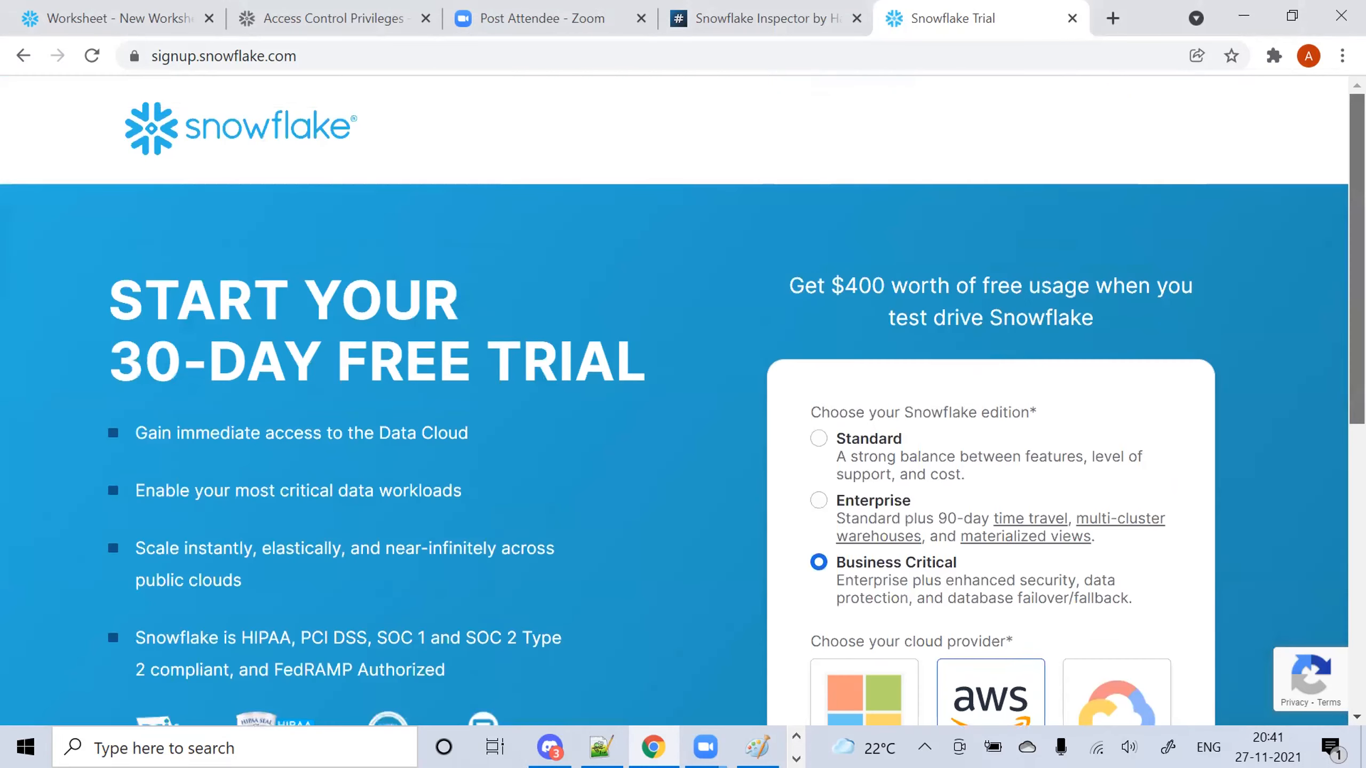
scroll(683, 400, "down", 3)
scroll(683, 400, "up", 3)
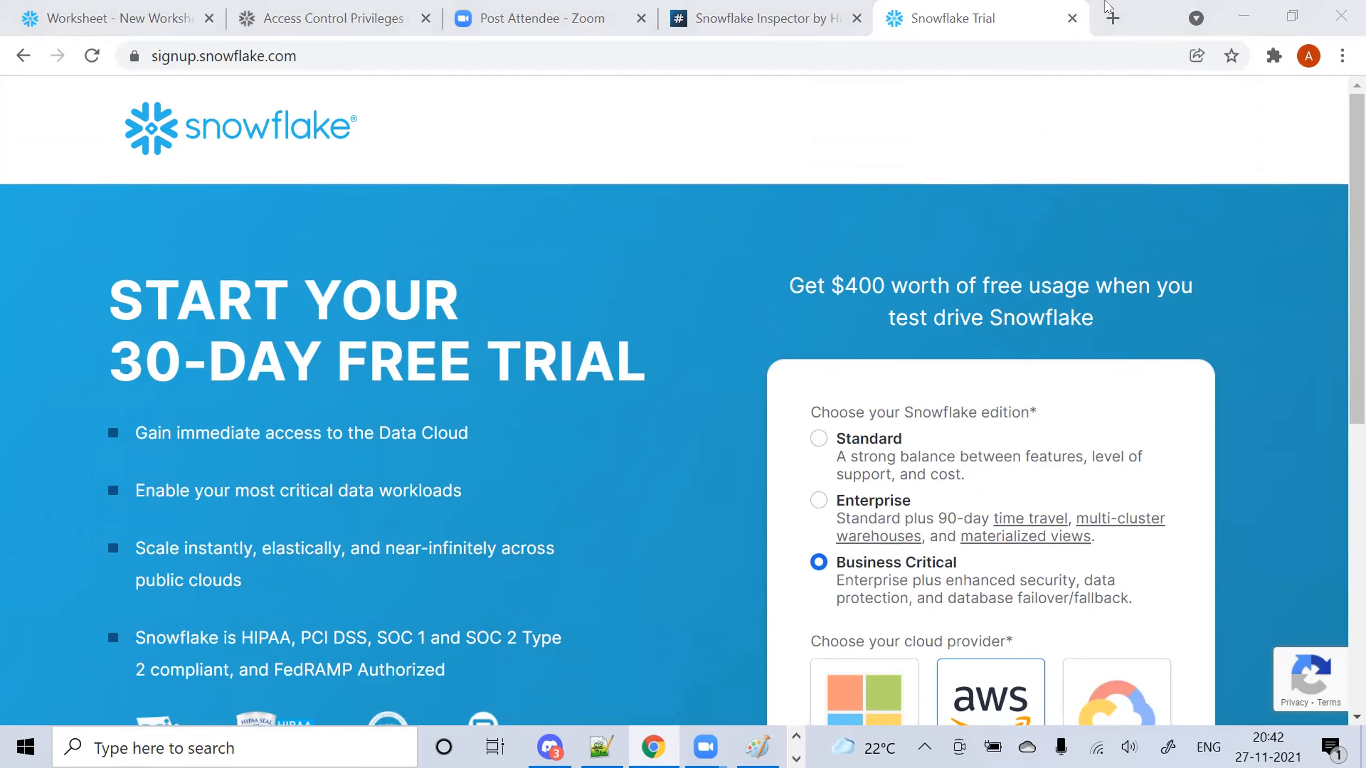
key("ctrl+1")
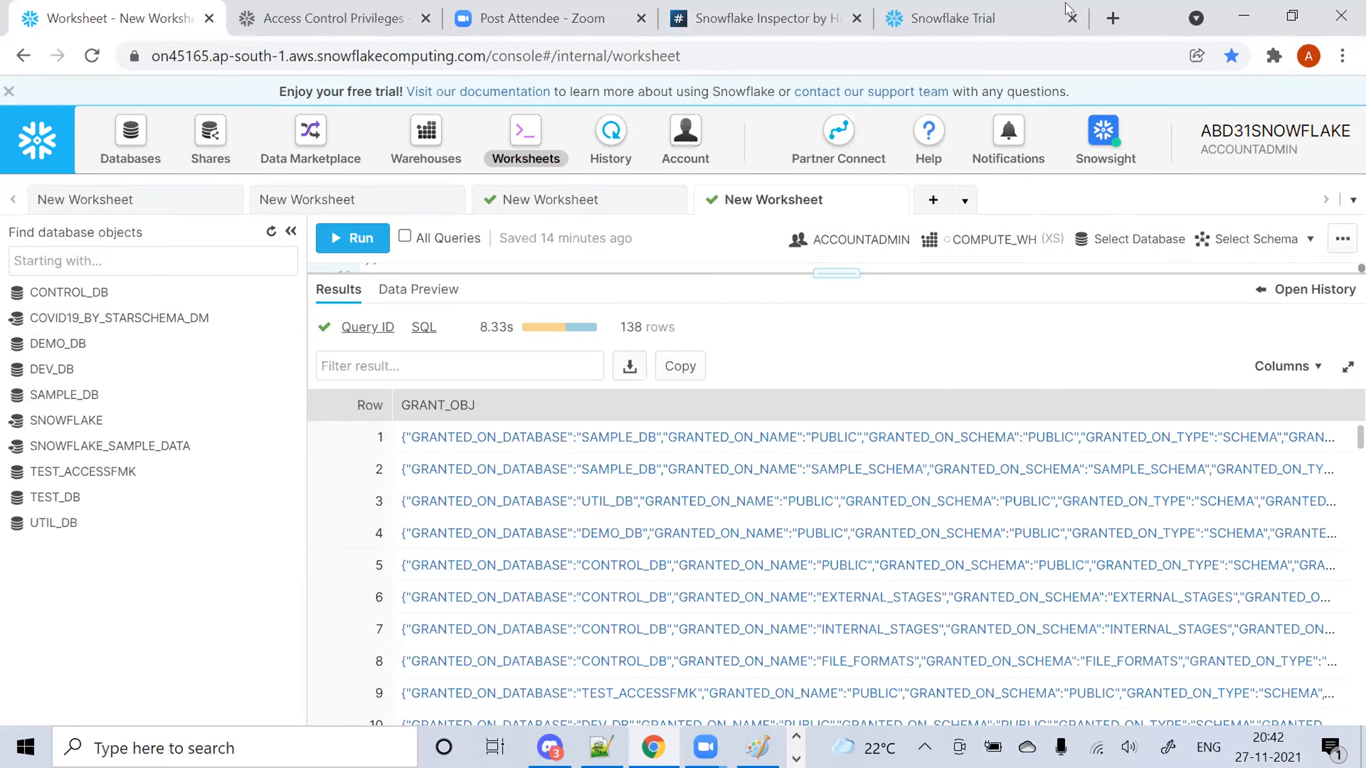
left_click(1005, 19)
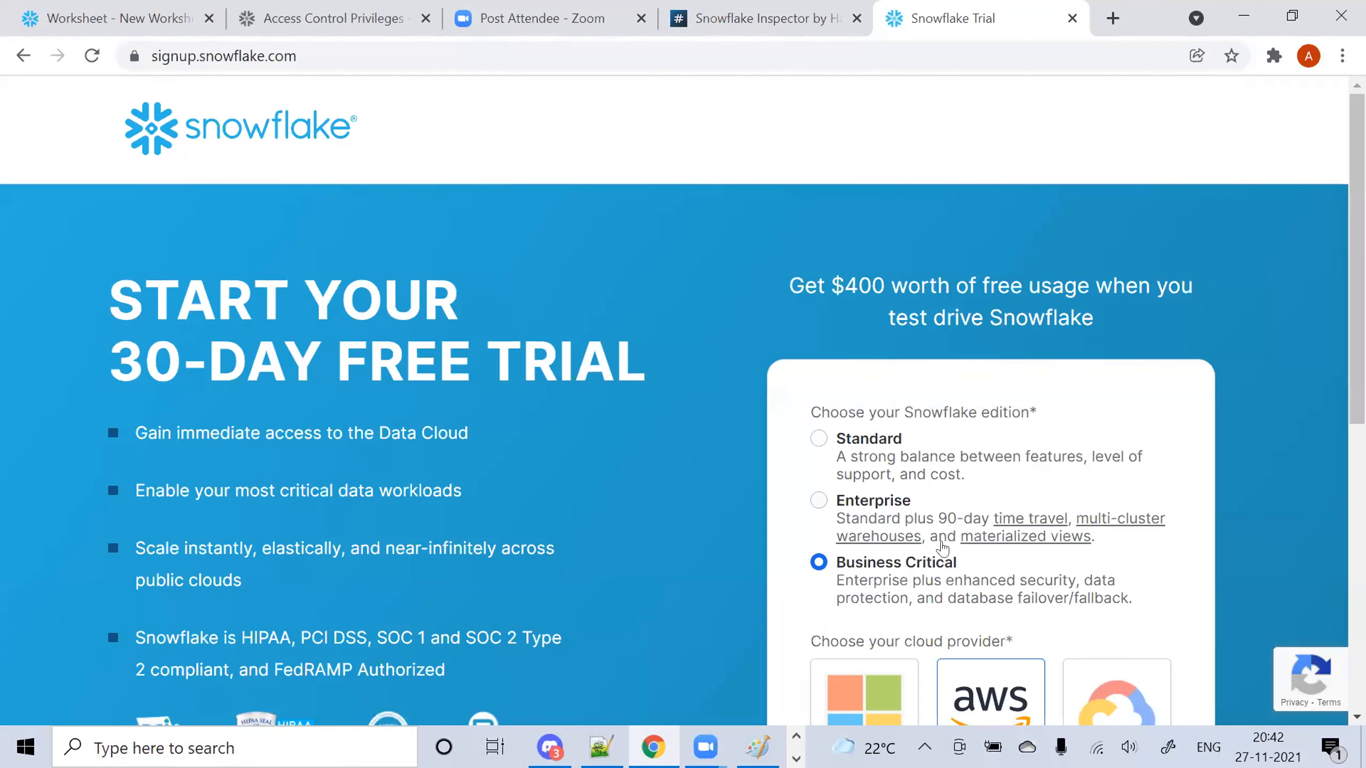
Close the Snowflake Trial tab and bring File Explorer on the UseCases folder forward
left_click(1072, 19)
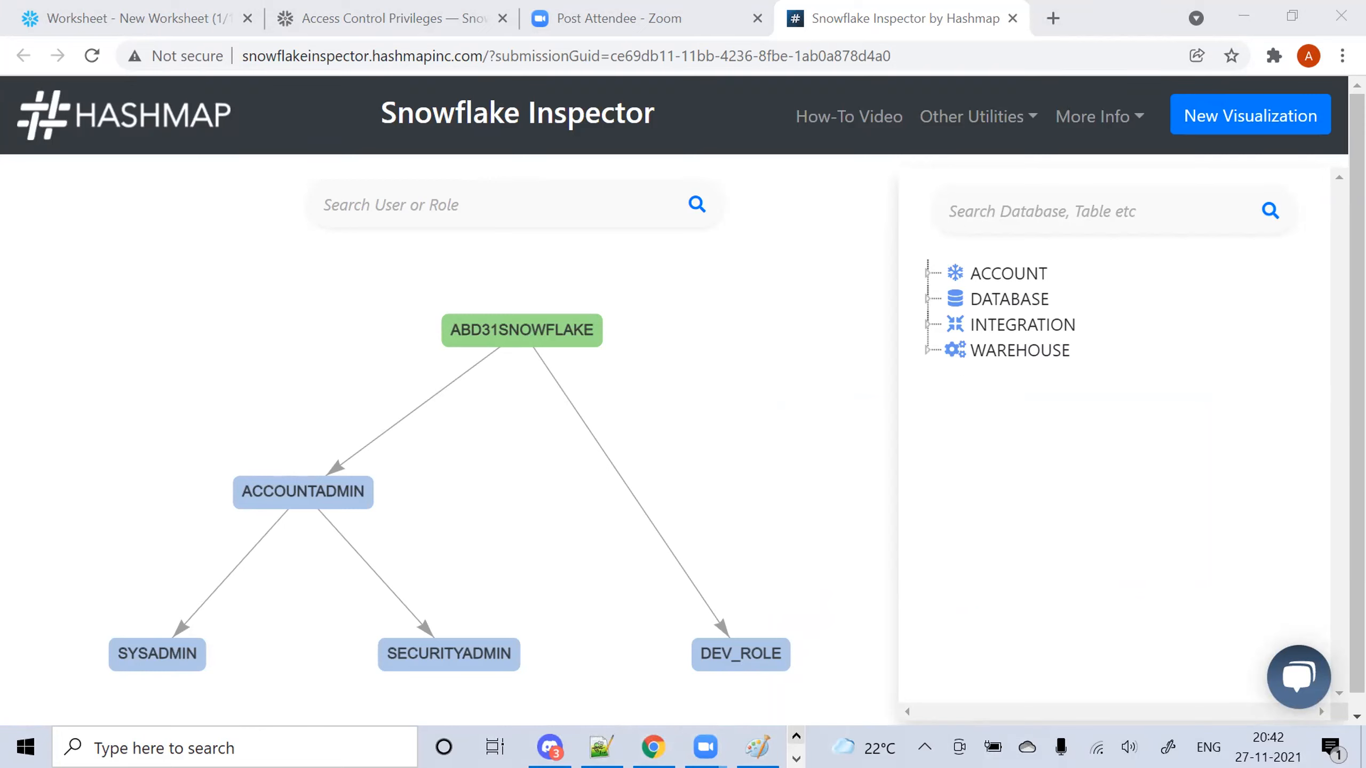
left_click(797, 759)
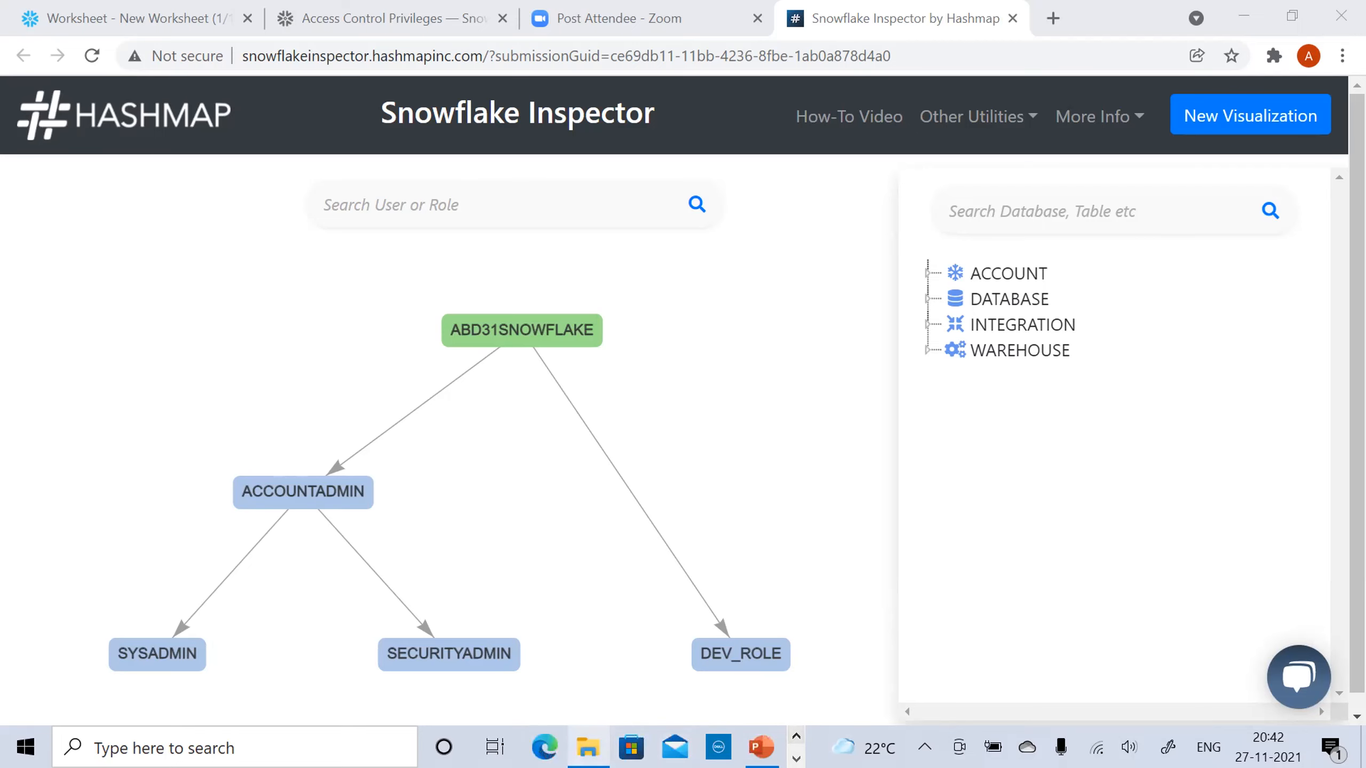
left_click(588, 747)
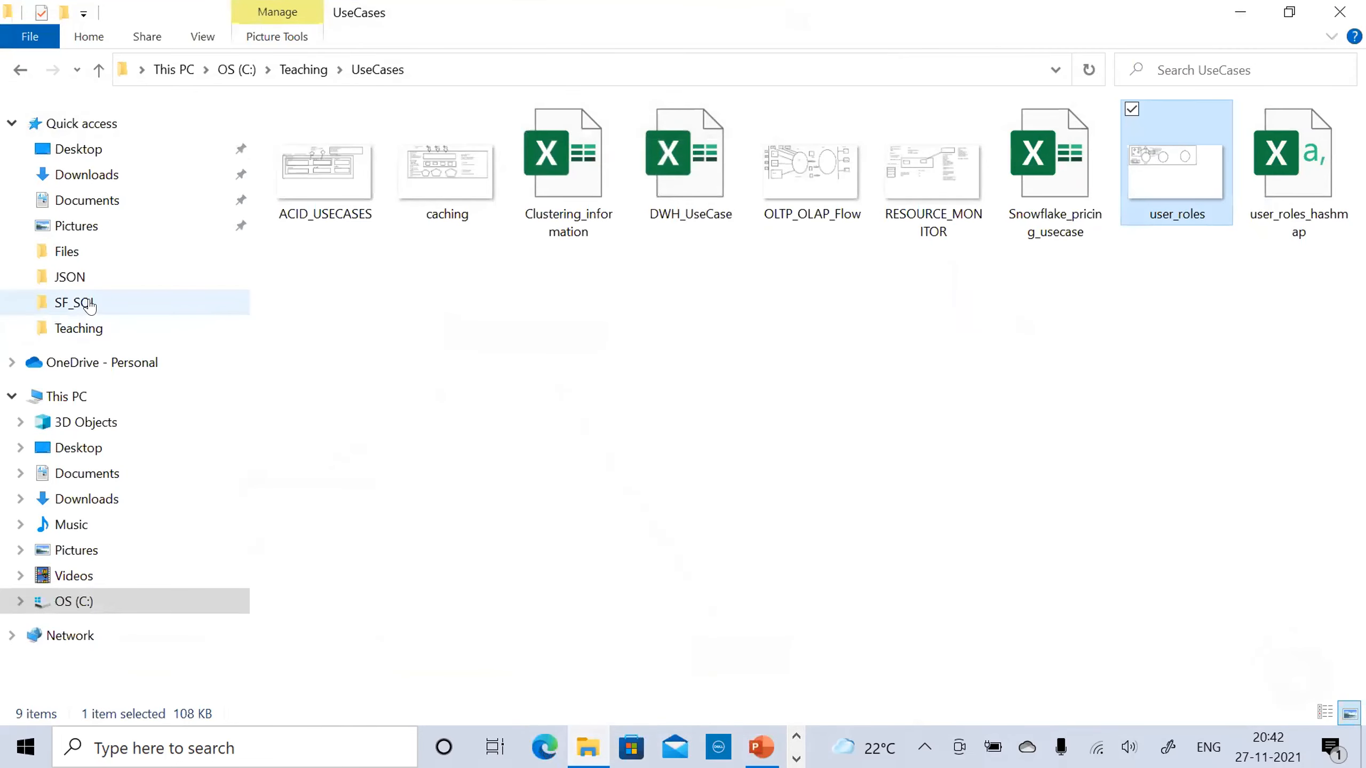
Browse the files in the SF_SQL folder, then bring the Paint diagram forward
left_click(86, 305)
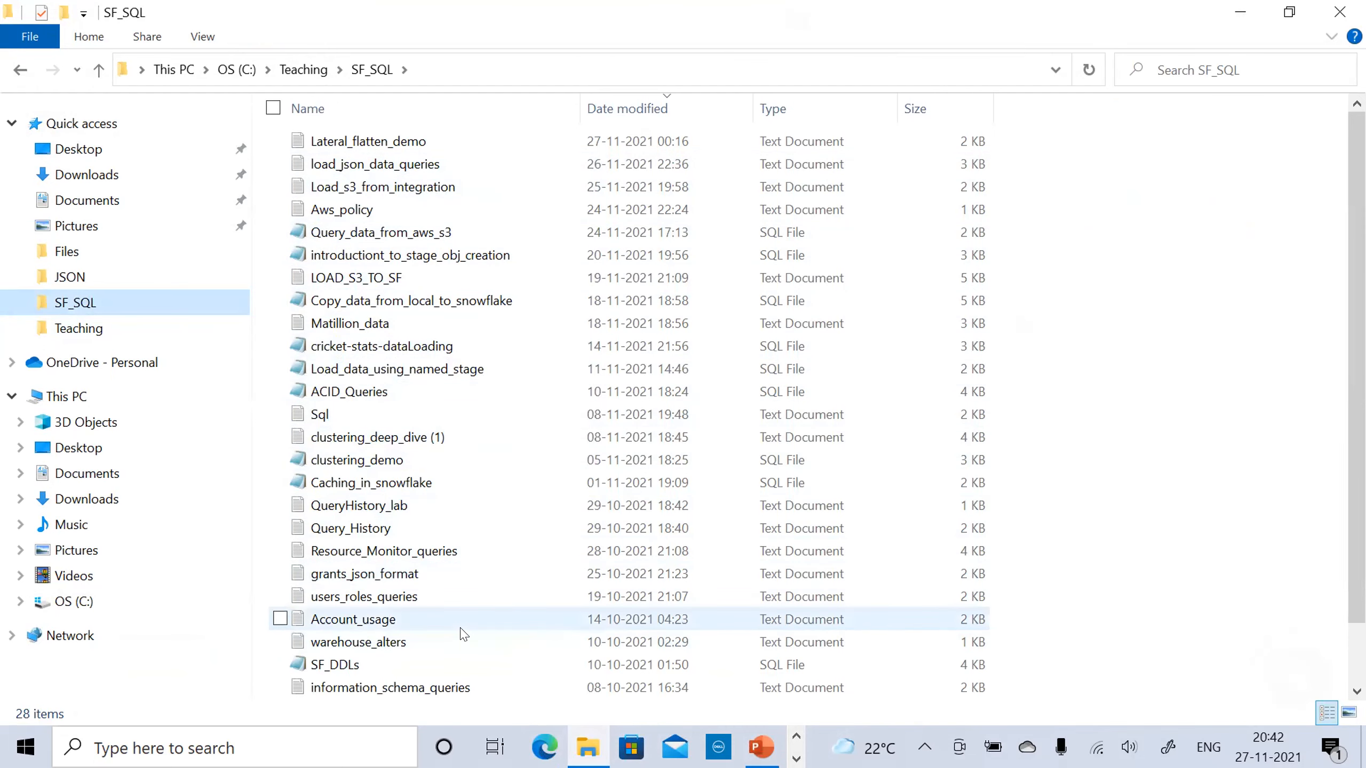
scroll(645, 409, "down", 1)
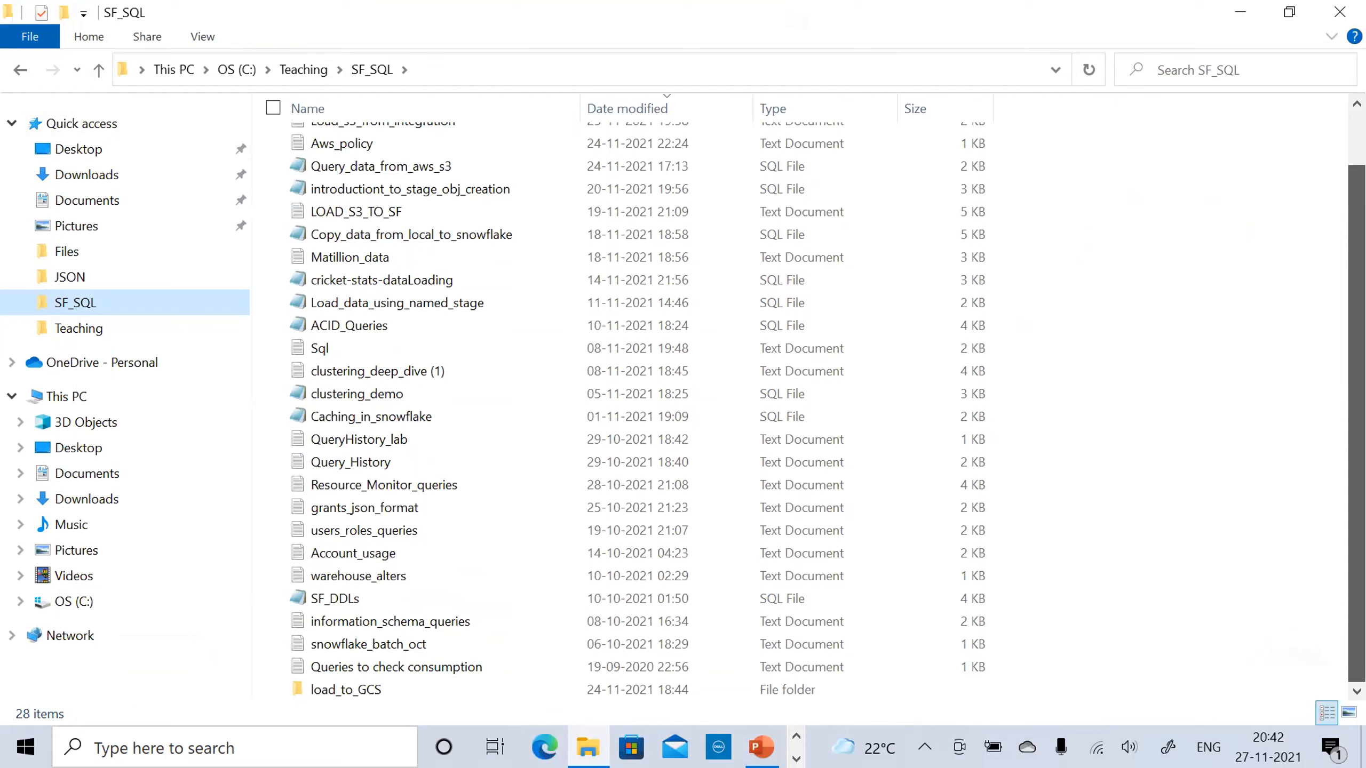
scroll(823, 280, "up", 1)
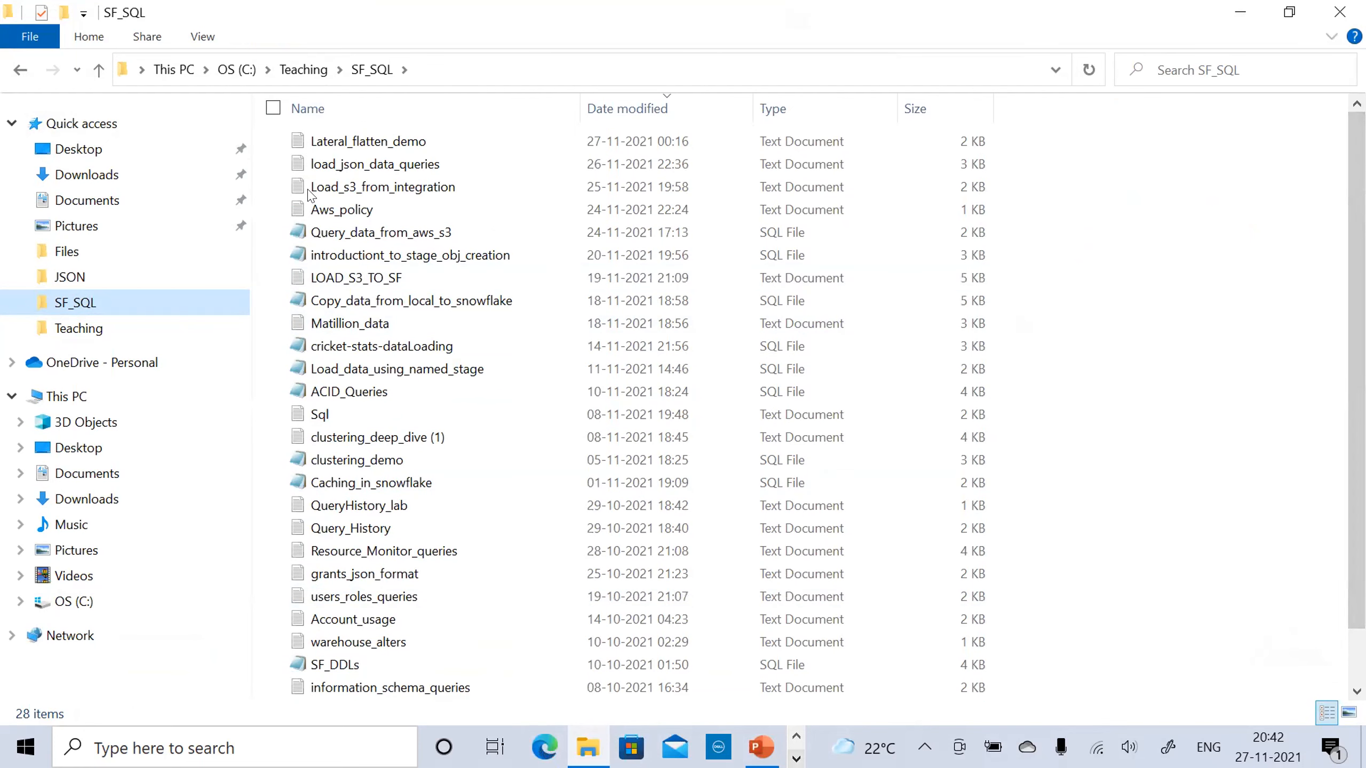
left_click(796, 759)
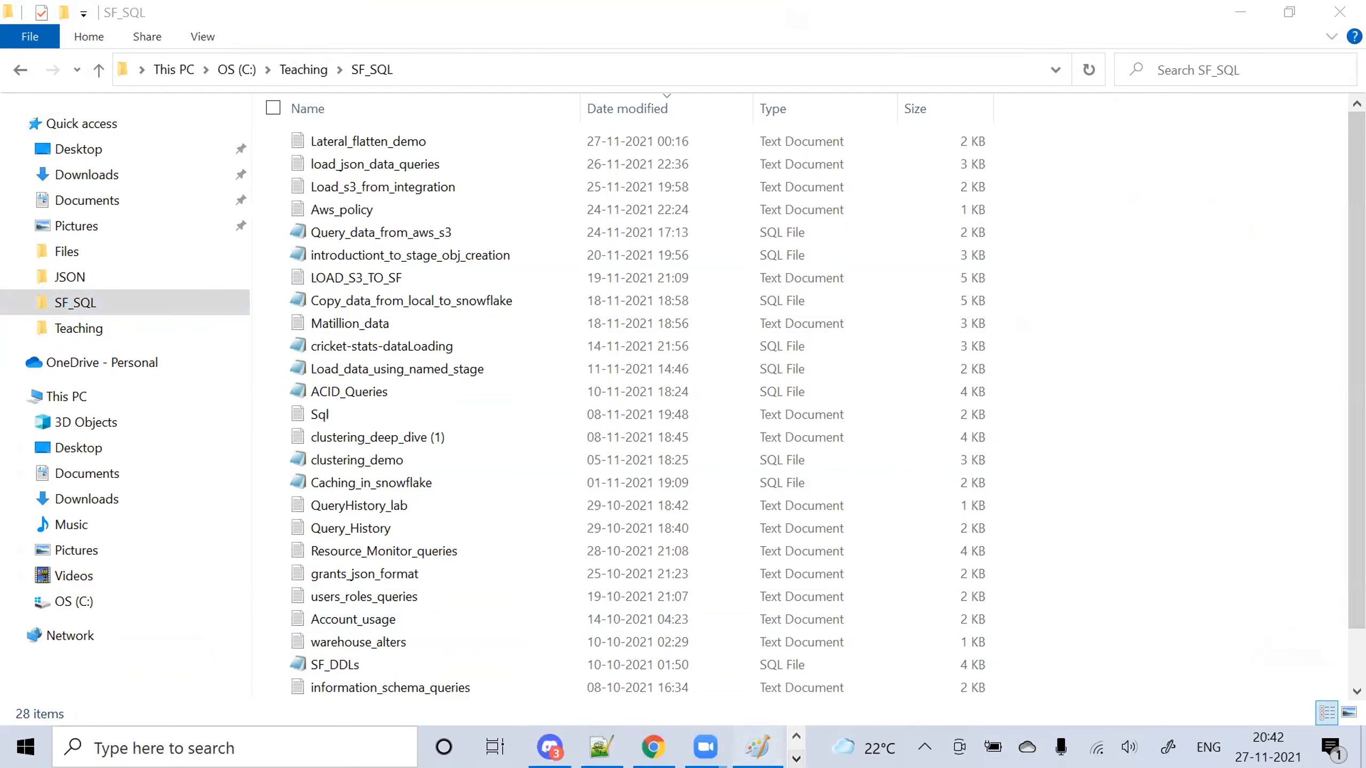
left_click(758, 747)
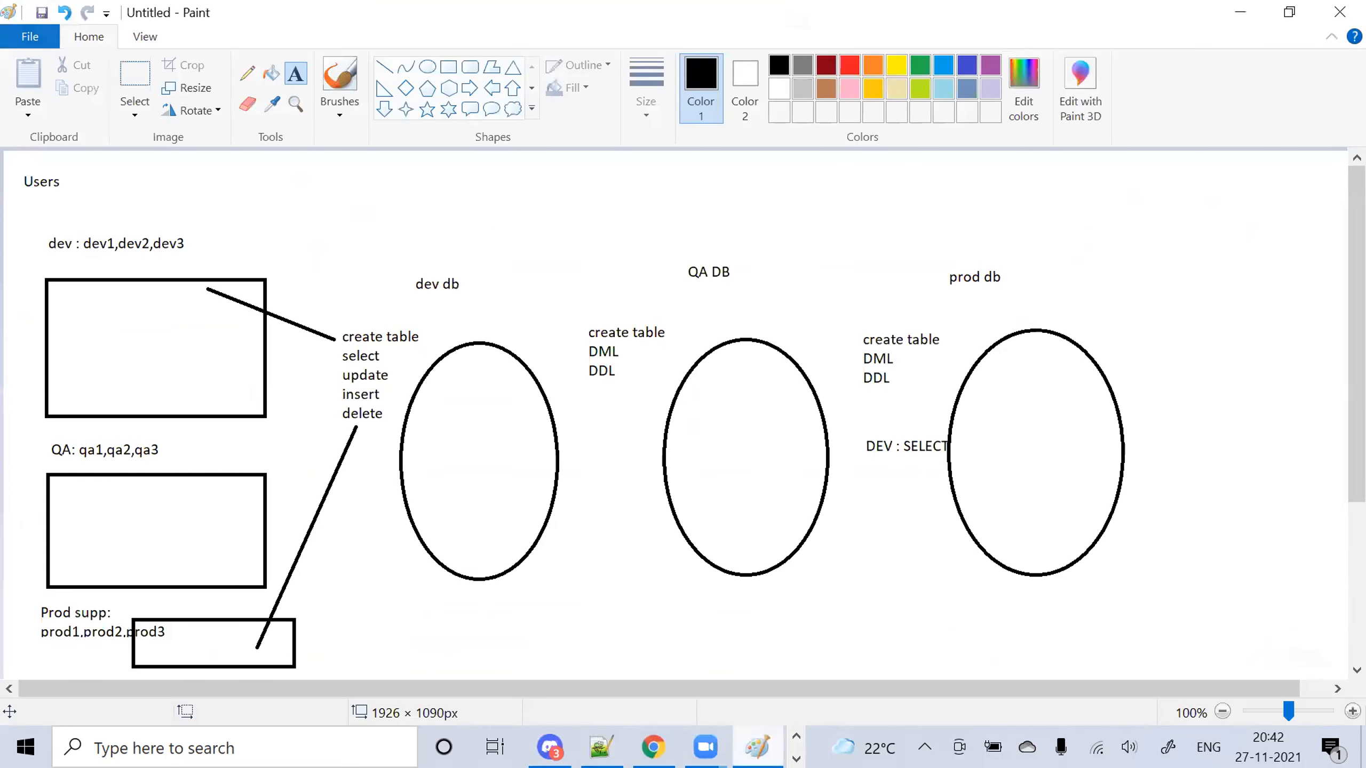
left_click(208, 109)
Write 'privs on only dev and prod team for dev db' below the dev db oval
left_click_drag(383, 598, 507, 626)
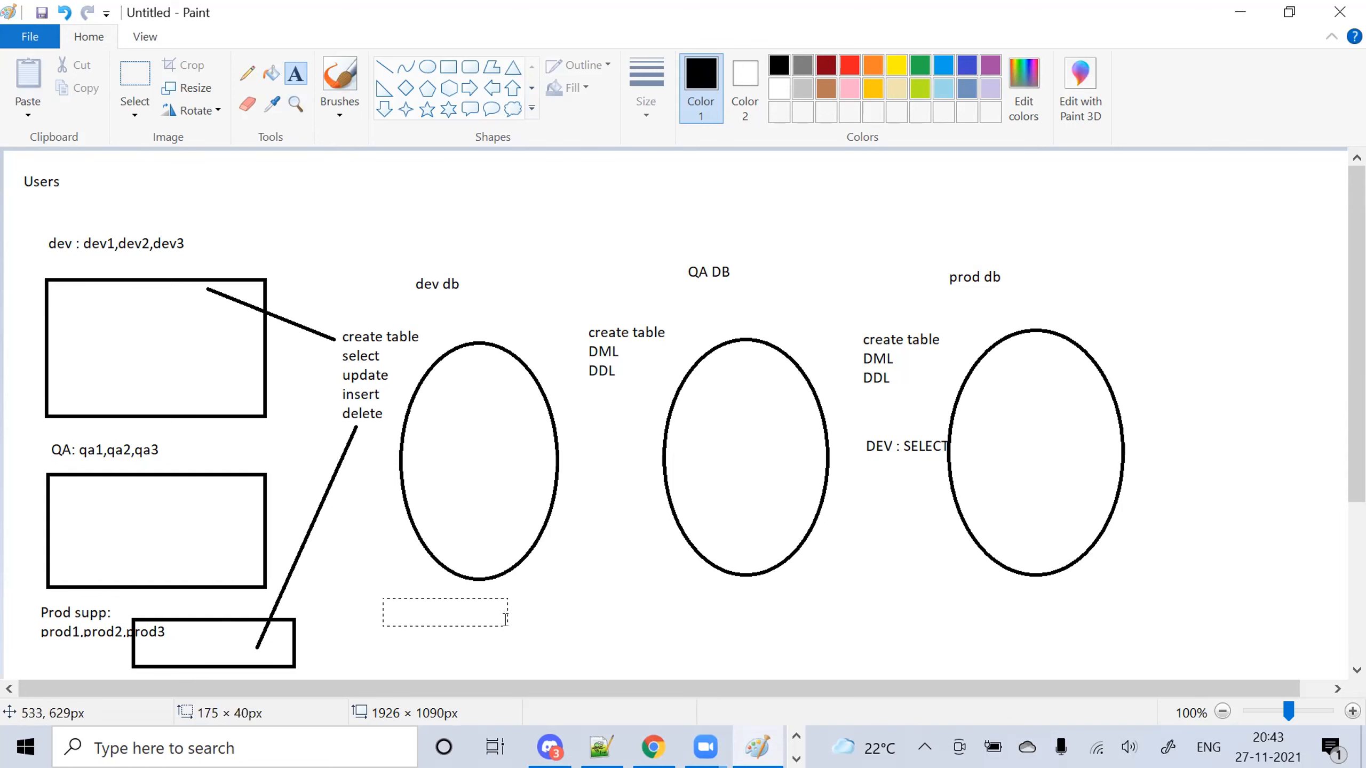
type("privs on only d")
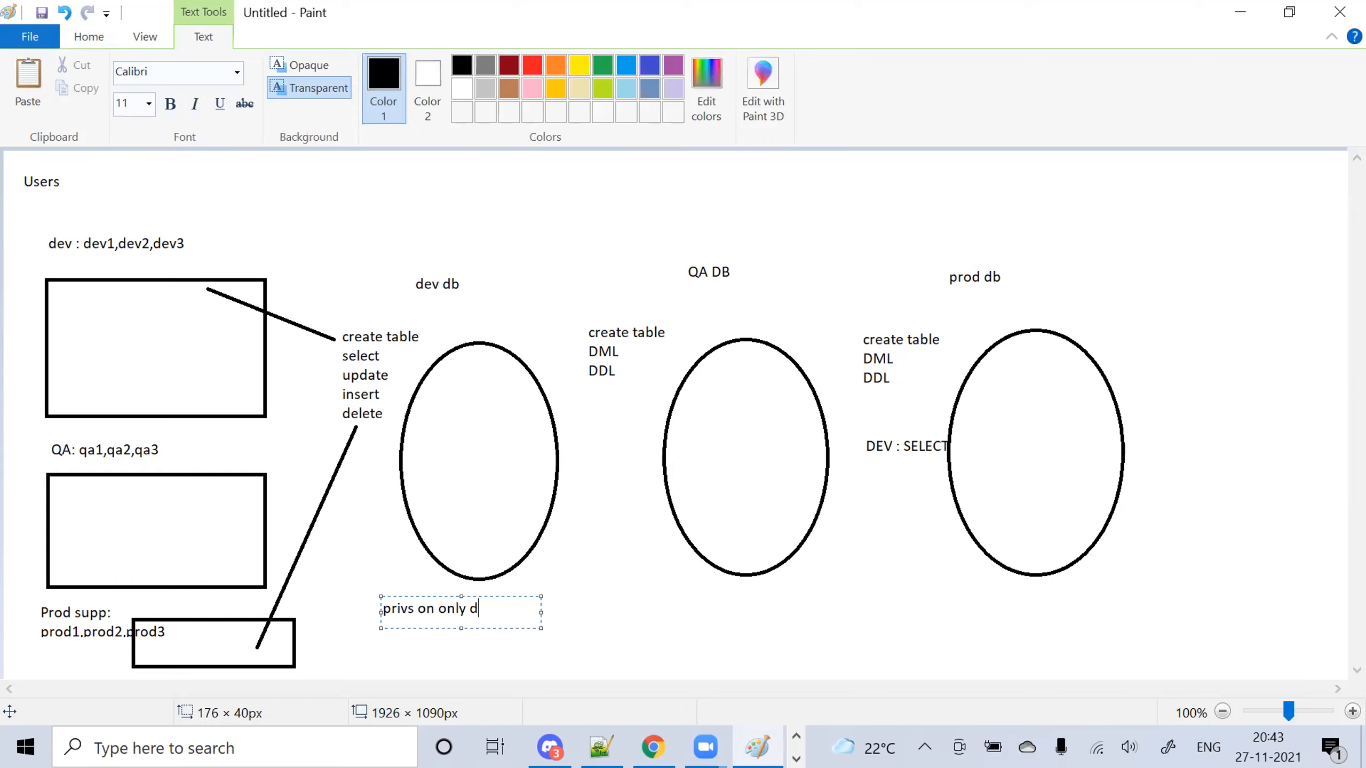
type("ev and prod teram")
key("BackSpace")
key("BackSpace")
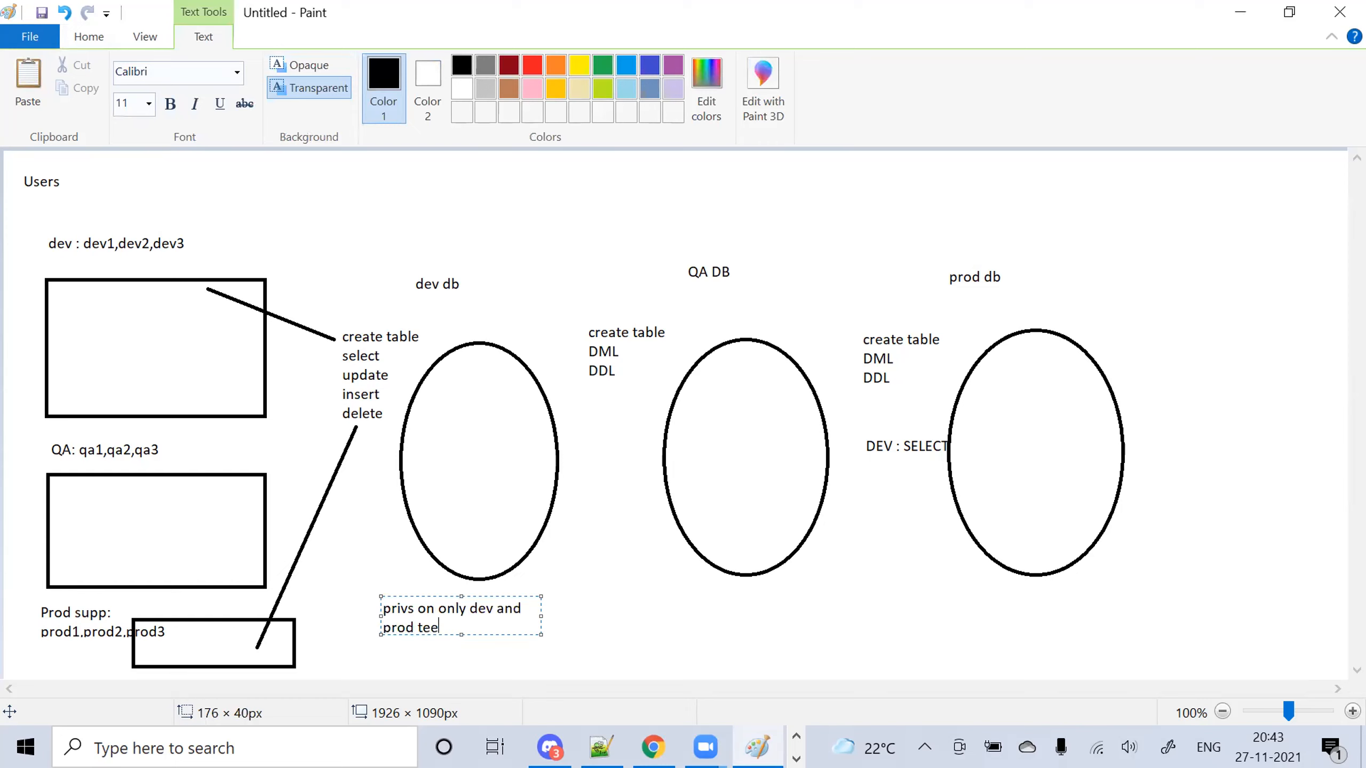
type("m for dev db")
left_click(613, 619)
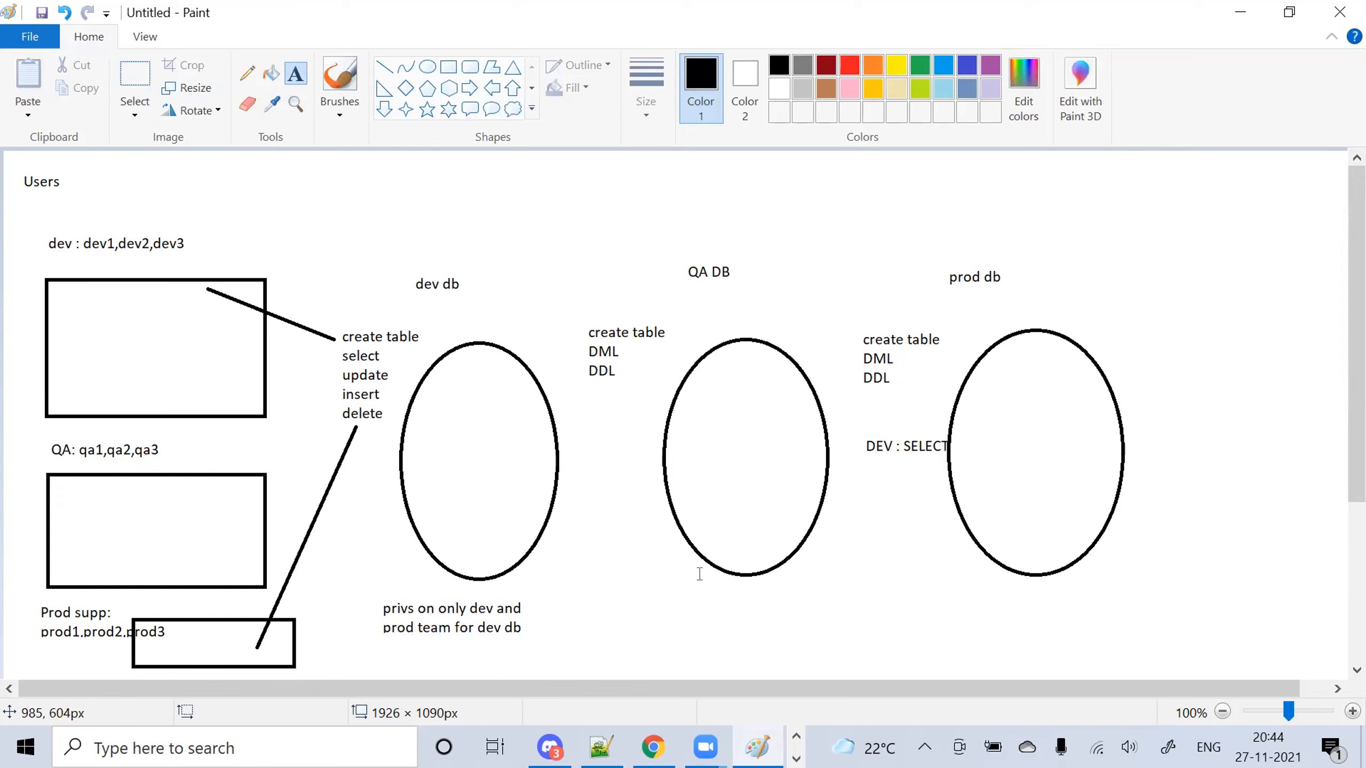
Write 'privs on dev,qa and prod on qa db' below the QA DB oval
left_click_drag(644, 589, 835, 638)
type("privs")
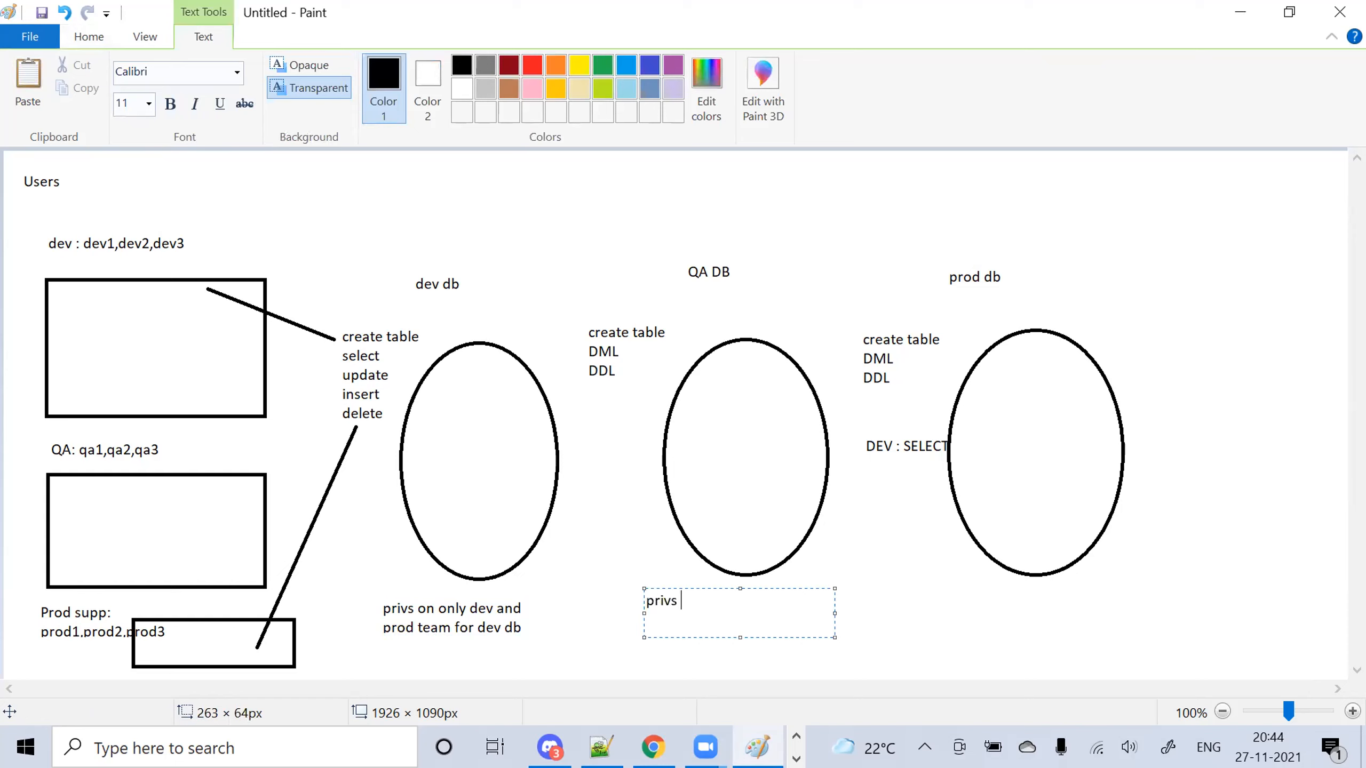
type(" on dev,qa and prod on q")
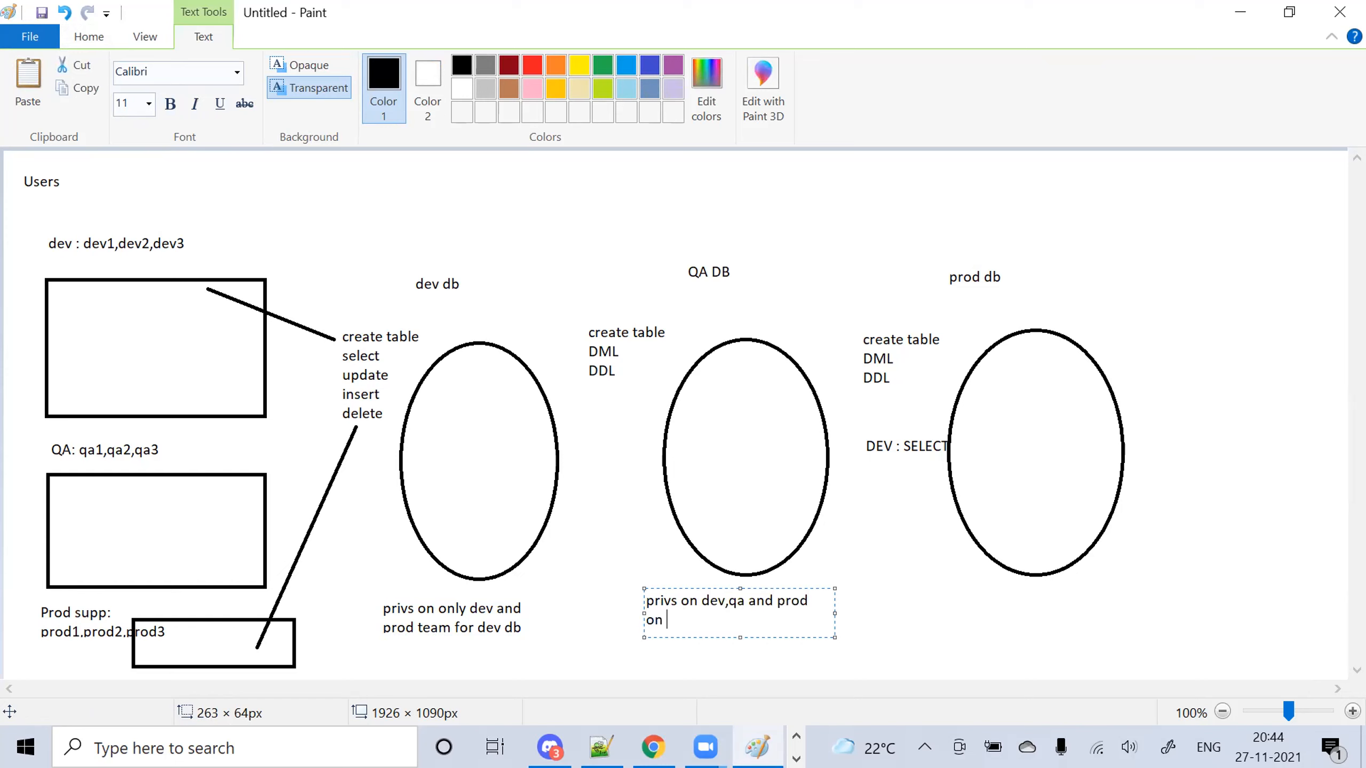
type("a deb")
left_click(1017, 610)
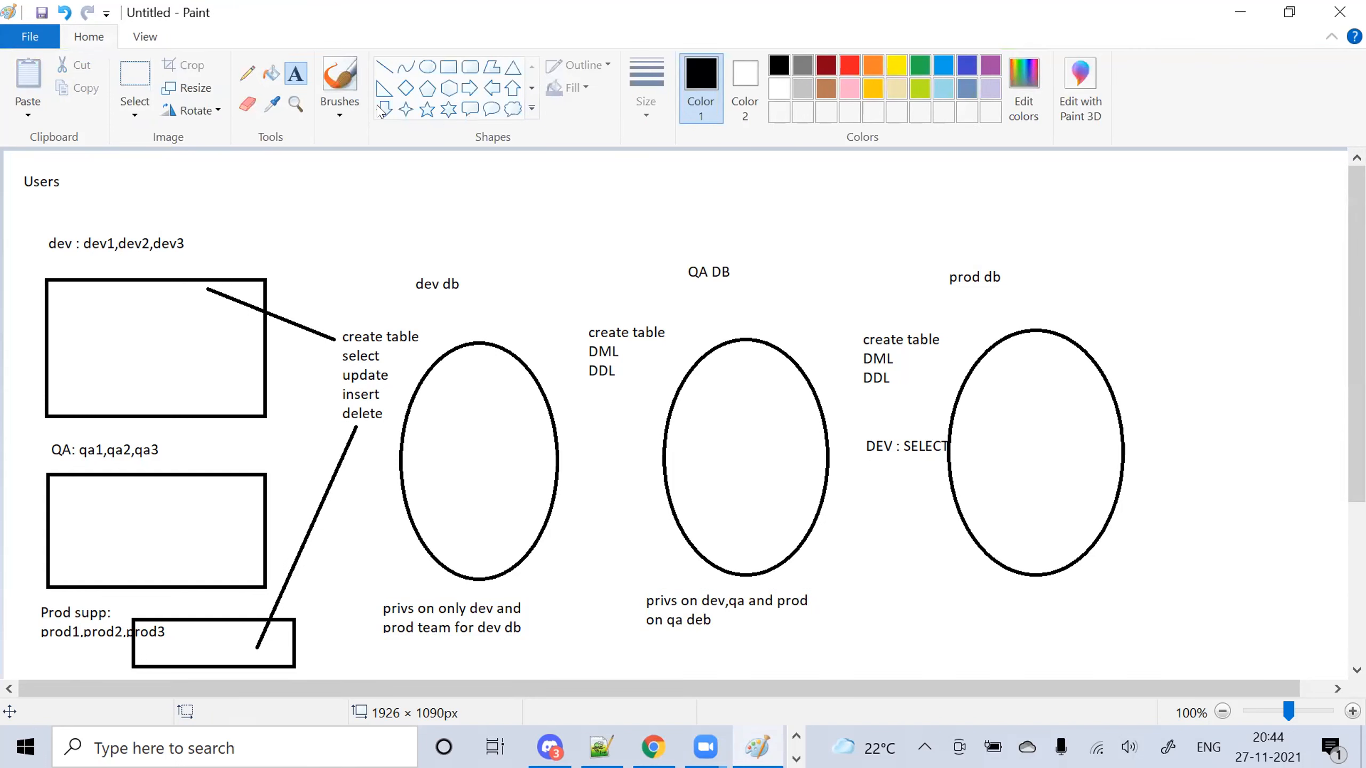
Note under prod db: 'all privs on prod supp team', 'only select priv to dev team nothing to QA team'
left_click_drag(976, 586, 1183, 637)
type("a")
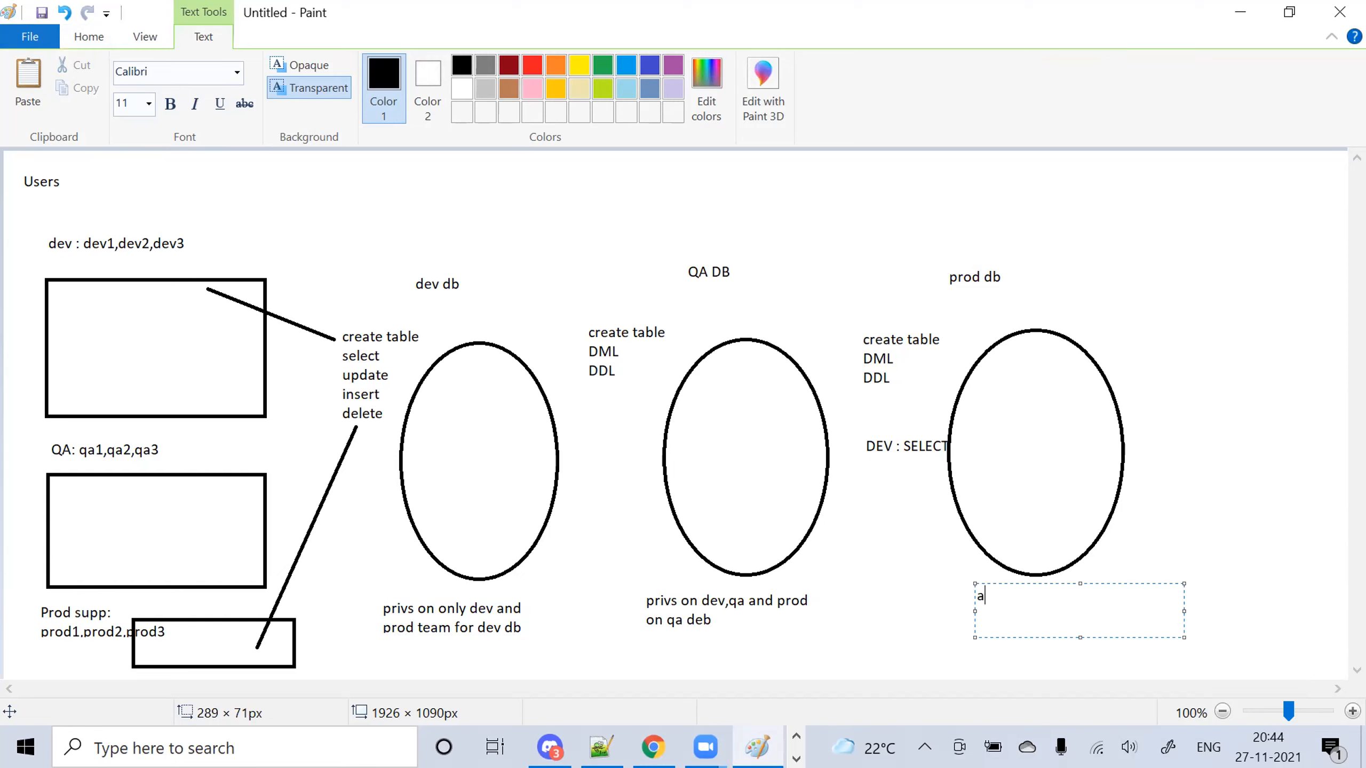
type("ll privs on prod supp team")
key("Return")
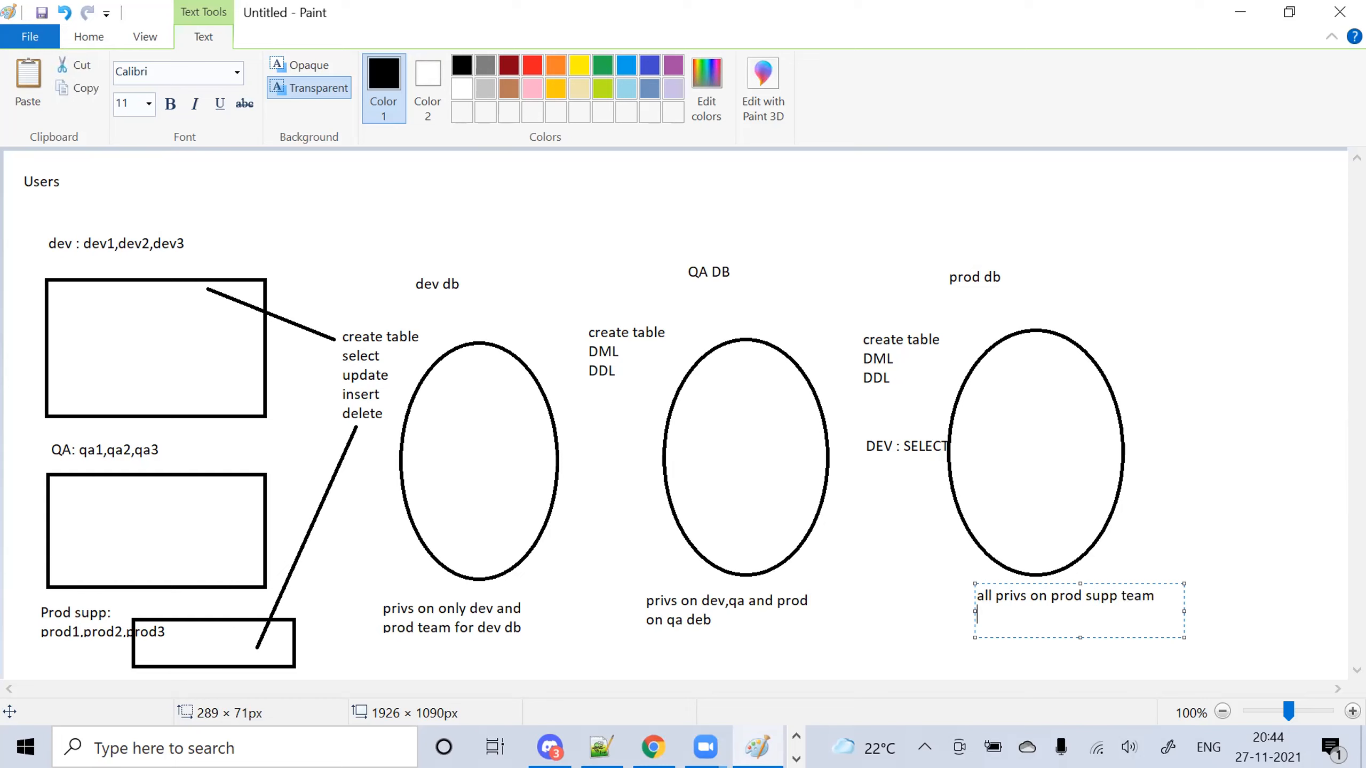
type("only see")
key("BackSpace")
type("lect priv to dev tram")
key("BackSpace")
key("BackSpace")
key("BackSpace")
type("e")
key("BackSpace")
type("eam")
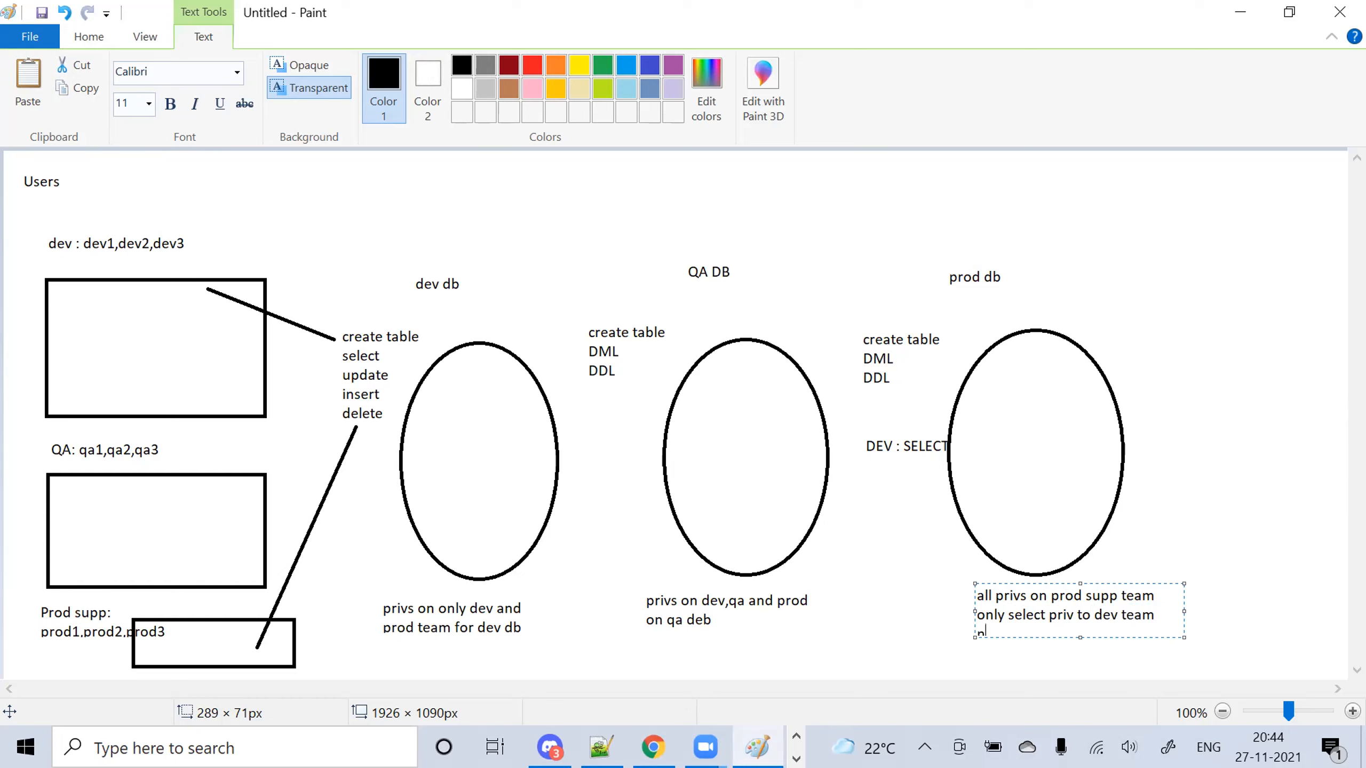
type(" nothing to QA team")
Commit the prod privilege note and dismiss an accidental empty text box
left_click(1173, 351)
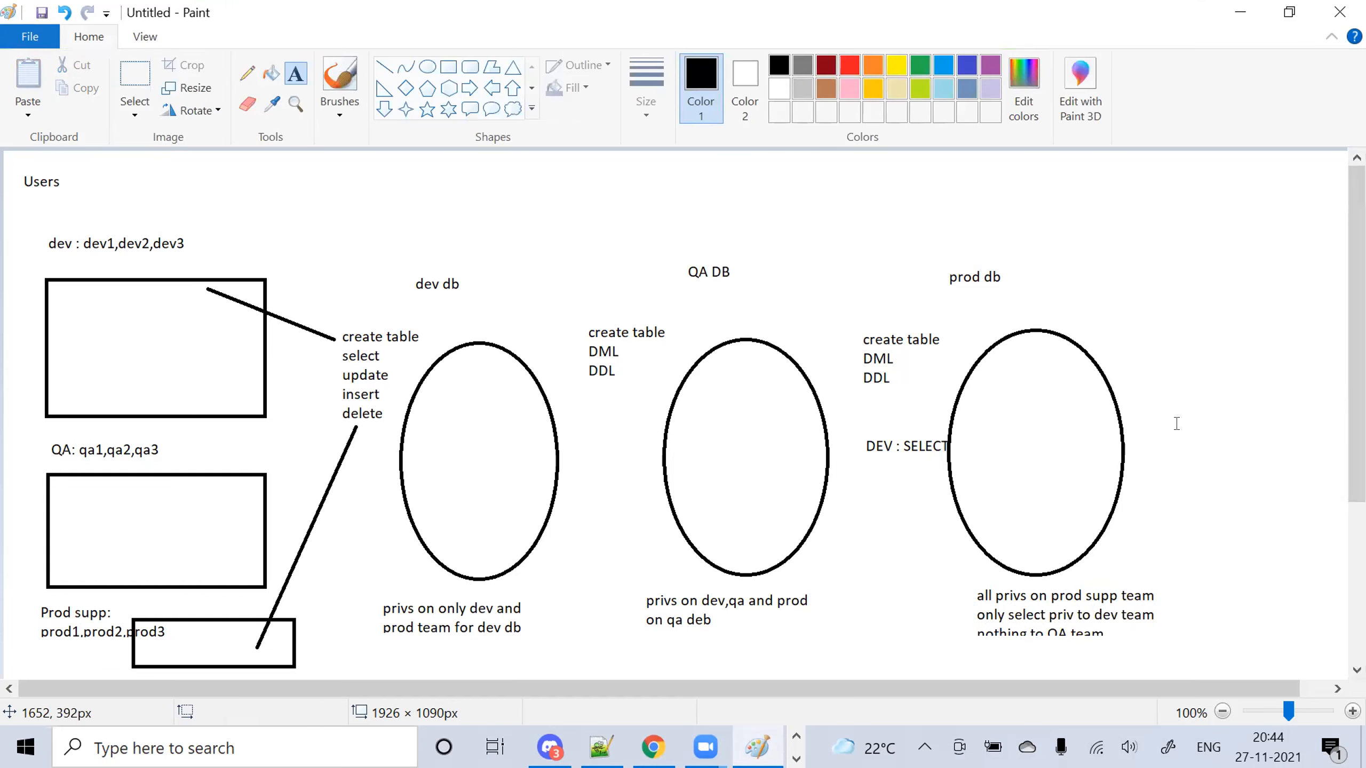
left_click(1031, 612)
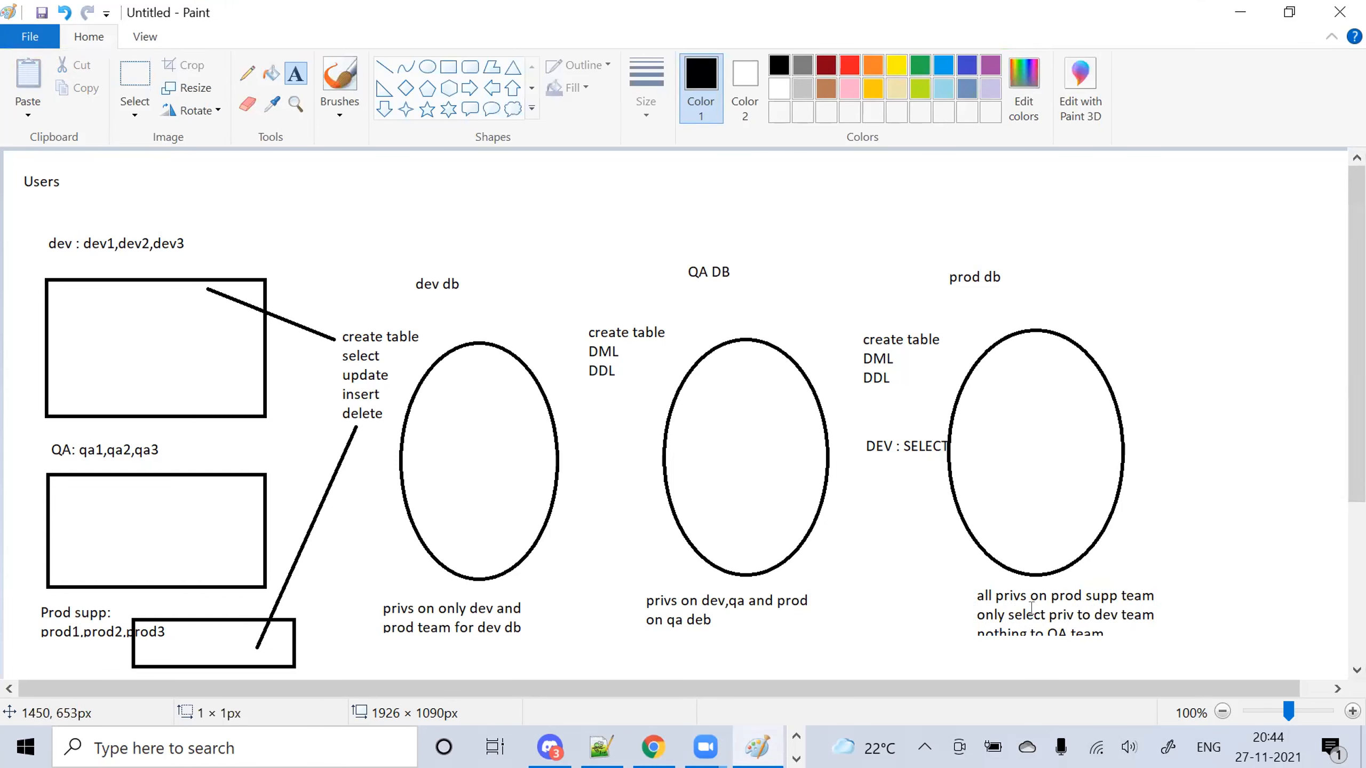
left_click(970, 593)
left_click_drag(1356, 458, 1356, 491)
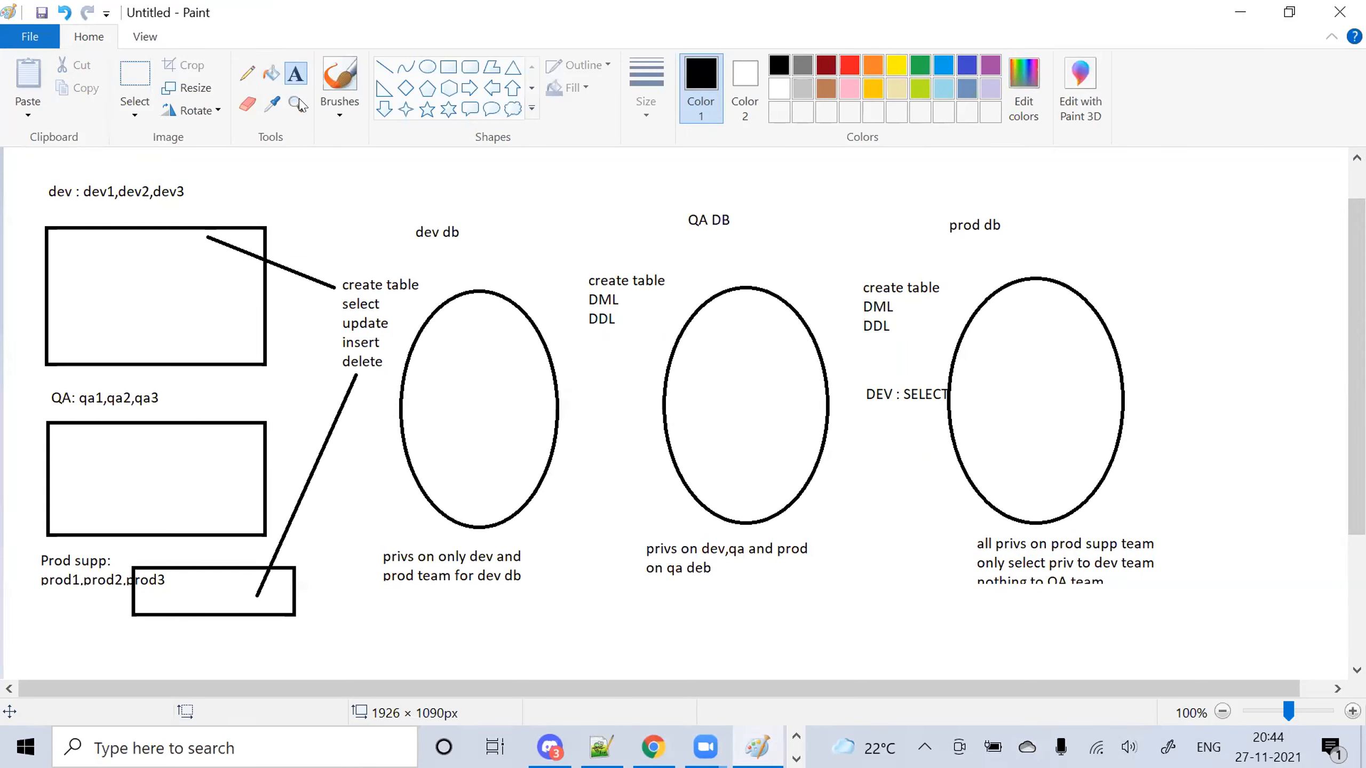
Select the note block beneath the prod db oval, enlarge the selection, and delete it
left_click(135, 81)
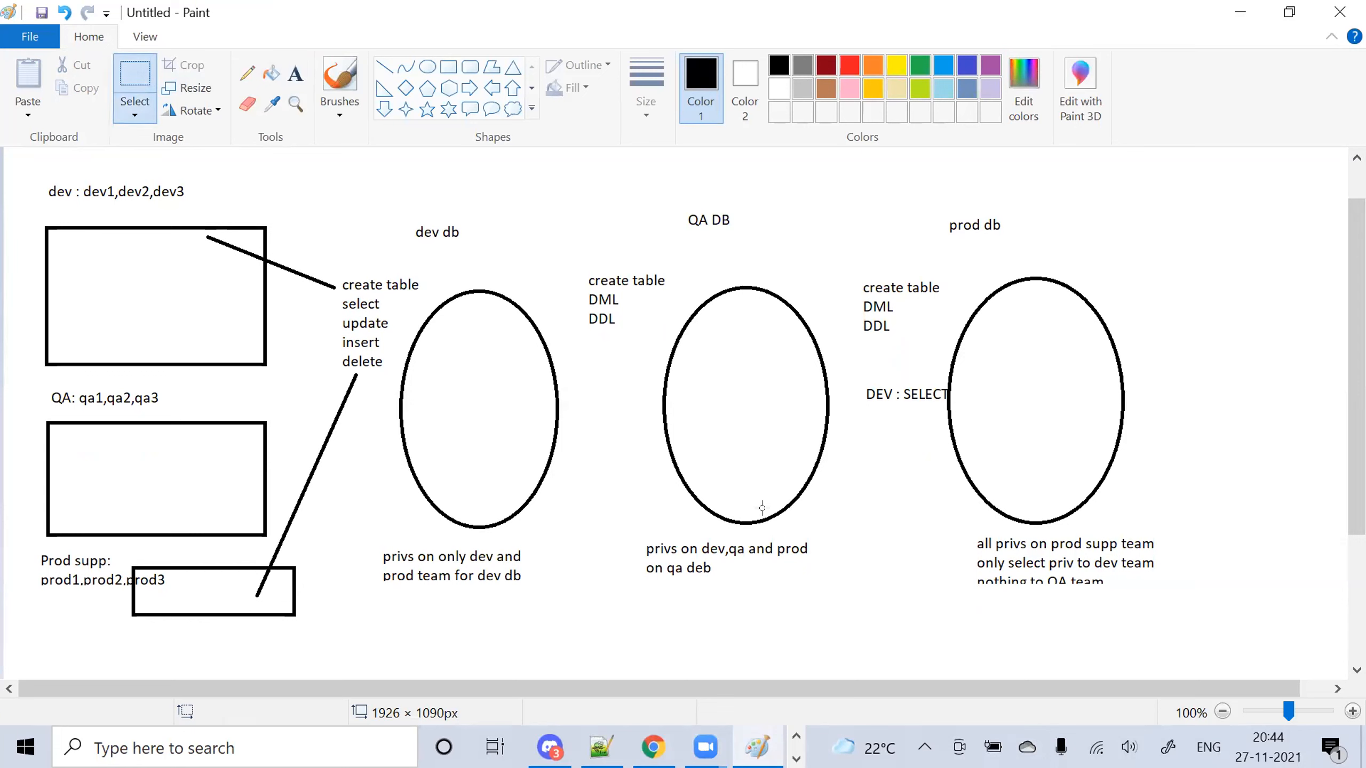
left_click_drag(954, 528, 1215, 591)
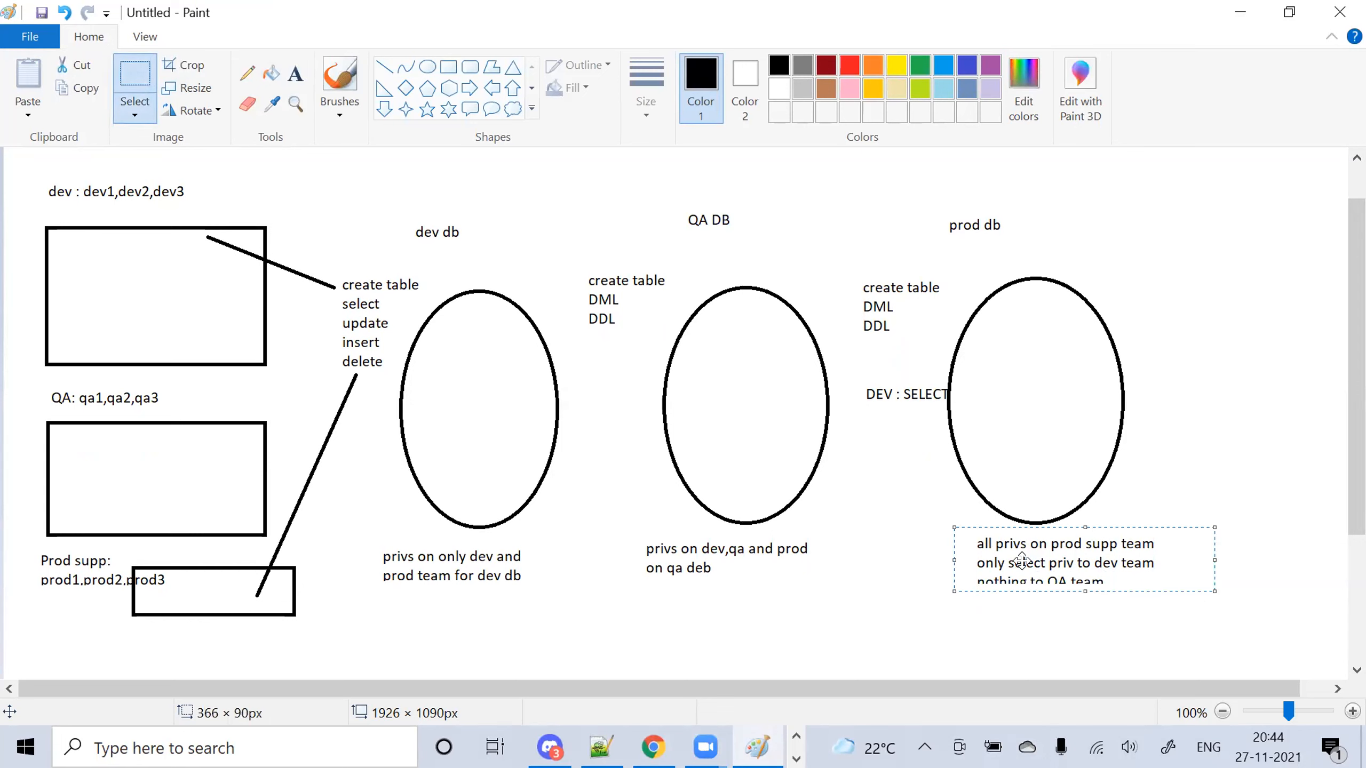
left_click_drag(1078, 589, 1077, 613)
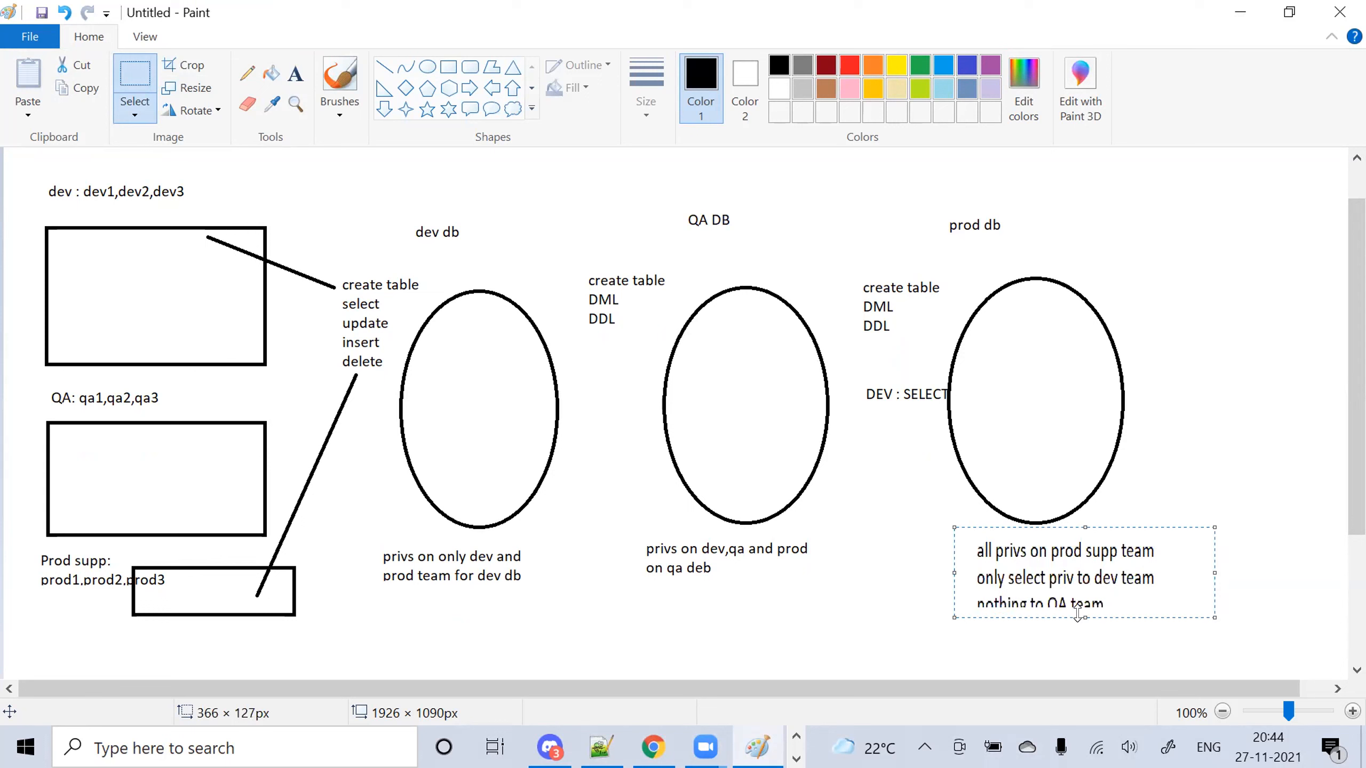
left_click_drag(1215, 570, 1271, 566)
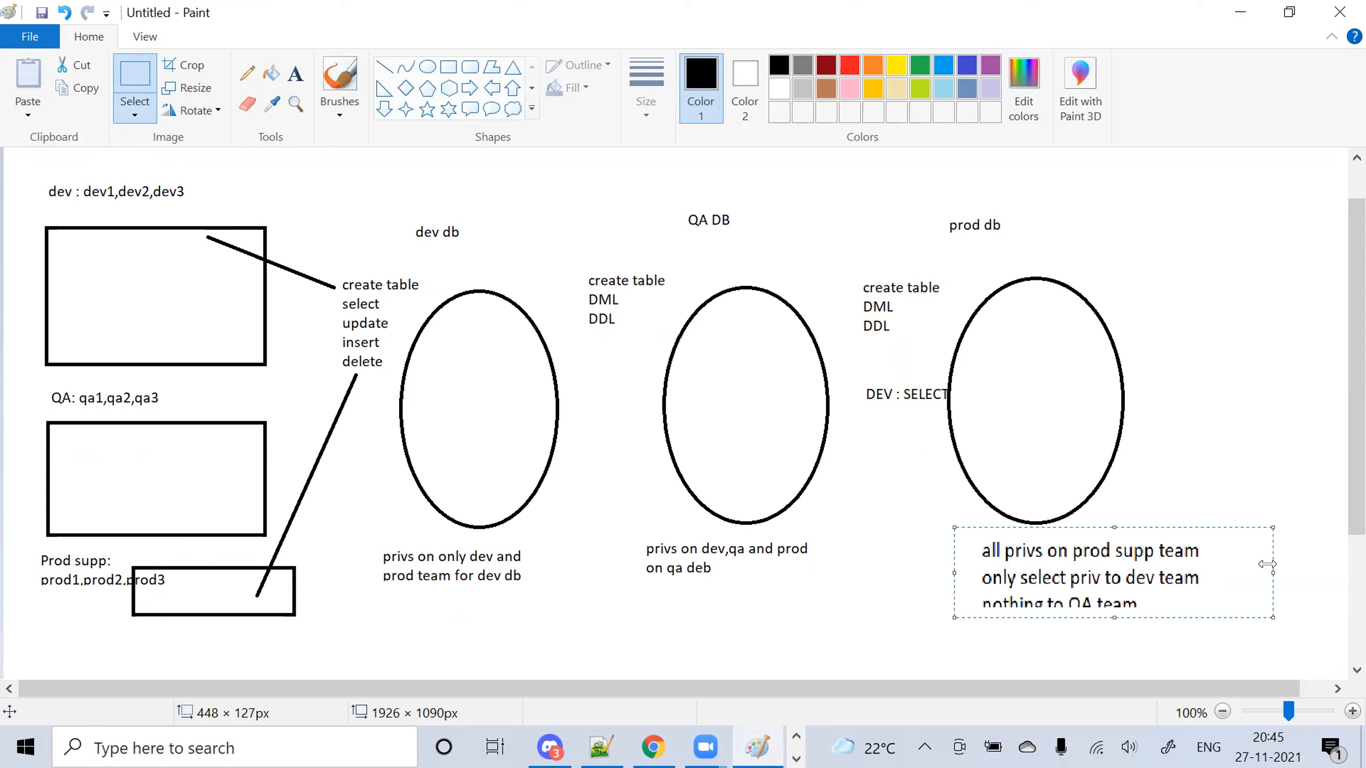
left_click_drag(951, 524, 922, 526)
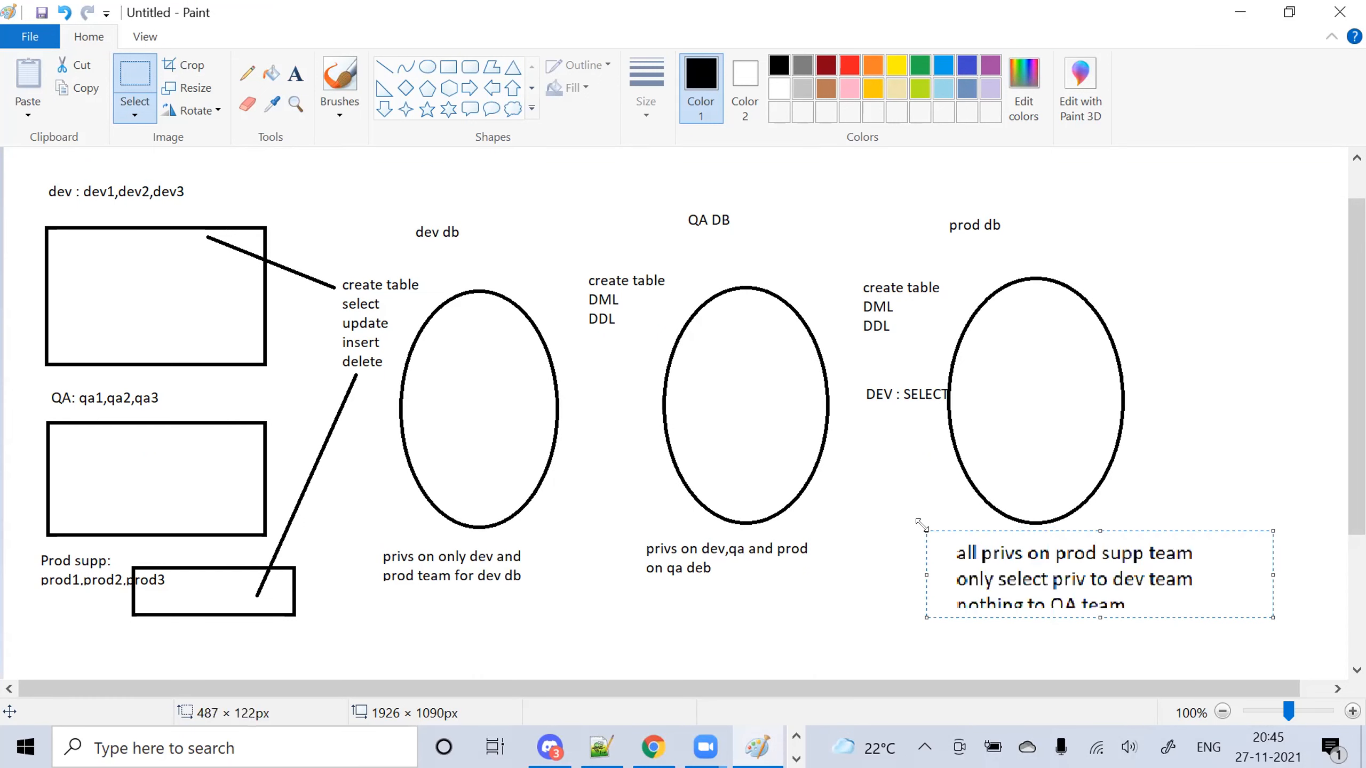
key("Delete")
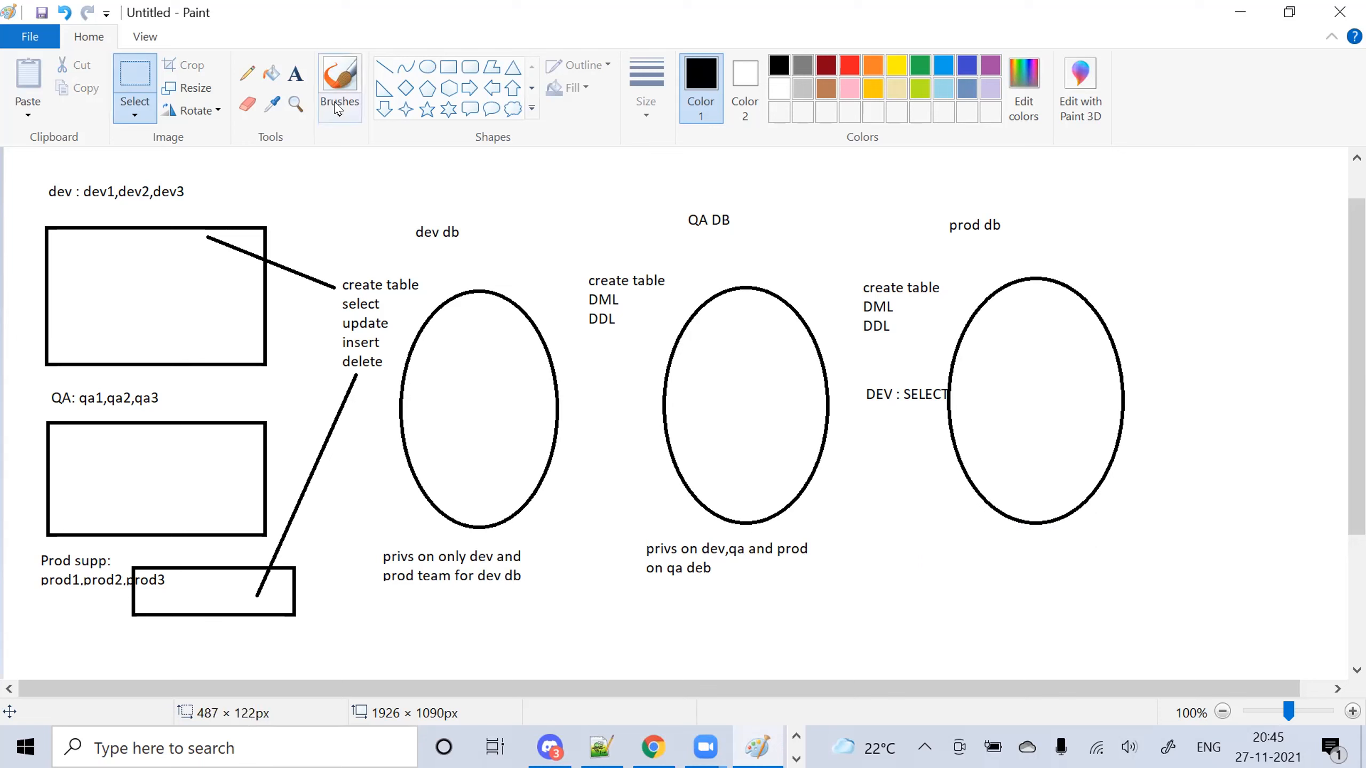
Note right of prod db: 'all privs to prod team', 'only select priv to dev team', 'no priv to QA team'
left_click(295, 74)
left_click_drag(1109, 253, 1310, 299)
type("all privs ")
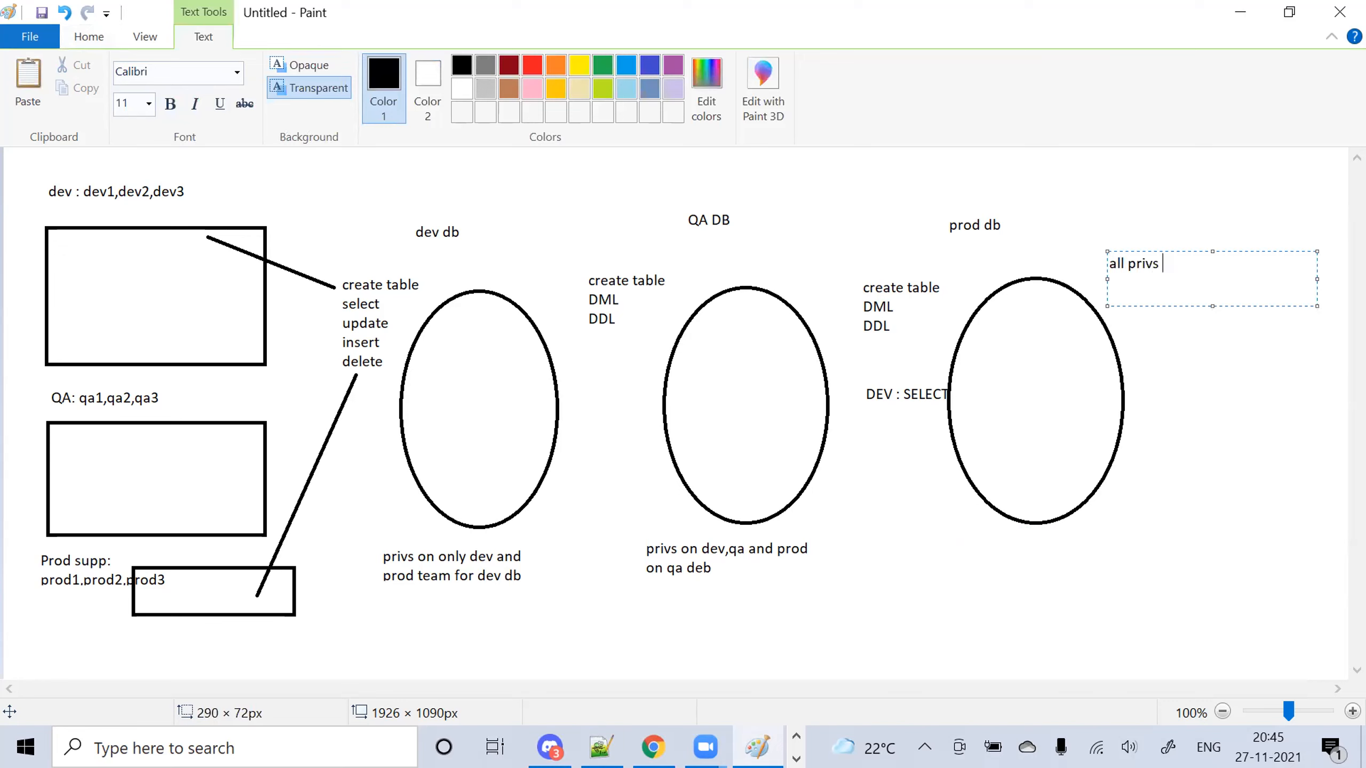
type("to prod team")
key("Return")
type("only select priv o")
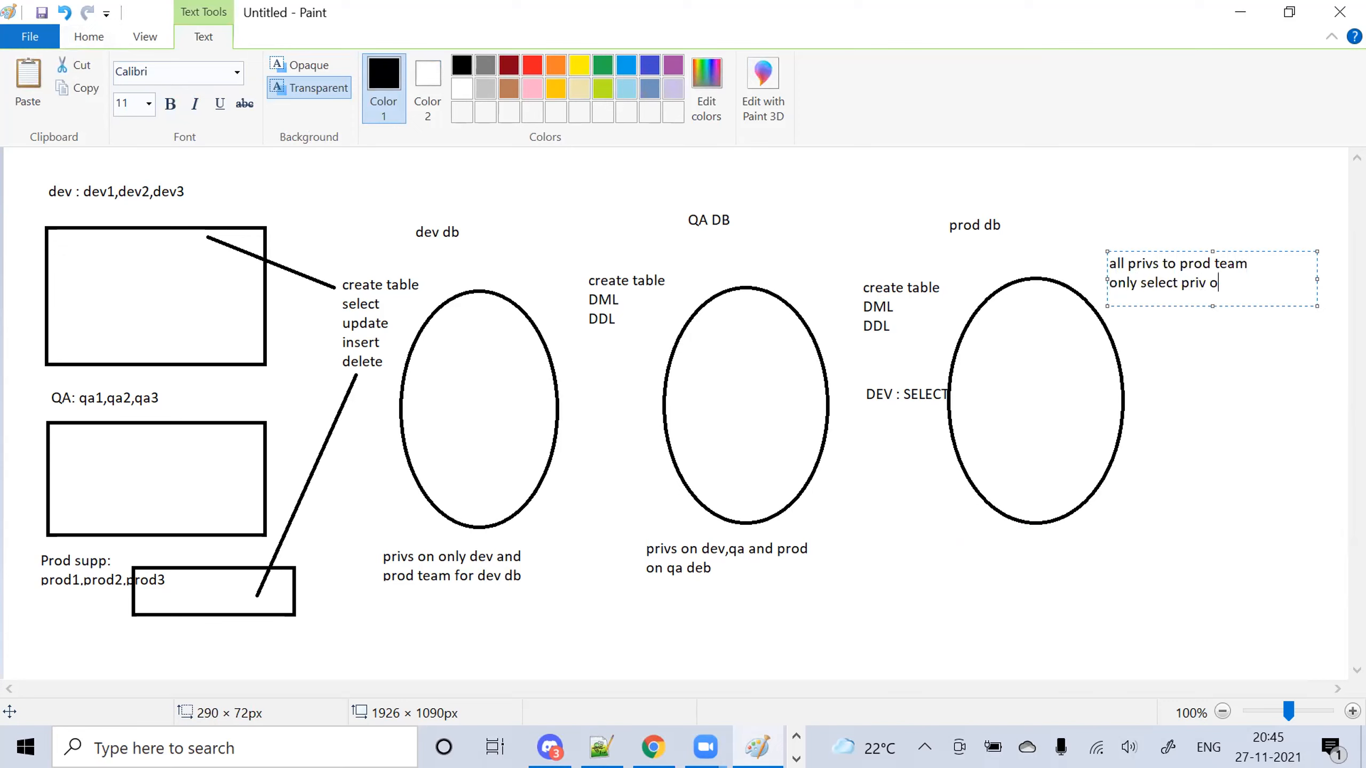
key("BackSpace")
type("to dev team")
key("Return")
type("no pr")
key("Return")
key("Up")
key("Right")
type("iv to QA team")
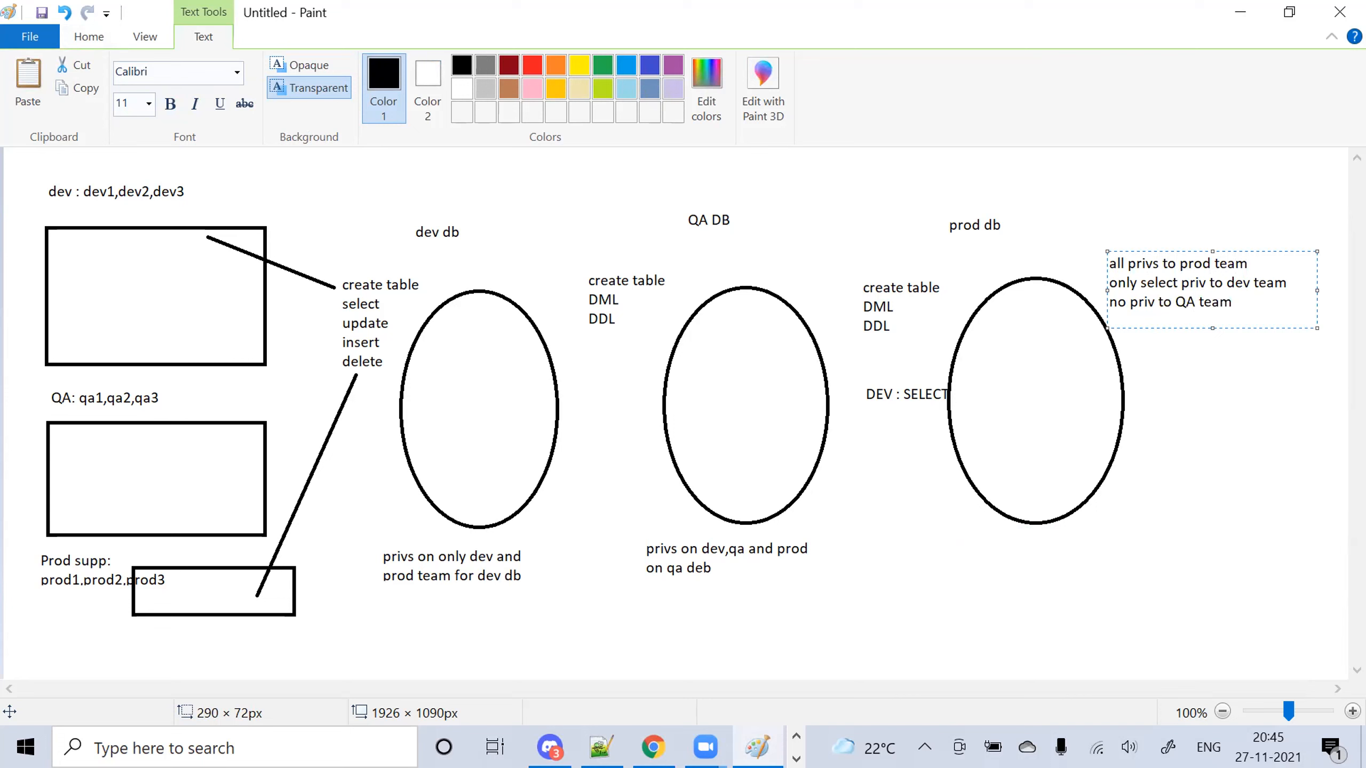
Commit the prod db note ending 'no priv to QA team' onto the canvas
left_click(1015, 607)
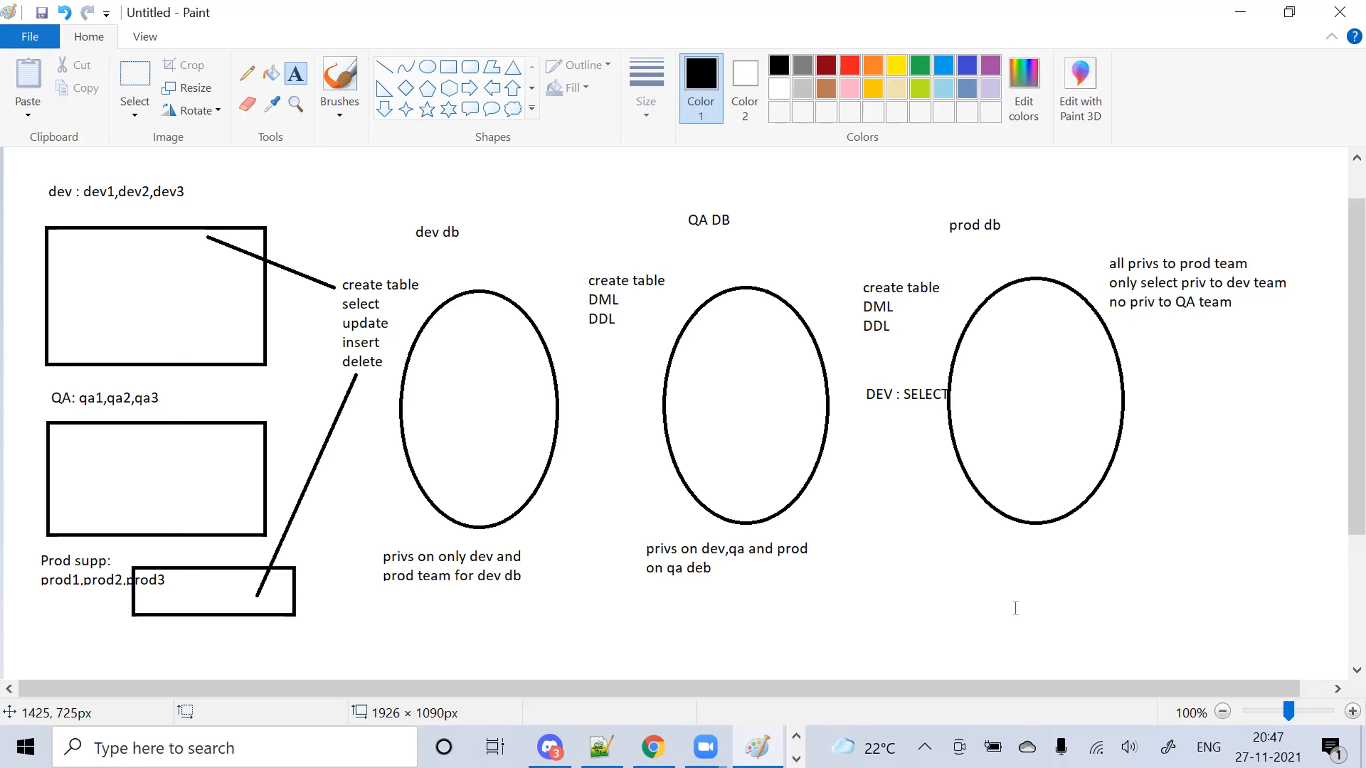
Annotate the database ovals with privilege notes like 'privs on dev,qa and prod on qa deb'
left_click(709, 102)
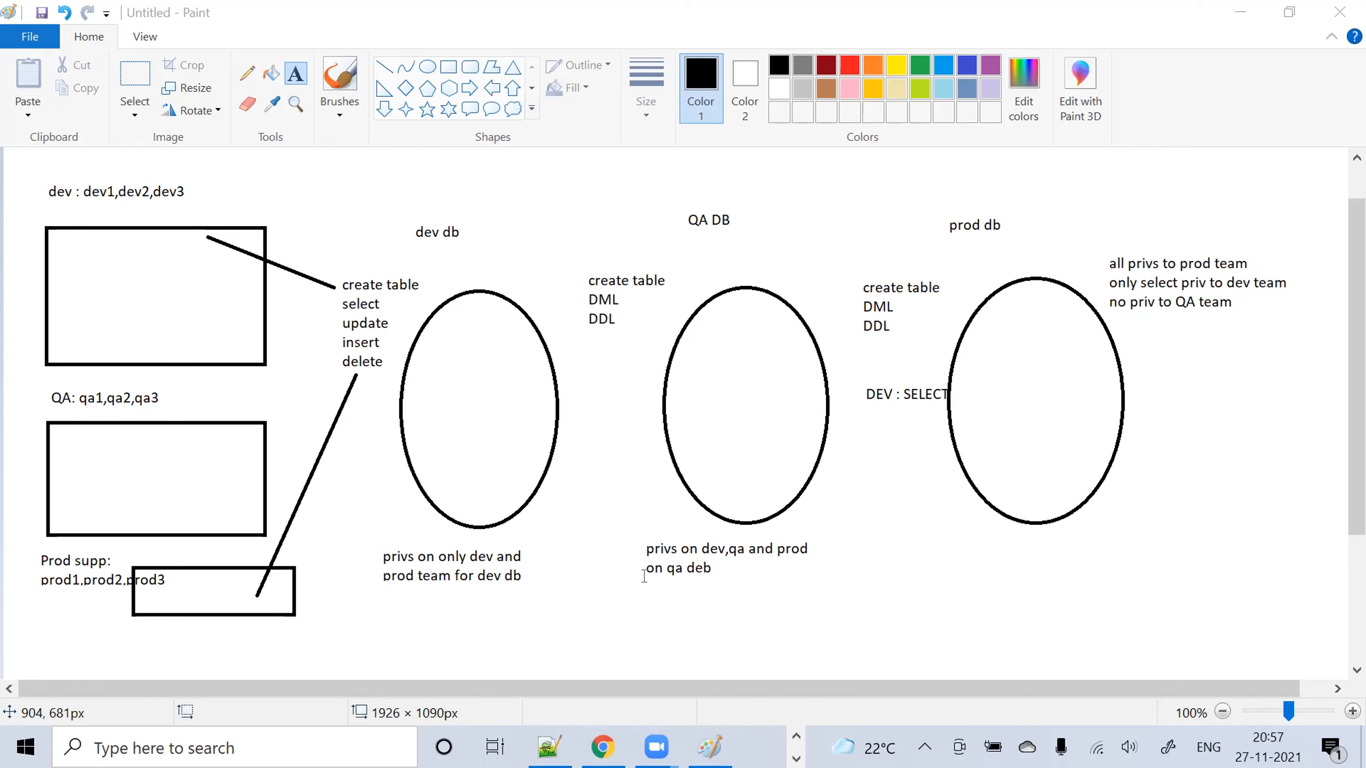
Place a new text box below the 'on qa deb' note, then reveal PowerPoint among the taskbar apps
left_click(644, 576)
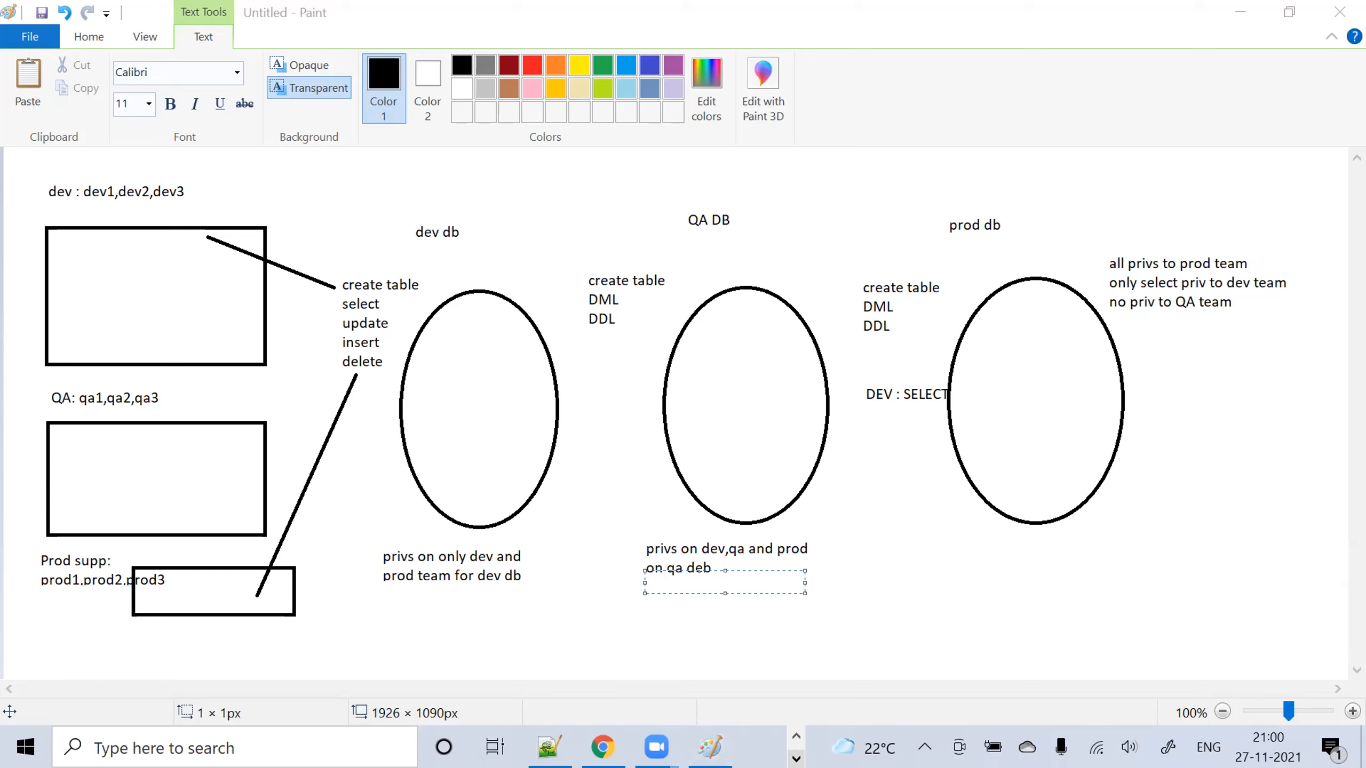
left_click(797, 759)
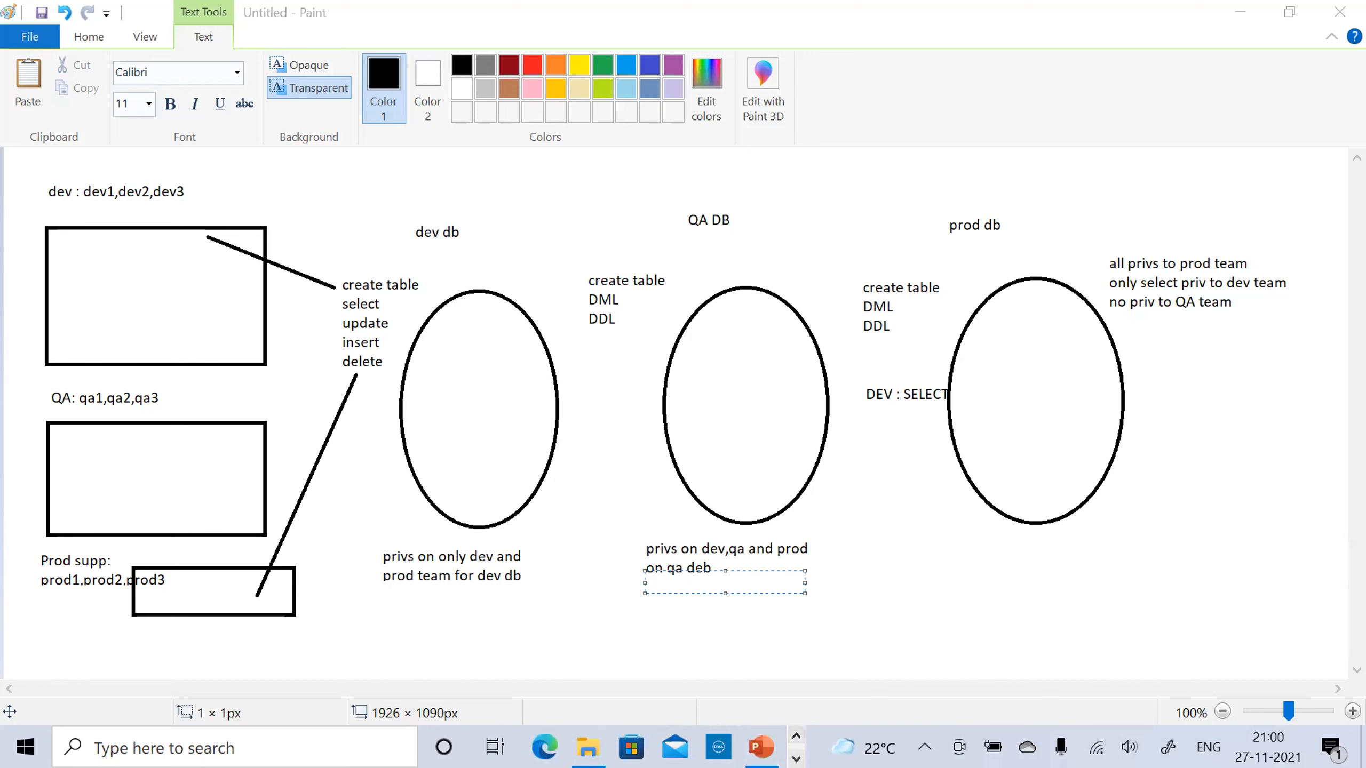
mouse_move(761, 748)
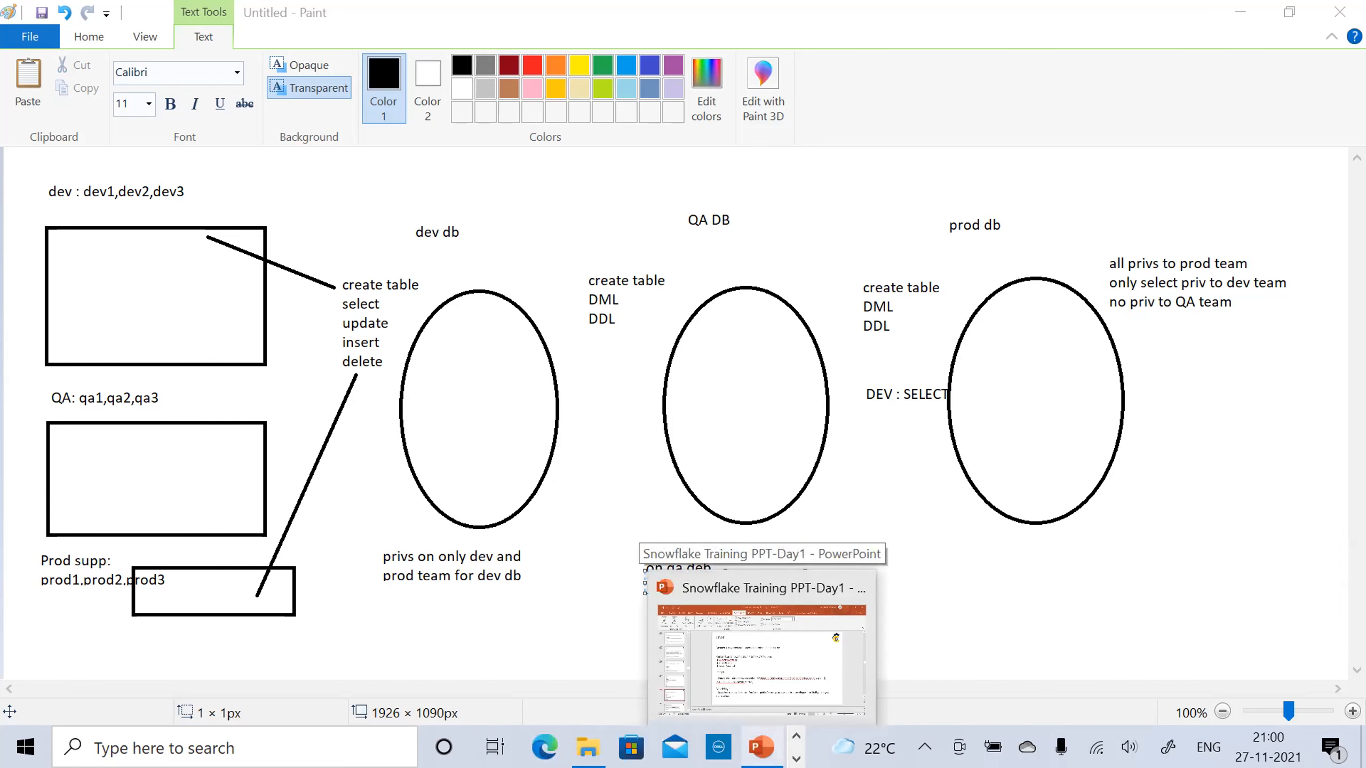
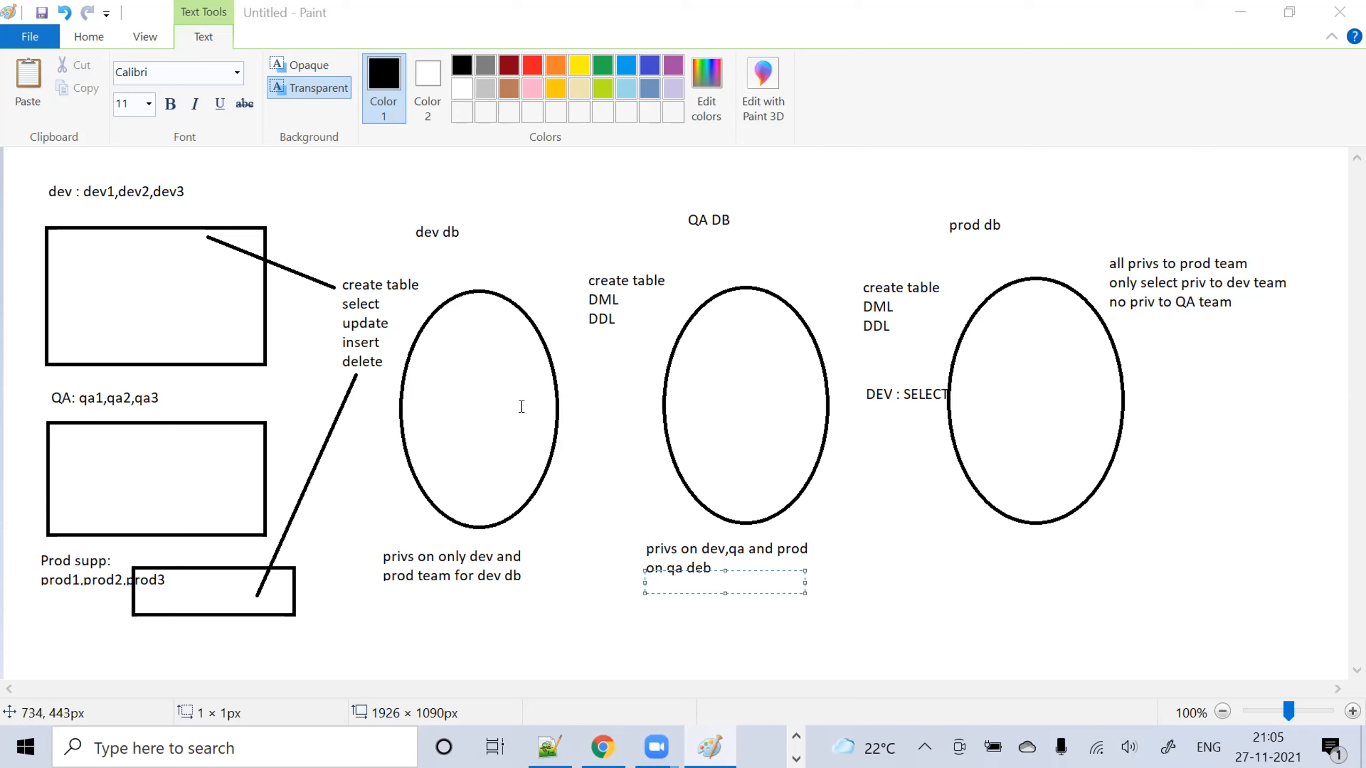
Minimize and restore Chrome from the taskbar to show the Snowflake Inspector role graph
left_click(602, 746)
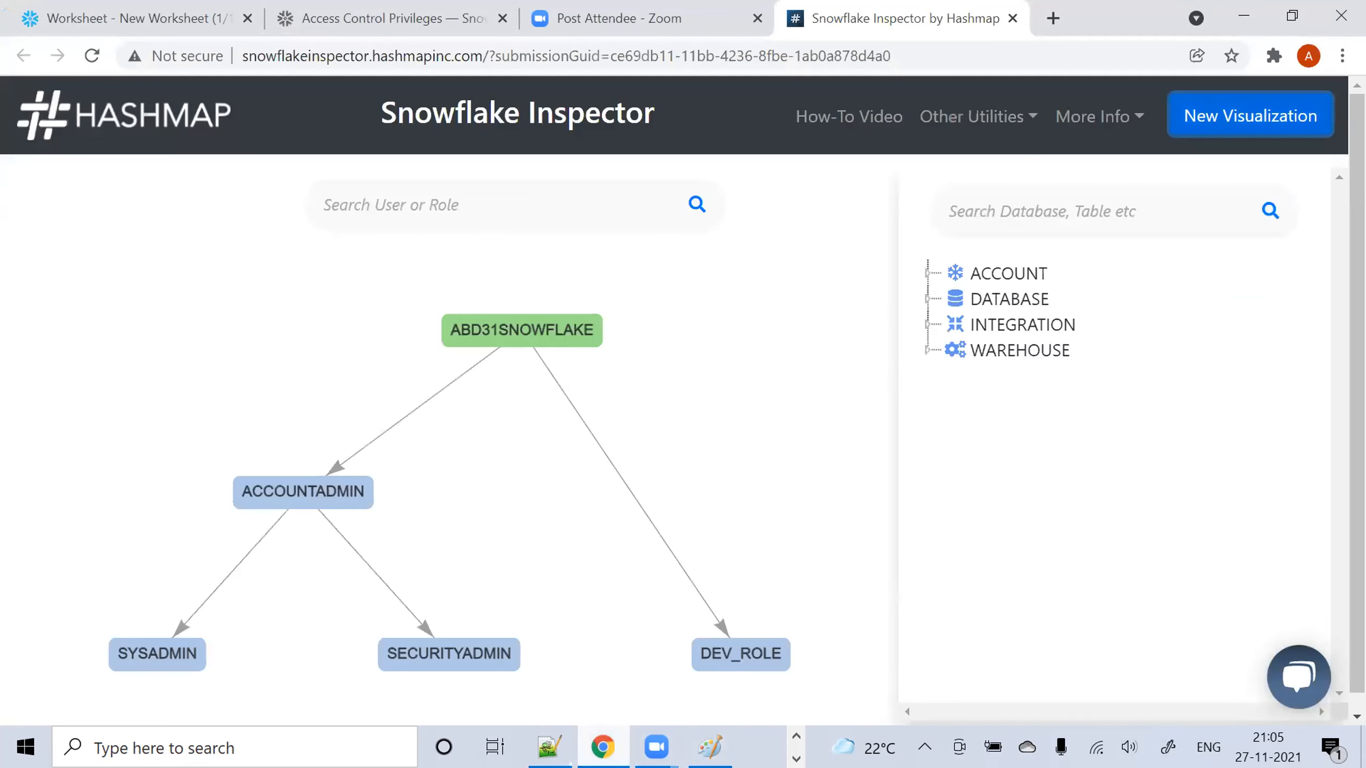
left_click(1244, 16)
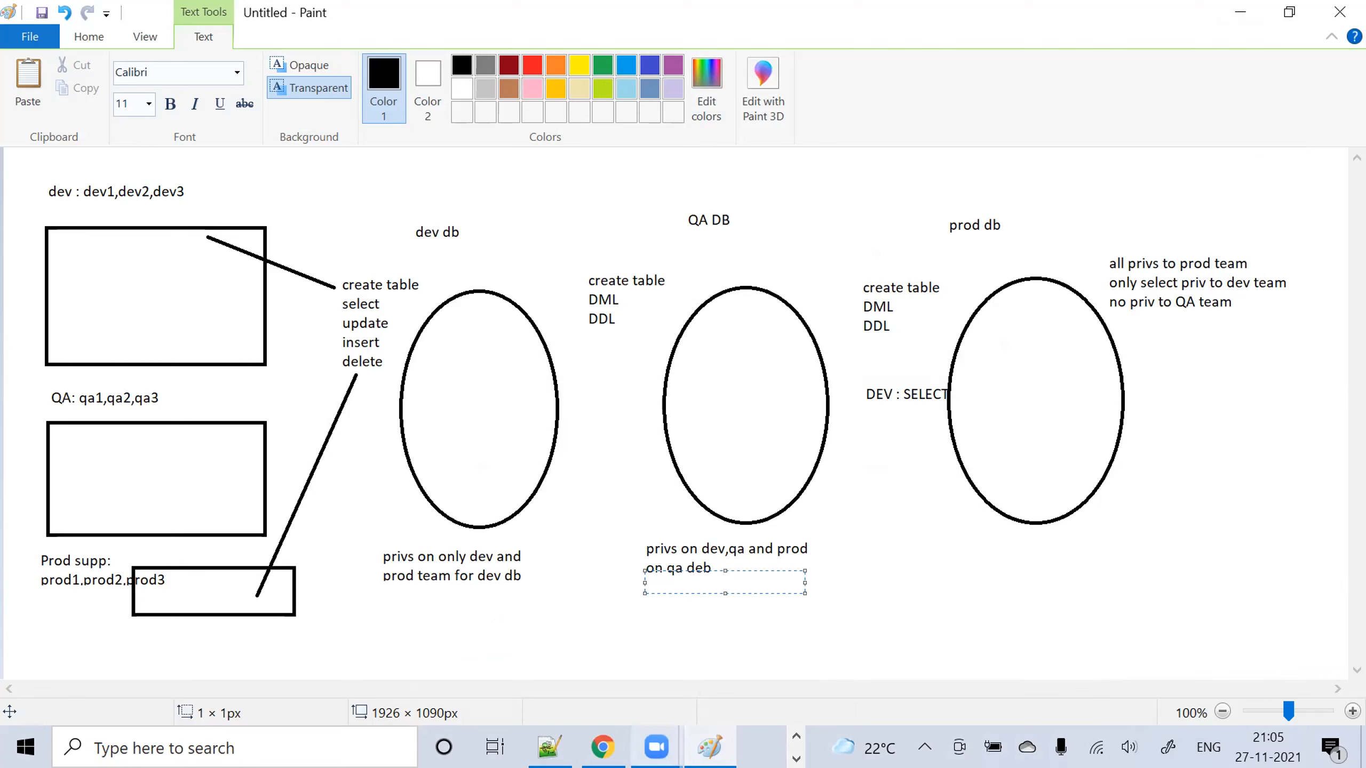
mouse_move(603, 746)
left_click(562, 670)
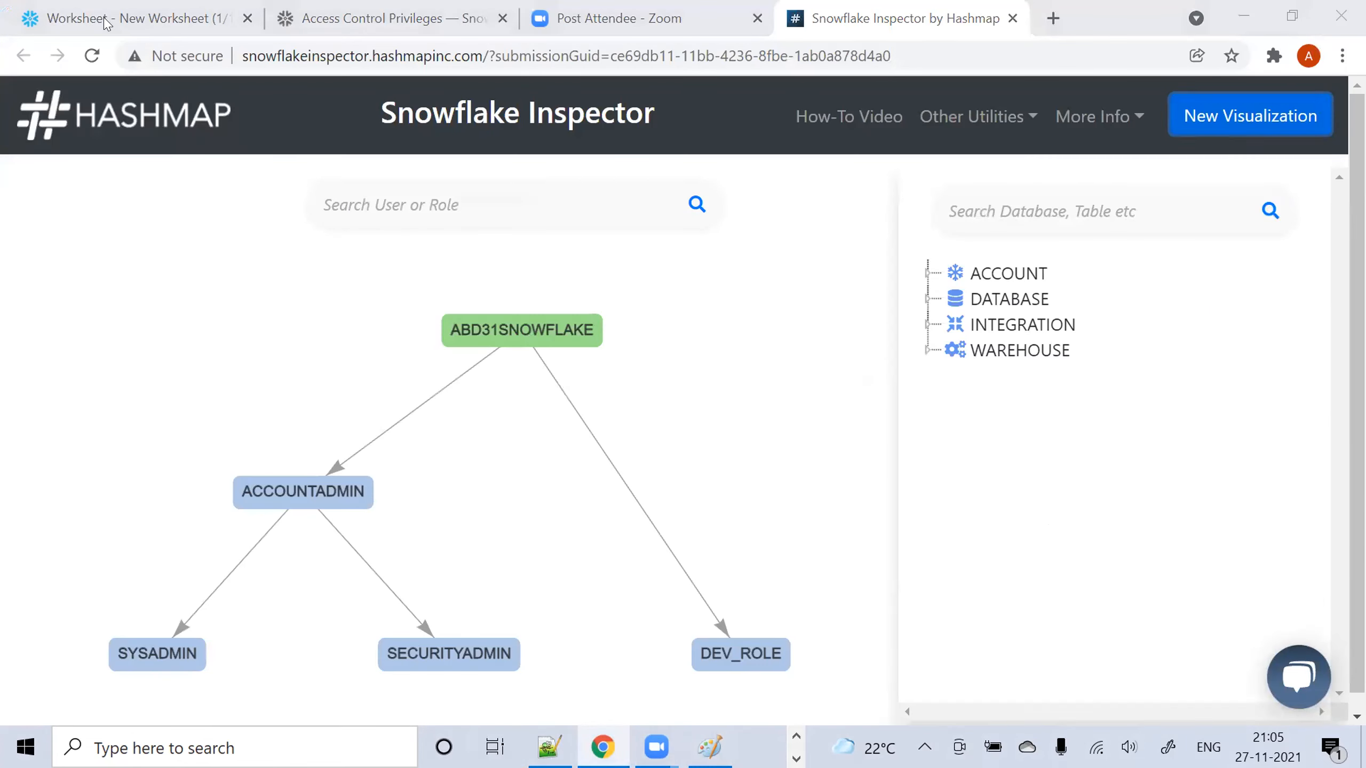
View the account roles, try a new role with parent PUBLIC, cancel it, and return to Paint
left_click(141, 15)
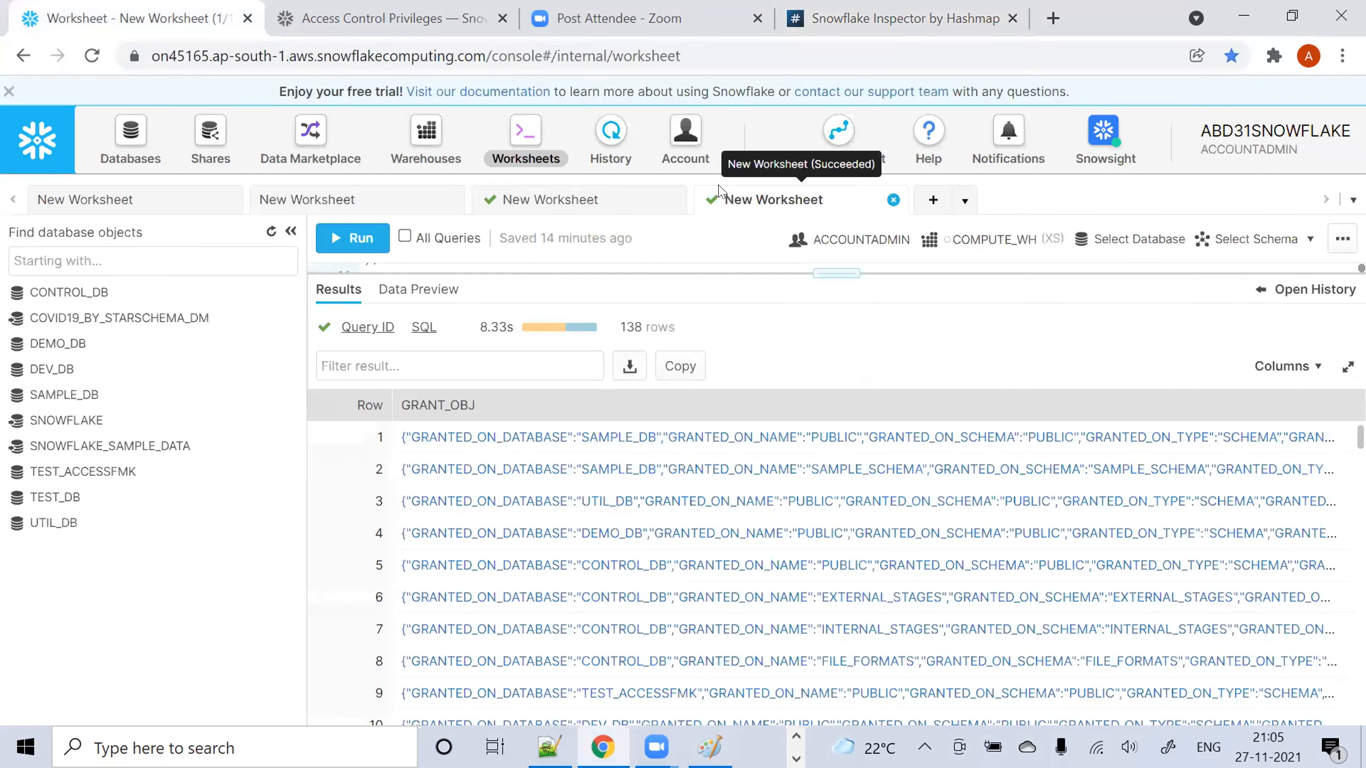
left_click(669, 148)
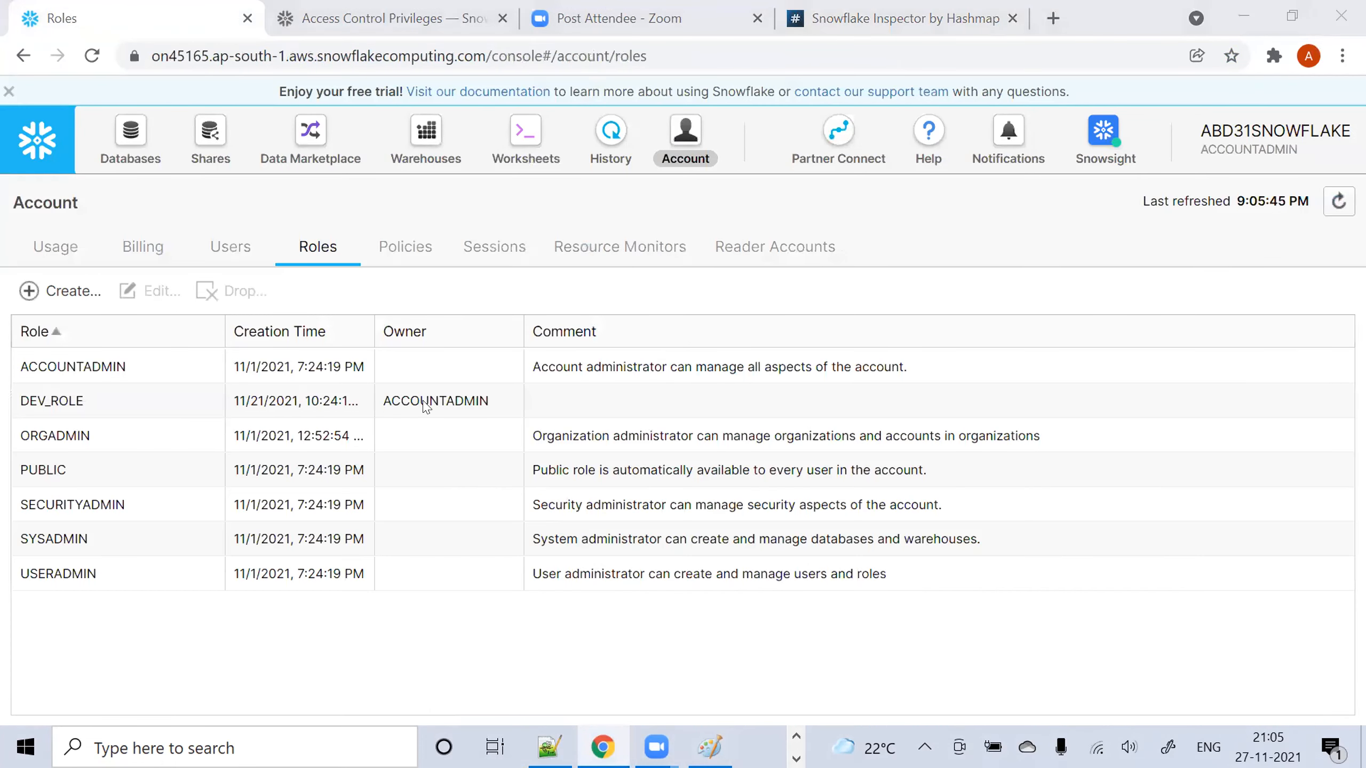
left_click(61, 291)
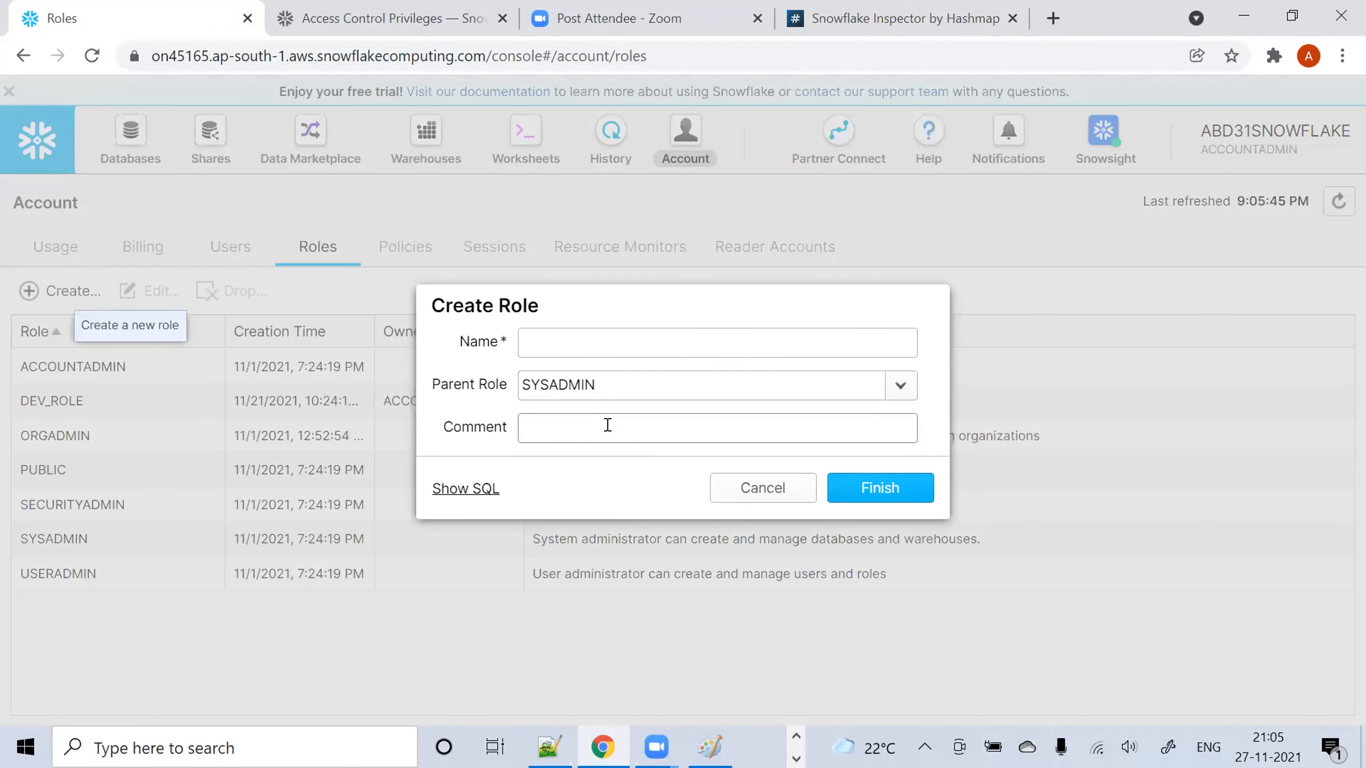
left_click(899, 391)
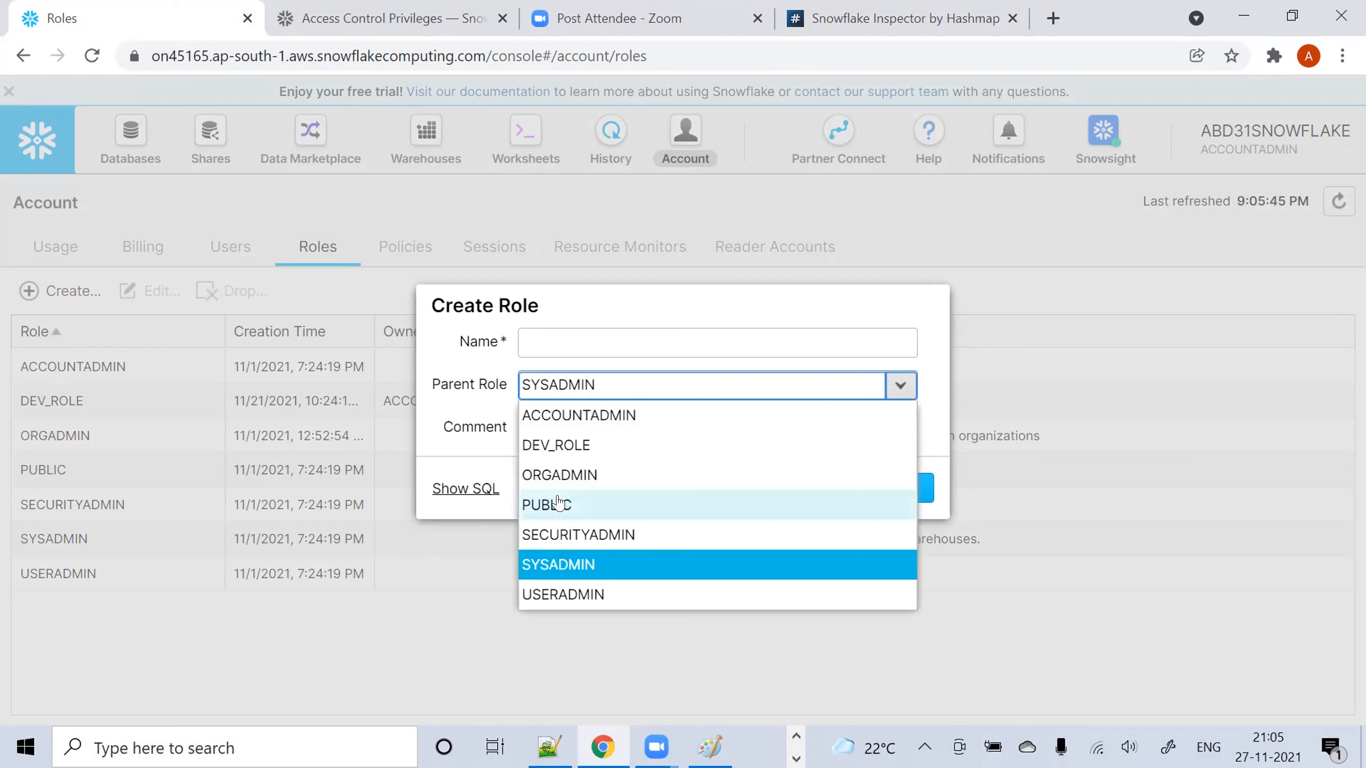
left_click(566, 506)
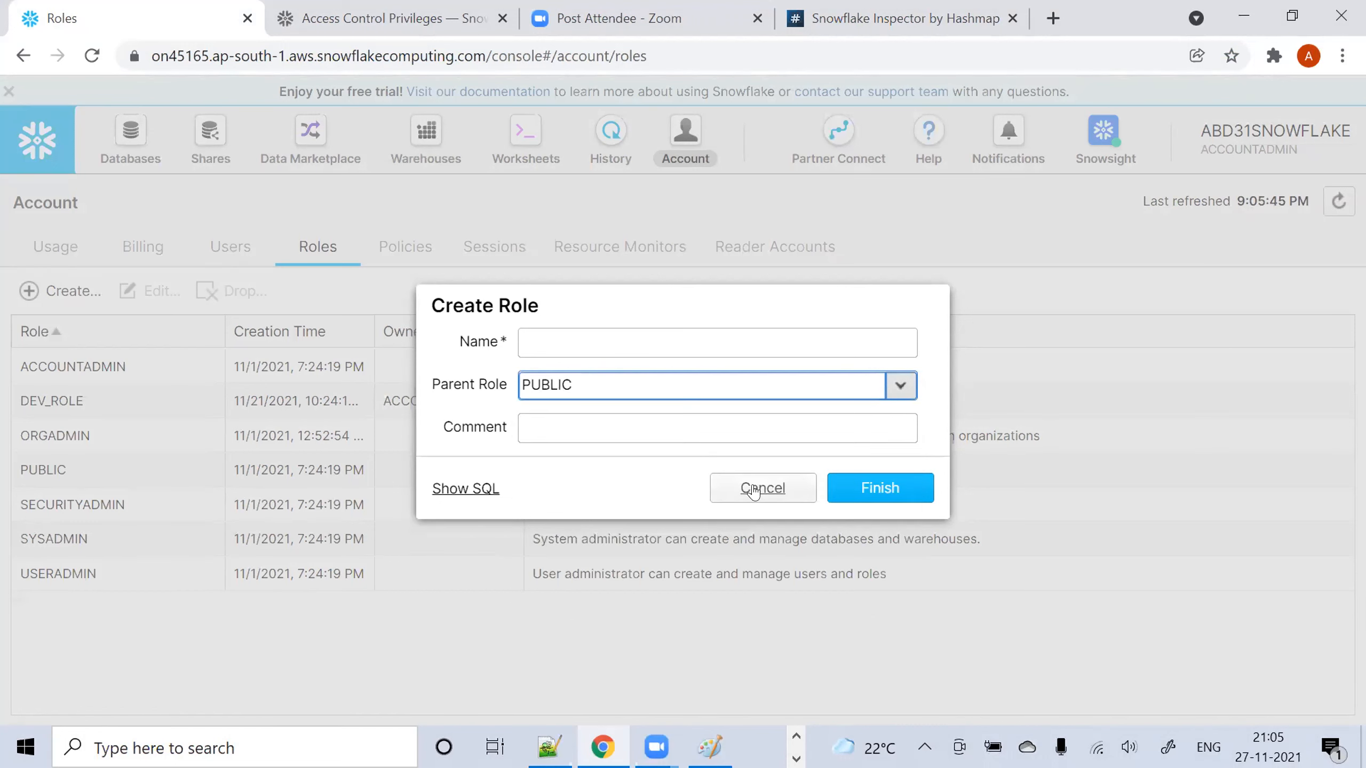
left_click(753, 491)
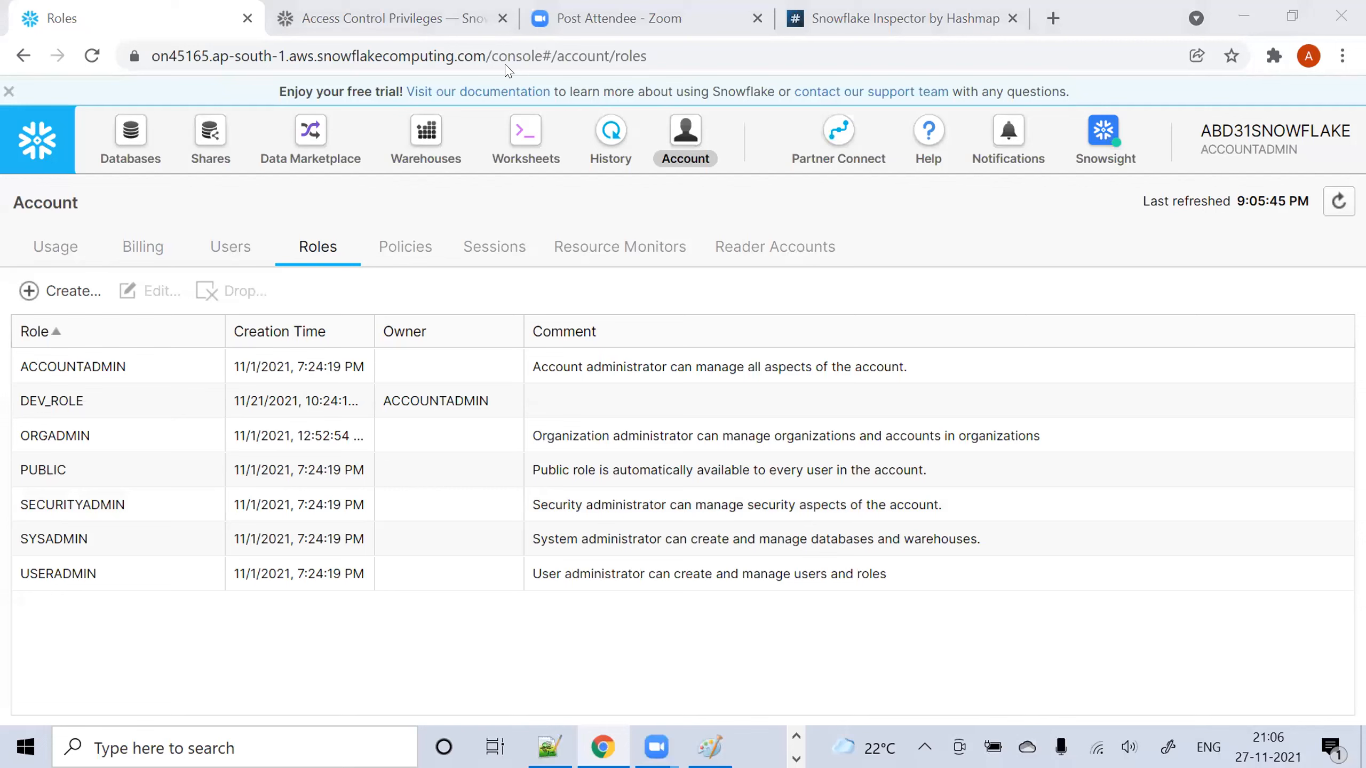
left_click(701, 745)
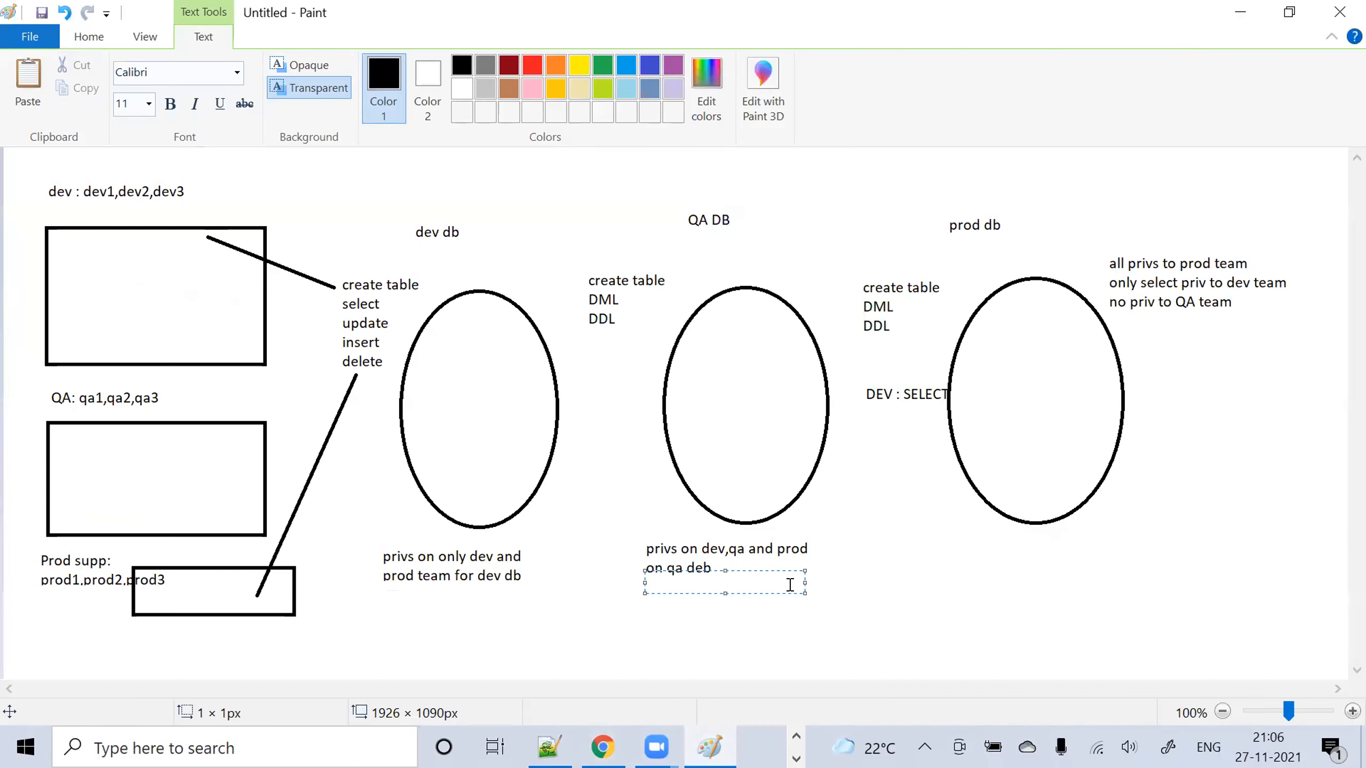
Commit the 'privs on dev,qa and prod on qa deb' note under the QA DB oval
left_click(917, 539)
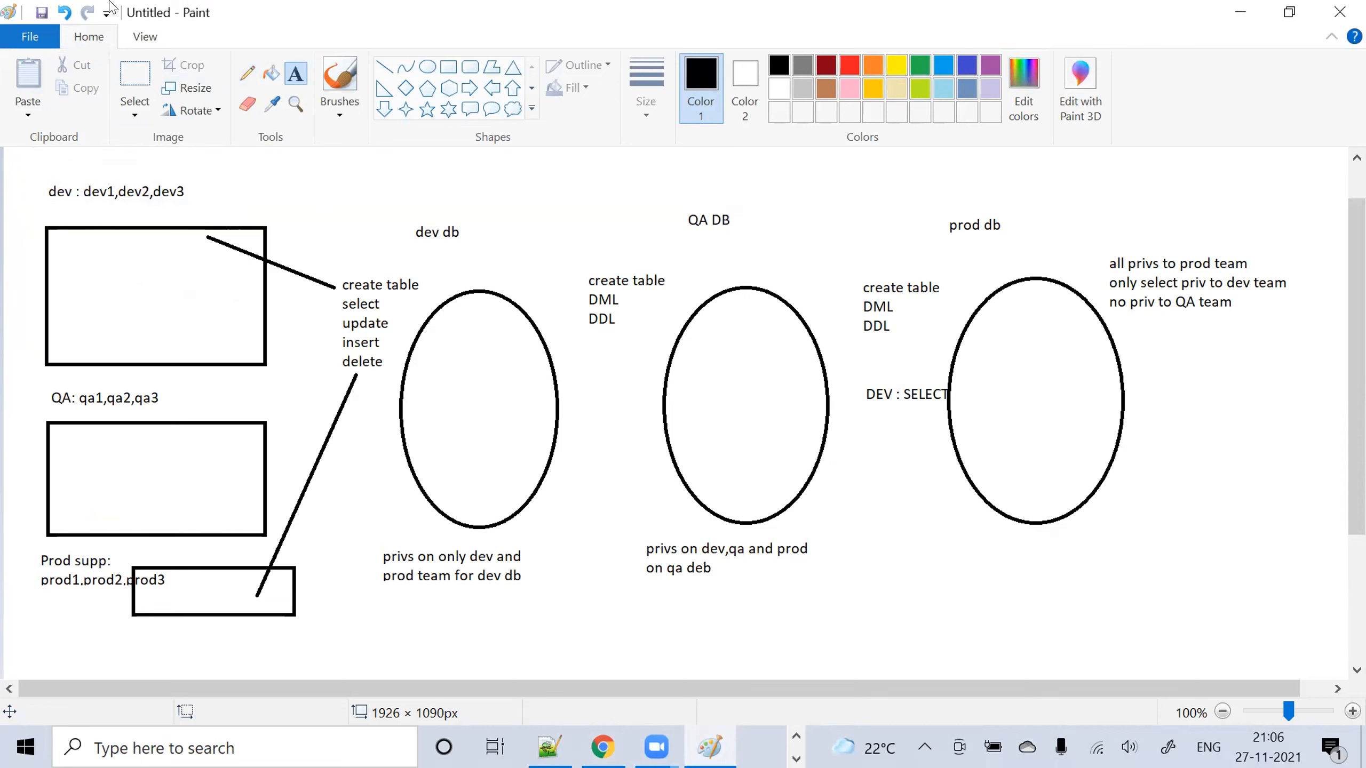
left_click(110, 1)
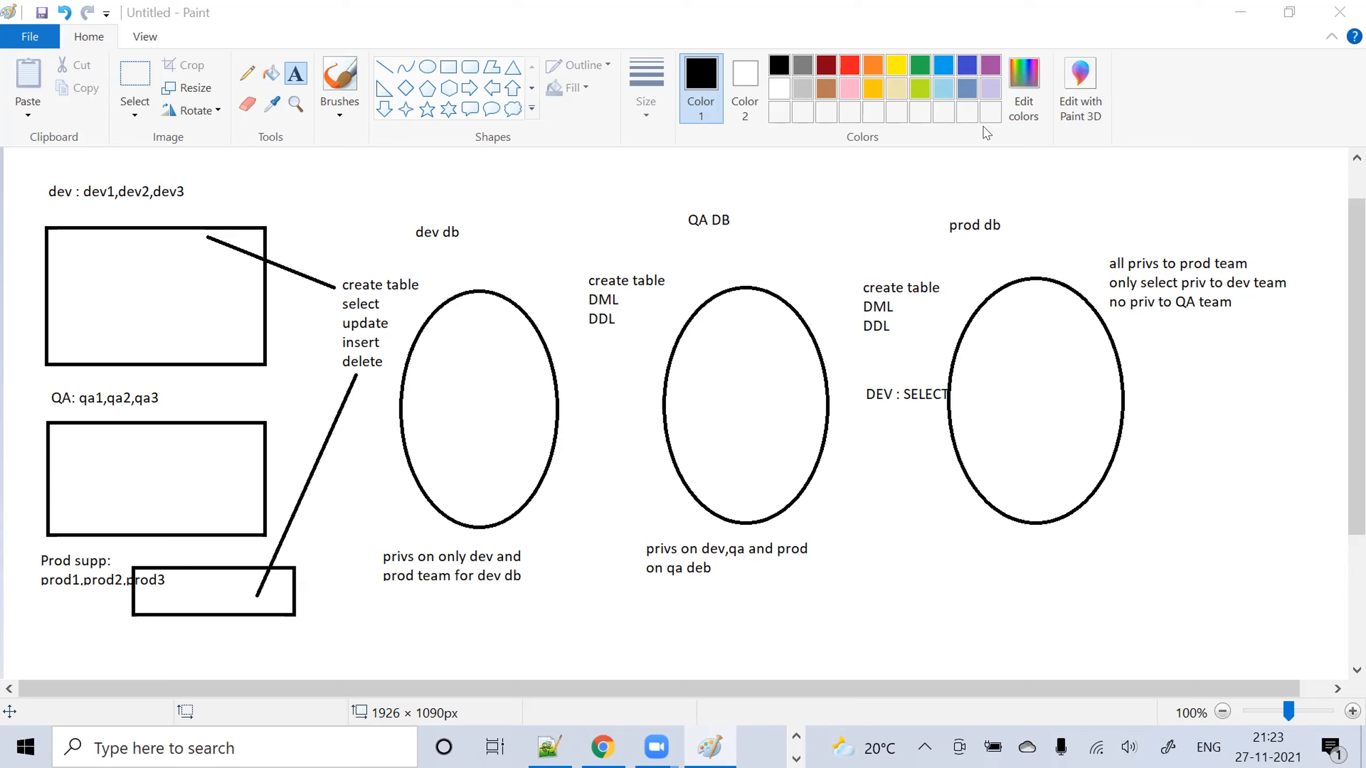
Finish the Paint diagram of team privileges on the dev, QA and prod databases
left_click(1209, 41)
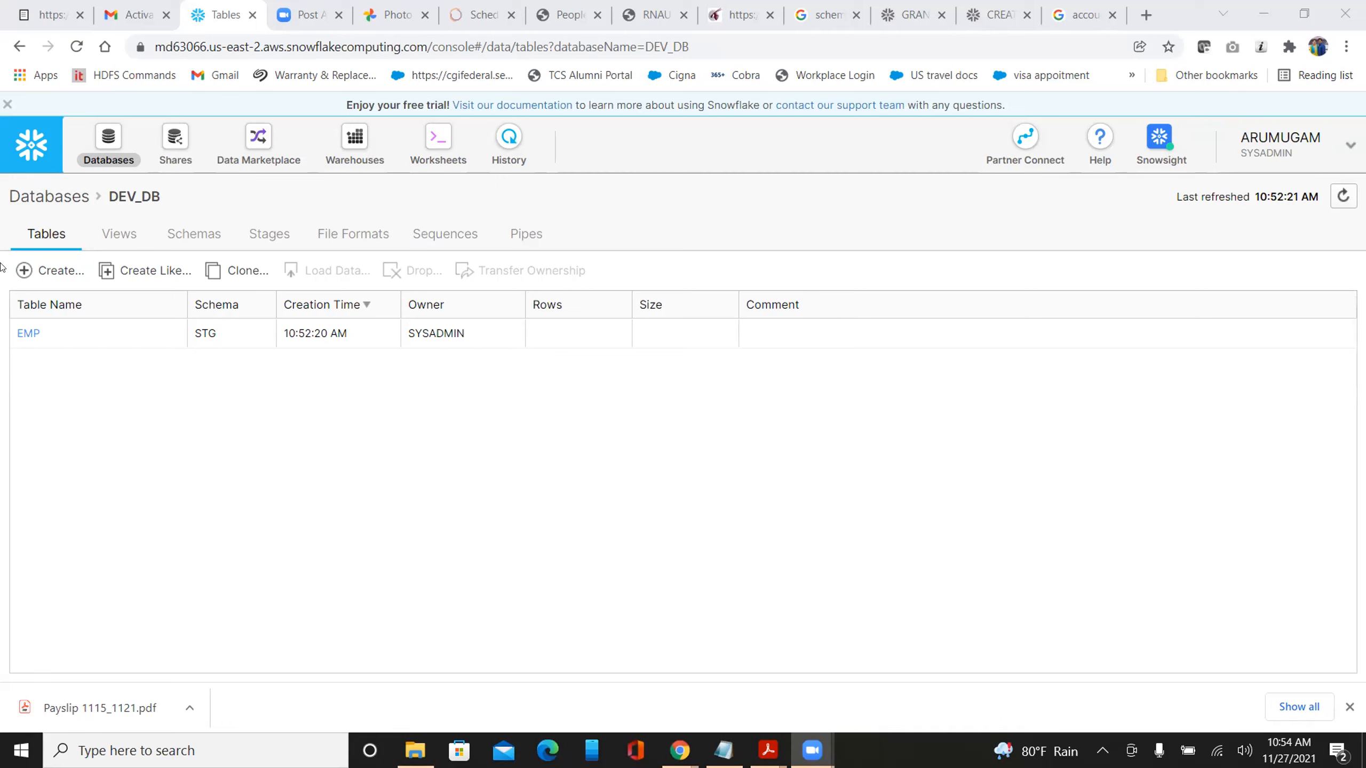
Go back to the Snowflake Databases list and open DEV_DB, listing EMP in the STG schema
left_click(53, 197)
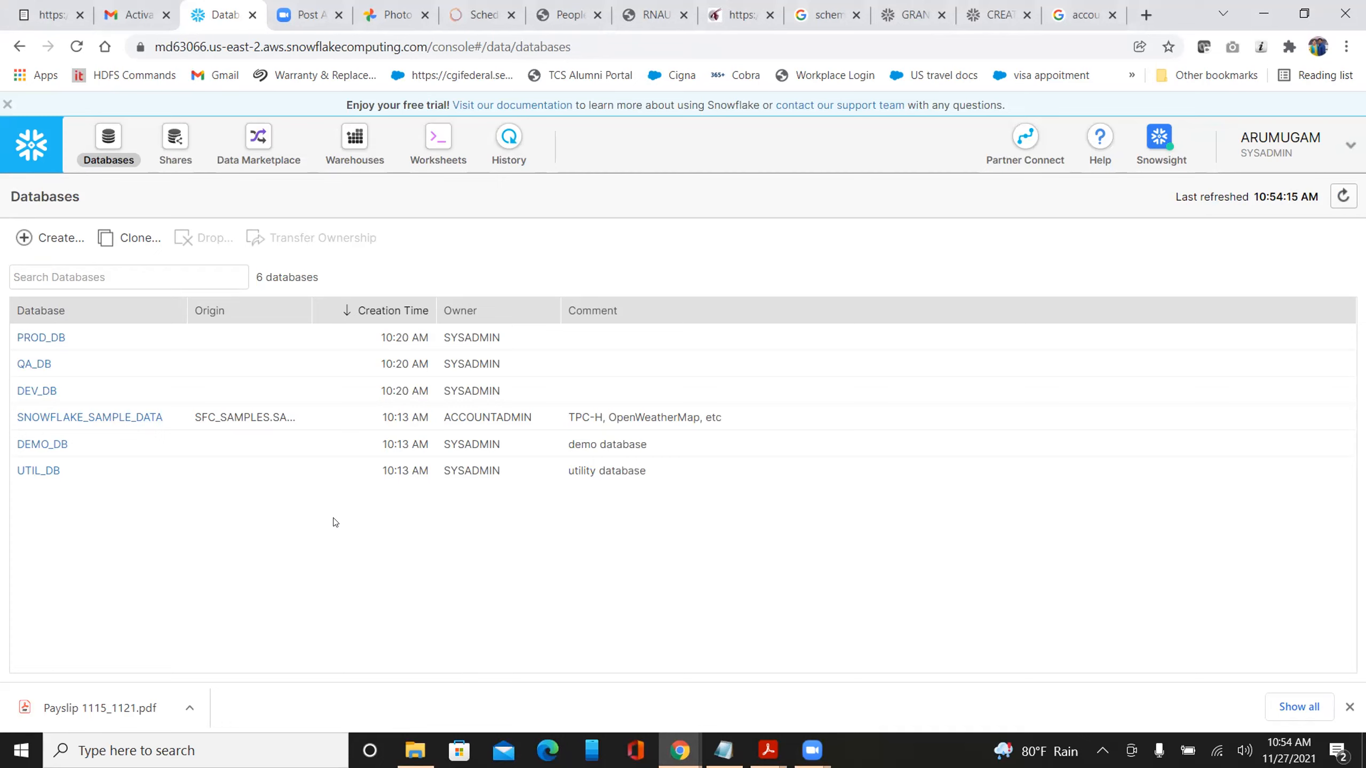
key("alt+Tab")
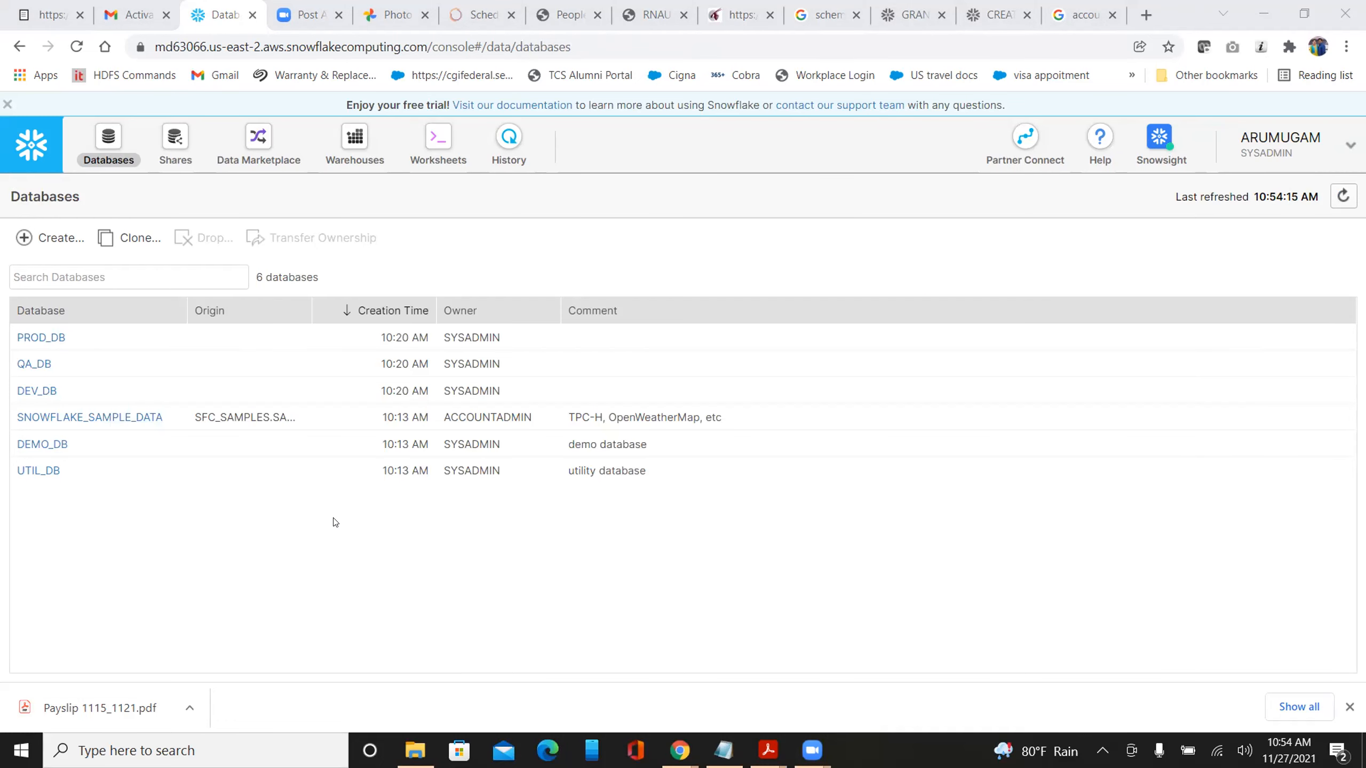
left_click(335, 522)
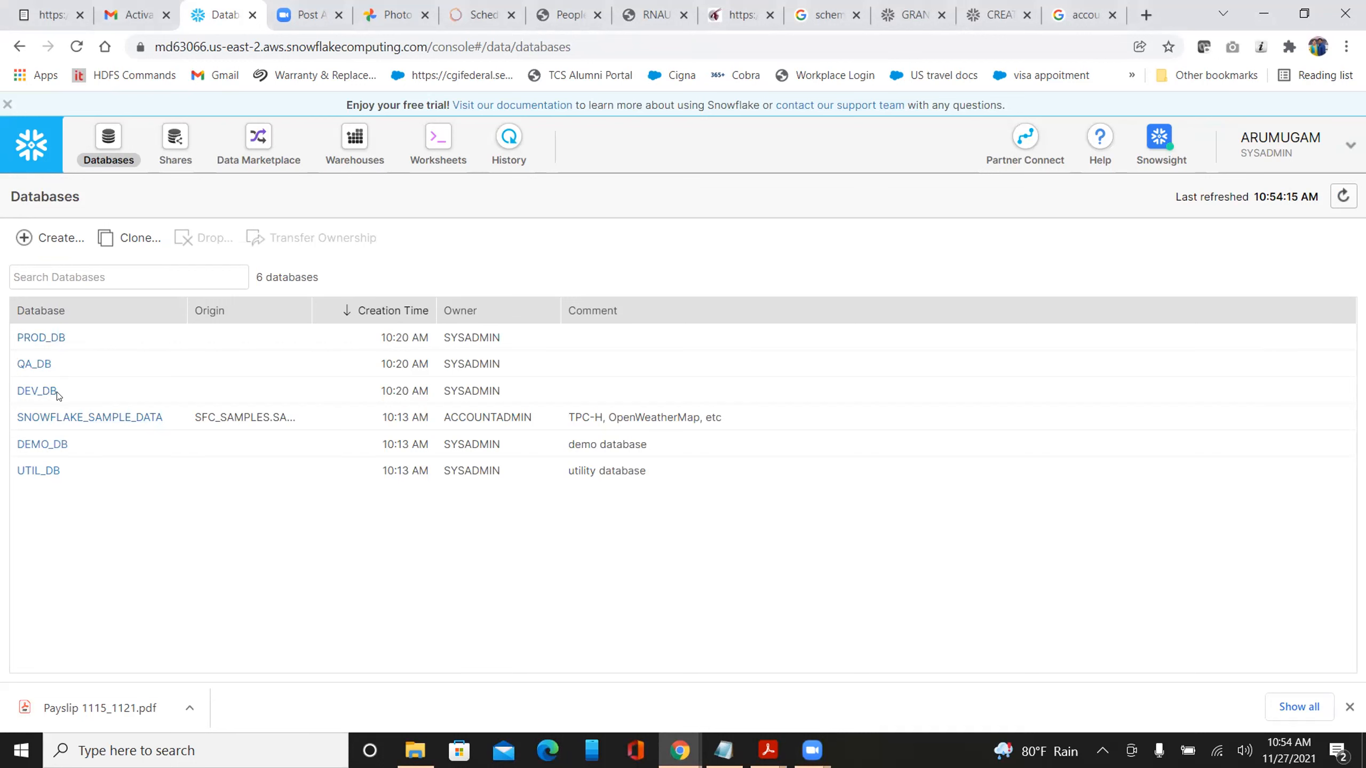
left_click(38, 392)
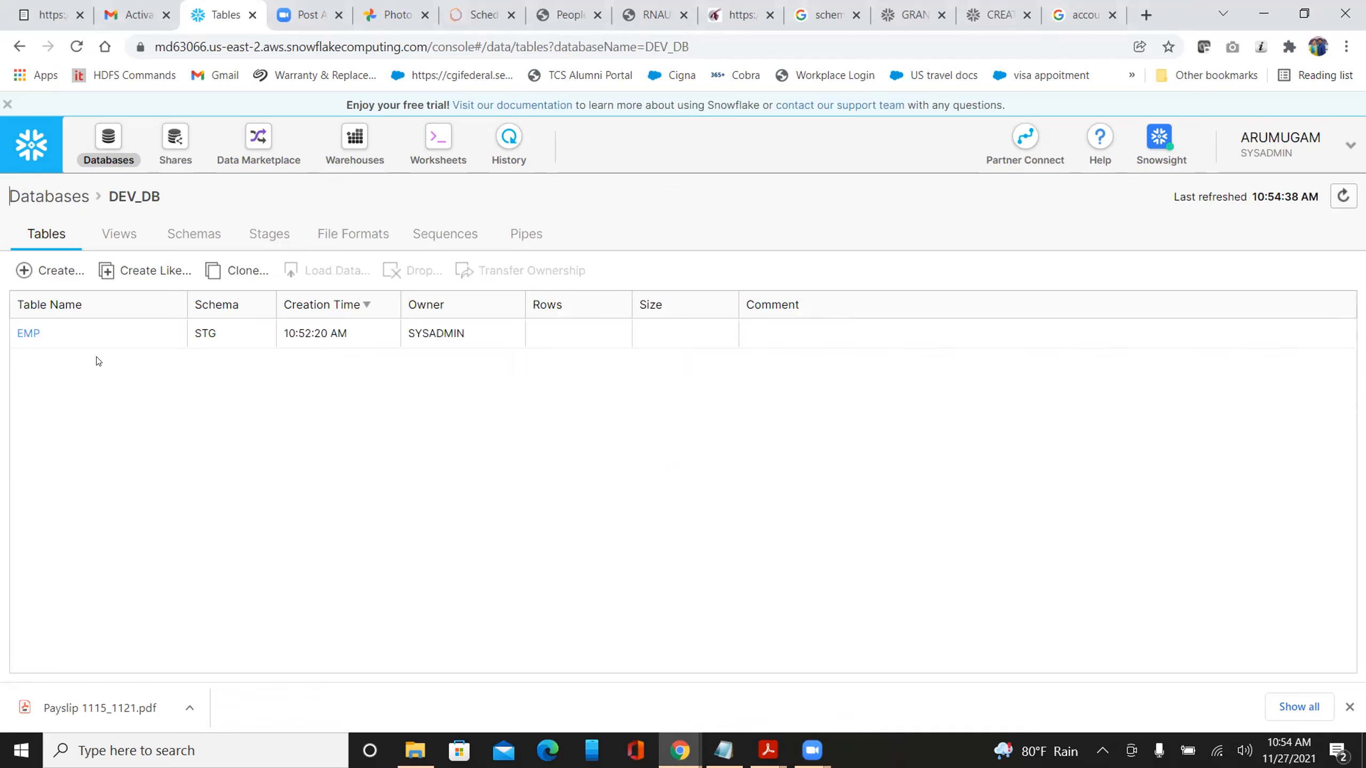
Open the EMP table details to see grants to DEV_ROLE, PROD_ROLE and QA_ROLE
left_click(43, 333)
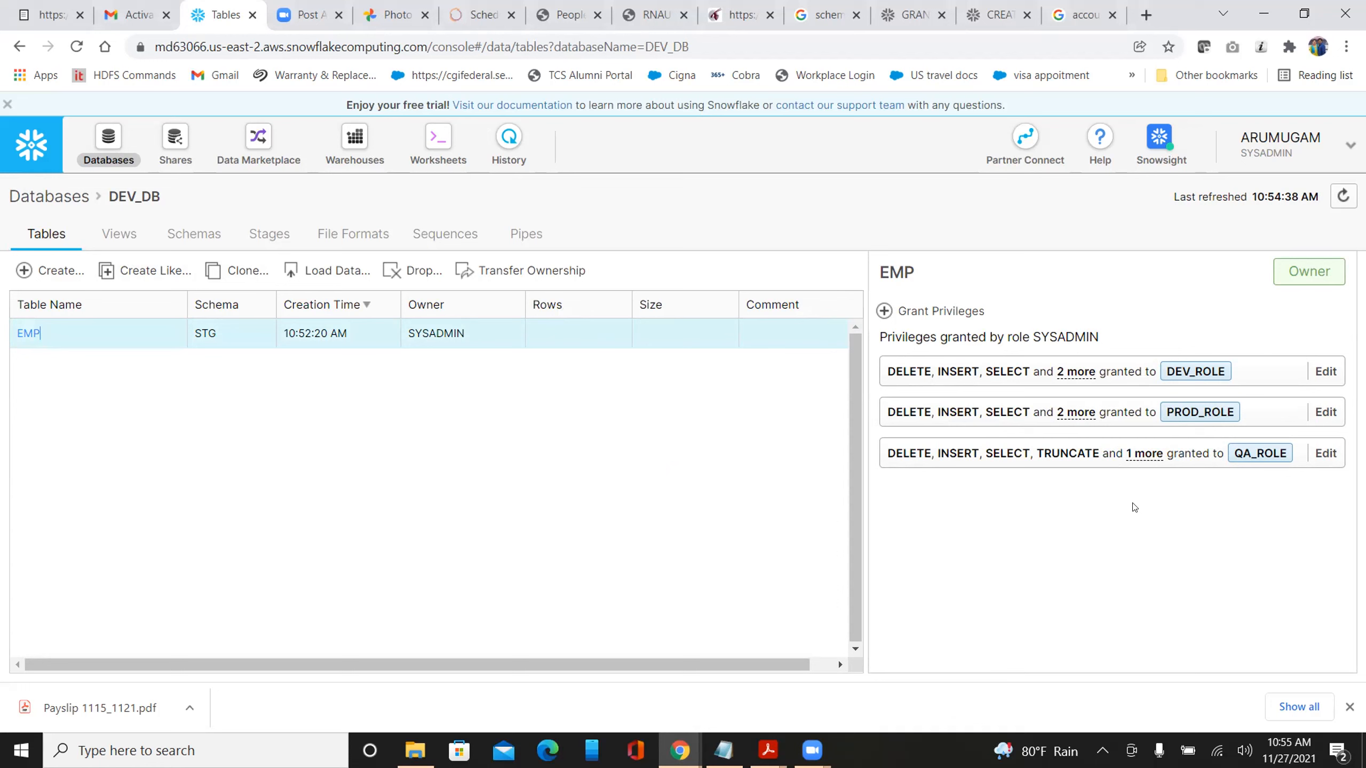
Edit QA_ROLE's grant on EMP and revoke all its privileges, leaving DEV_ROLE and PROD_ROLE
left_click(1324, 453)
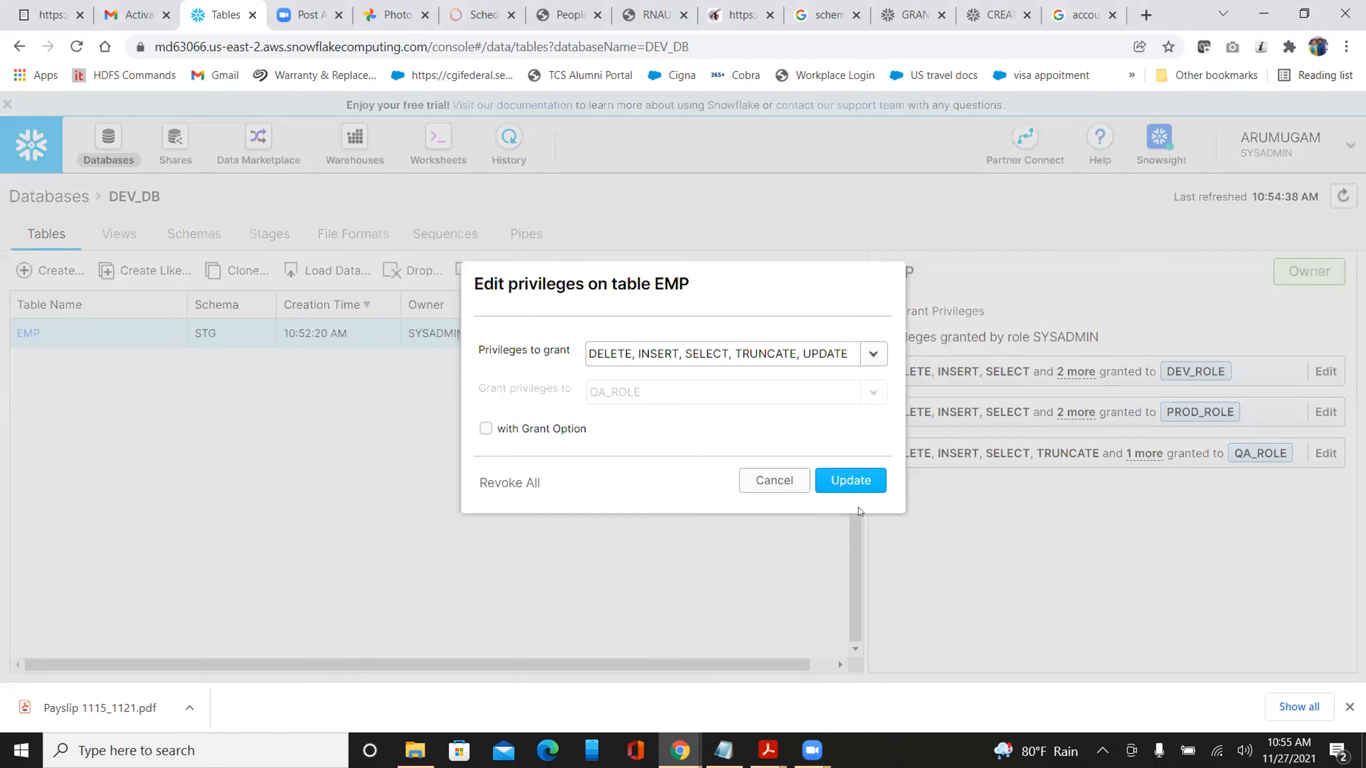
left_click(871, 353)
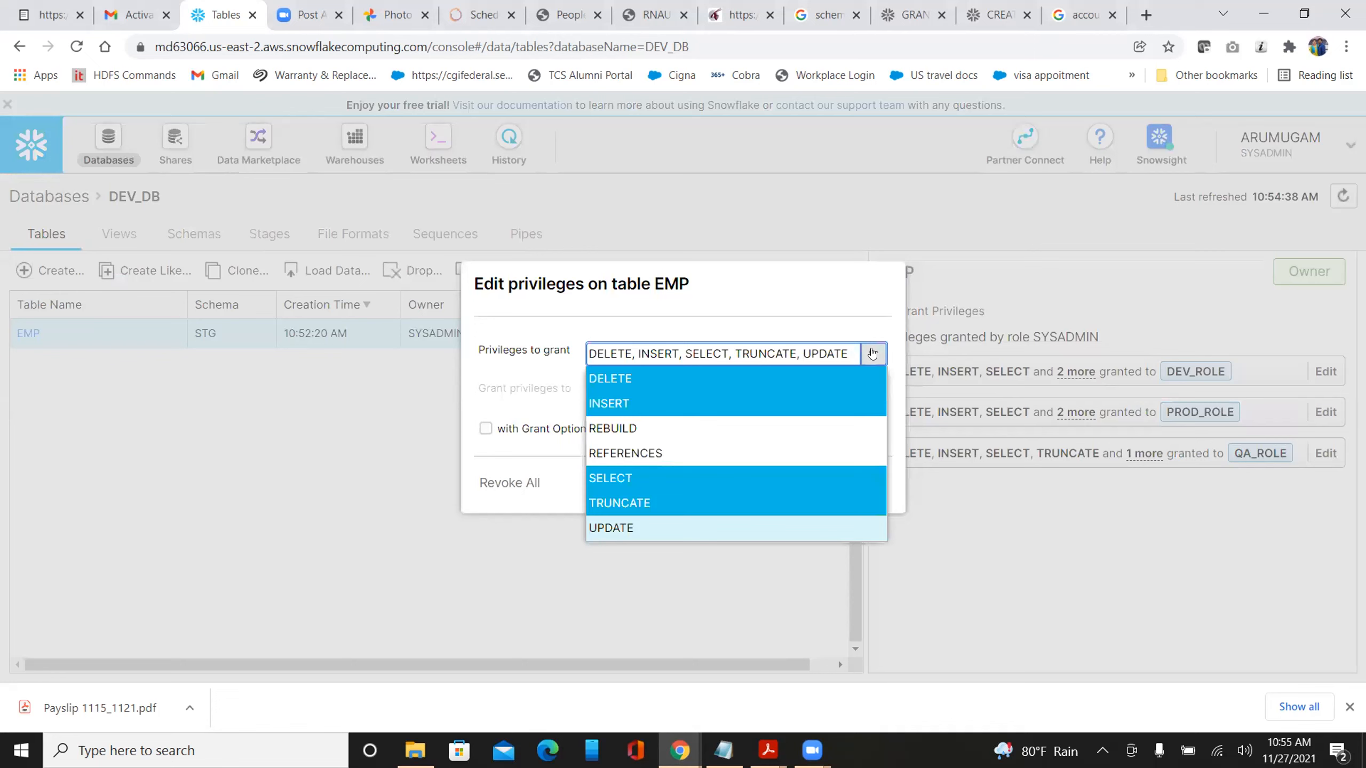
left_click(494, 481)
left_click(495, 482)
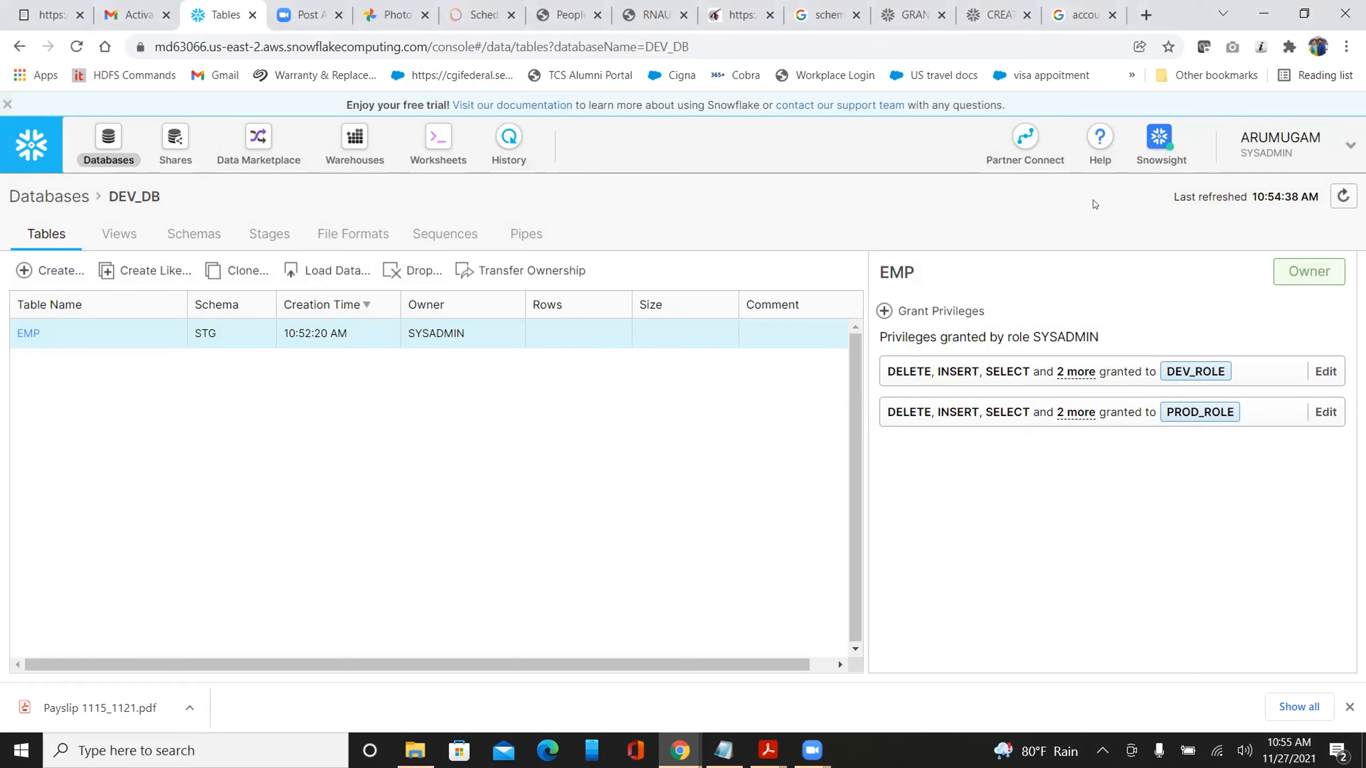
Switch the active role to SECURITYADMIN from the user menu's Switch Role option
left_click(1341, 146)
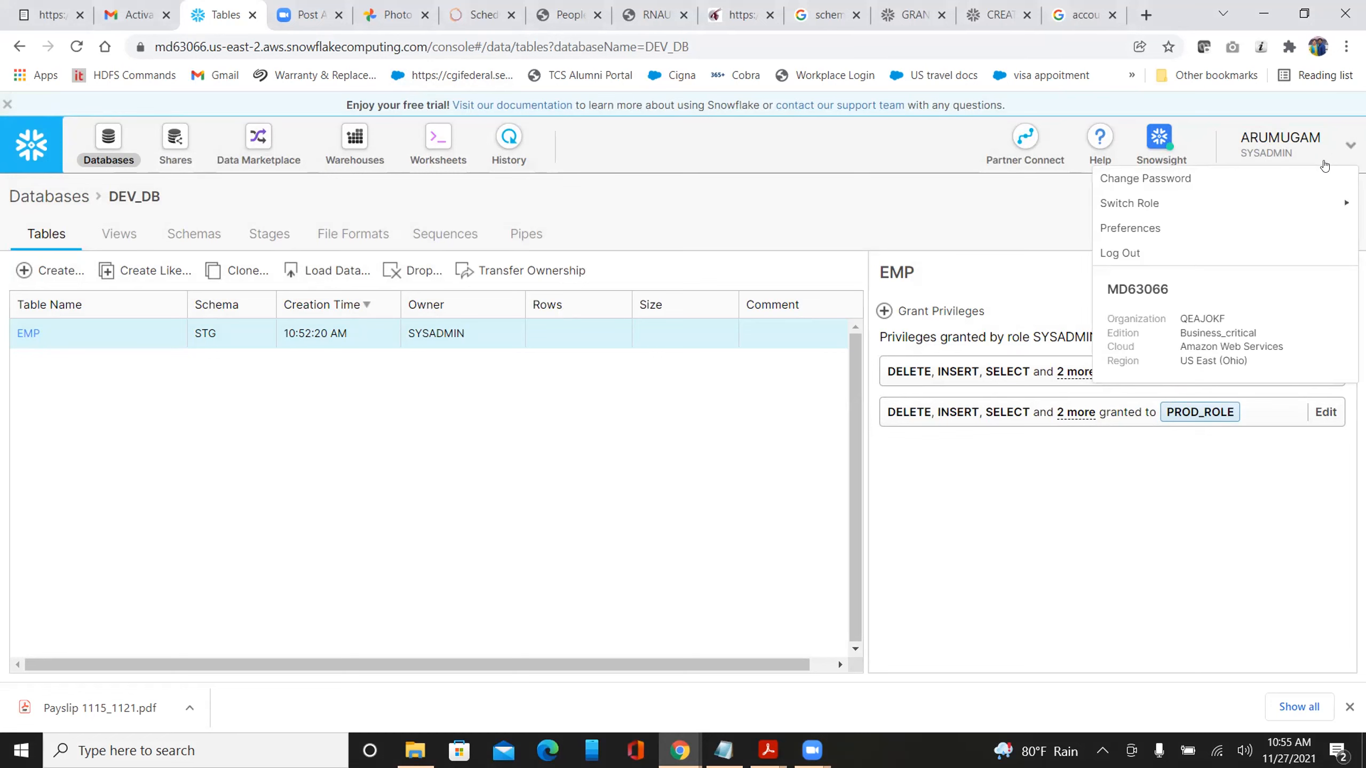
mouse_move(1185, 207)
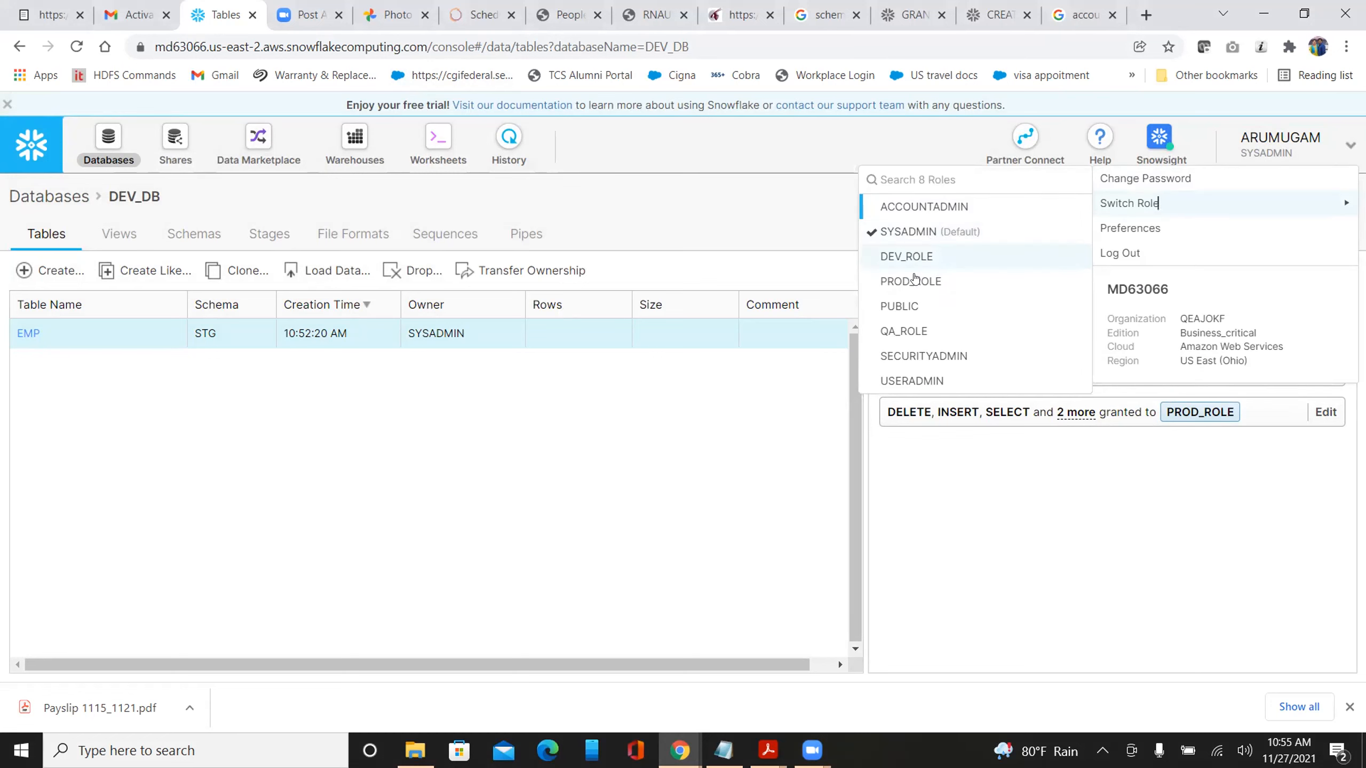
left_click(912, 356)
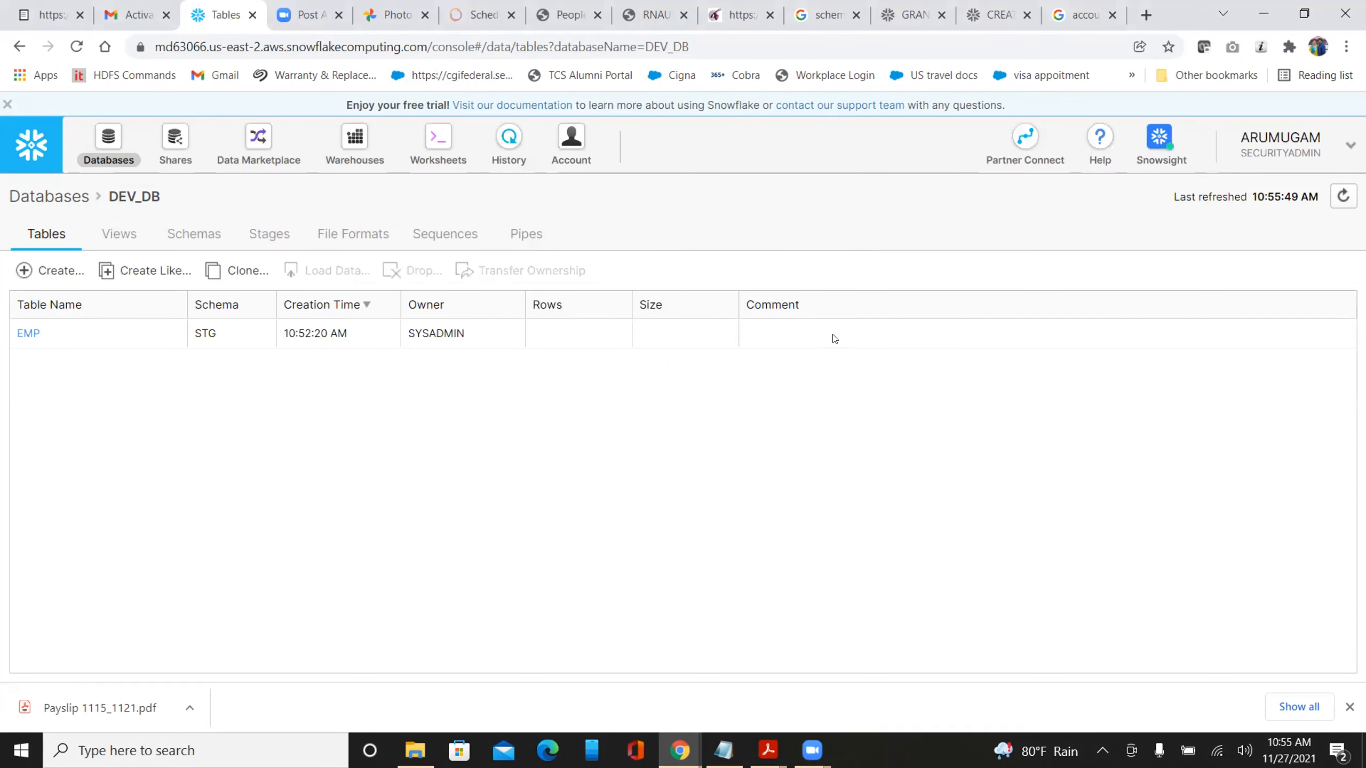
Open Account, dismiss the usage error, review the Users list, then show the Roles list
left_click(572, 141)
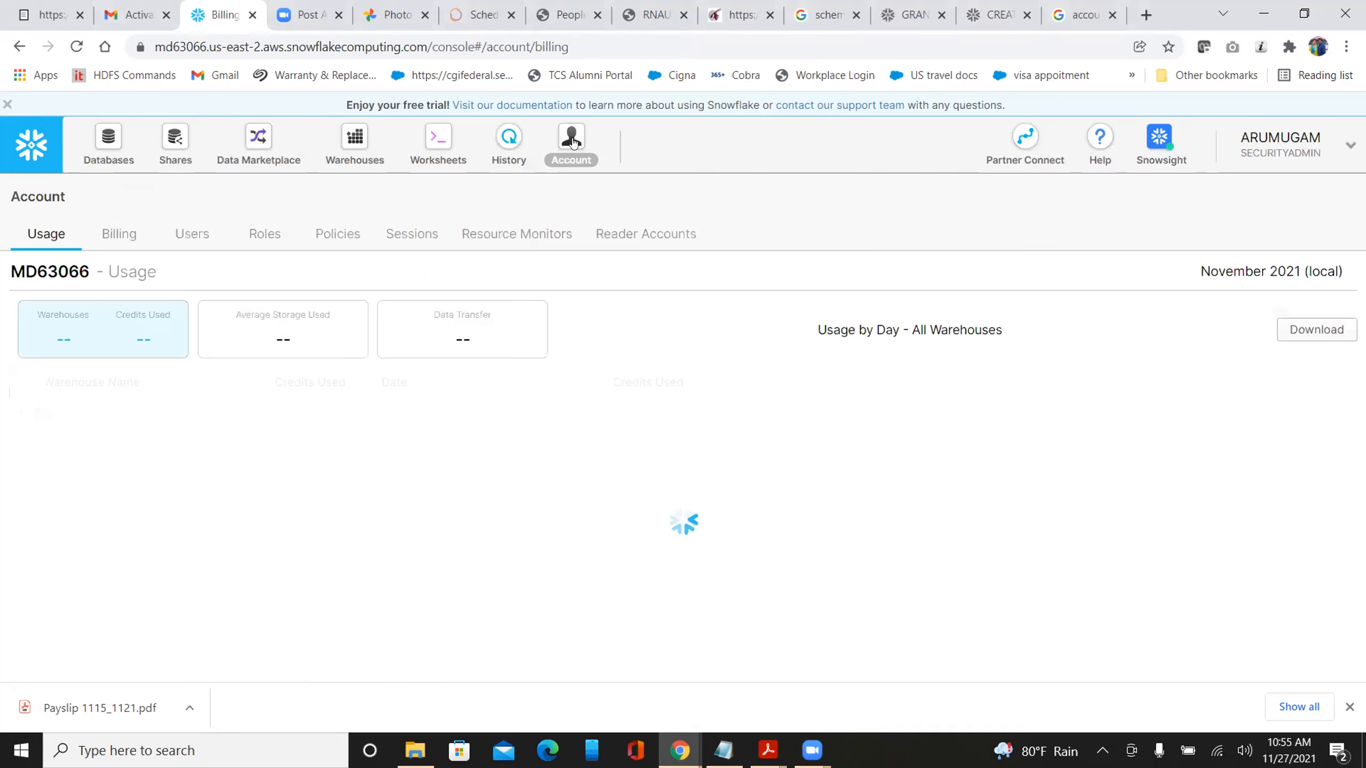
left_click(845, 423)
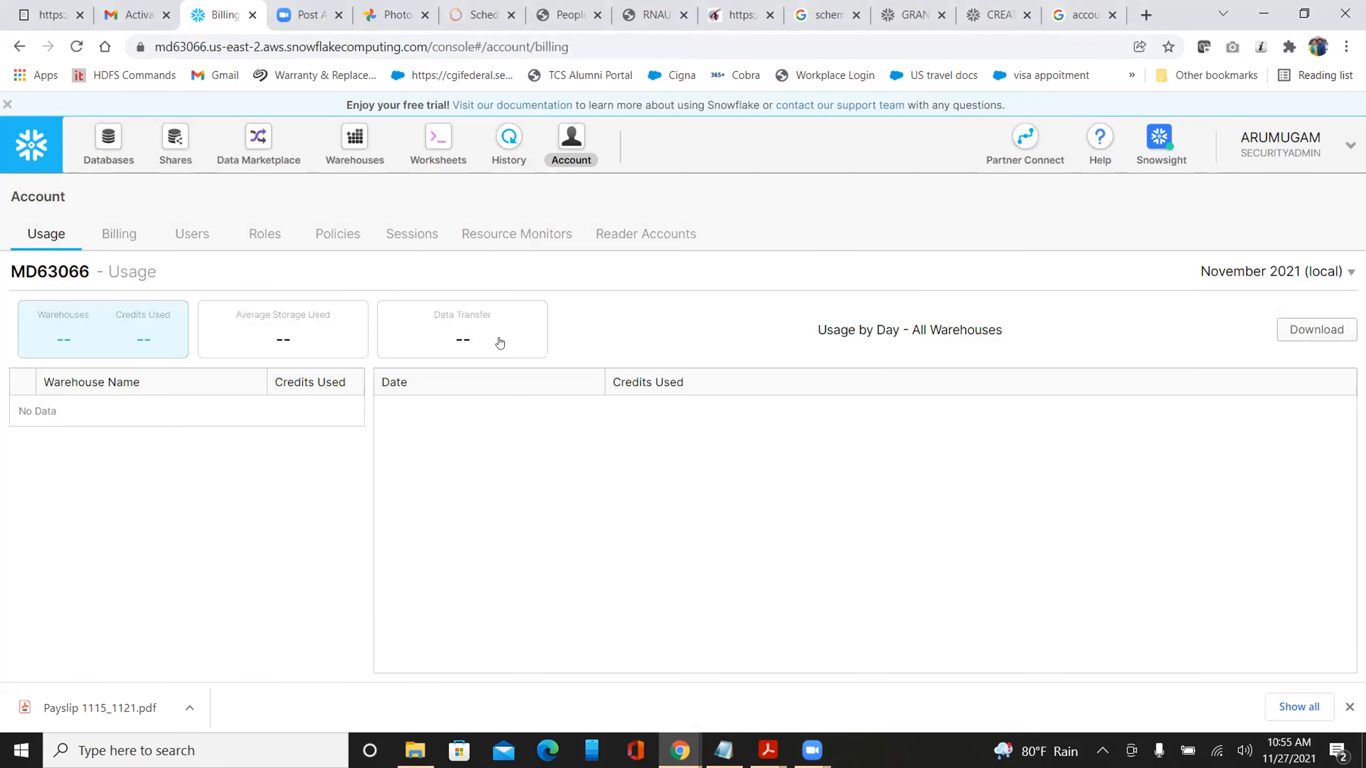
left_click(185, 233)
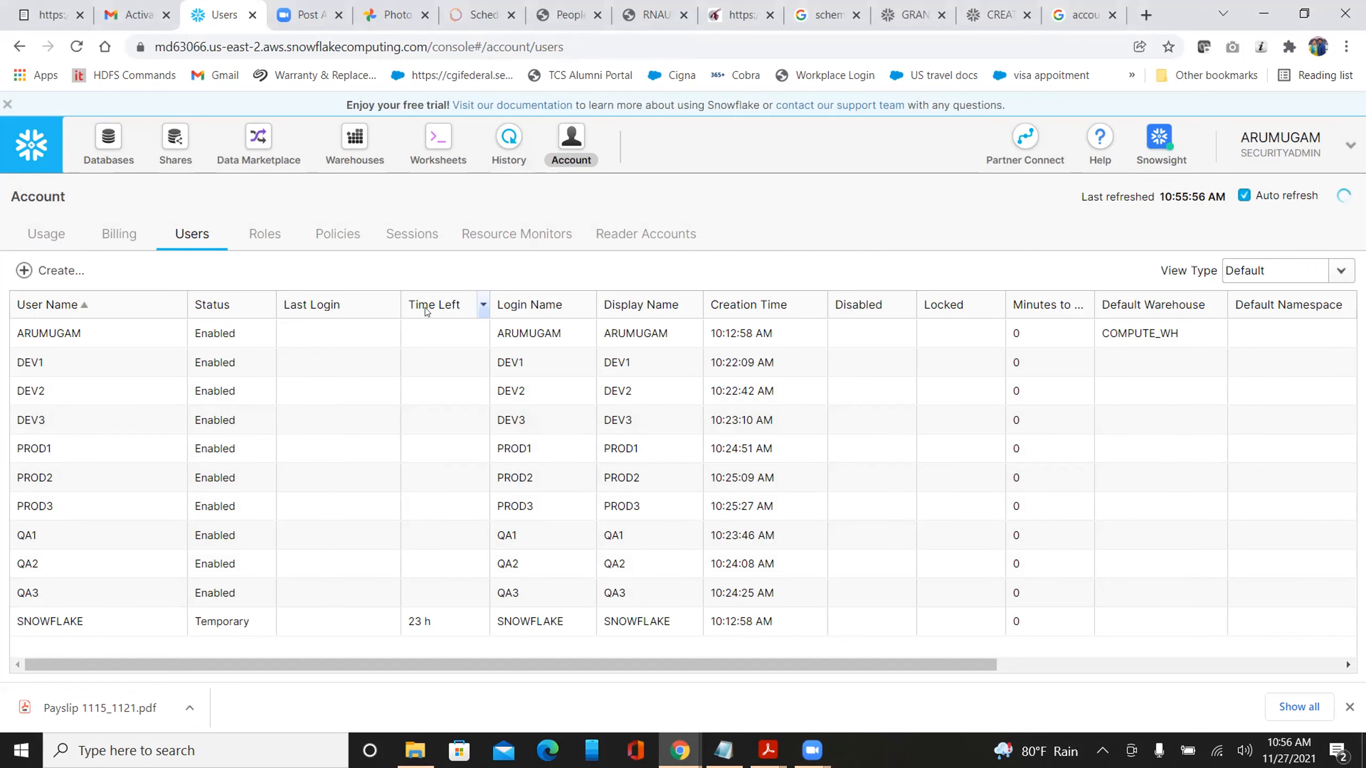
left_click(269, 237)
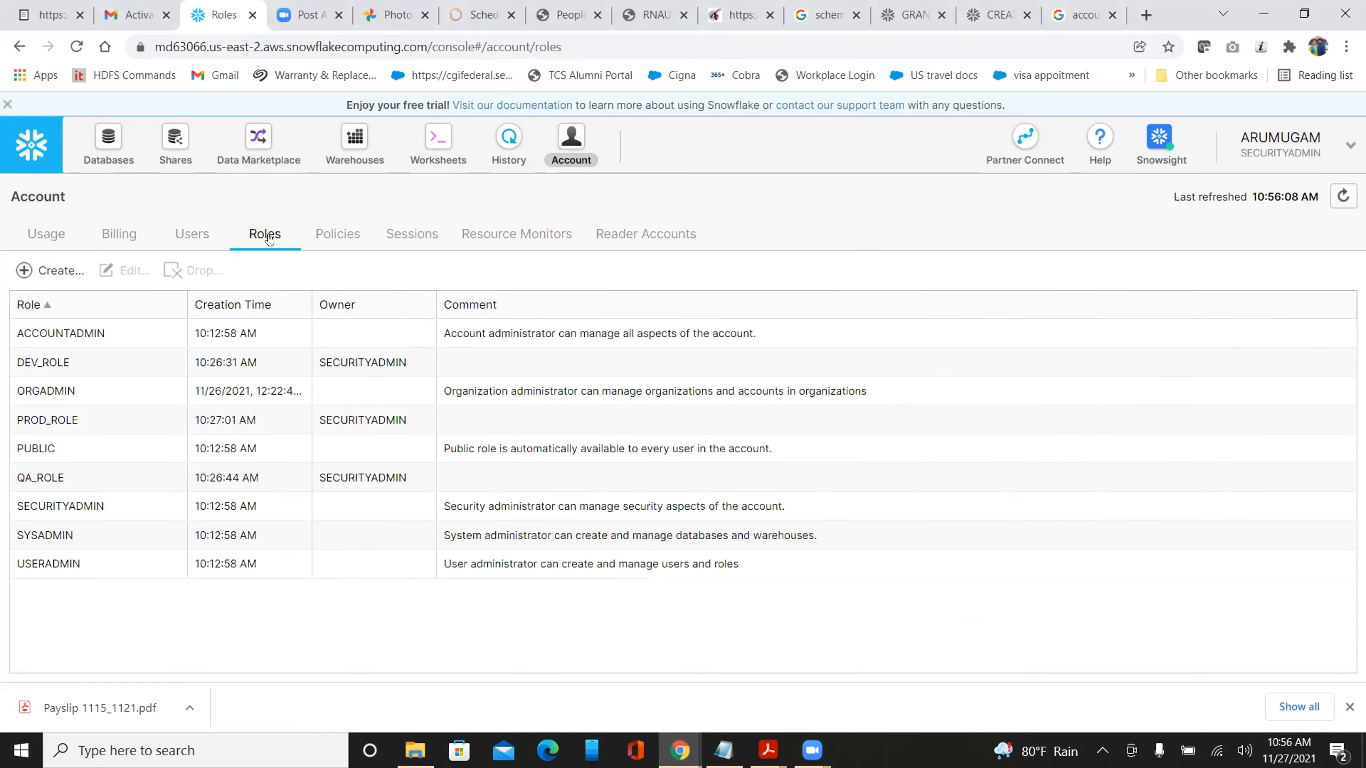
Inspect which users hold DEV_ROLE, QA_ROLE and PROD_ROLE, then return to the DEV_DB tables
left_click(55, 363)
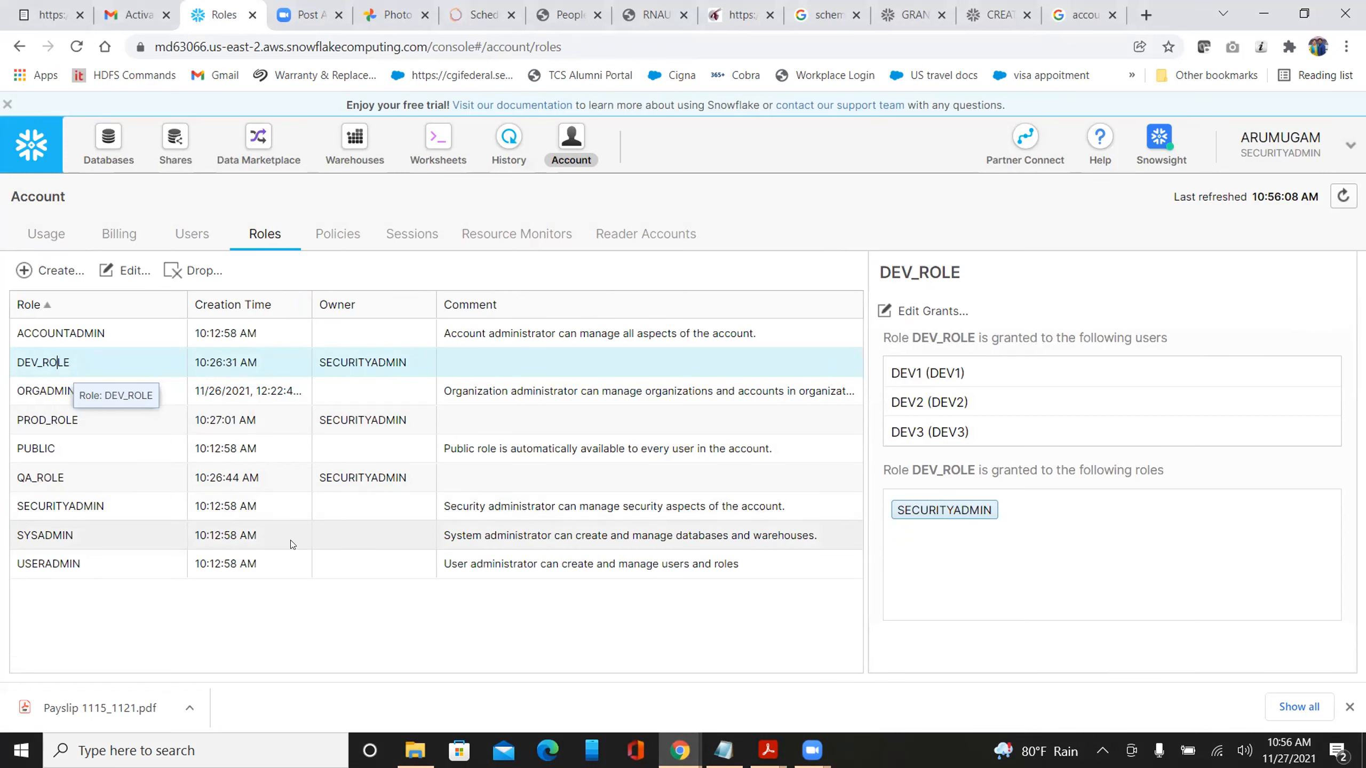
left_click(63, 479)
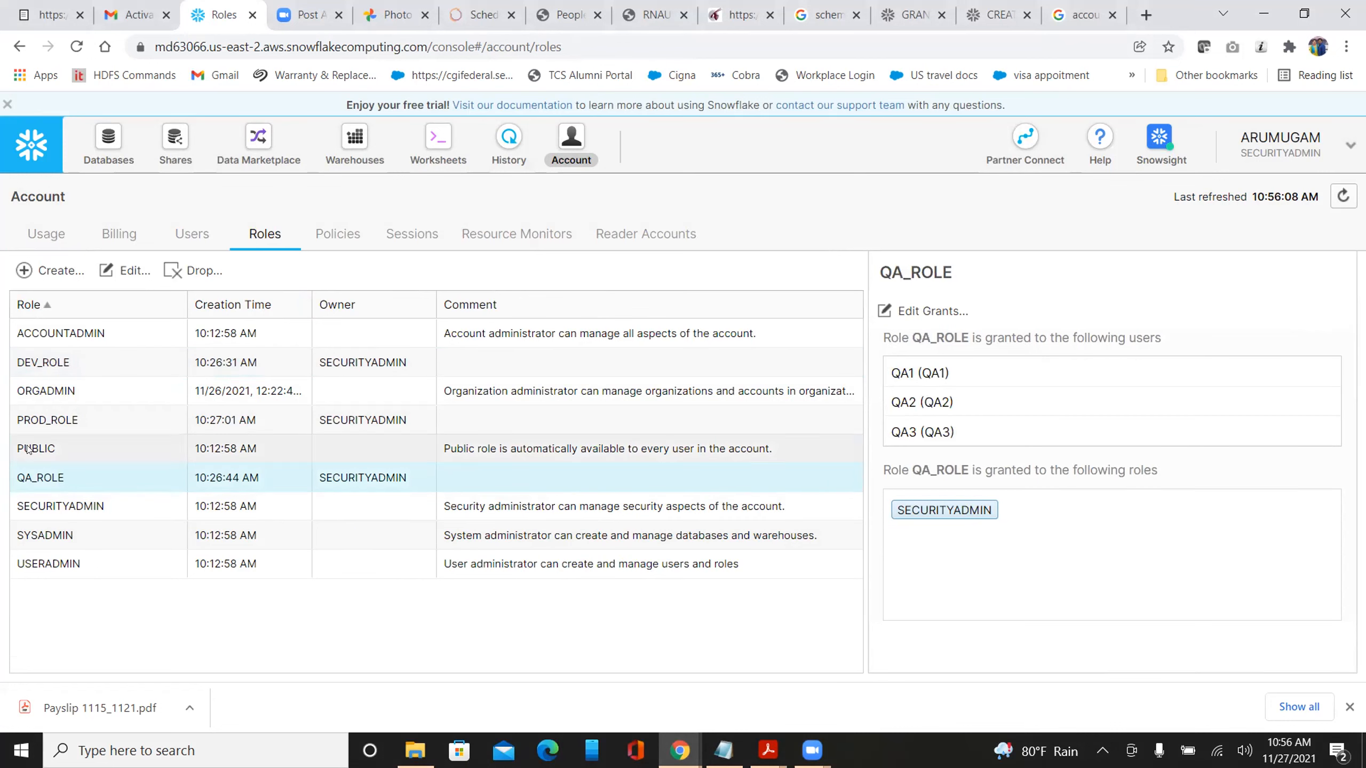
left_click(81, 423)
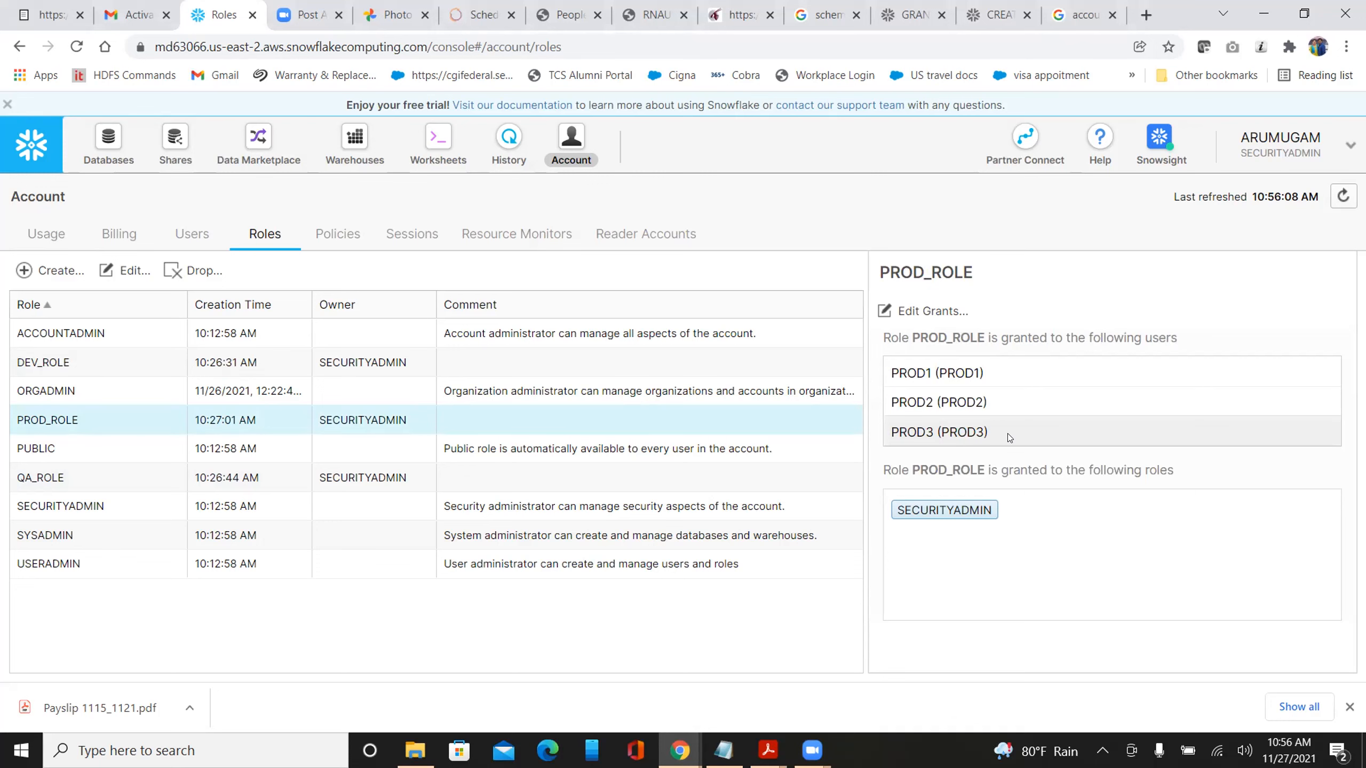
left_click(107, 141)
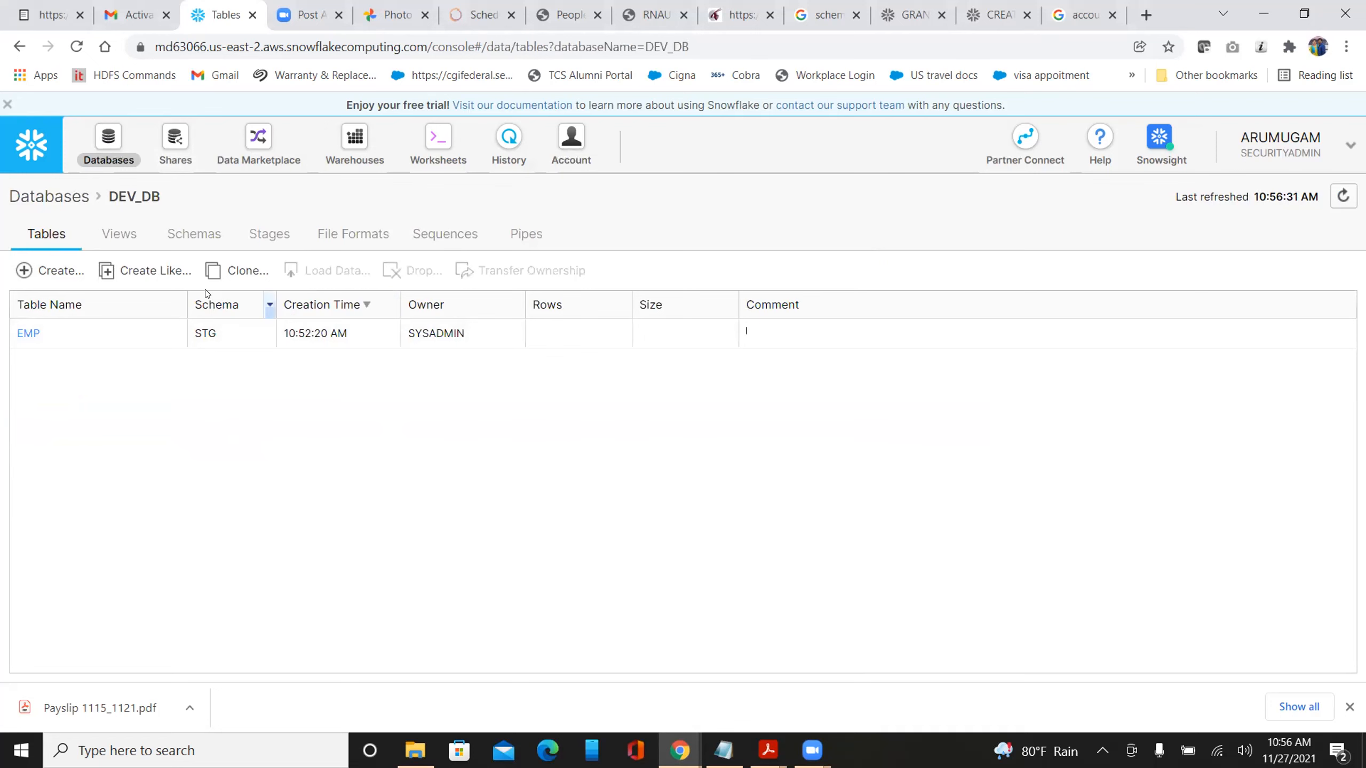
Review the STG schema's grants in DEV_DB, then return to the list of all seven databases
left_click(190, 234)
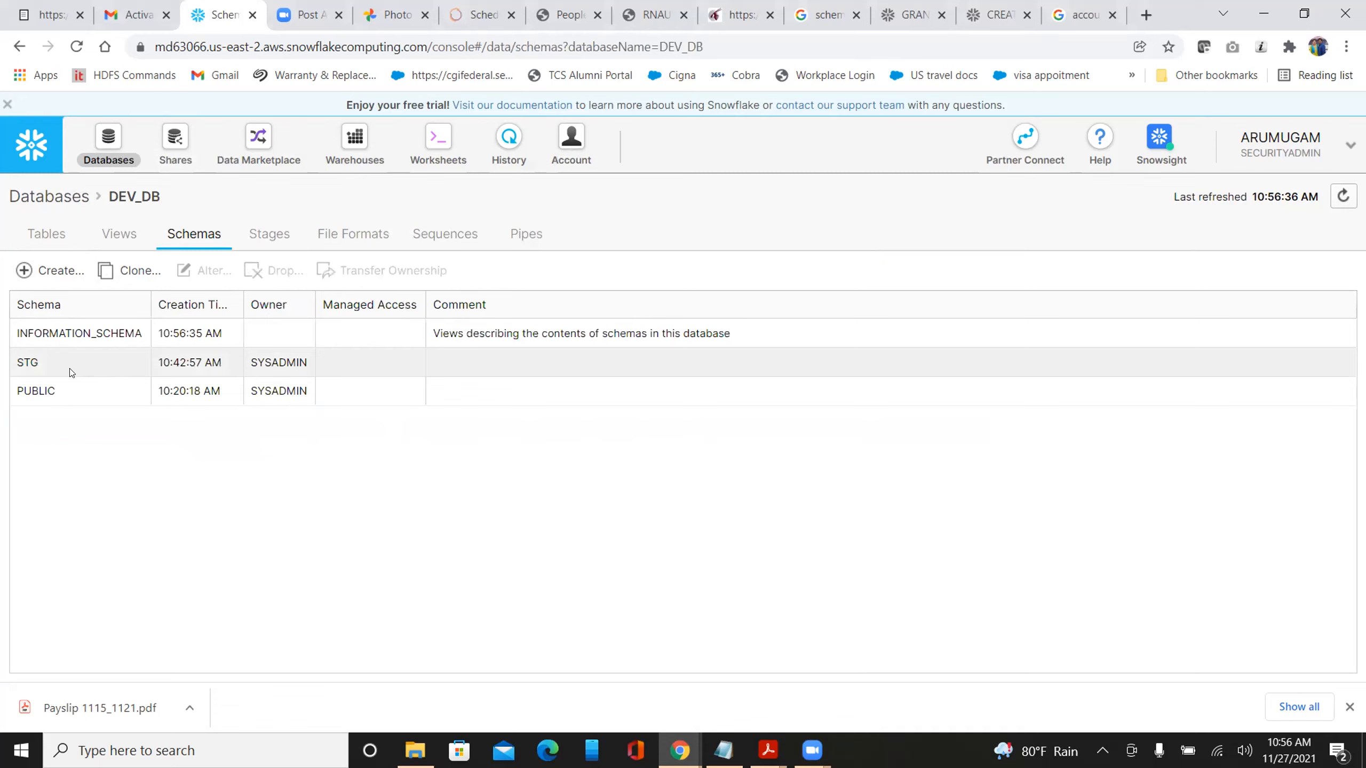
left_click(72, 372)
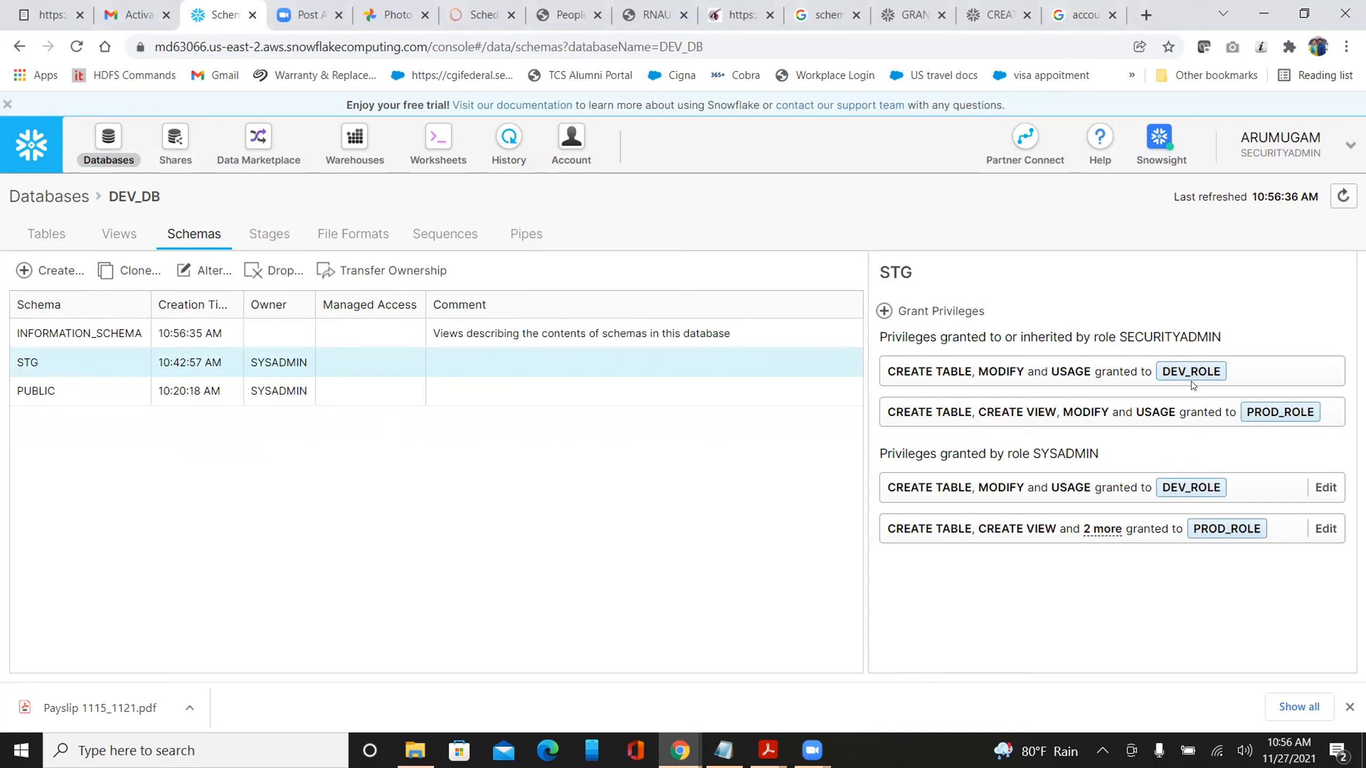
left_click(49, 196)
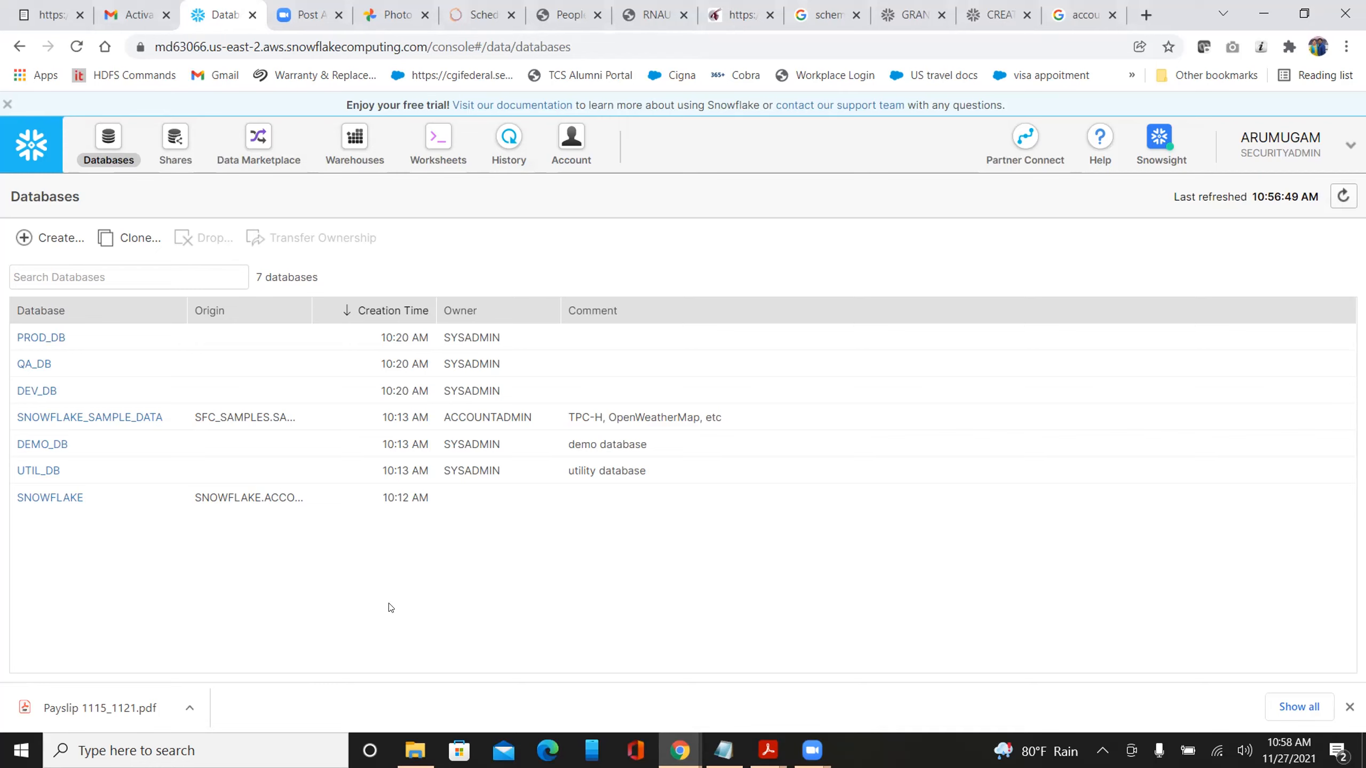
Open PROD_DB's tables, try the EMP table's column details, and dismiss the DESCRIBE error
left_click(46, 338)
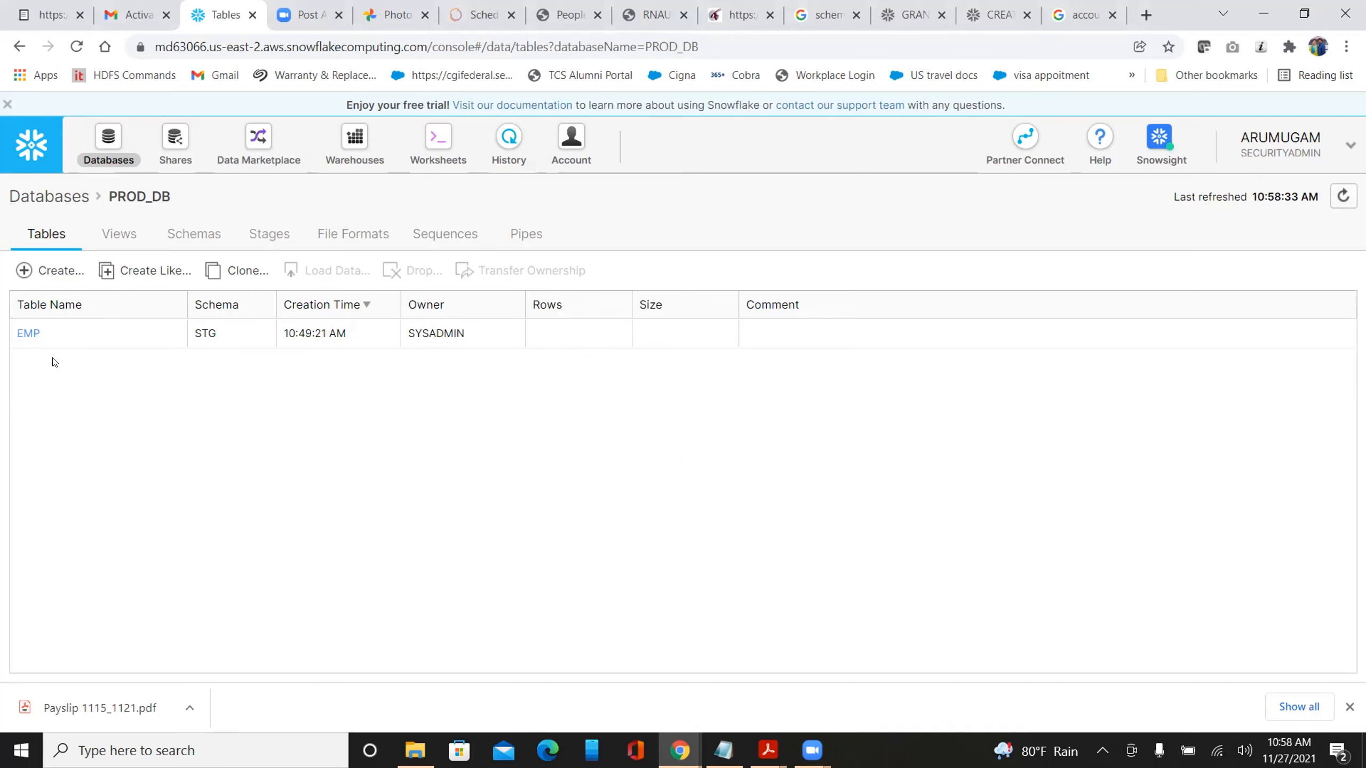
left_click(29, 333)
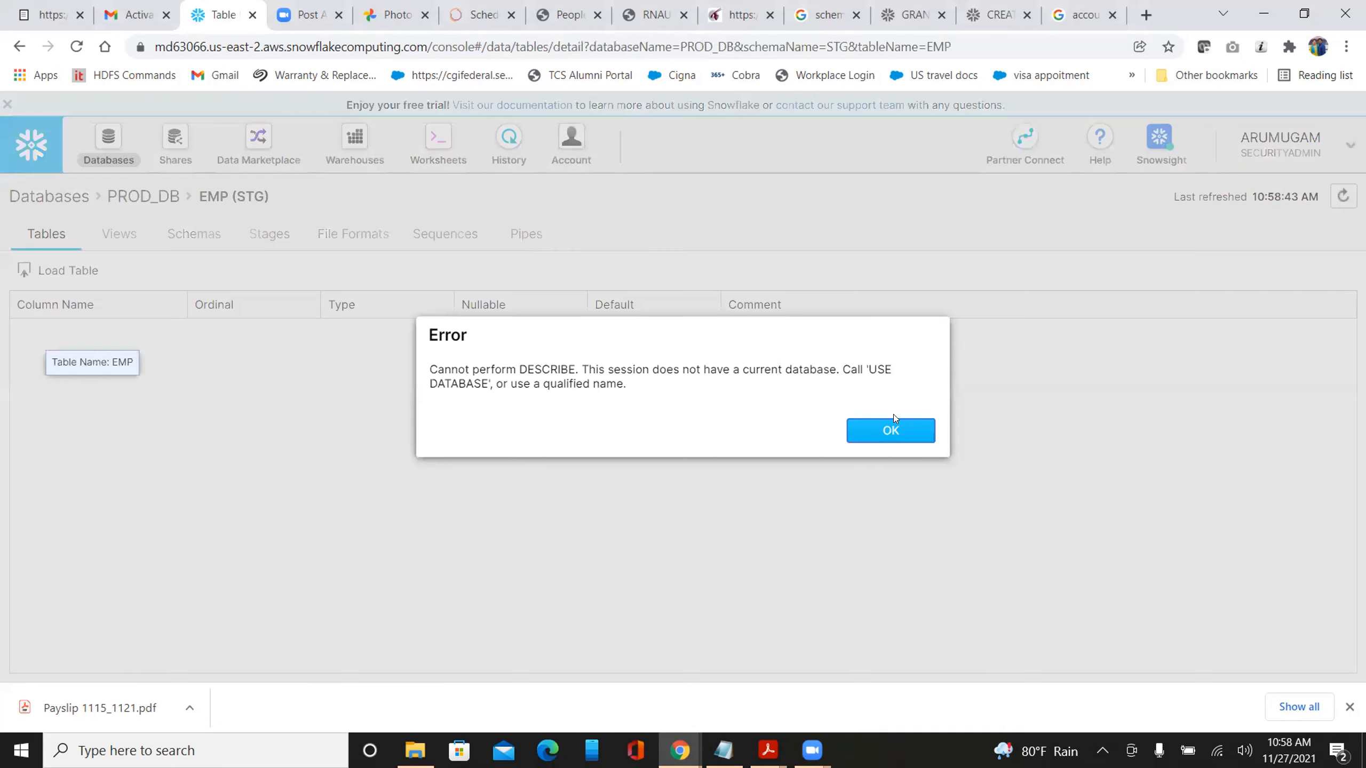
left_click(895, 437)
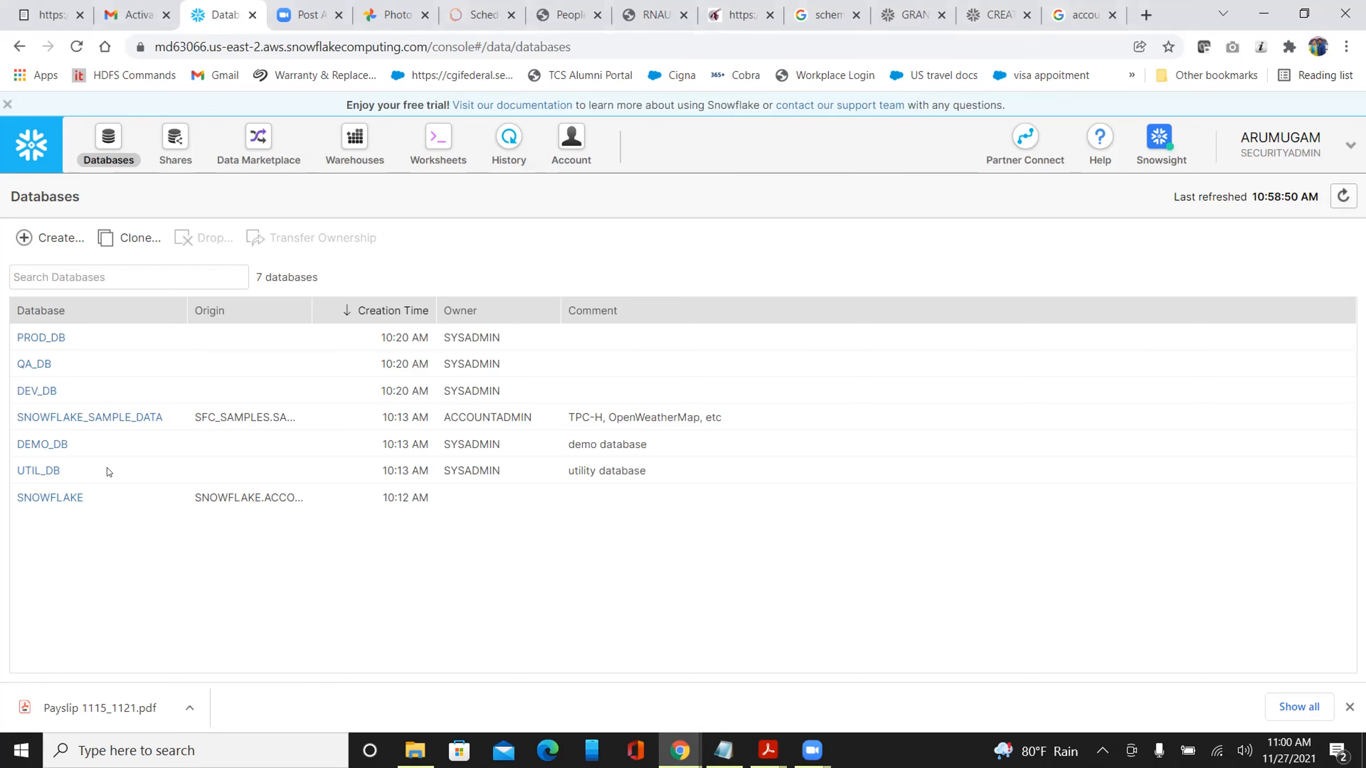
Check DEV_DB's tables, then show DEV_DB's privileges from the Databases list: 'No Permissions Granted'
left_click(33, 391)
left_click(48, 390)
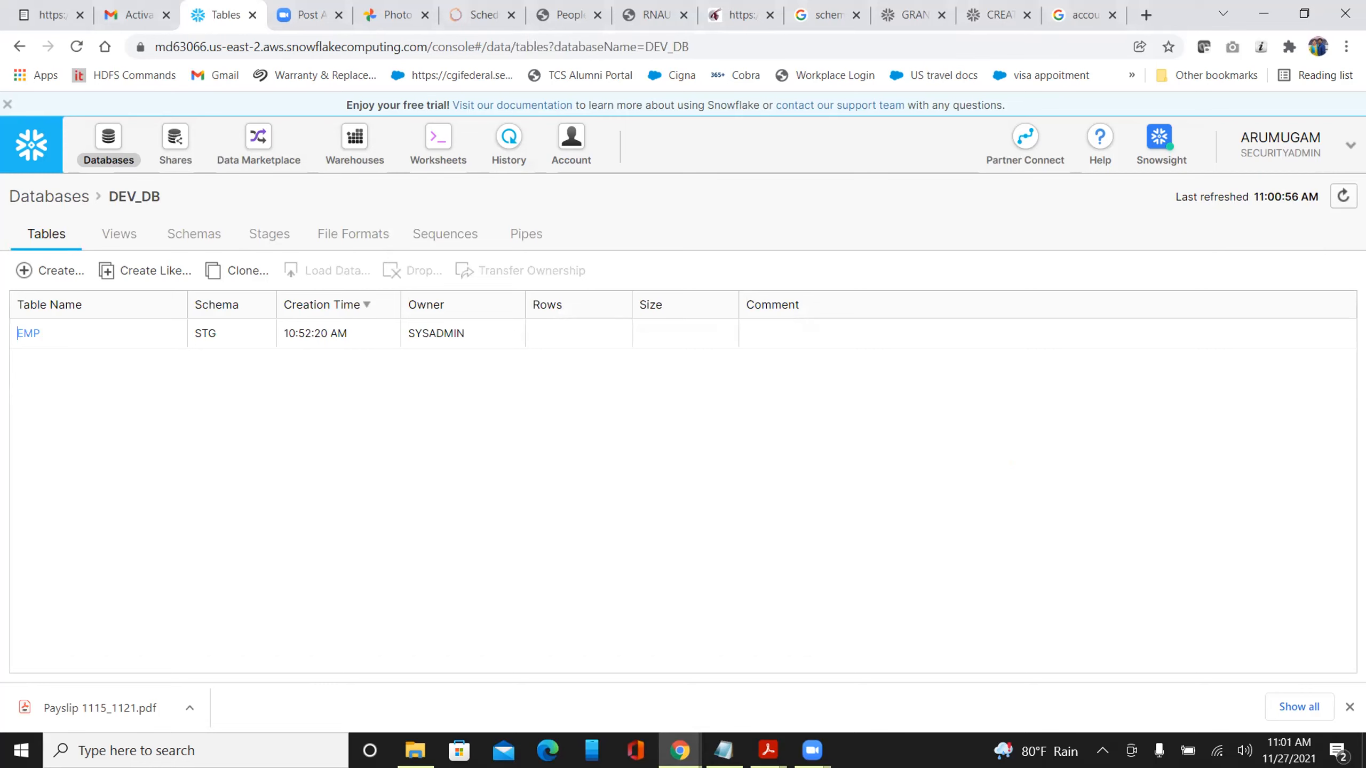
left_click(39, 195)
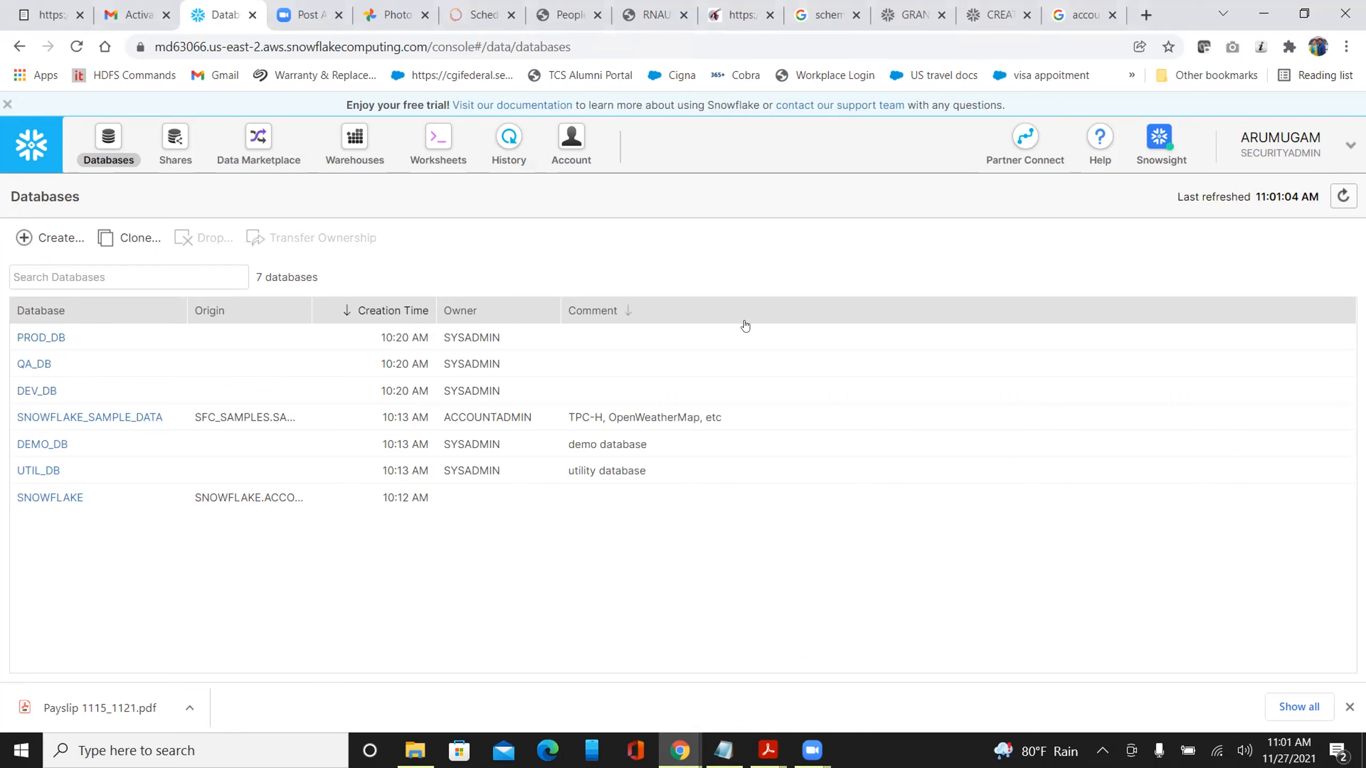
left_click(924, 398)
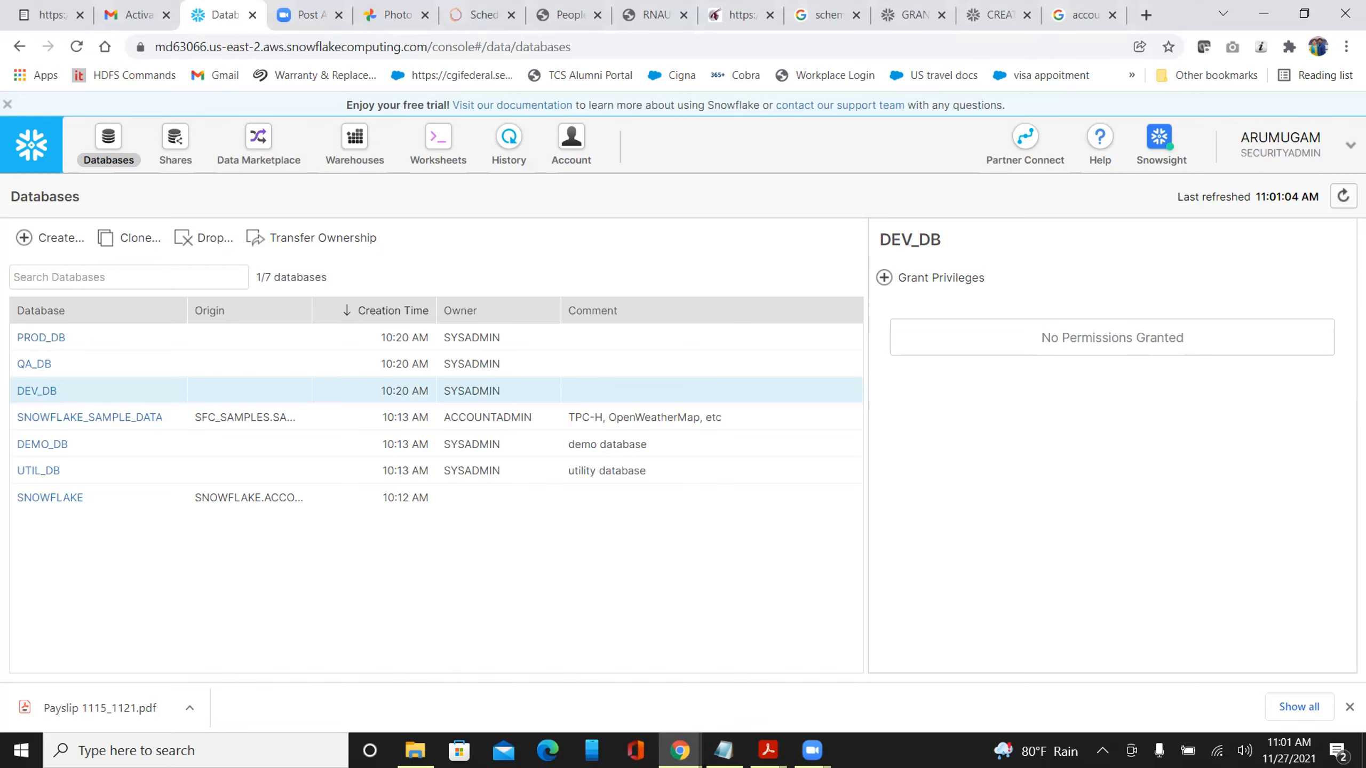
Switch the active role to SYSADMIN and reopen DEV_DB's privileges, now listing SYSADMIN as owner
left_click(1342, 146)
mouse_move(1295, 205)
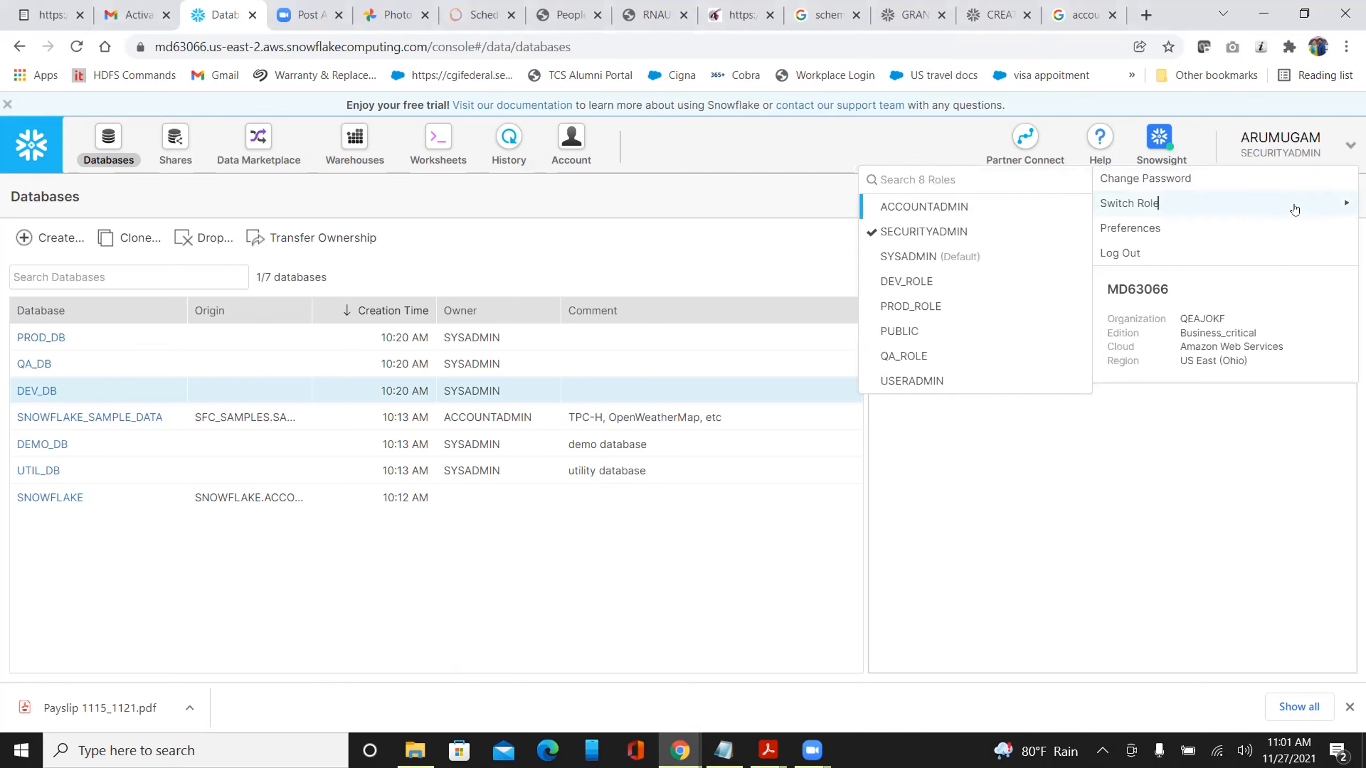
left_click(940, 257)
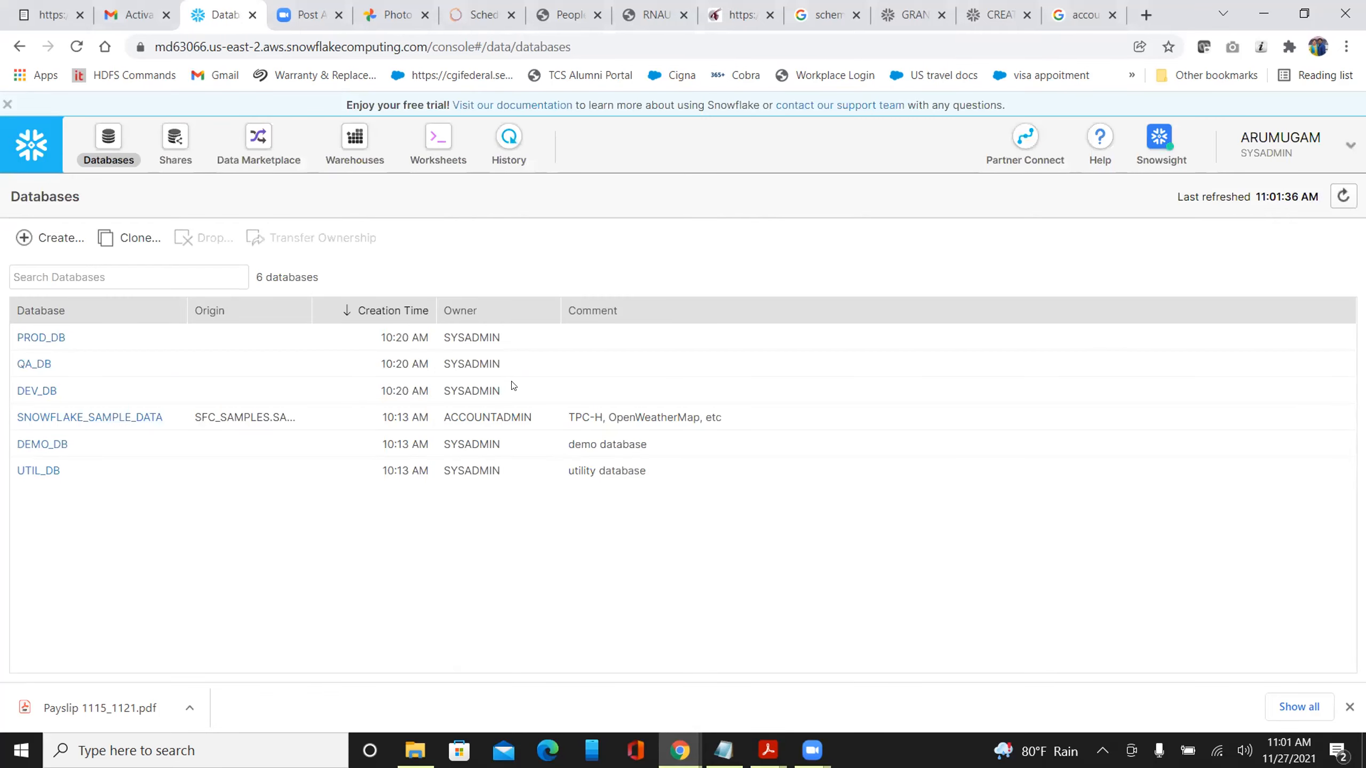
left_click(516, 390)
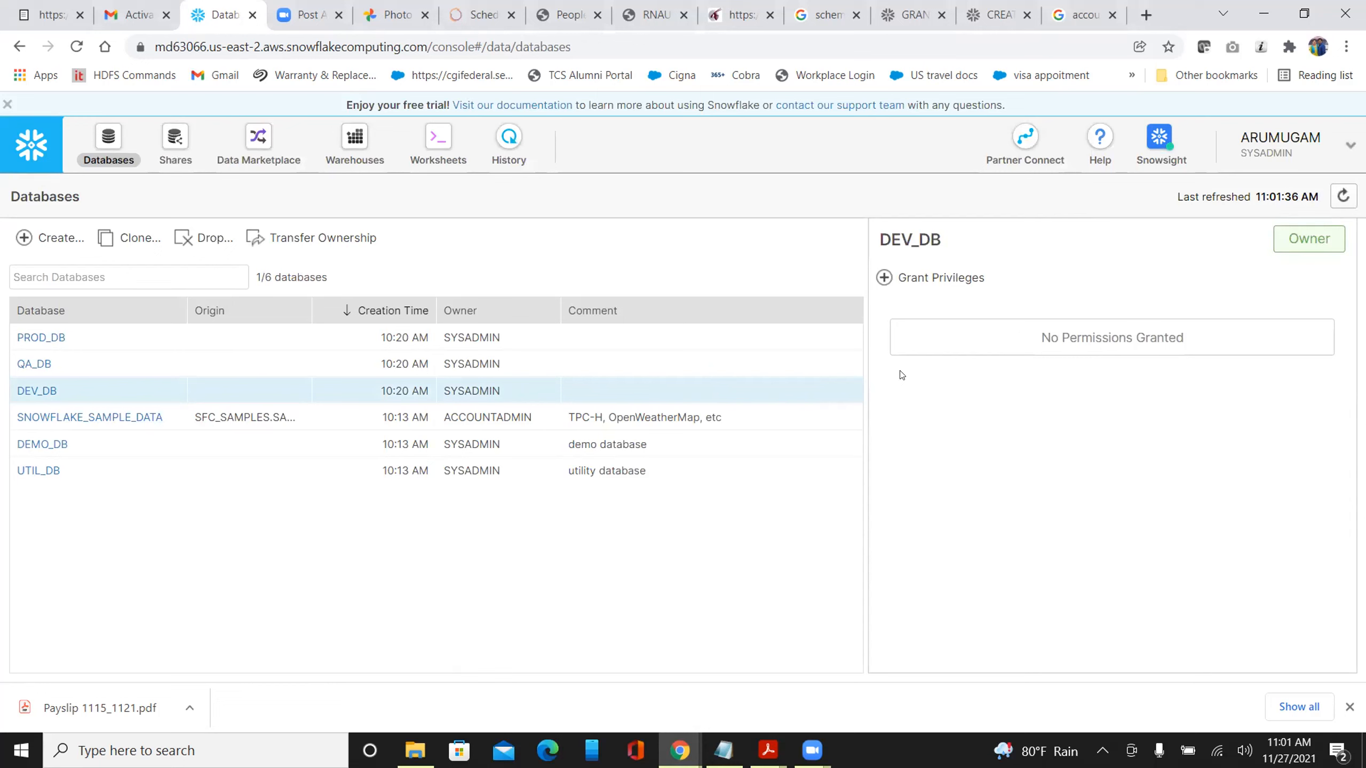
Open the 'Grant privileges on database DEV_DB' dialog and browse its privilege and role choices
left_click(897, 284)
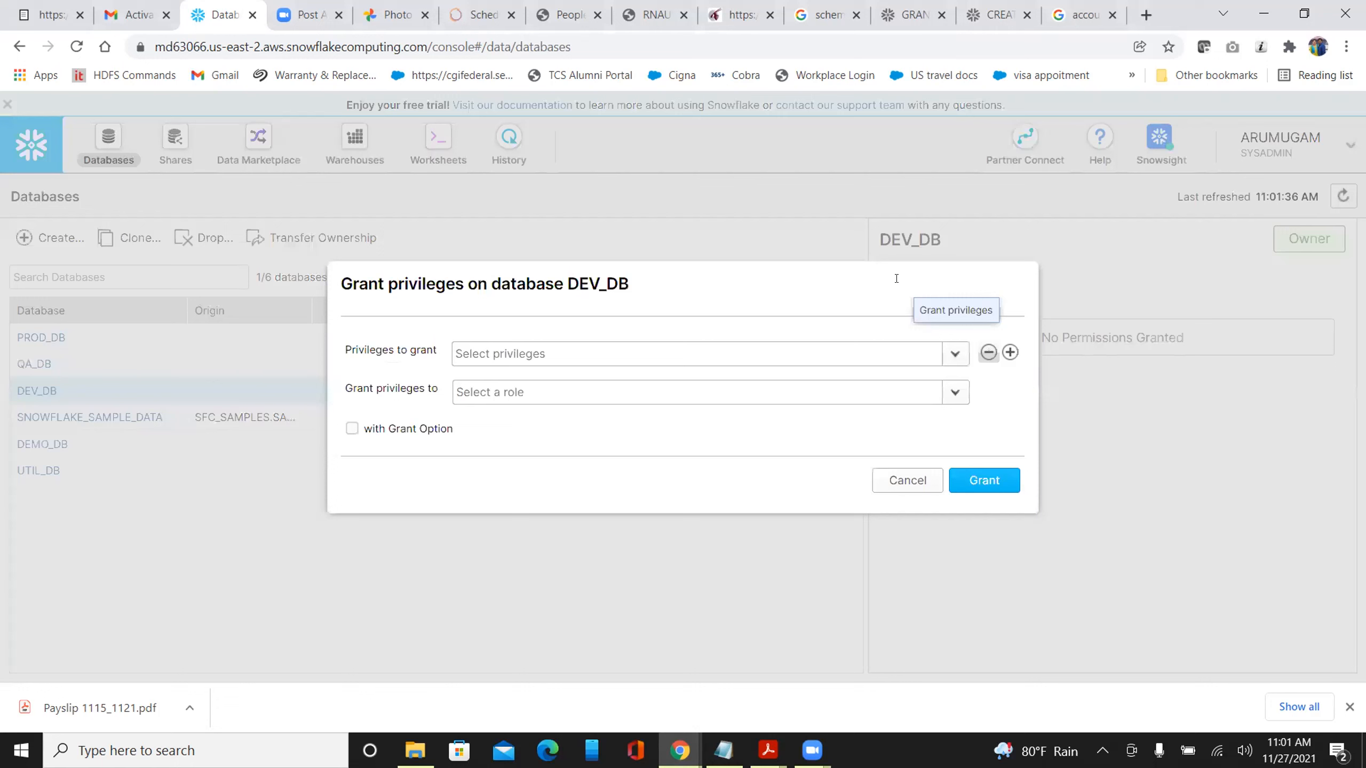
left_click(945, 396)
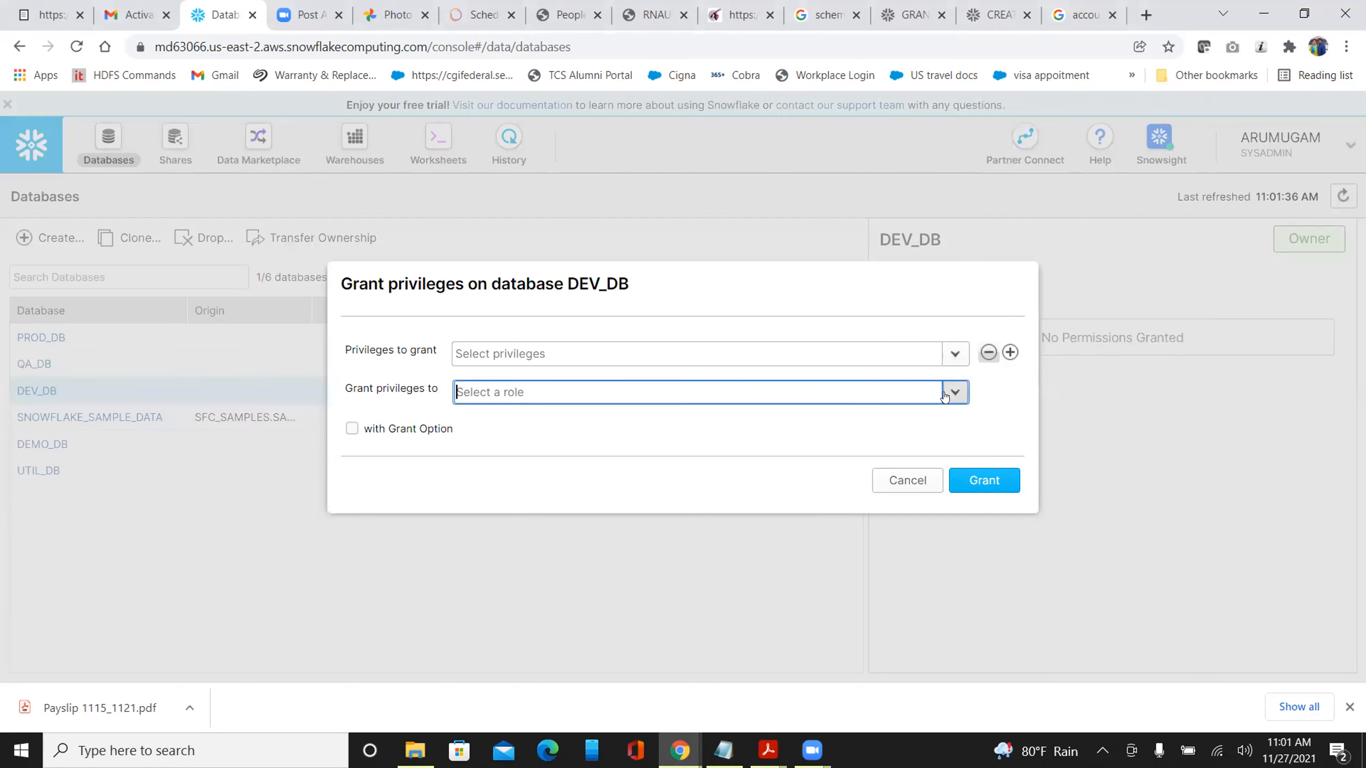
left_click(956, 355)
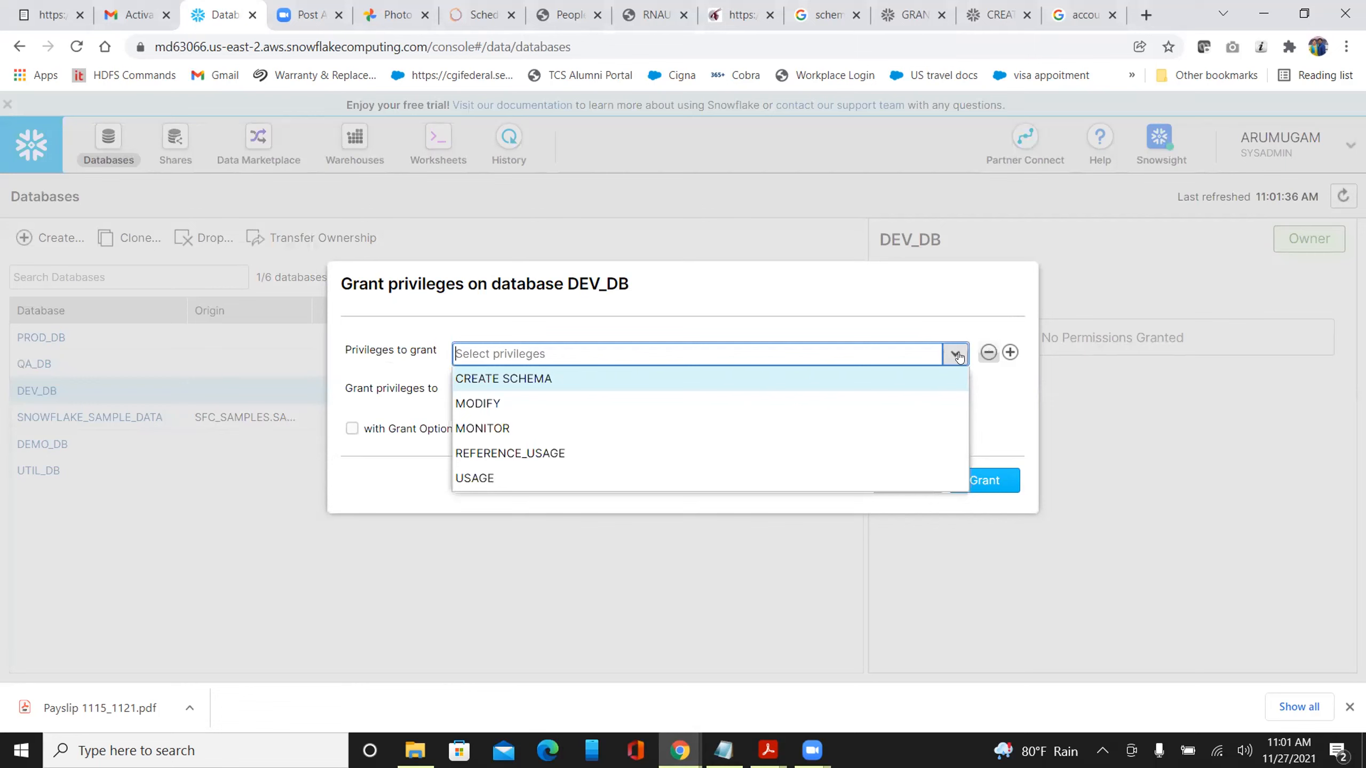
left_click(1007, 404)
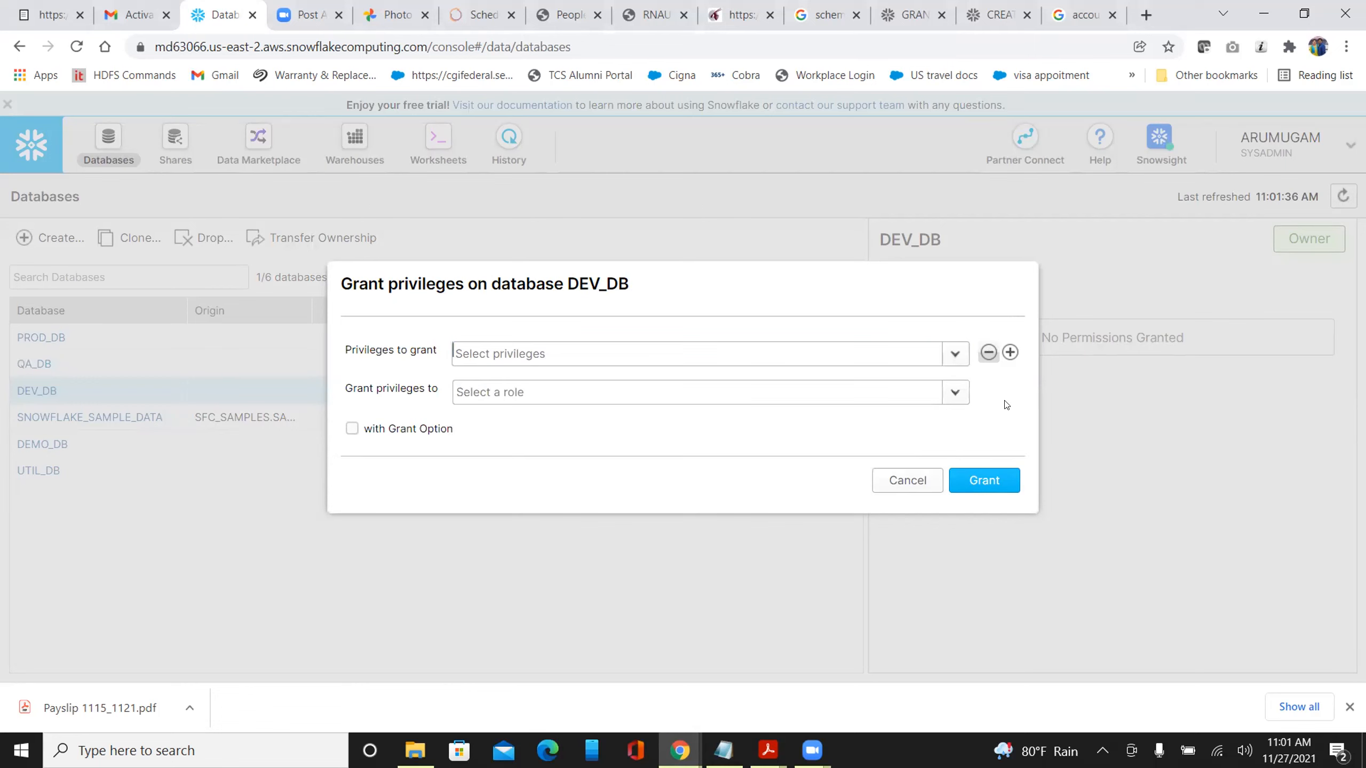
left_click(953, 403)
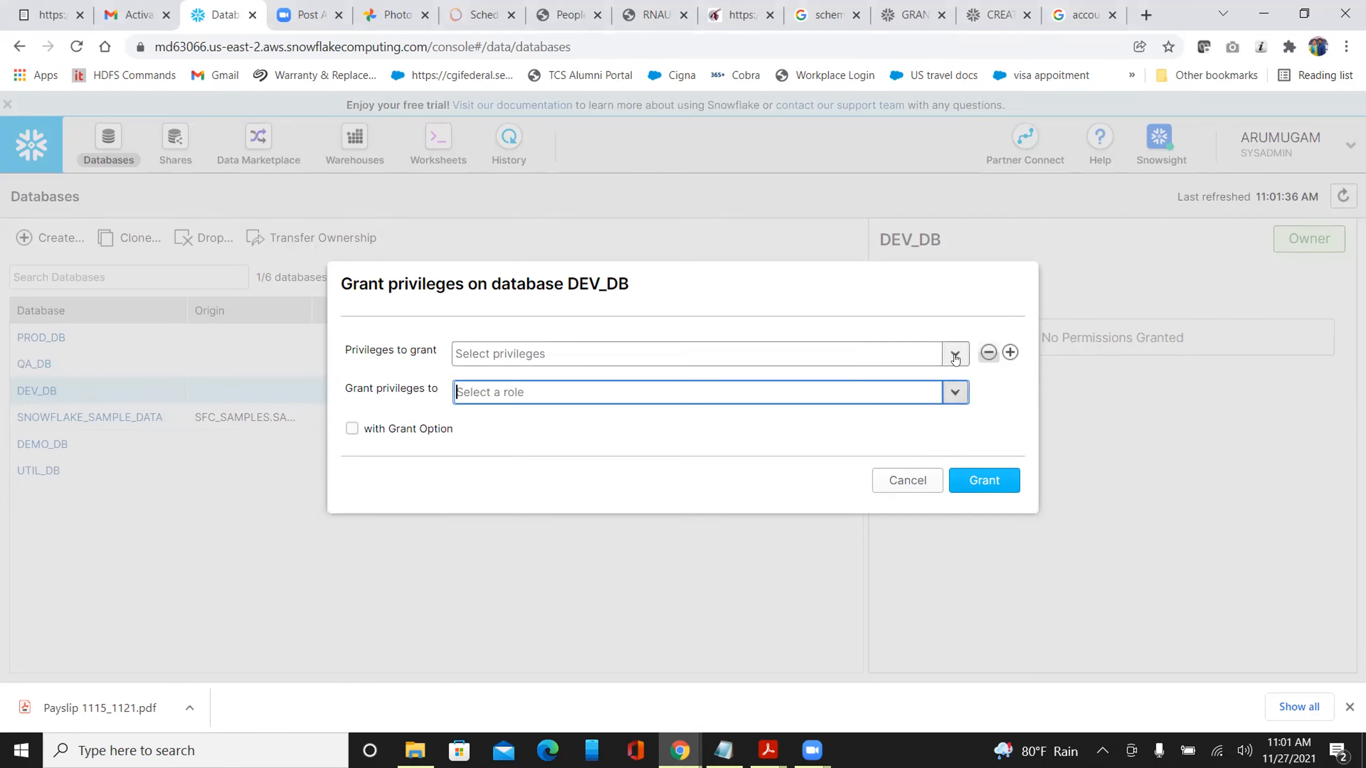
Cancel the DEV_DB grant, show PROD_DB's privileges ('No Permissions Granted'), and open the account menu
left_click(916, 482)
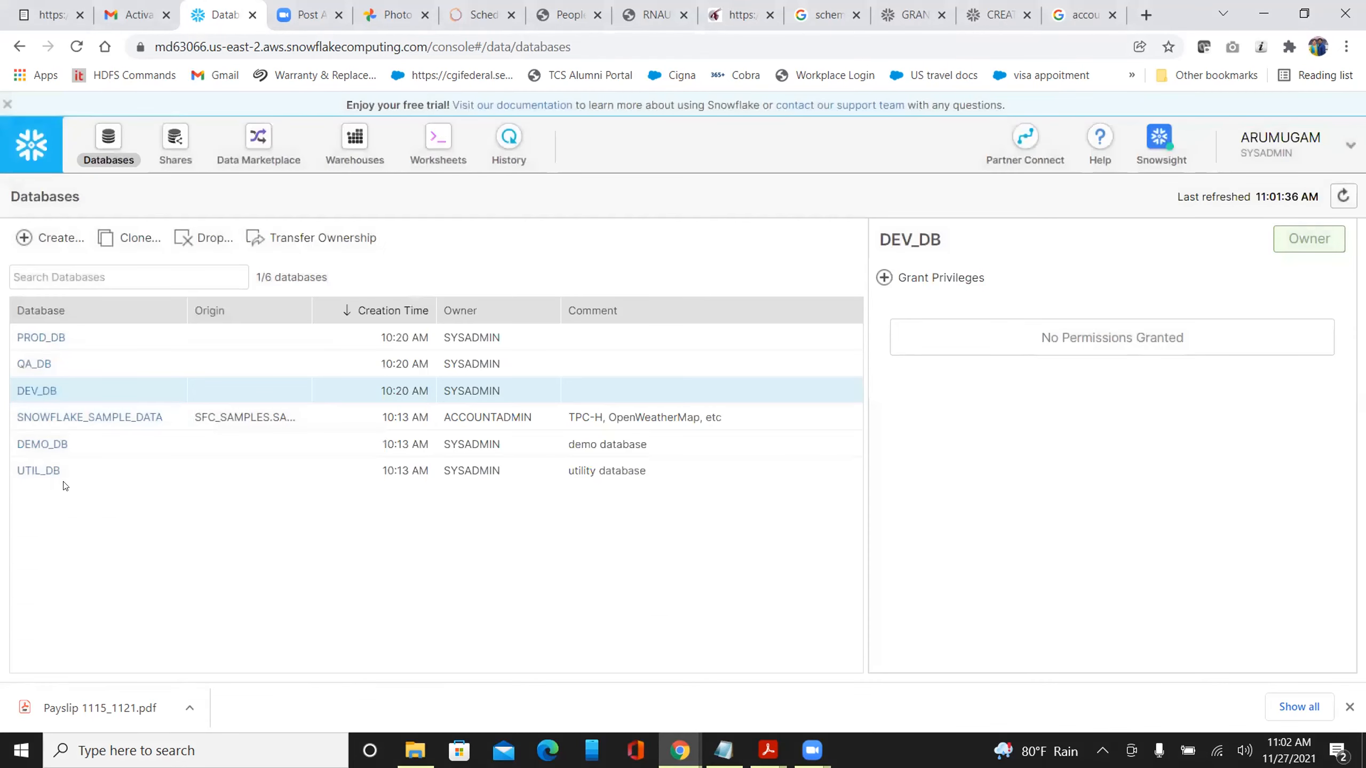
left_click(40, 338)
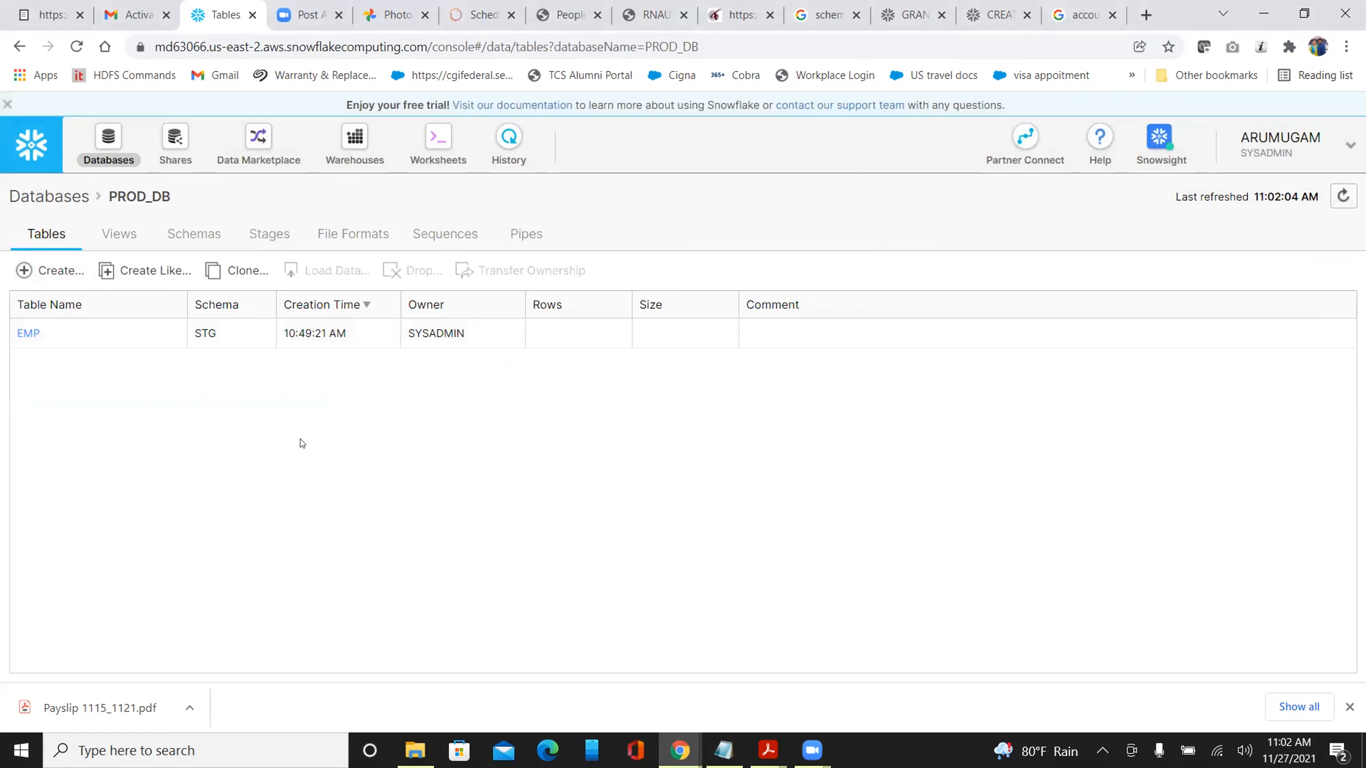
left_click(50, 196)
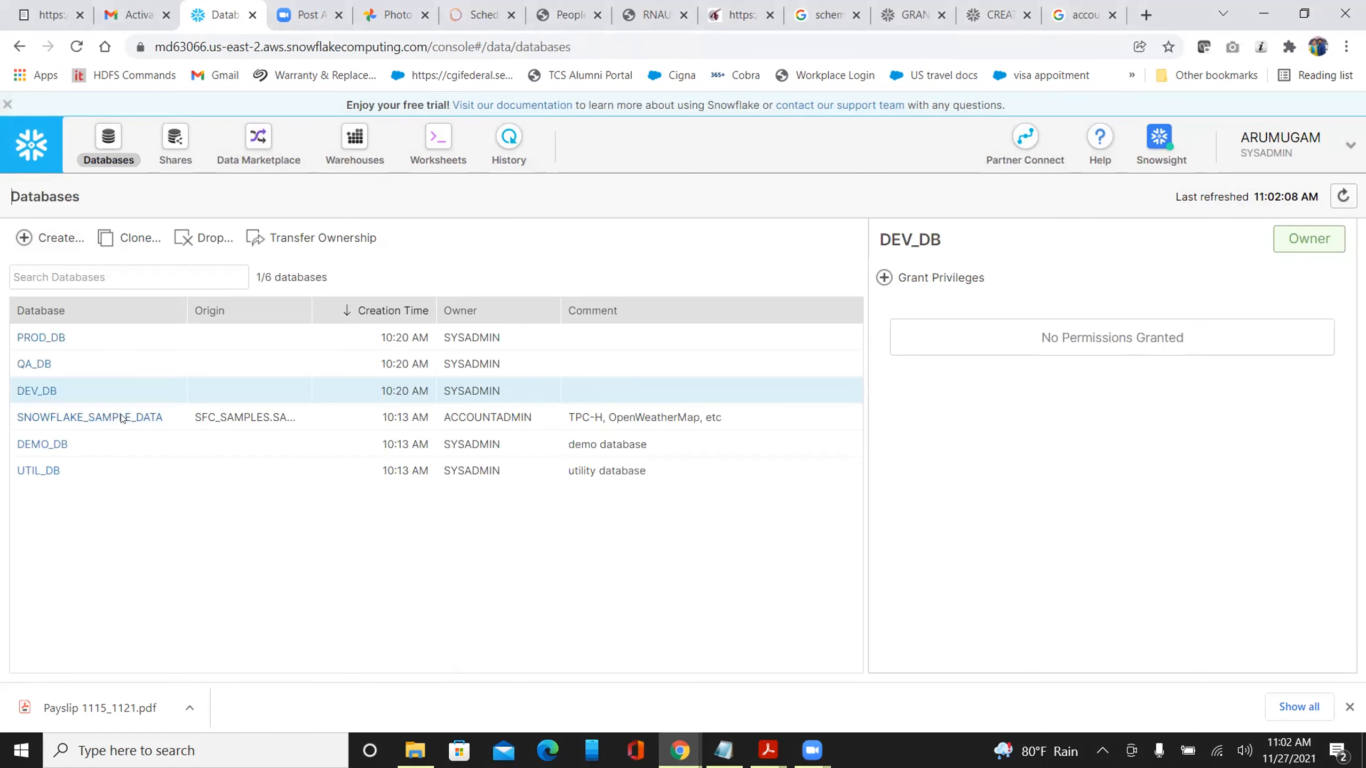
left_click(588, 339)
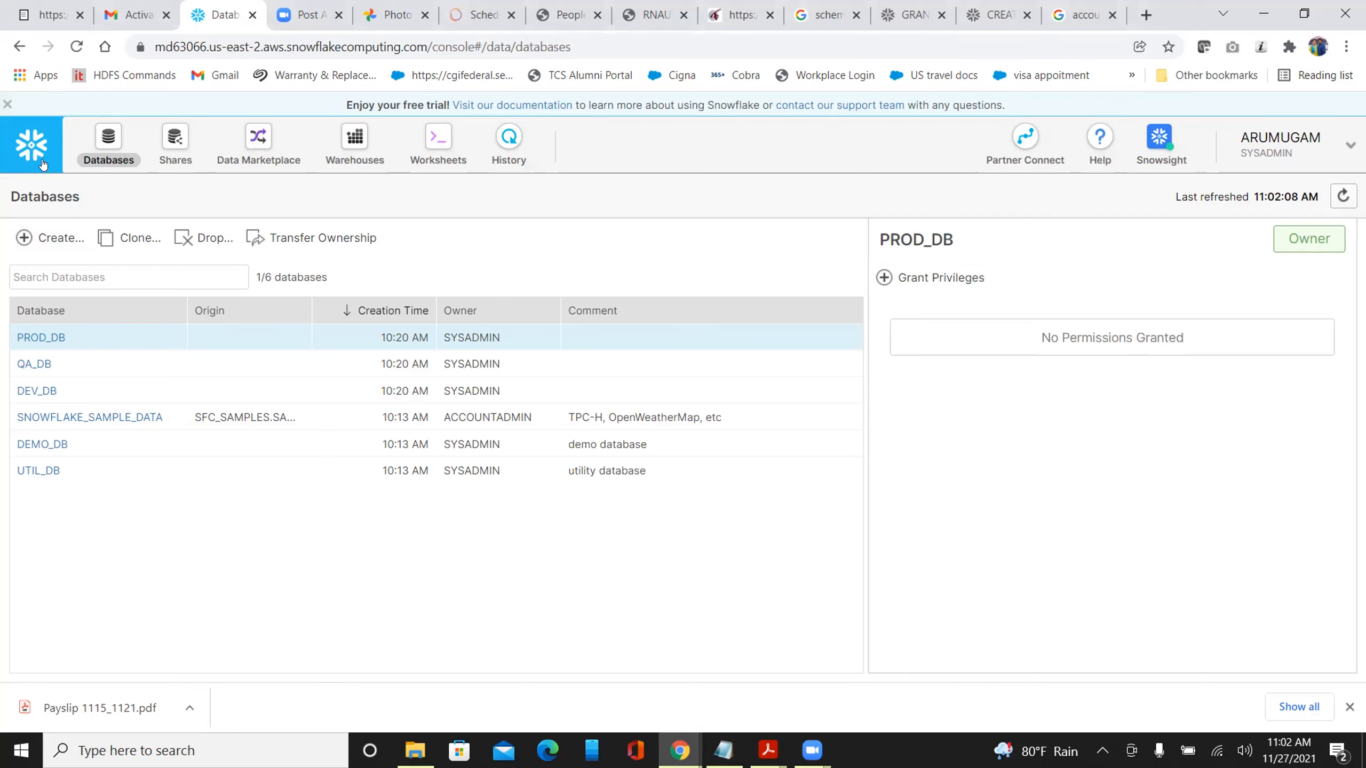
left_click(1247, 159)
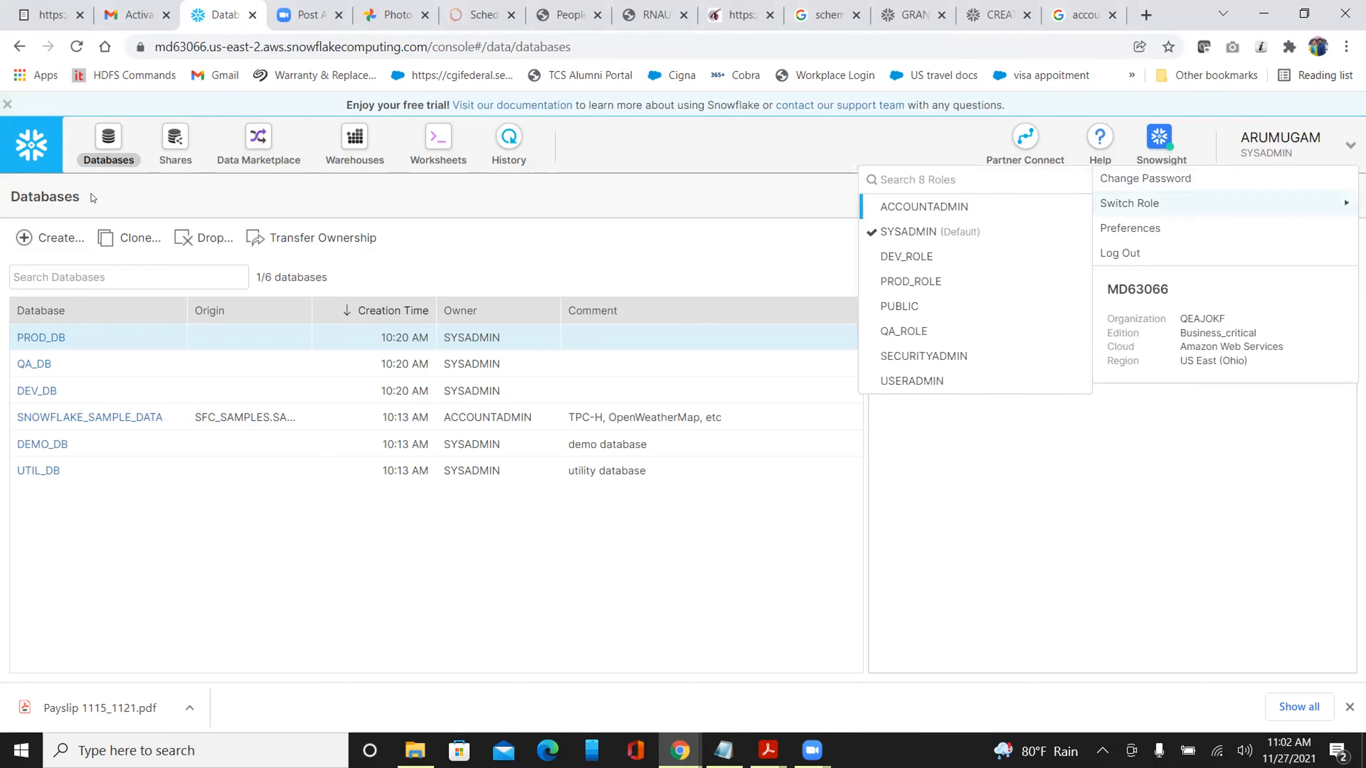
Return to the worksheet, collapse the DEV_DB object tree, and copy the worksheet's URL
left_click(31, 153)
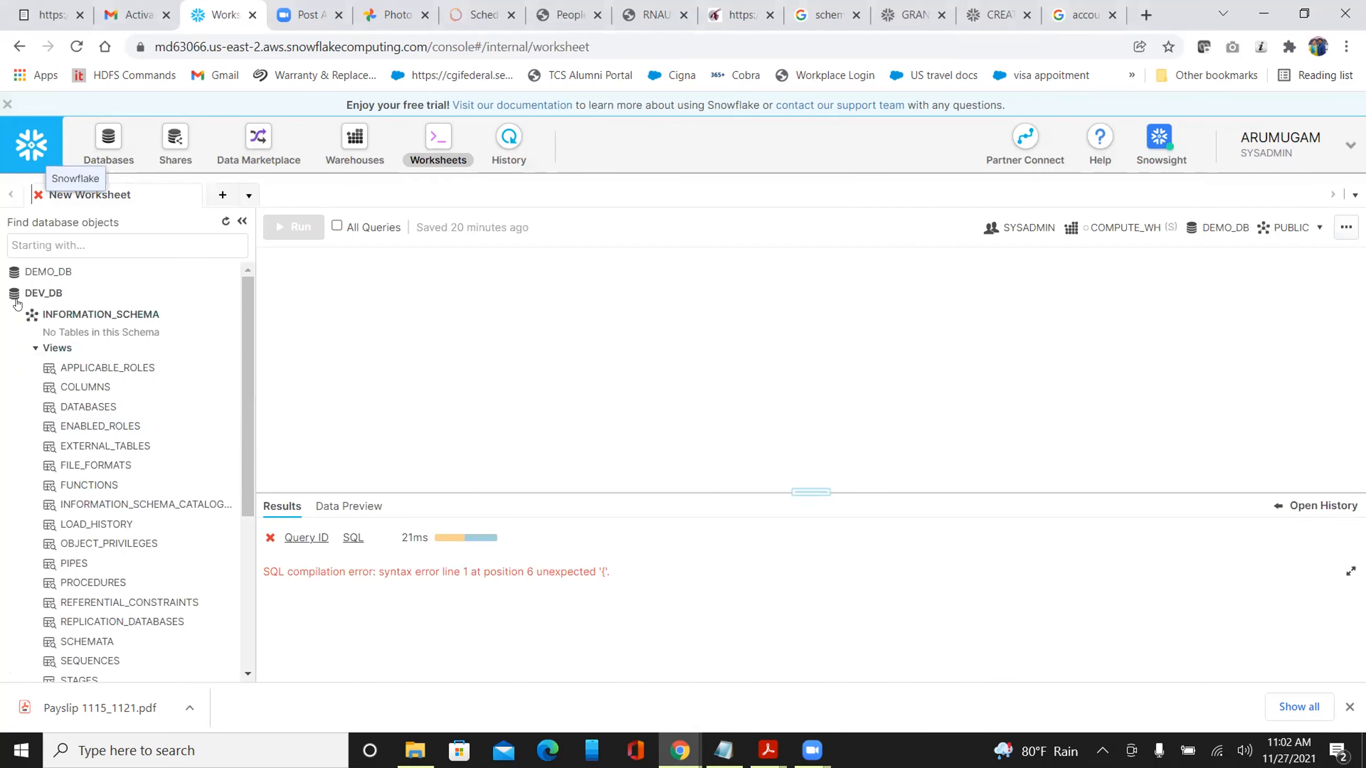
left_click(43, 296)
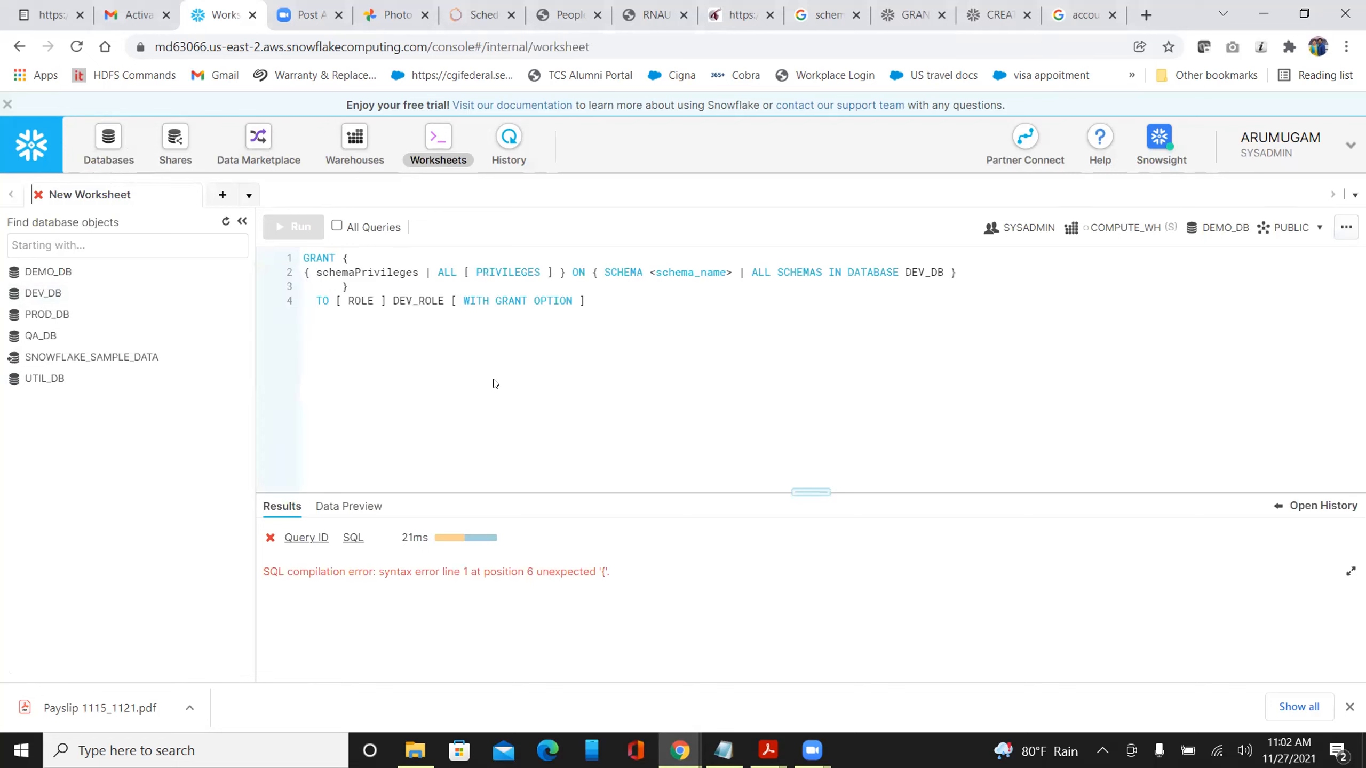
left_click(267, 47)
key("ctrl+c")
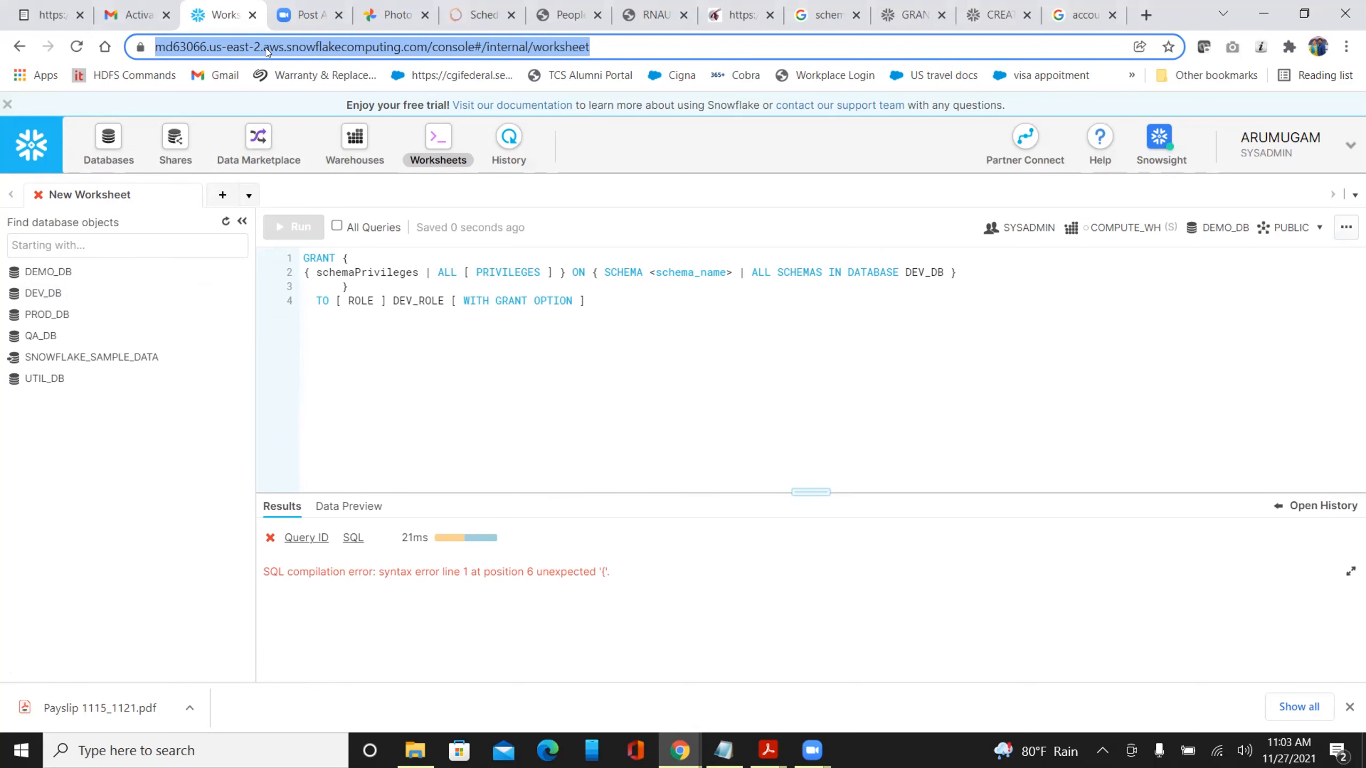
Load the copied worksheet URL in a new Chrome tab, reaching the Sign in to Snowflake page
left_click(1146, 15)
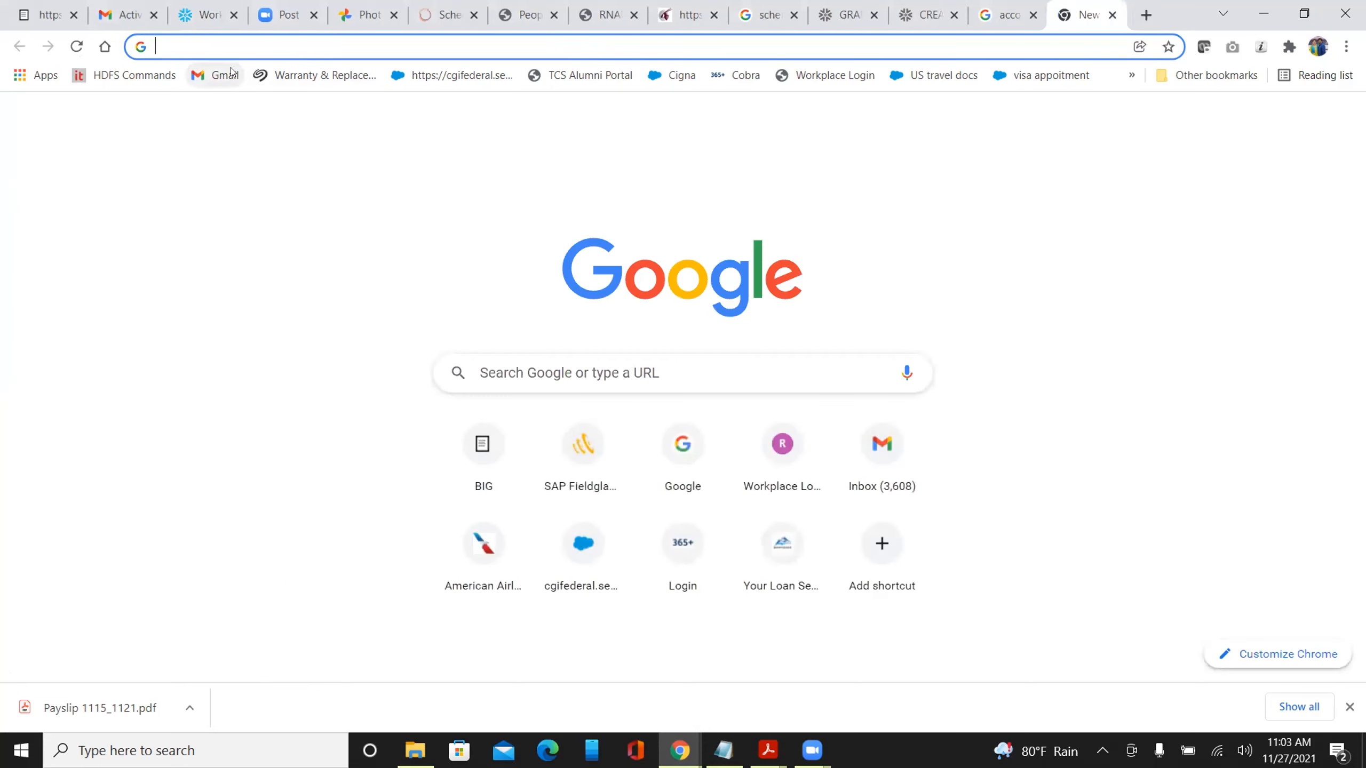
key("ctrl+v")
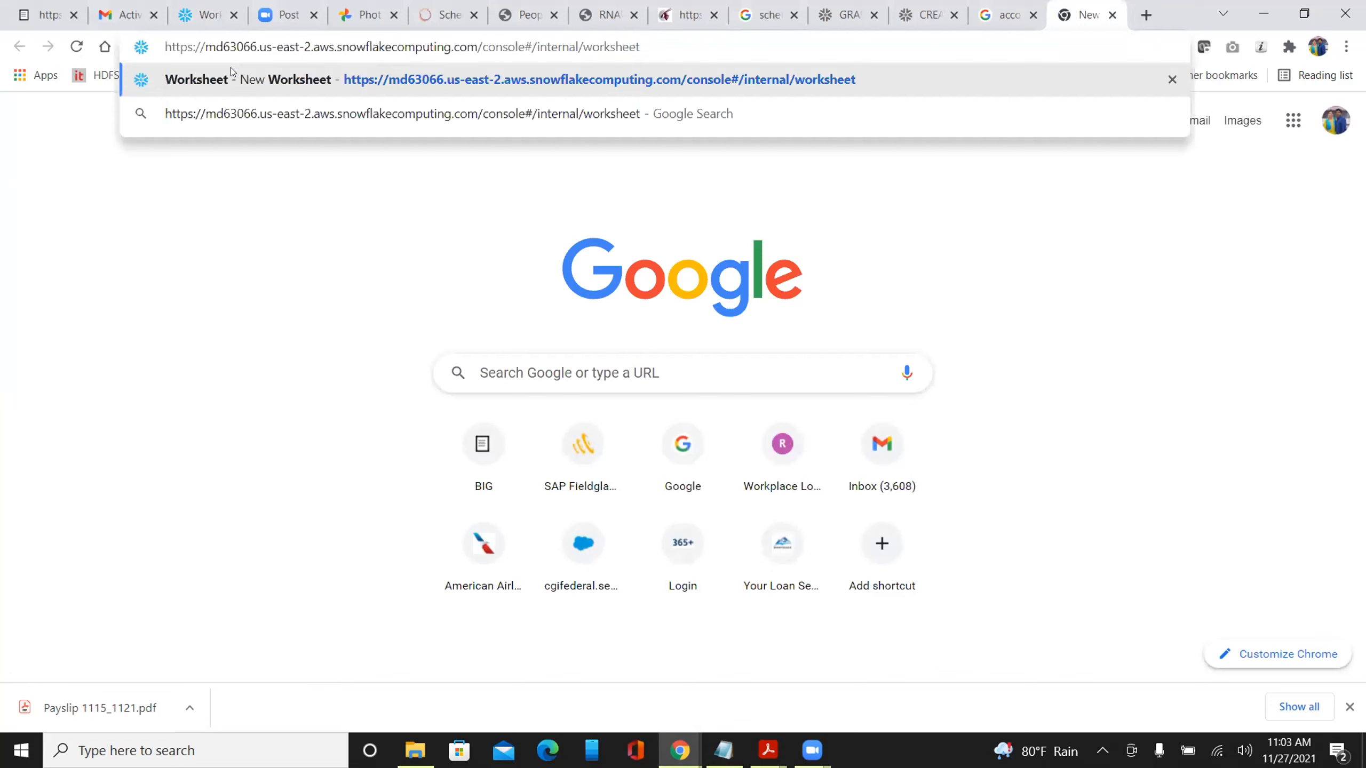
left_click(651, 77)
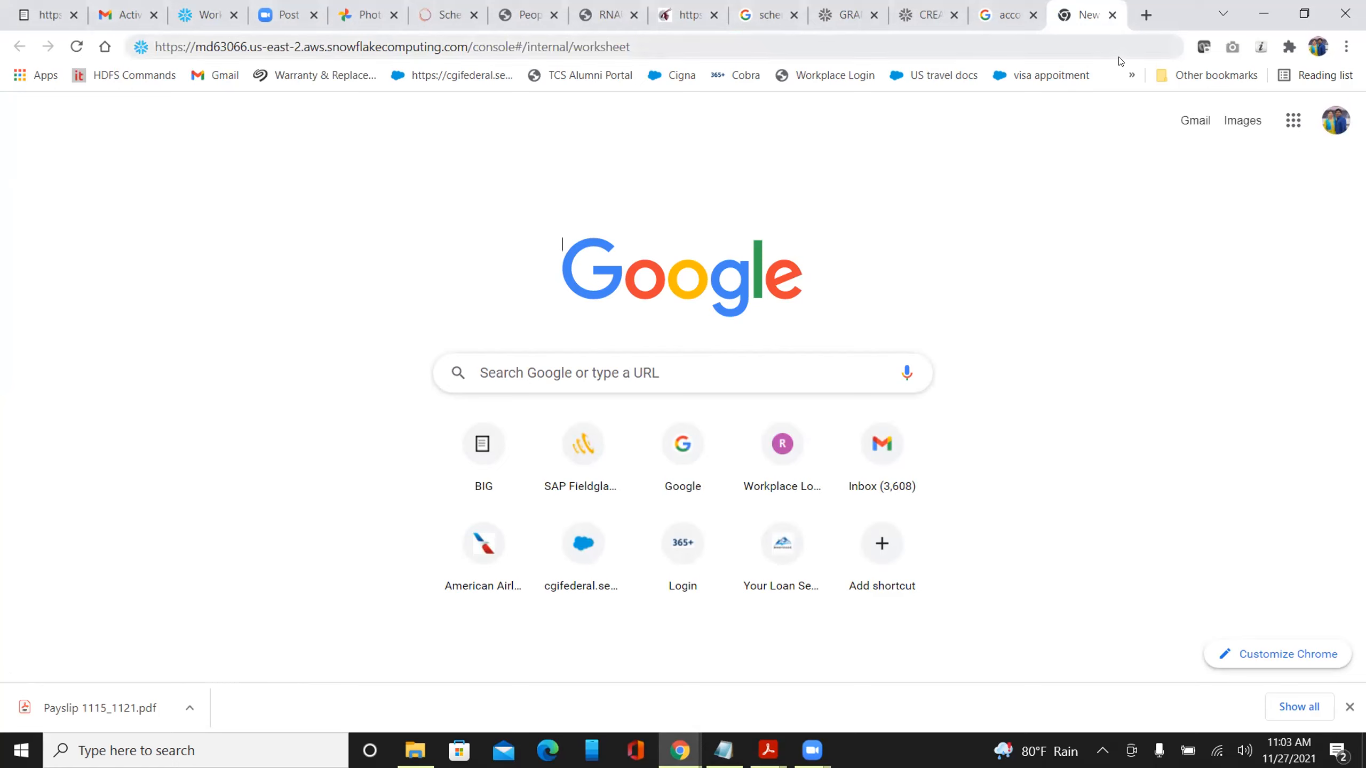
left_click(1120, 43)
key("Return")
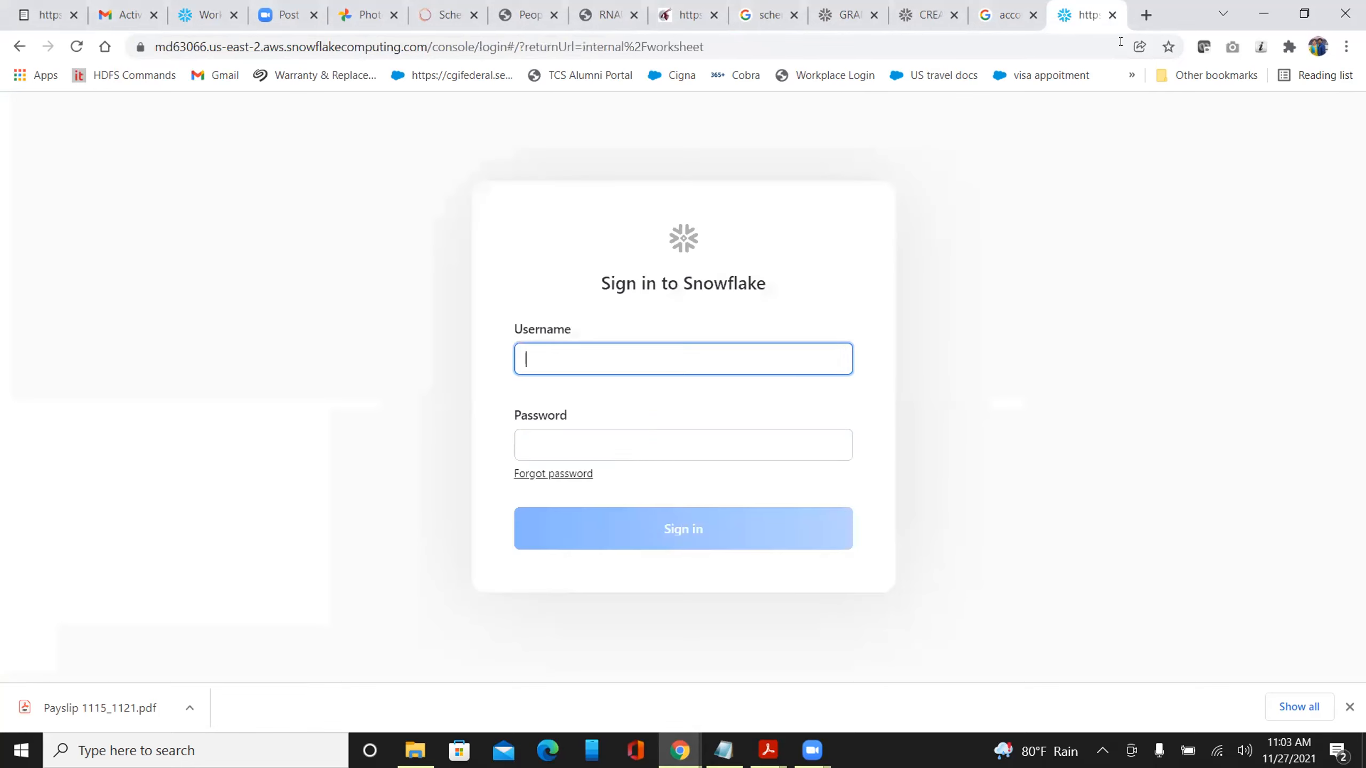
Replace the autofilled credentials with username dev1 and its password, sign in, and decline saving it
left_click_drag(590, 365, 437, 369)
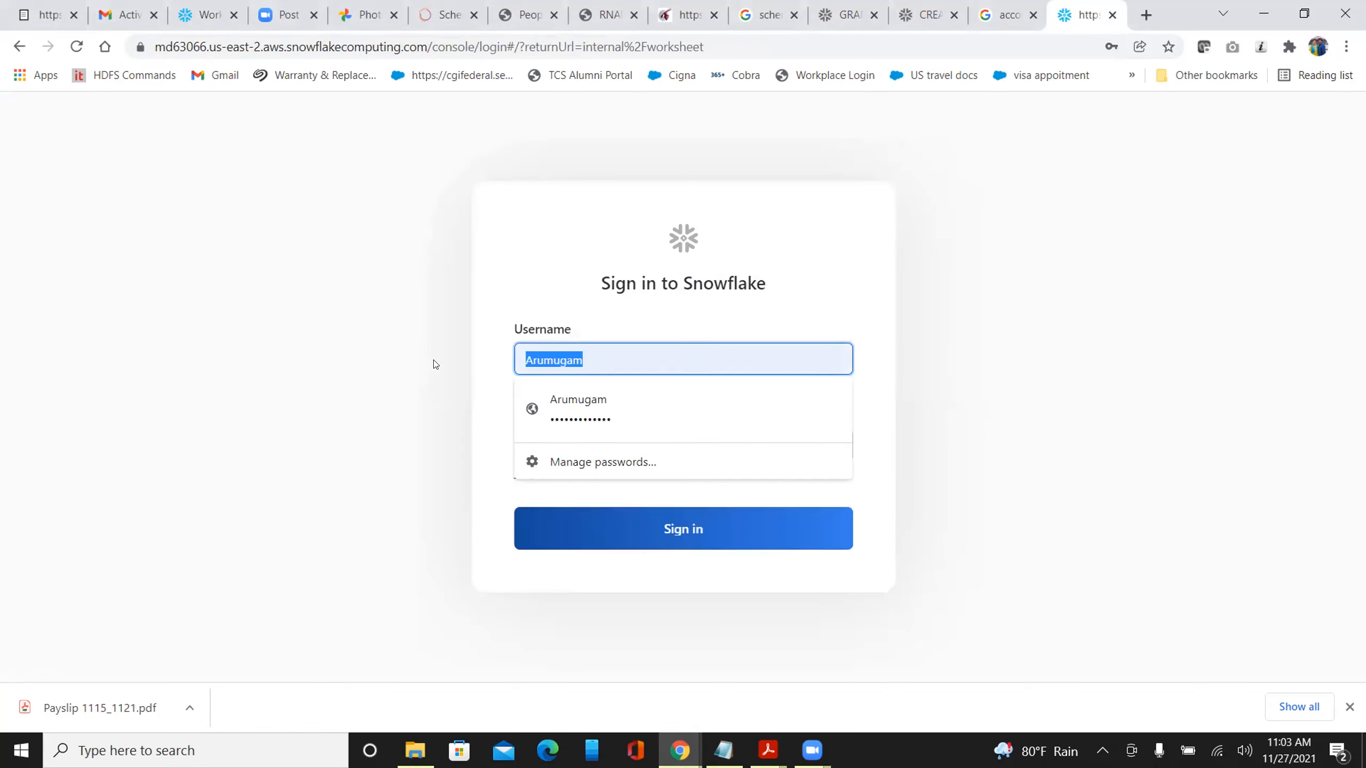
type("dev1")
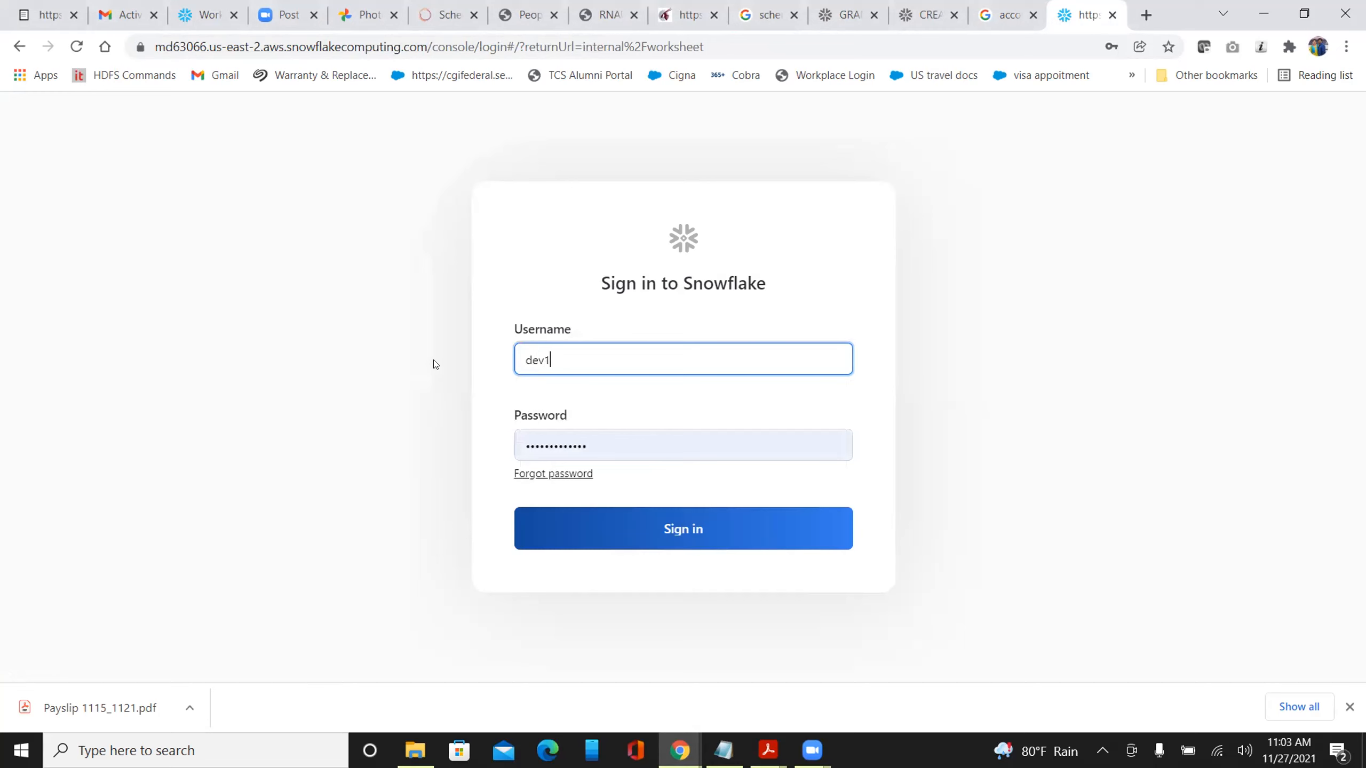
left_click_drag(603, 449, 471, 454)
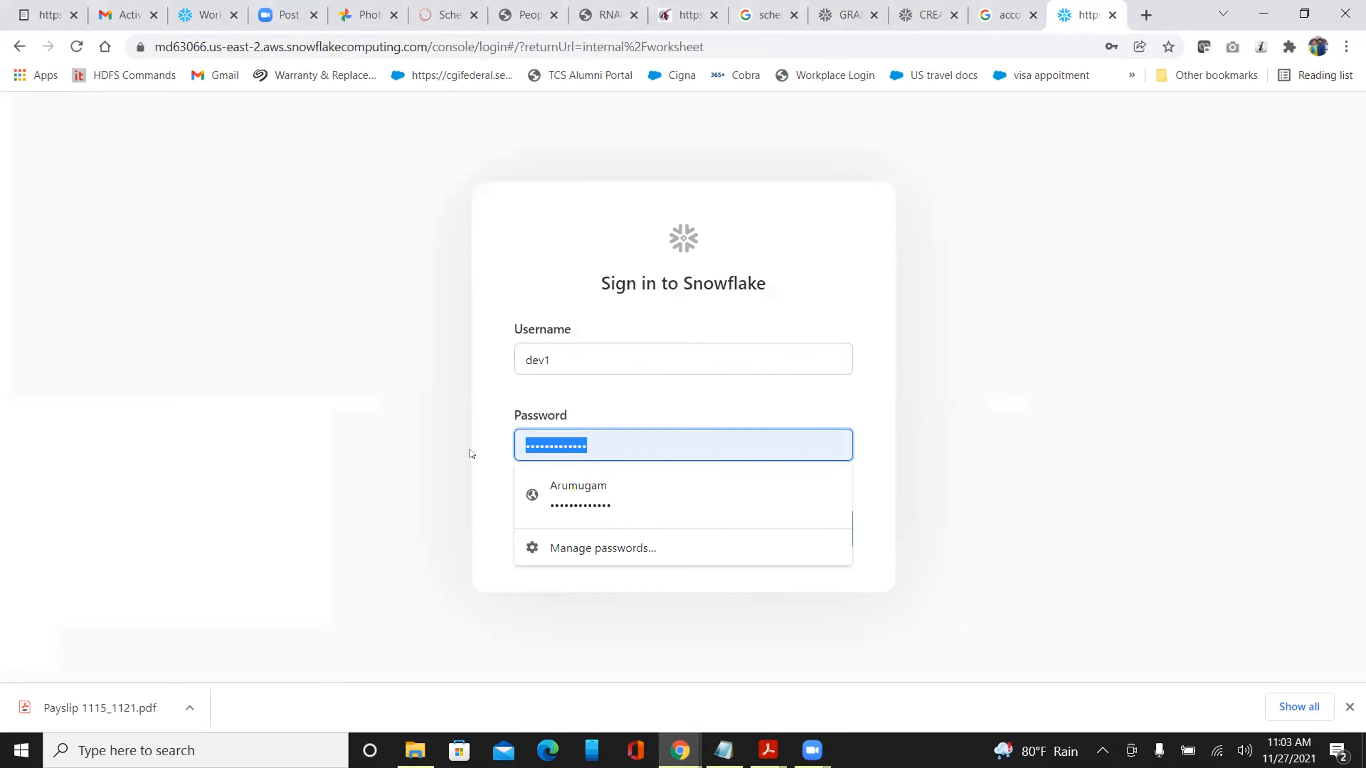
type("•••••••••••••")
left_click(619, 531)
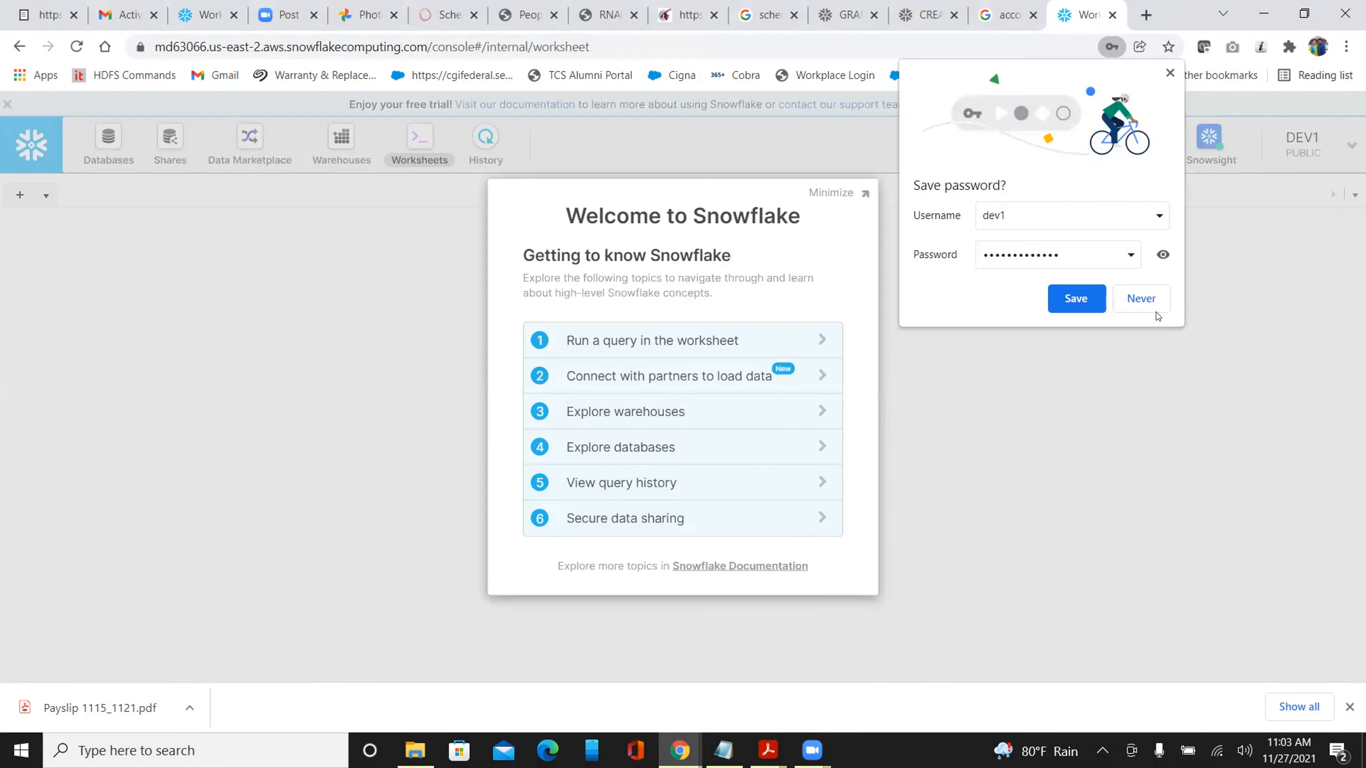
left_click(1152, 302)
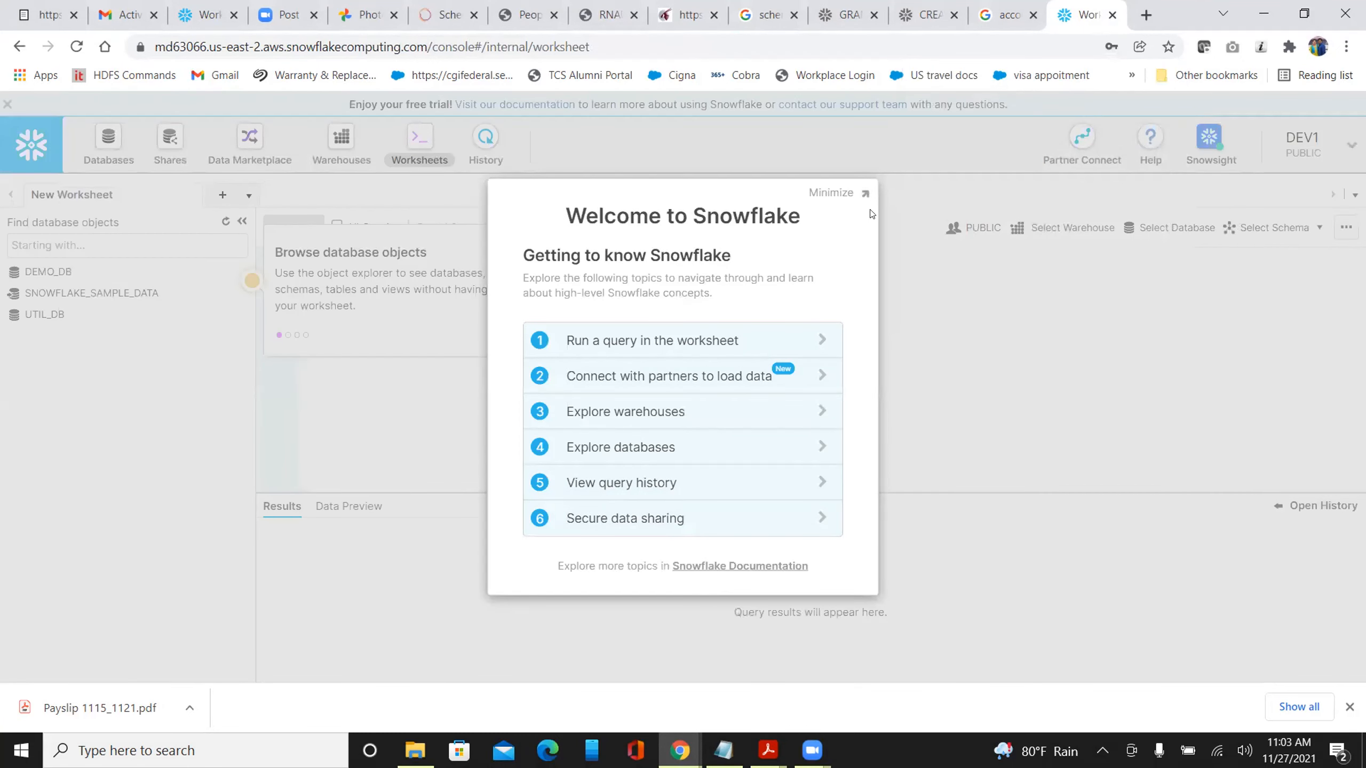
Minimize the Welcome guide, dismiss the Browse database objects tip, and close the Getting Started guide
left_click(862, 192)
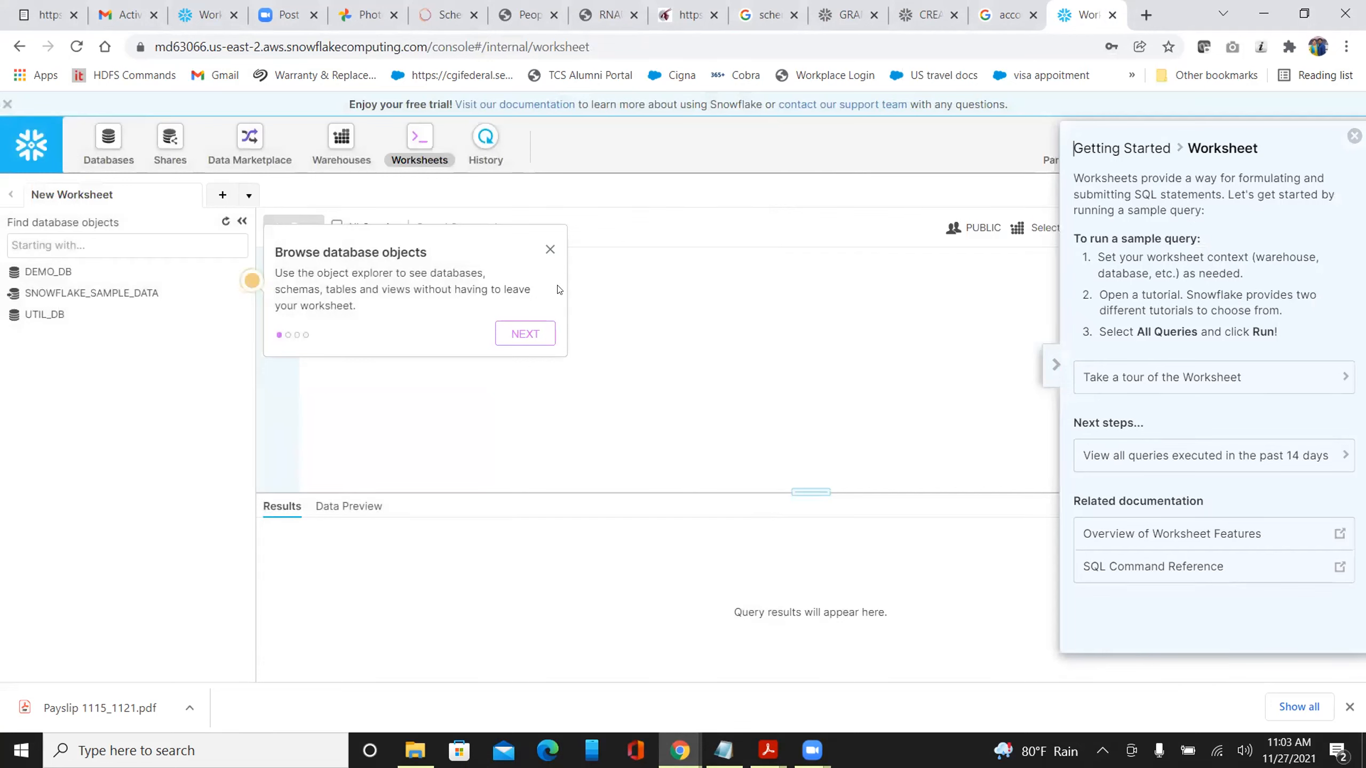
left_click(550, 250)
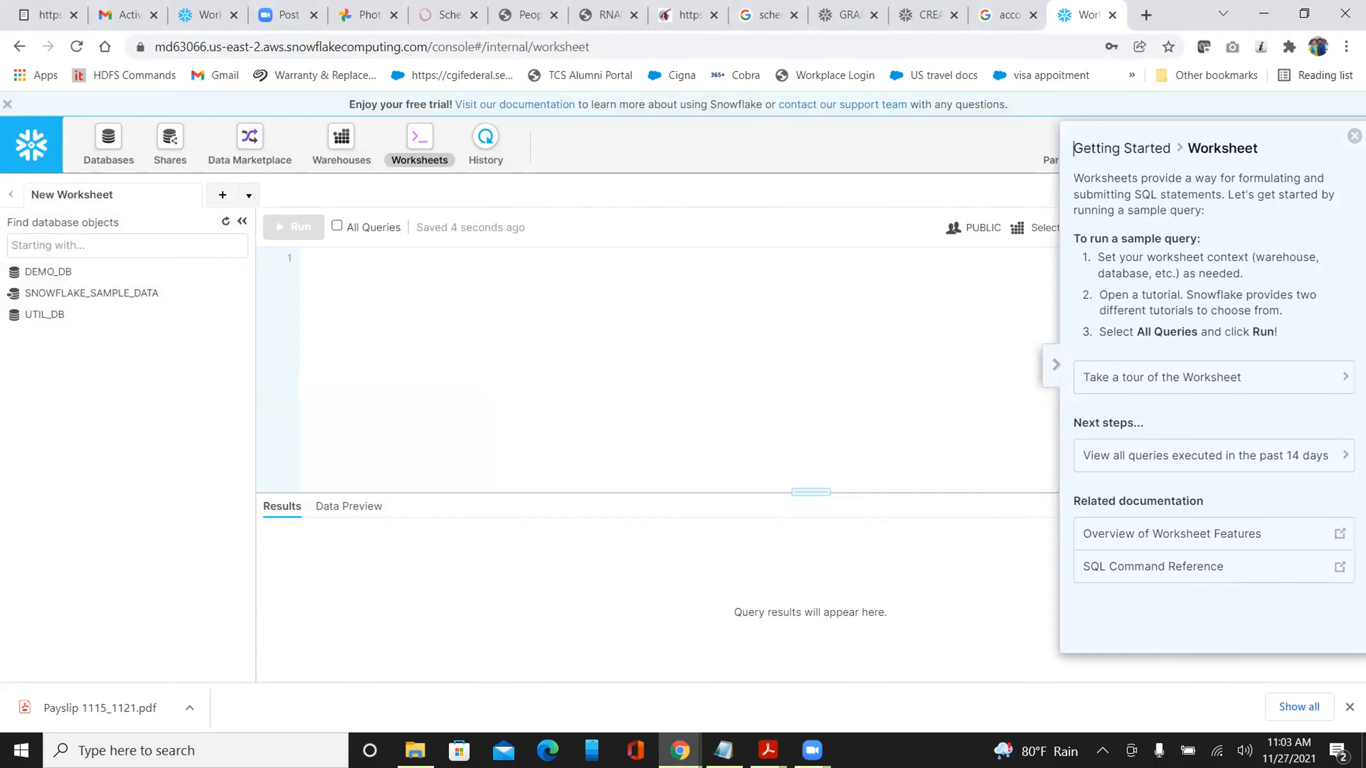
left_click(1354, 135)
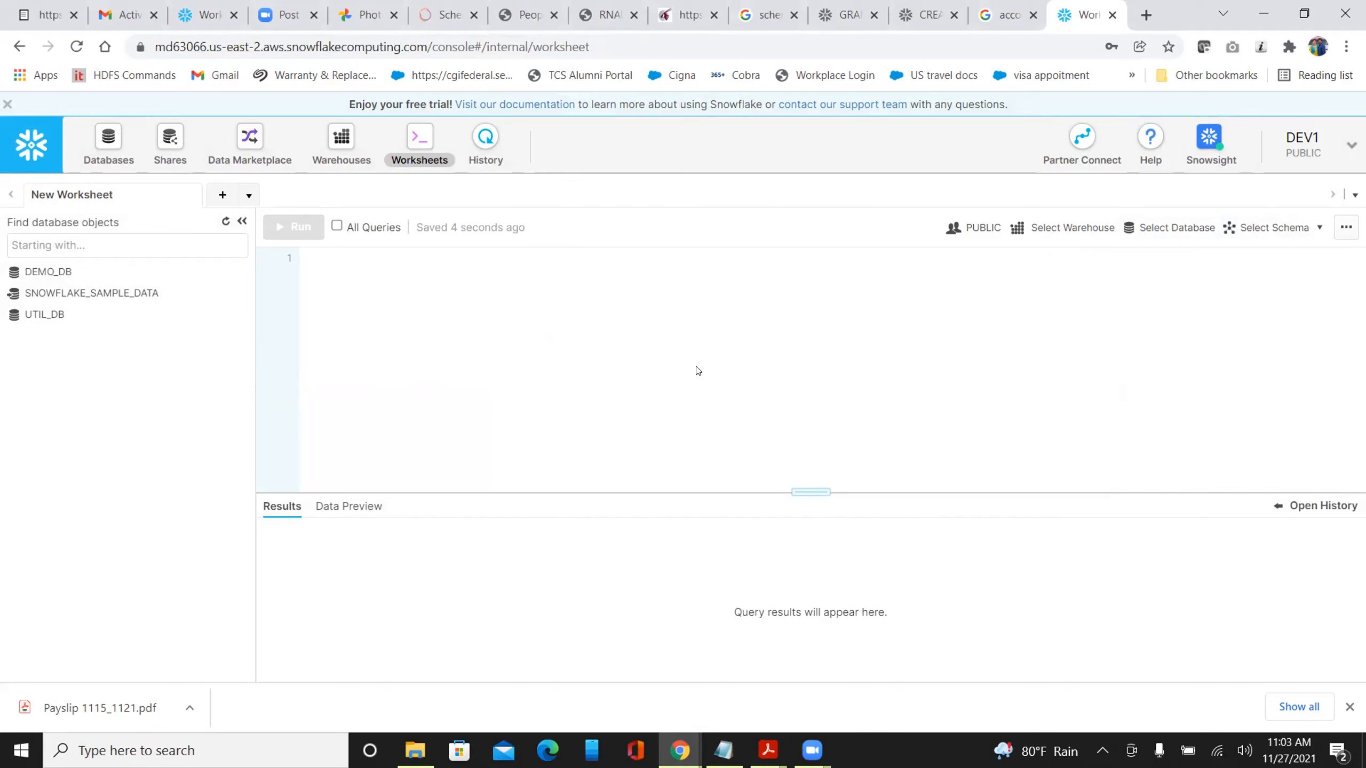
Switch the dev1 session's active role from PUBLIC to DEV_ROLE
left_click(1351, 145)
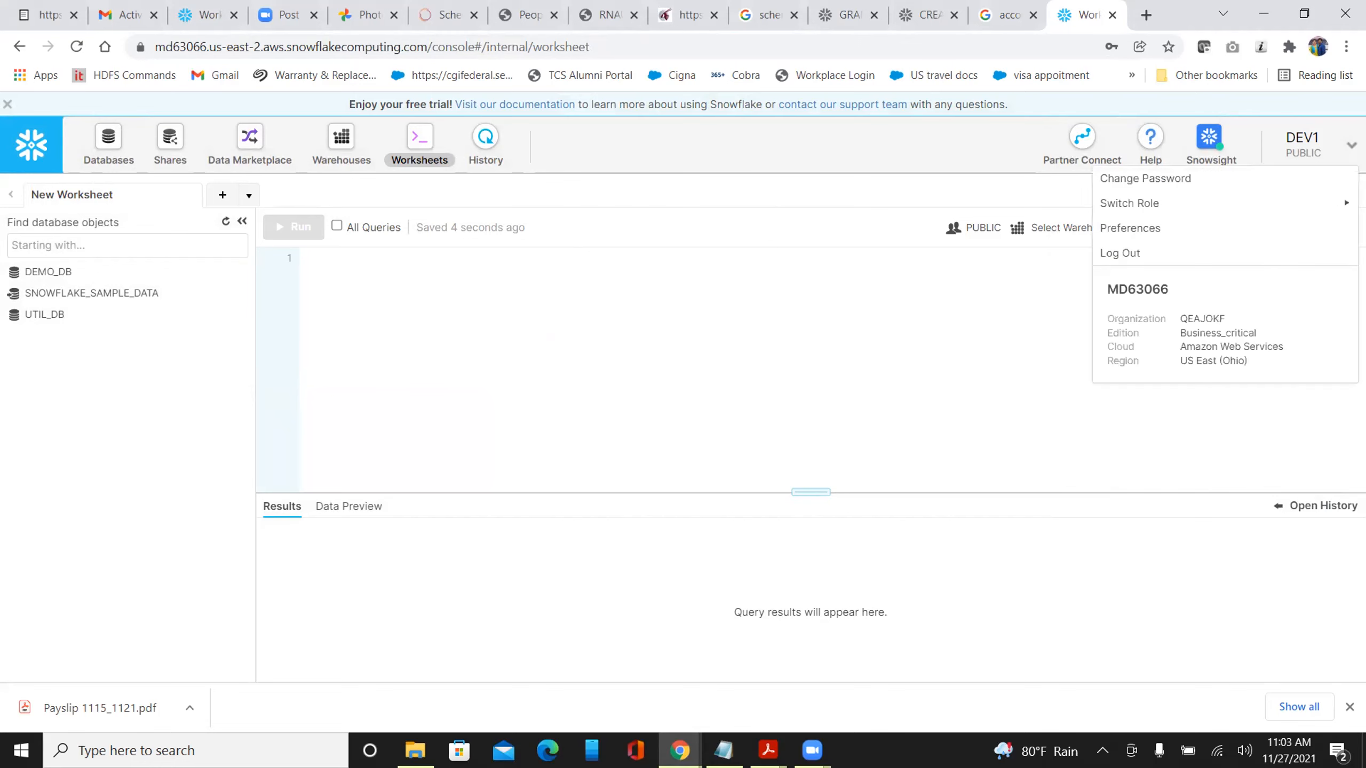
mouse_move(1192, 206)
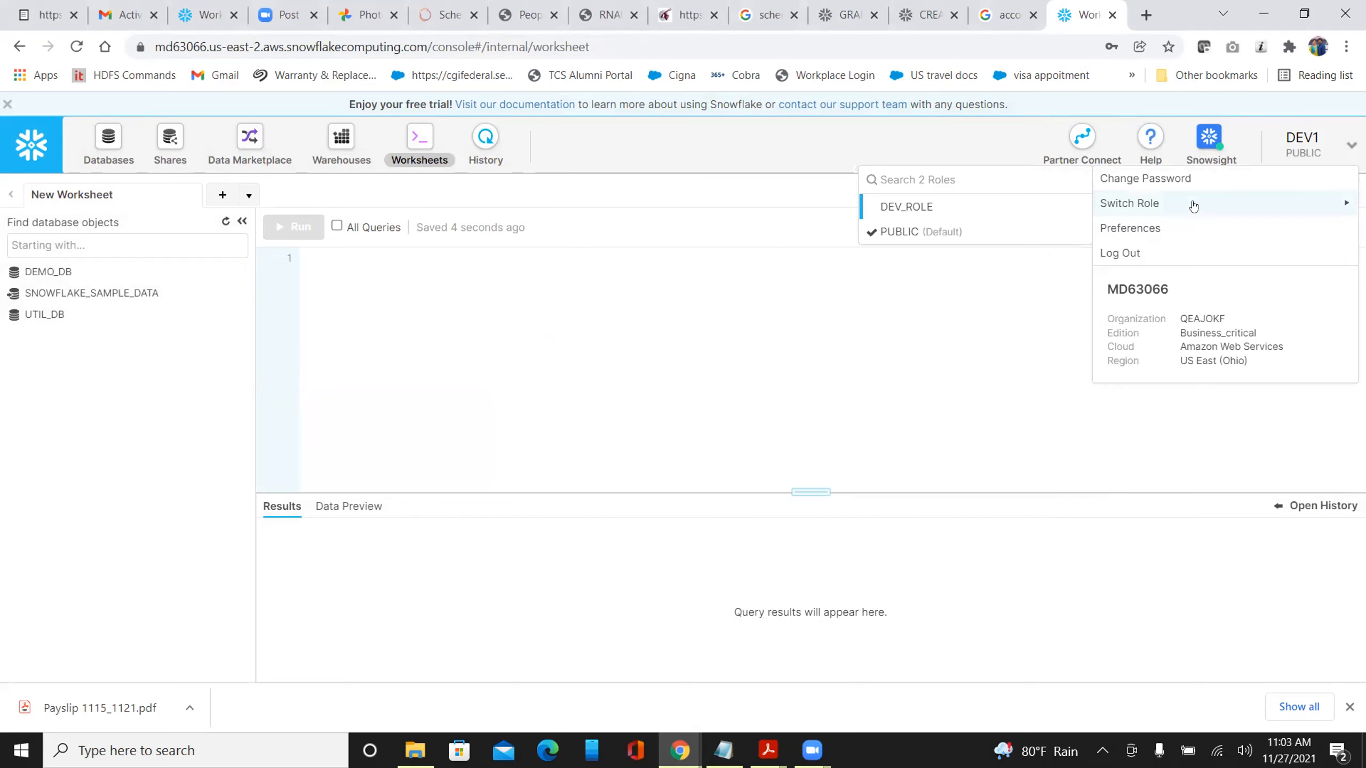
left_click(907, 210)
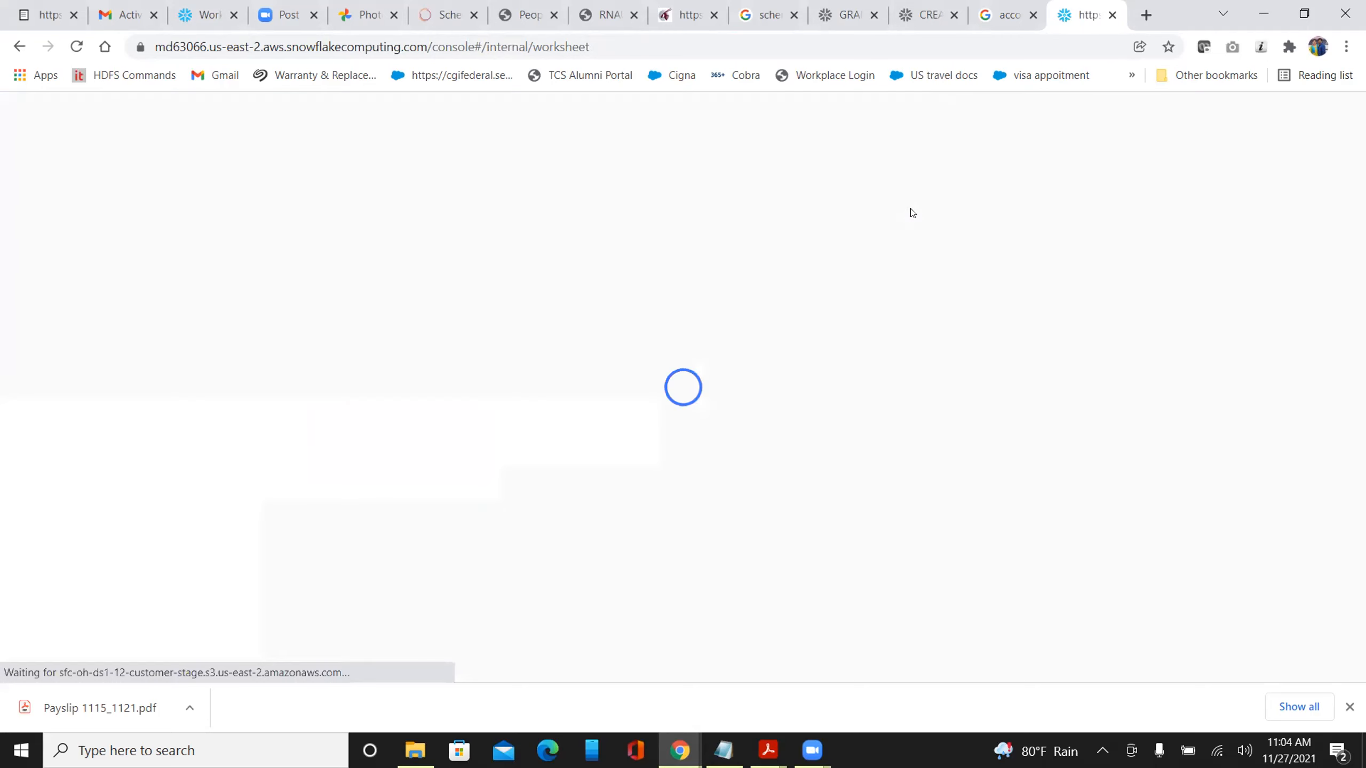
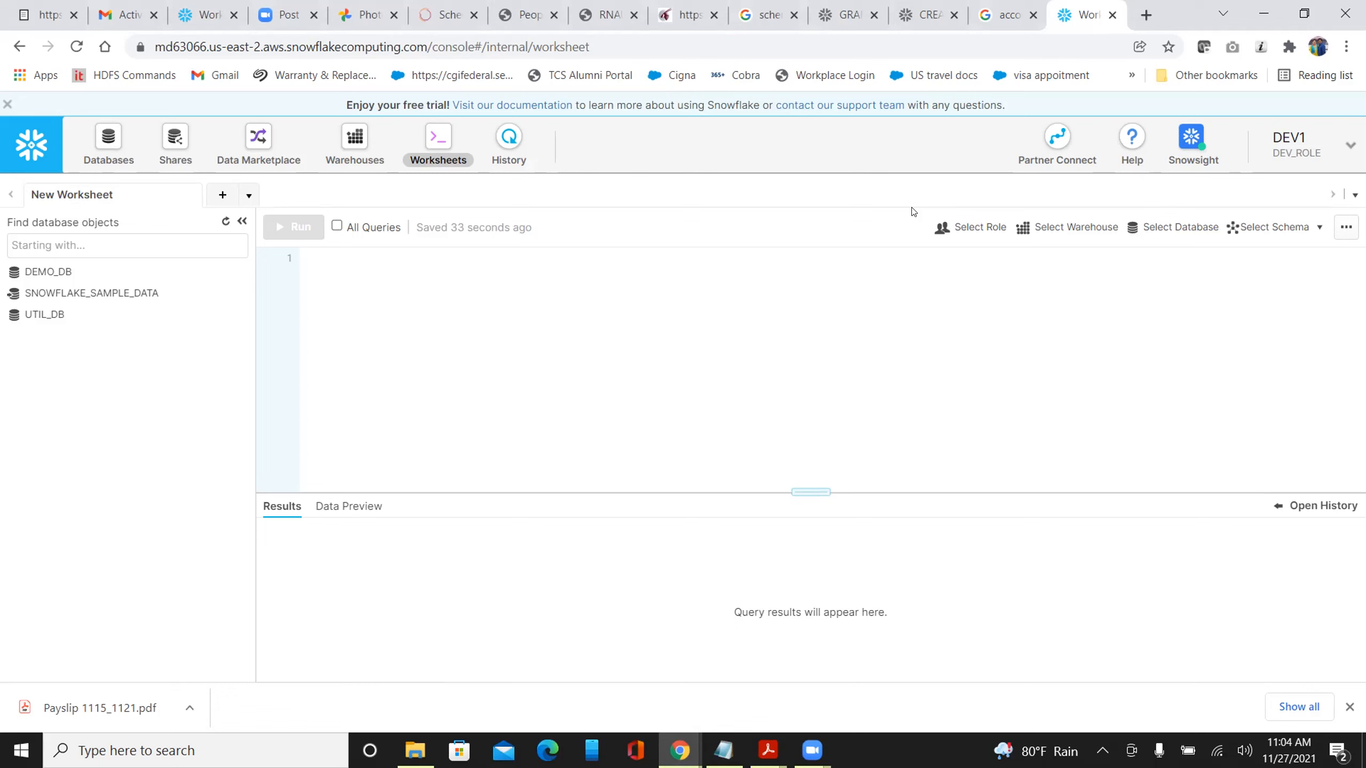
Switch back to the SYSADMIN worksheet tab showing the failed GRANT statement for DEV_ROLE
left_click(201, 25)
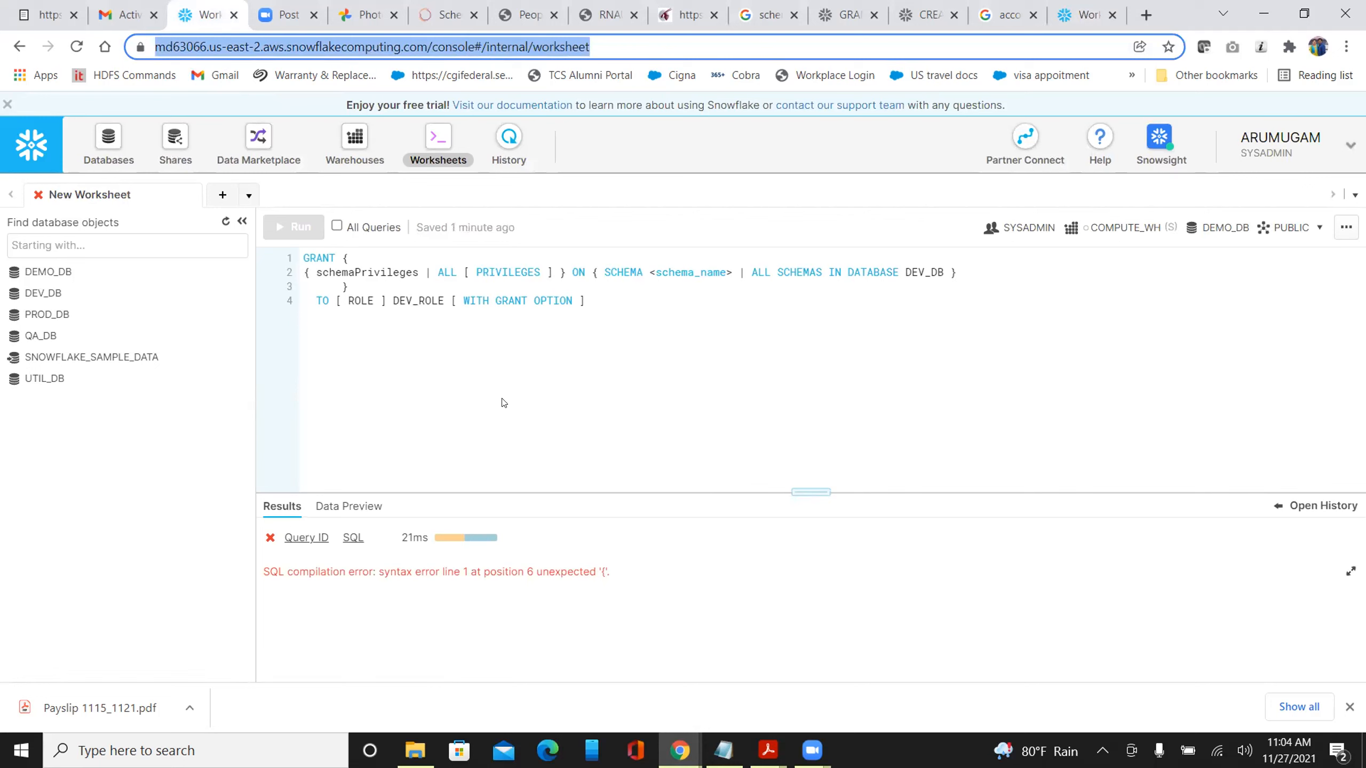
On the Databases page, grant the USAGE privilege on DEV_DB to DEV_ROLE
left_click(102, 148)
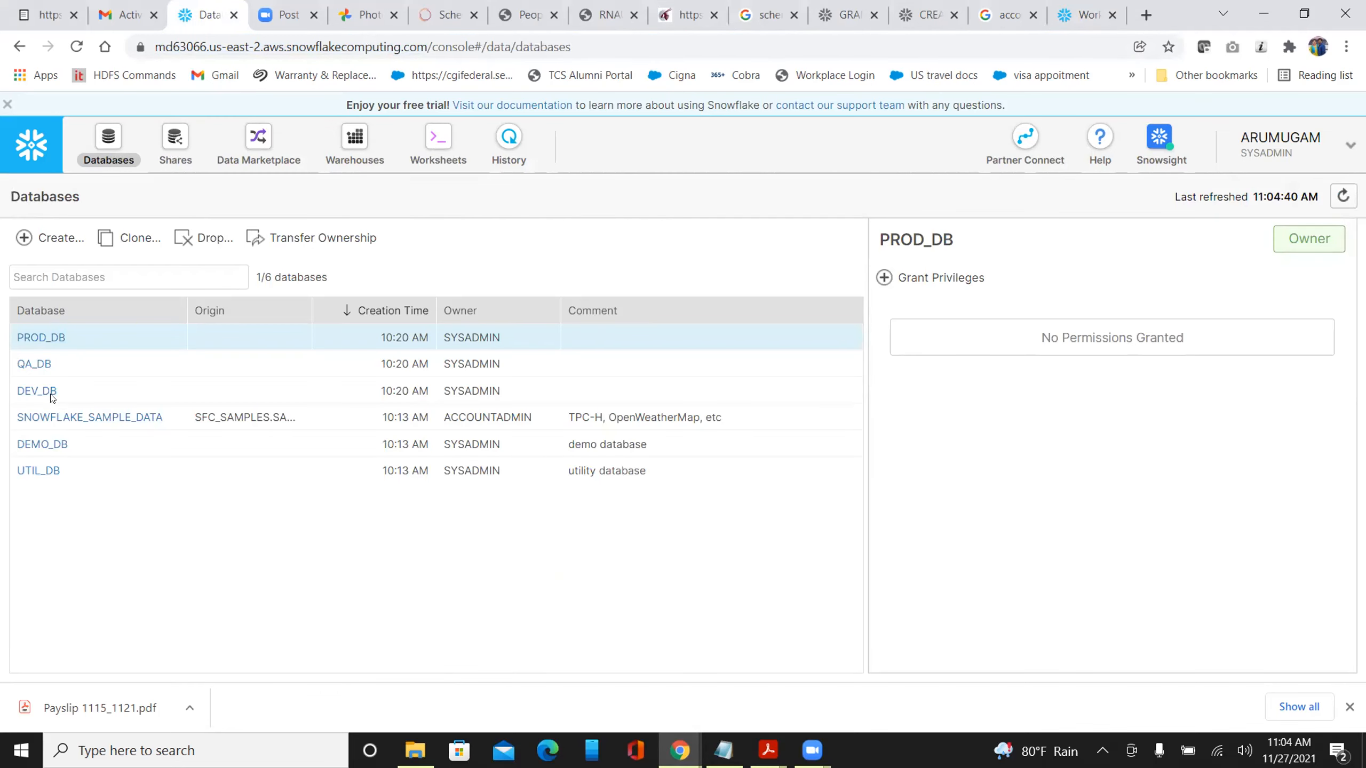
left_click(68, 391)
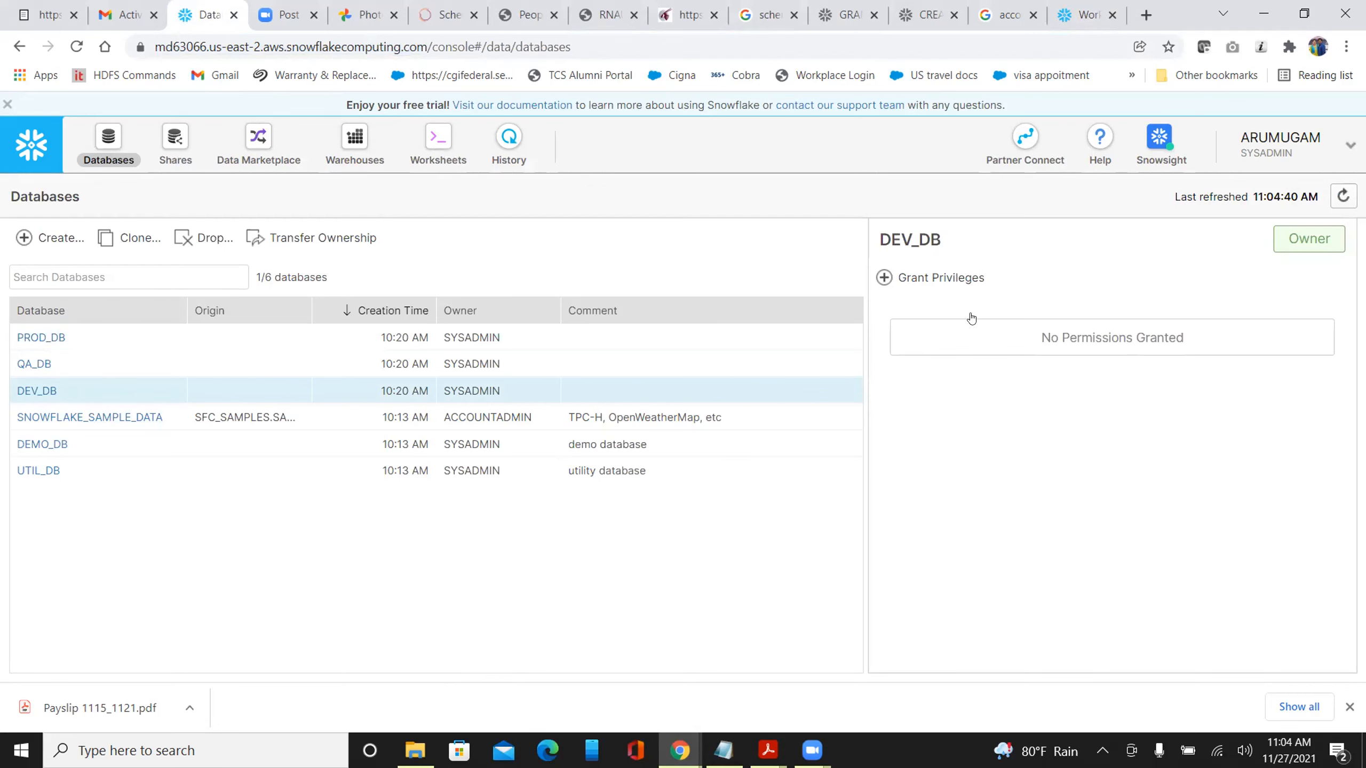
left_click(878, 278)
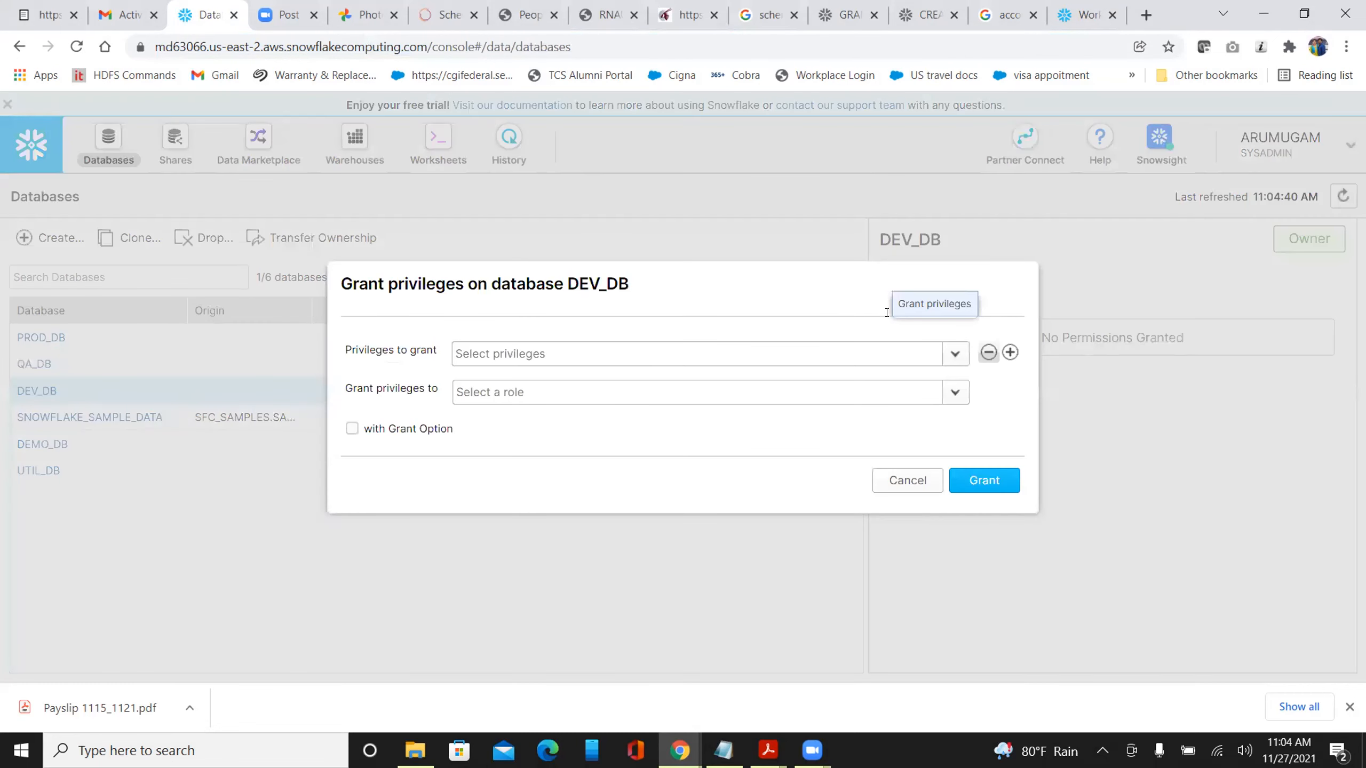
left_click(951, 357)
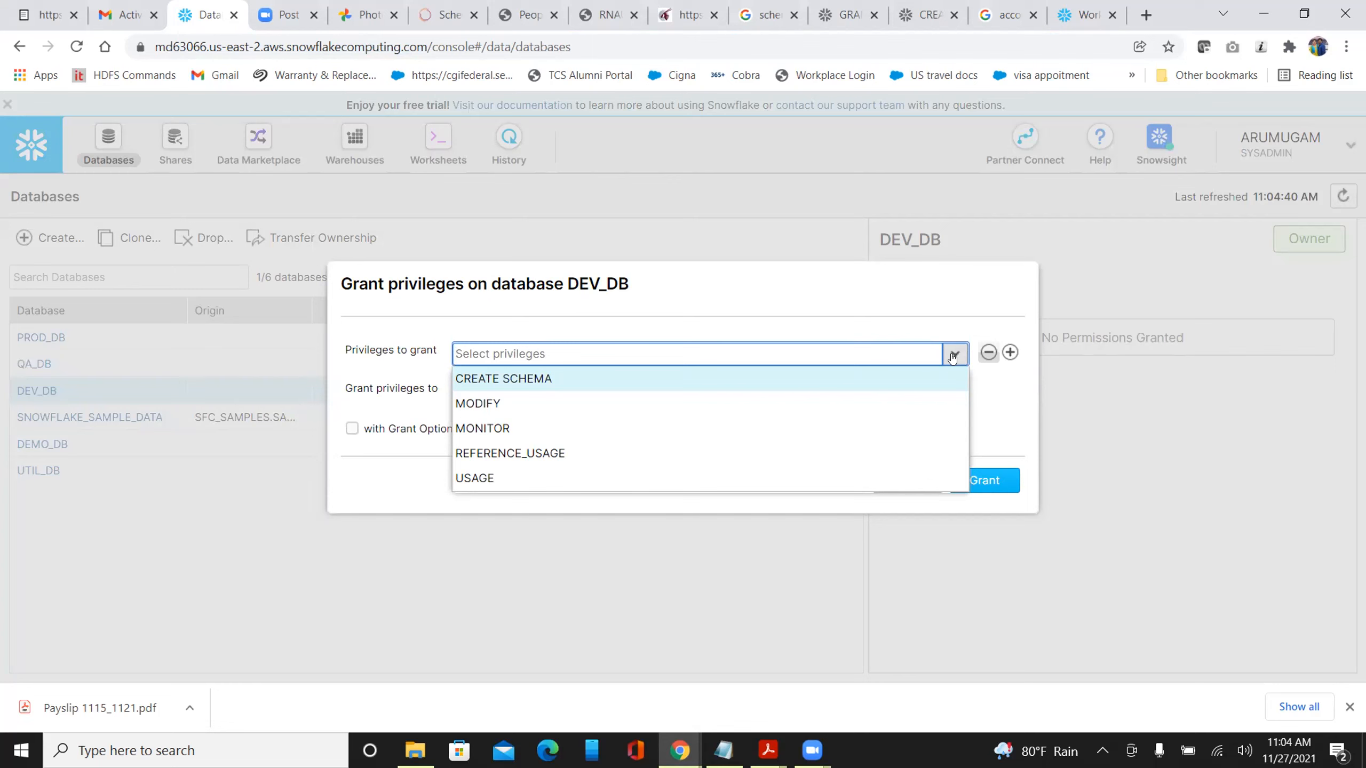
left_click(732, 483)
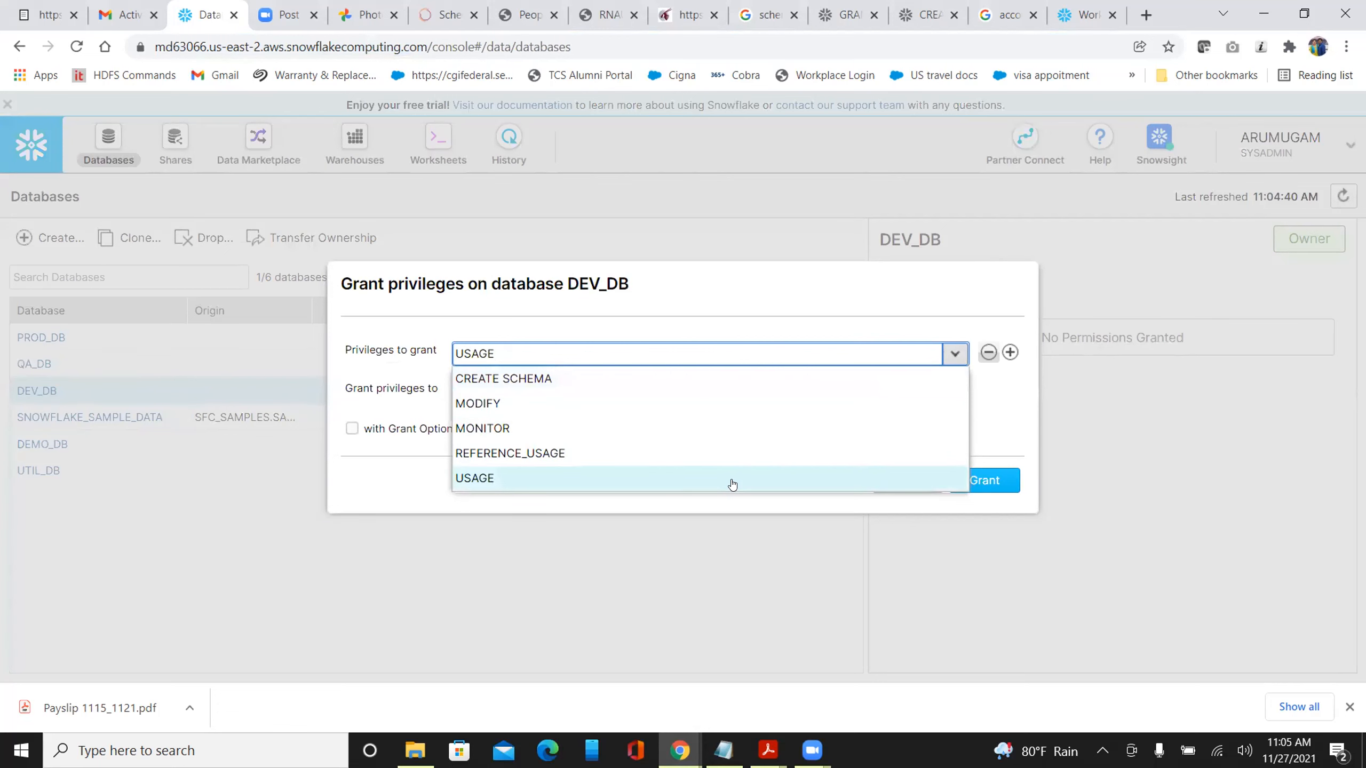
left_click(407, 393)
left_click(482, 391)
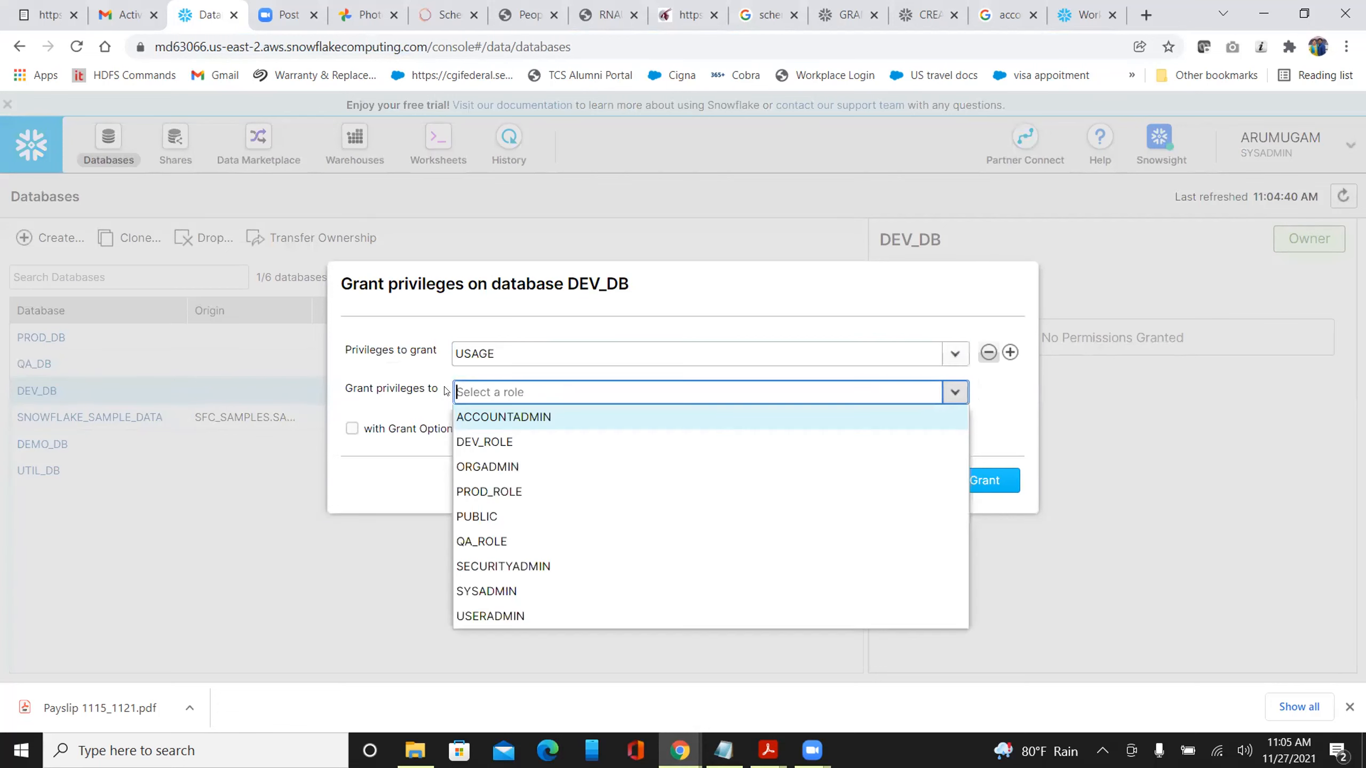
left_click(494, 442)
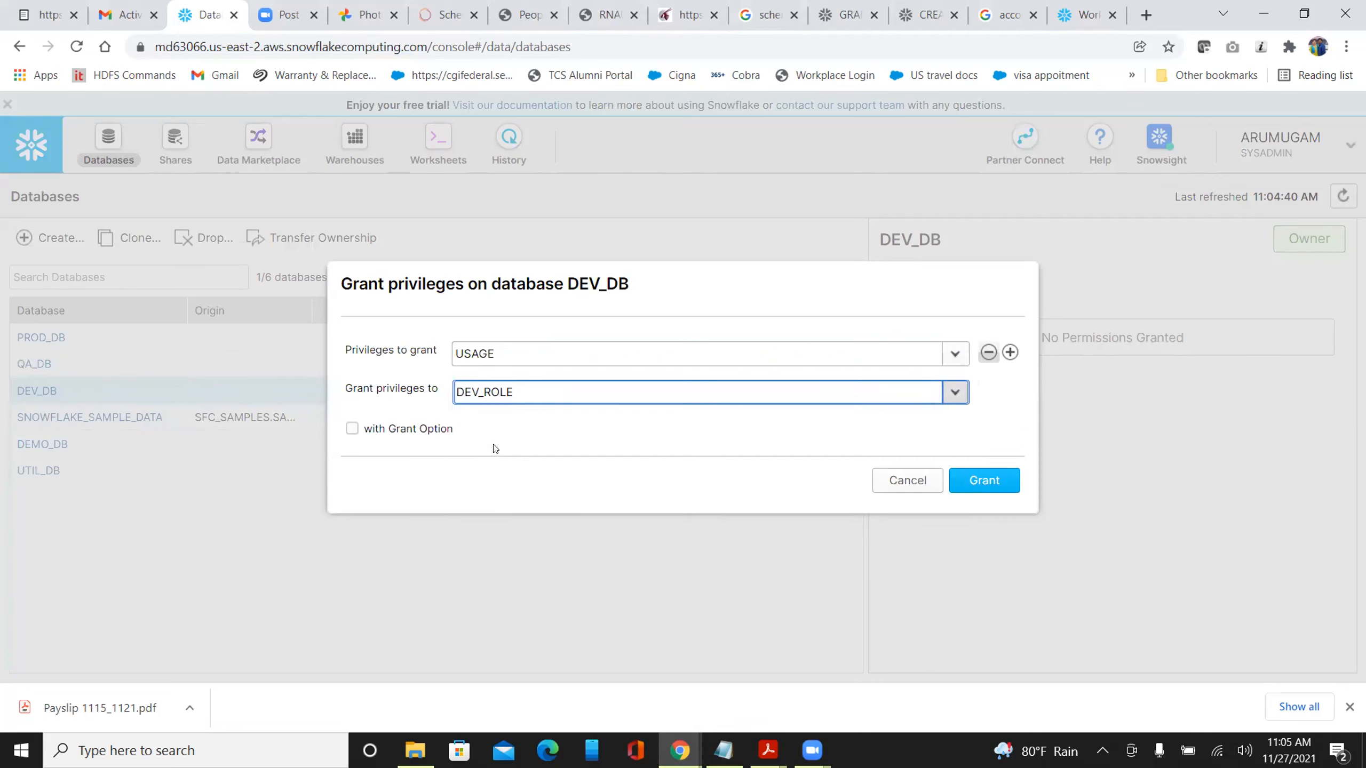
left_click(976, 481)
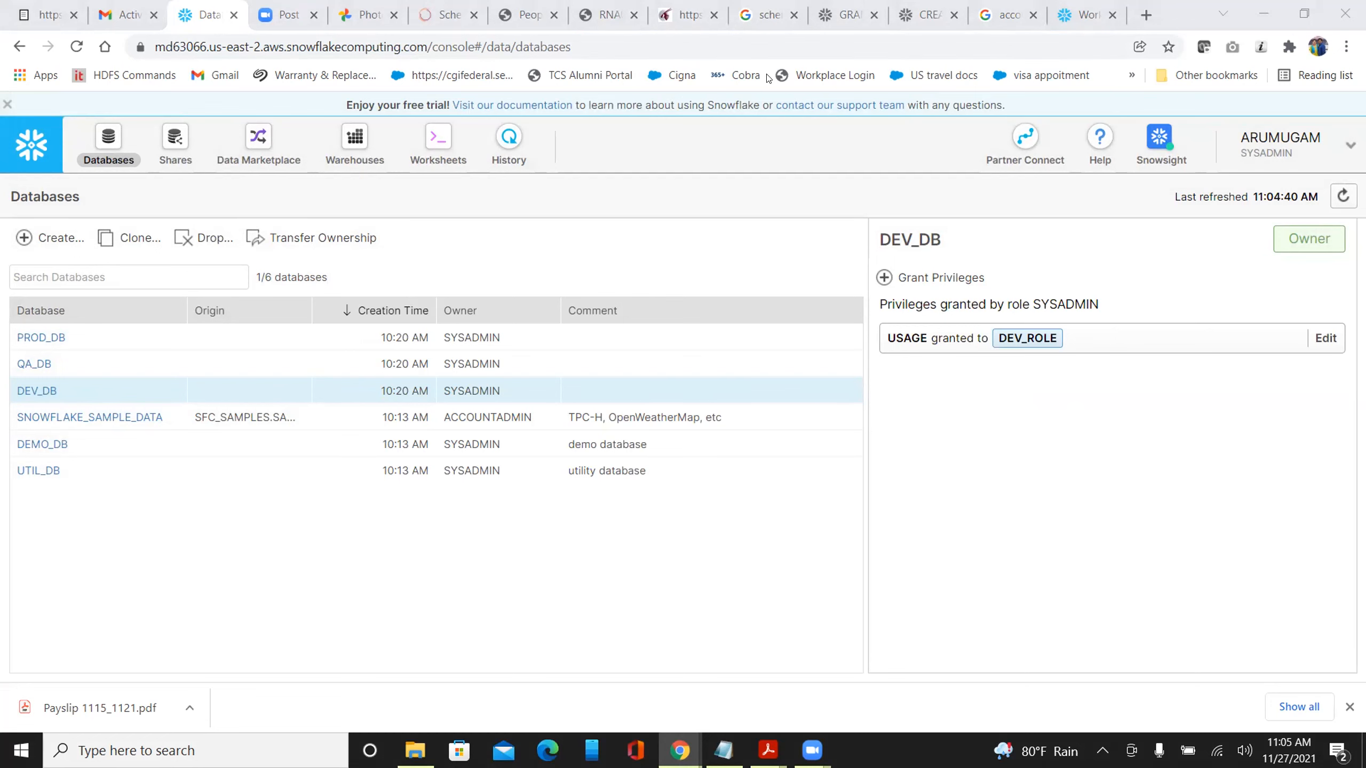
left_click(1078, 15)
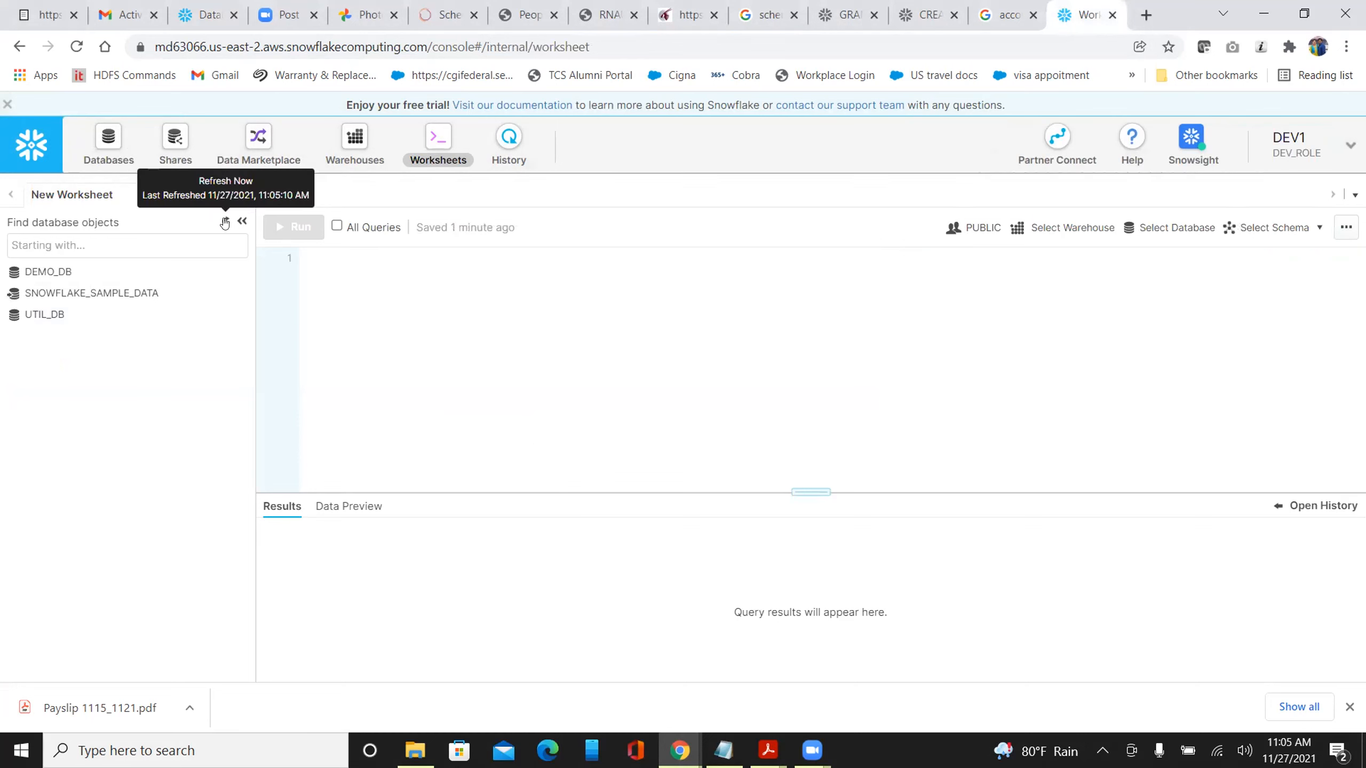
Refresh the developer worksheet's database object tree
left_click(224, 222)
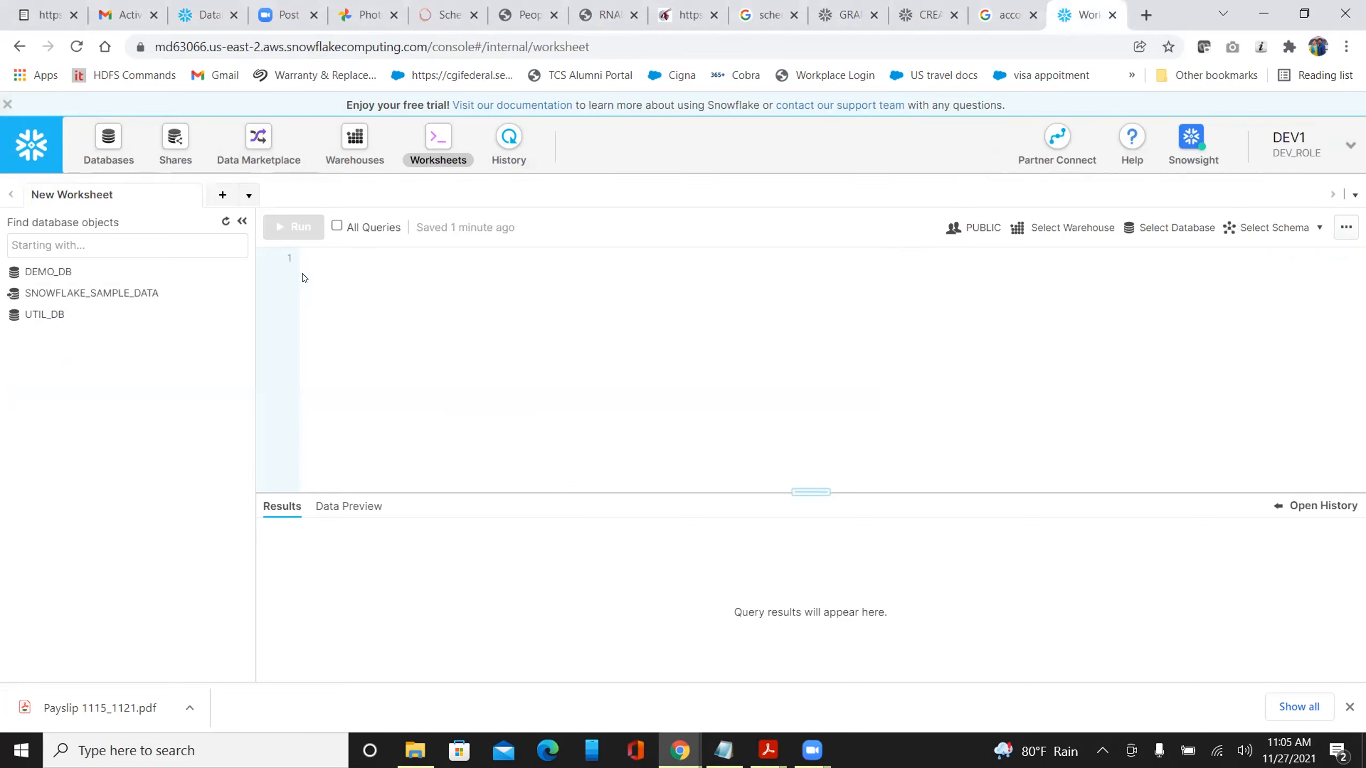
left_click(224, 222)
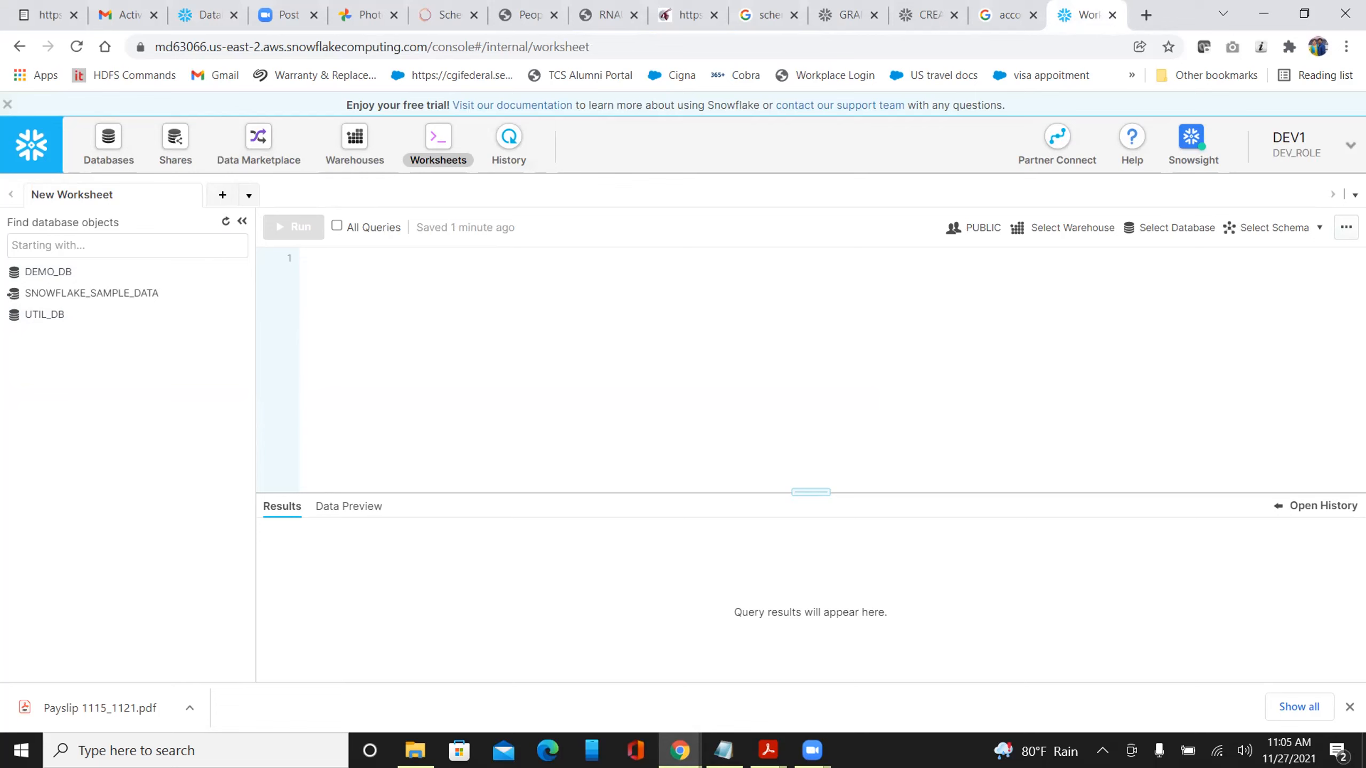
left_click(1343, 147)
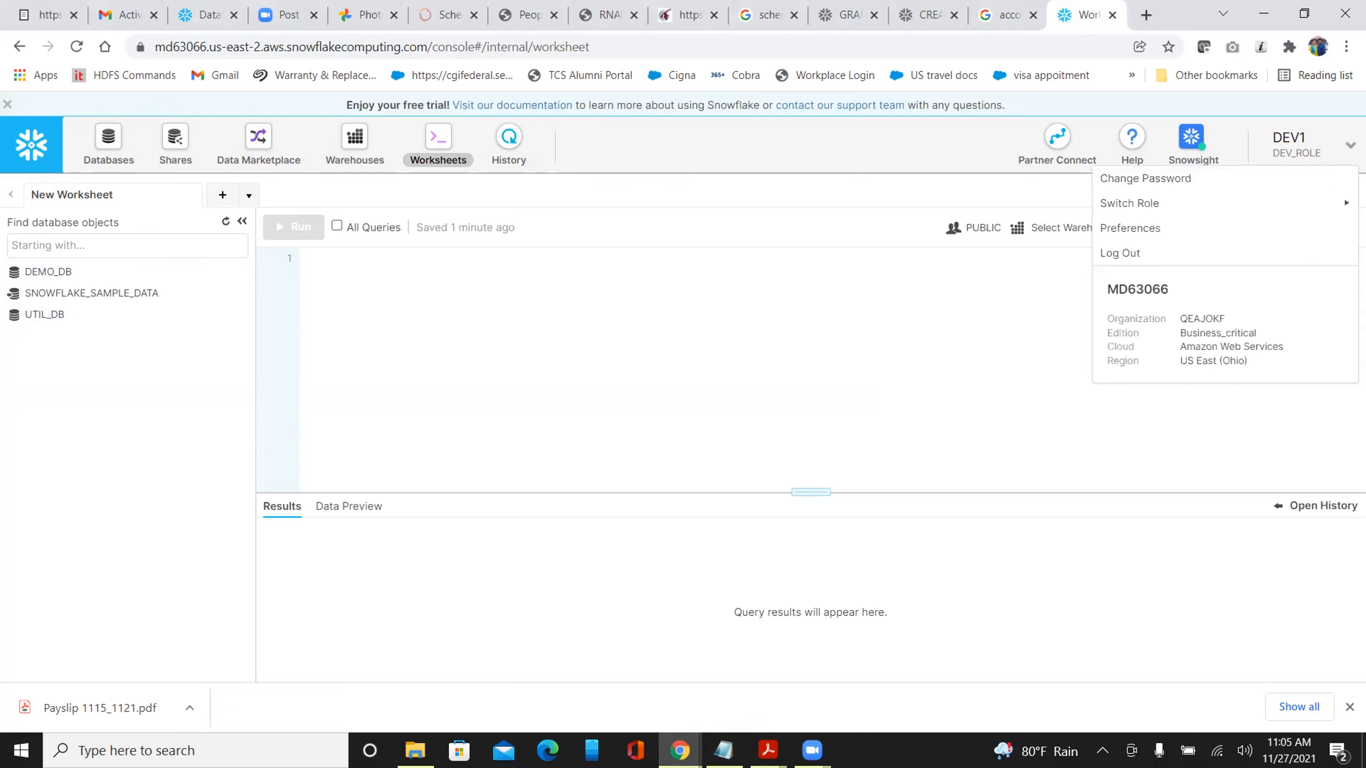
left_click(893, 345)
Change the worksheet's role to DEV_ROLE in the context settings
left_click(977, 228)
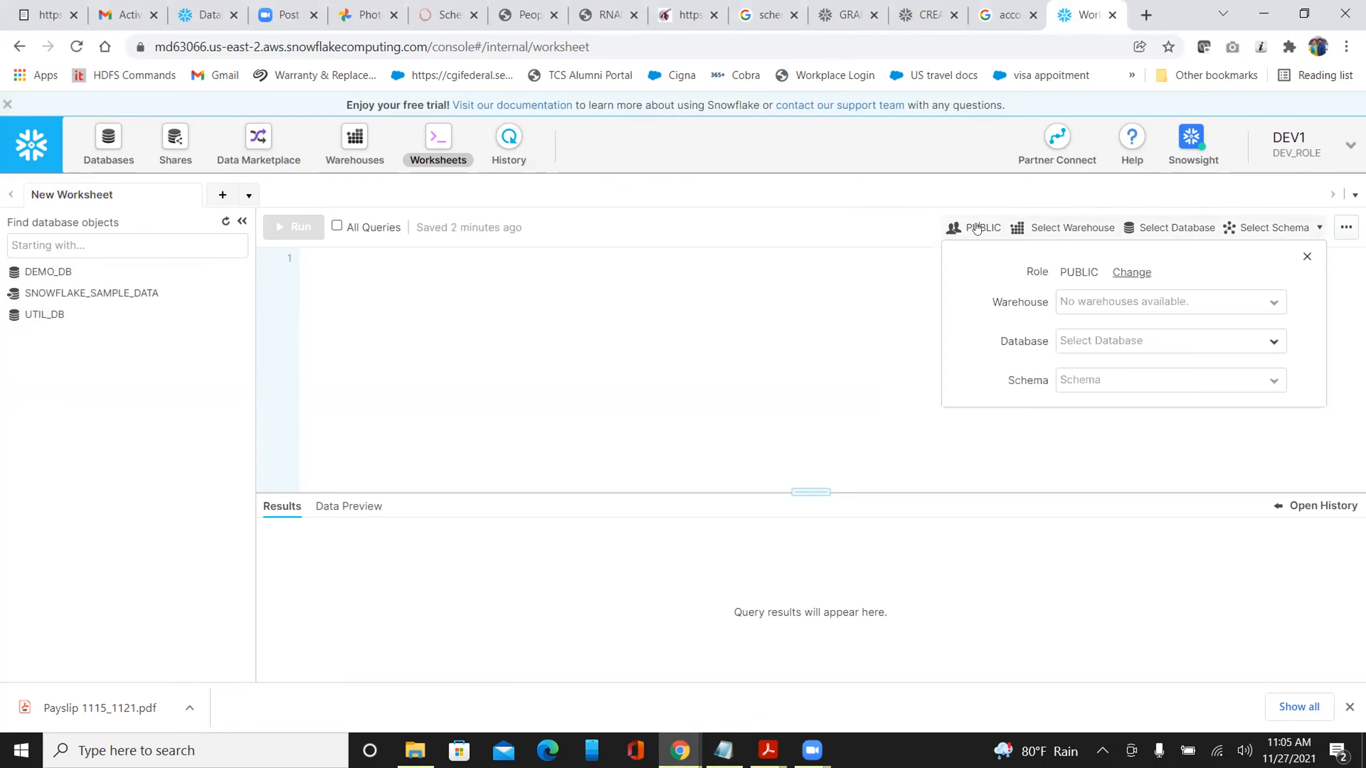
left_click(1129, 273)
left_click(1123, 279)
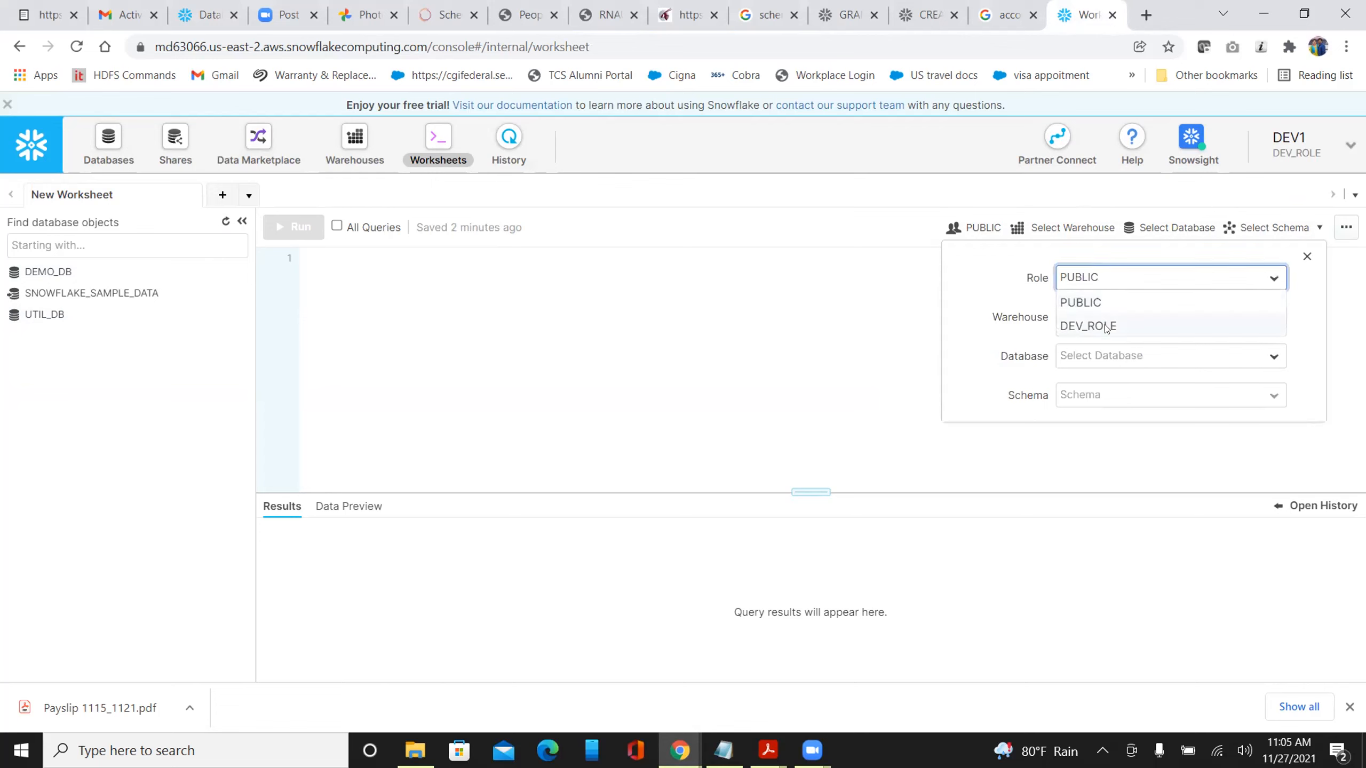
left_click(1107, 325)
left_click(654, 360)
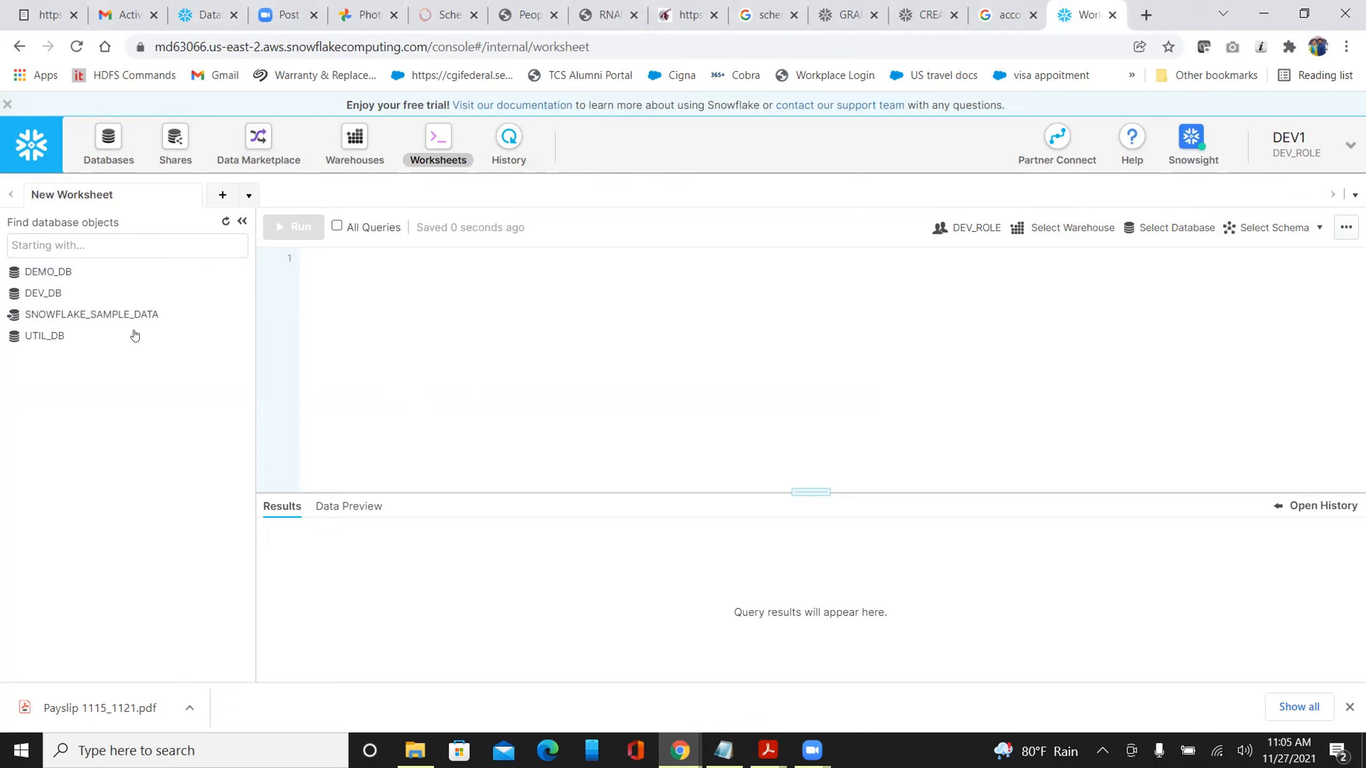
mouse_move(54, 294)
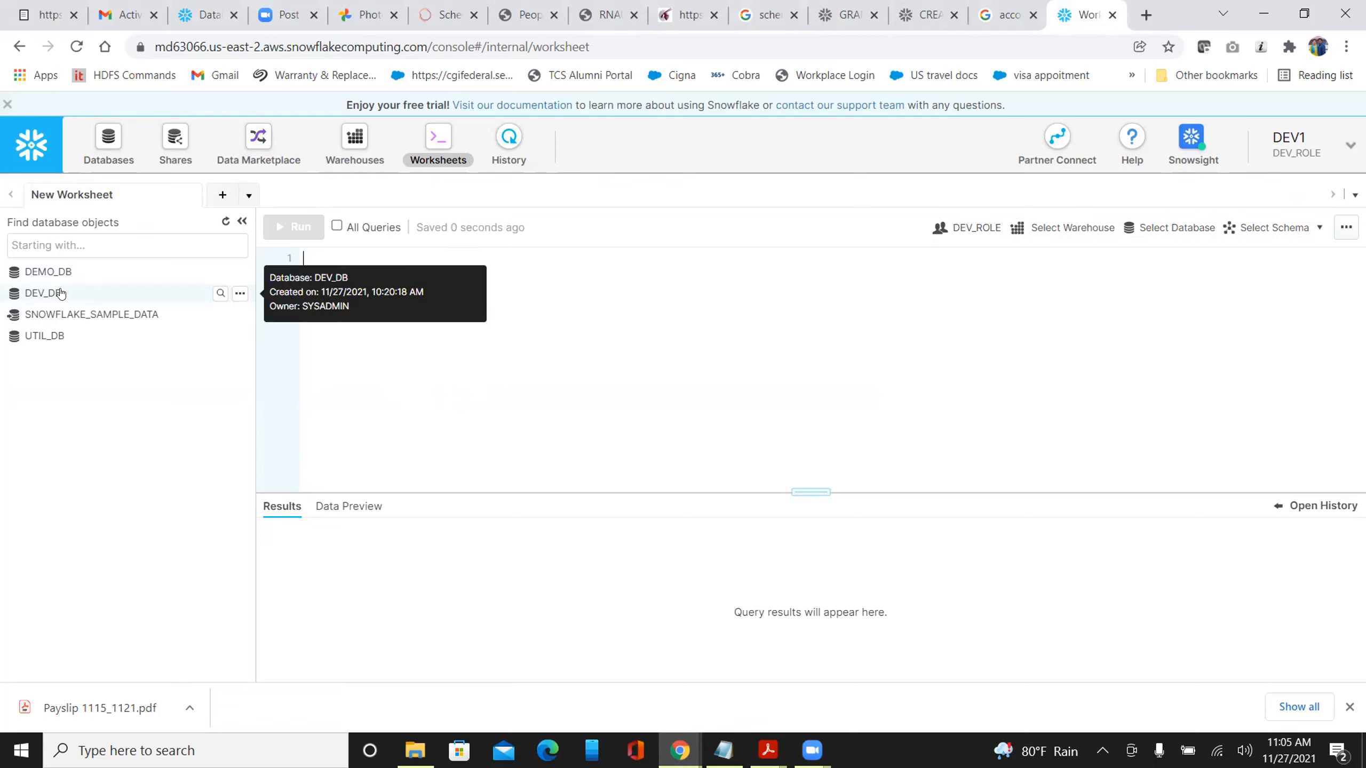
Grant USAGE on QA_DB to DEV_ROLE, correcting the grantee from QA_ROLE
left_click(198, 18)
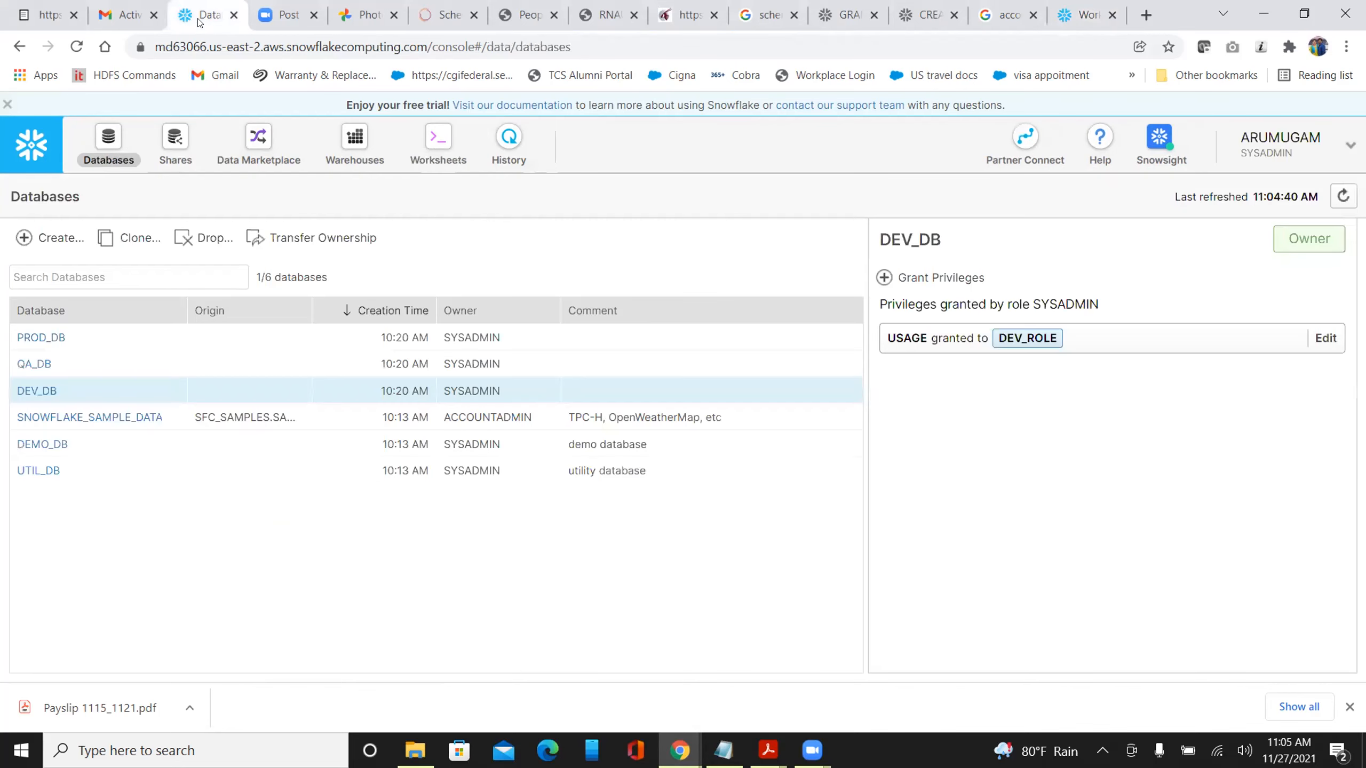
left_click(407, 369)
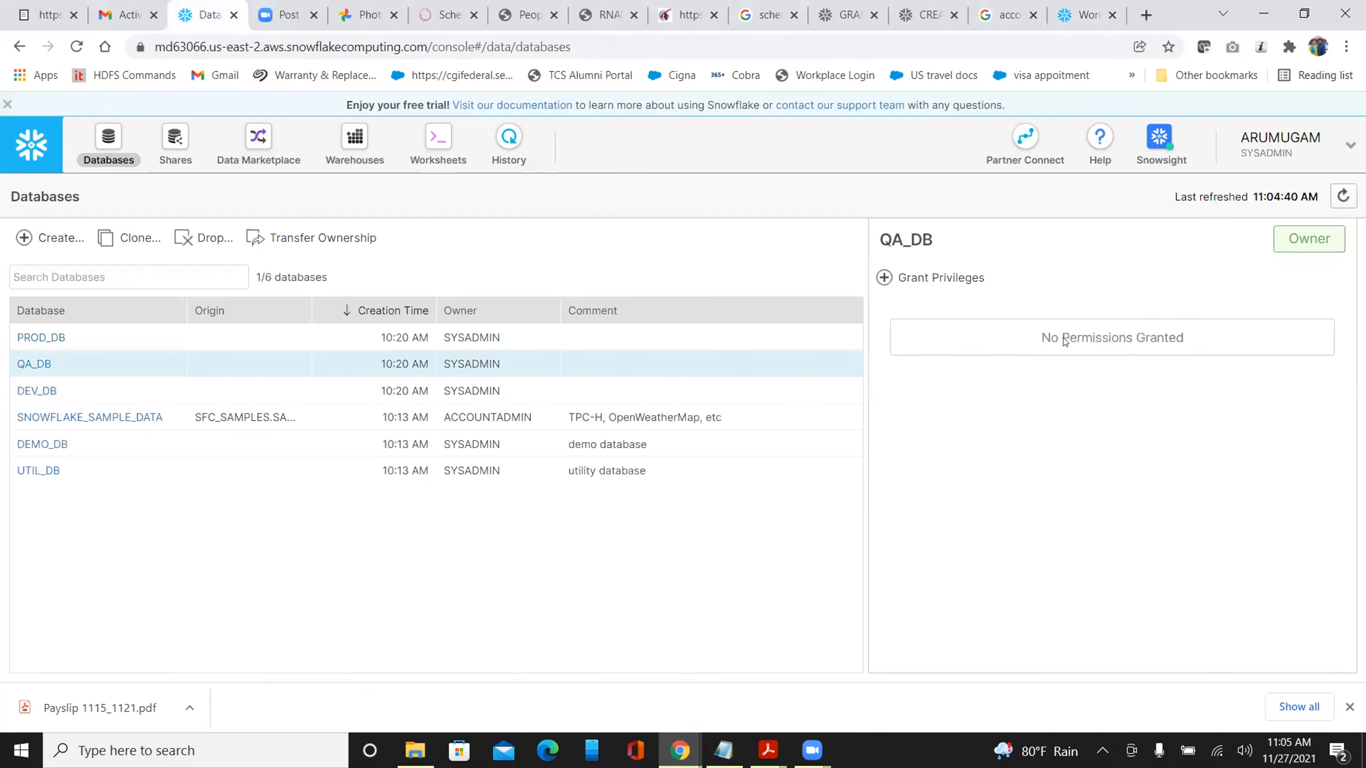
left_click(906, 277)
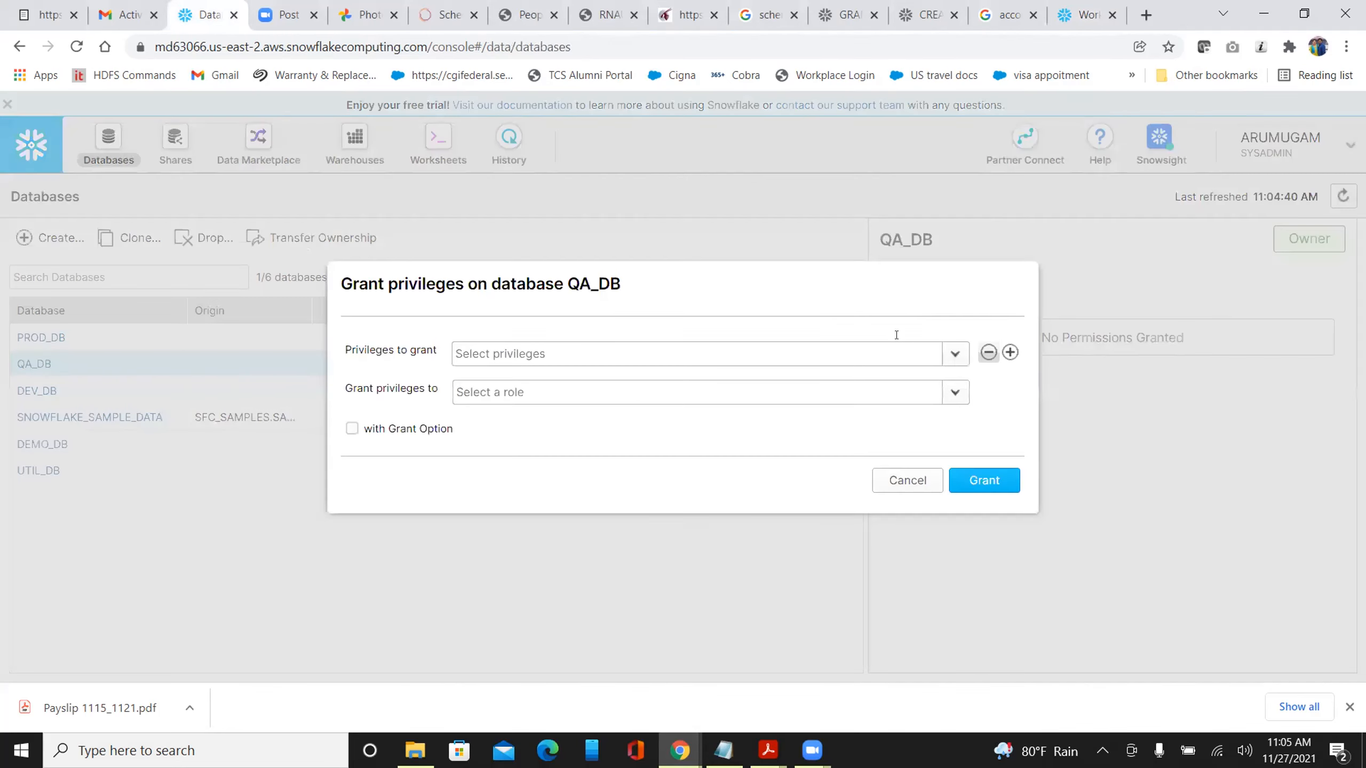
left_click(945, 361)
left_click(586, 485)
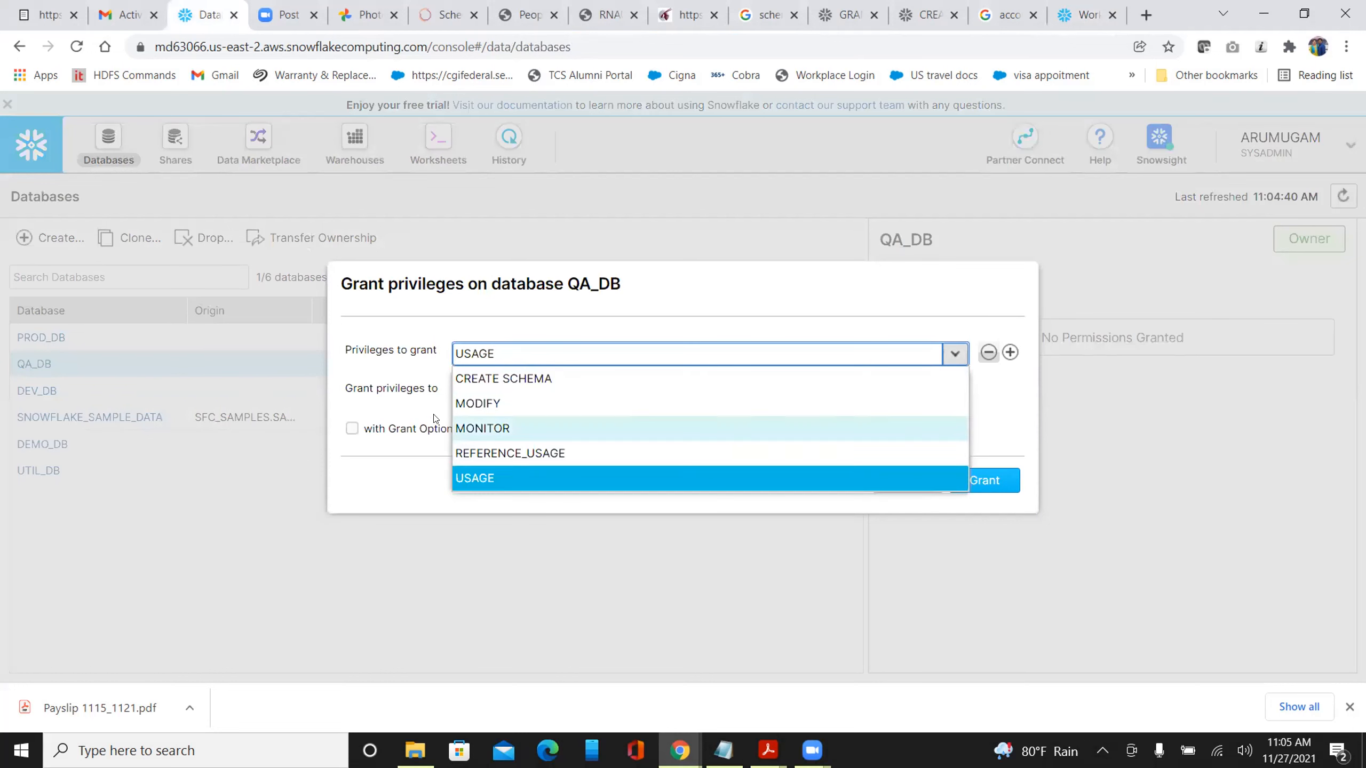
left_click(379, 383)
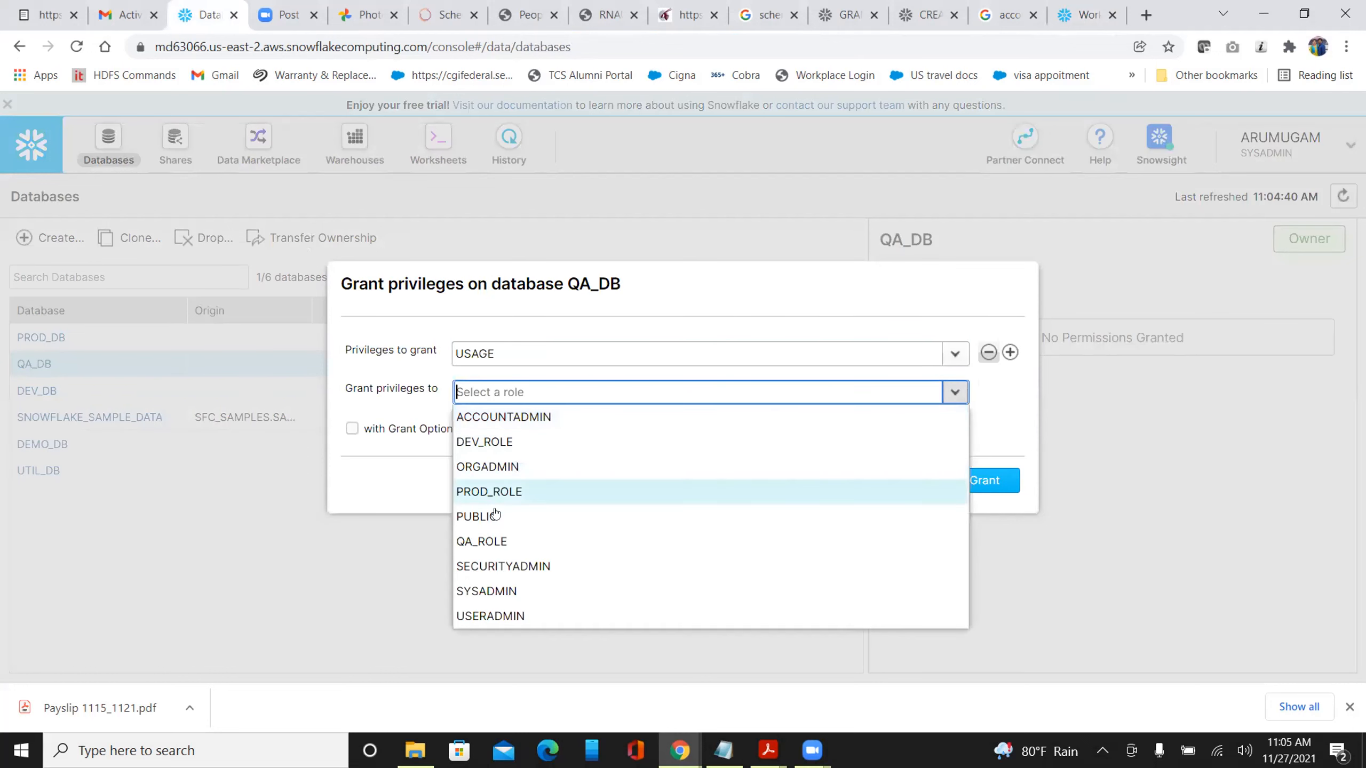
left_click(495, 540)
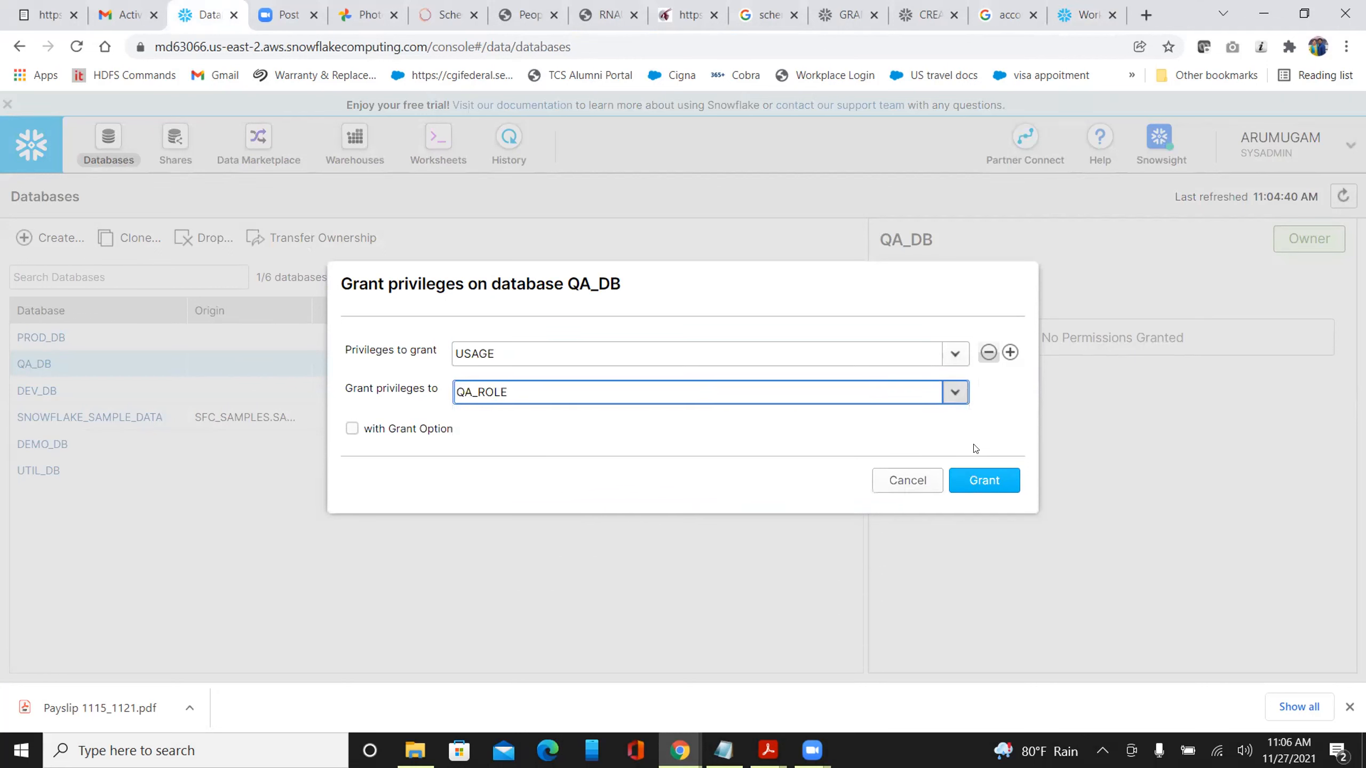
left_click(955, 392)
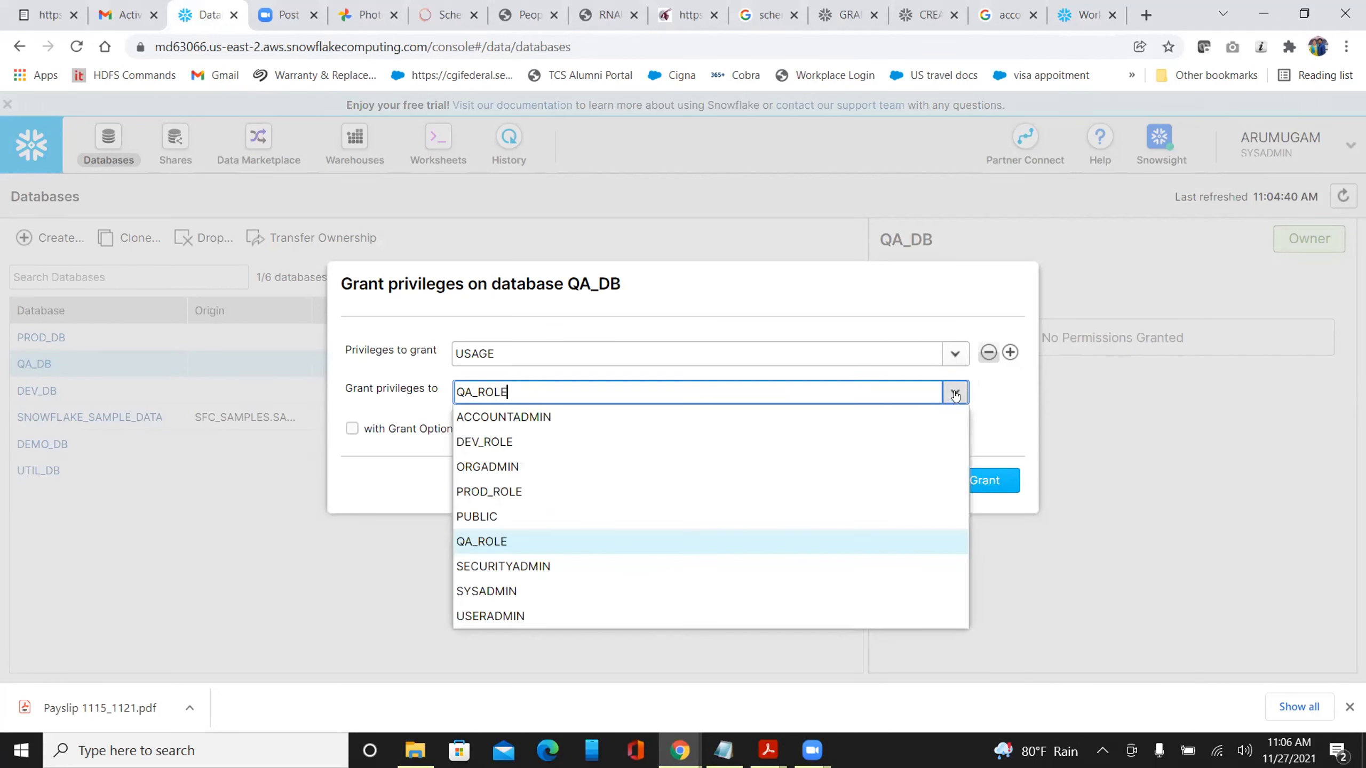
left_click(501, 441)
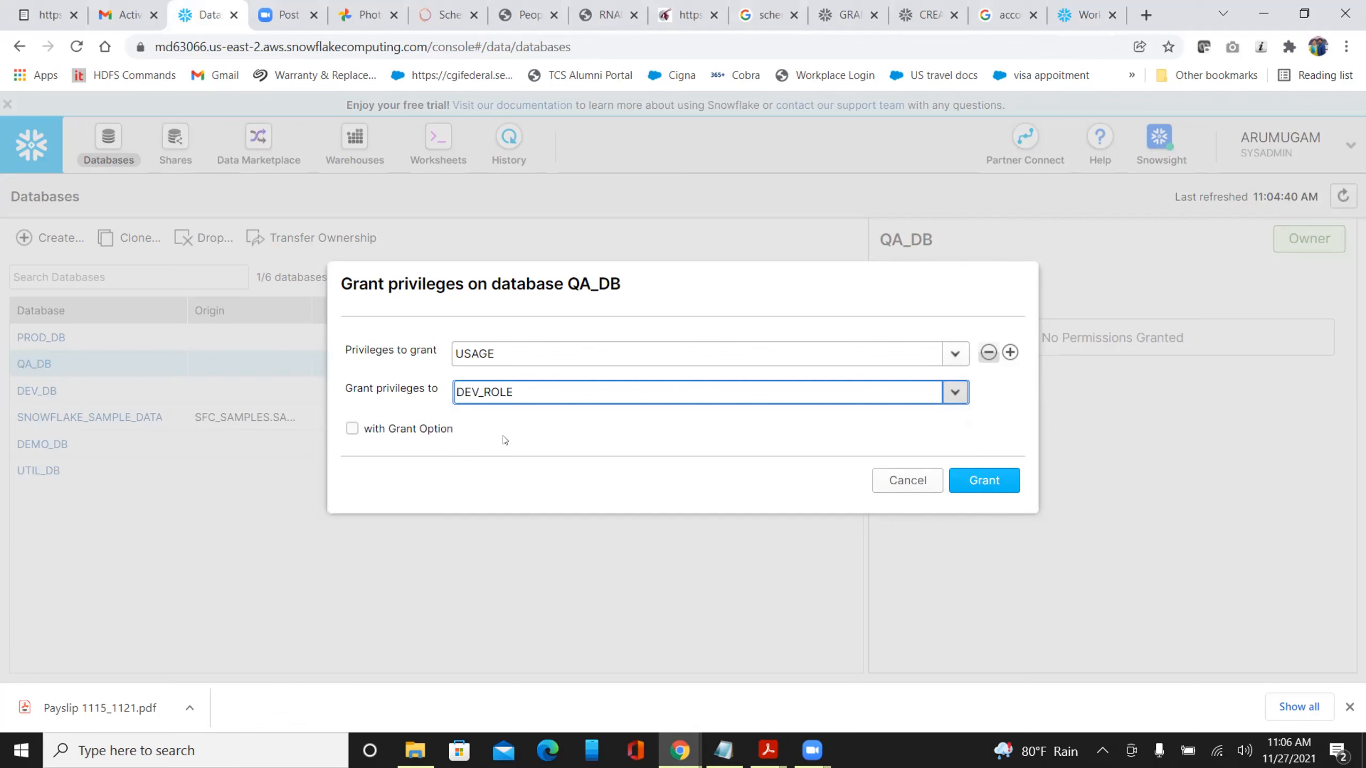
left_click(977, 483)
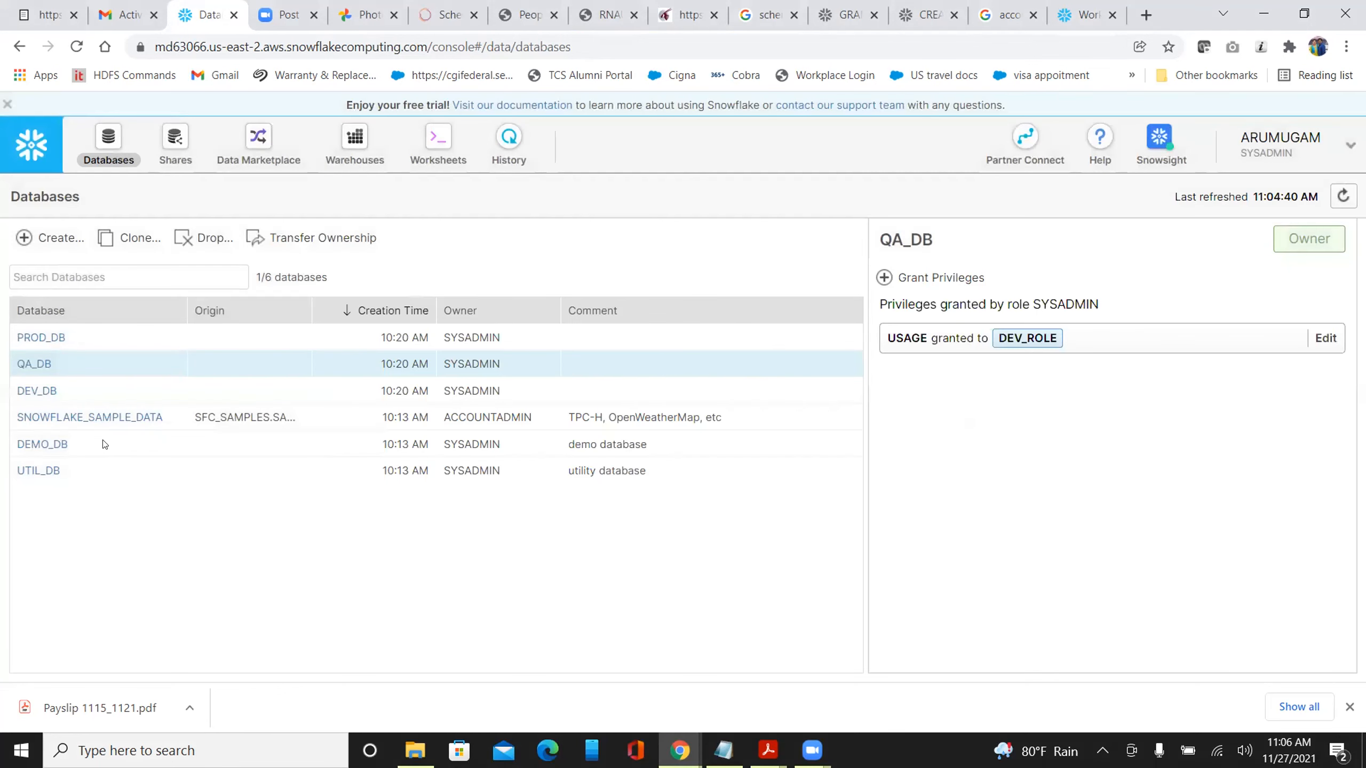
Grant USAGE on PROD_DB to DEV_ROLE
left_click(278, 339)
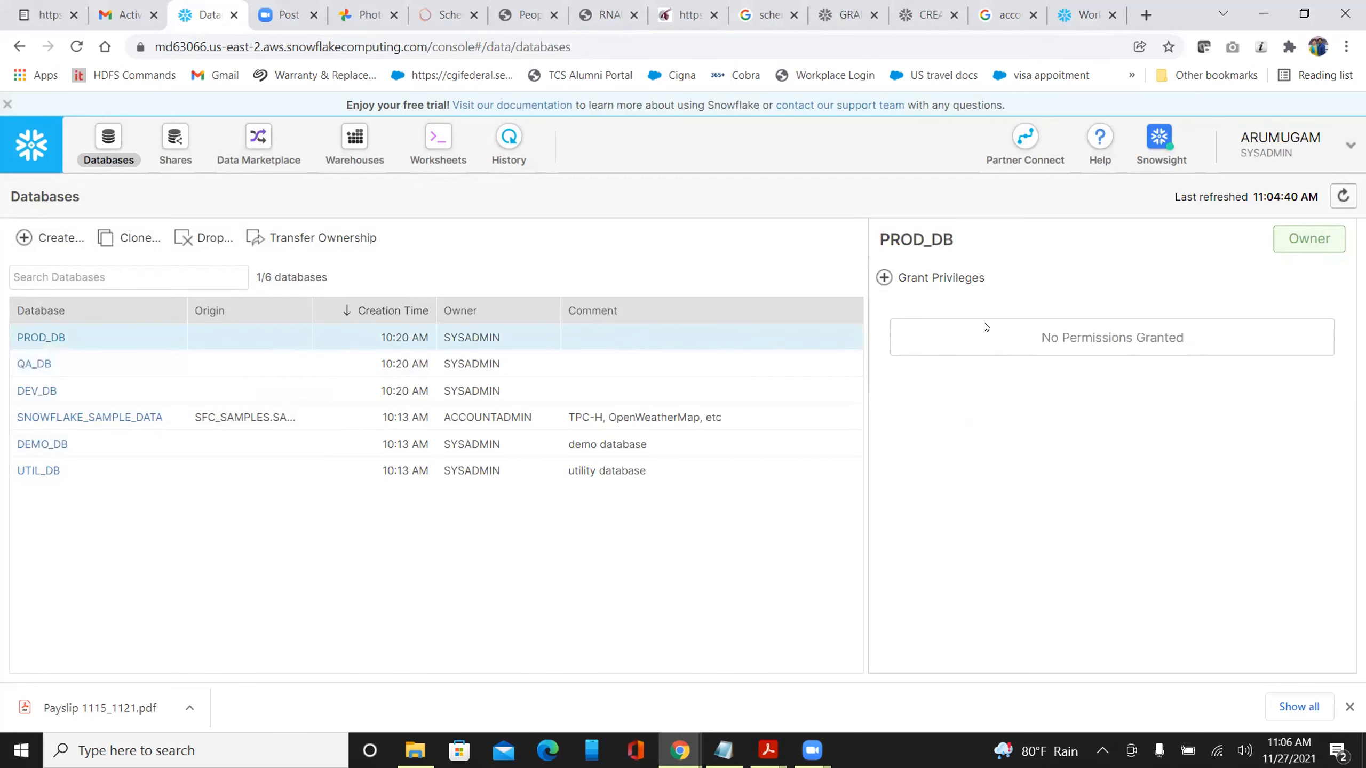
left_click(905, 283)
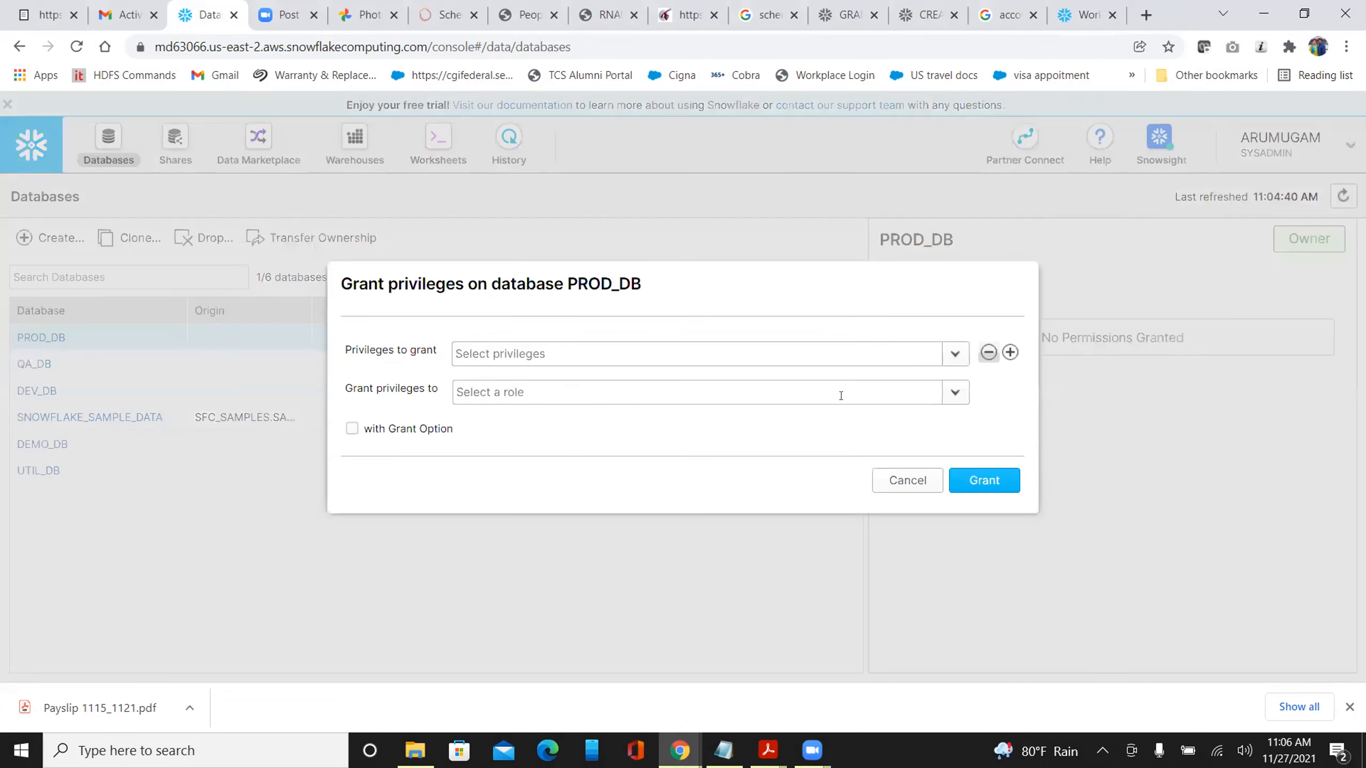
left_click(953, 356)
left_click(574, 484)
left_click(505, 467)
left_click(476, 395)
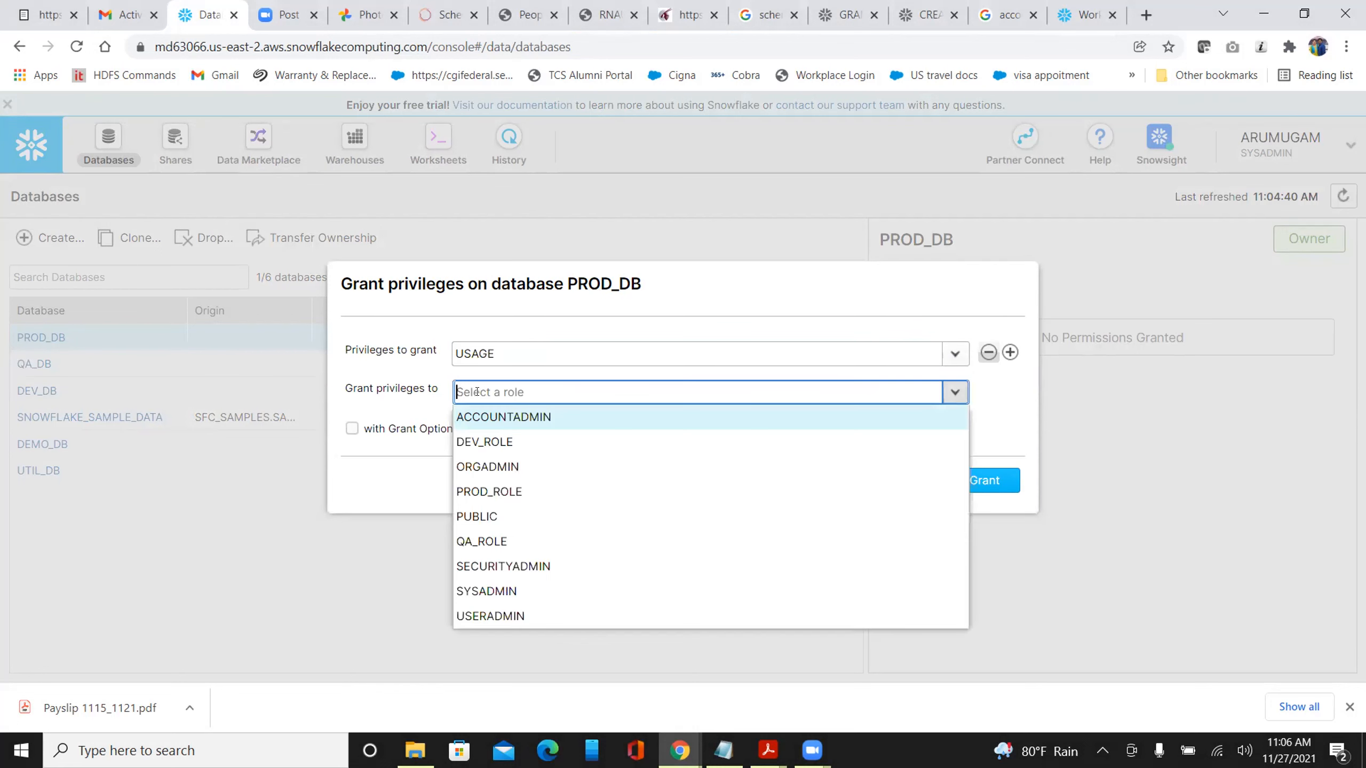
left_click(471, 441)
left_click(389, 388)
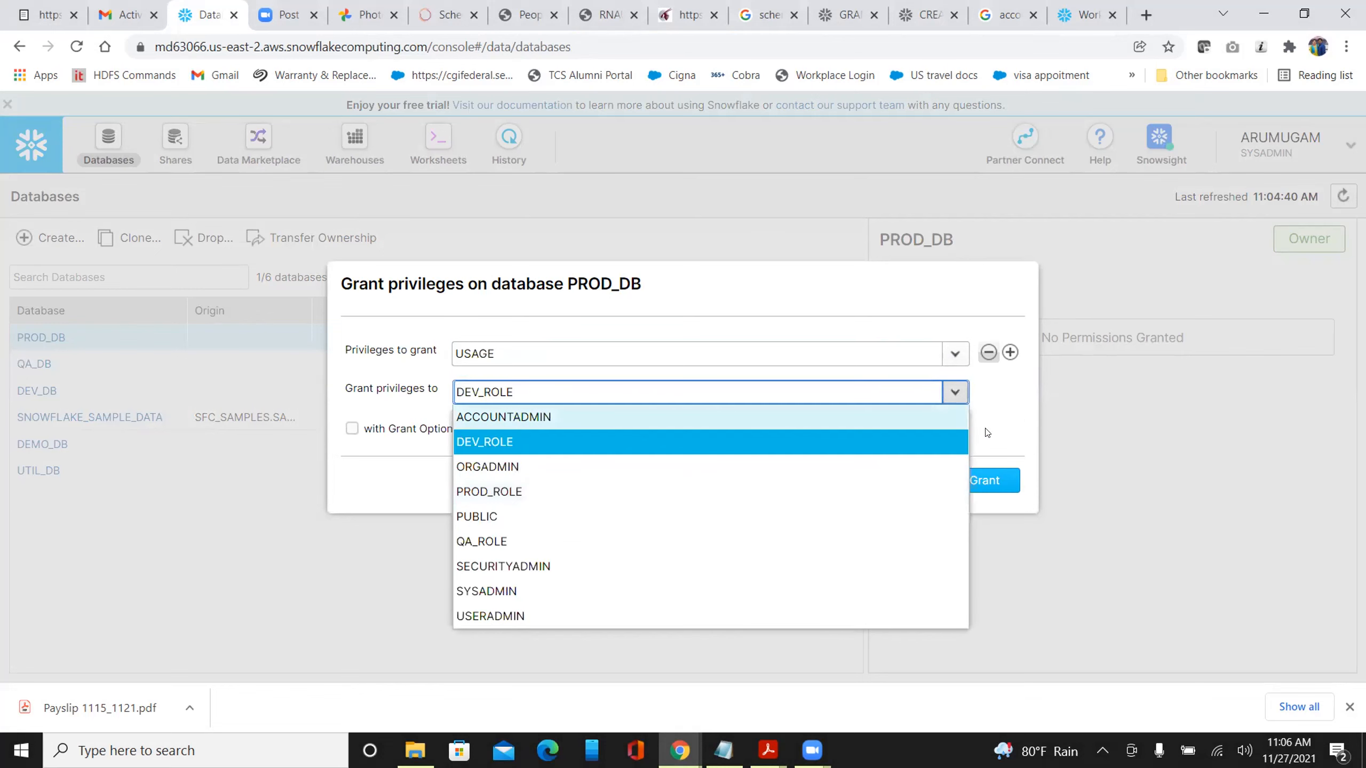
left_click(1007, 426)
left_click(984, 480)
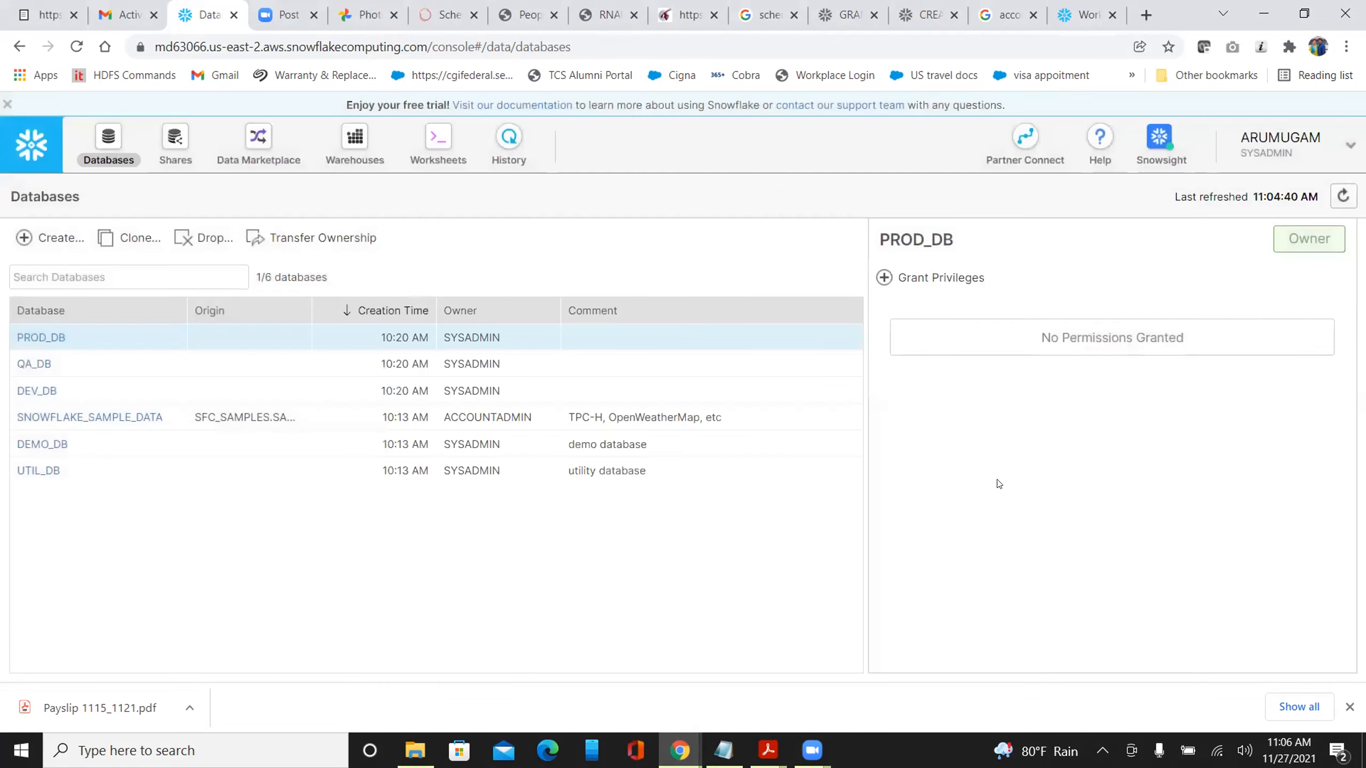
left_click(1078, 22)
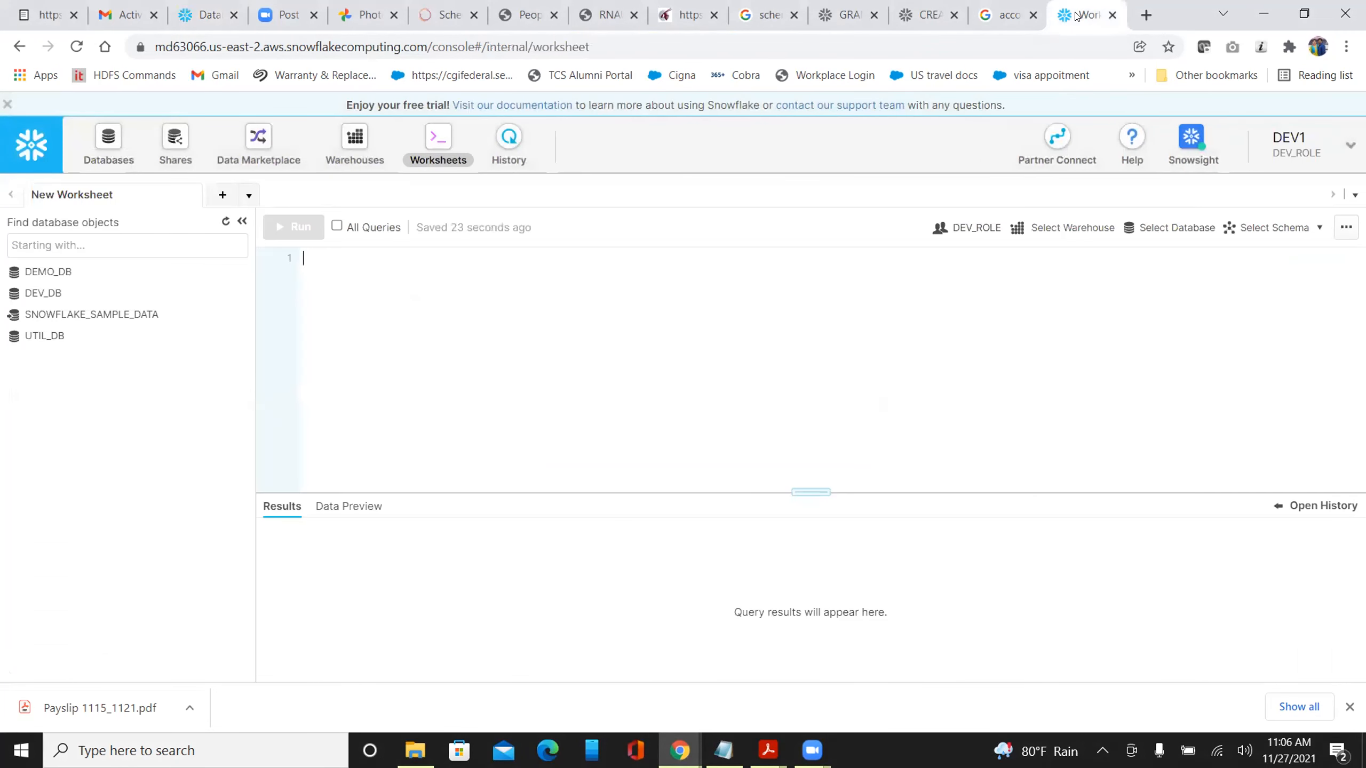
Refresh the object tree and expand DEV_DB > STG to view EMP's EMP_ID and EMP_NAME columns
left_click(224, 221)
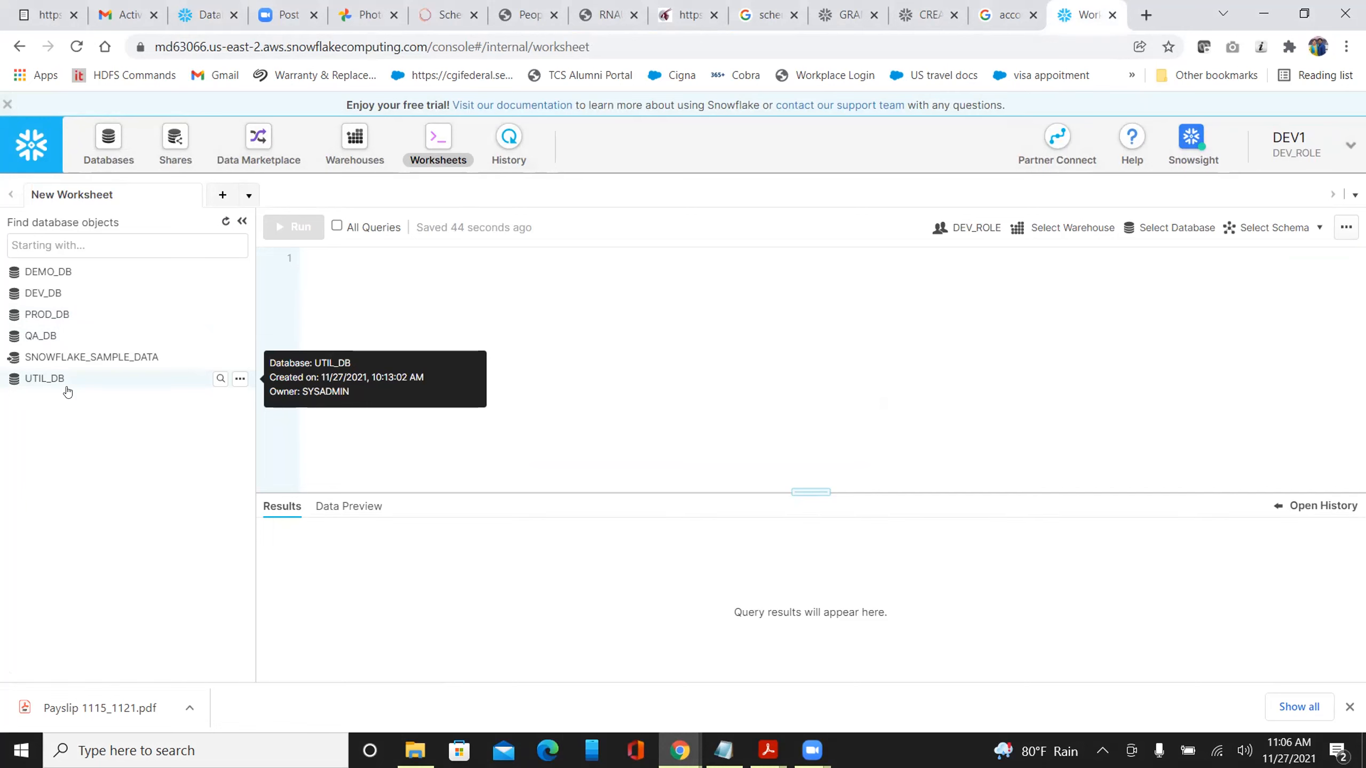
left_click(42, 294)
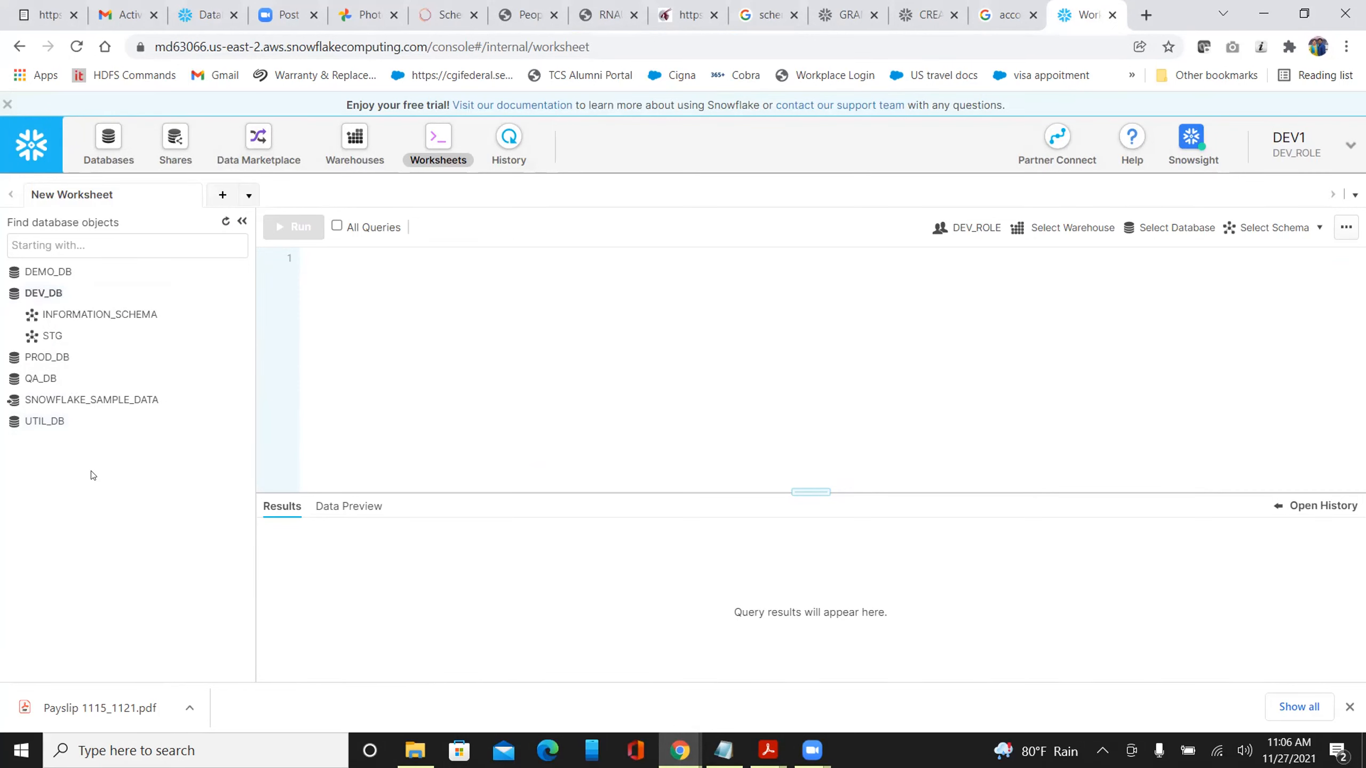
left_click(52, 336)
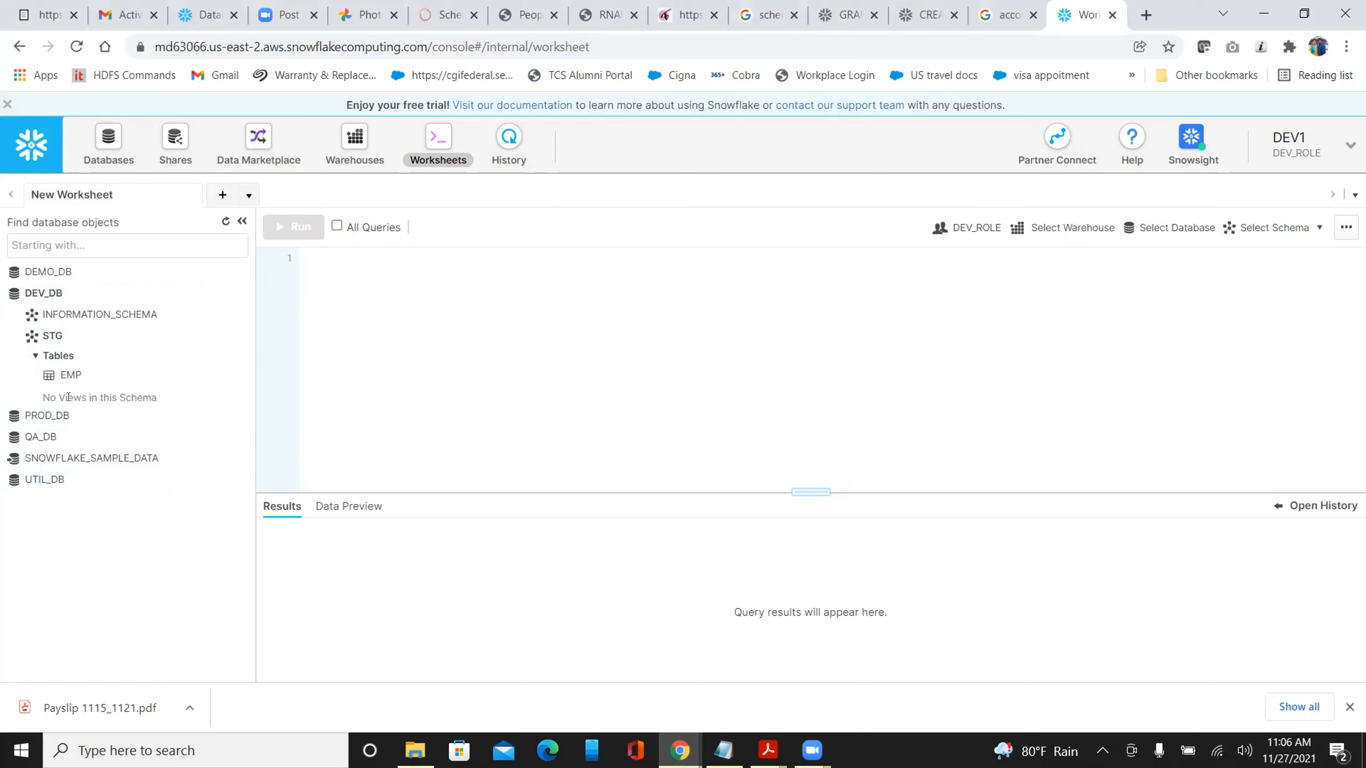
mouse_move(68, 377)
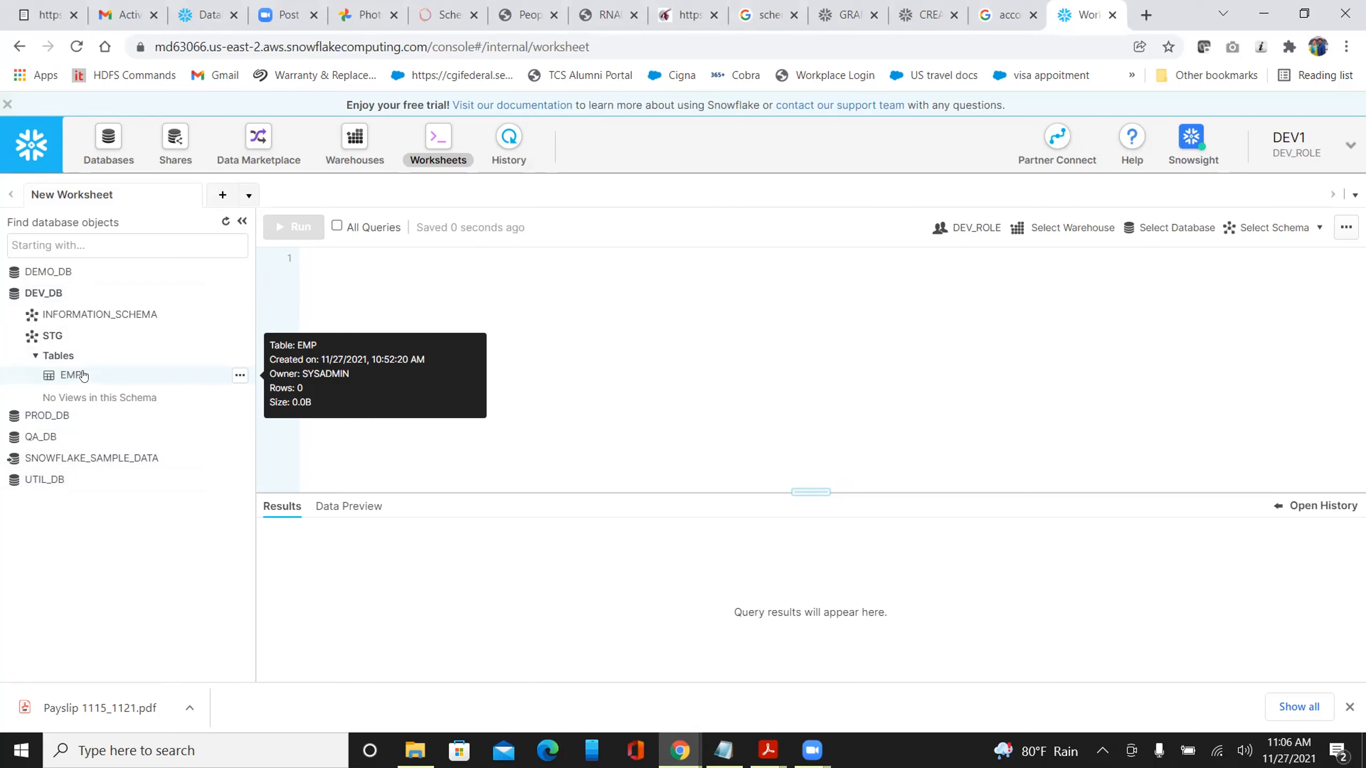
left_click(68, 376)
left_click(53, 336)
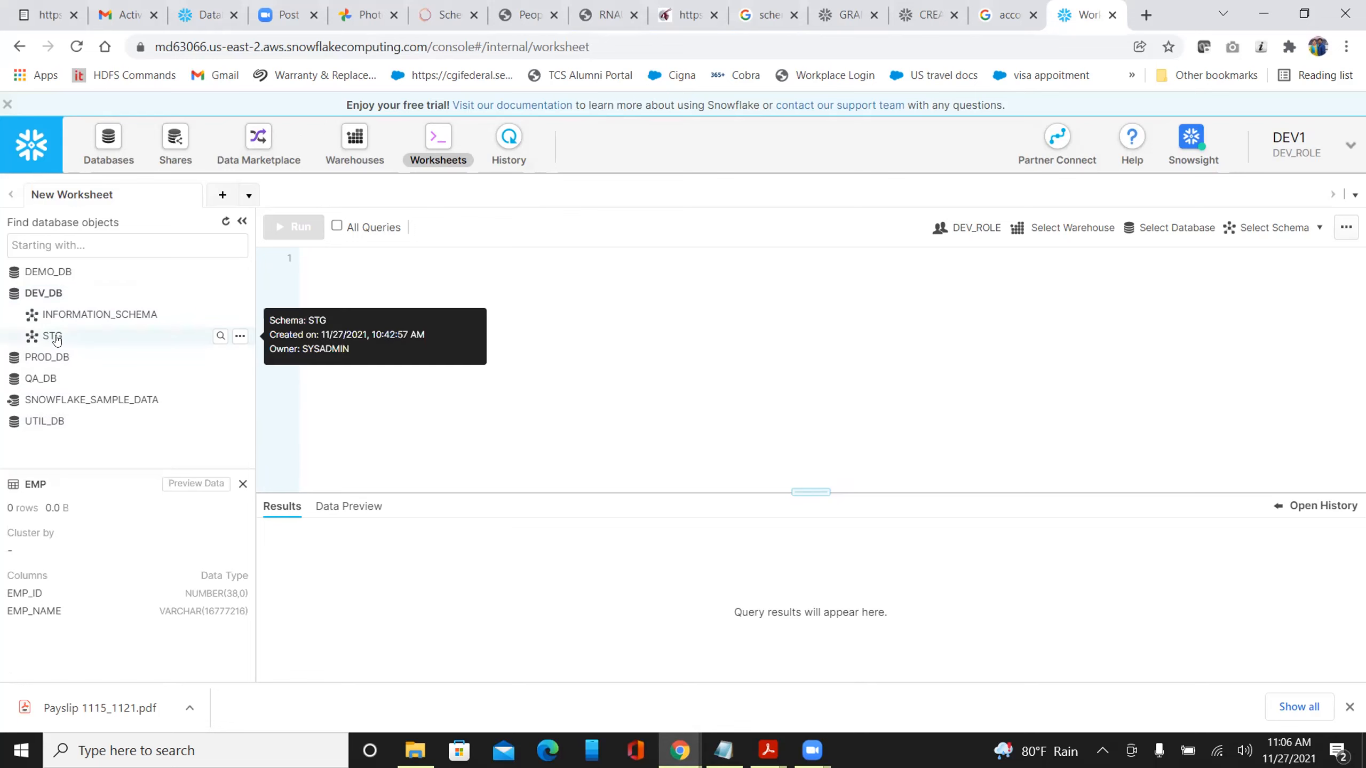
left_click(75, 329)
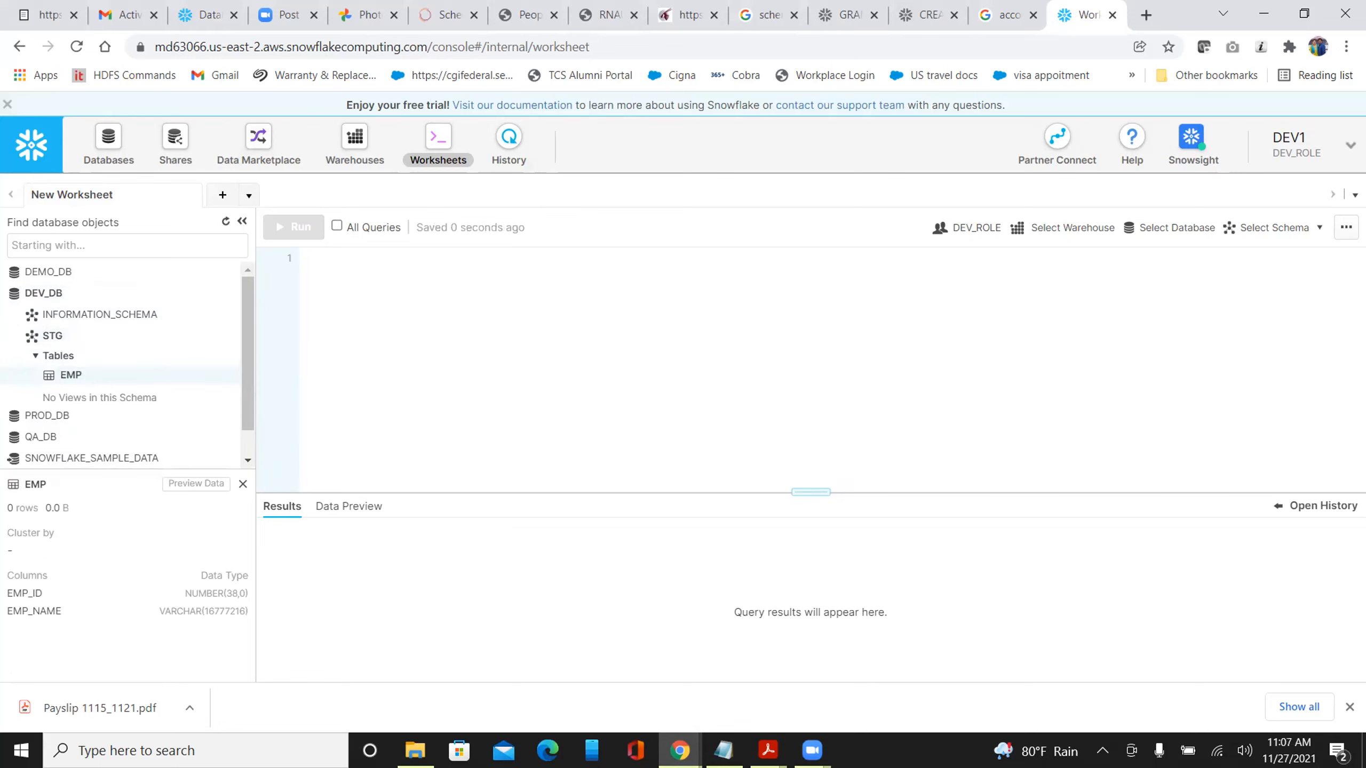
Bring up the worksheet's context settings panel
left_click(1270, 232)
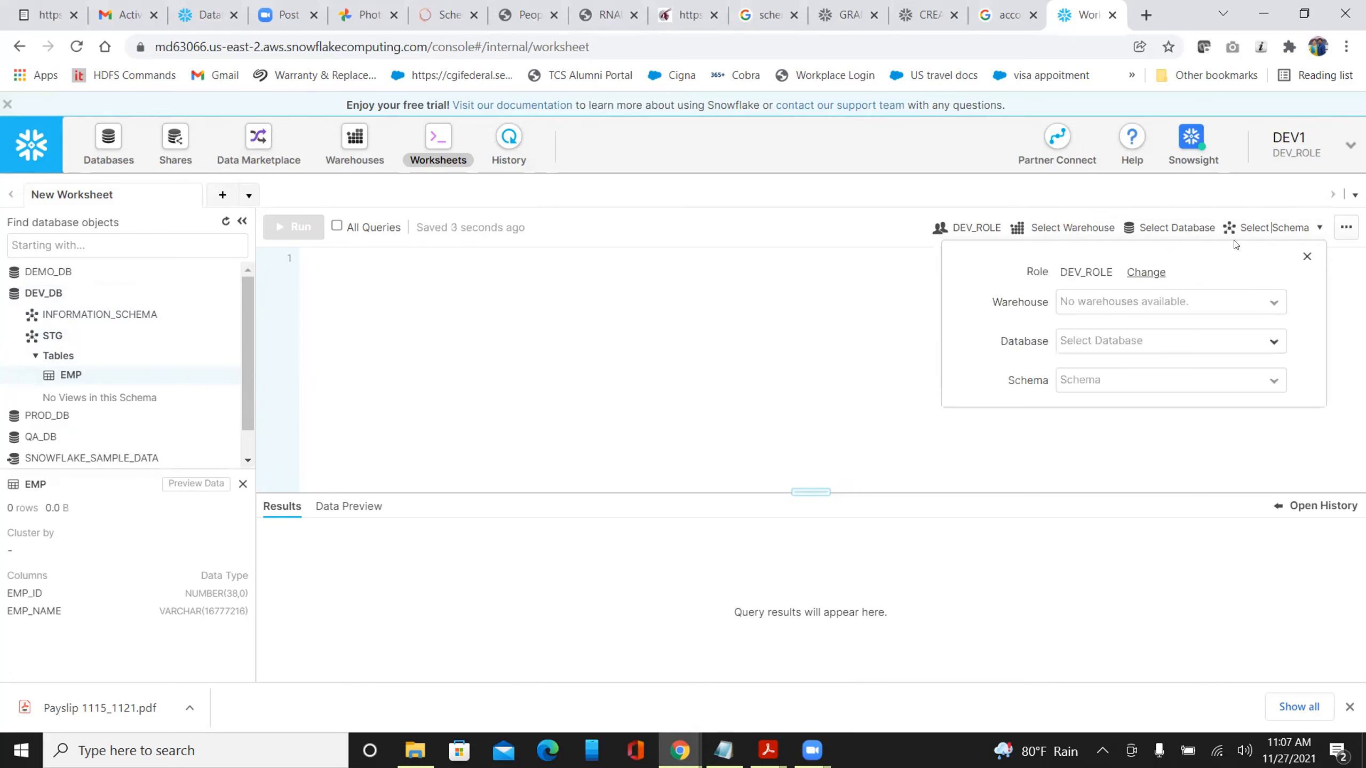
left_click(1087, 228)
left_click(1088, 229)
left_click(1186, 230)
left_click(1187, 231)
In the context panel, choose DEV_DB as the database and STG as the schema
left_click(1077, 231)
left_click(1074, 227)
left_click(1161, 229)
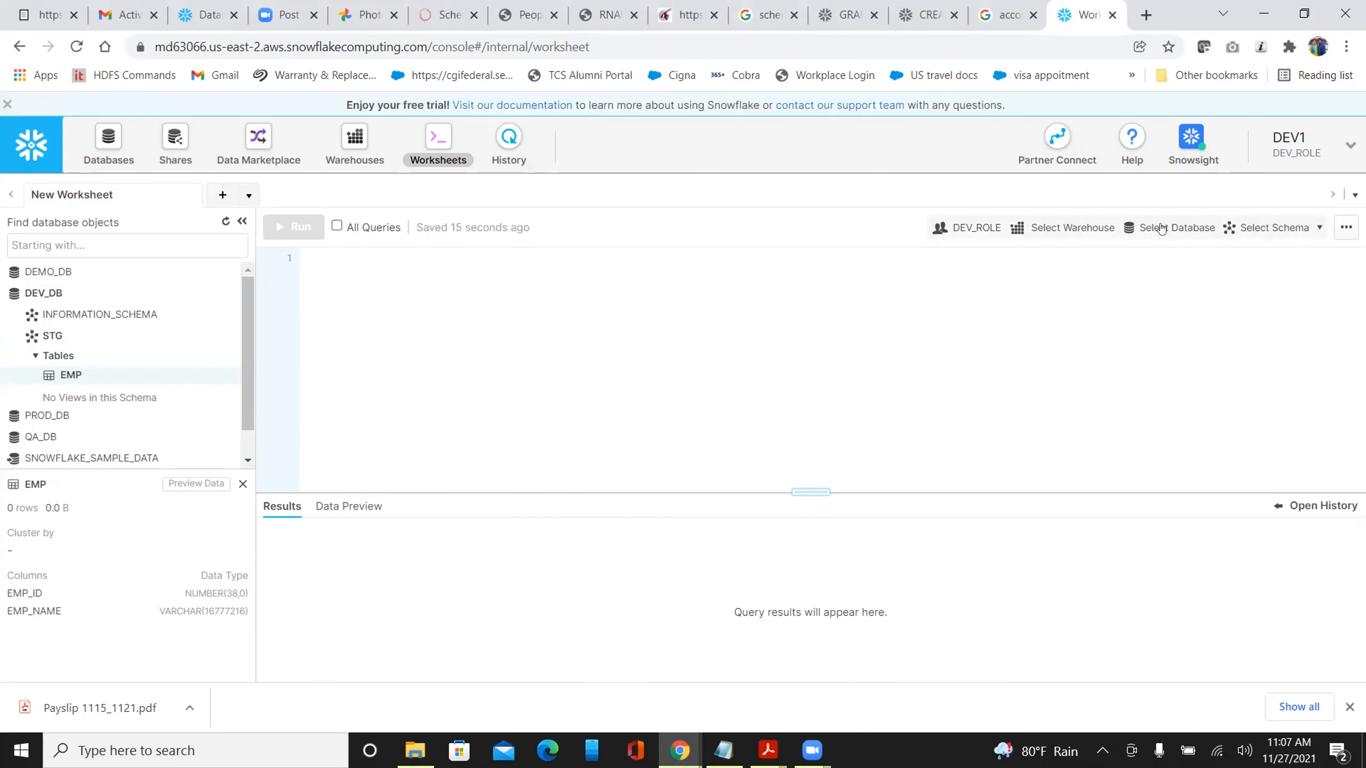
left_click(1073, 228)
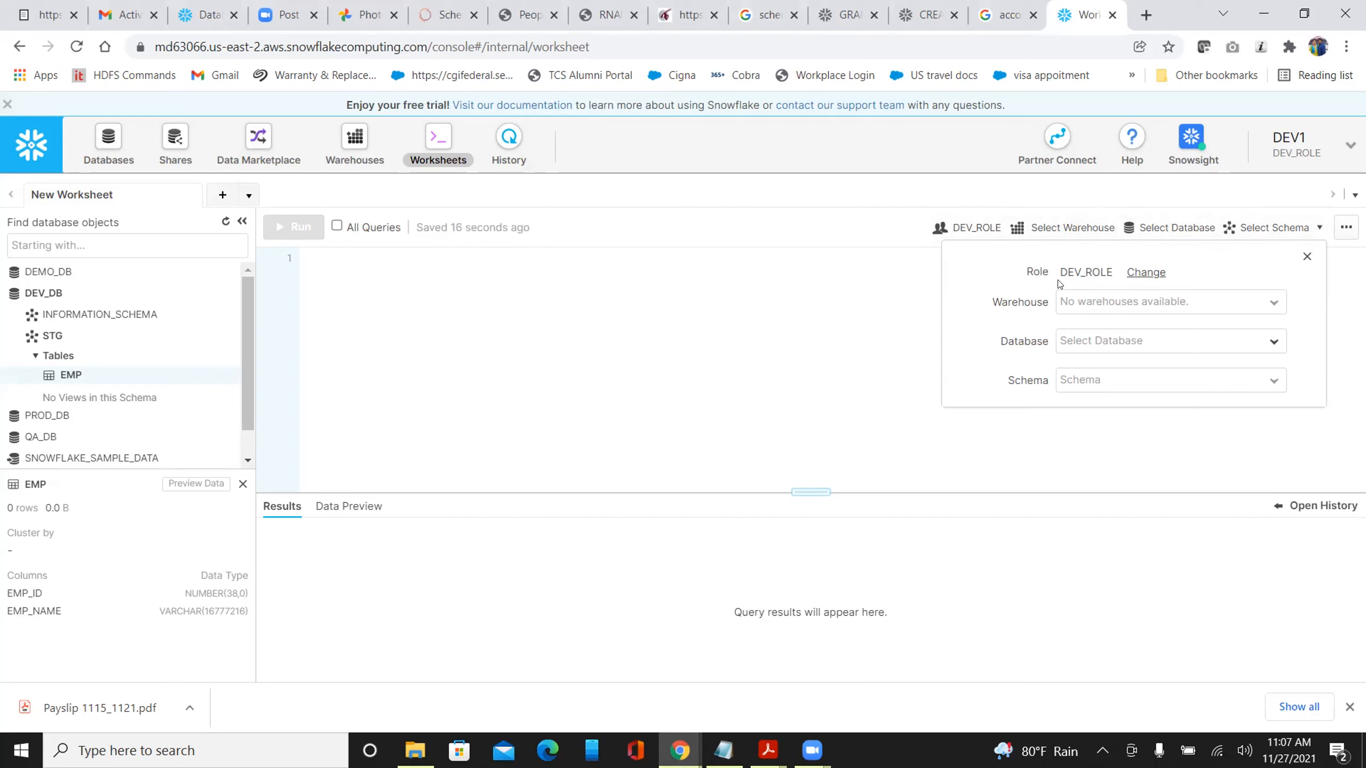
left_click(1276, 347)
left_click(1097, 390)
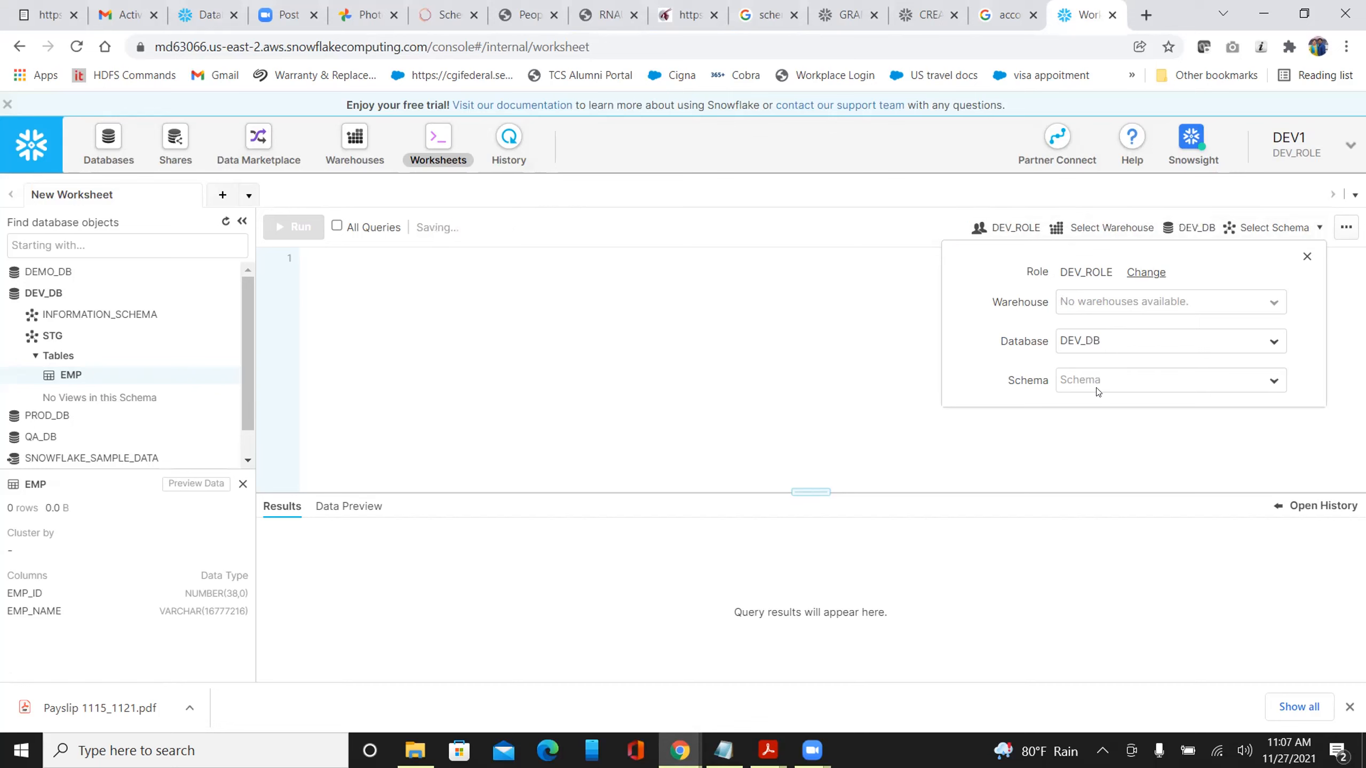
left_click(1098, 390)
left_click(1073, 428)
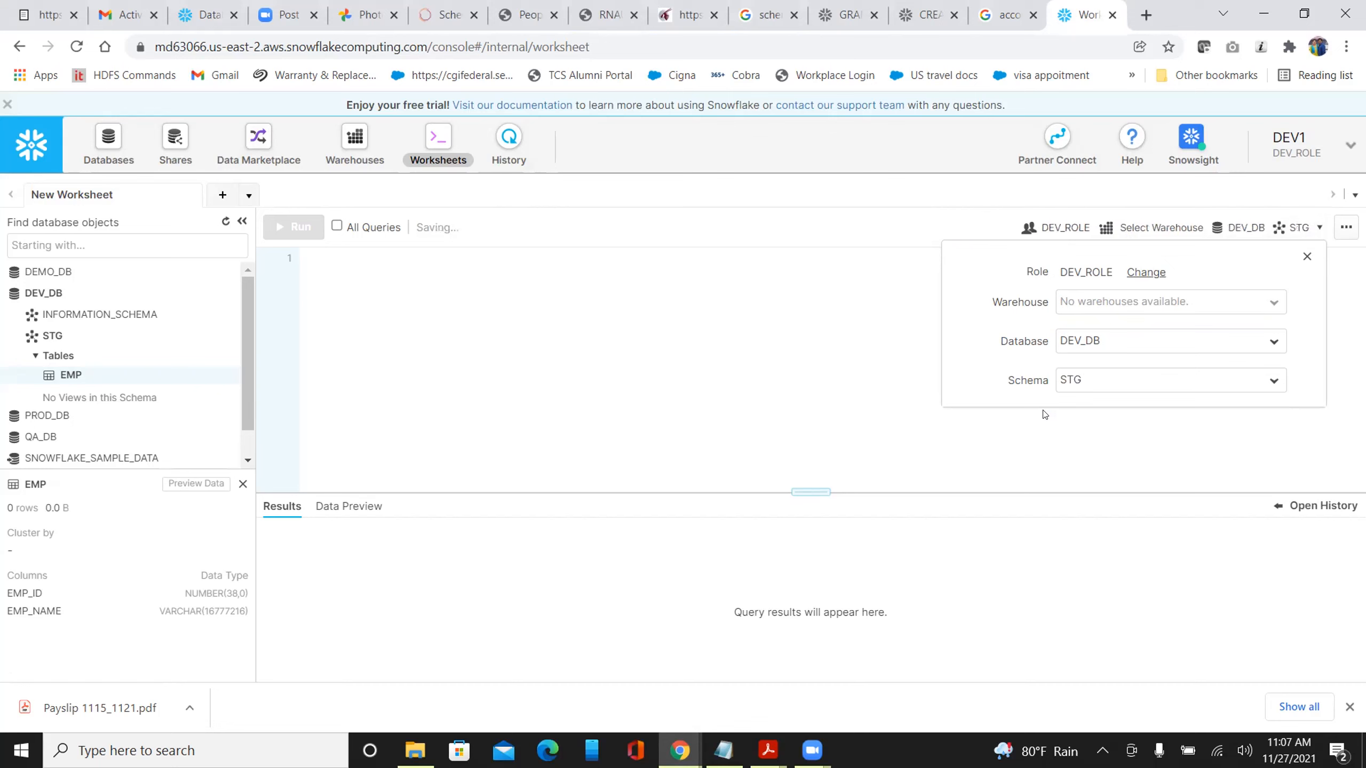
left_click(813, 342)
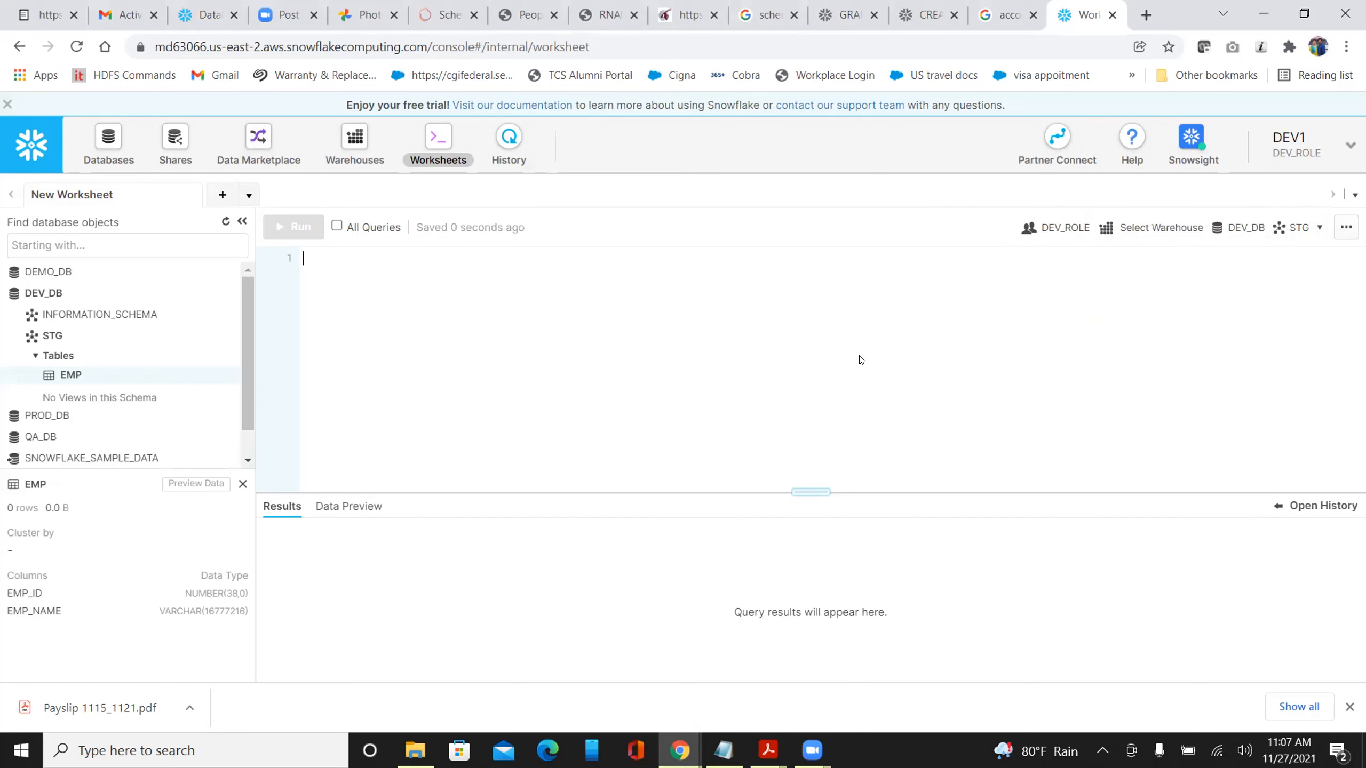
Write and run 'create table dev1_table (C1 INTEGER,C2 INTEGER);' in the worksheet
type("create table")
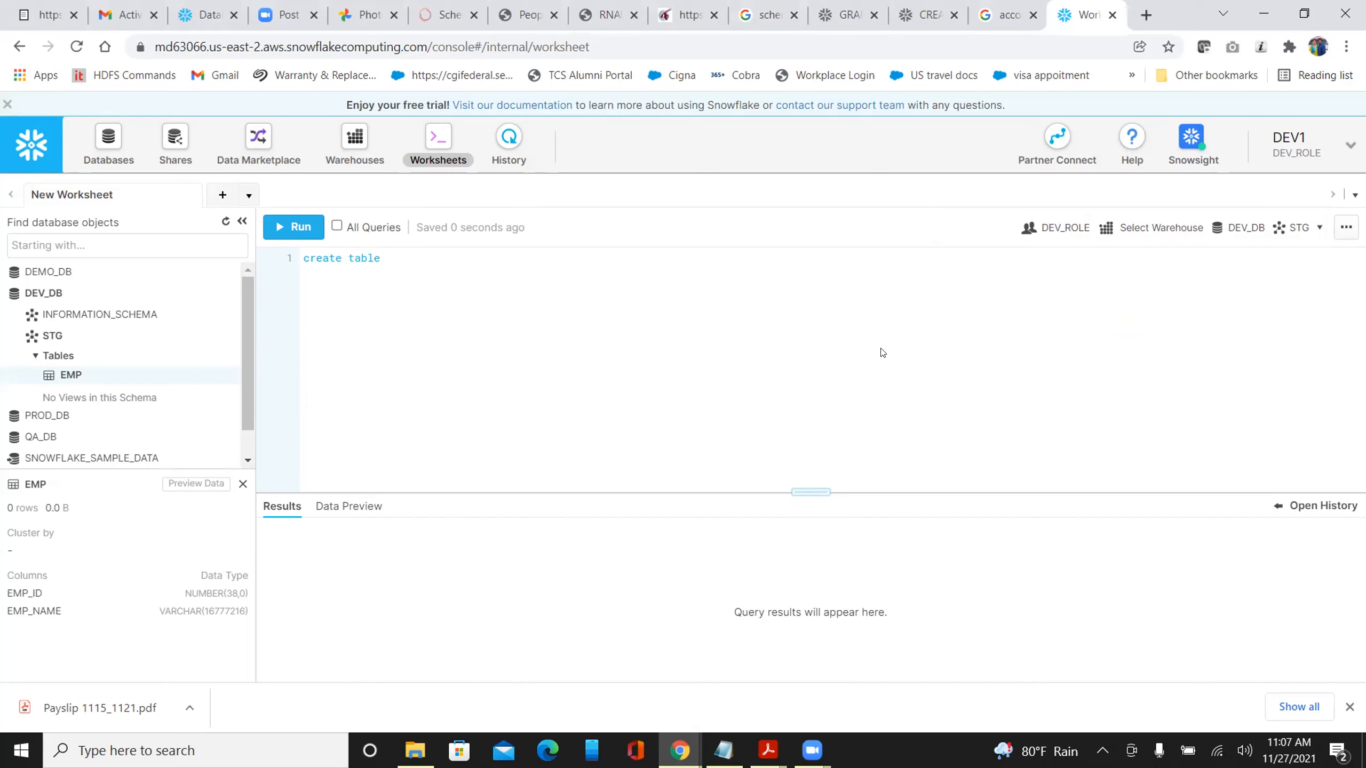
type(" dev1")
type("_table")
type(" ()")
type("ID)")
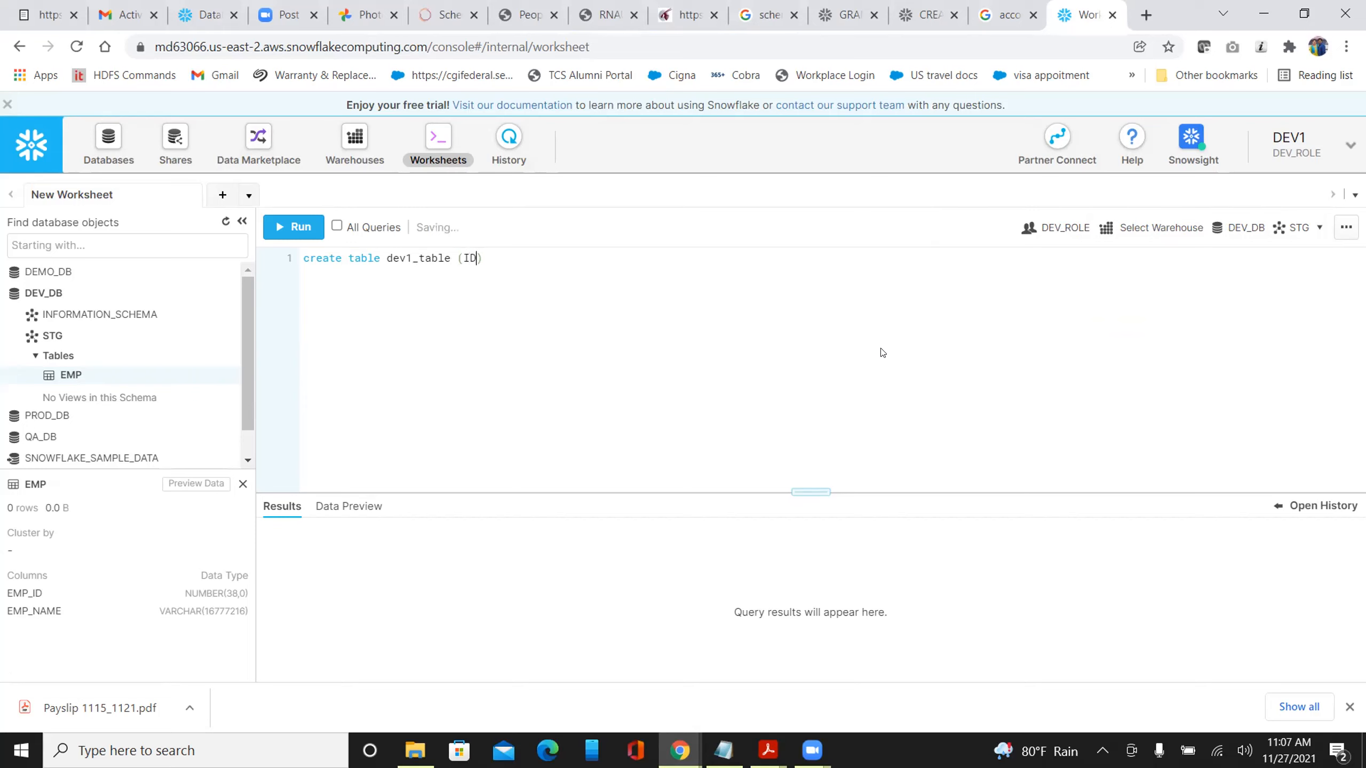
key("BackSpace")
type("C1 INTEGER,C2 INTEGER")
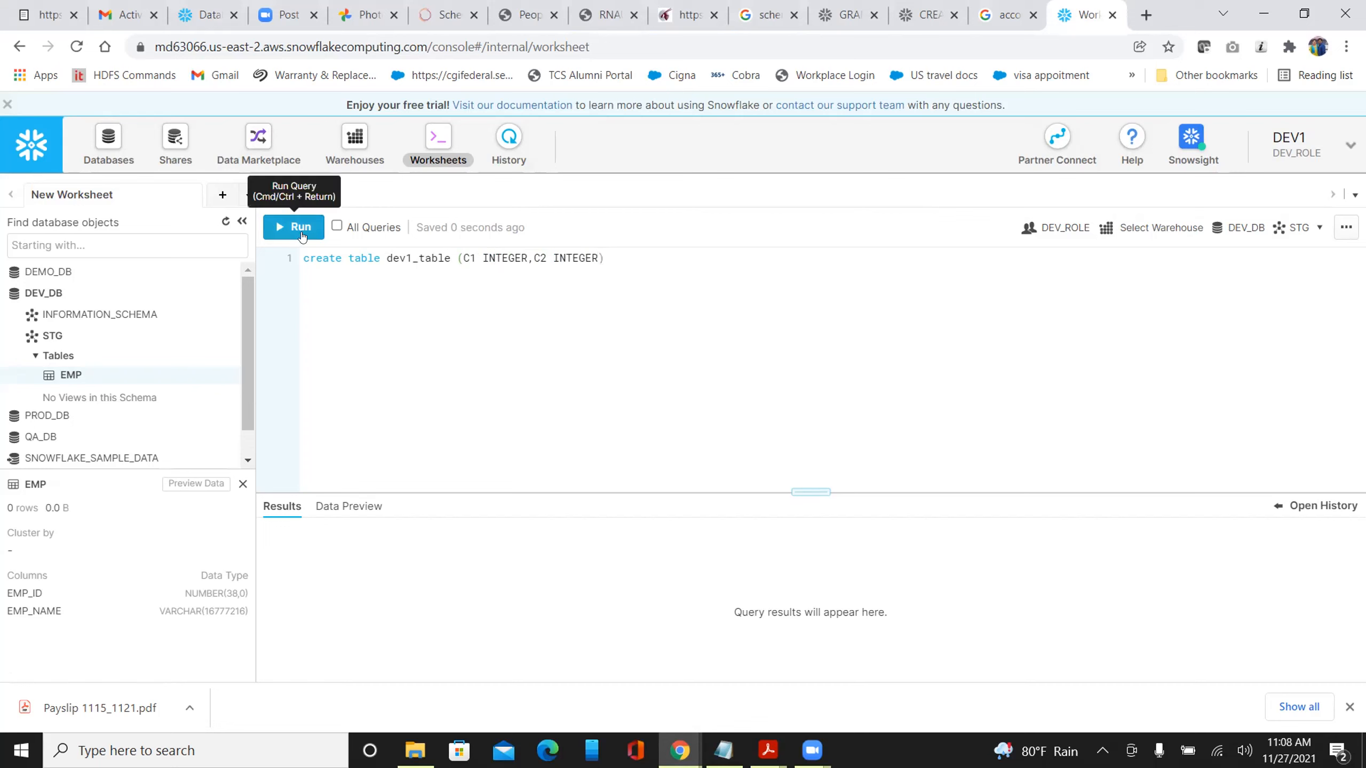
left_click(614, 257)
type(";")
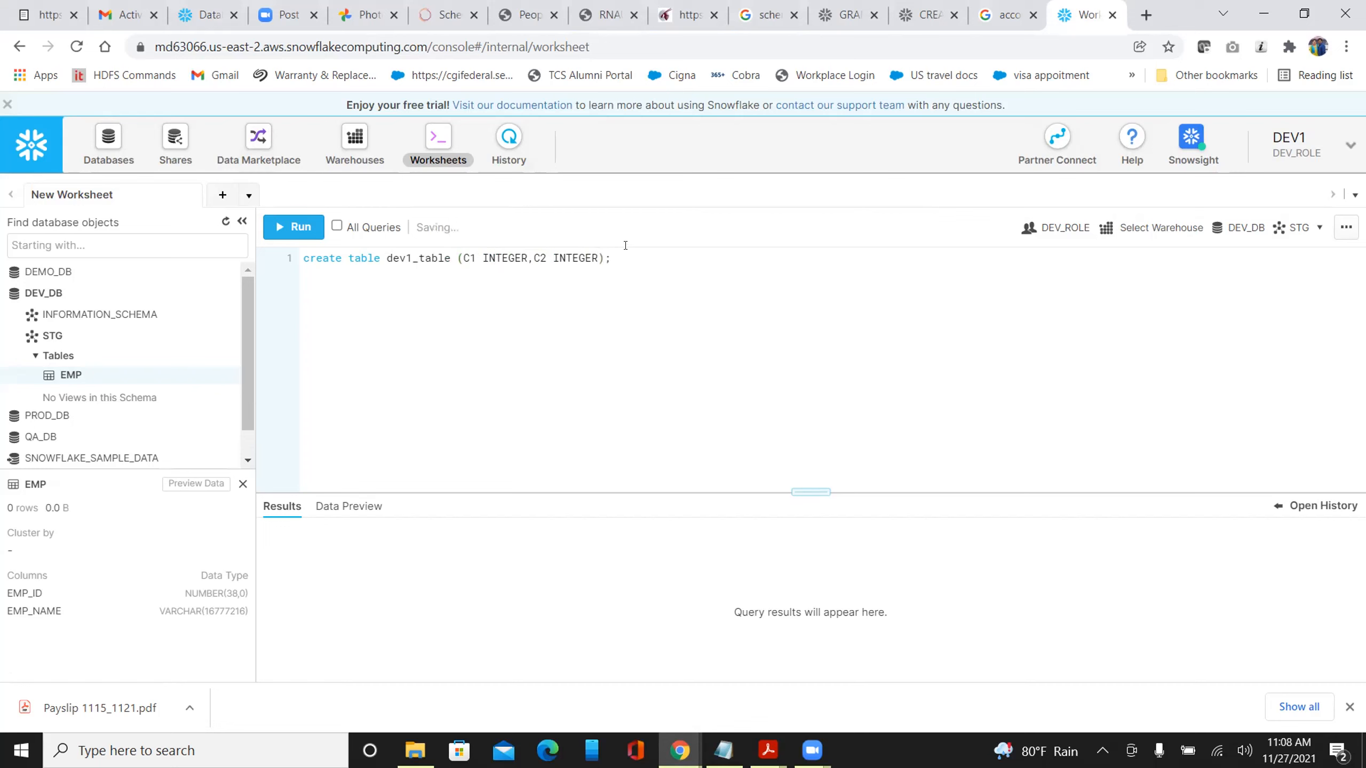
left_click(304, 233)
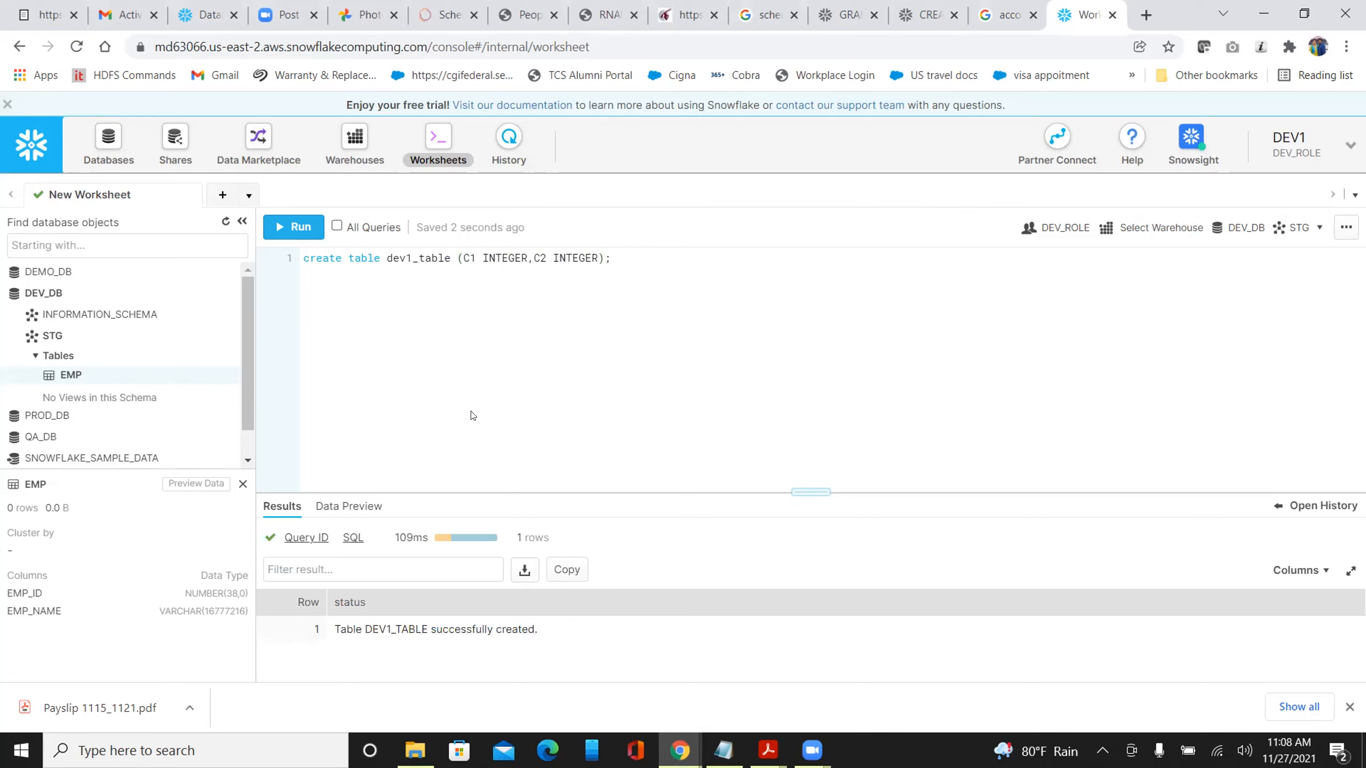
left_click(621, 259)
key("Return")
key("Return")
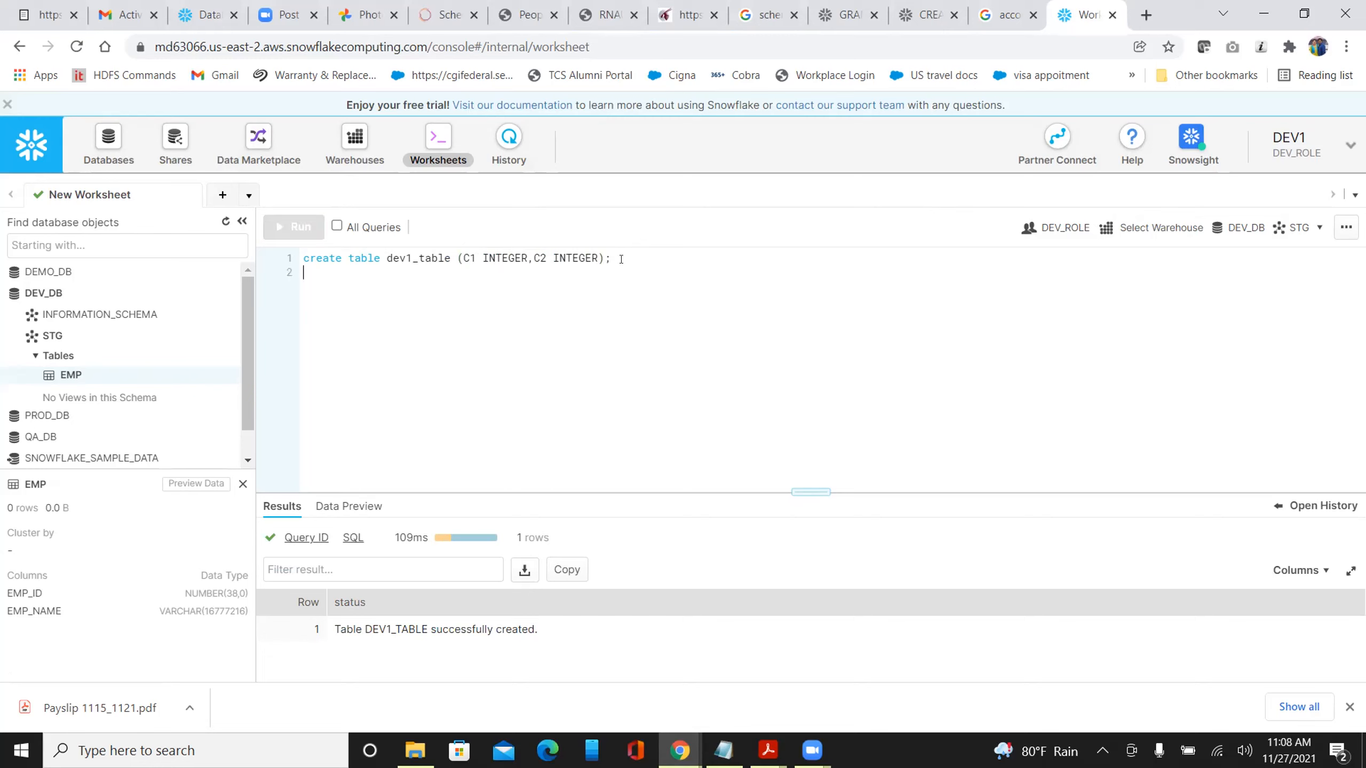
Enter 'insert into dev1_table(1,1);' on line 3, pasting the table name, and run it
type("insert into")
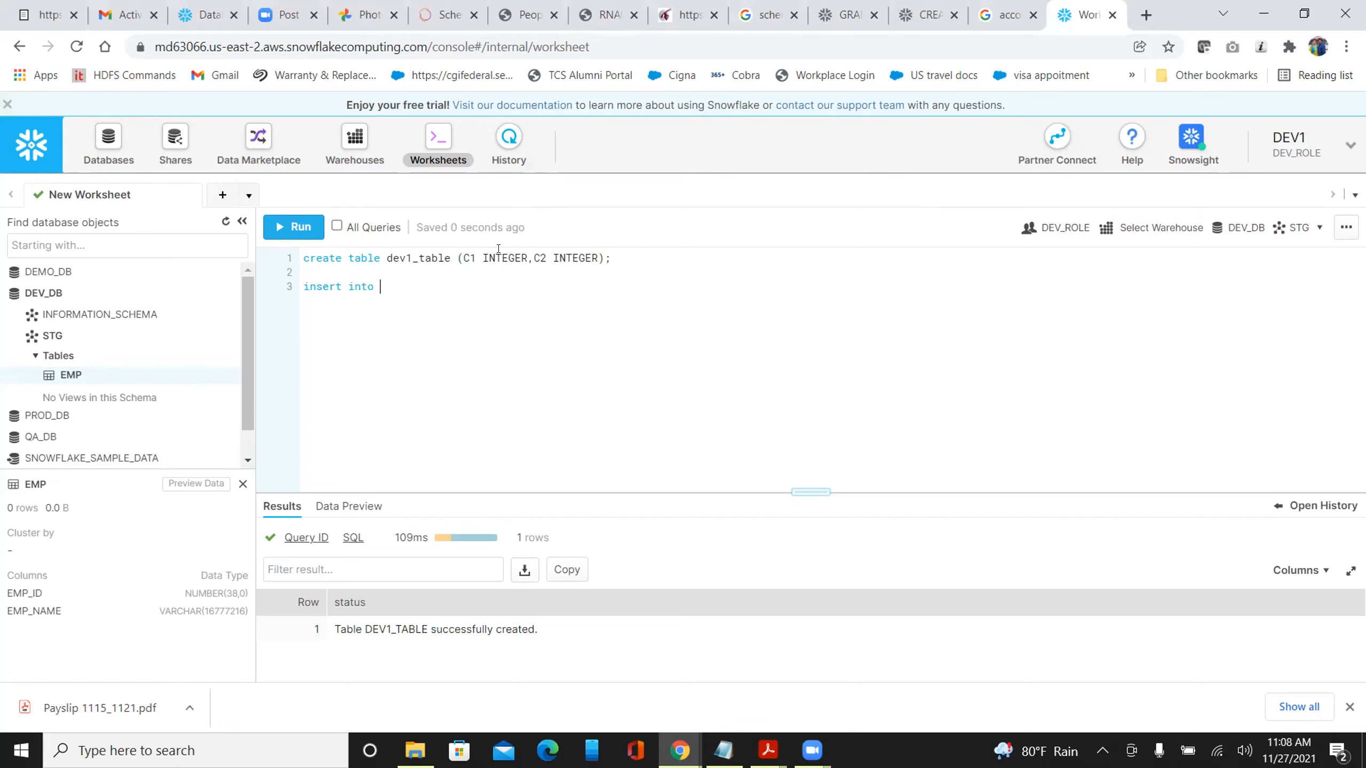
double_click(432, 258)
key("ctrl+c")
left_click(386, 289)
key("ctrl+v")
type("(")
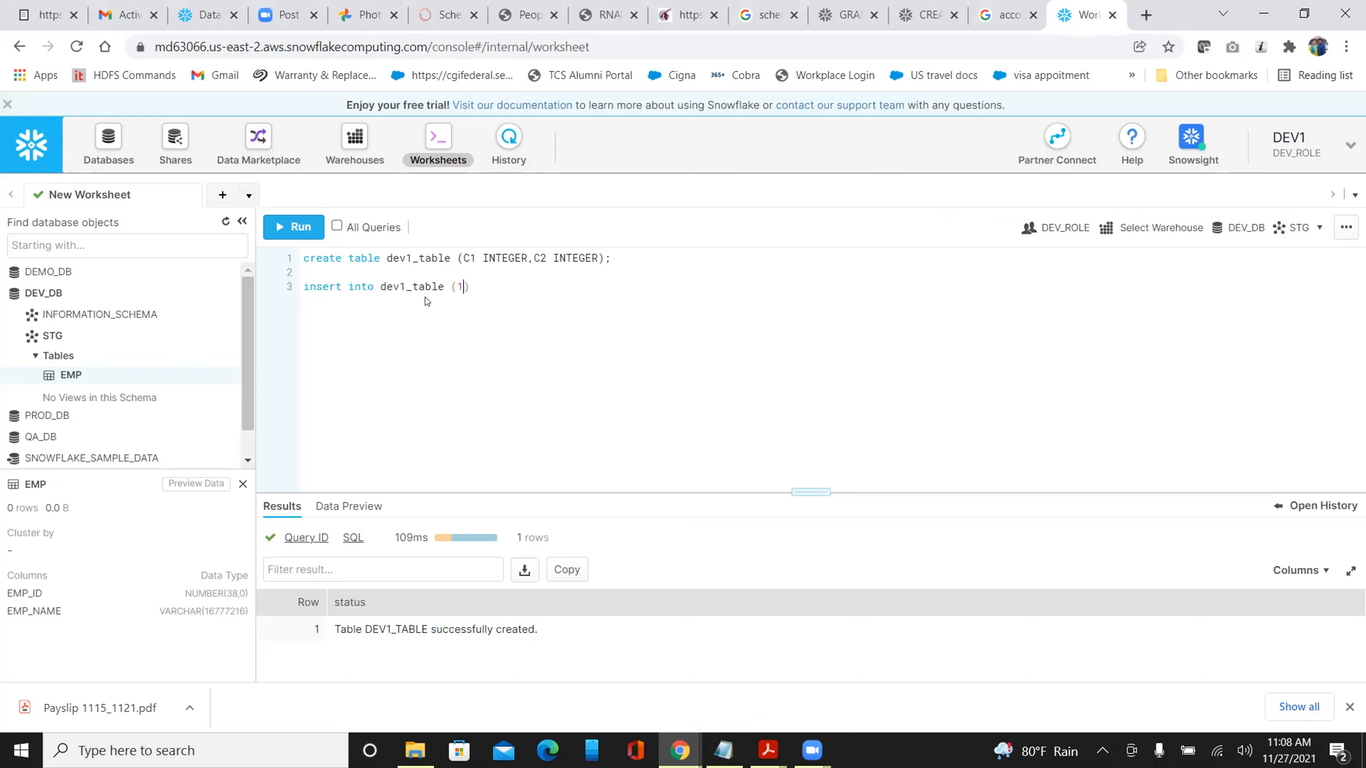
type("1,1);")
key("ctrl+Return")
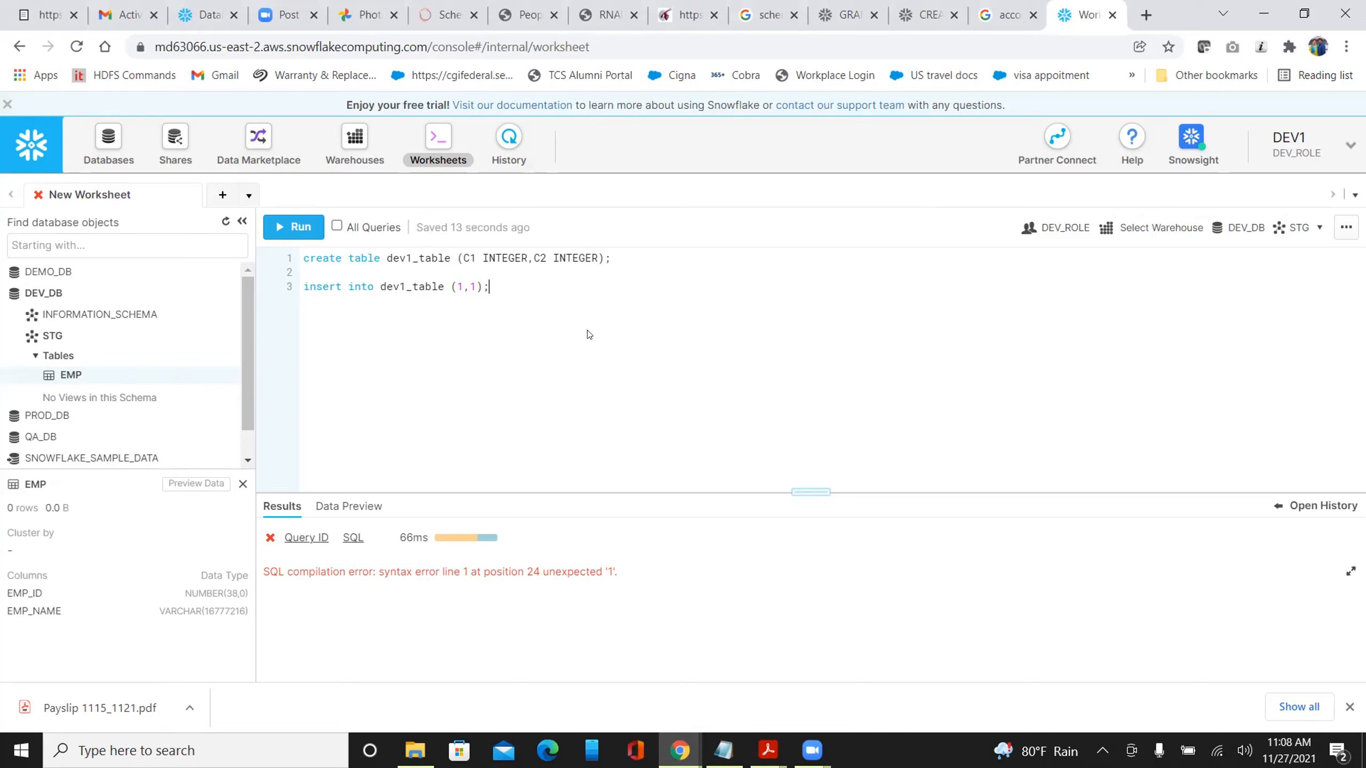
Insert 'values' before (1,1), rerun the insert, and check the worksheet's Warehouse setting
left_click(459, 286)
type("values")
key("ctrl+Return")
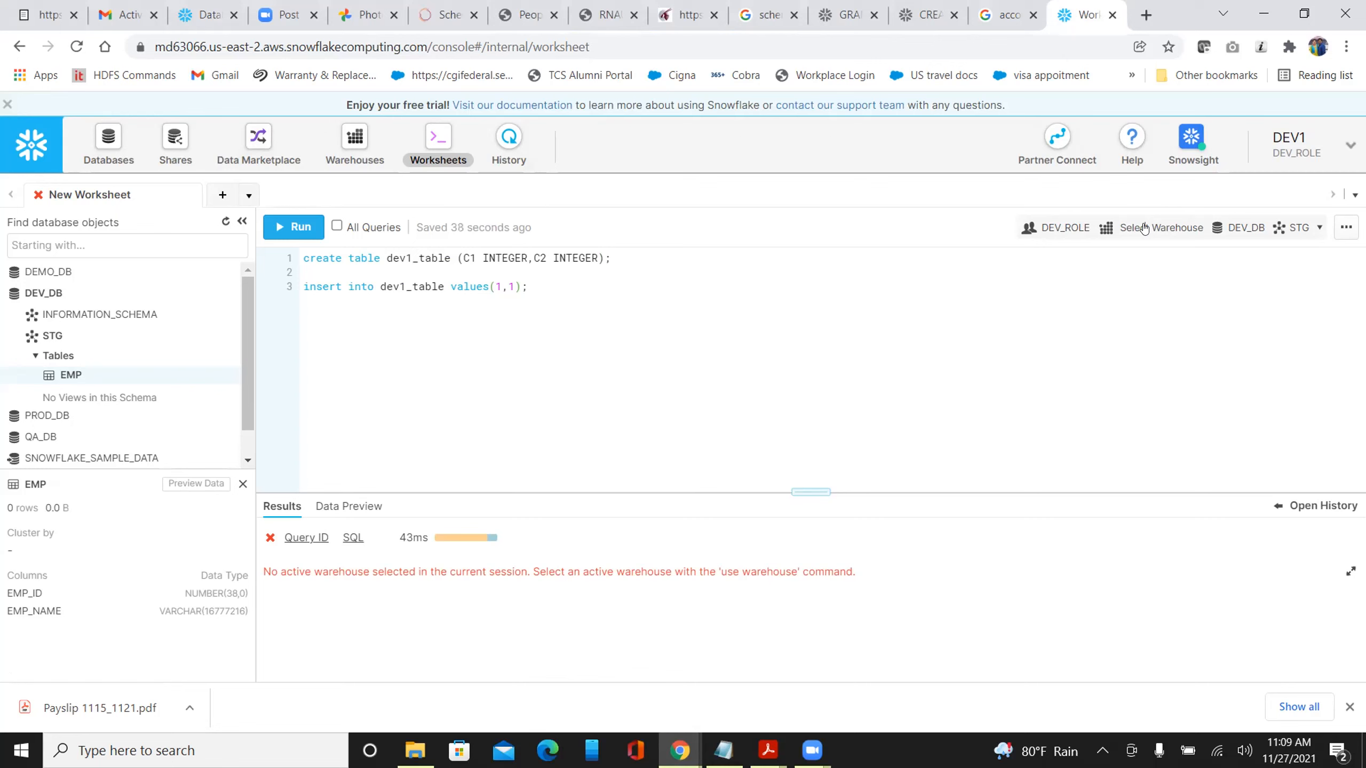
left_click(1143, 229)
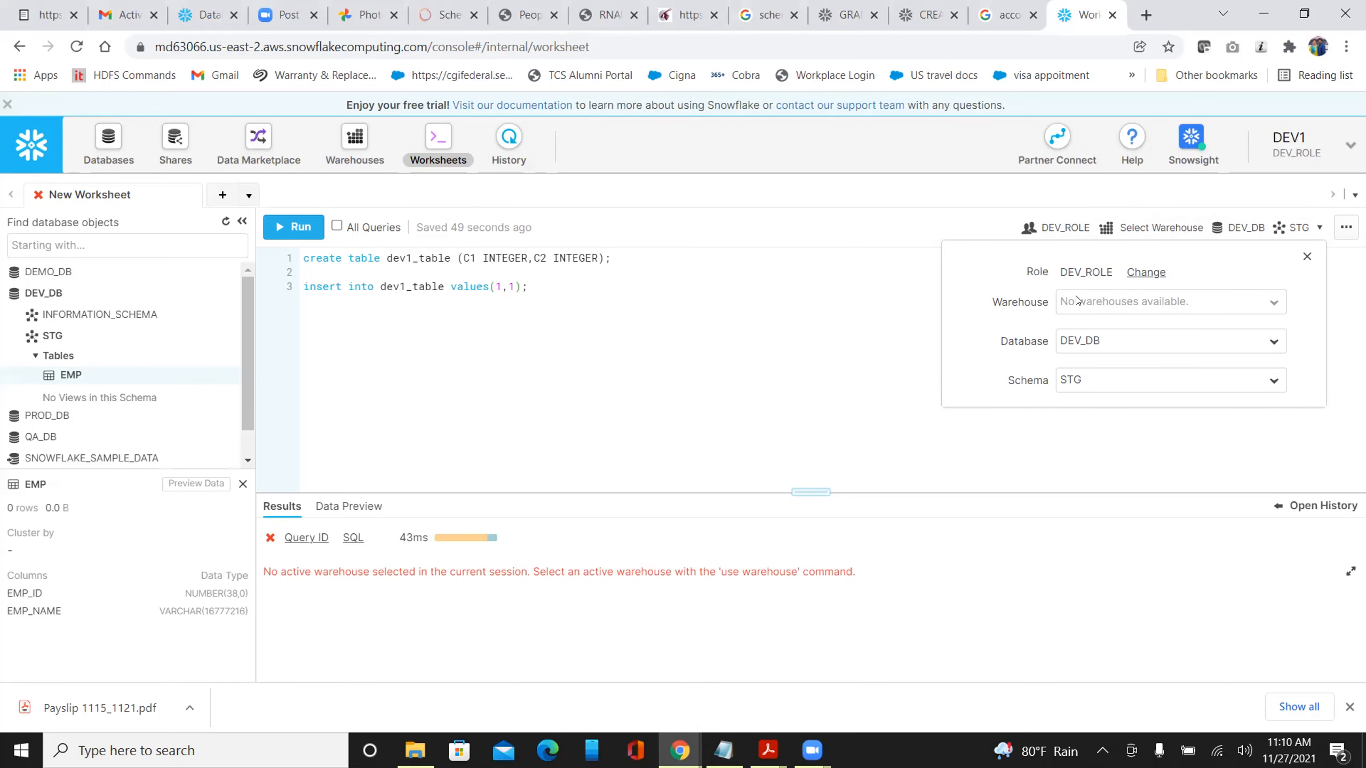
On the Warehouses page, grant USAGE on COMPUTE_WH to DEV_ROLE
left_click(195, 16)
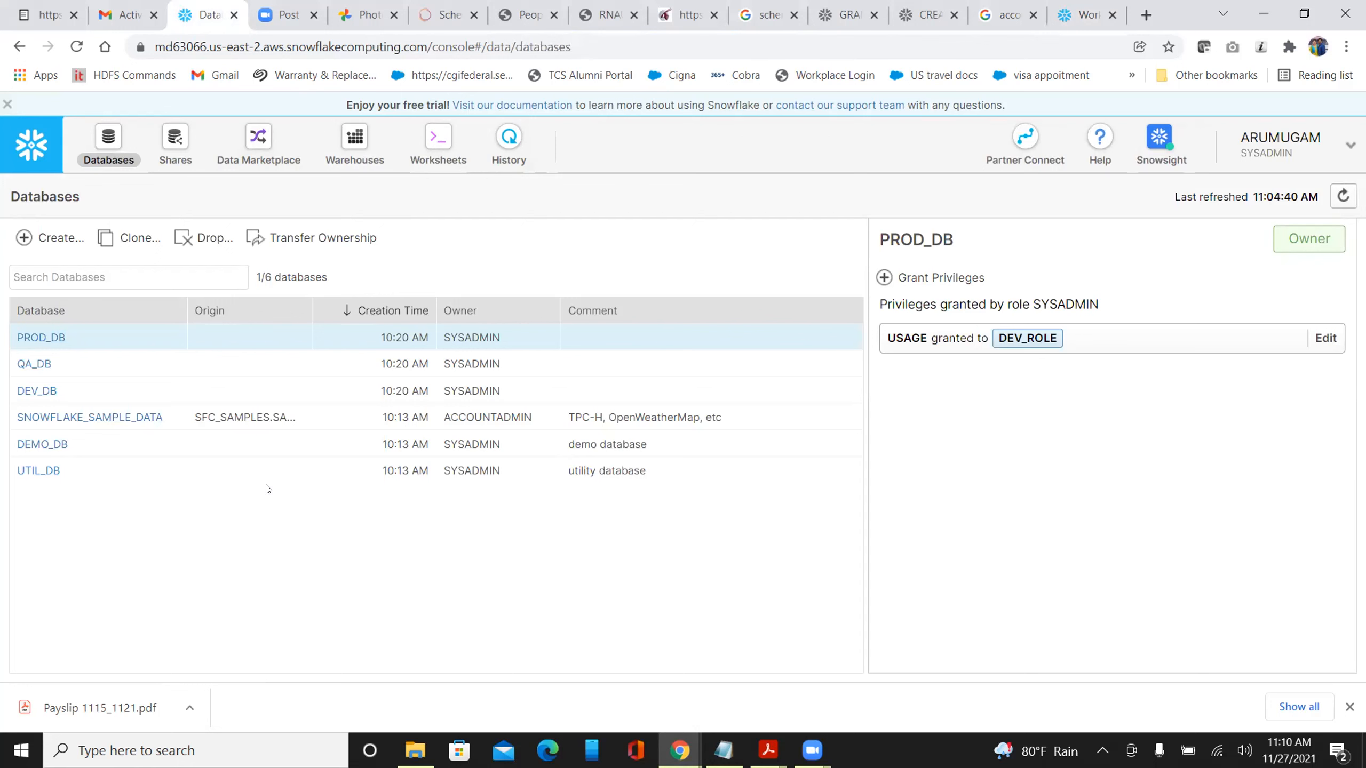
left_click(363, 131)
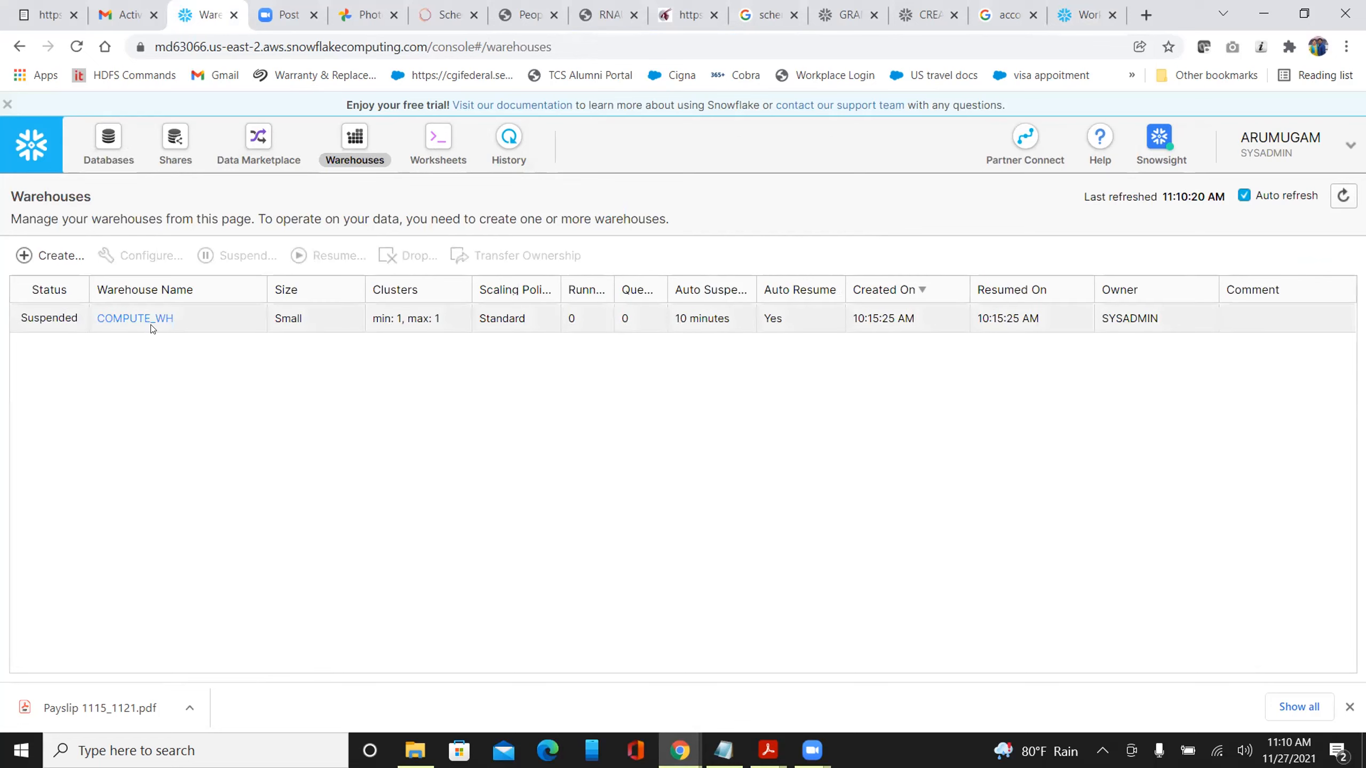
left_click(200, 322)
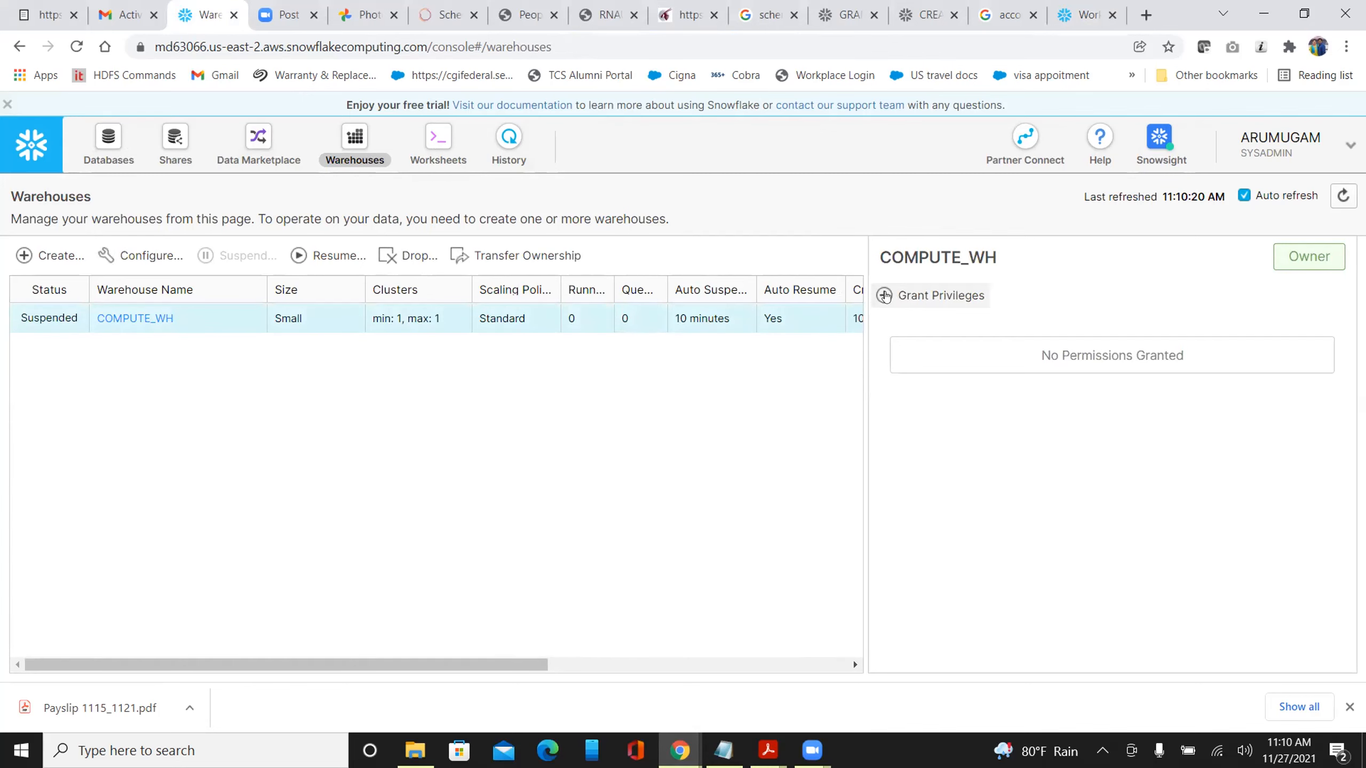
left_click(887, 295)
left_click(955, 356)
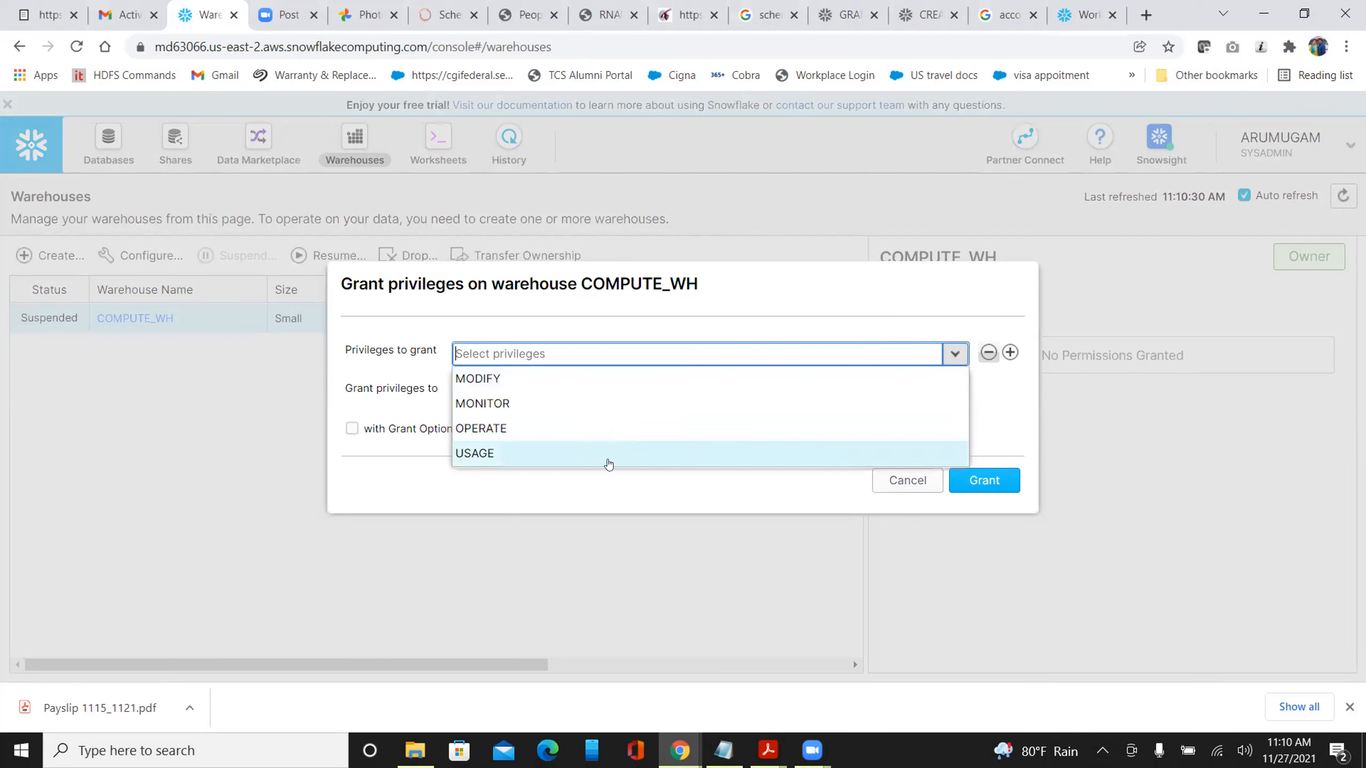
left_click(609, 463)
left_click(396, 398)
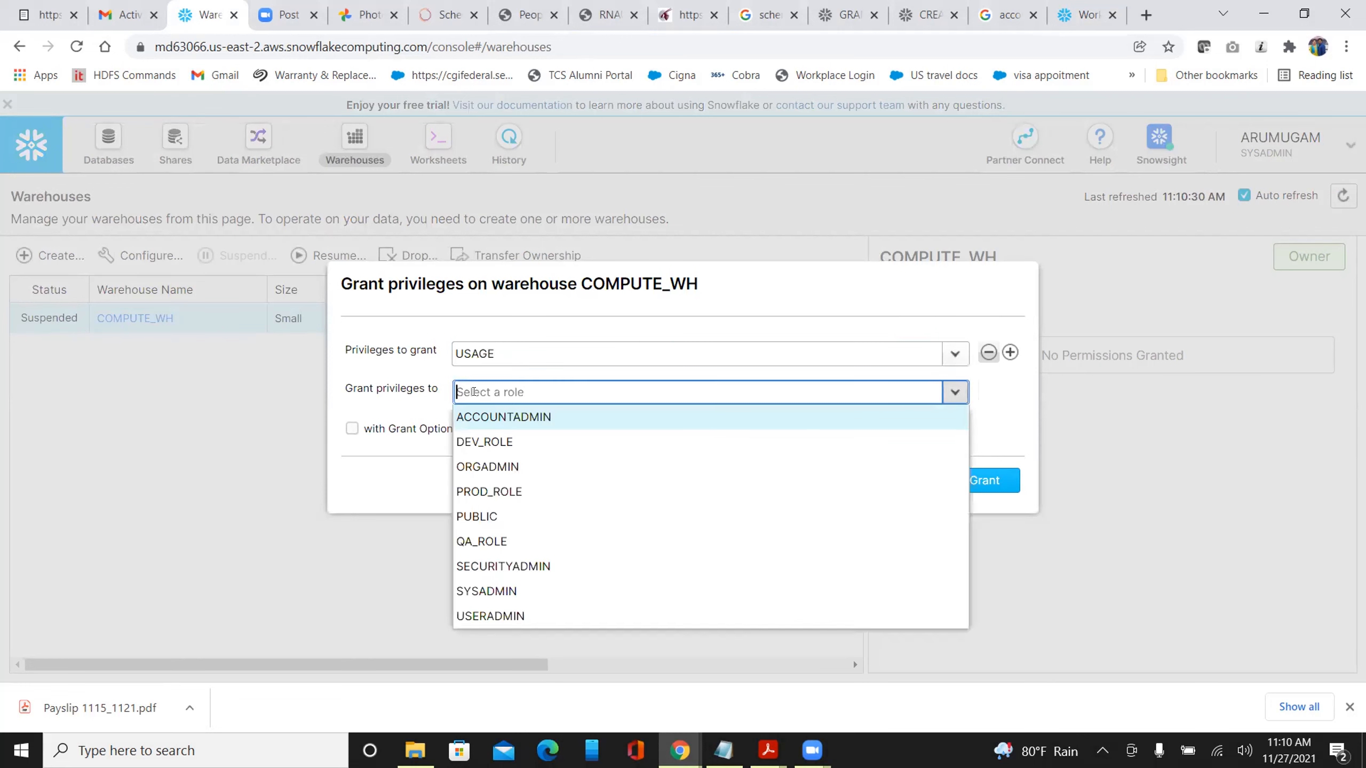
left_click(490, 440)
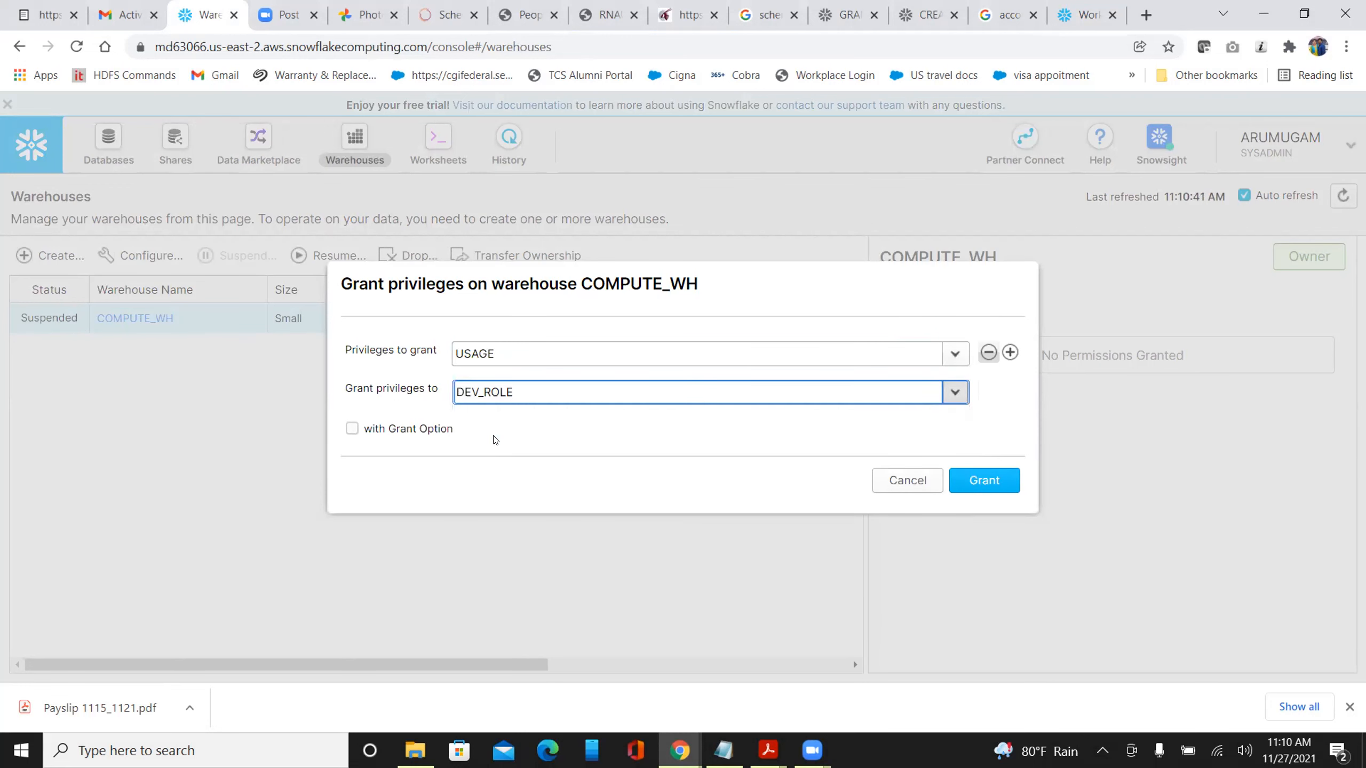
left_click(983, 482)
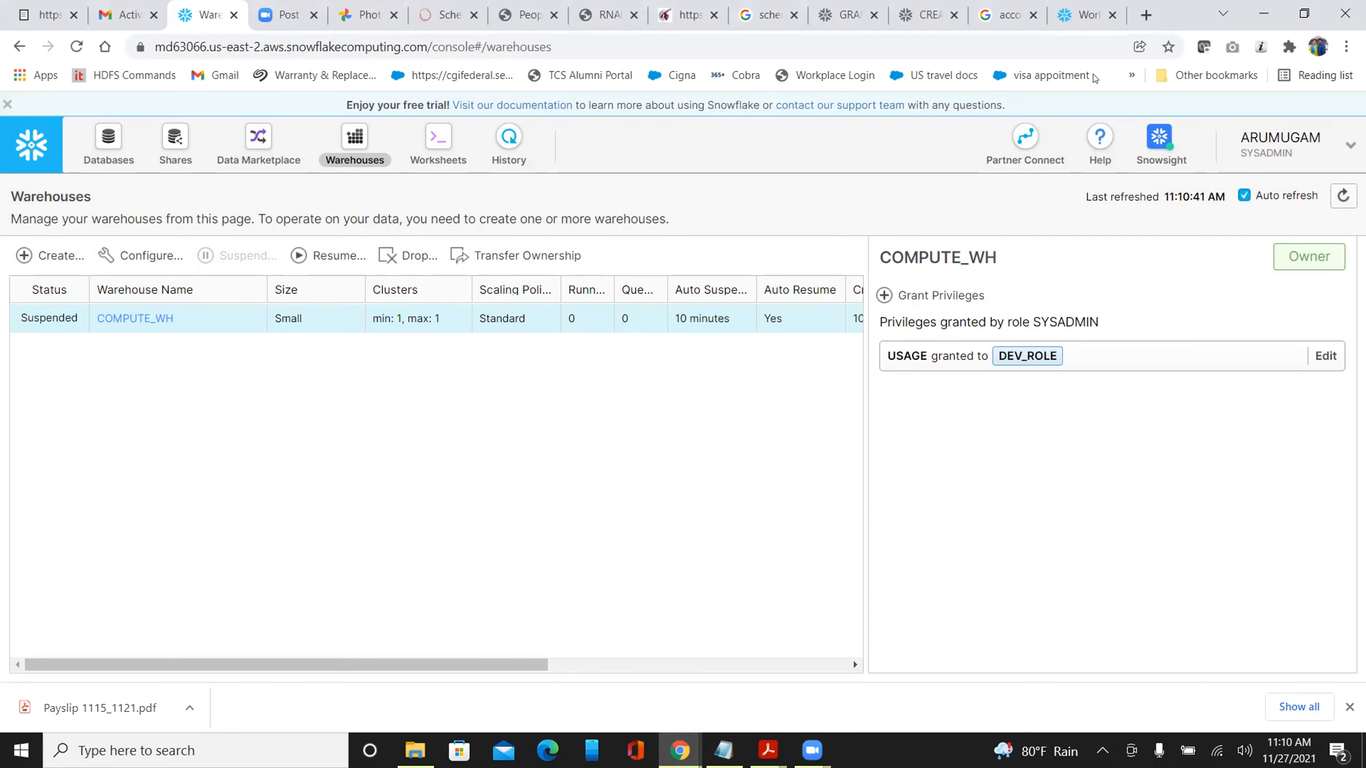
left_click(1081, 16)
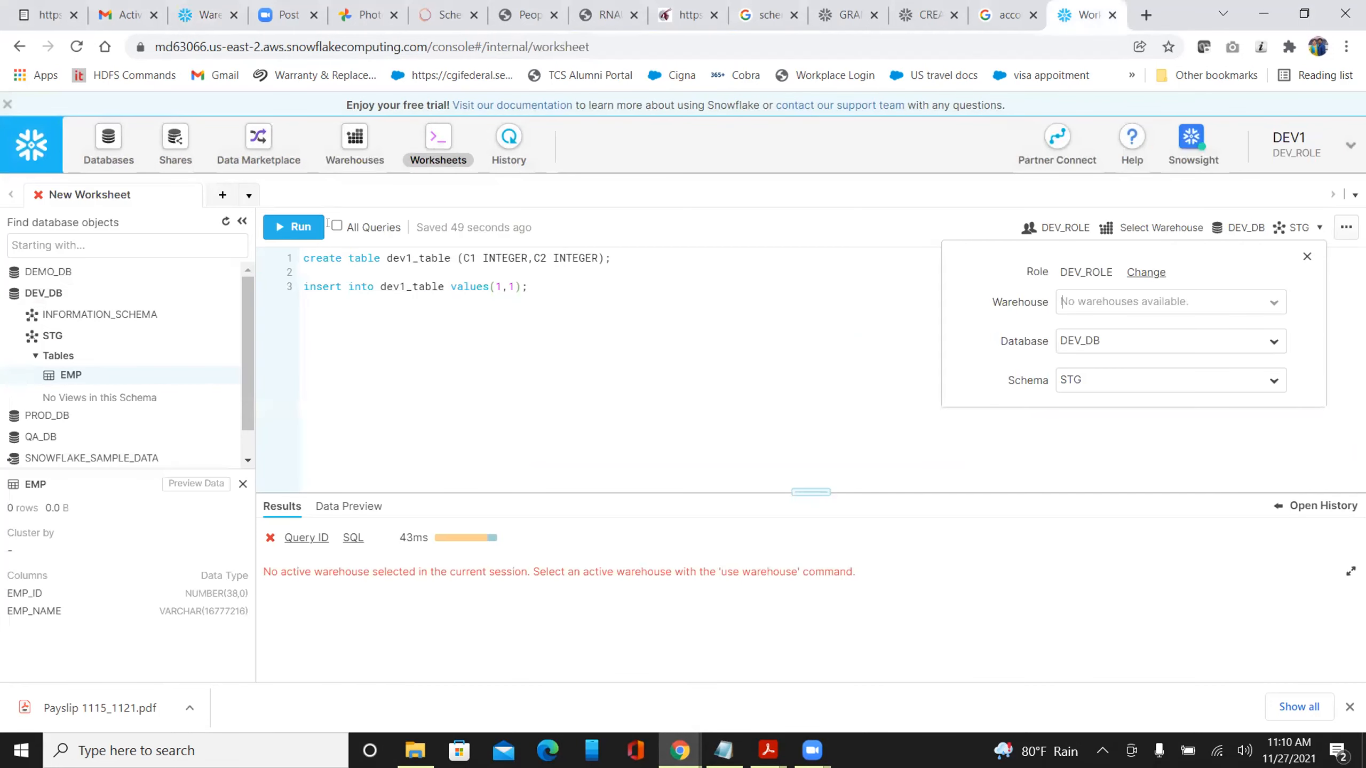
Refresh the object tree, set the worksheet warehouse to COMPUTE_WH, and run the insert into DEV1_TABLE
left_click(225, 223)
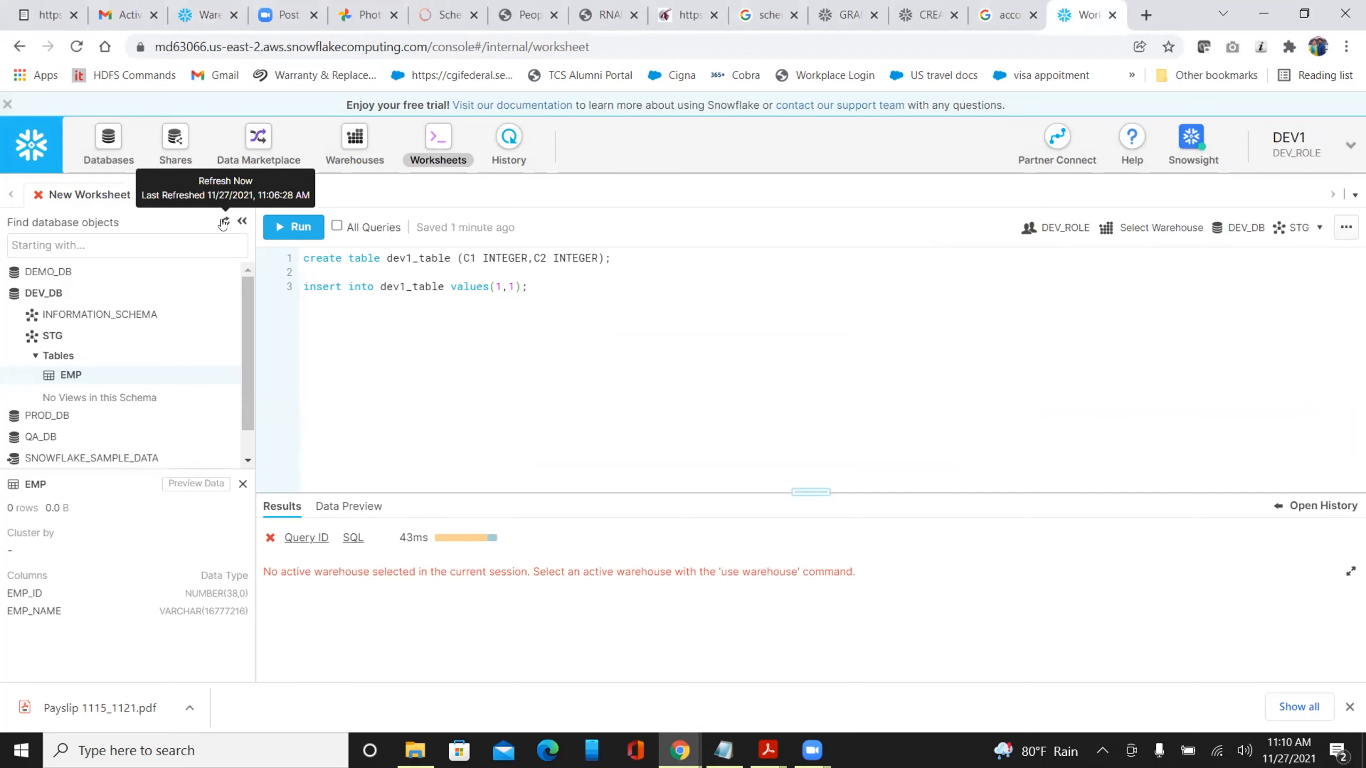
left_click(1145, 234)
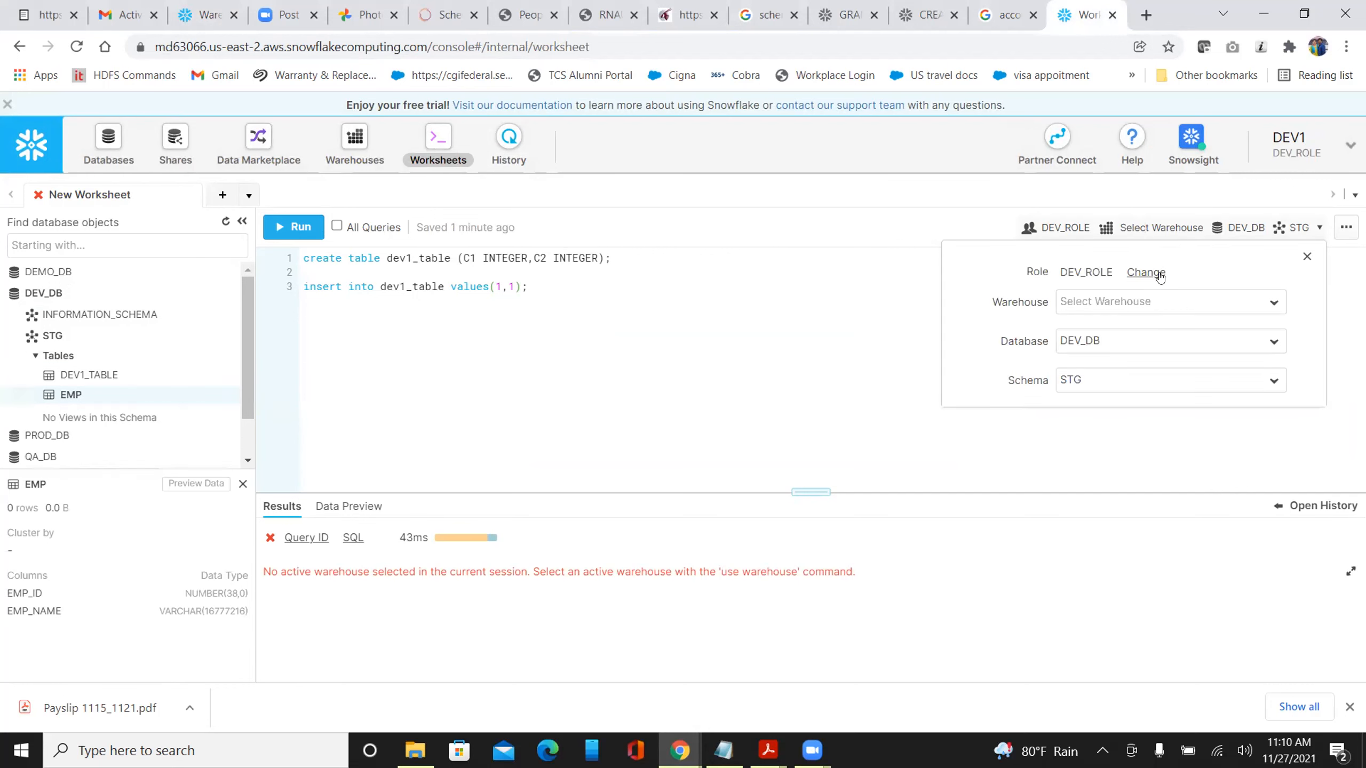
left_click(1167, 301)
left_click(1149, 325)
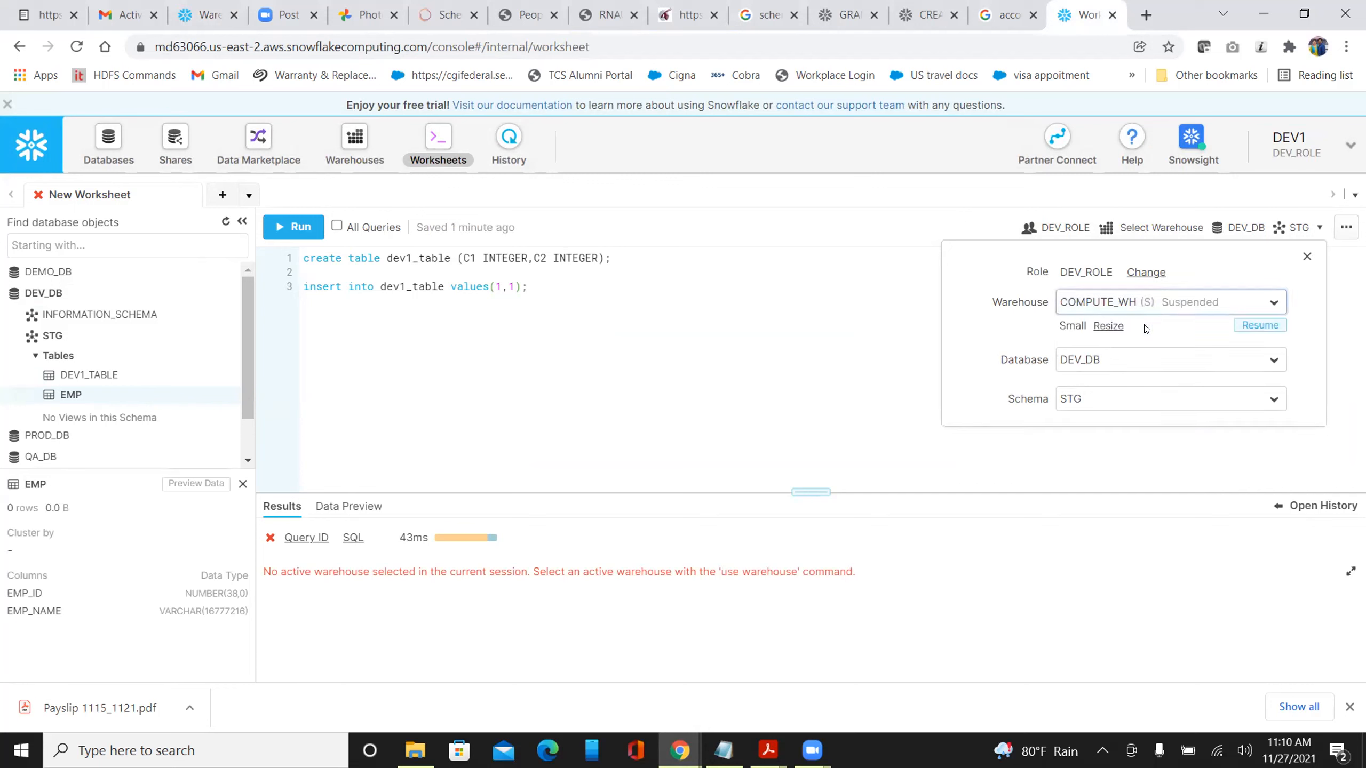
left_click(801, 347)
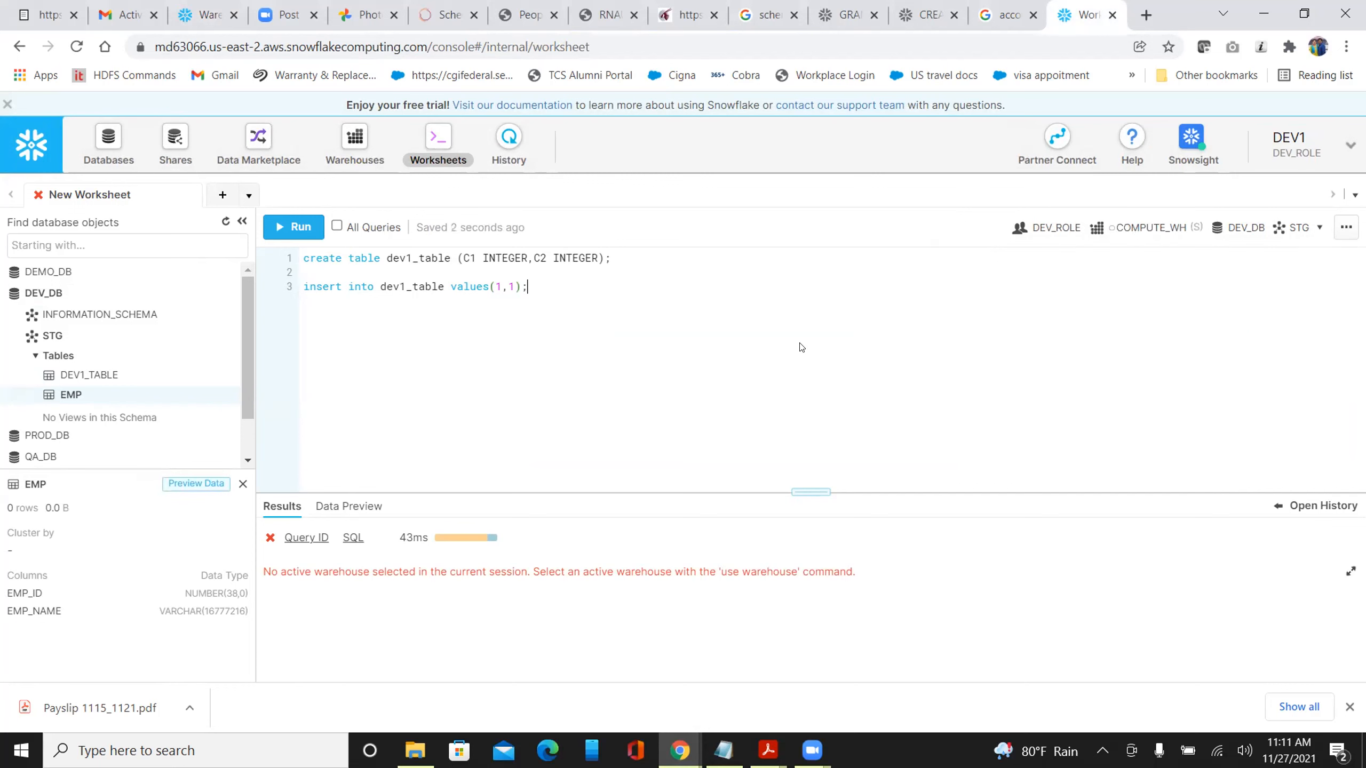
key("ctrl+Return")
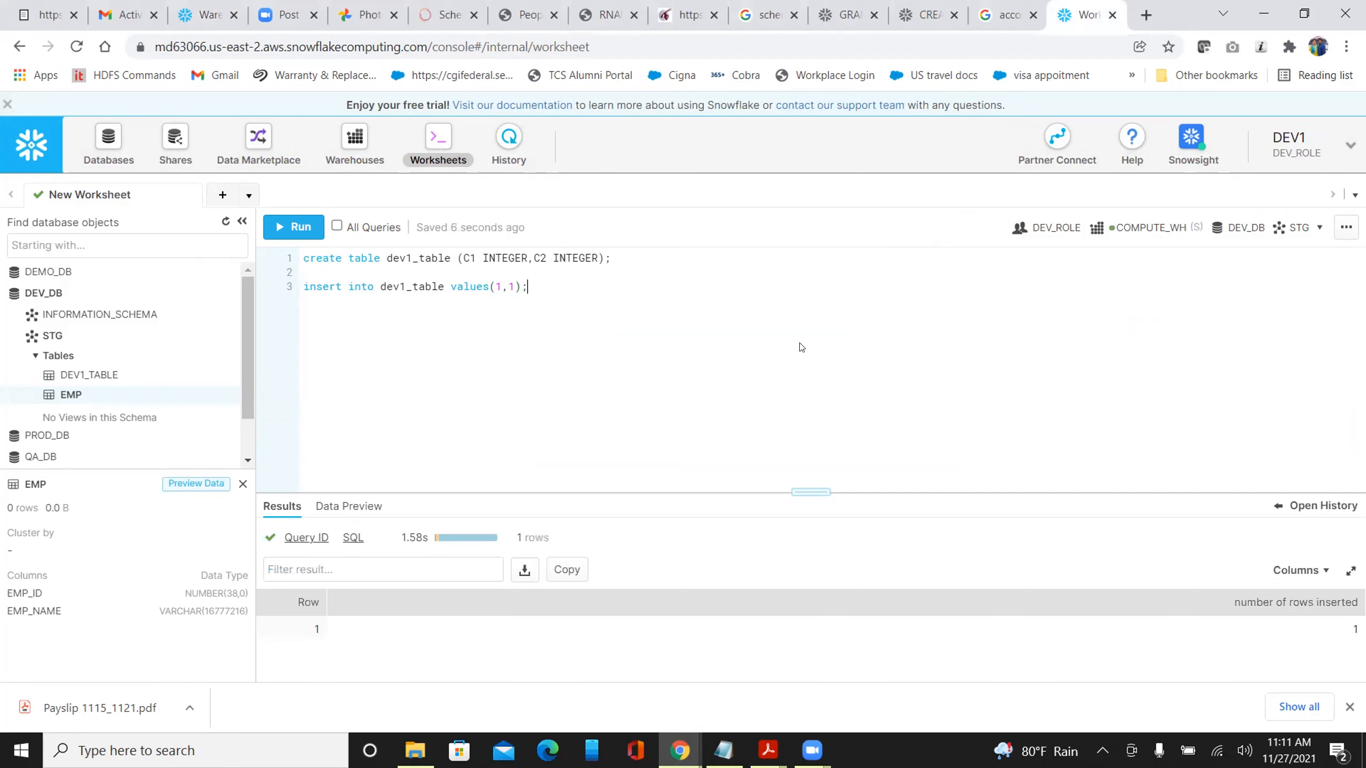
Add and run select * from dev1_table; to get the C1=1, C2=1 row, then expand PROD_DB
left_click(564, 297)
key("Return")
key("Return")
type("select * from")
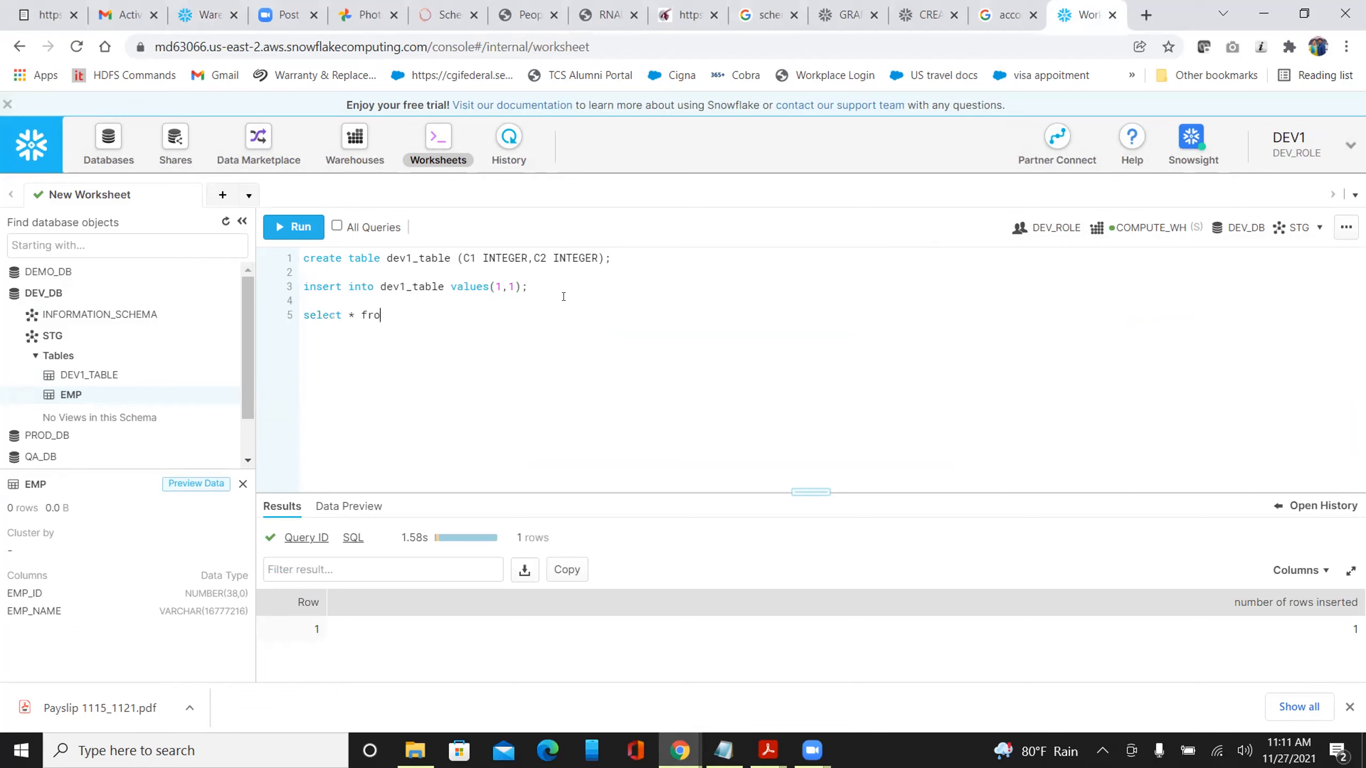
double_click(404, 287)
key("ctrl+c")
left_click(426, 311)
key("ctrl+v")
type(";")
key("ctrl+Return")
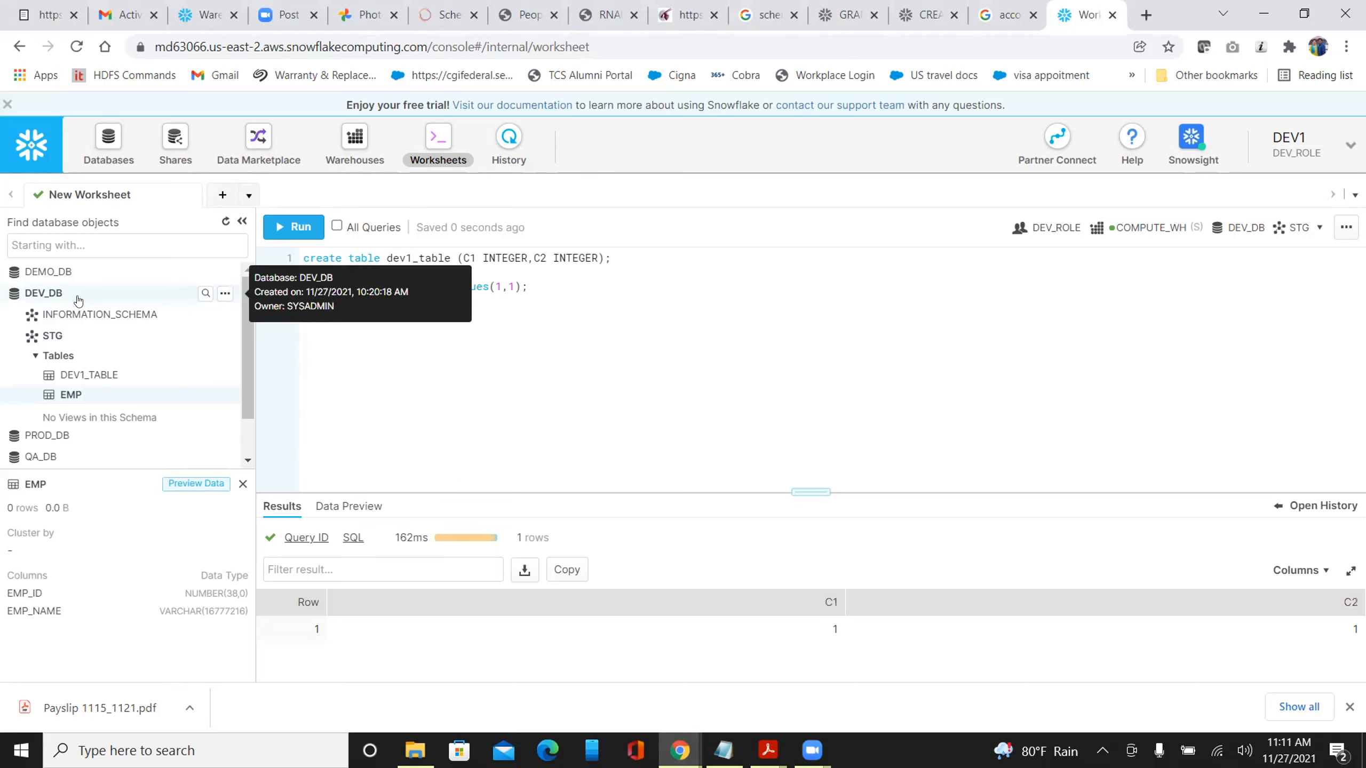
scroll(250, 341, "down", 2)
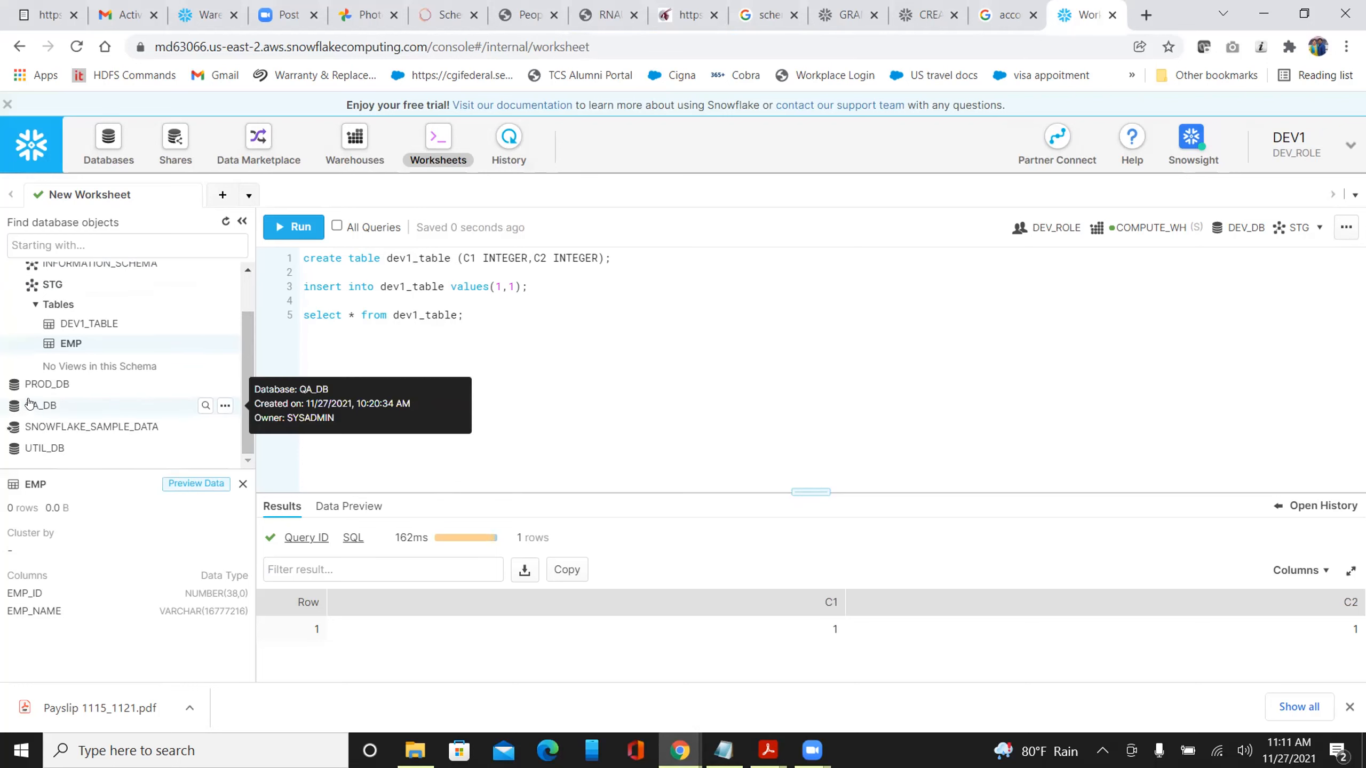
left_click(43, 384)
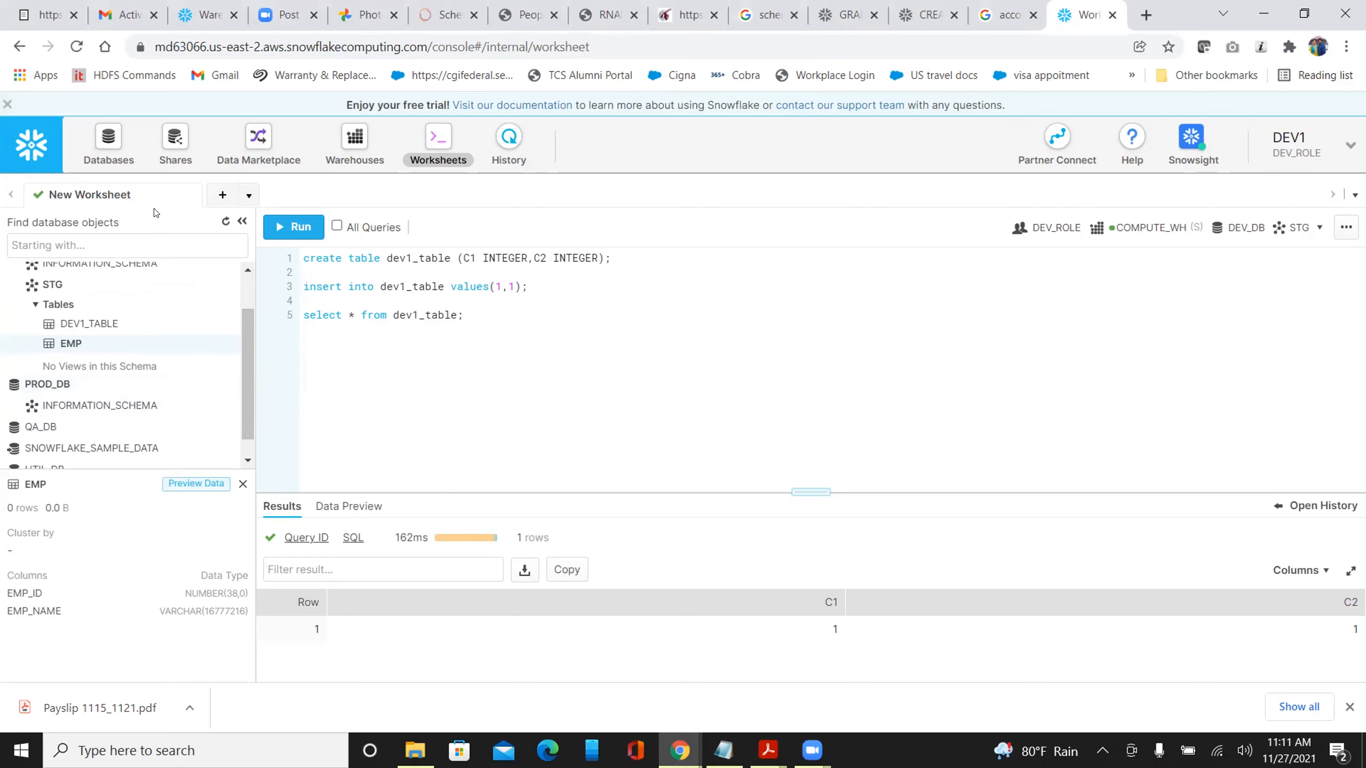
Check on the Databases page that PROD_DB grants DEV_ROLE only USAGE, then go to the SYSADMIN session
left_click(109, 137)
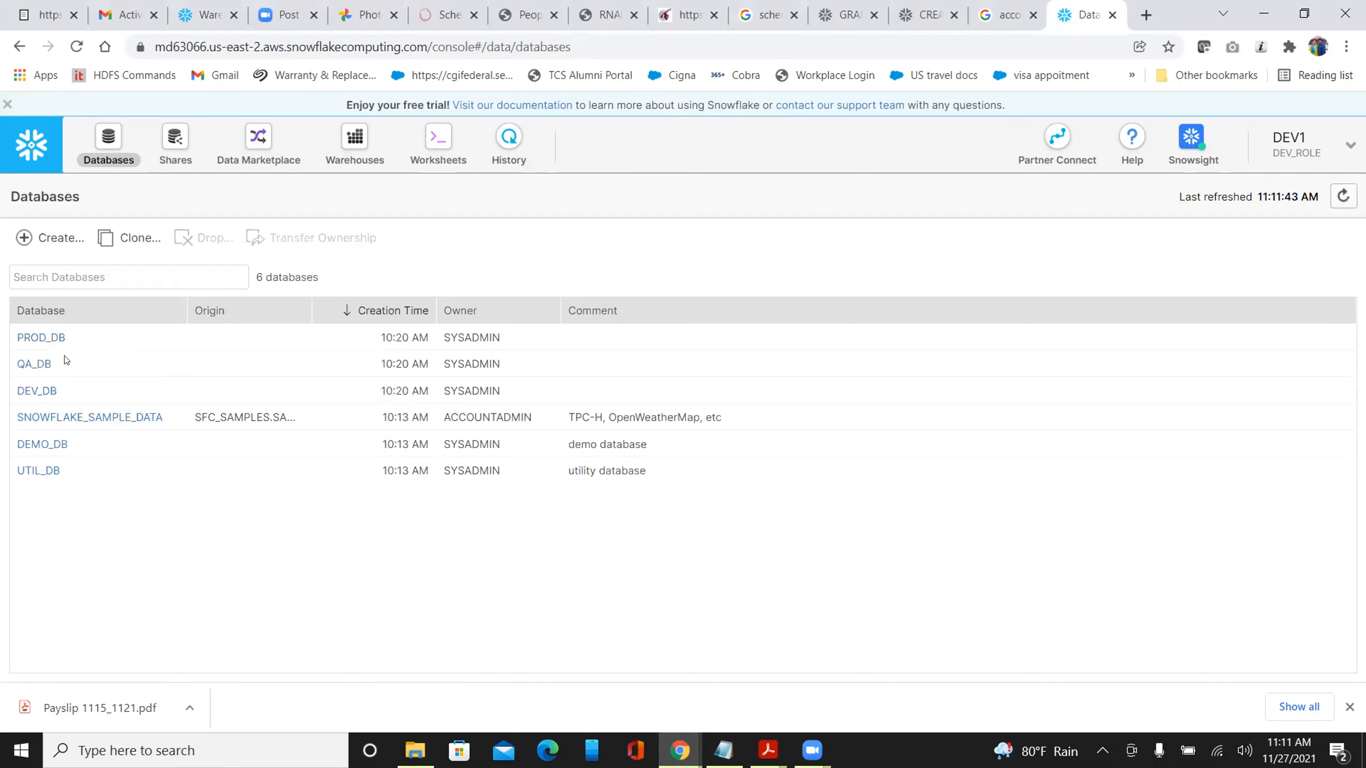
left_click(46, 337)
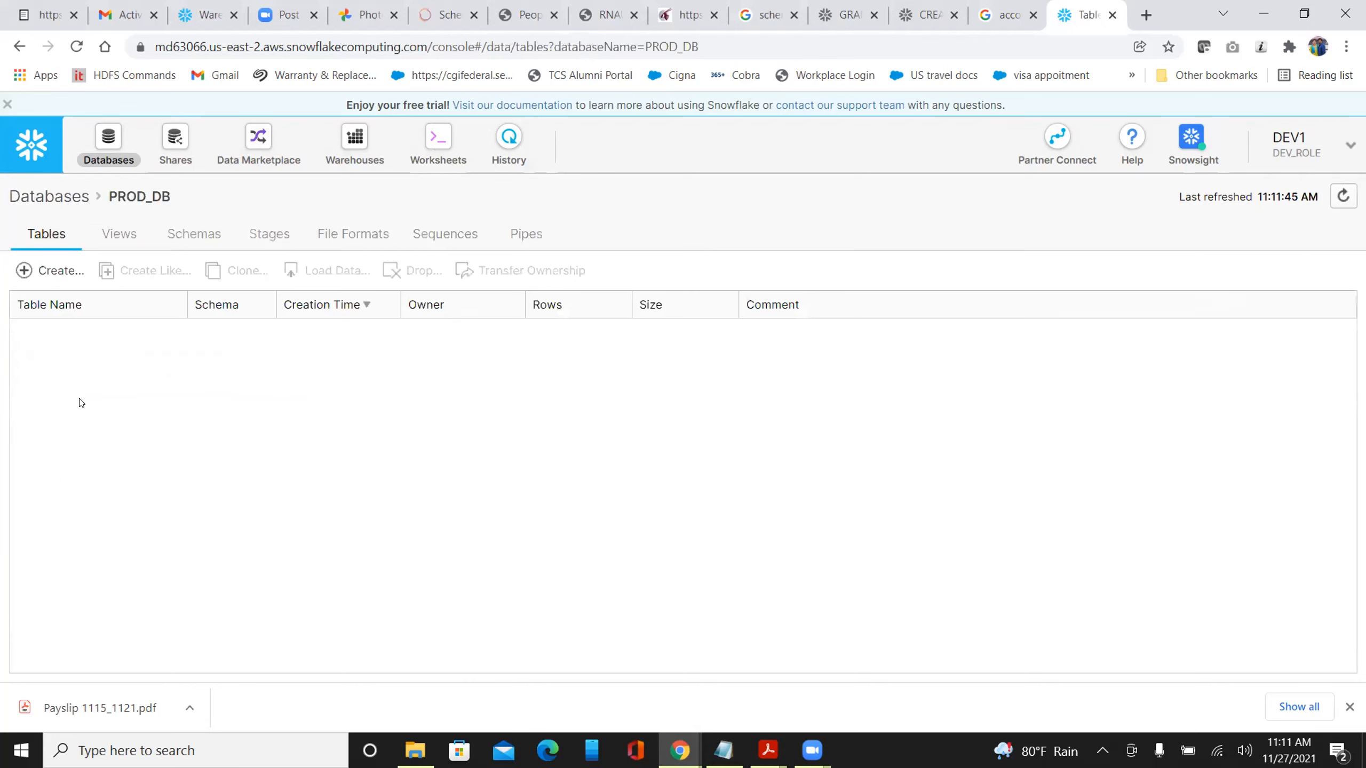
left_click(61, 198)
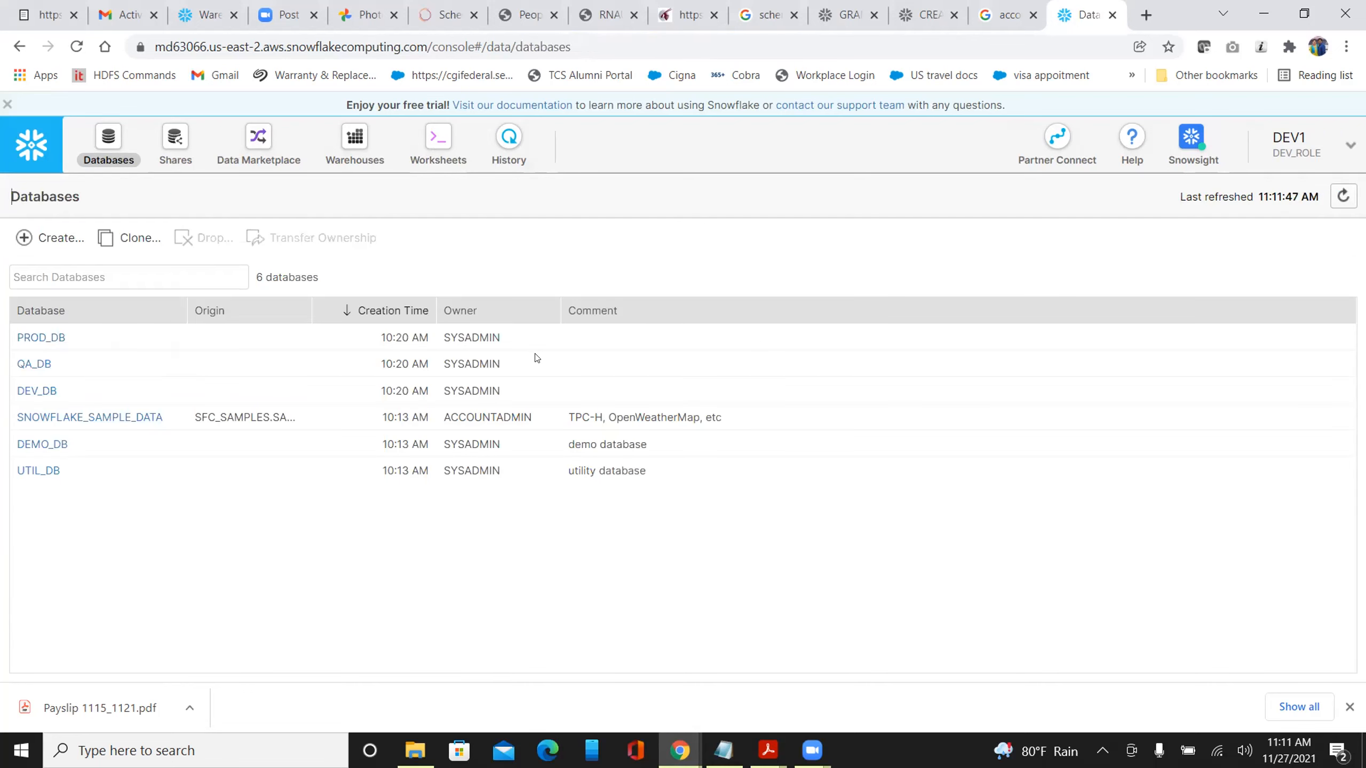
left_click(622, 344)
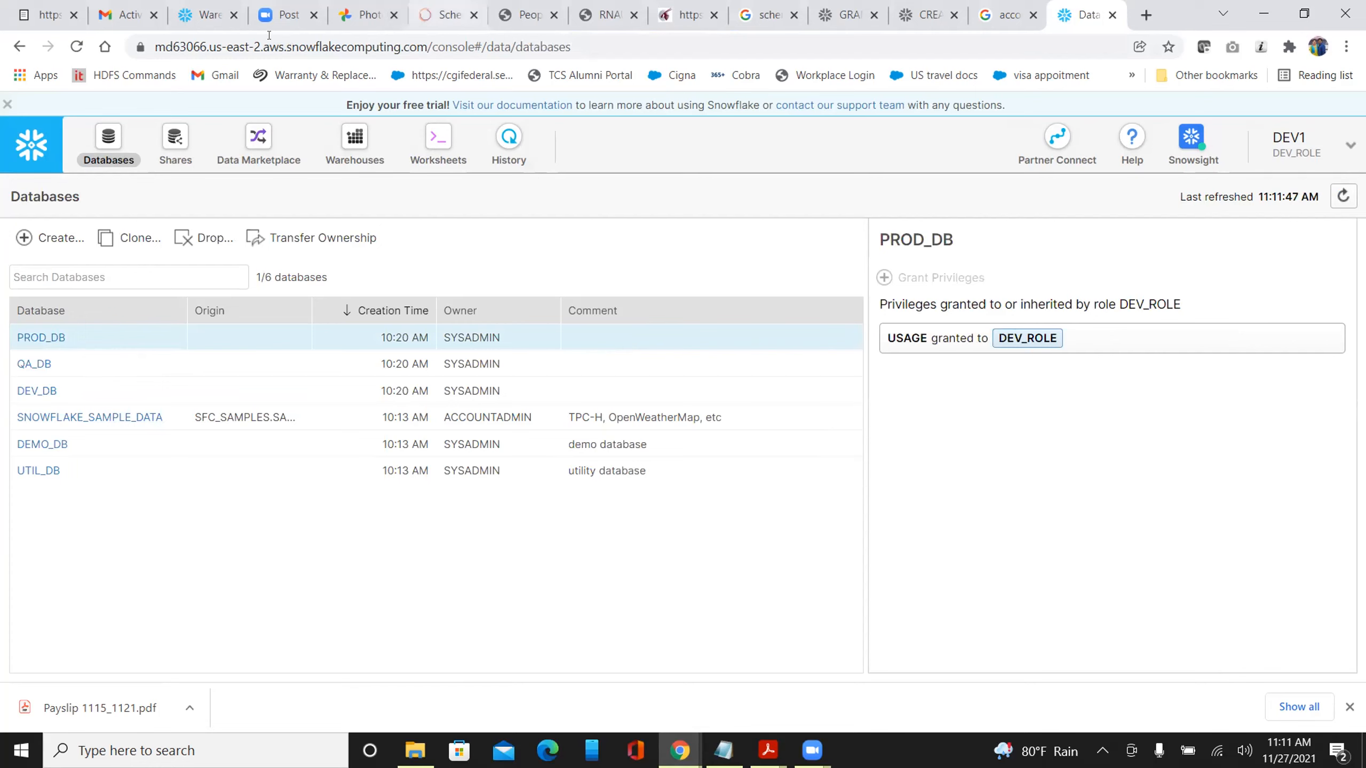
left_click(205, 21)
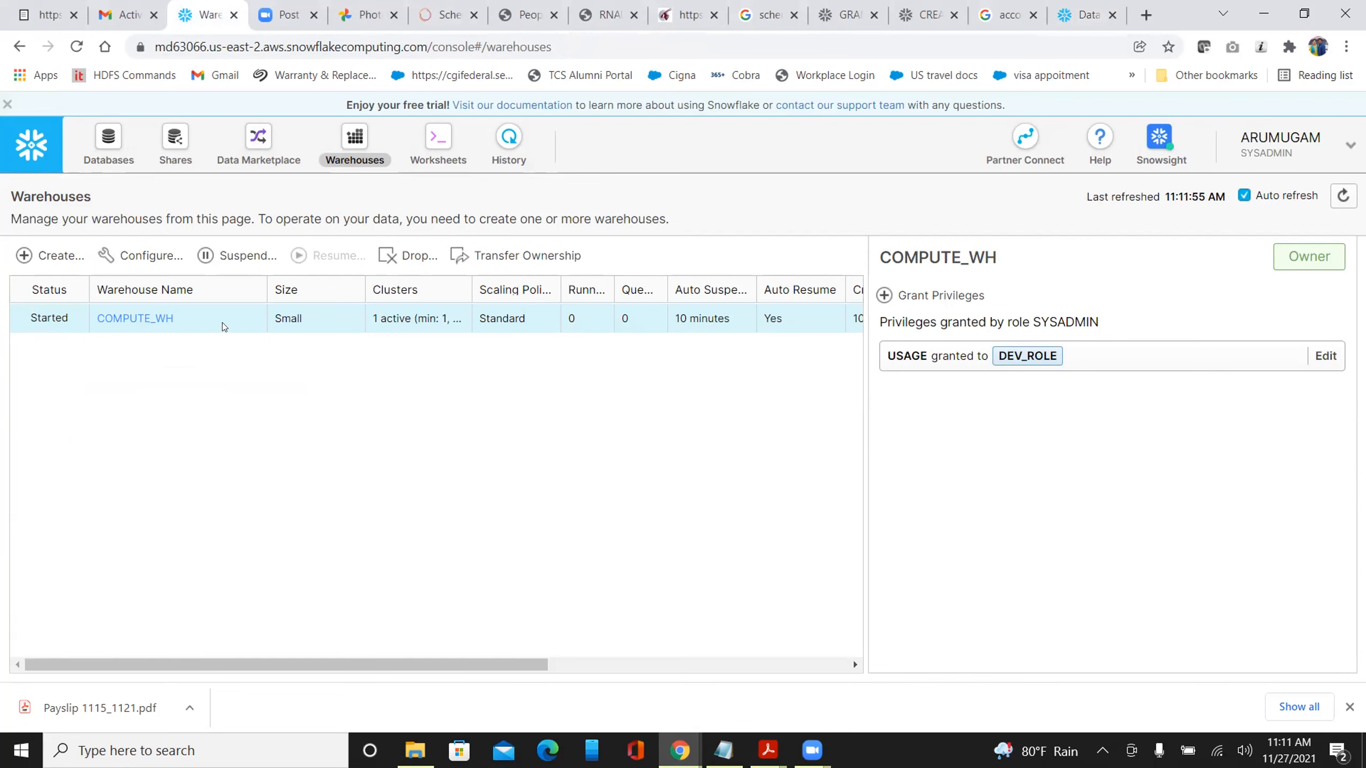
Open PROD_DB from the Databases list and show its schemas, with EMP under STG
left_click(108, 147)
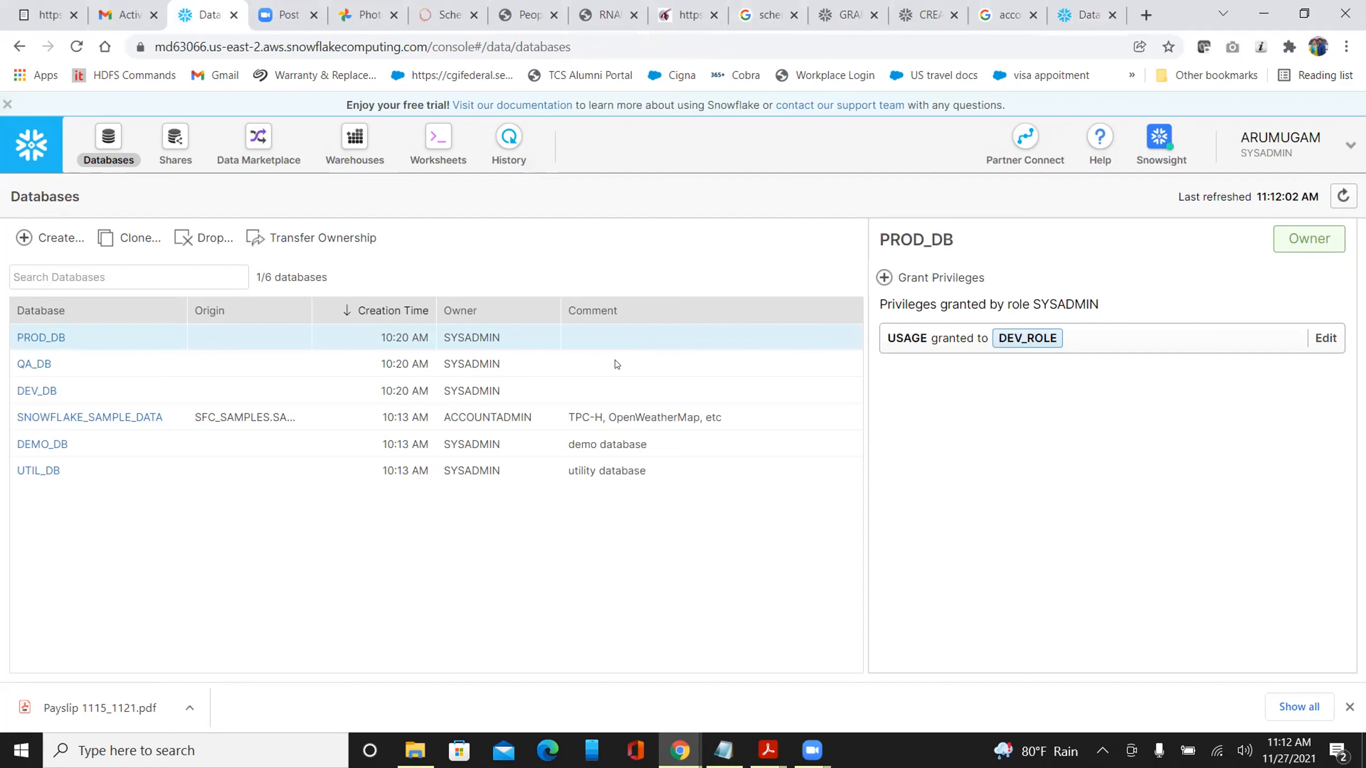
left_click(55, 337)
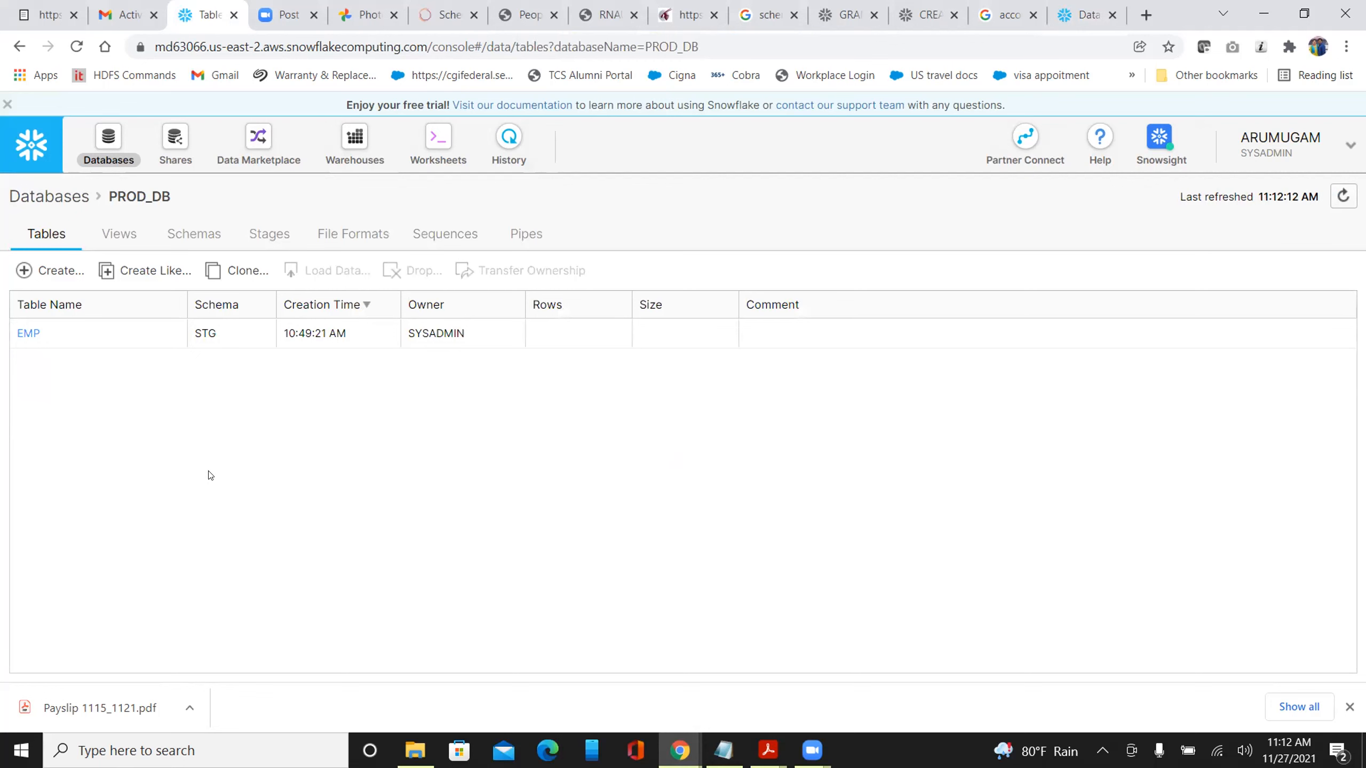
left_click(191, 235)
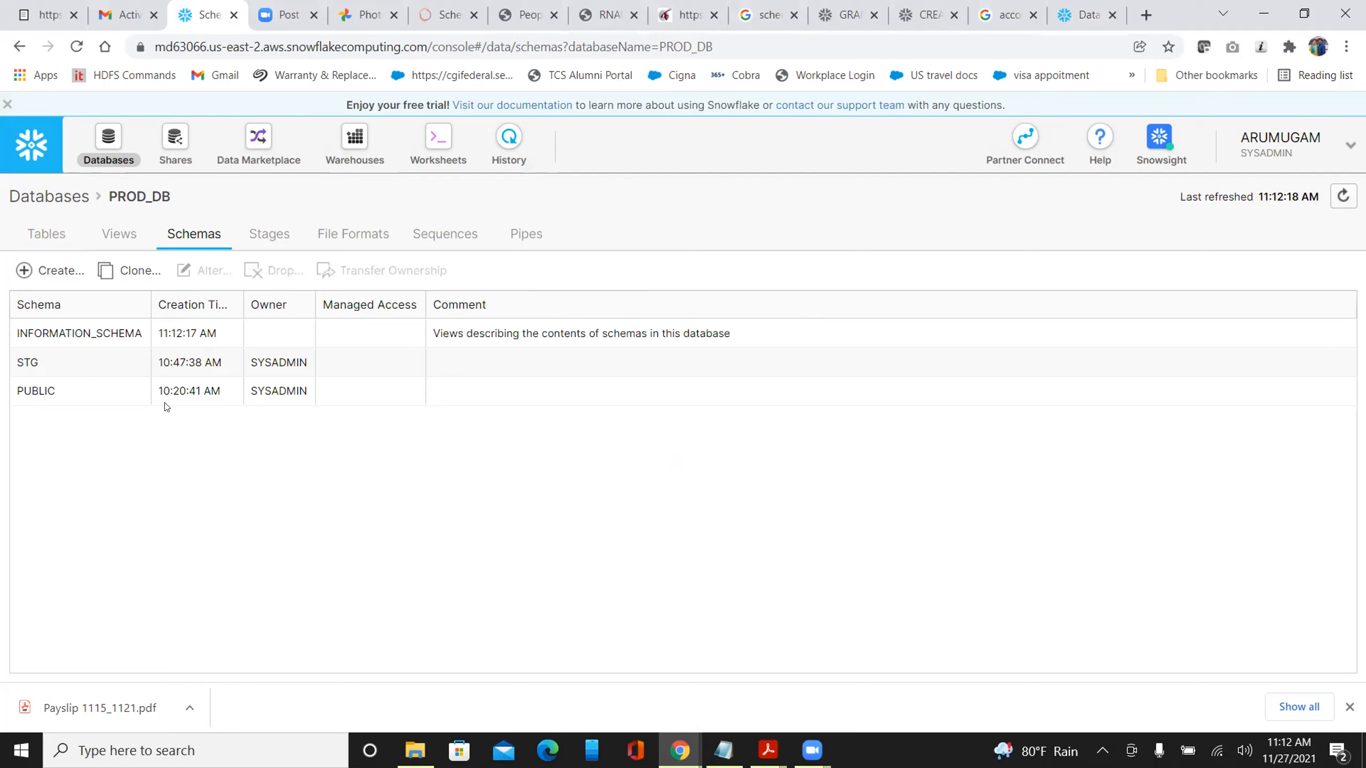
Select PROD_DB's STG schema and grant the USAGE privilege to DEV_ROLE
left_click(354, 362)
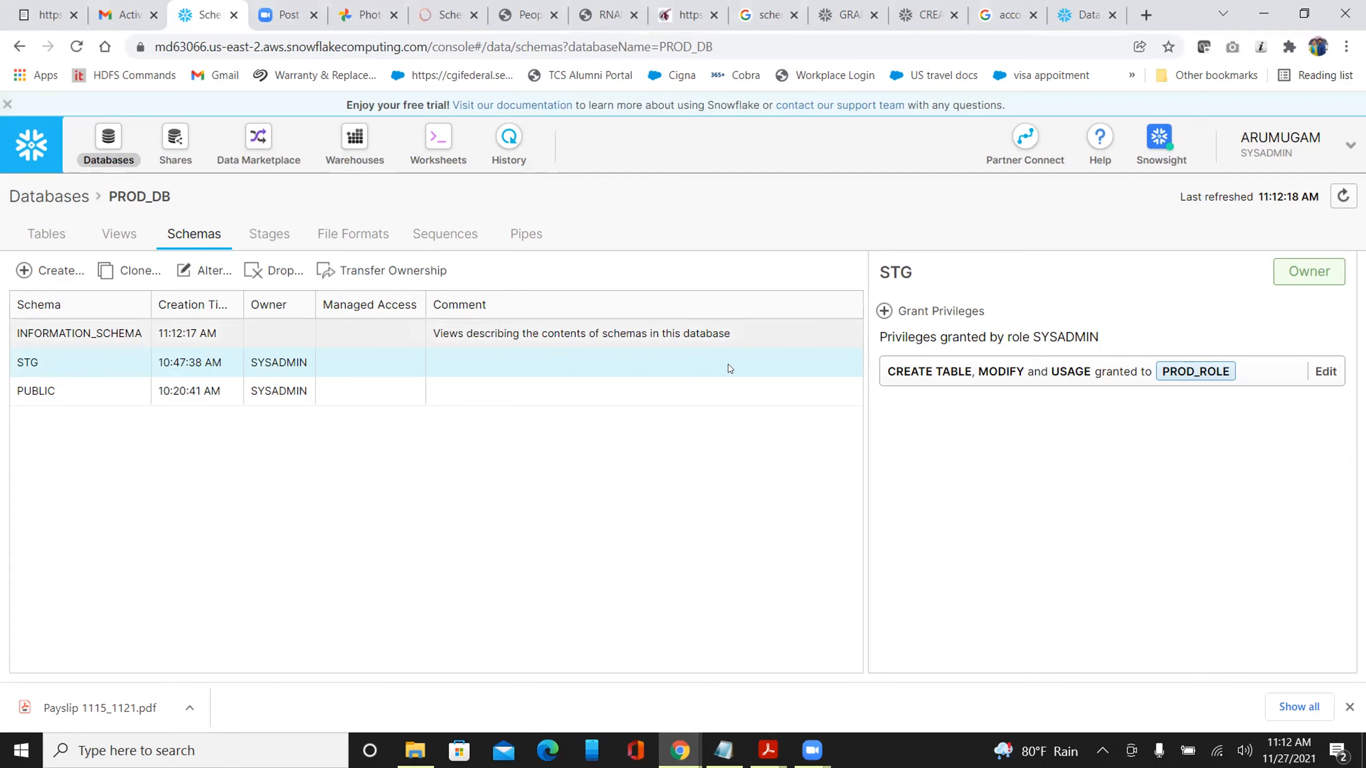
left_click(883, 312)
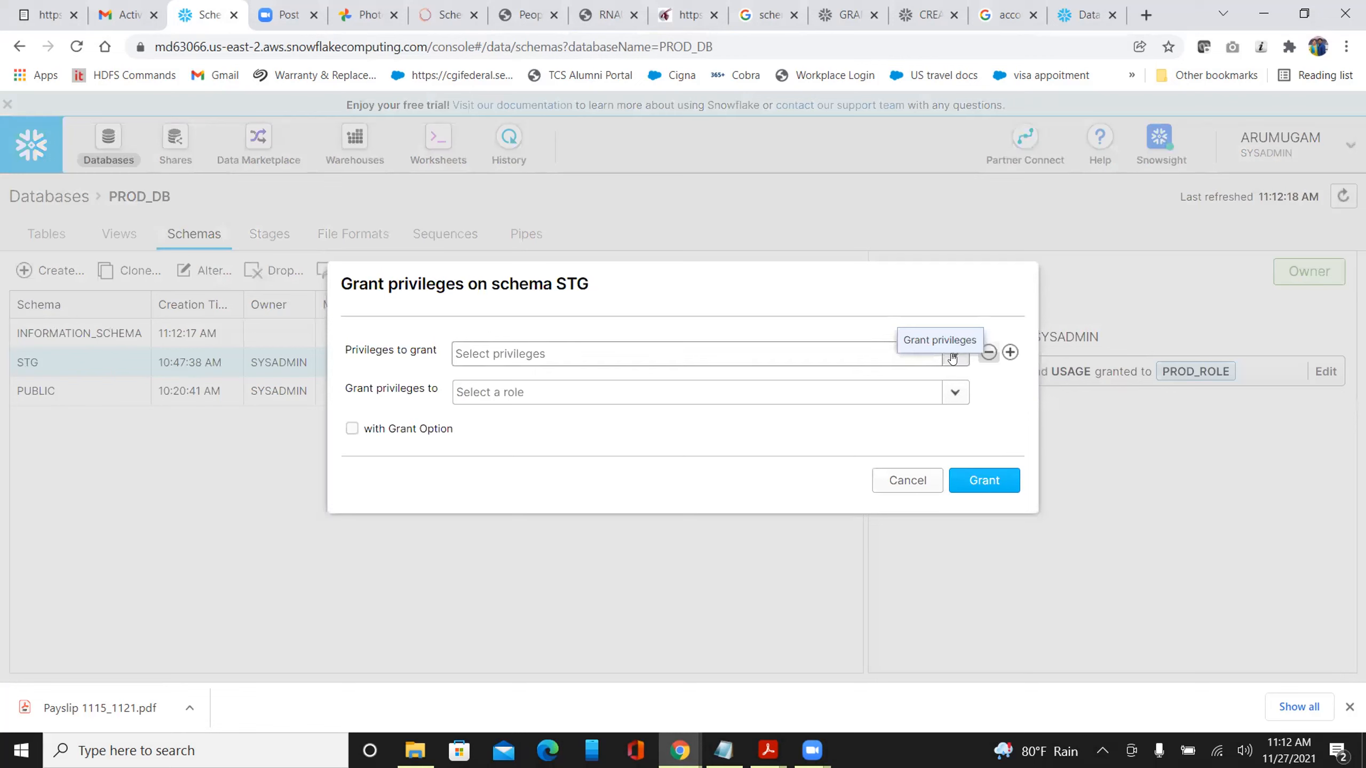
left_click(952, 359)
left_click_drag(958, 462, 955, 569)
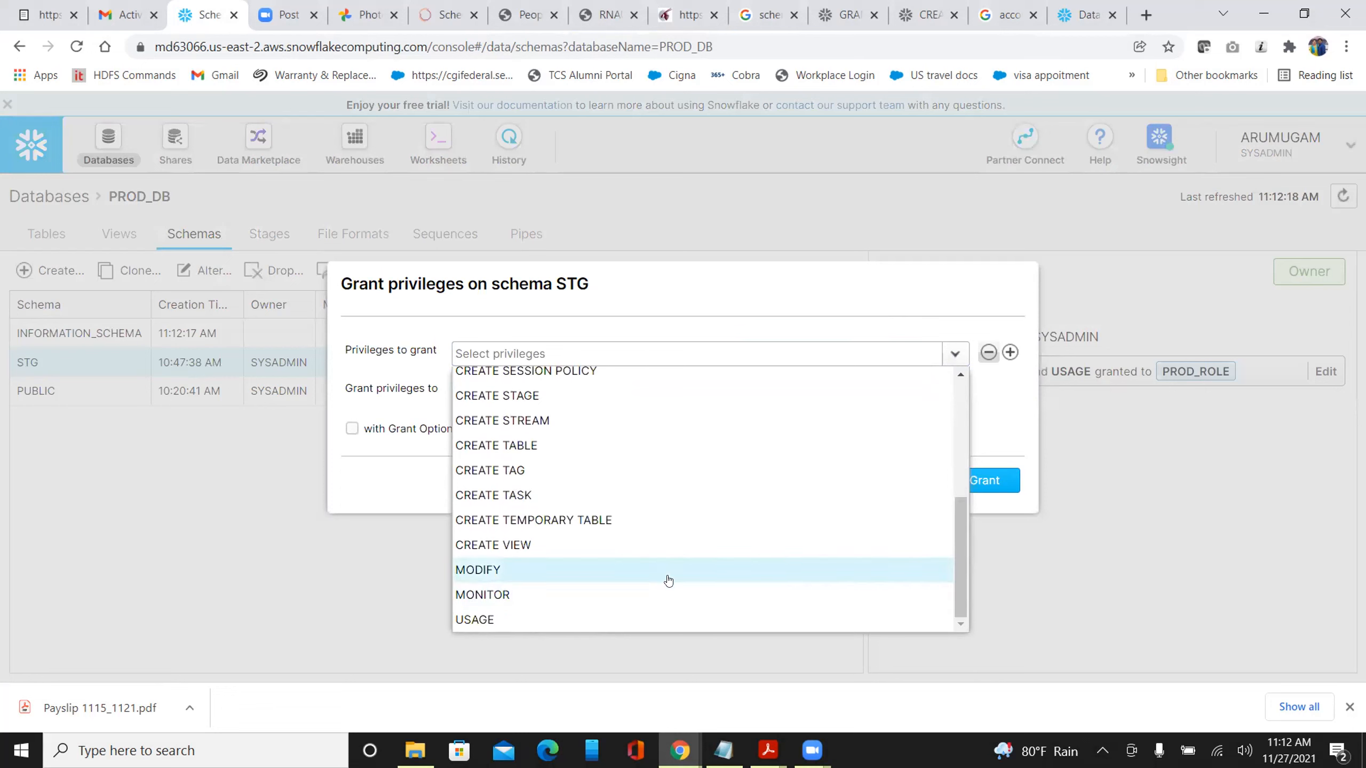
left_click(637, 621)
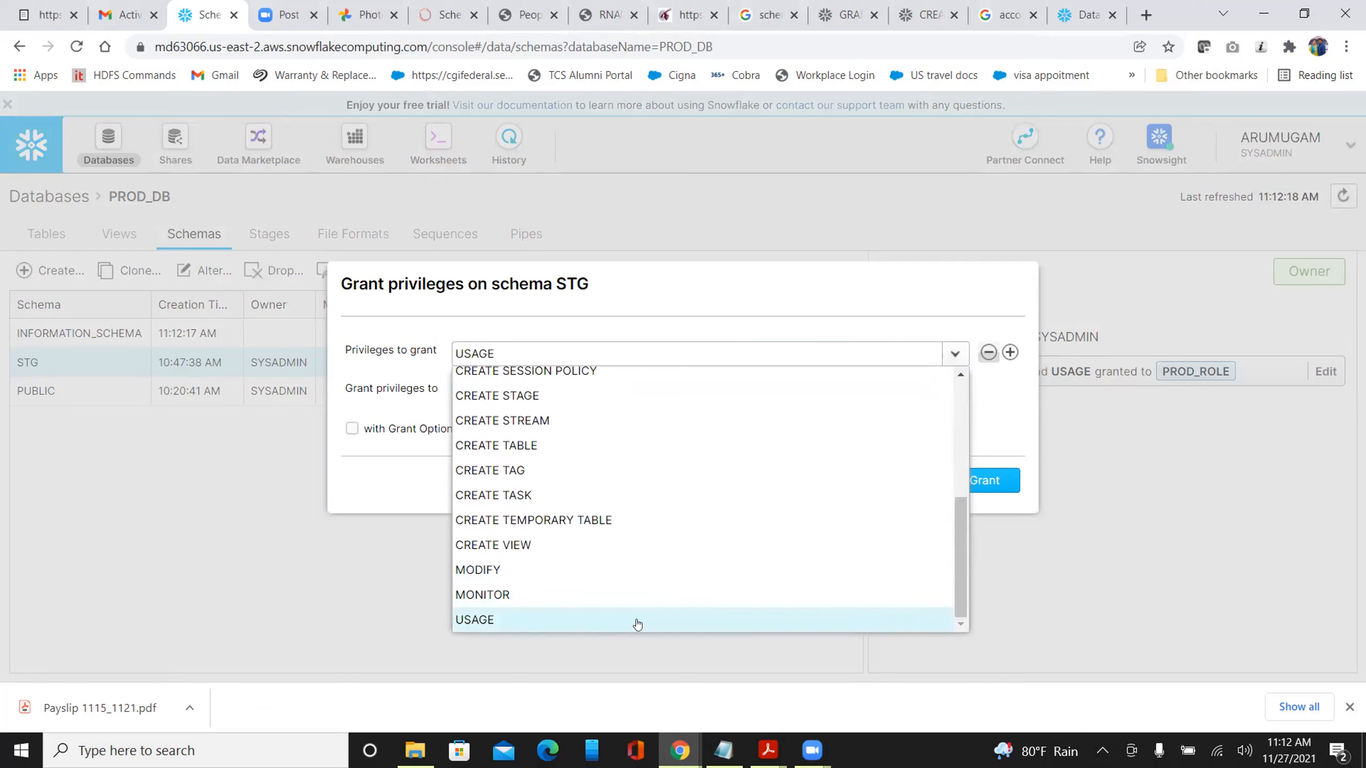
left_click(388, 372)
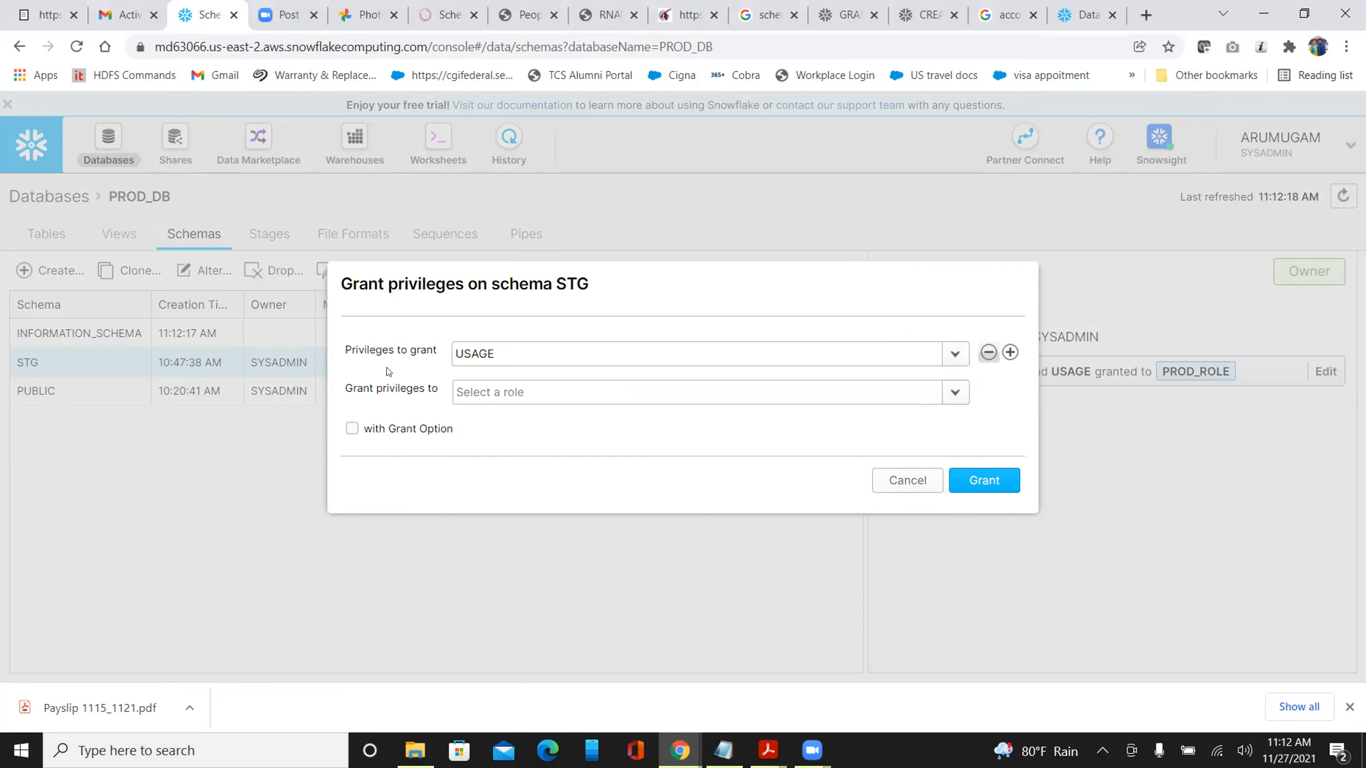
left_click(489, 394)
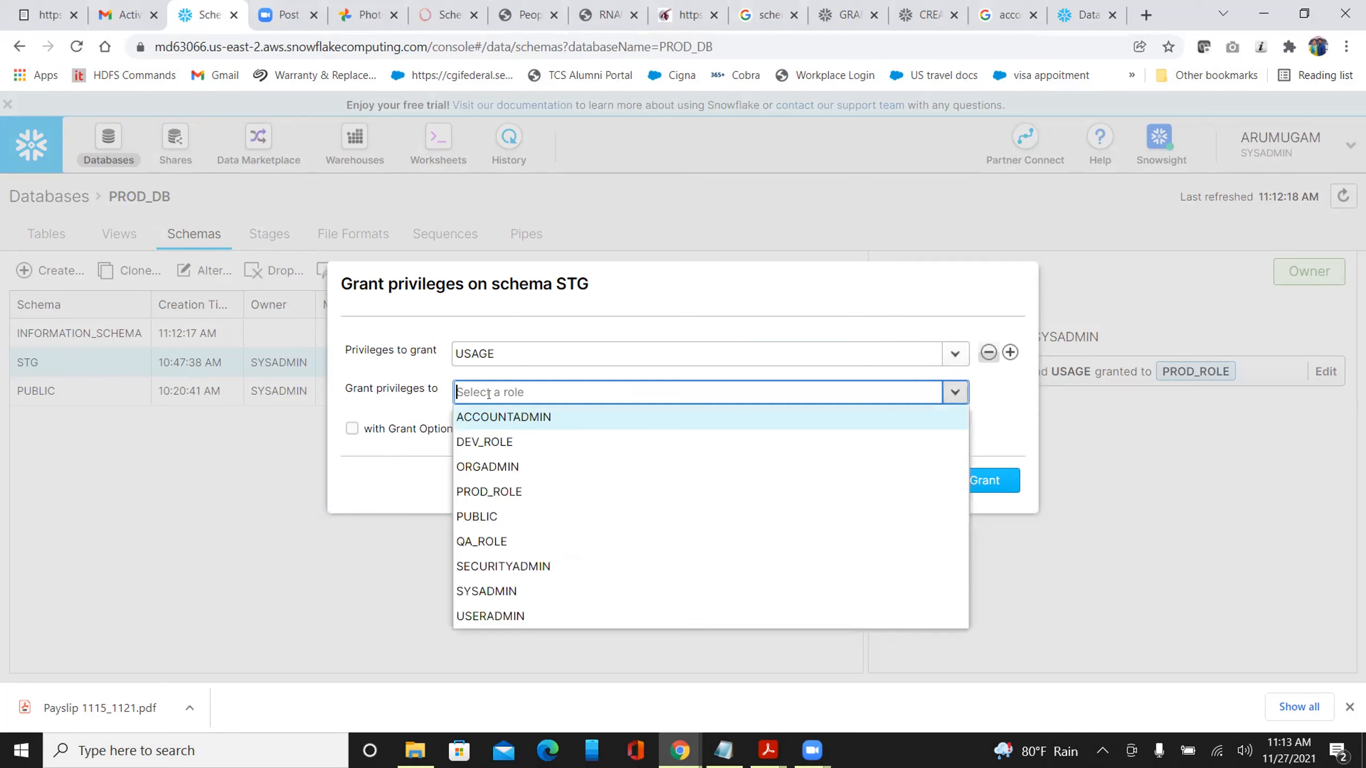
left_click(494, 442)
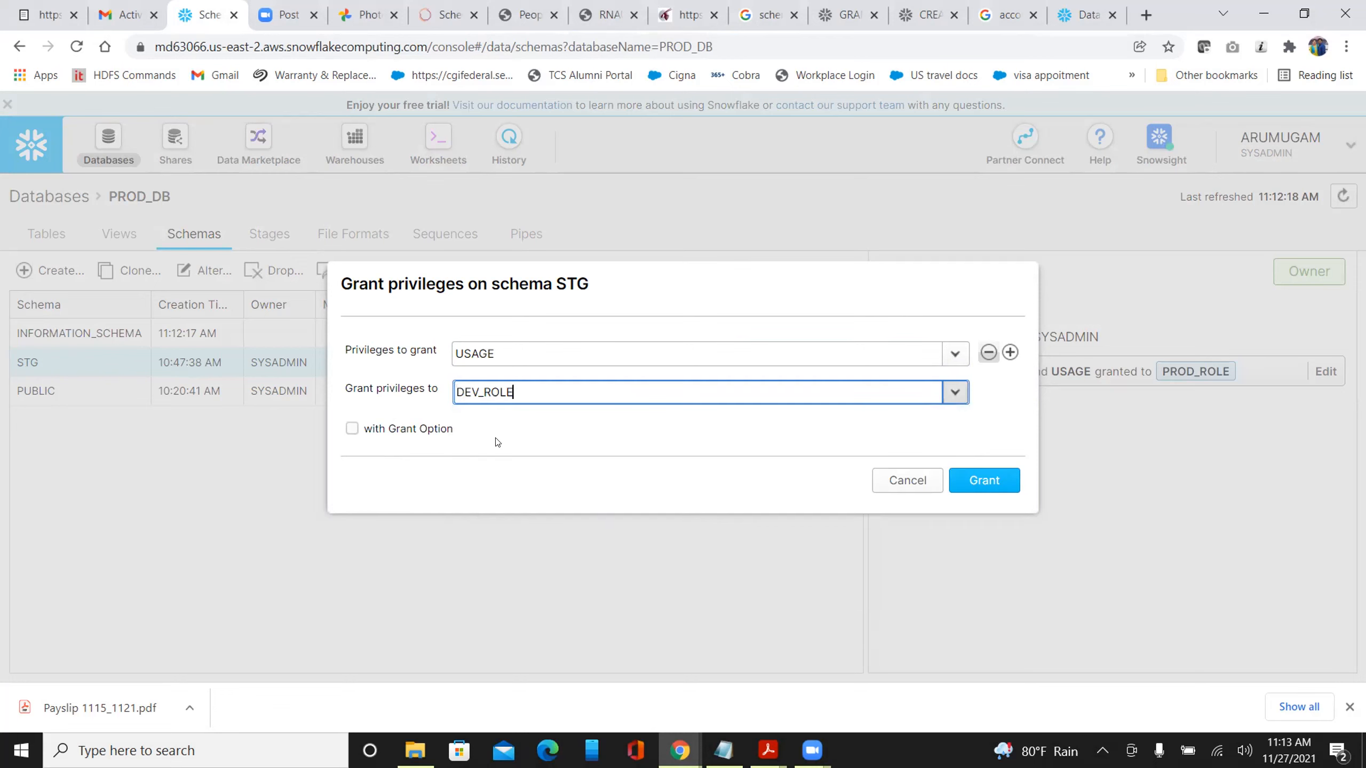
left_click(987, 482)
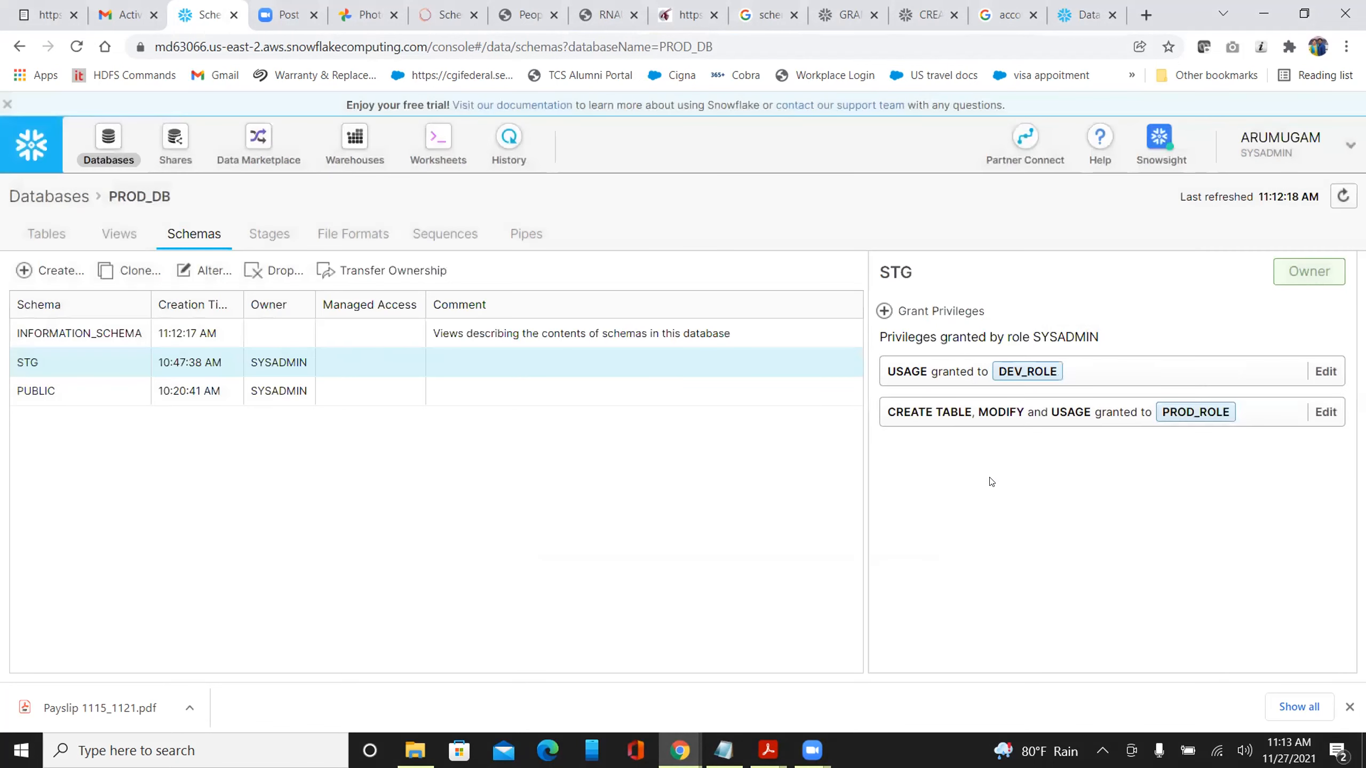
Back in the developer worksheet, refresh the tree and insert PROD_DB.STG.EMP's qualified name into the SQL
left_click(1080, 16)
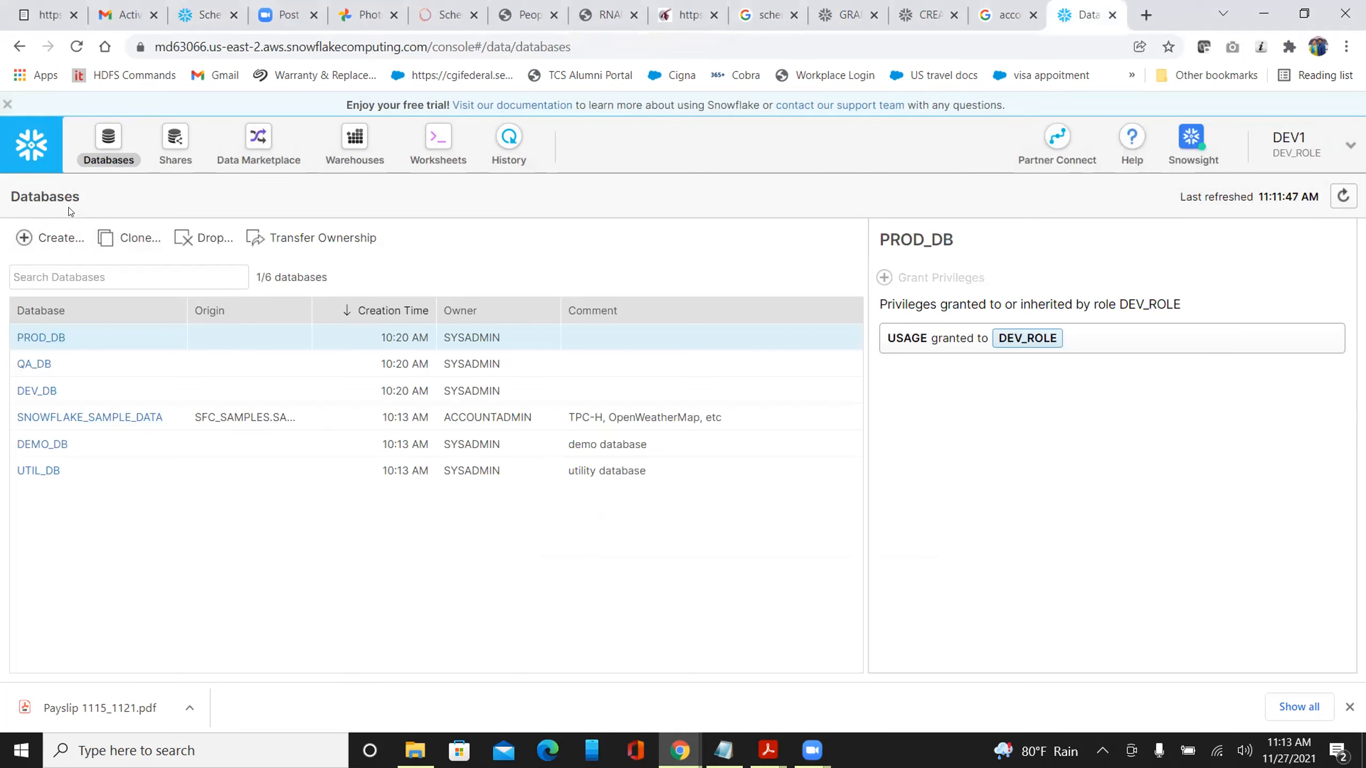
left_click(443, 139)
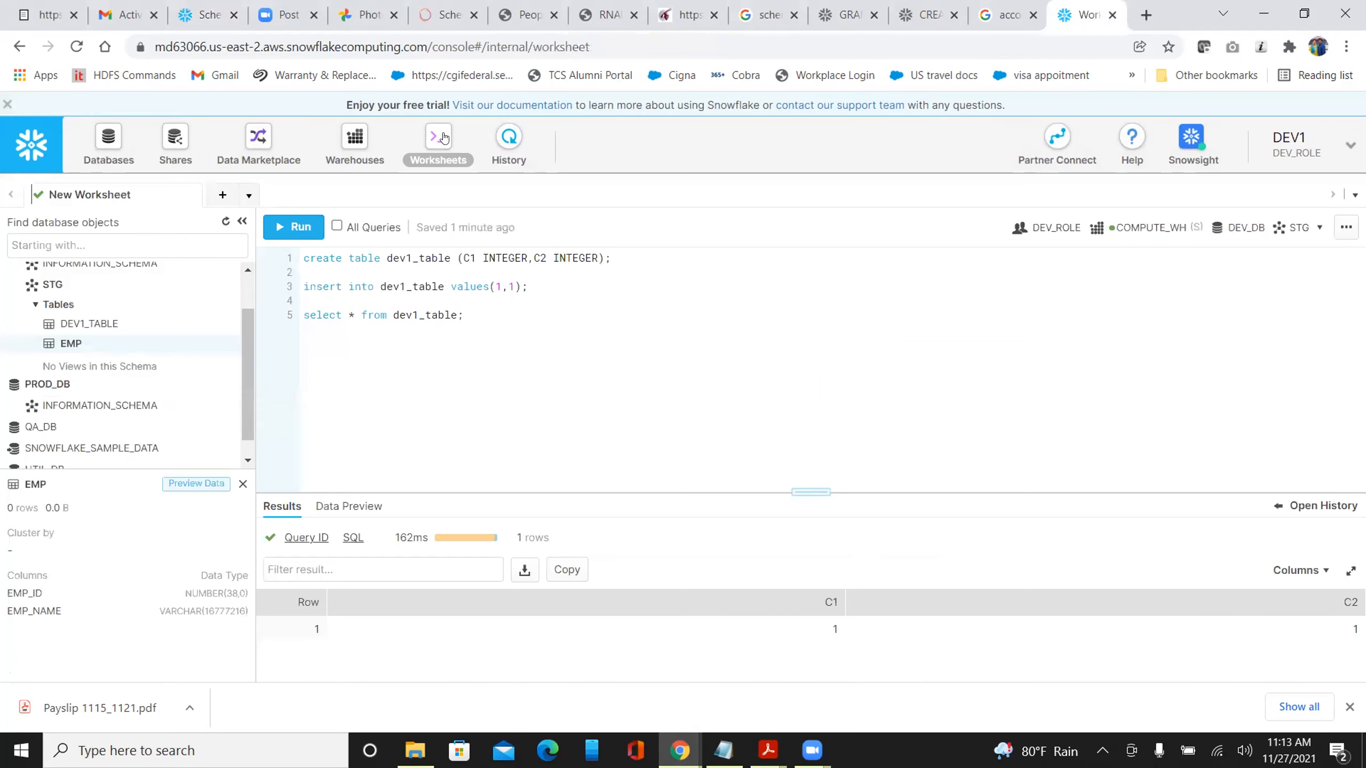
left_click(225, 219)
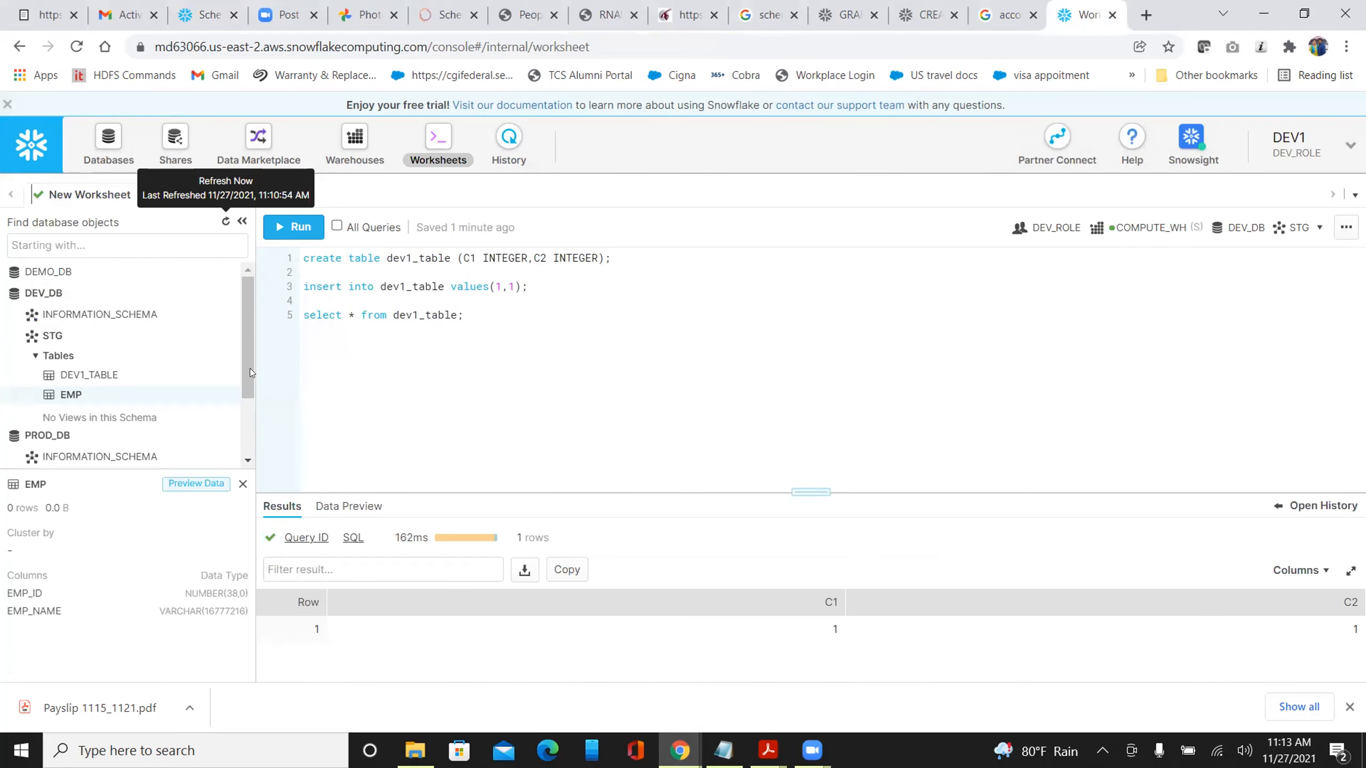
scroll(96, 440, "down", 3)
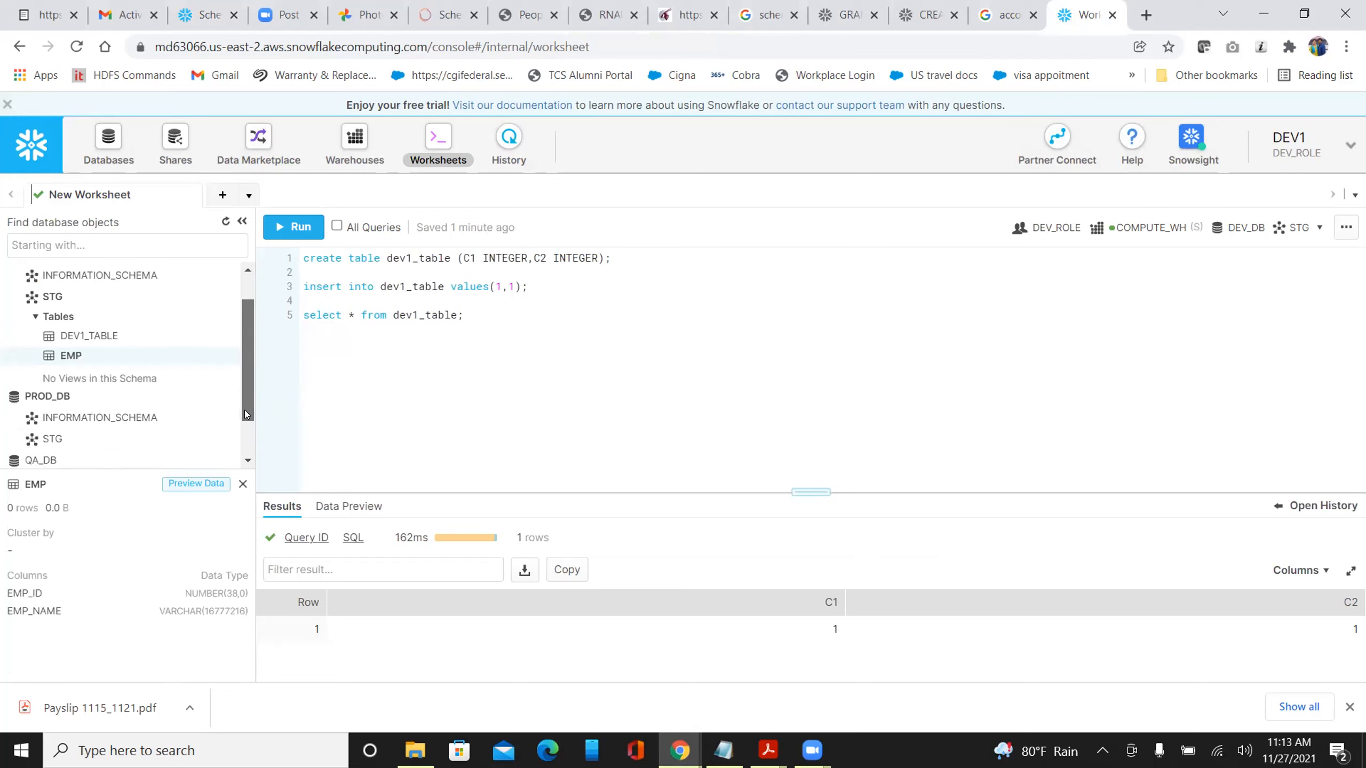
left_click(60, 430)
left_click_drag(241, 387, 244, 413)
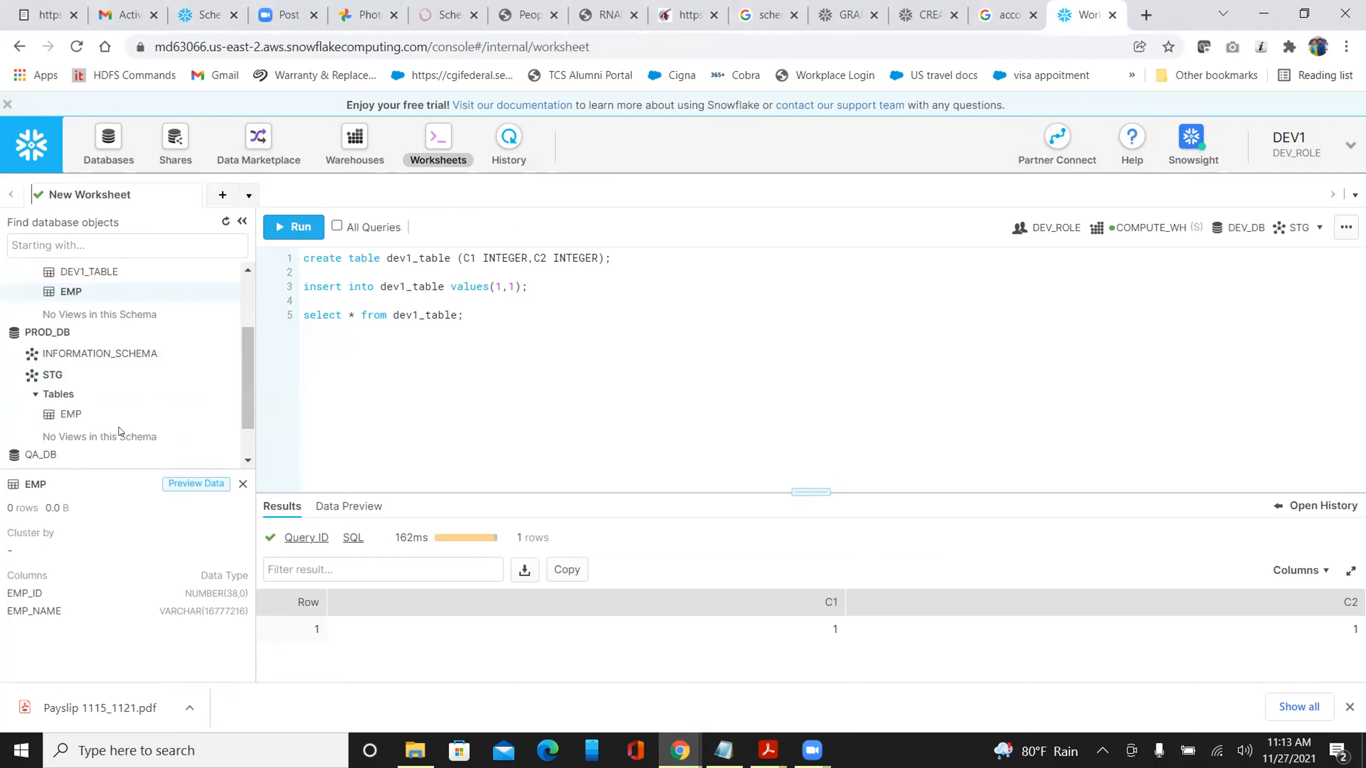
right_click(72, 414)
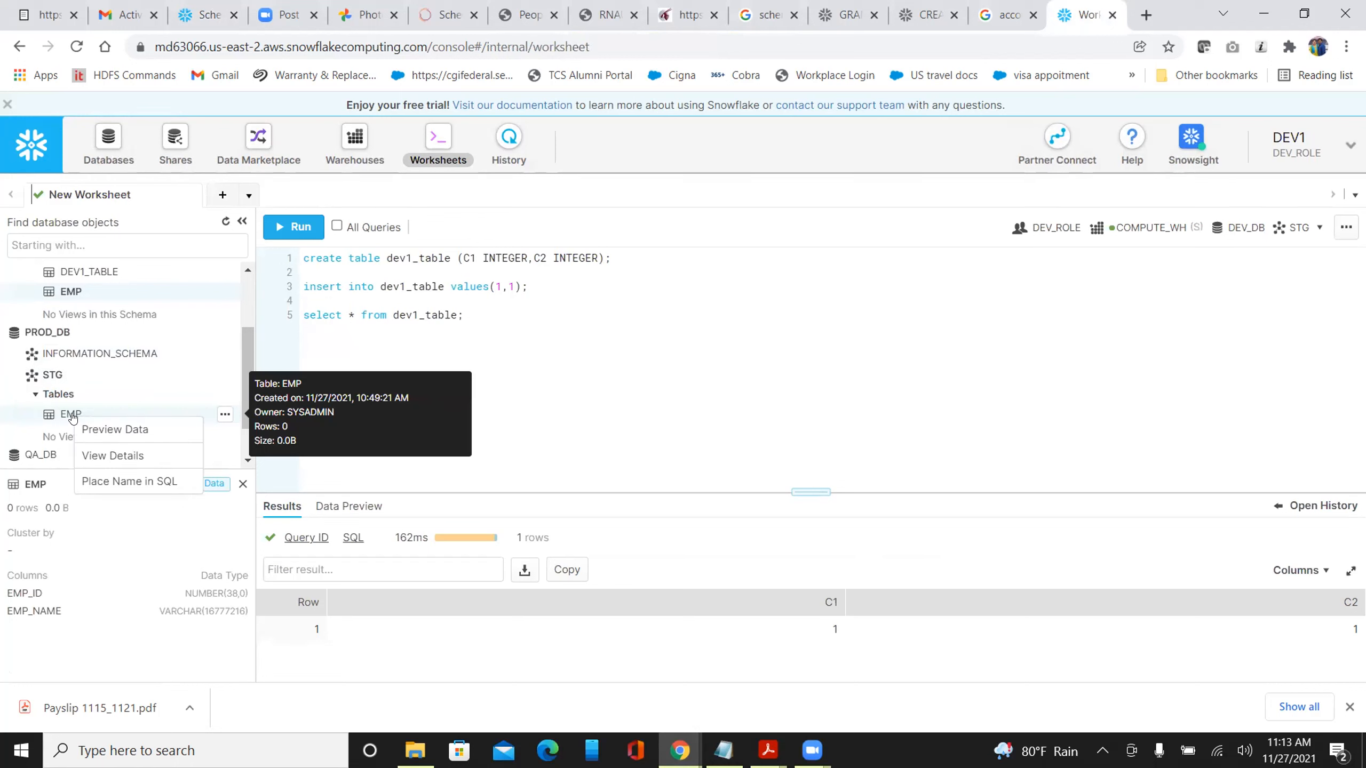
left_click(130, 482)
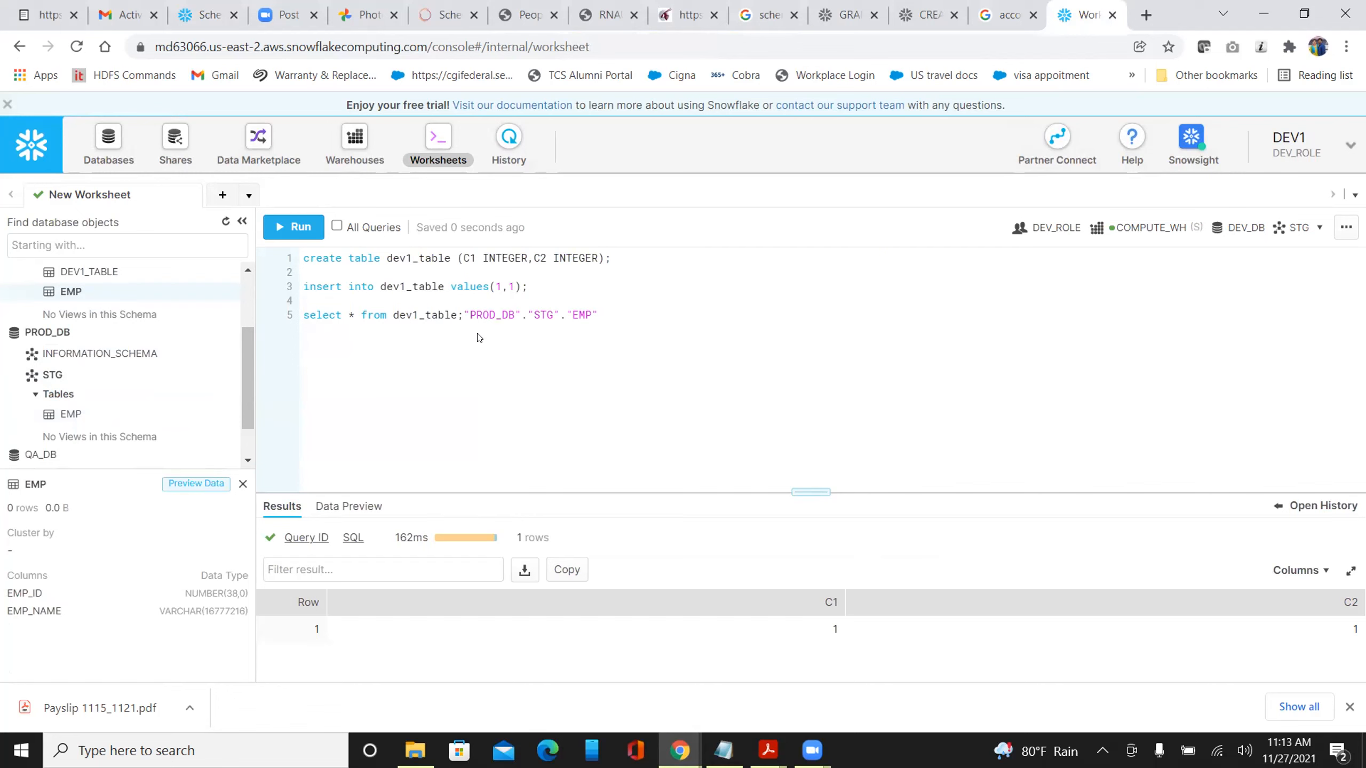
Run select * from "PROD_DB"."STG"."EMP"; on line 7, returning 0 rows with EMP_ID and EMP_NAME
left_click_drag(601, 314, 473, 313)
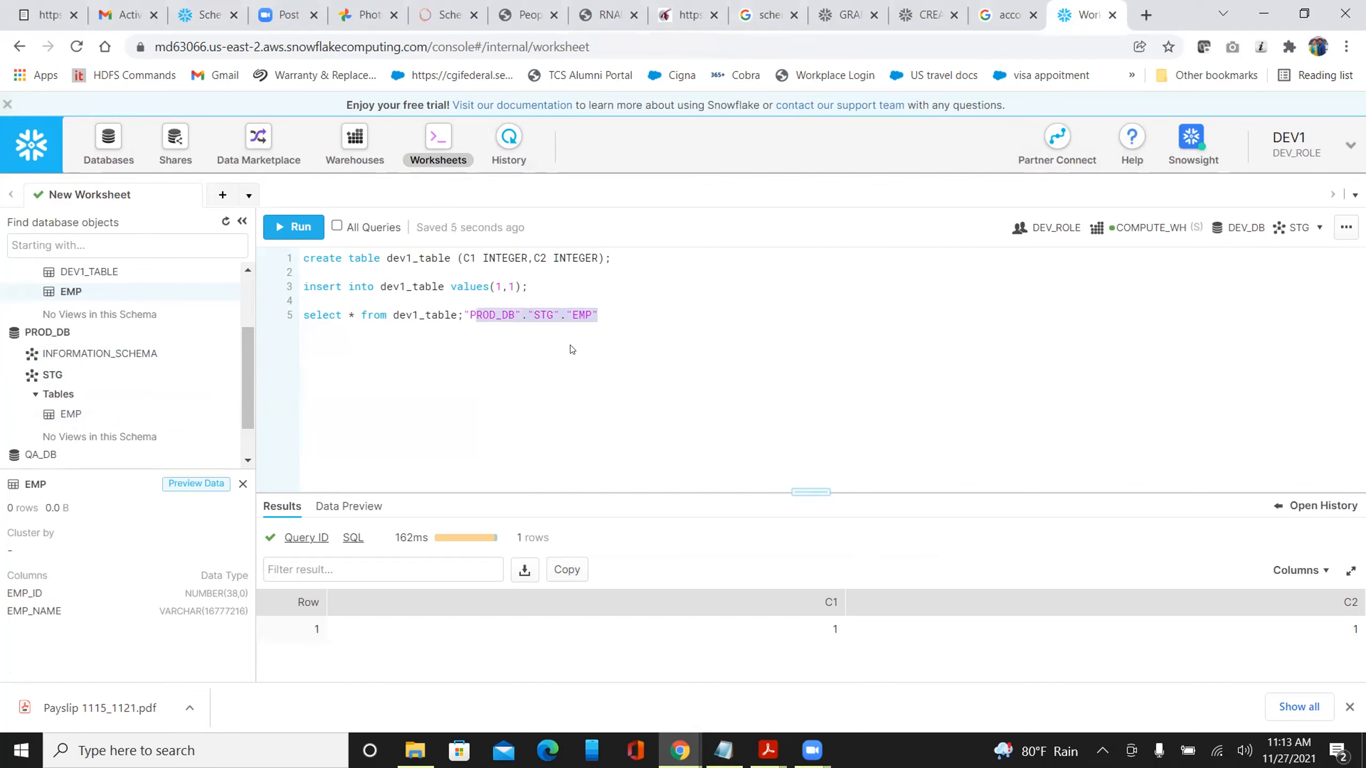
left_click(466, 315)
key("Return")
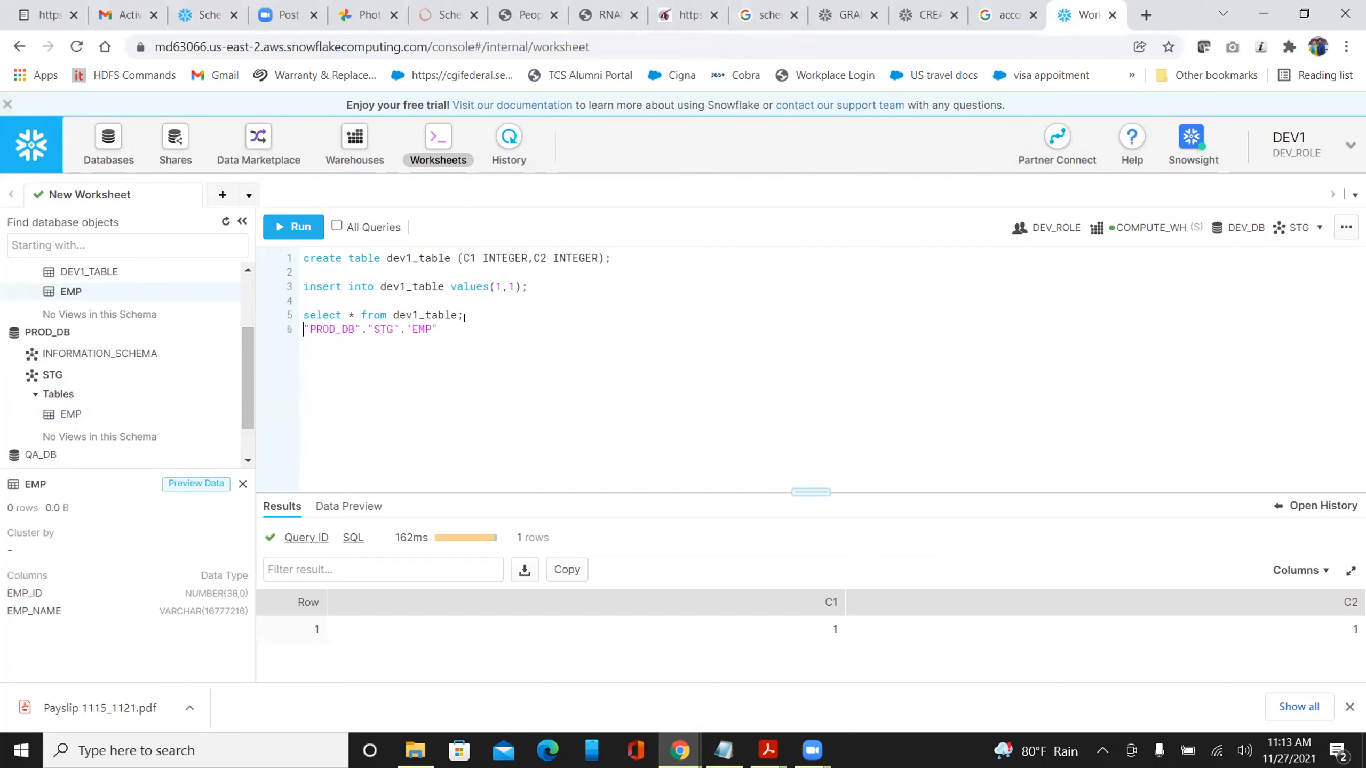
key("Return")
type("select ")
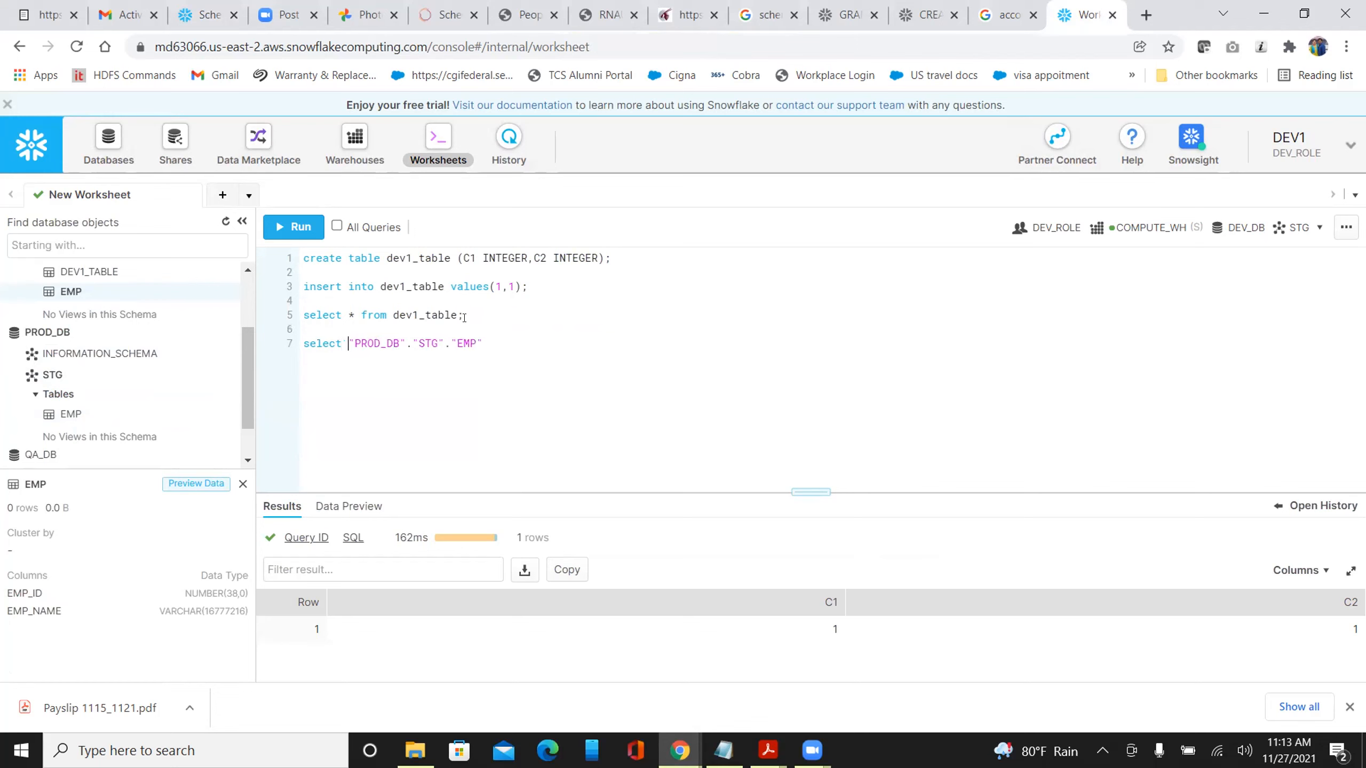
type("* from")
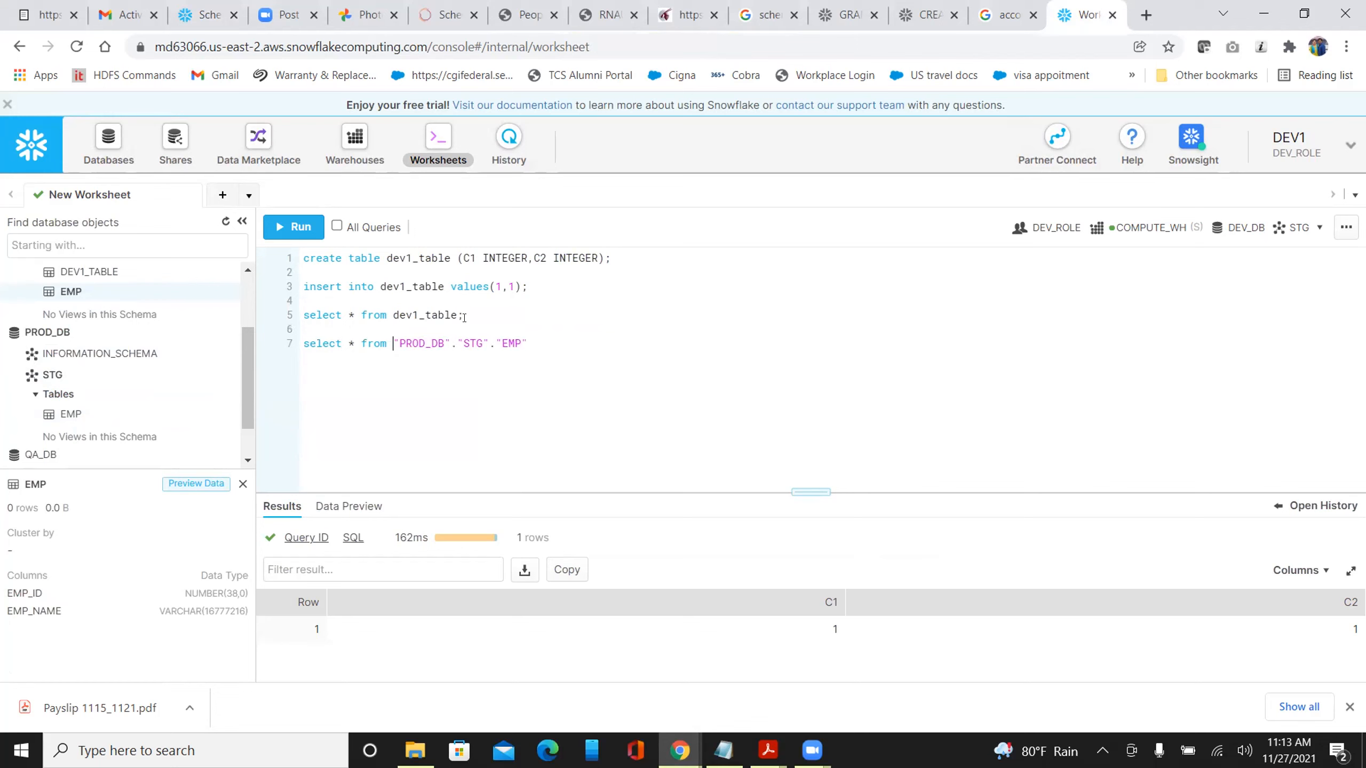
key("End")
type(";")
key("ctrl+Return")
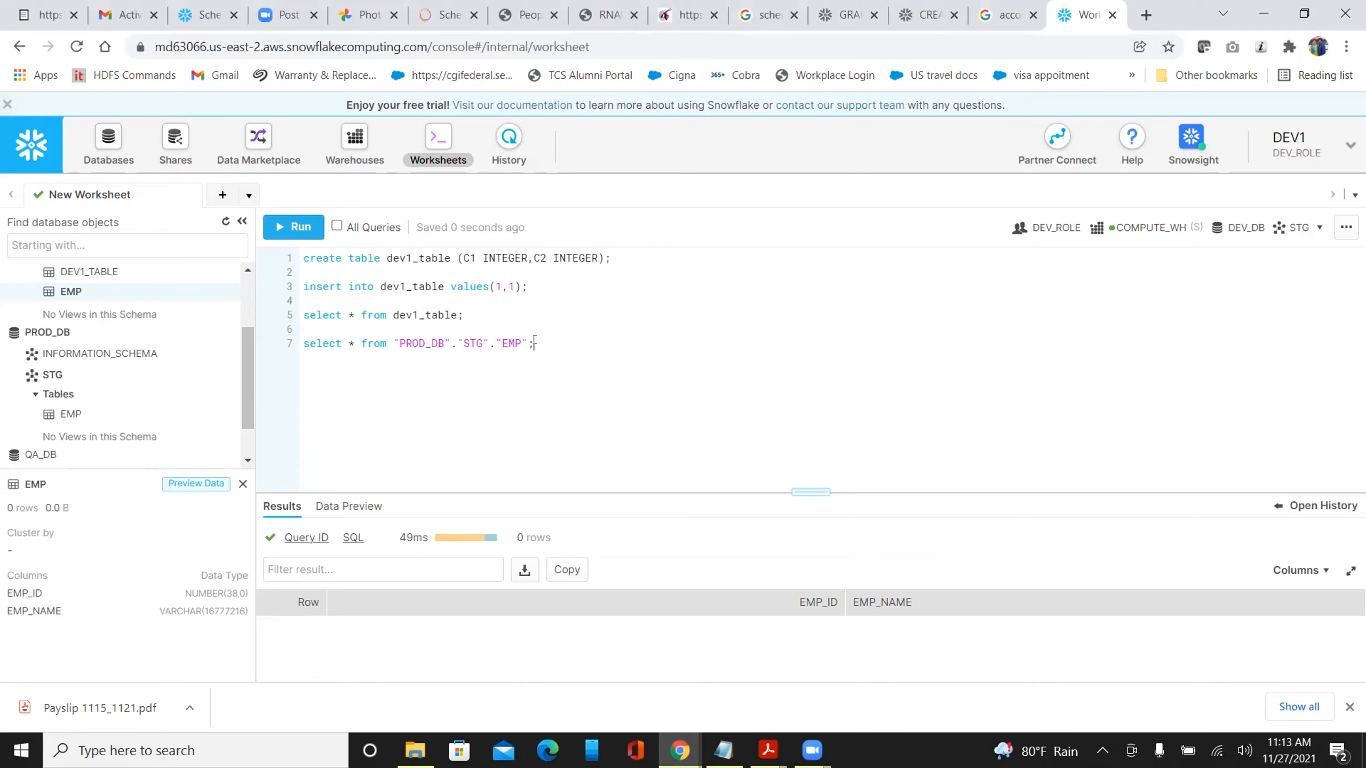
Rerun the insert into dev1_table on line 3, confirming Run, for 1 row inserted
key("shift+Home")
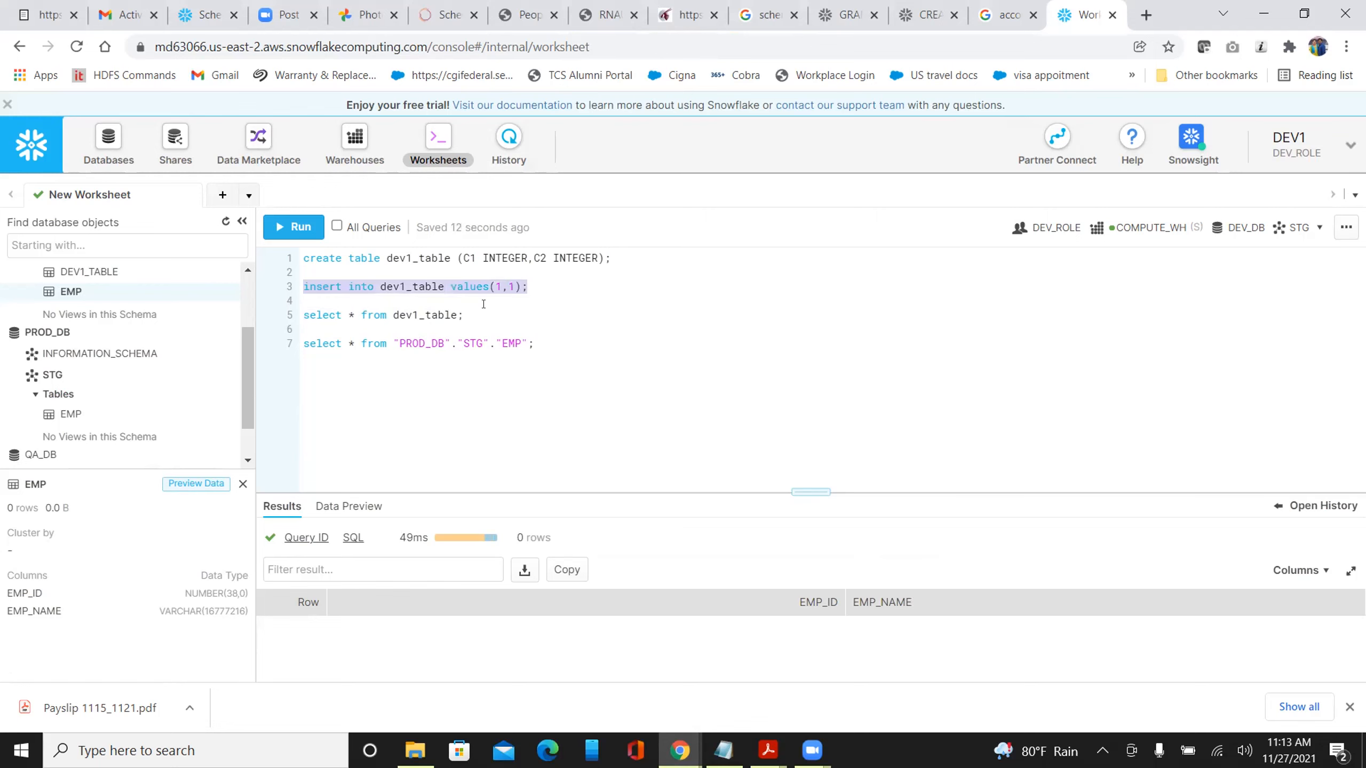
left_click(566, 341)
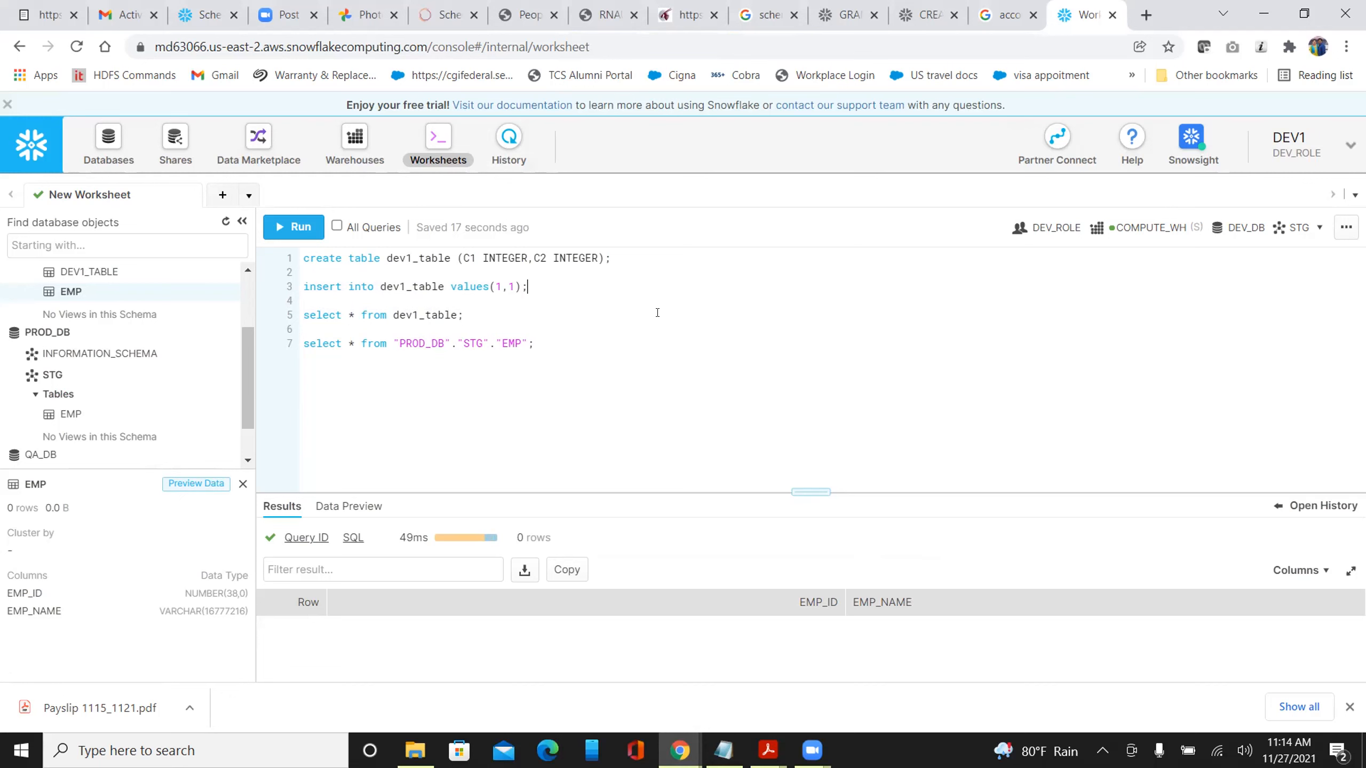
key("shift+Home")
key("ctrl+Return")
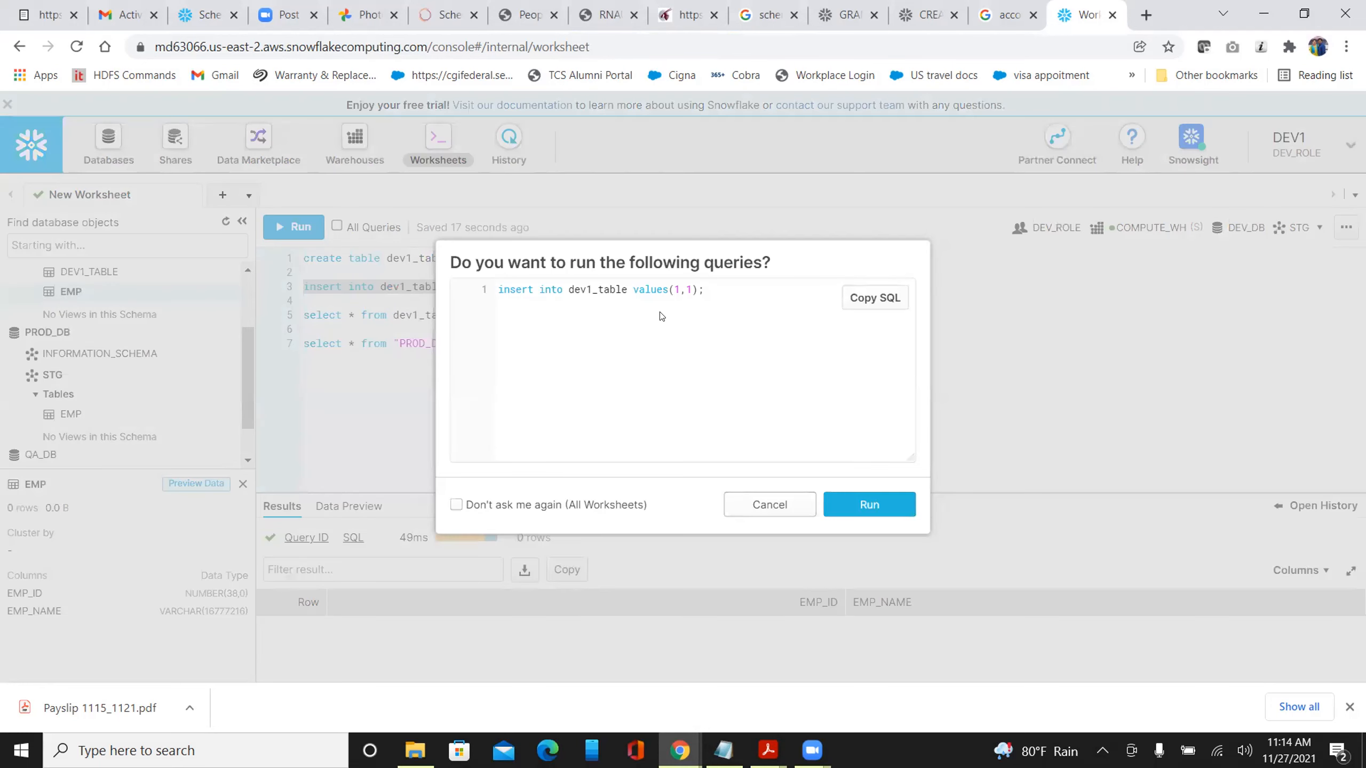
left_click(848, 498)
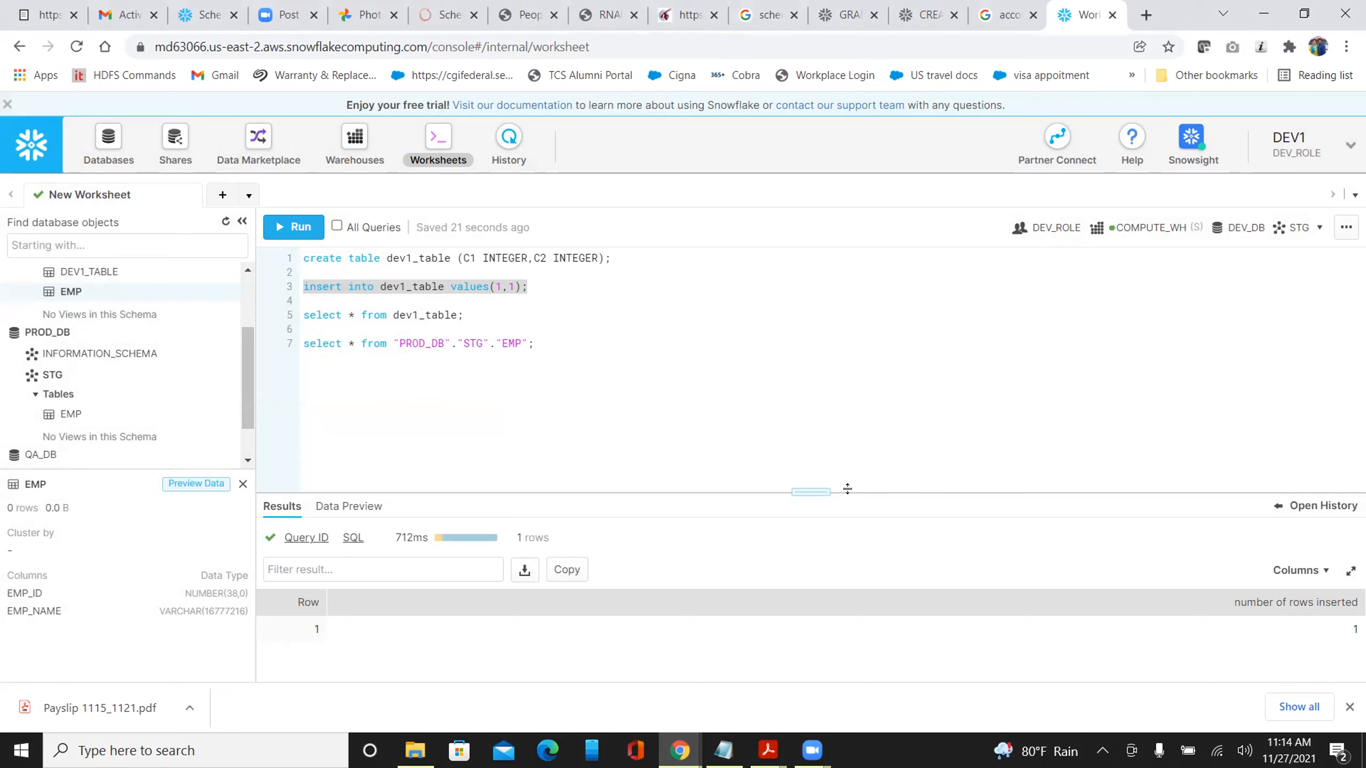
Set the worksheet context to database PROD_DB and schema STG
left_click(1246, 231)
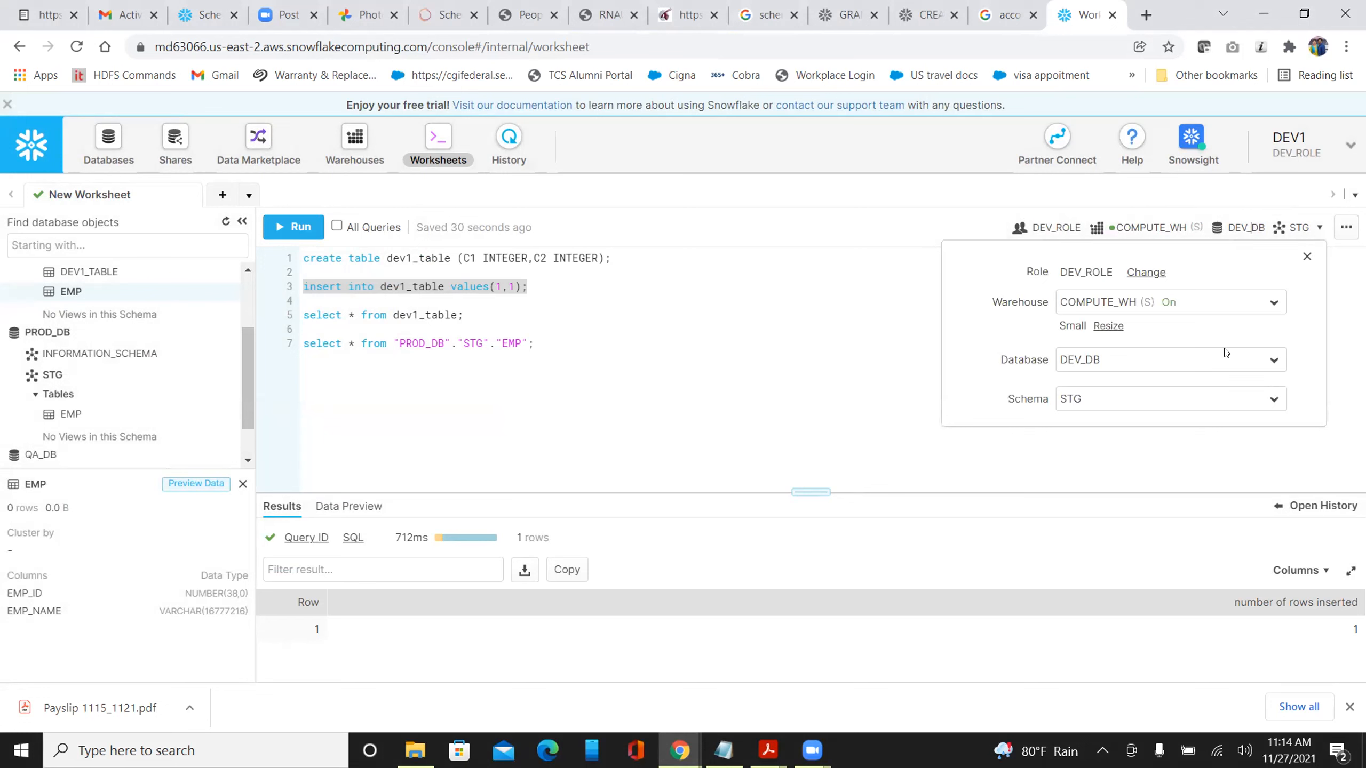
left_click(1272, 362)
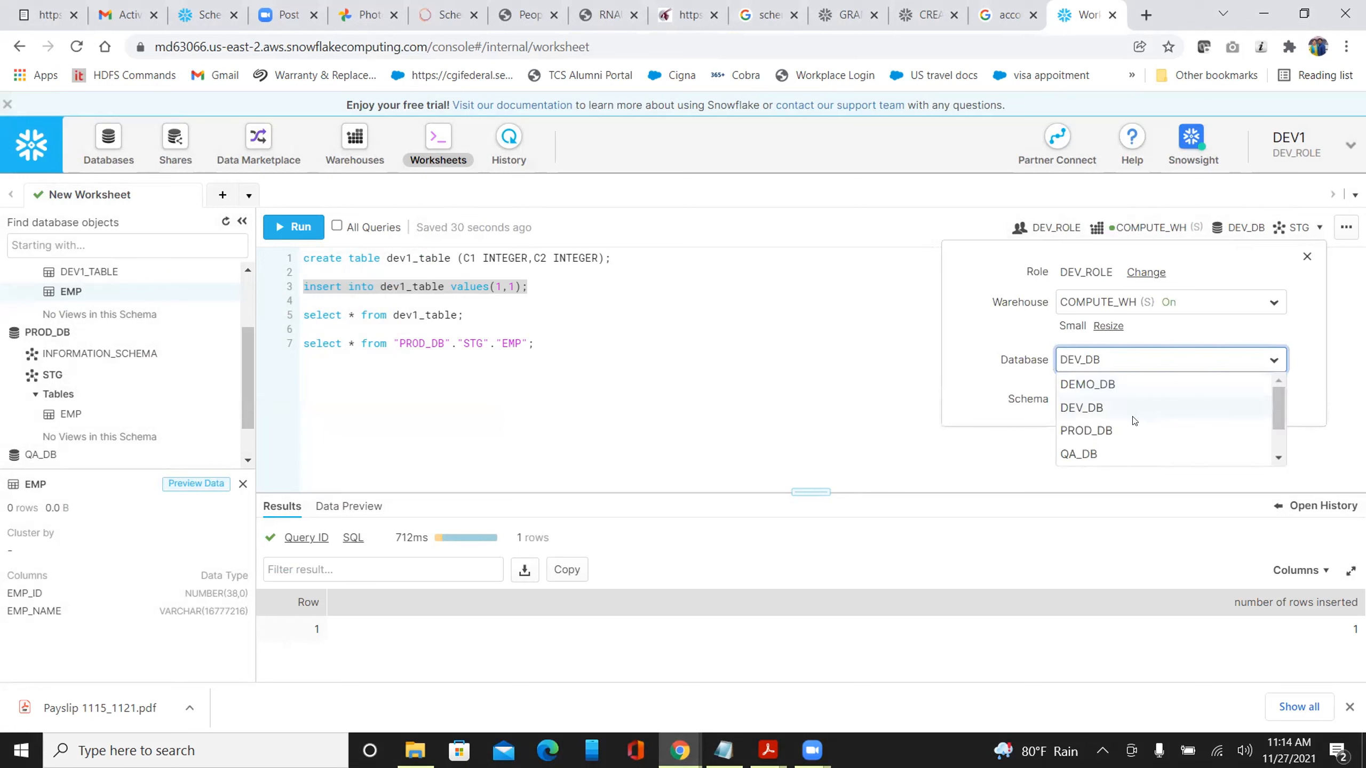
left_click(1123, 432)
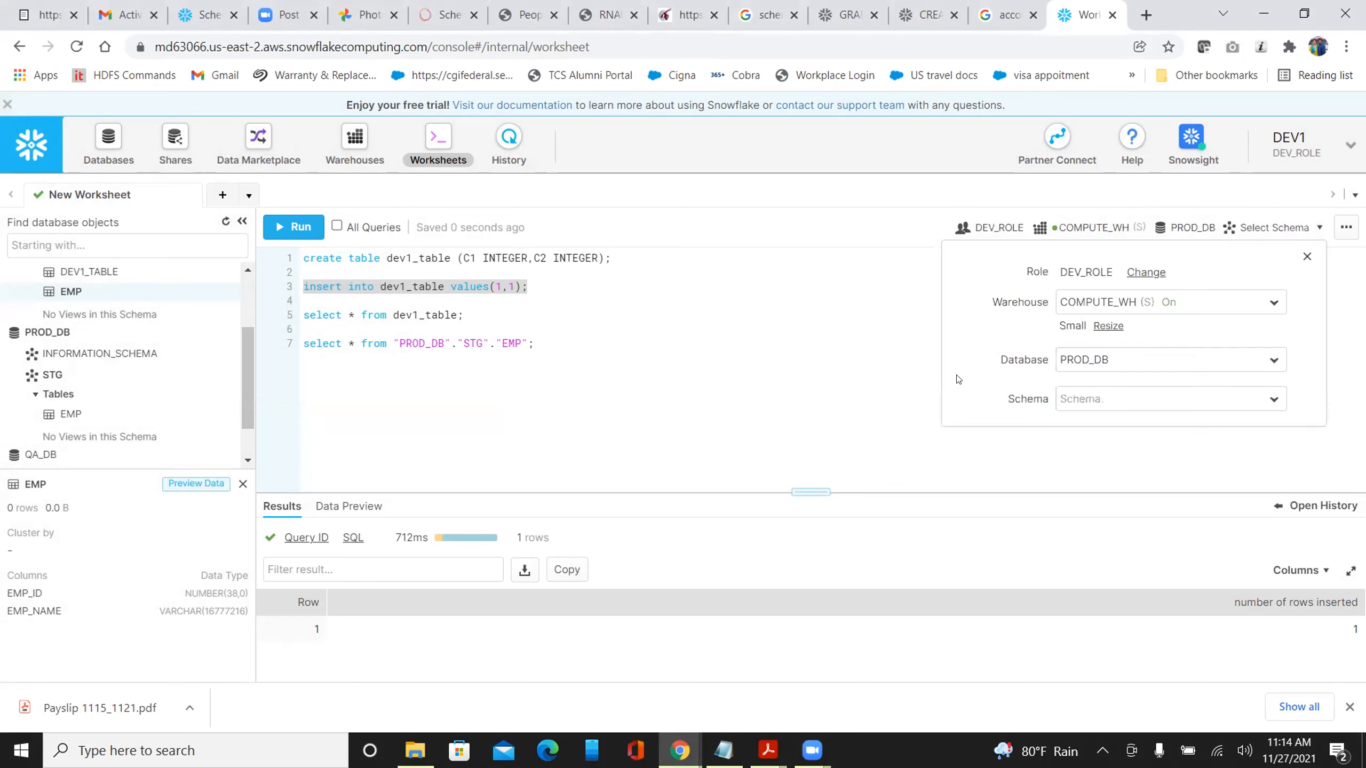
left_click(841, 311)
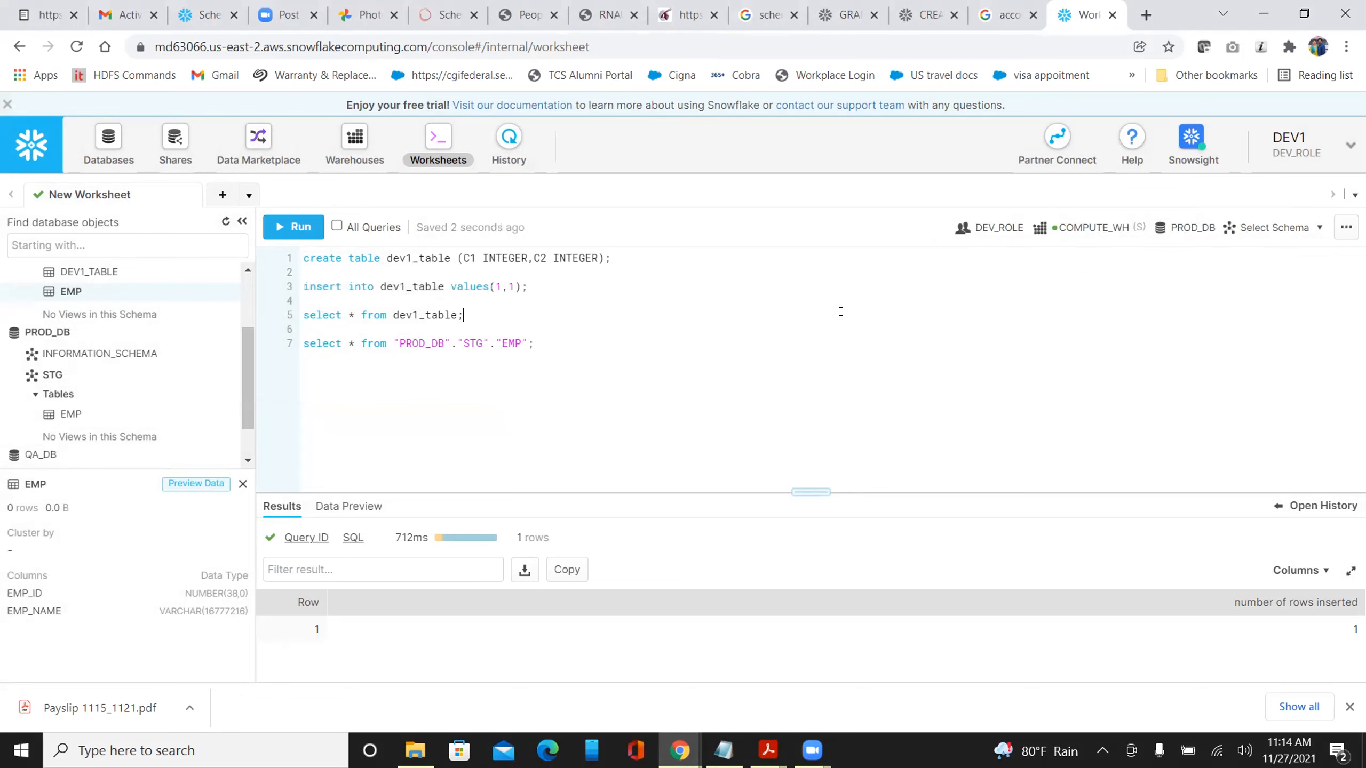
left_click(1281, 228)
left_click(1094, 404)
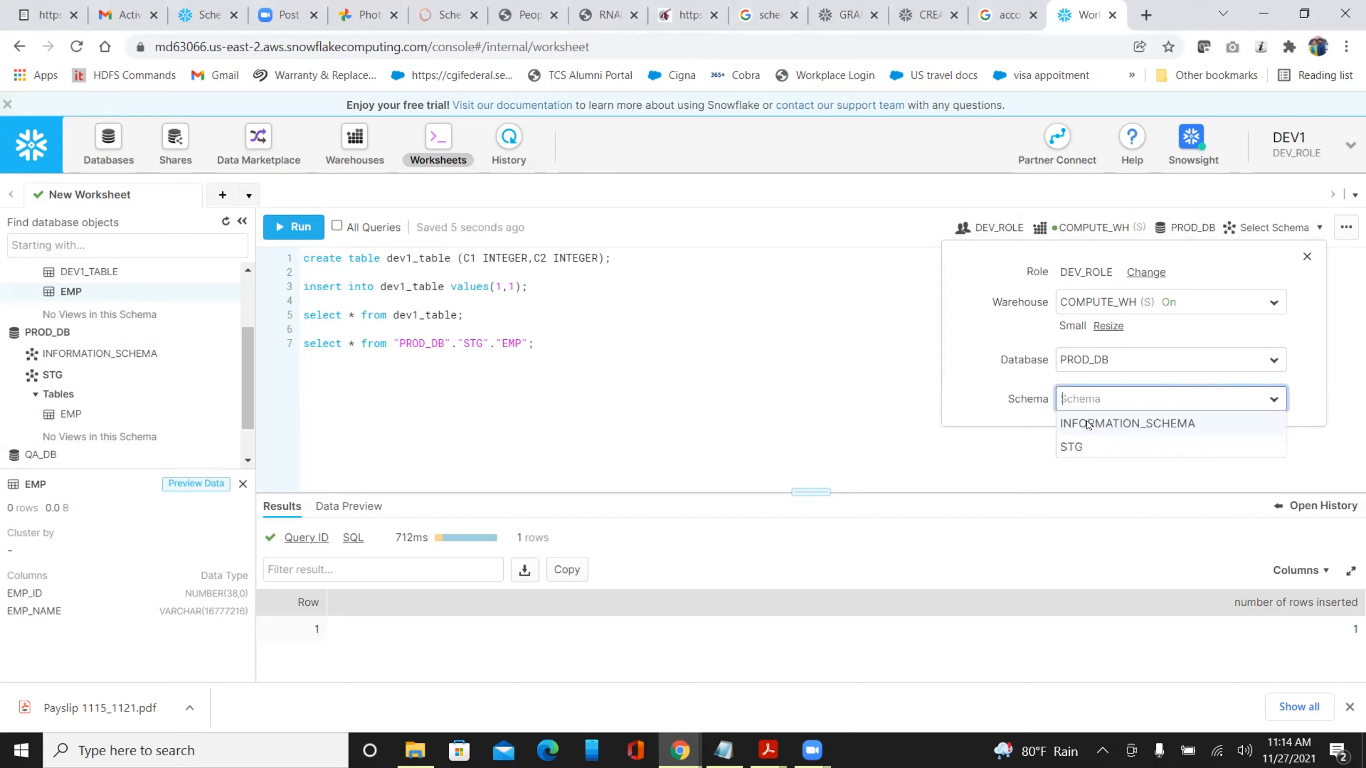
left_click(1083, 448)
left_click(790, 335)
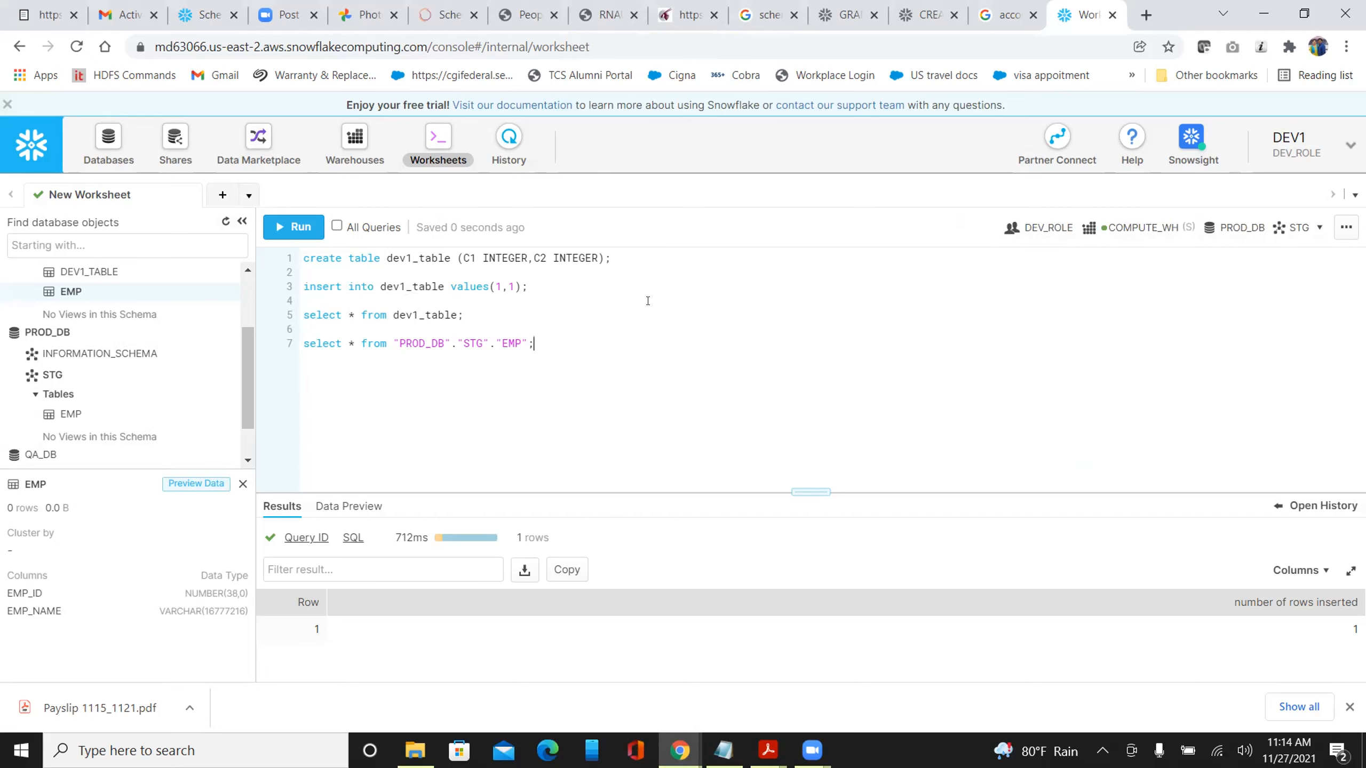
left_click(548, 290)
key("shift+Home")
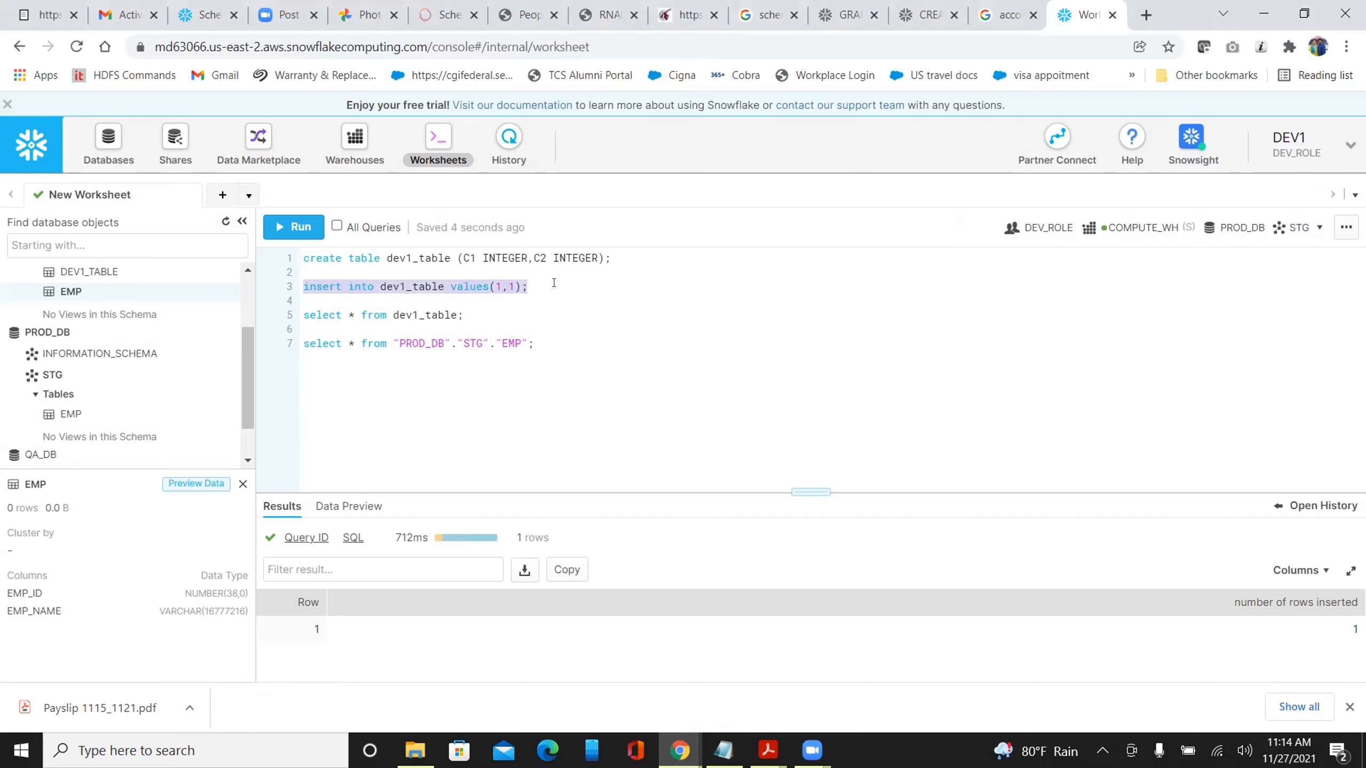
Rewrite line 3 as an insert into emp with values (1,'ARU') and run it, getting an insufficient-privileges error
left_click(550, 286)
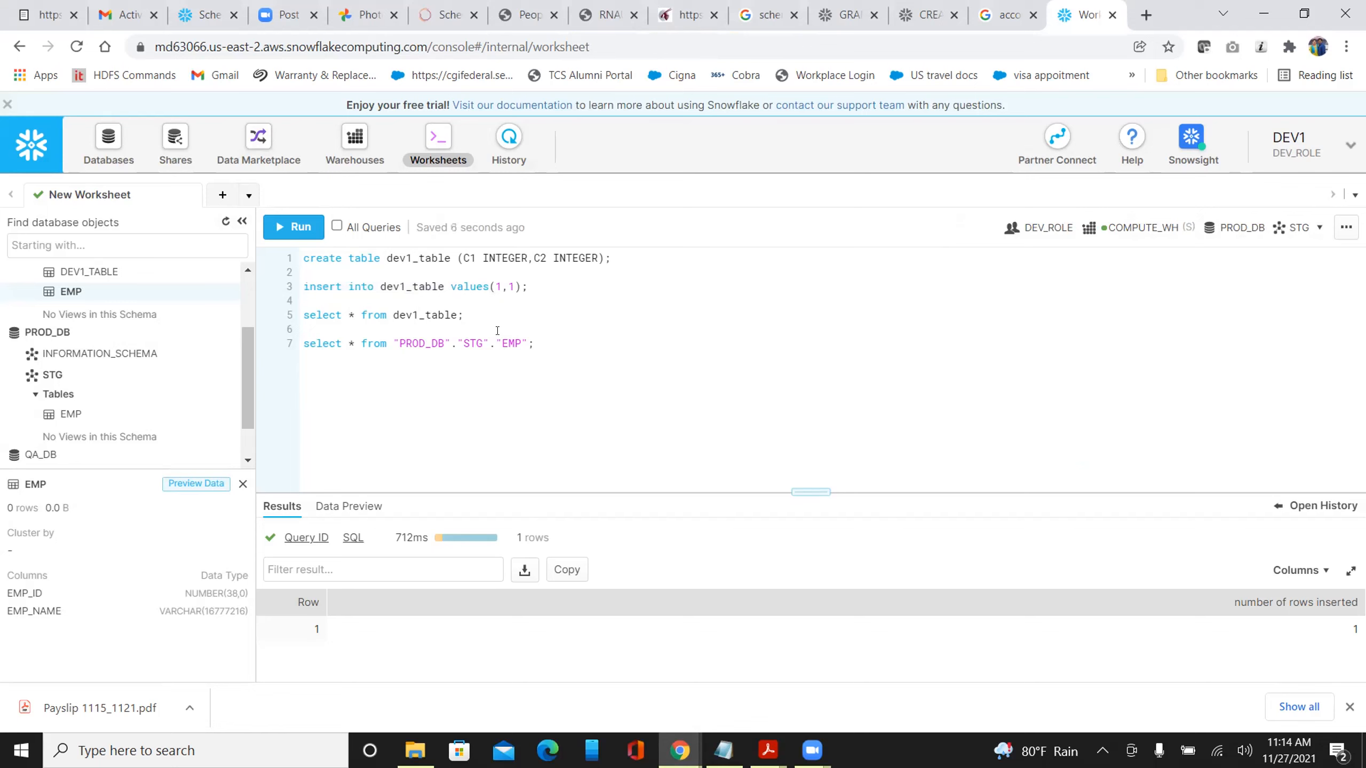
double_click(407, 286)
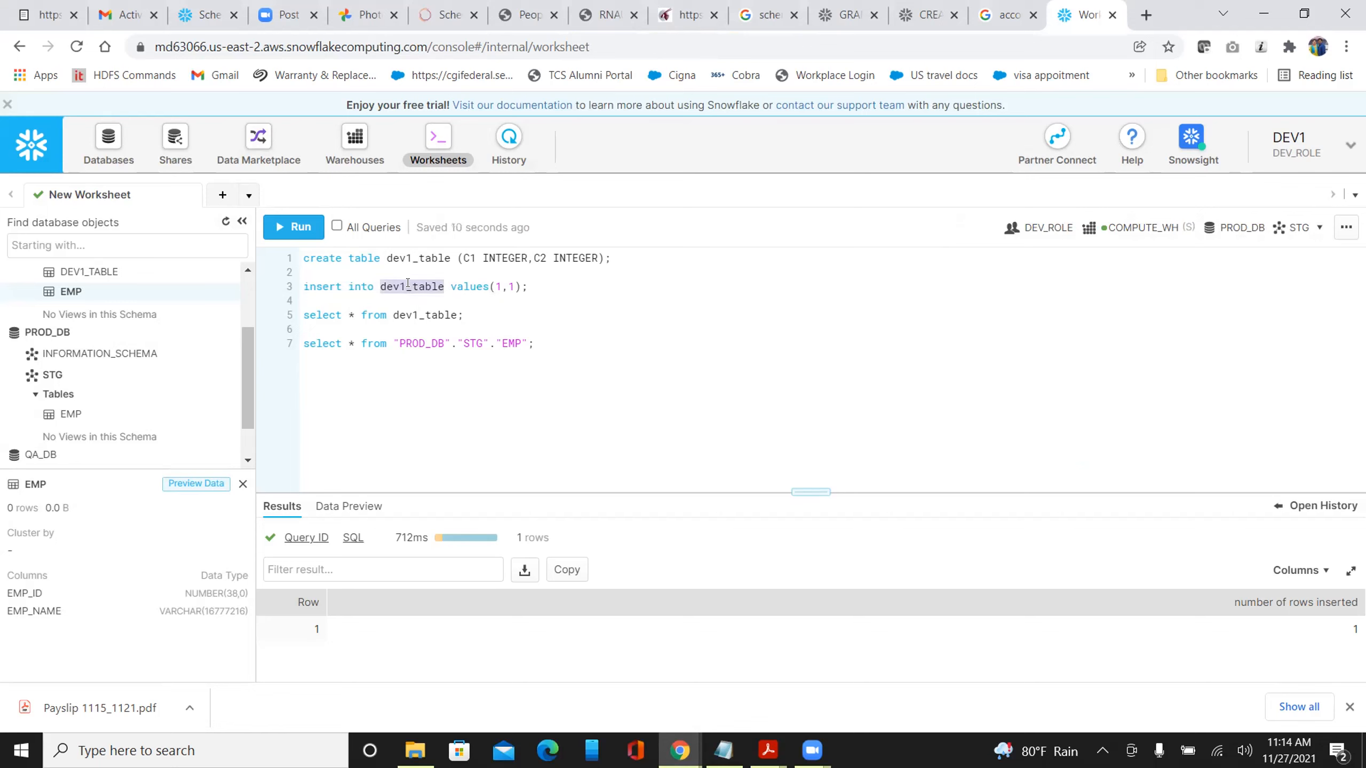
type("emp")
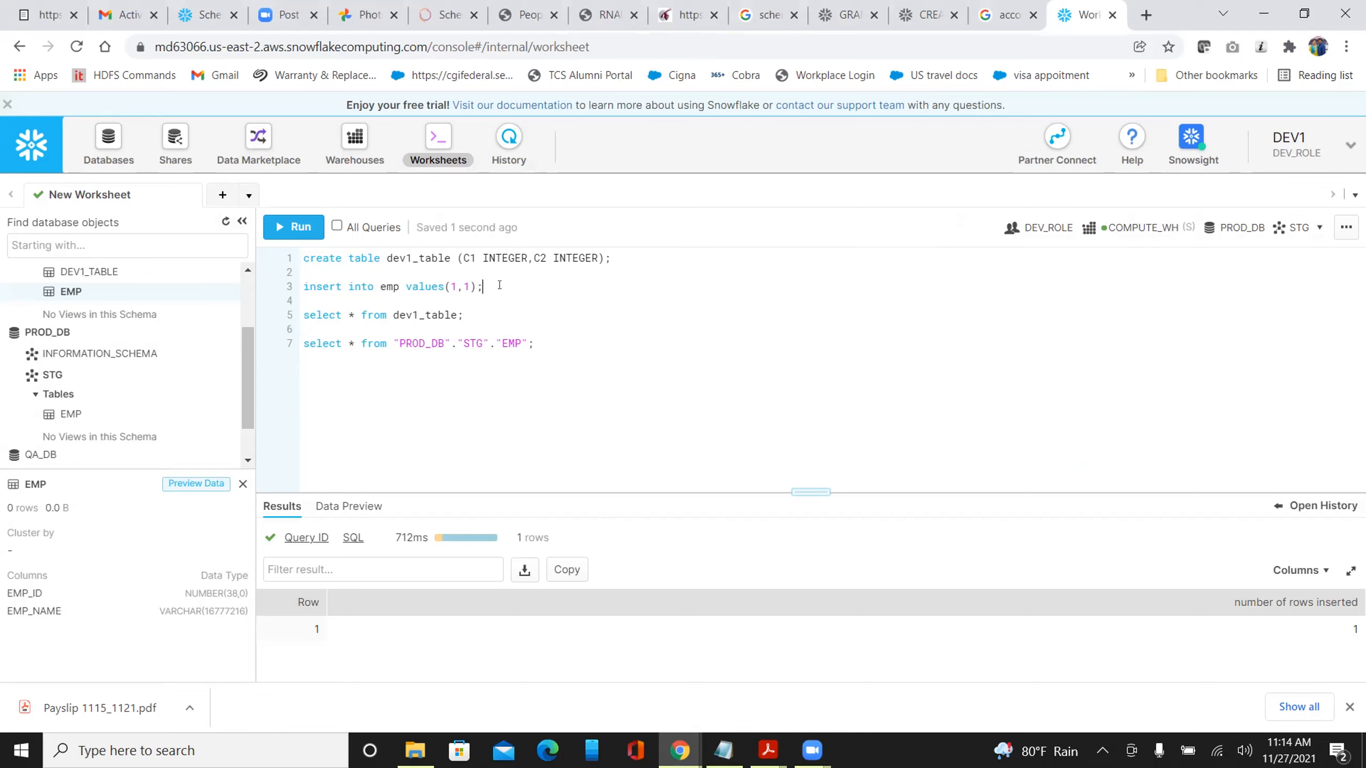
left_click(471, 287)
key("BackSpace")
mouse_move(74, 420)
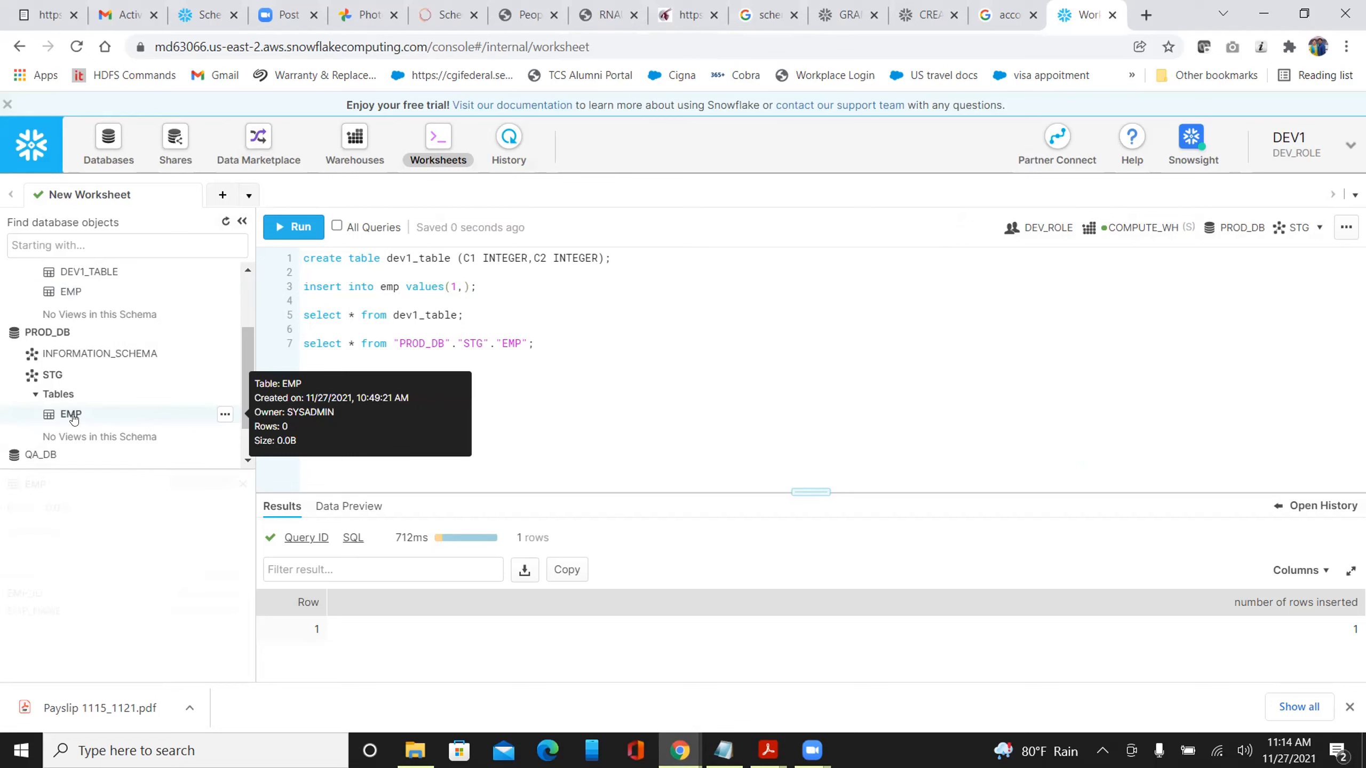
scroll(74, 420, "down", 1)
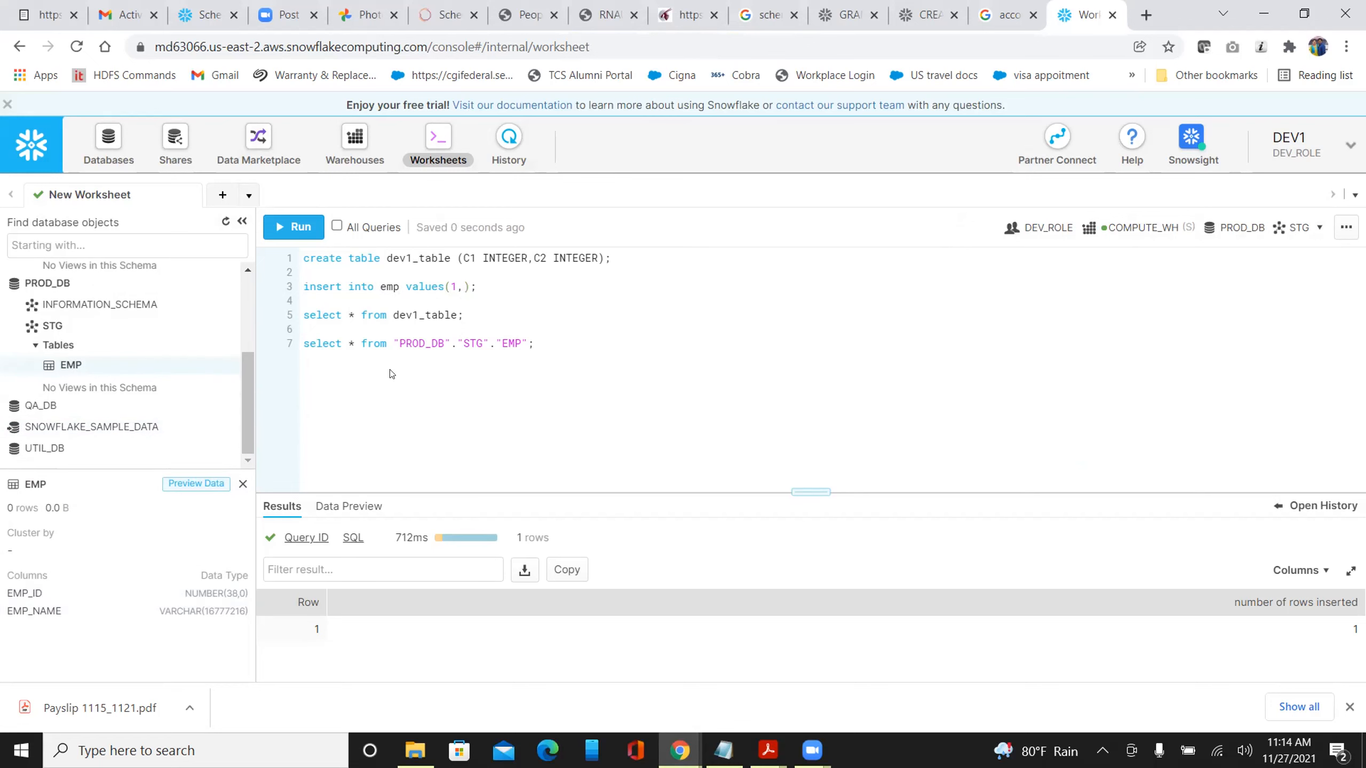
type("'ARU")
key("ctrl+Return")
key("ctrl+Return")
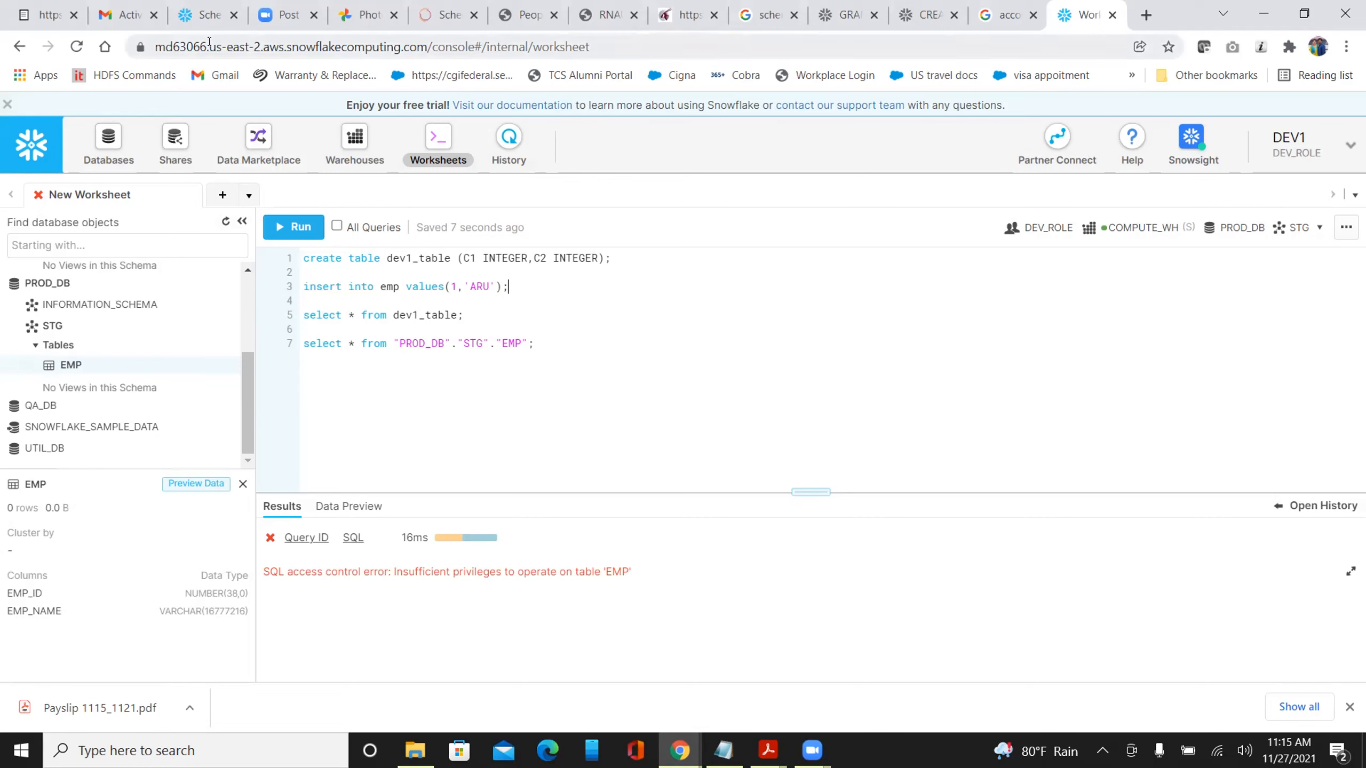
Switch to the administrator's PROD_DB schemas page, where STG grants DEV_ROLE only USAGE
left_click(204, 15)
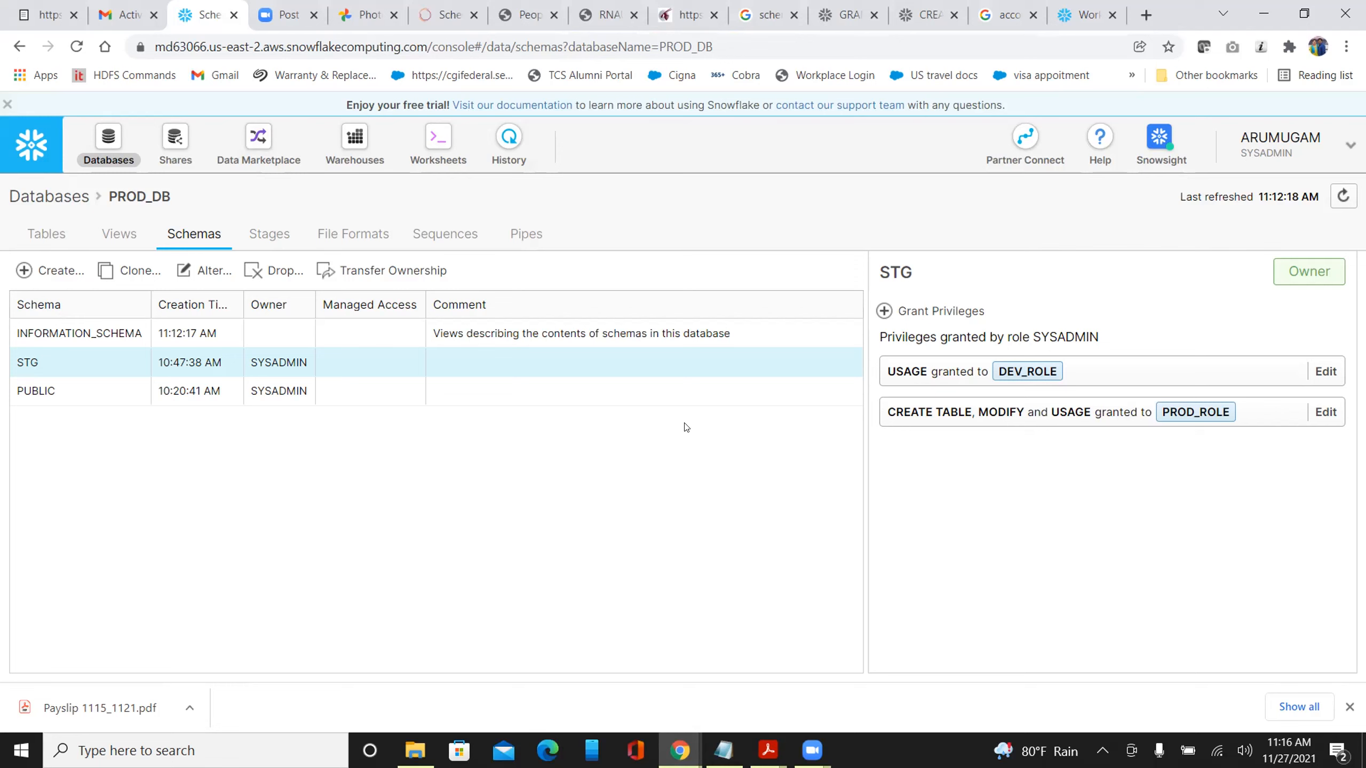
Return to the DEV_ROLE worksheet showing the EMP error and scroll the object tree up to DEV_DB's STG
left_click(1078, 14)
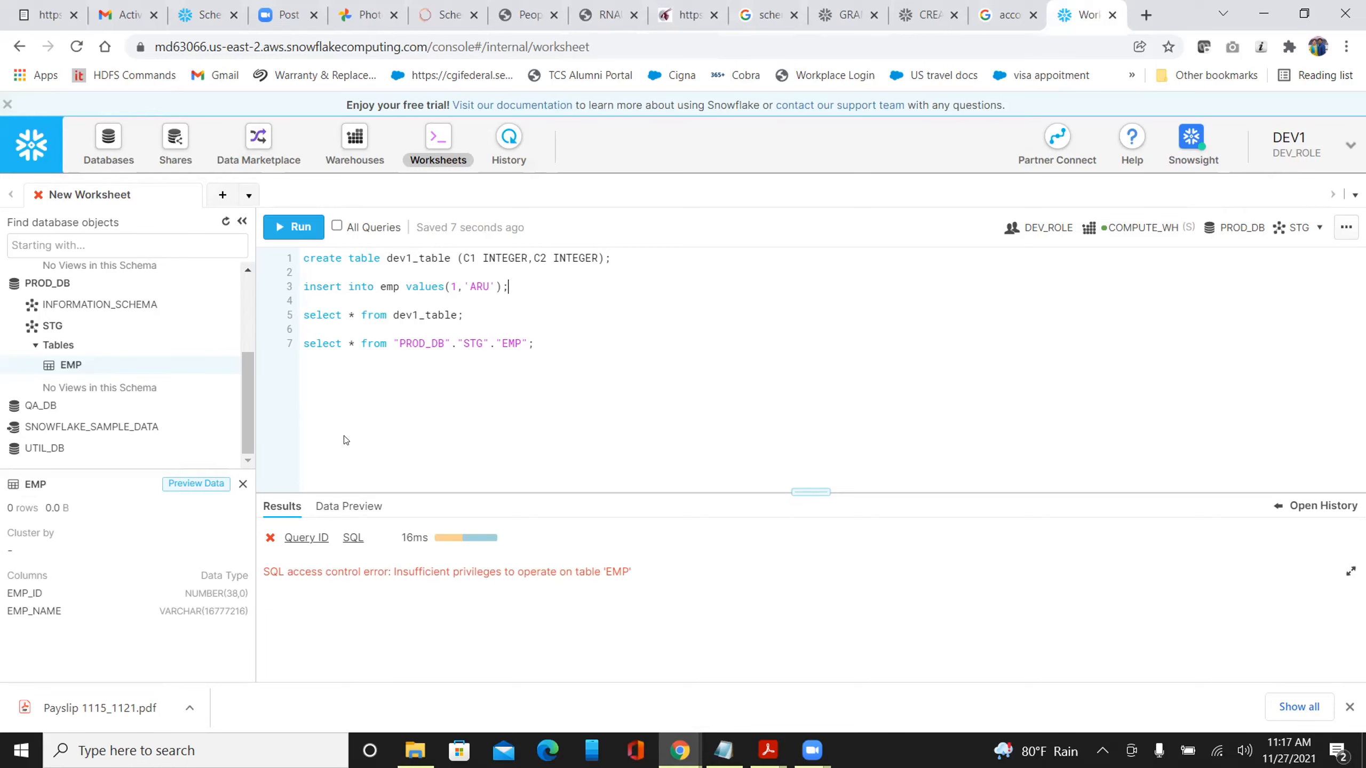
left_click_drag(238, 382, 241, 301)
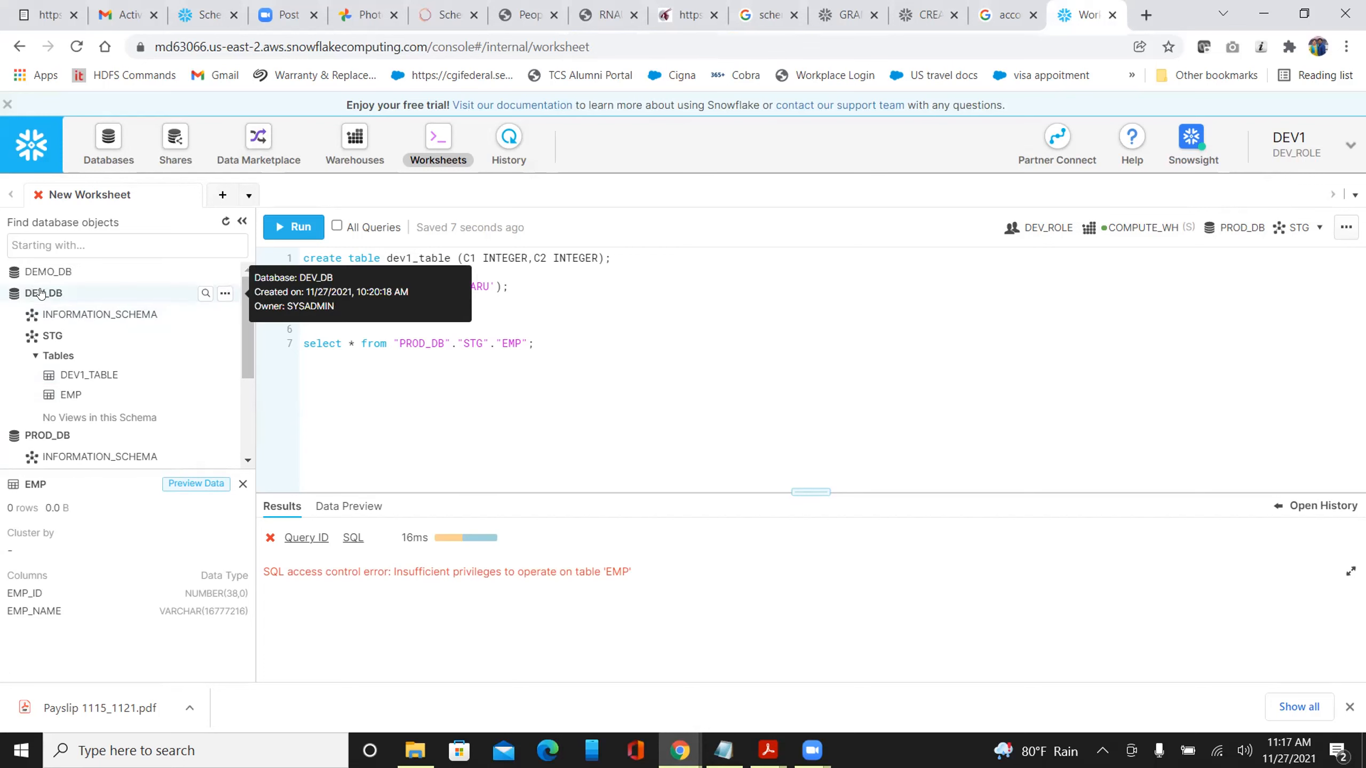
left_click(42, 293)
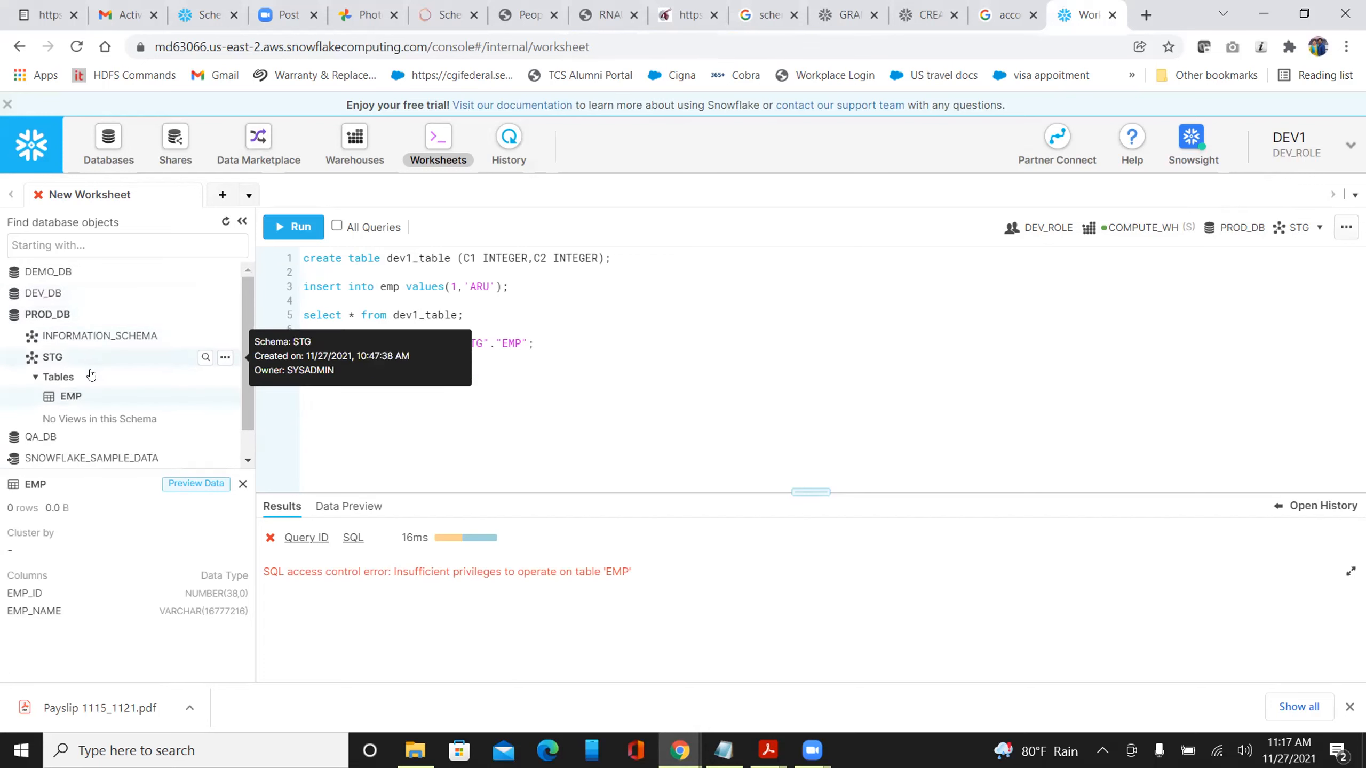
left_click(41, 293)
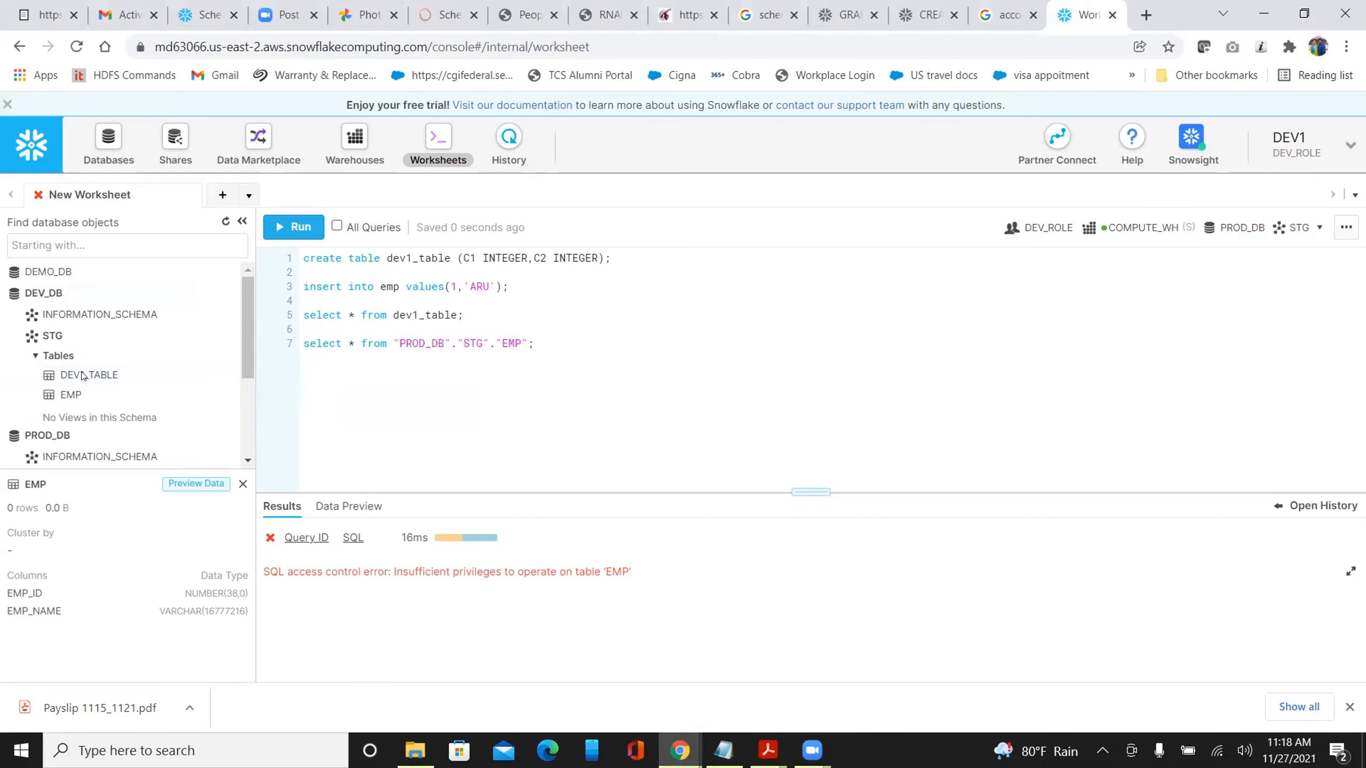
Load the Snowflake sign-in page in a new browser tab using the copied worksheet address
left_click(611, 43)
key("ctrl+c")
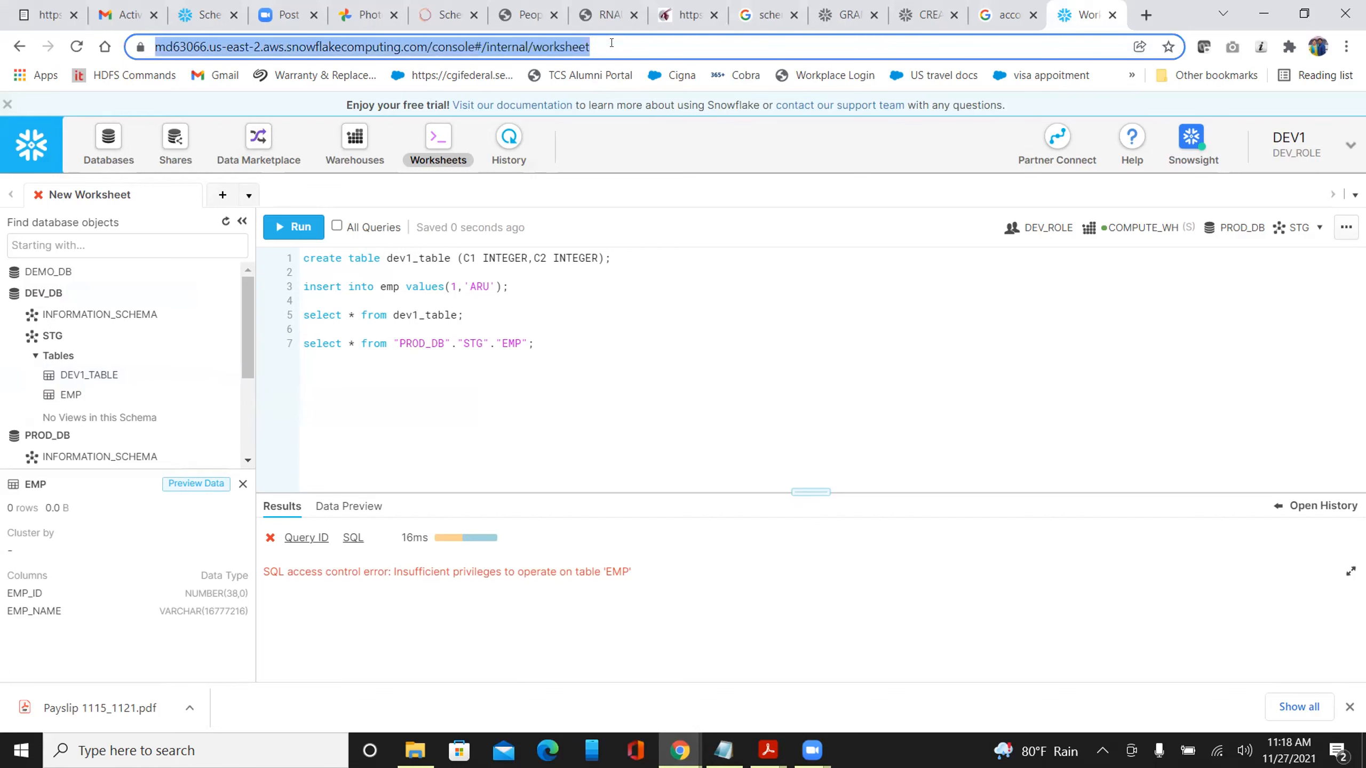
key("ctrl+t")
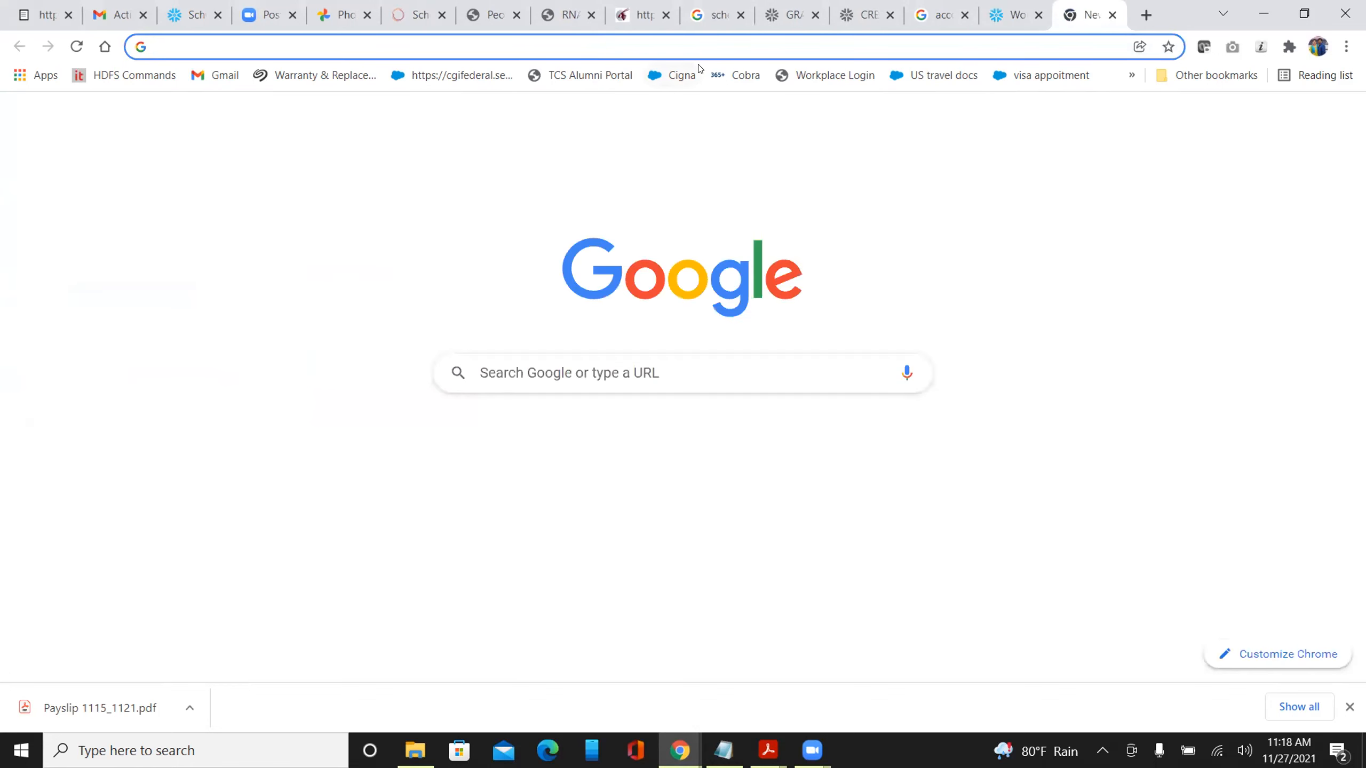
key("ctrl+v")
key("Return")
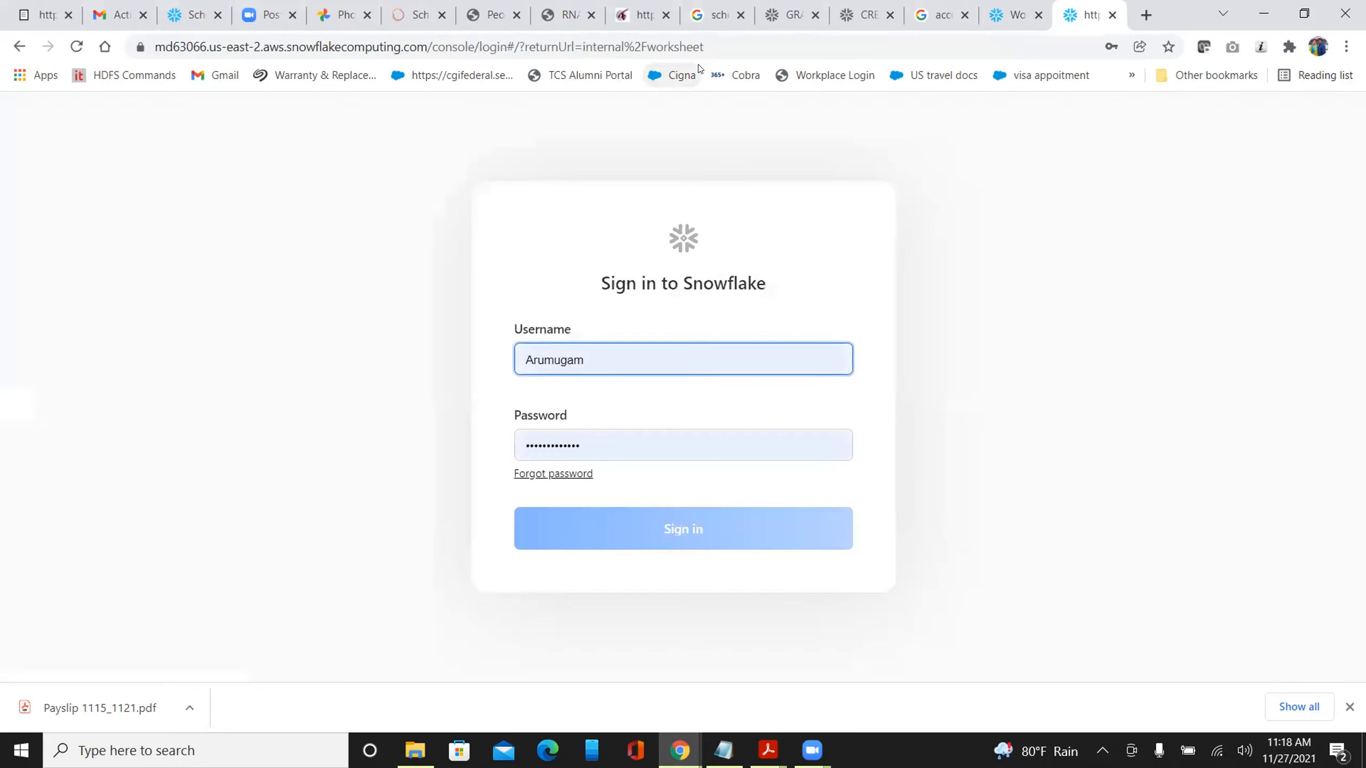
Sign in as dev2 with the account password and replace the expired password with a new one
left_click_drag(600, 364, 438, 361)
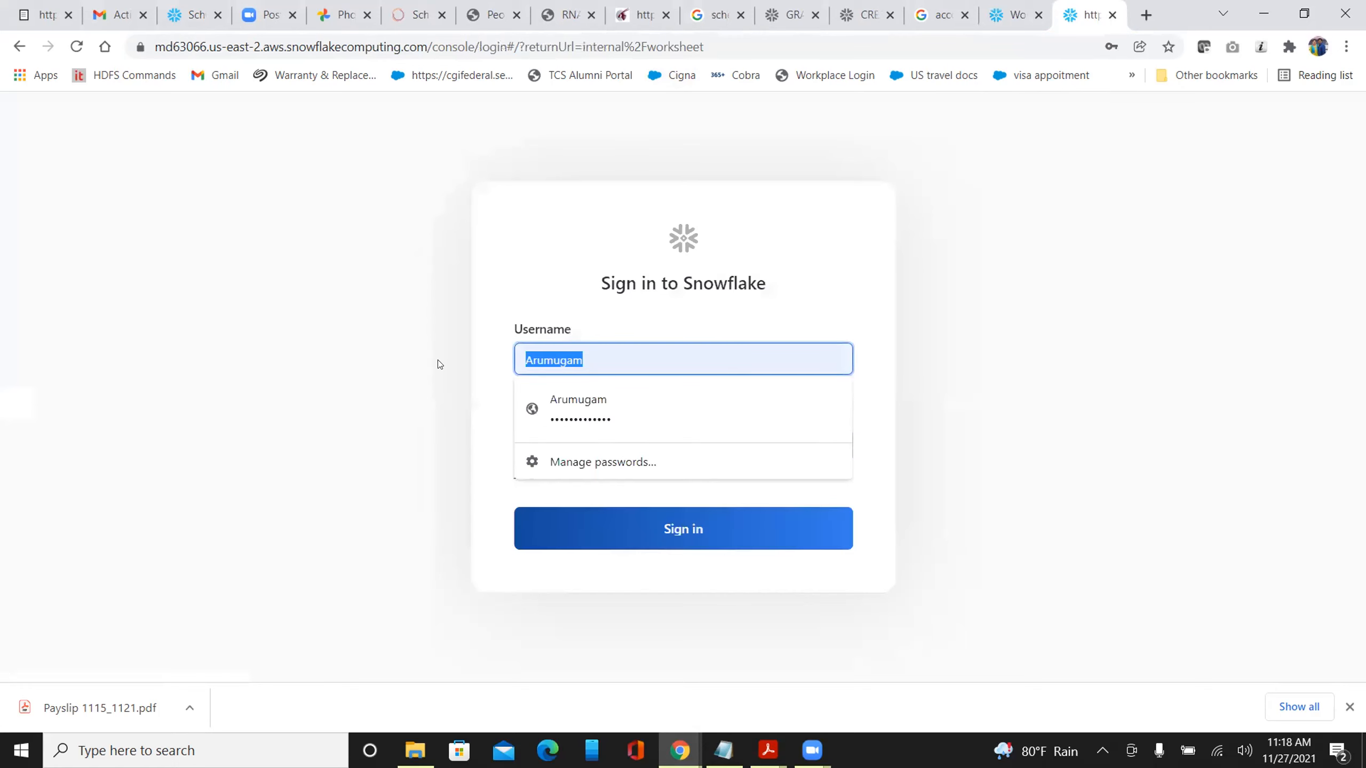
type("dev2")
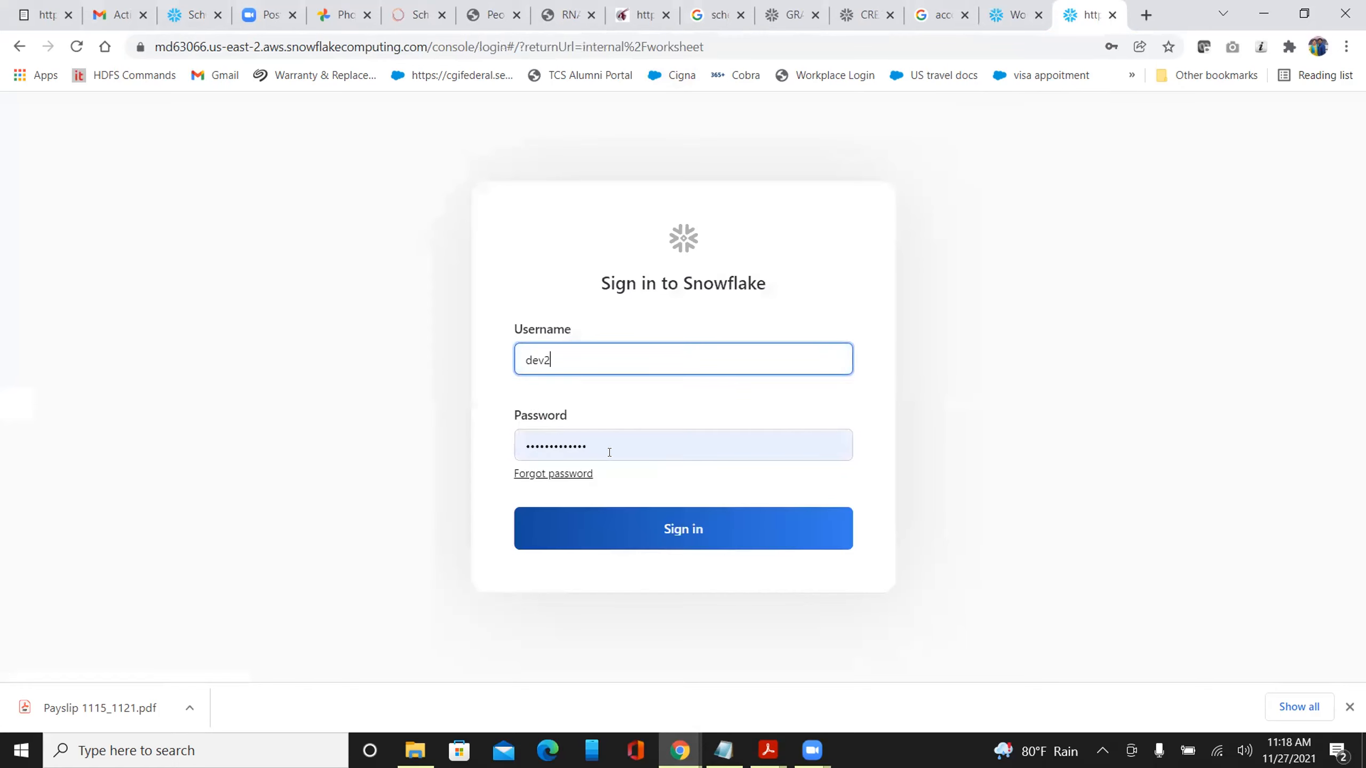
left_click_drag(611, 452, 480, 449)
type("****")
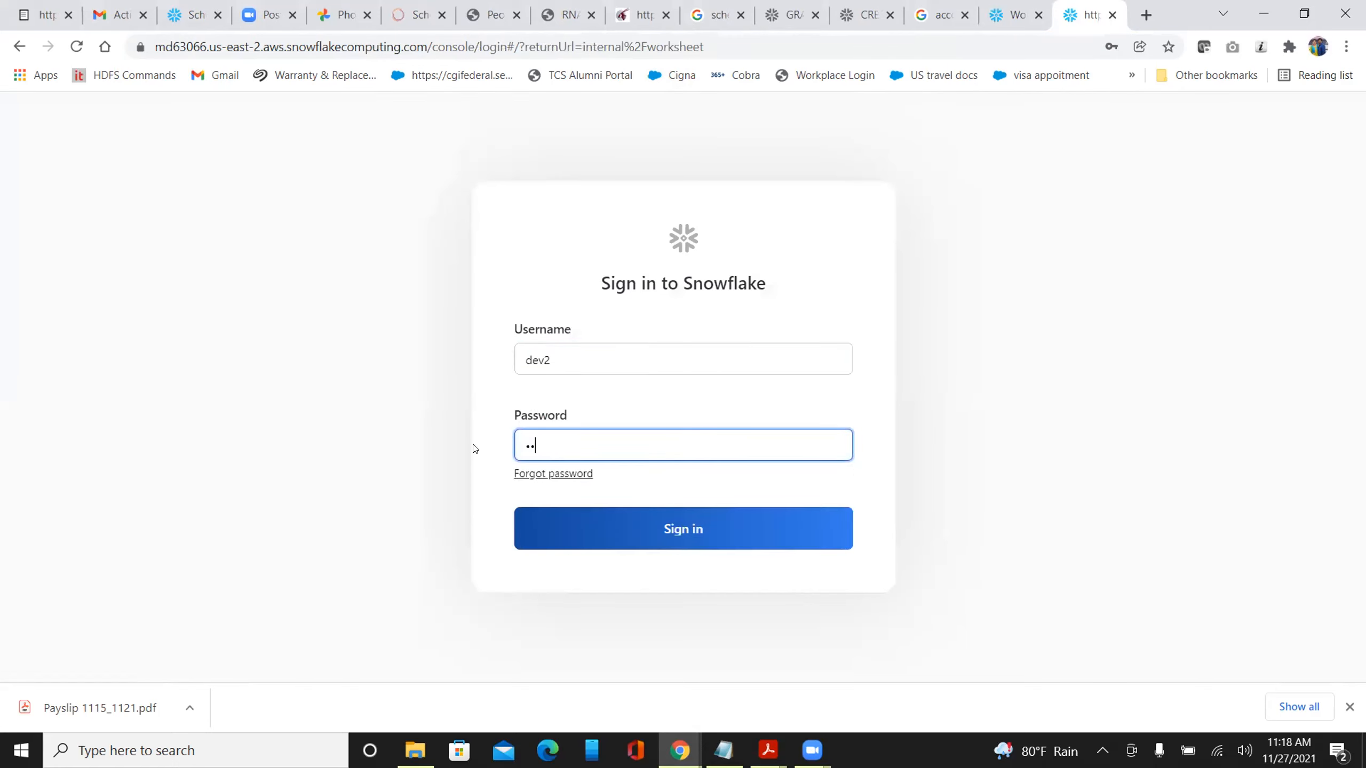
type("*********")
left_click(547, 524)
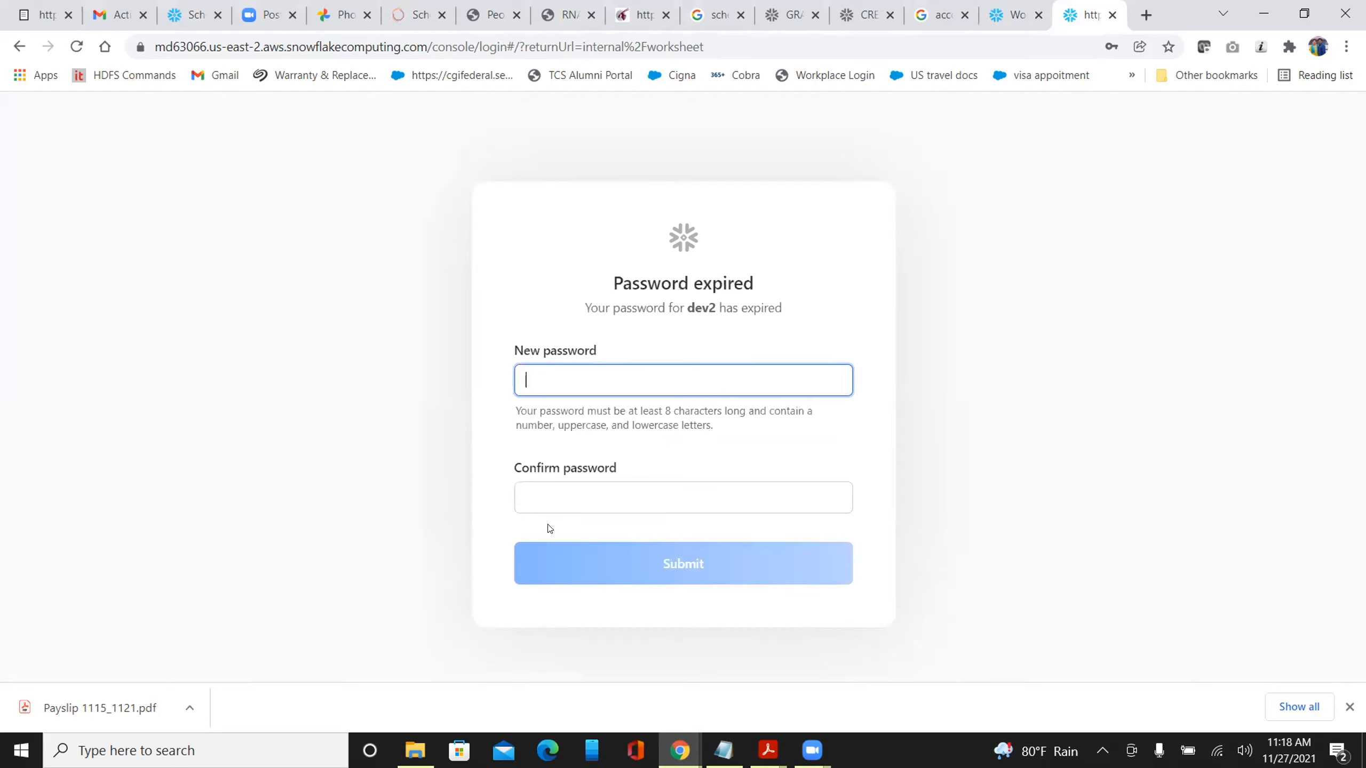
type("*")
key("Tab")
type("************")
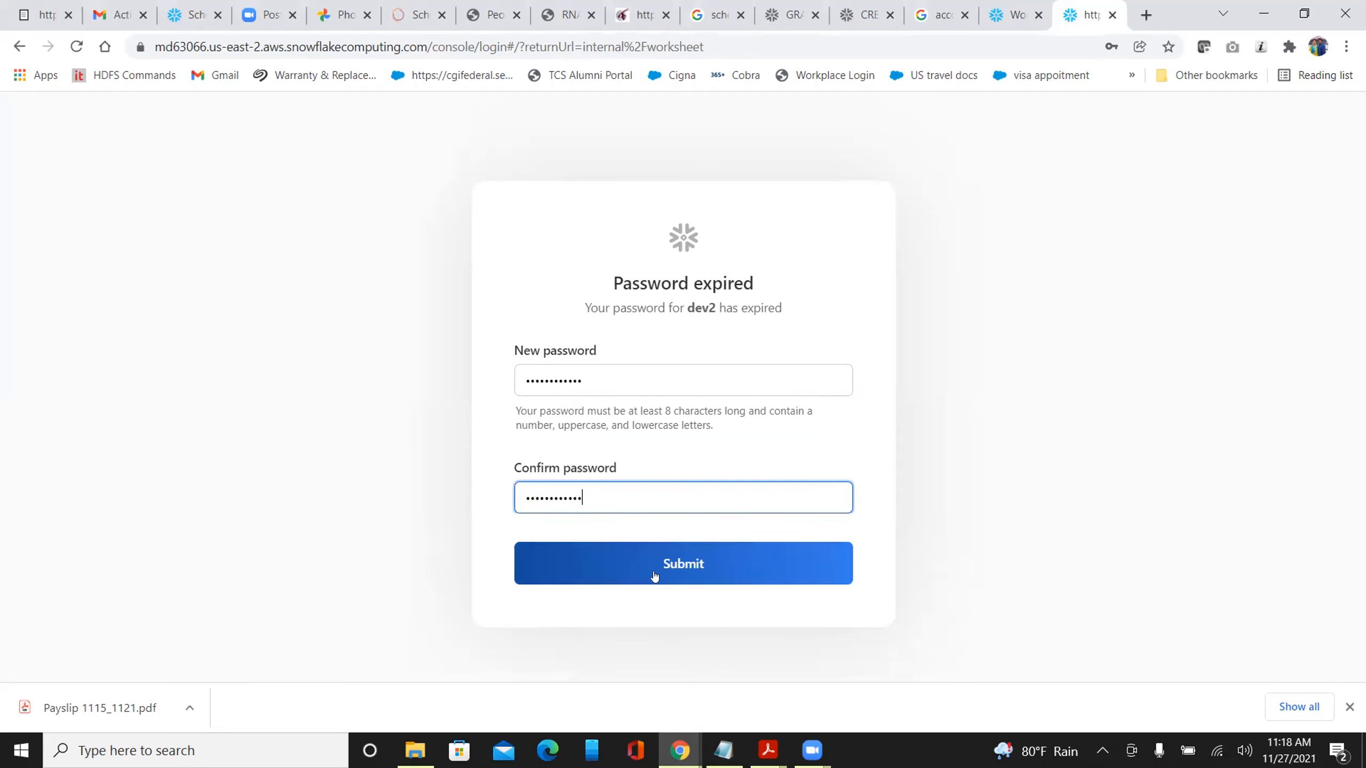
left_click(653, 567)
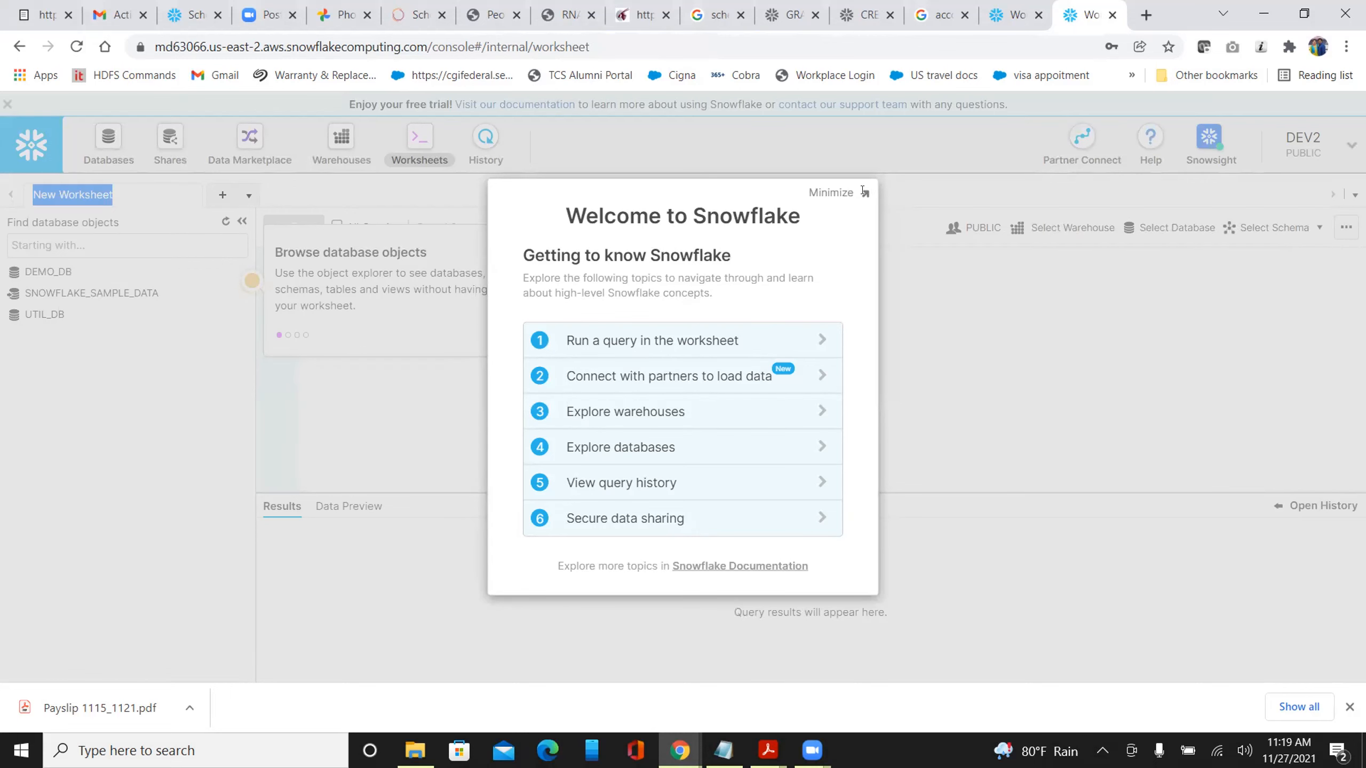
Dismiss the Welcome dialog and the getting-started tour popups
left_click(863, 193)
left_click(523, 334)
left_click(1354, 136)
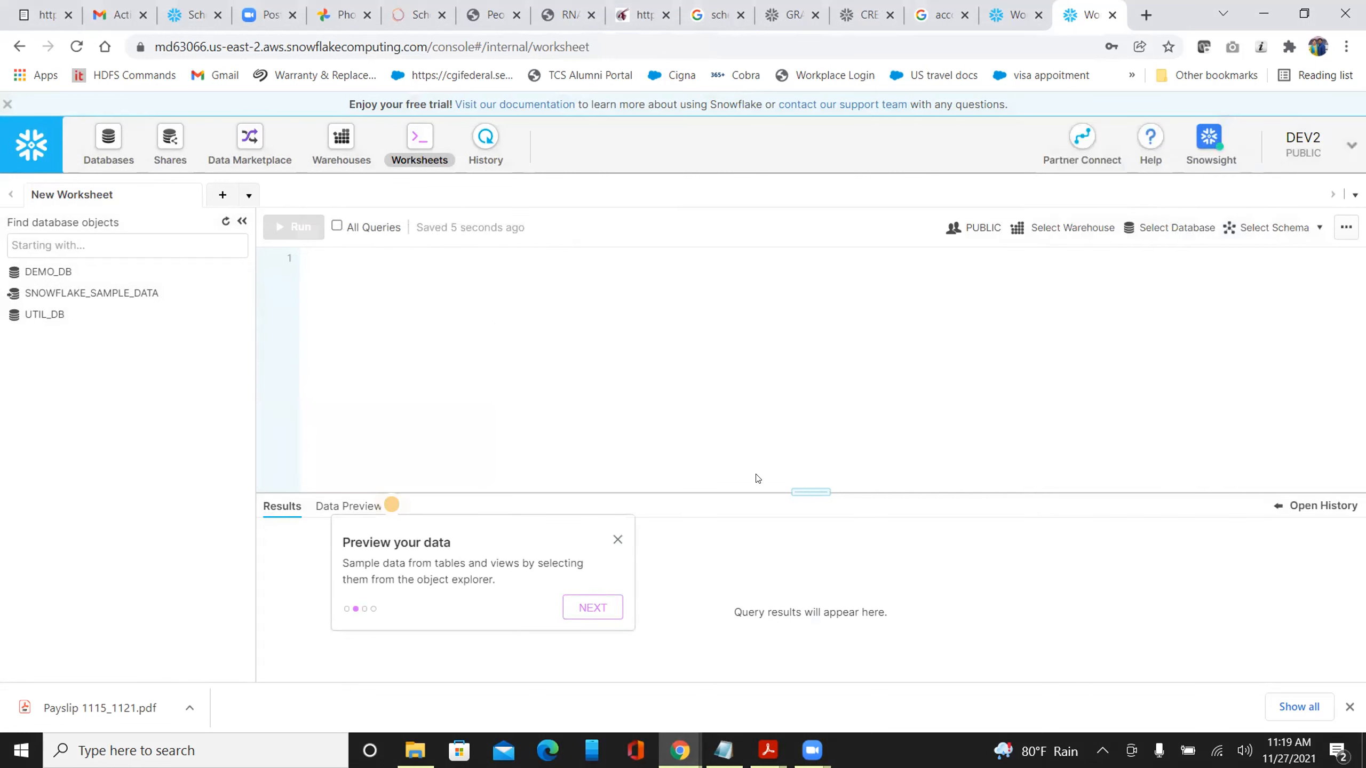
left_click(617, 540)
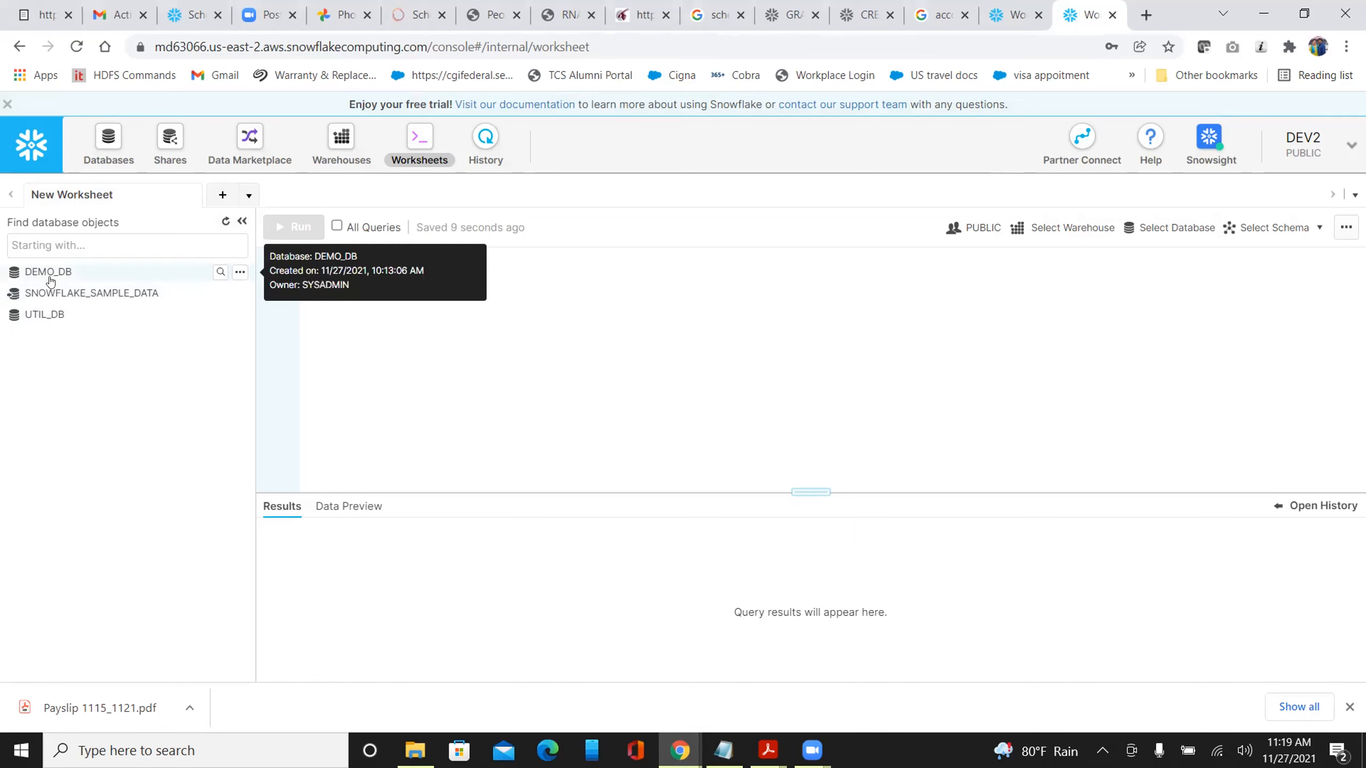
Switch the session role from PUBLIC to DEV_ROLE
left_click(1302, 145)
mouse_move(1223, 203)
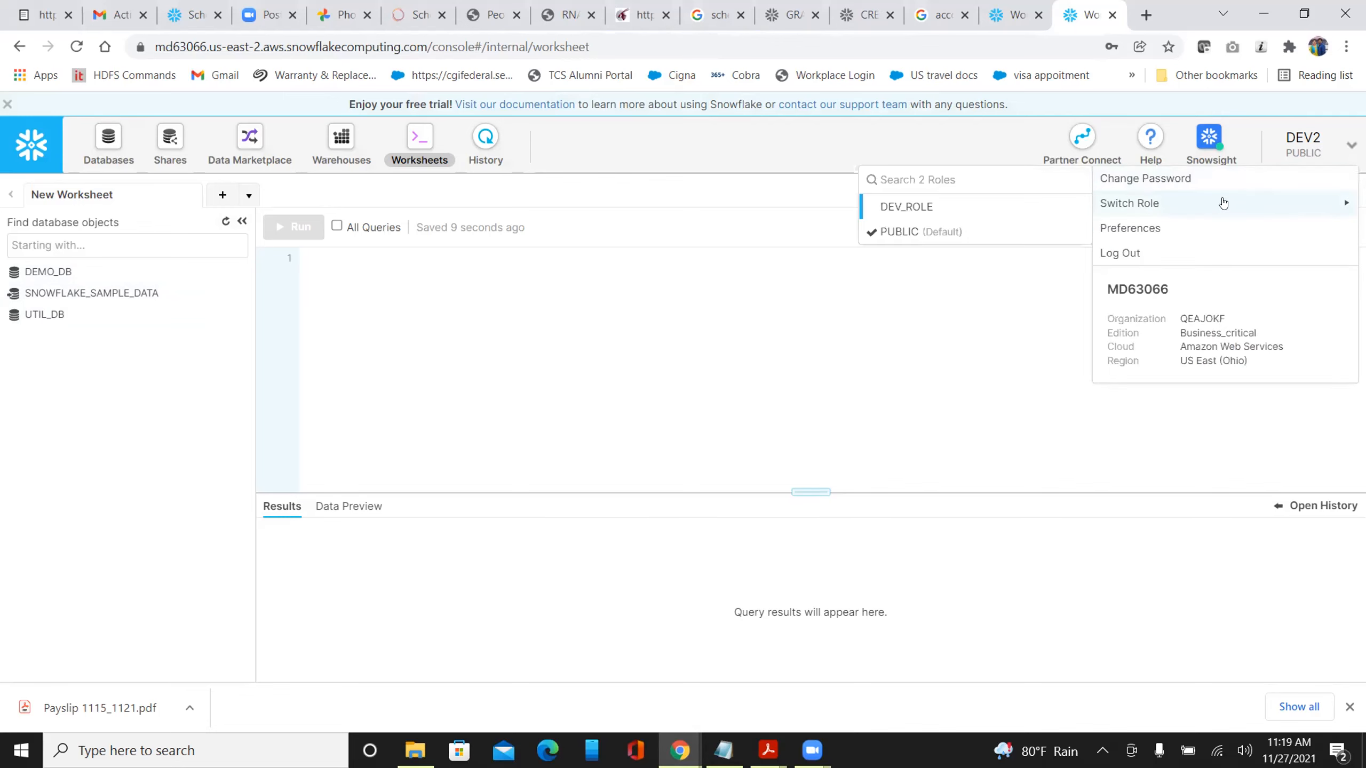
left_click(998, 209)
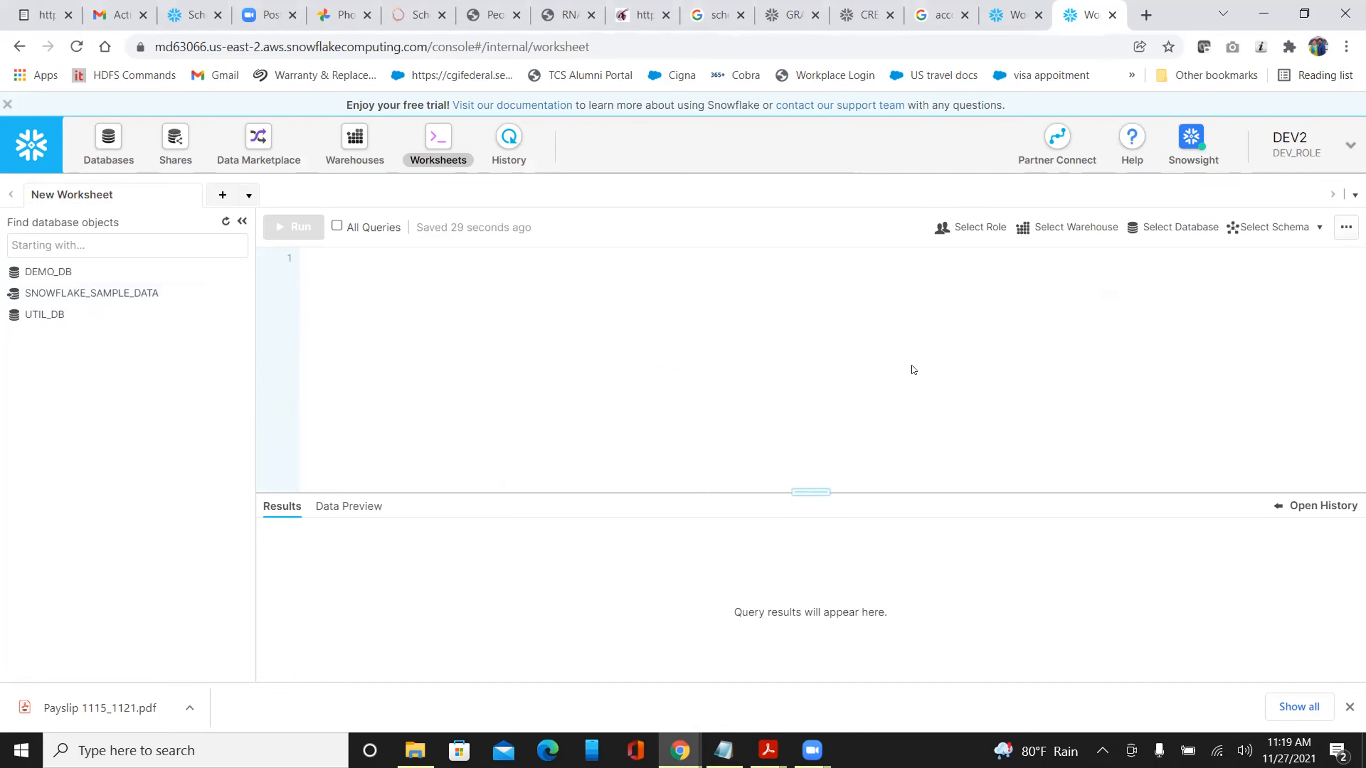
Change the worksheet's context role to DEV_ROLE so DEV_DB, PROD_DB and QA_DB appear
left_click(186, 17)
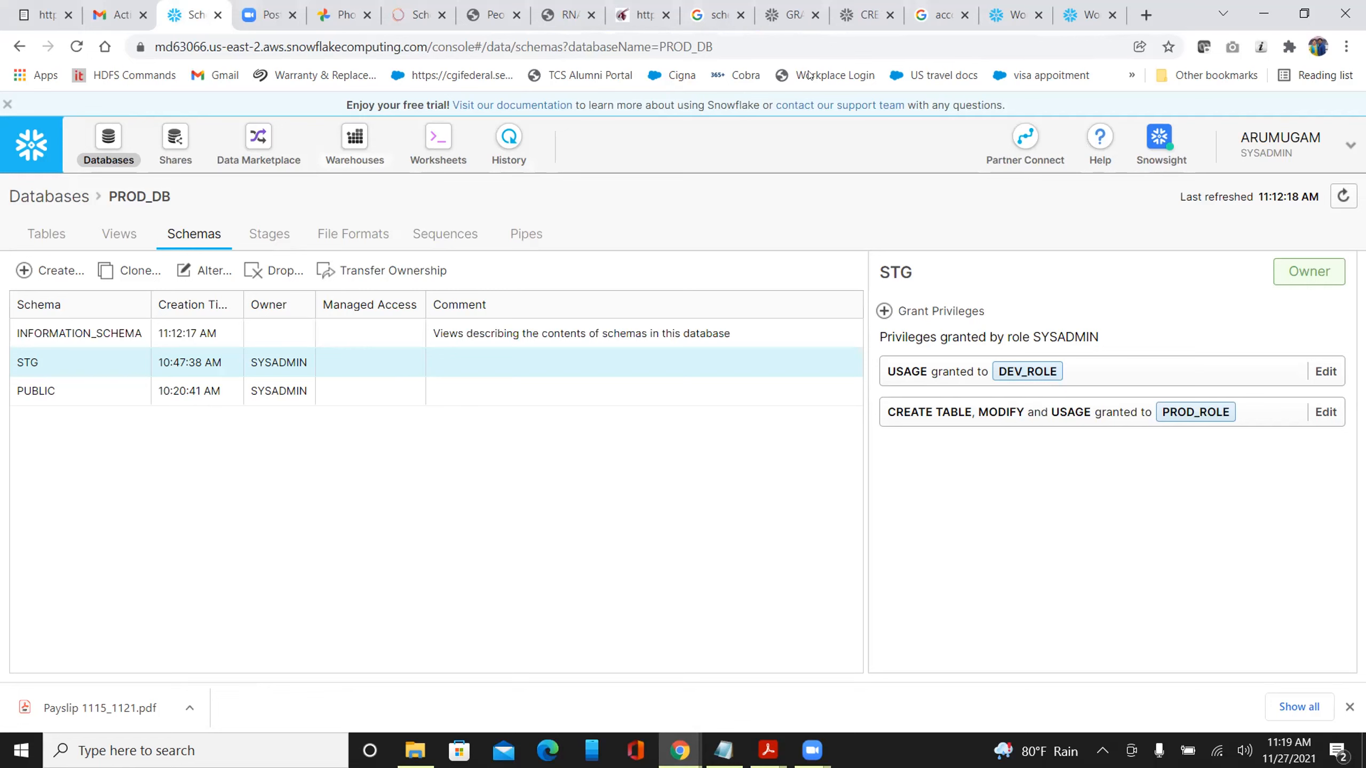
left_click(1076, 16)
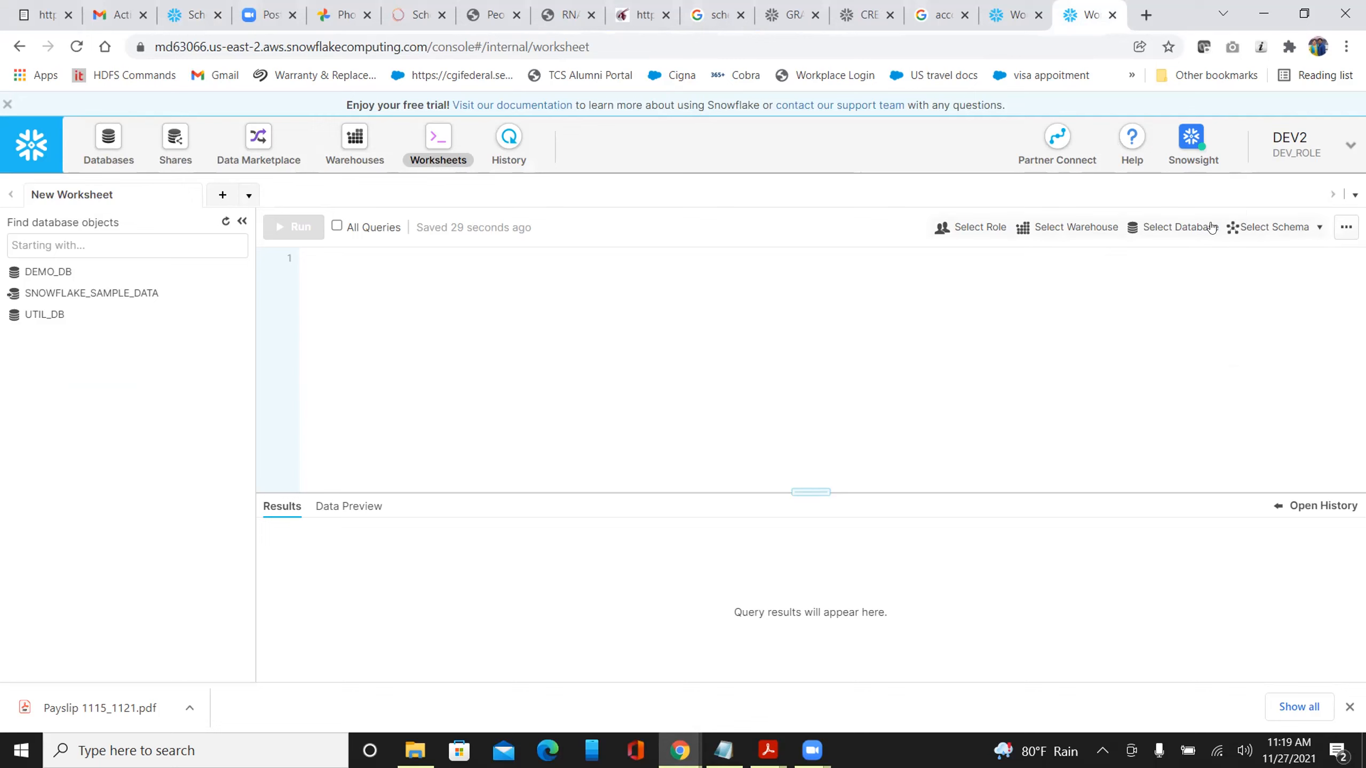
left_click(981, 230)
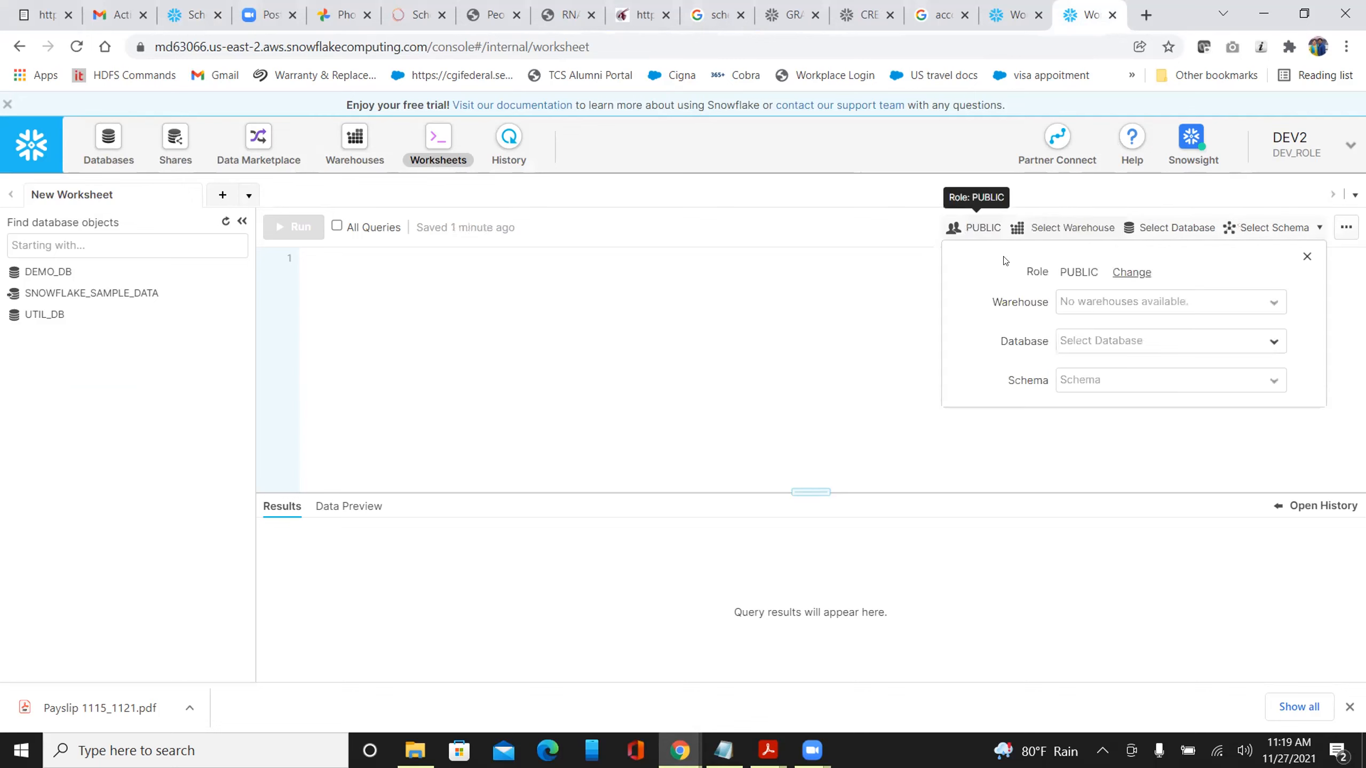
left_click(1131, 273)
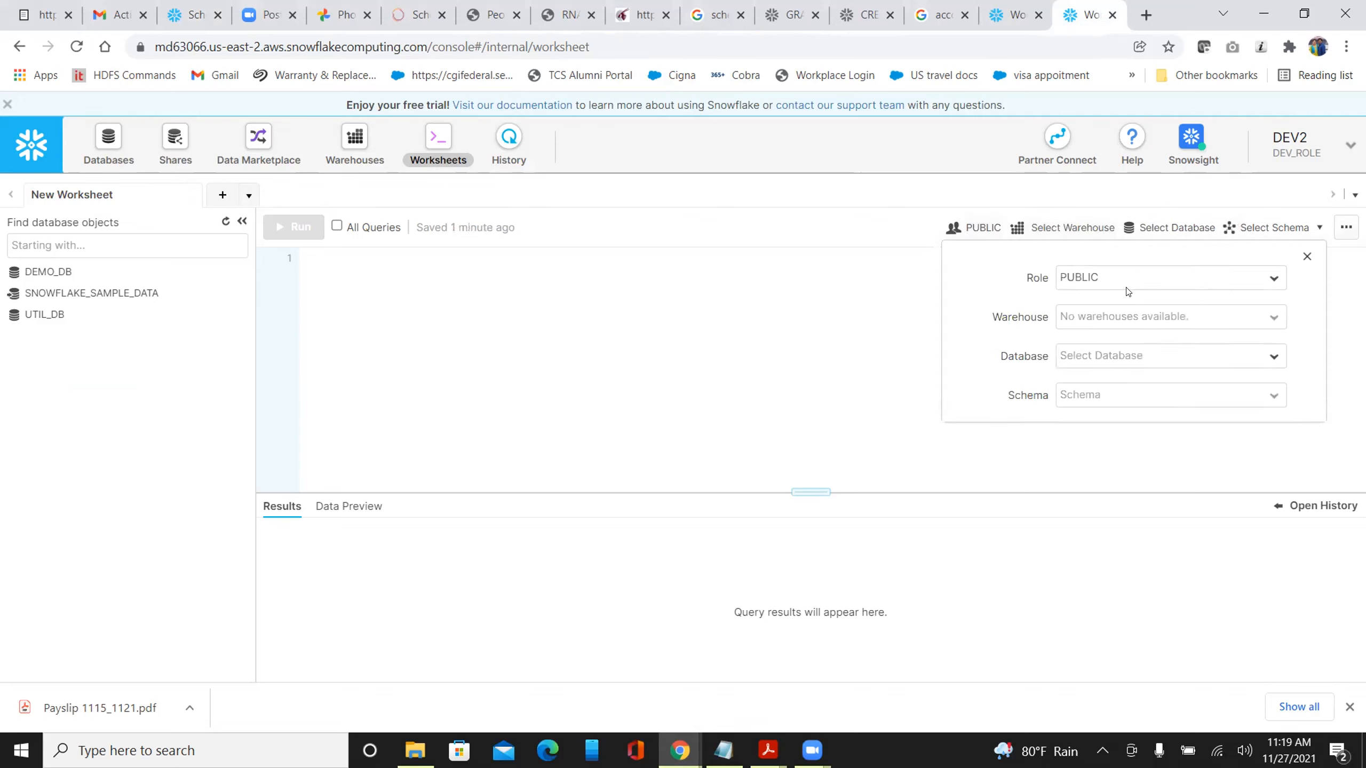
left_click(1126, 278)
left_click(1101, 327)
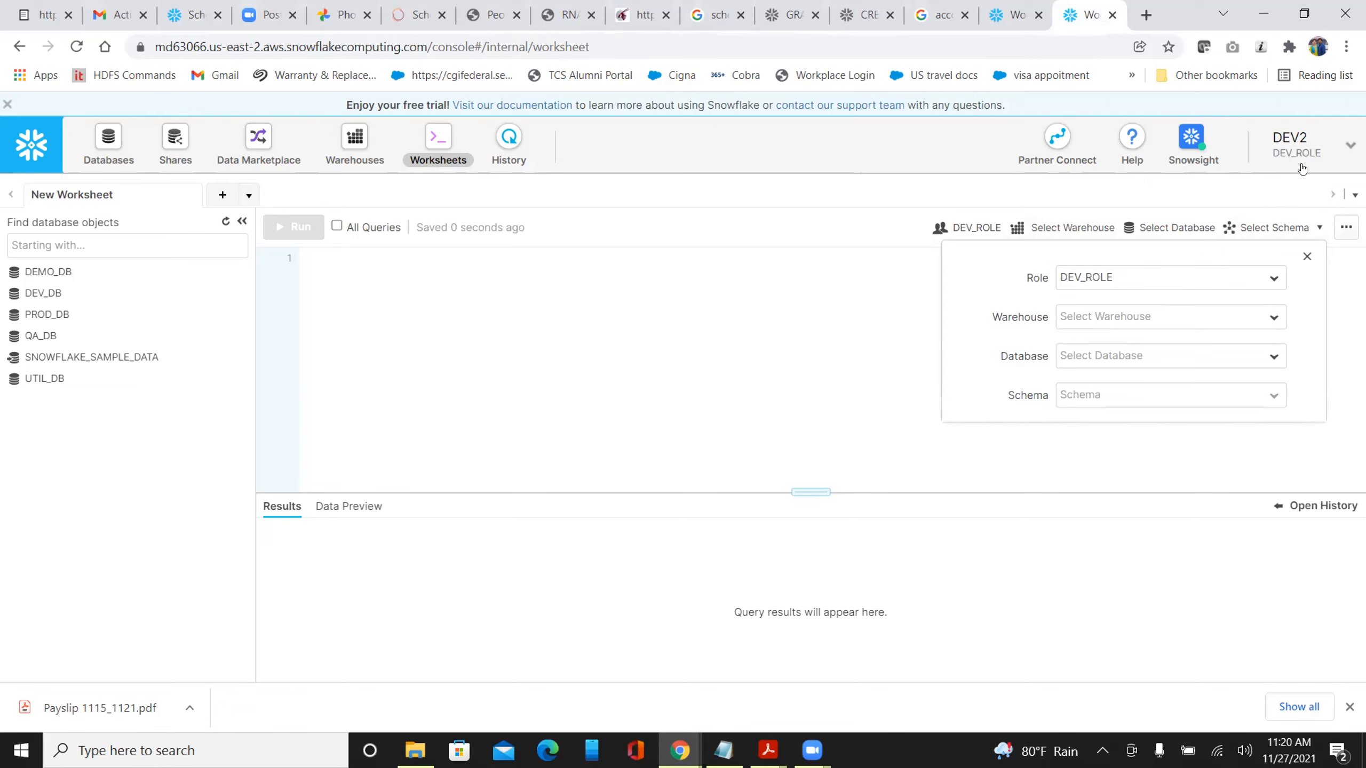
left_click(1307, 258)
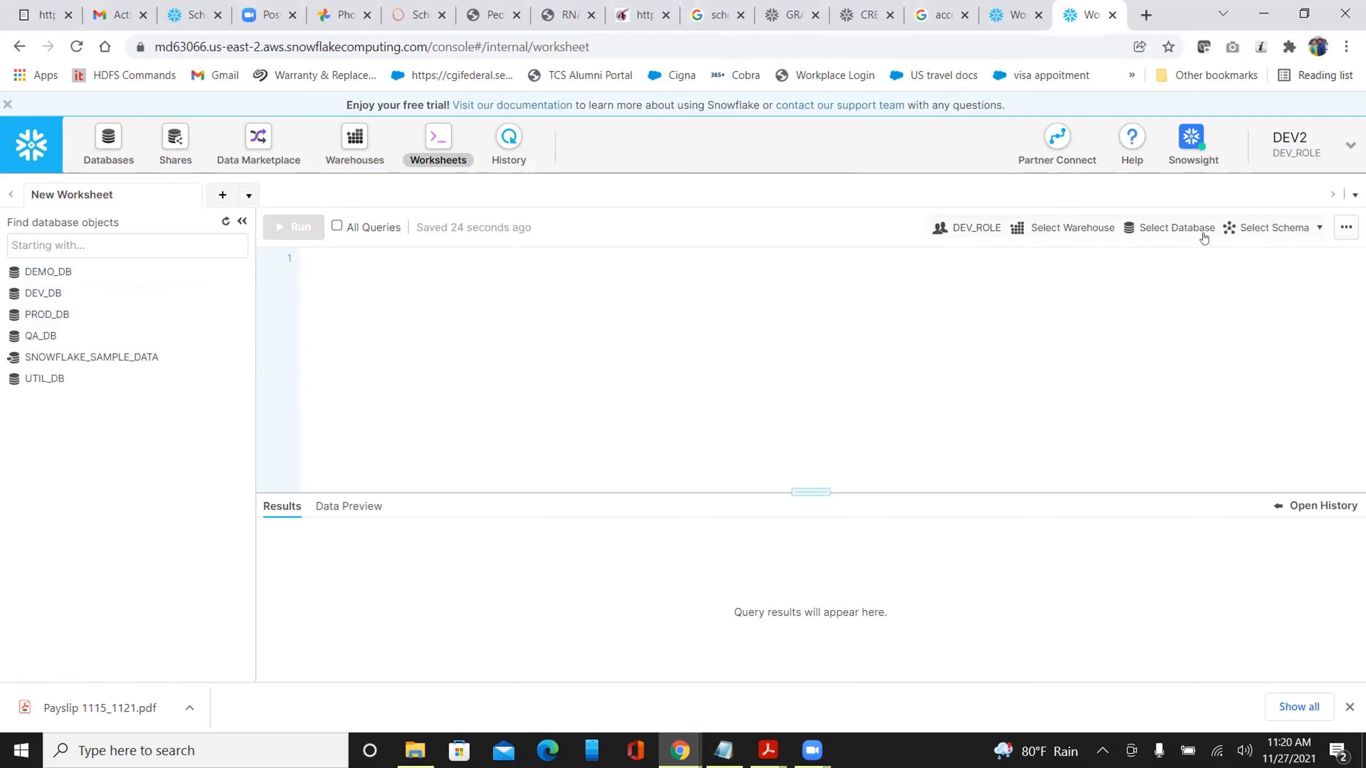
Set the worksheet context to warehouse COMPUTE_WH, database DEV_DB, schema STG
left_click(1183, 231)
left_click(1145, 305)
left_click(1131, 328)
left_click(1100, 361)
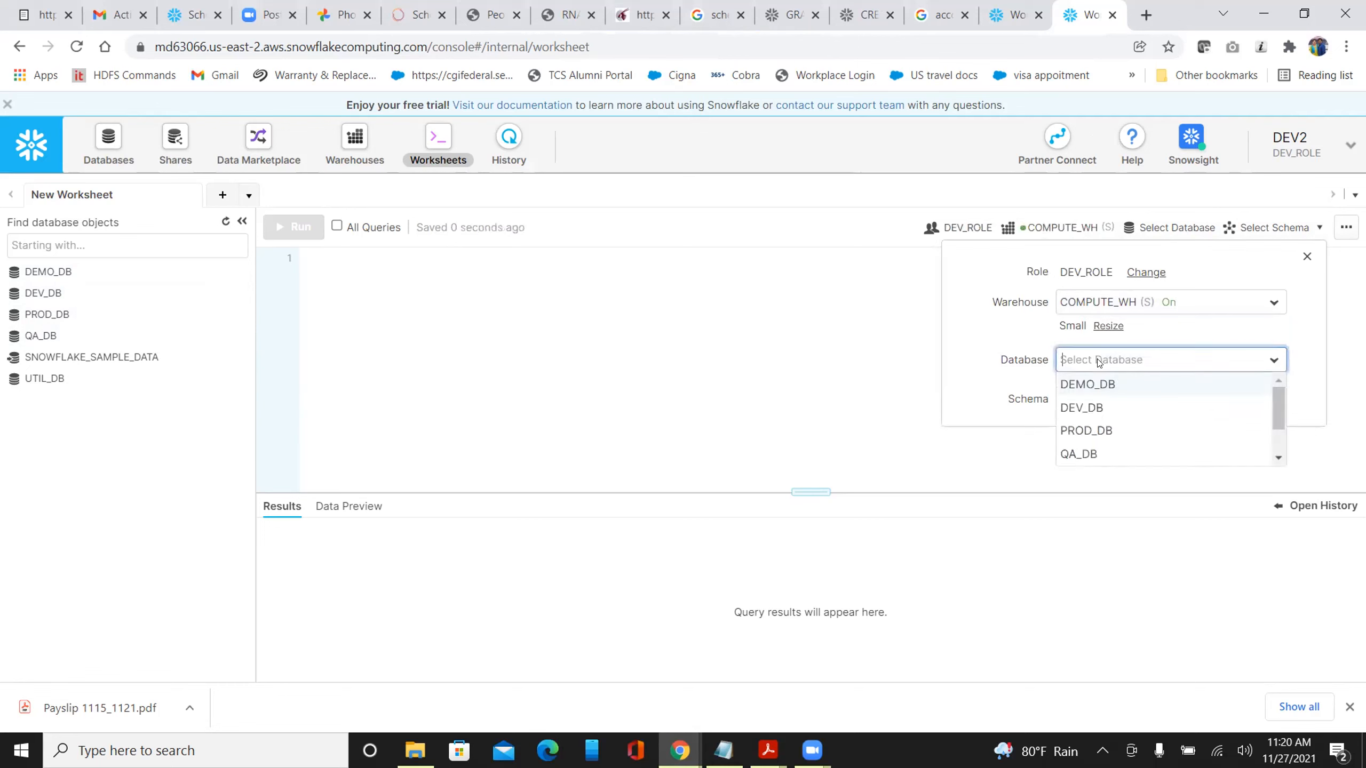
left_click(1084, 407)
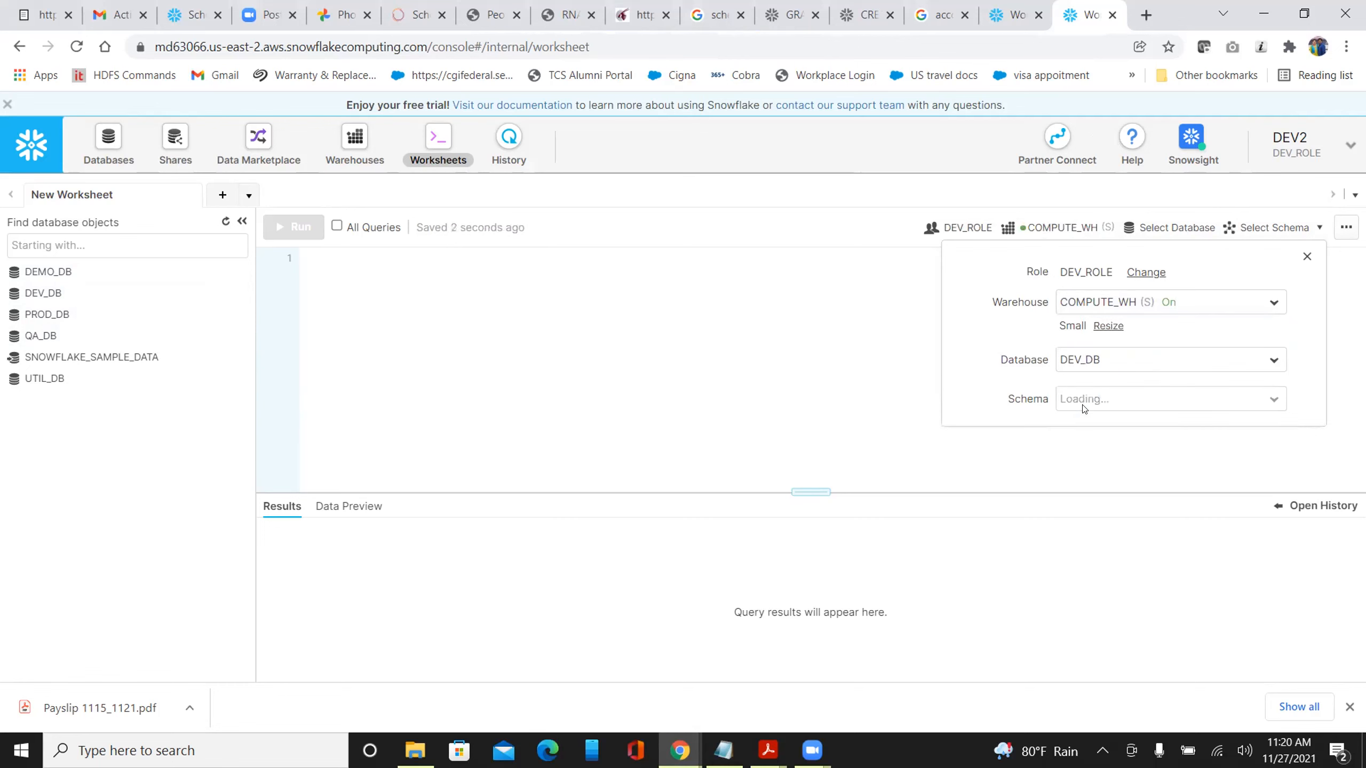
left_click(1084, 404)
left_click(1077, 449)
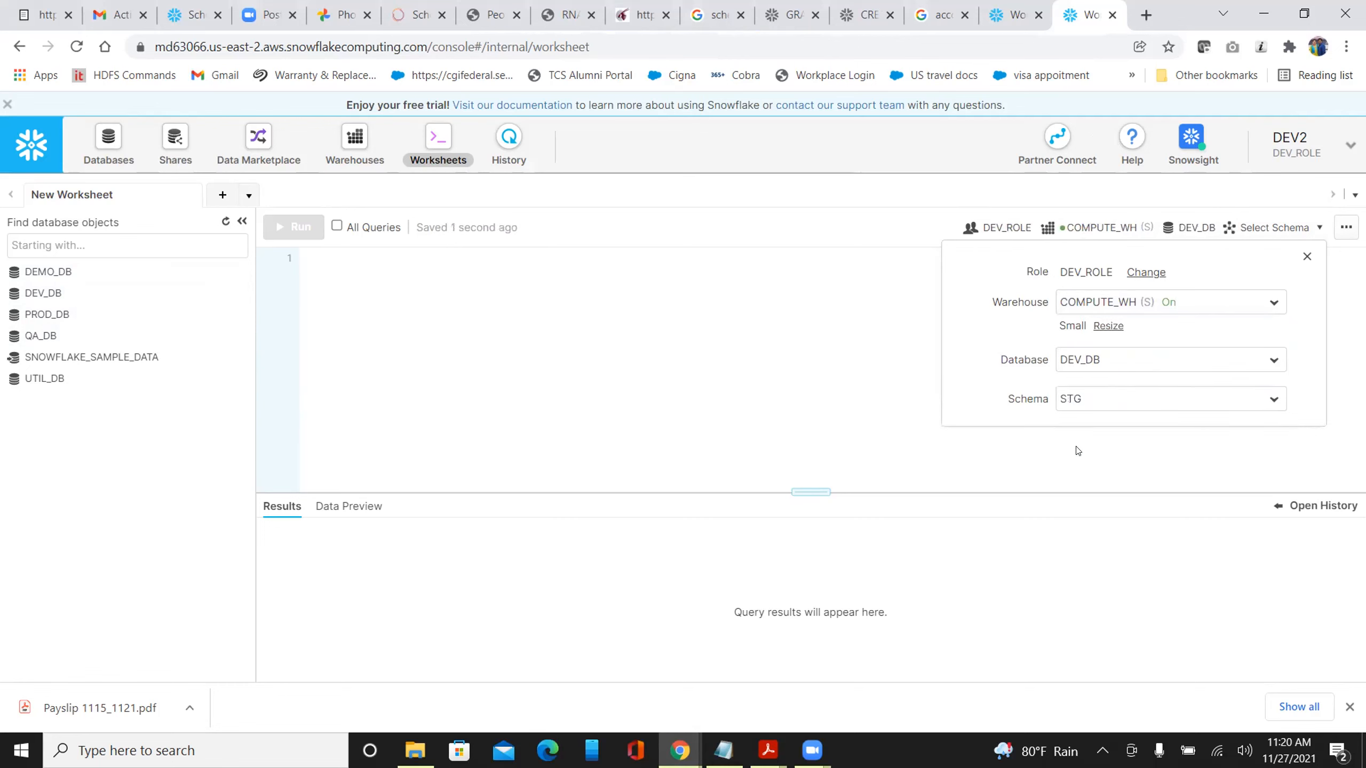
left_click(691, 371)
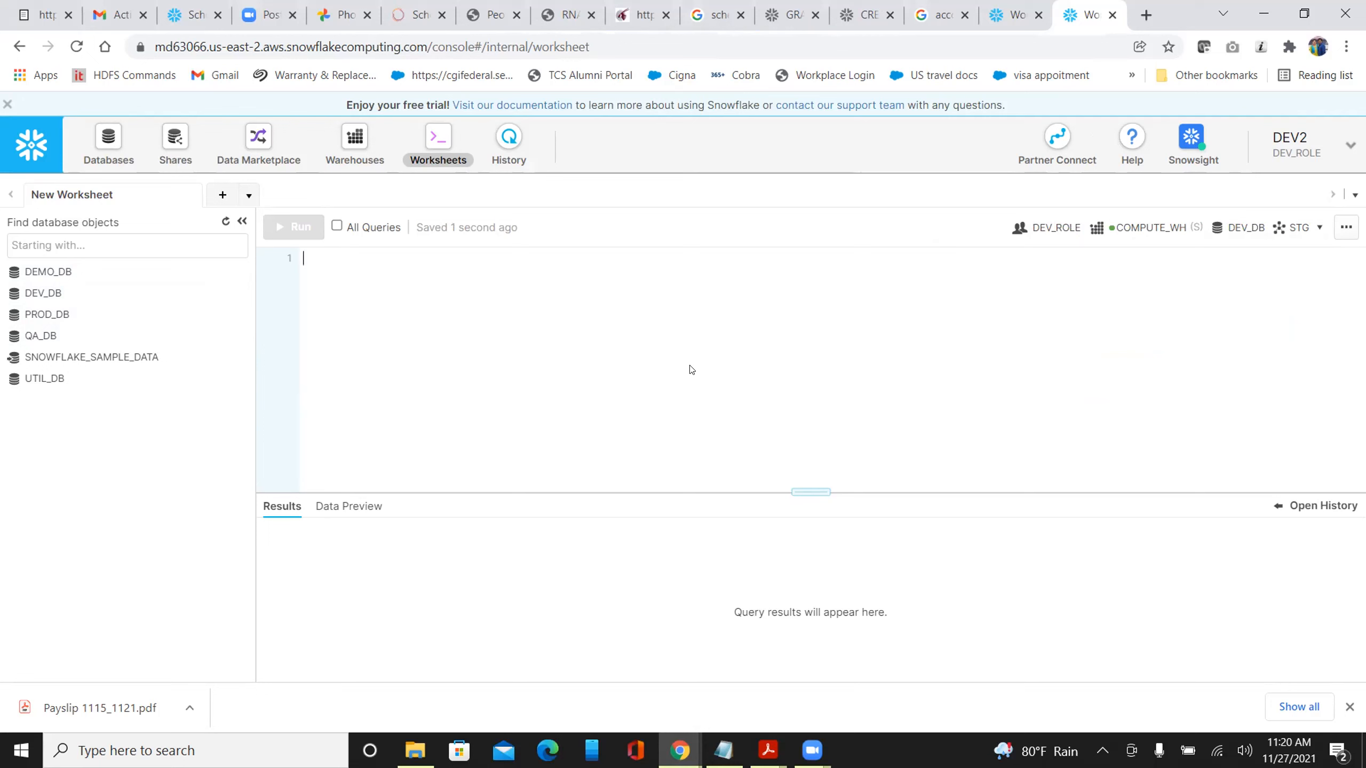
Expand DEV_DB in the object tree to show its STG schema
left_click(1007, 19)
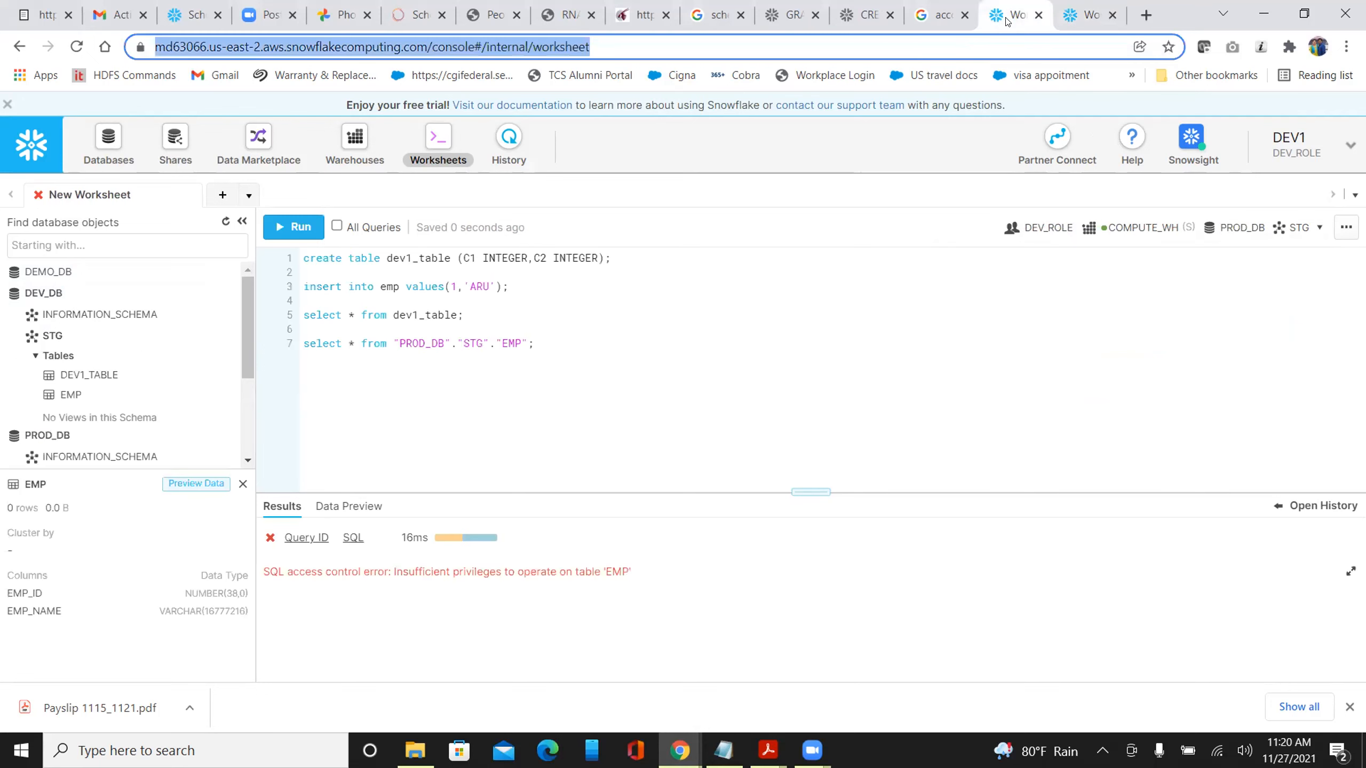
left_click(1086, 16)
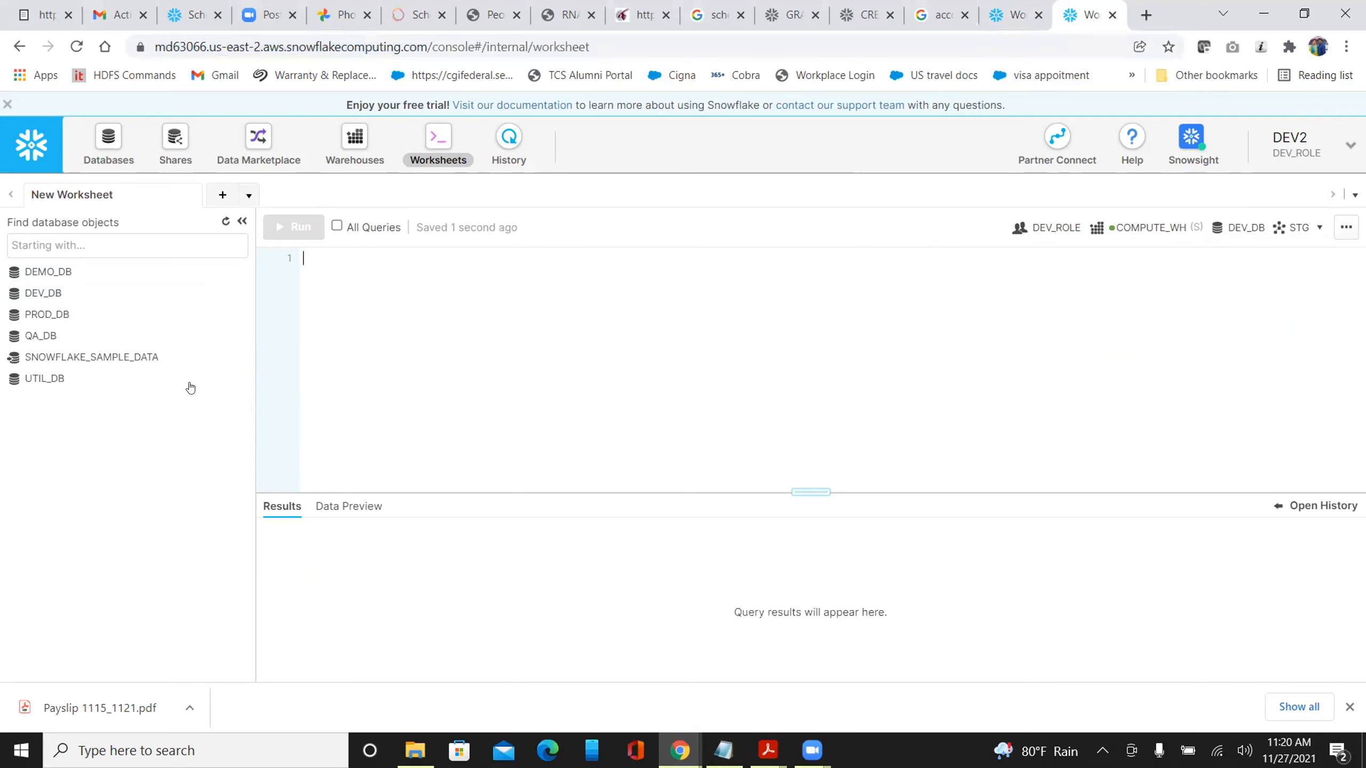
left_click(41, 295)
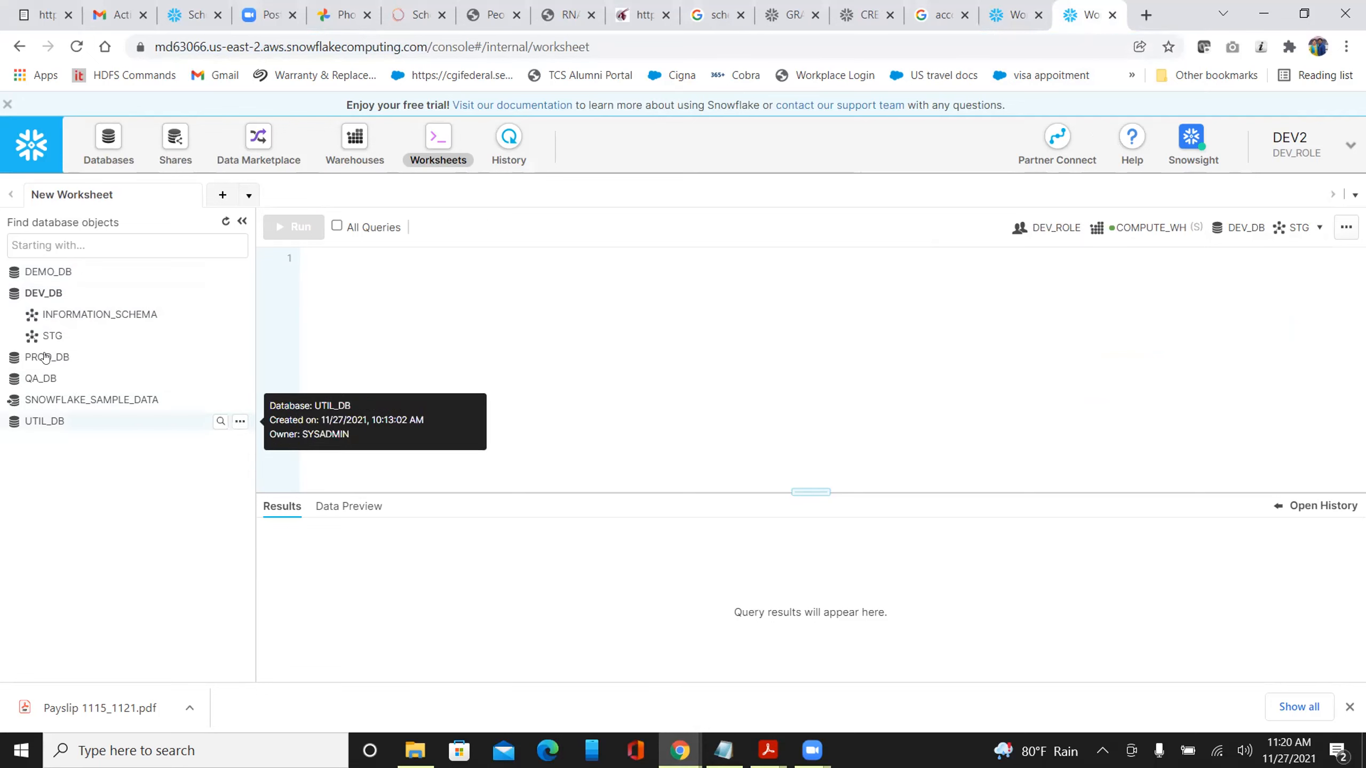
mouse_move(58, 344)
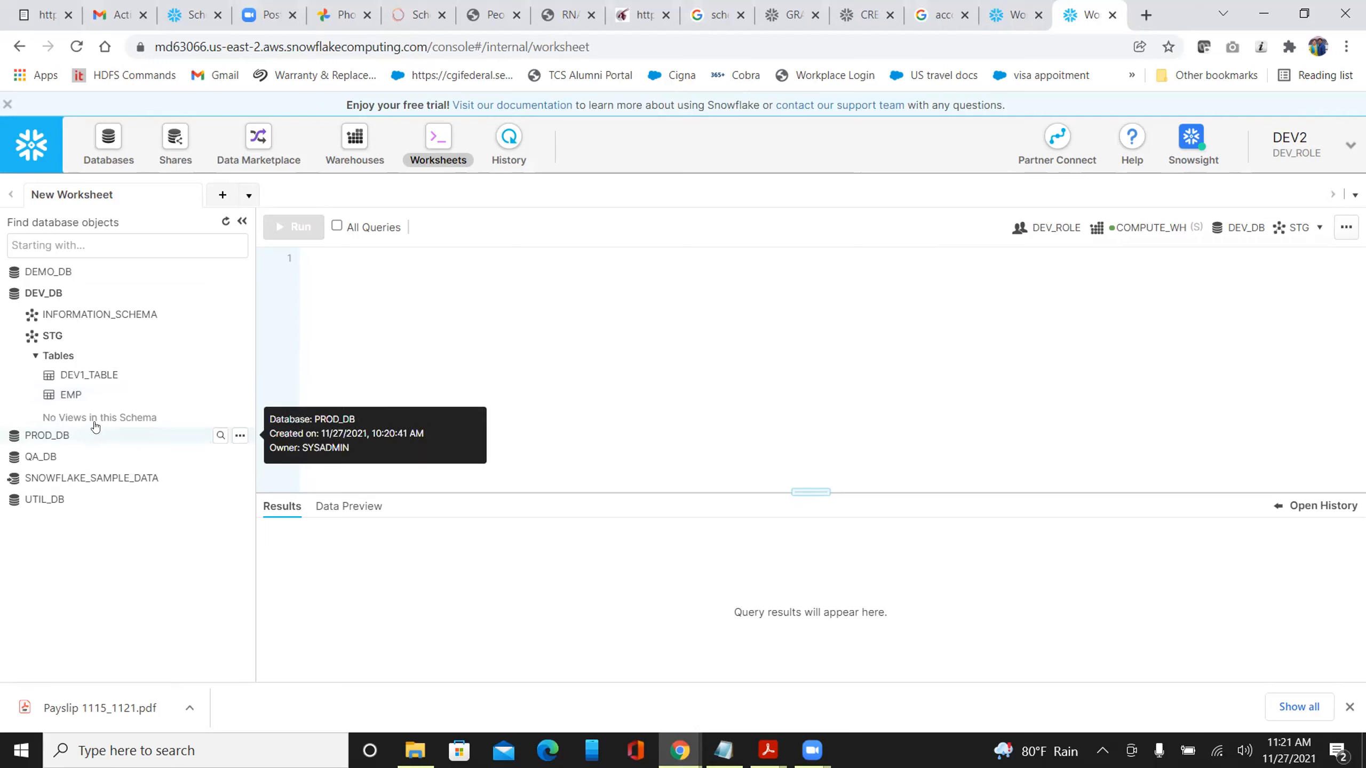
Run 'drop table DEV_DB.STG.DEV1_TABLE;' and refresh the tree, leaving only EMP
right_click(88, 381)
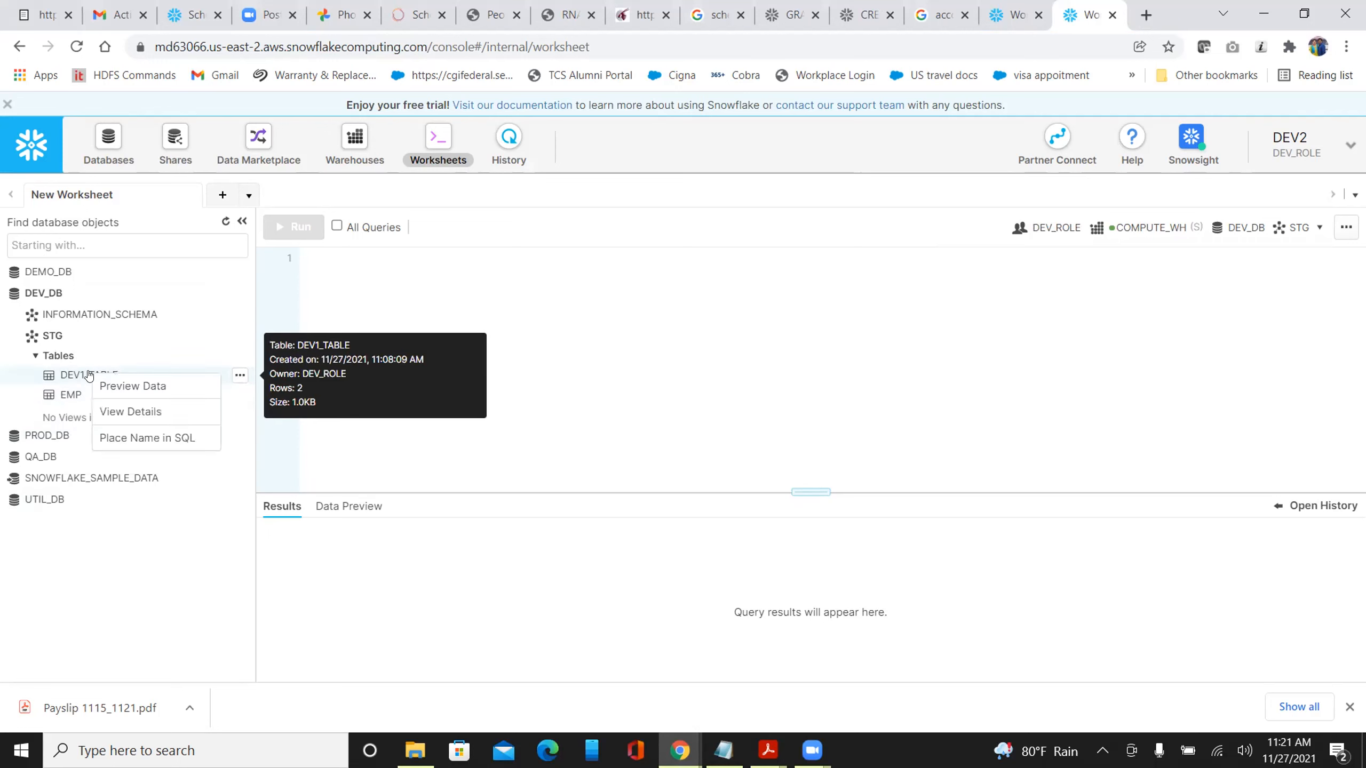
left_click(355, 296)
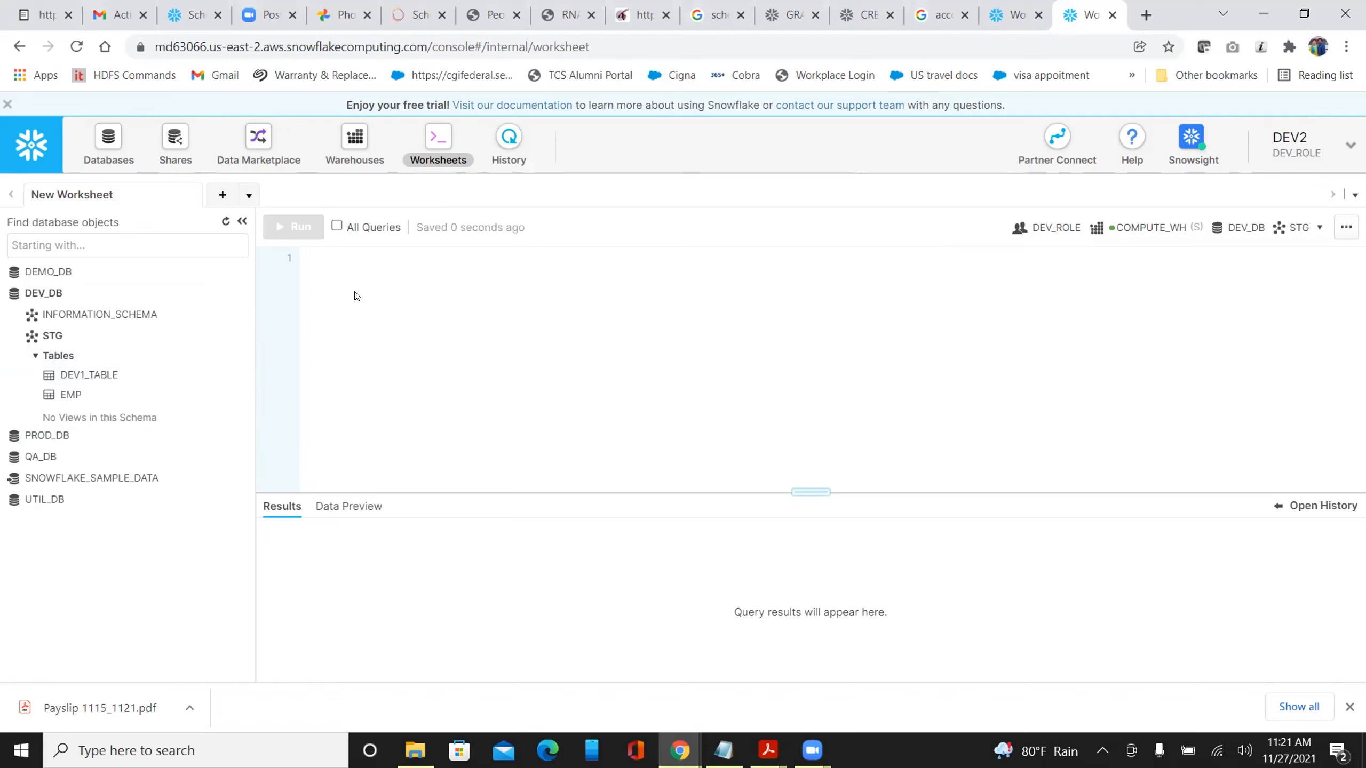
right_click(78, 378)
left_click(131, 439)
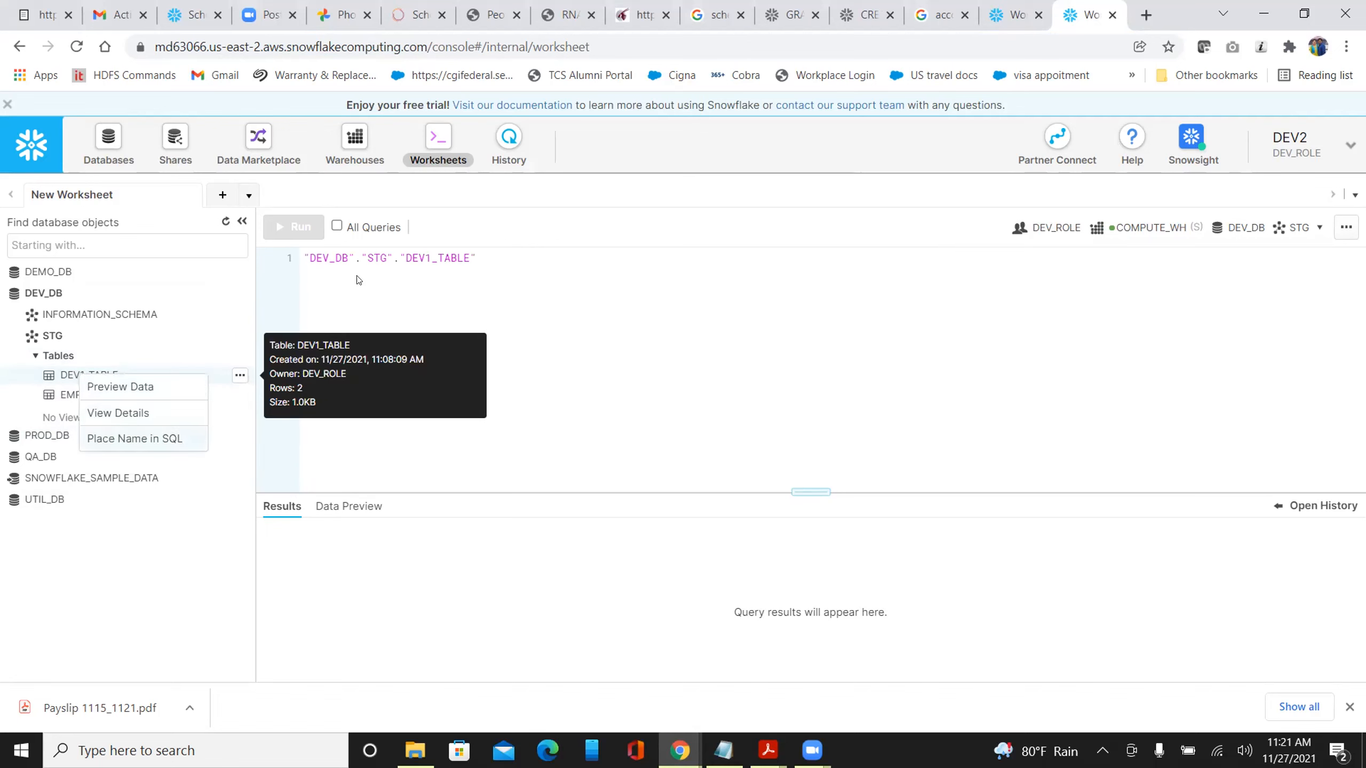
left_click(303, 258)
type("drop table ")
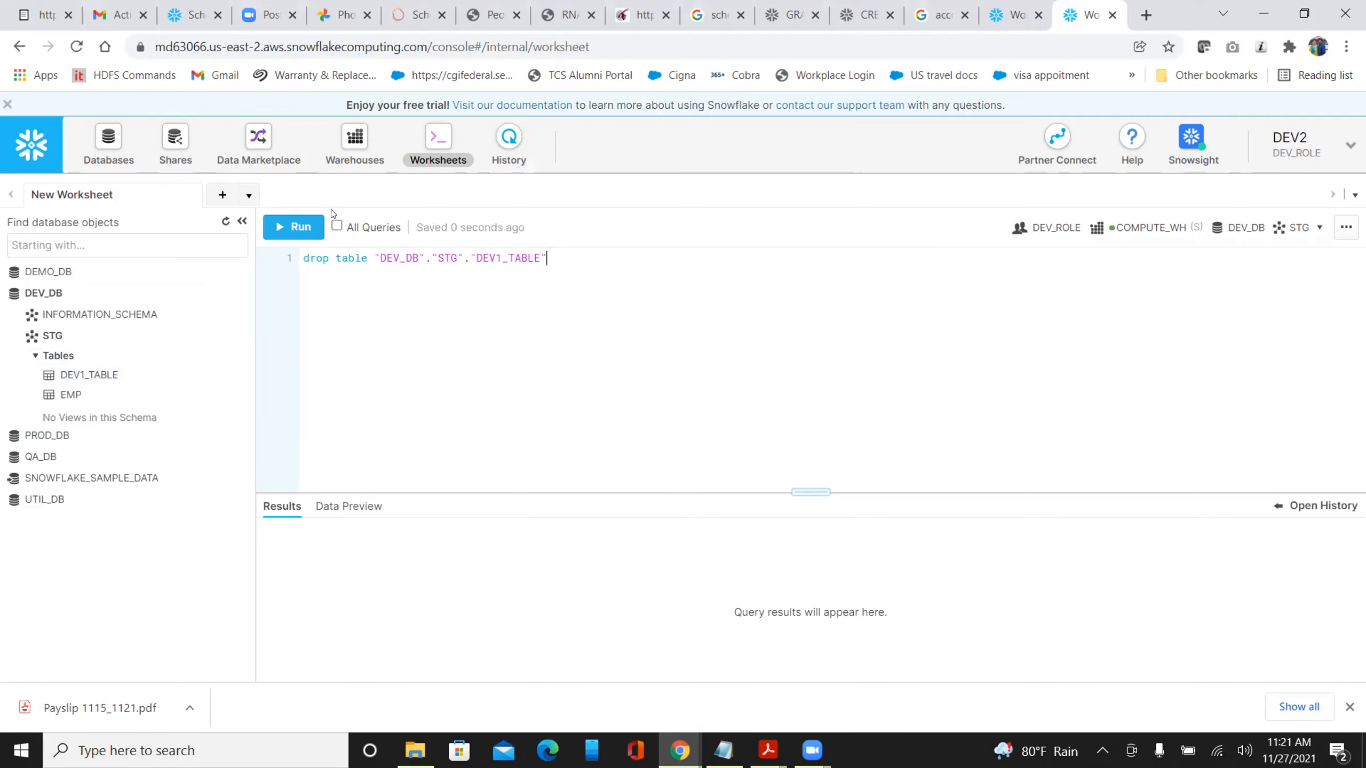
type(";")
key("ctrl+Return")
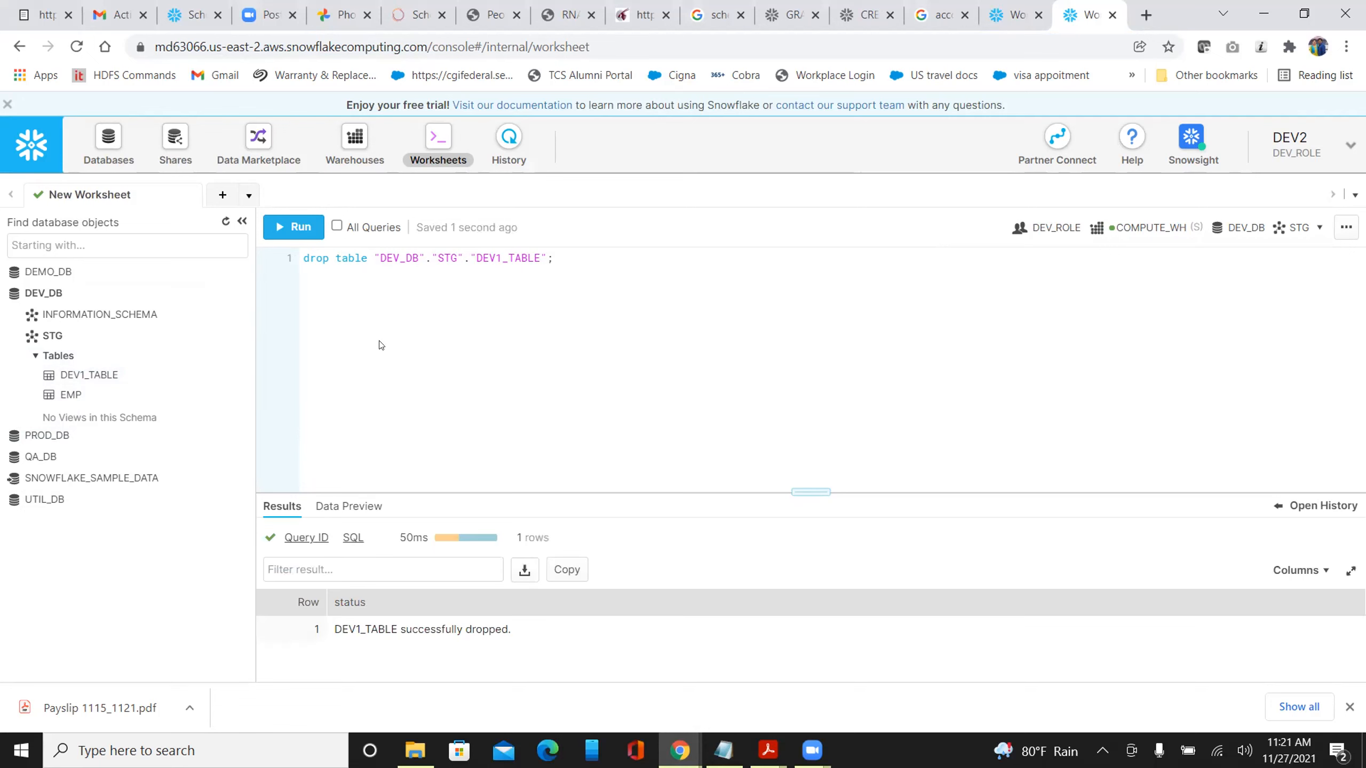
left_click(225, 223)
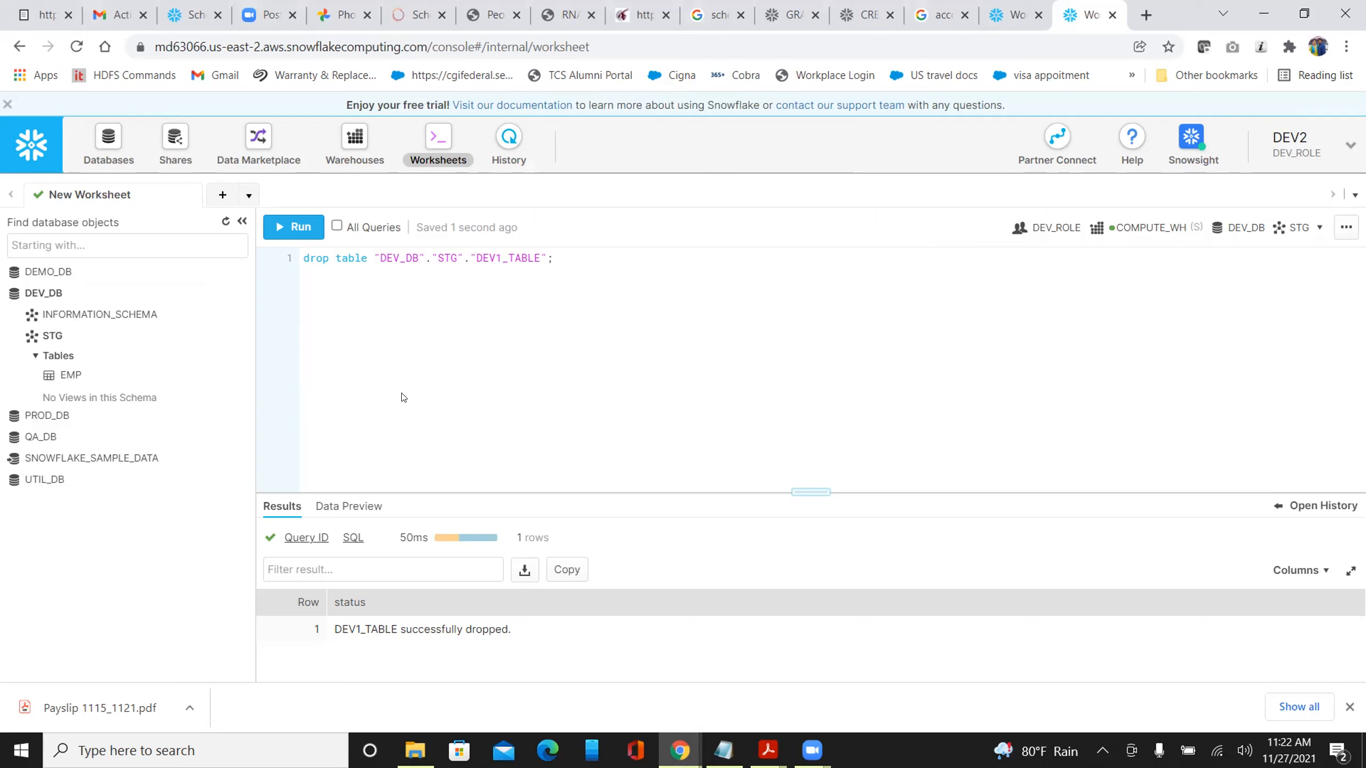
left_click(856, 751)
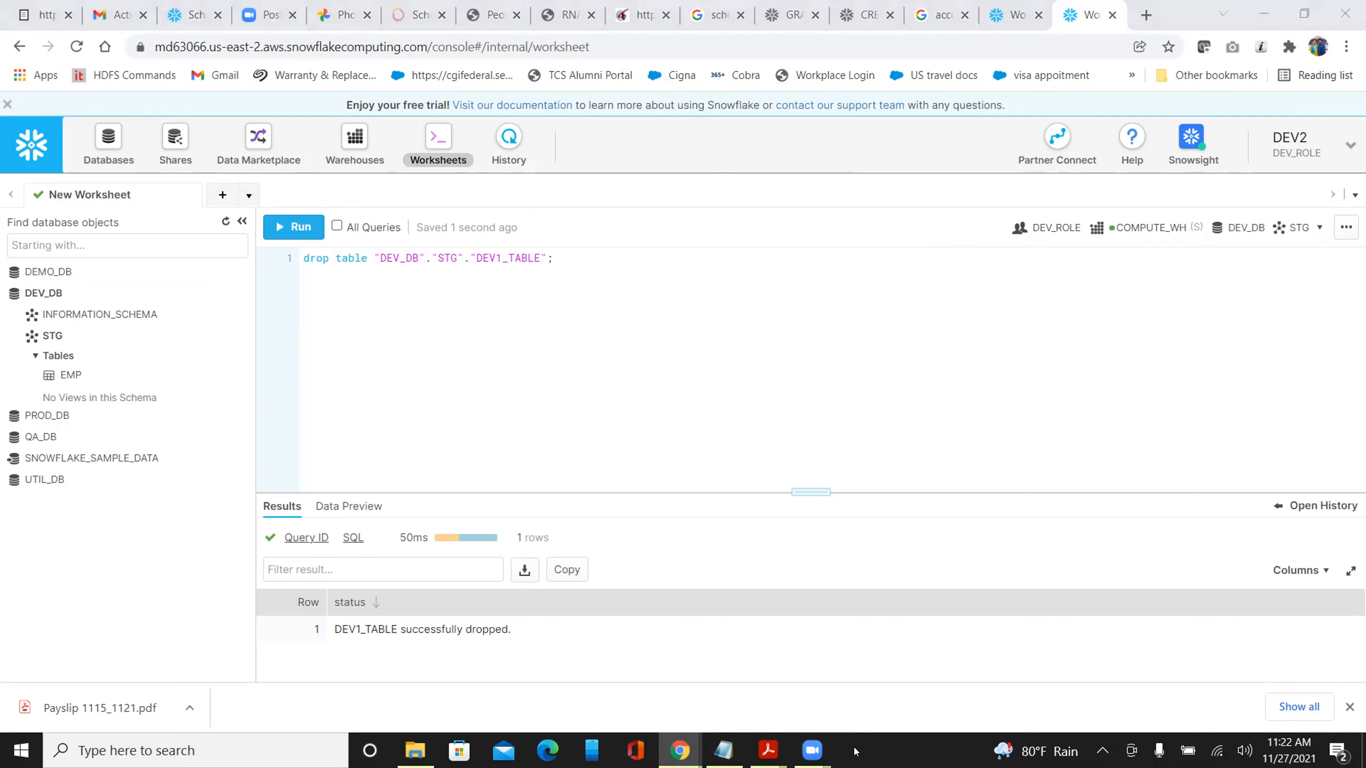